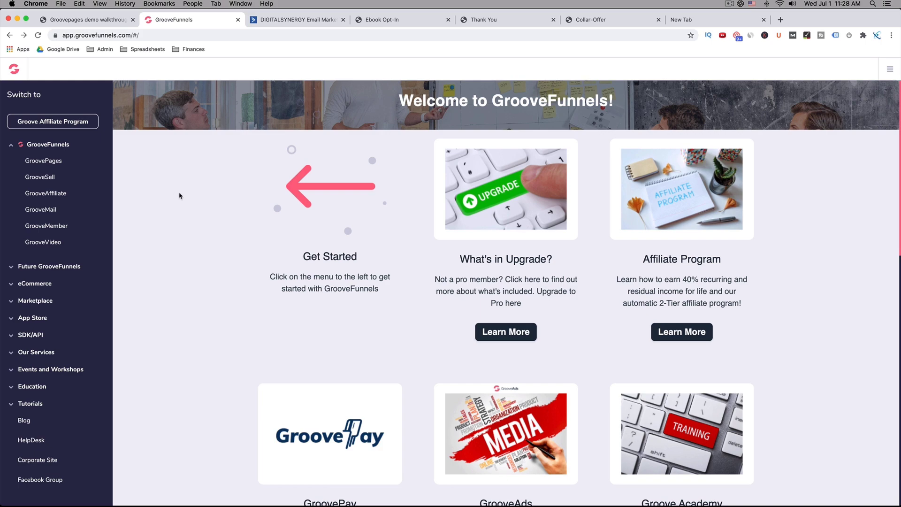
- Go to the GroovePages sites and open the Bark Collar Funnel Demo site in the editor
click(46, 164)
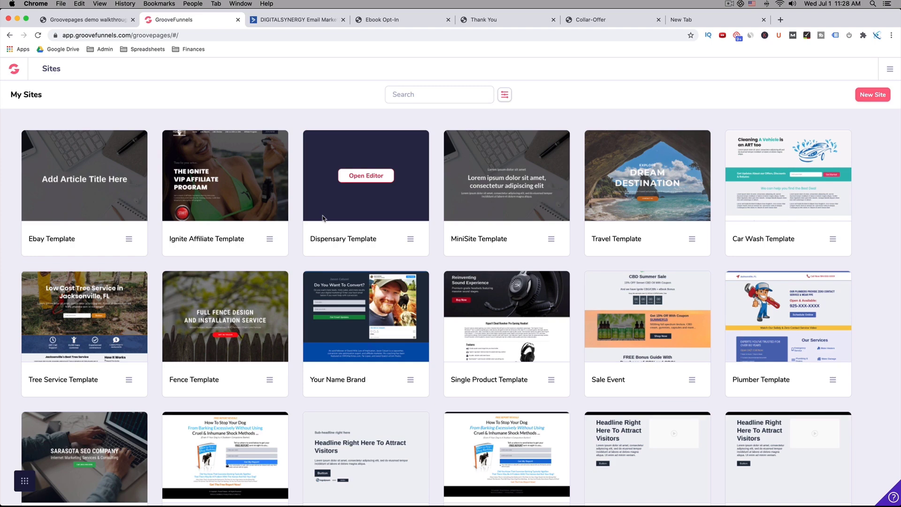
scroll(323, 217, down, 2)
scroll(323, 217, up, 2)
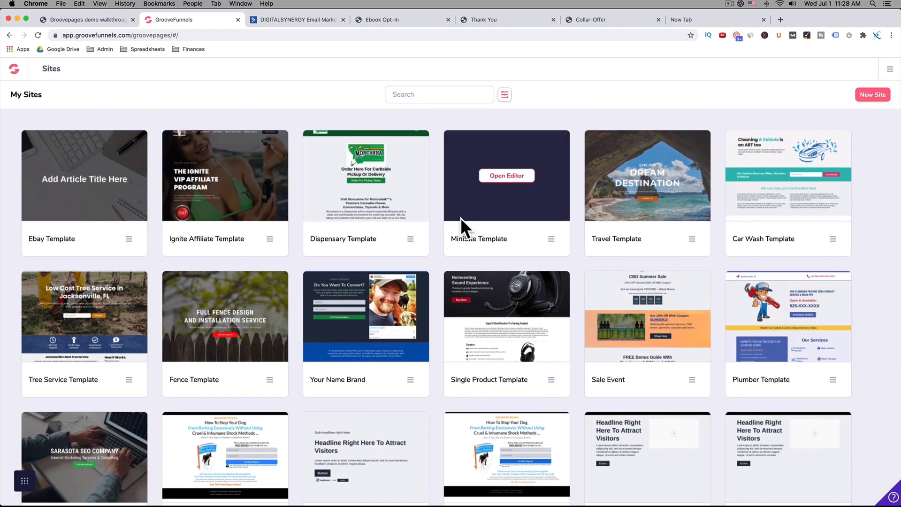
scroll(446, 221, down, 2)
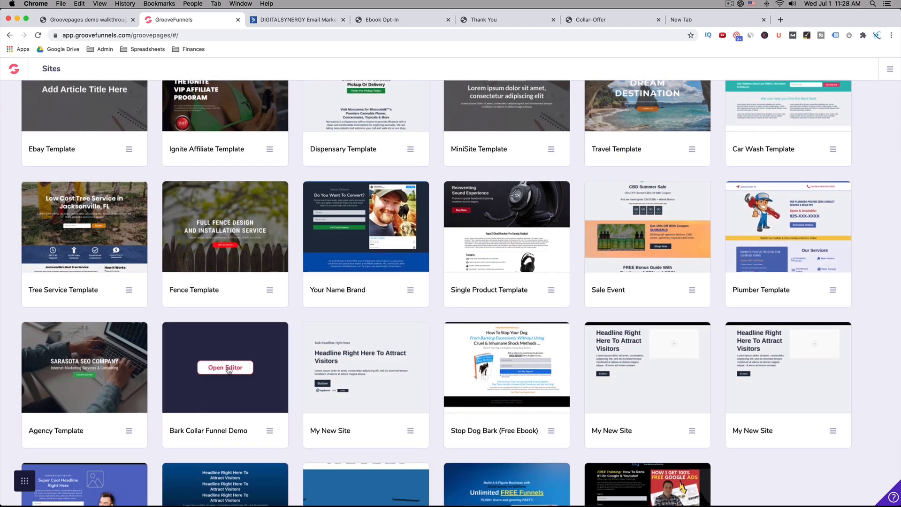
click(229, 370)
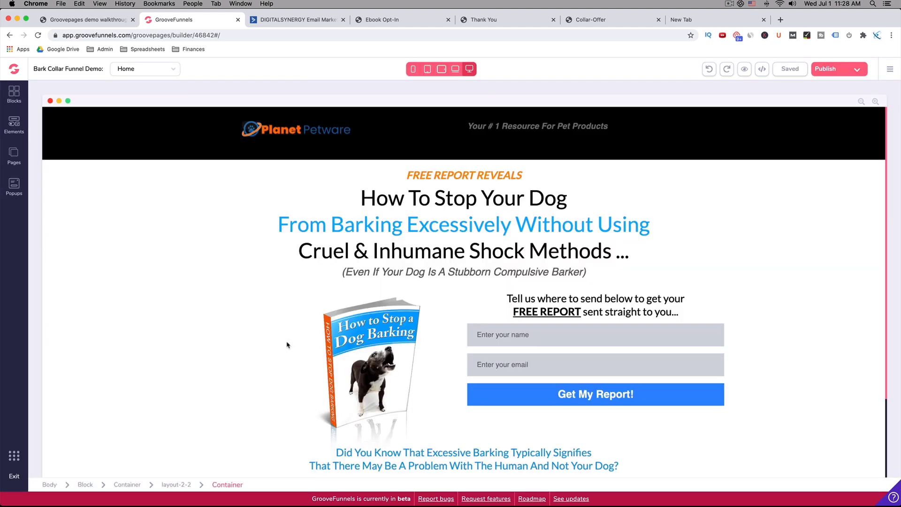
- Review the Home opt-in page from header to footer, examining the headline text block, ebook image and free report form
scroll(280, 298, down, 2)
scroll(762, 266, down, 1)
scroll(761, 265, down, 2)
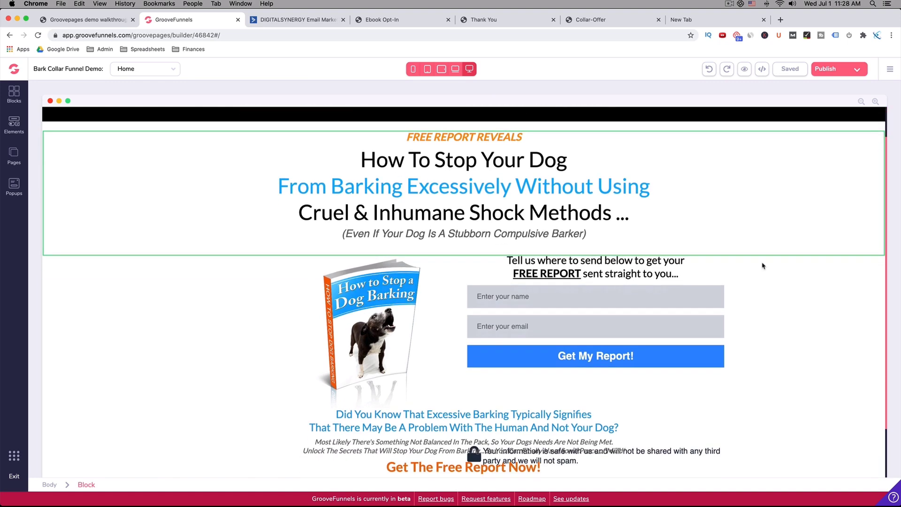
scroll(761, 266, up, 3)
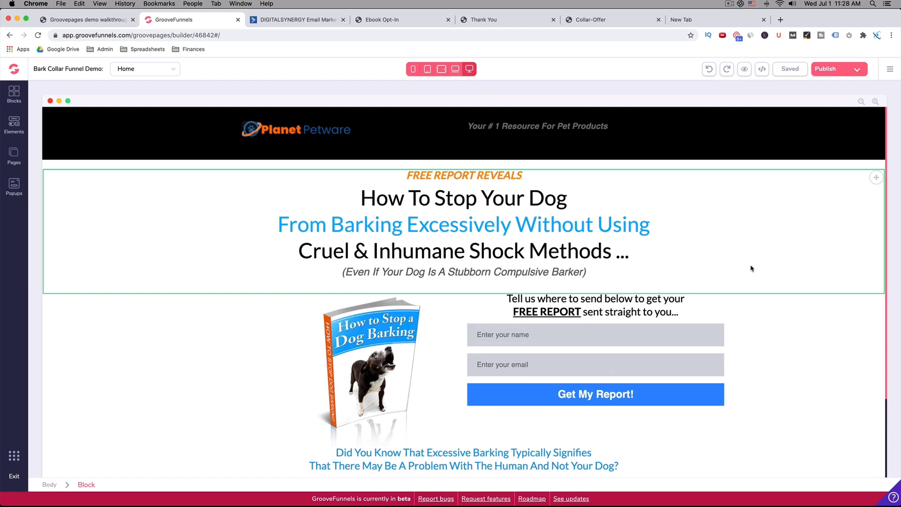
scroll(750, 269, down, 4)
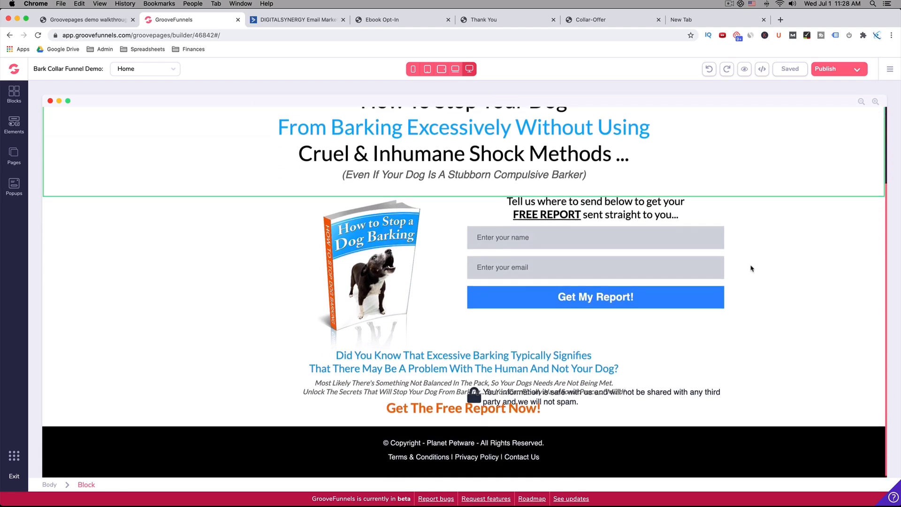
scroll(751, 268, up, 2)
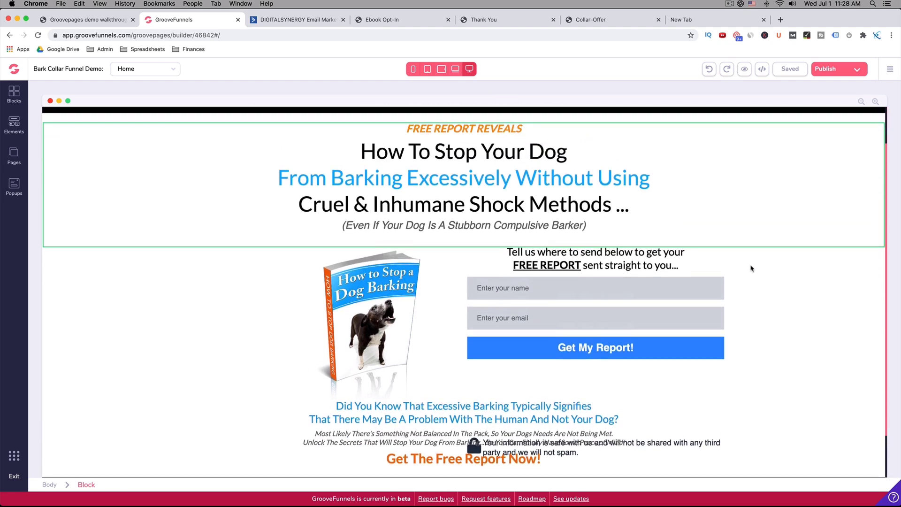
click(234, 229)
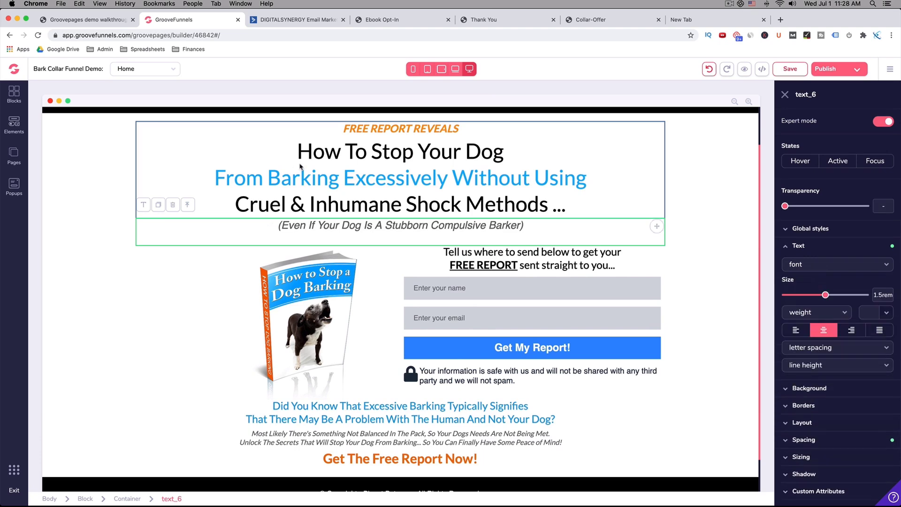
scroll(345, 196, down, 1)
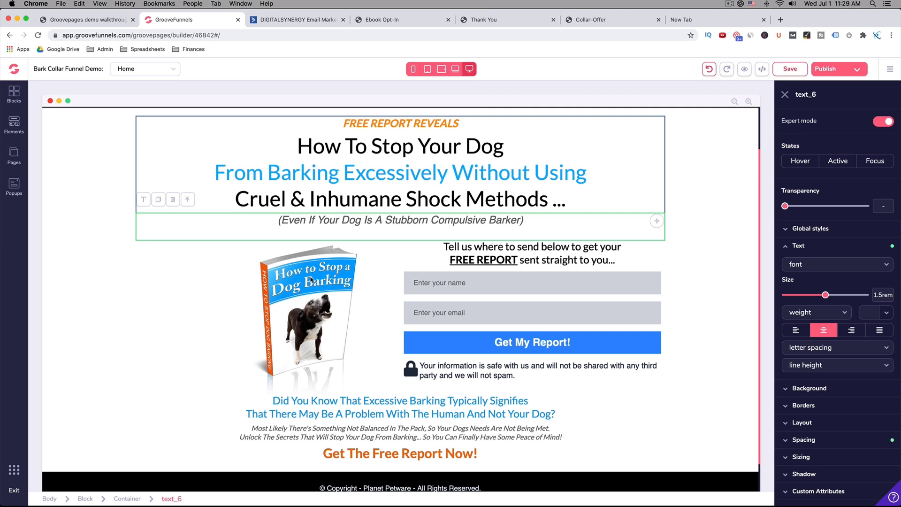
scroll(310, 288, down, 2)
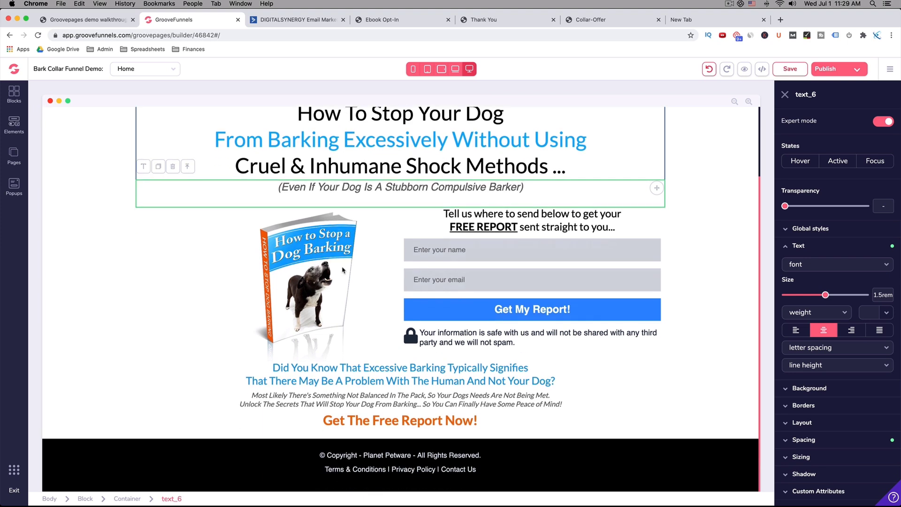
scroll(357, 260, up, 1)
scroll(355, 318, up, 2)
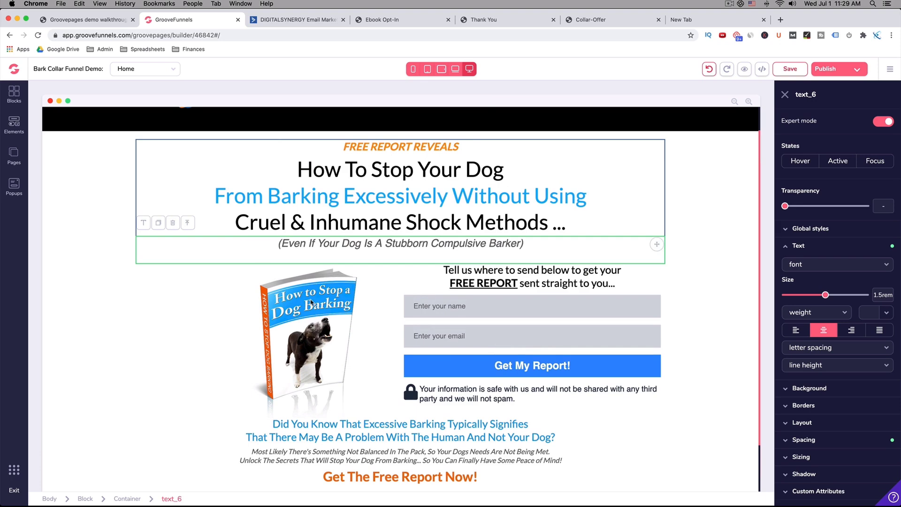
scroll(330, 308, down, 3)
scroll(319, 296, up, 4)
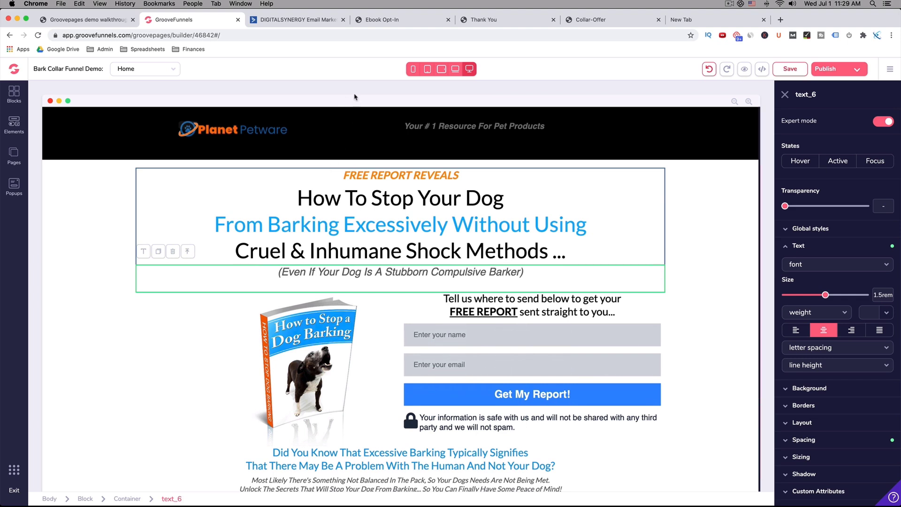
scroll(397, 230, down, 1)
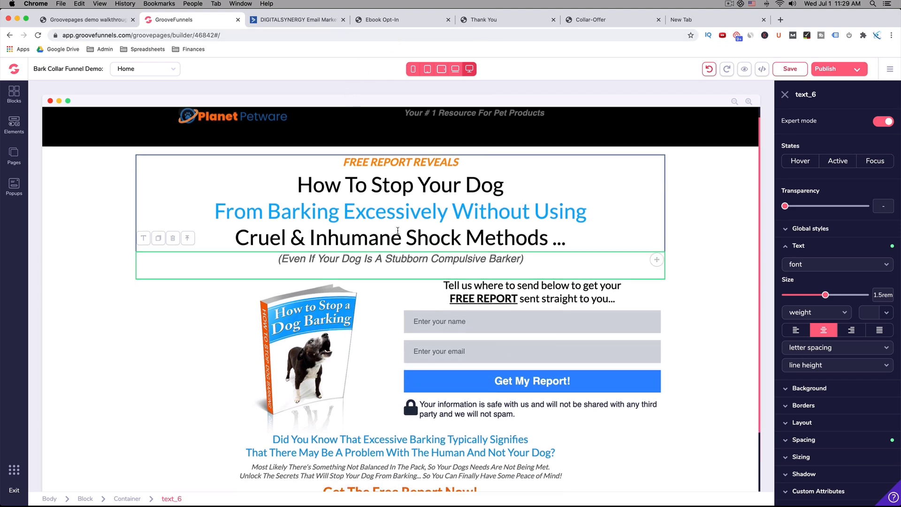
- Inspect the name and email input fields of the free report form, and select the block containing them
click(470, 324)
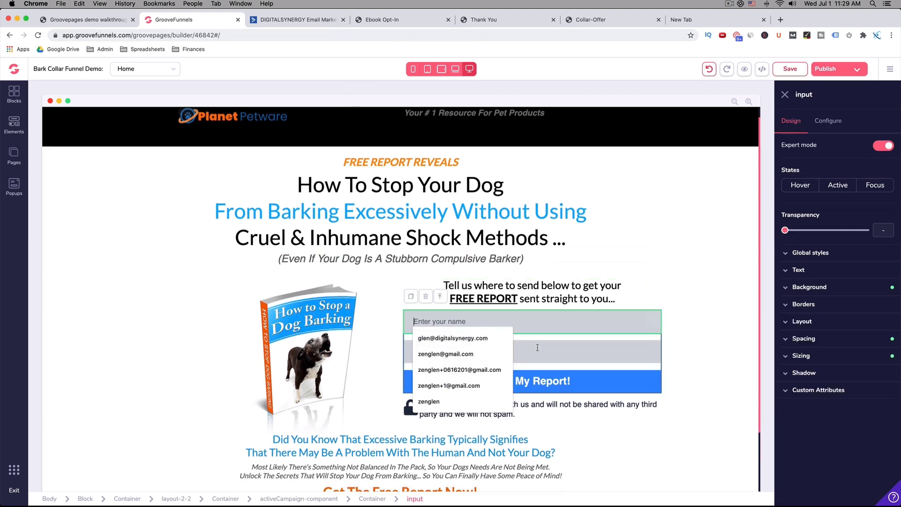
click(469, 352)
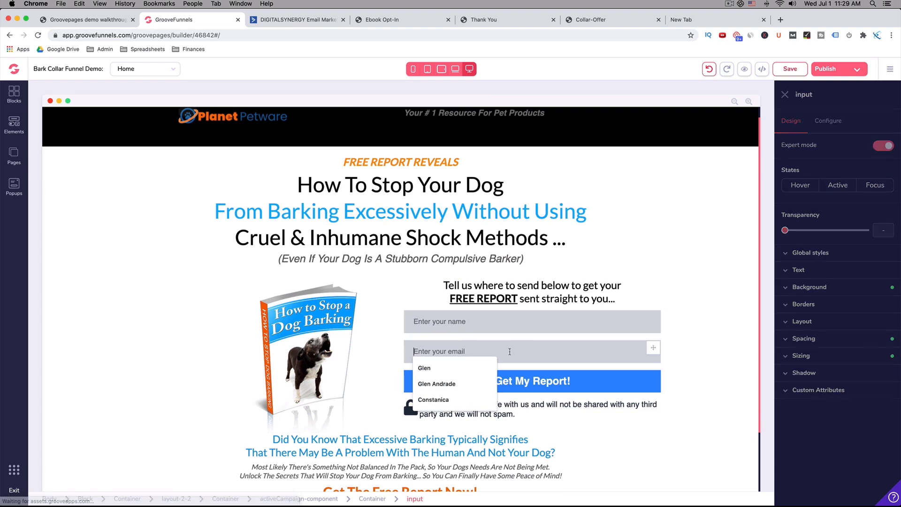
click(685, 336)
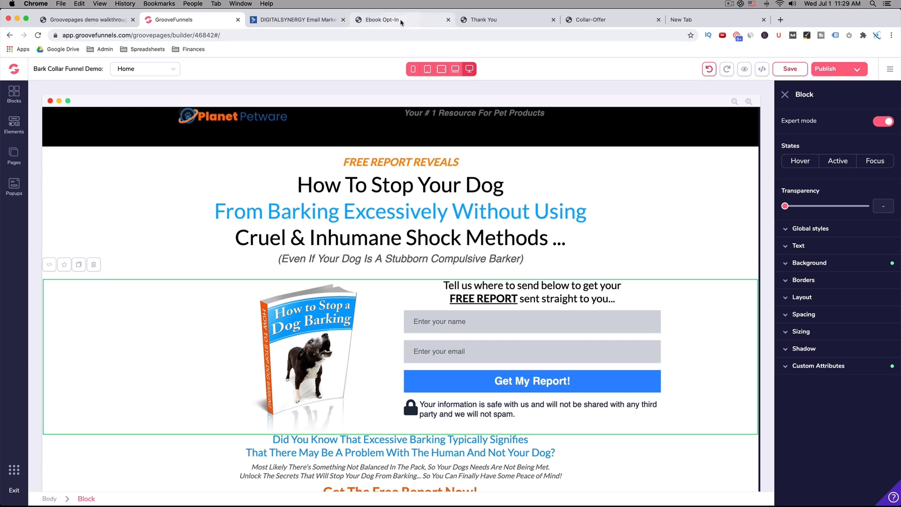
- Switch to the Thank You page preview and examine its message, the four additional ebook offers and the closing call to action
click(496, 22)
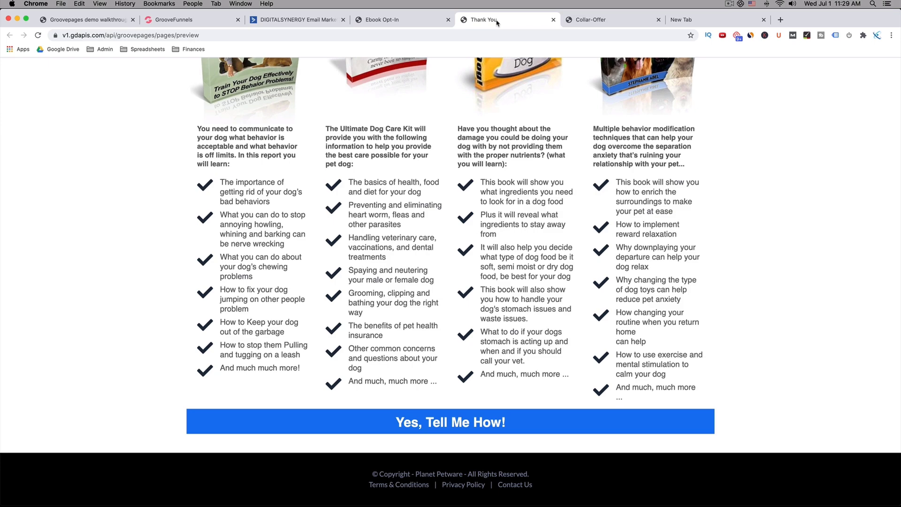
scroll(607, 152, up, 7)
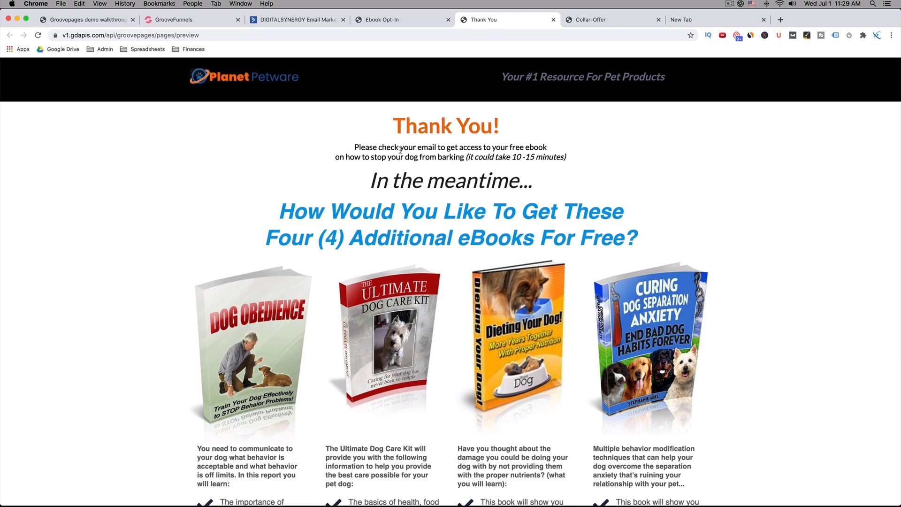
scroll(477, 158, down, 2)
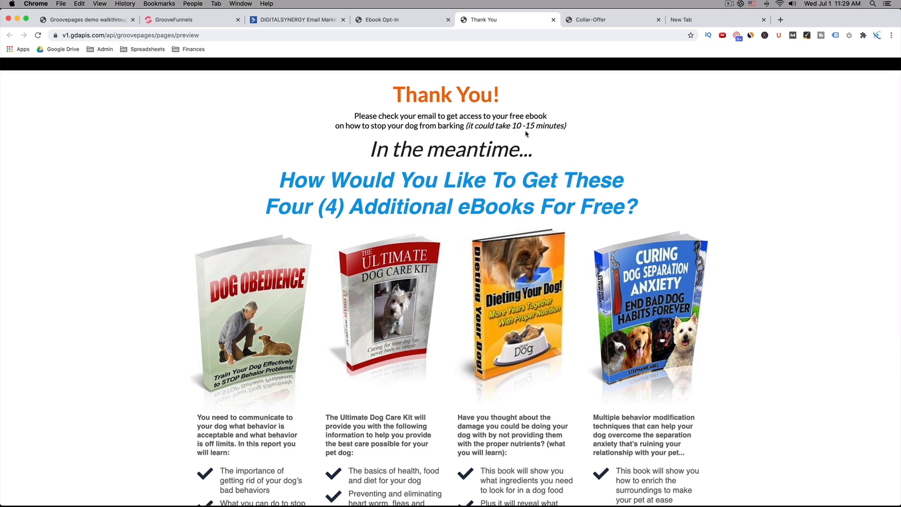
scroll(526, 133, down, 1)
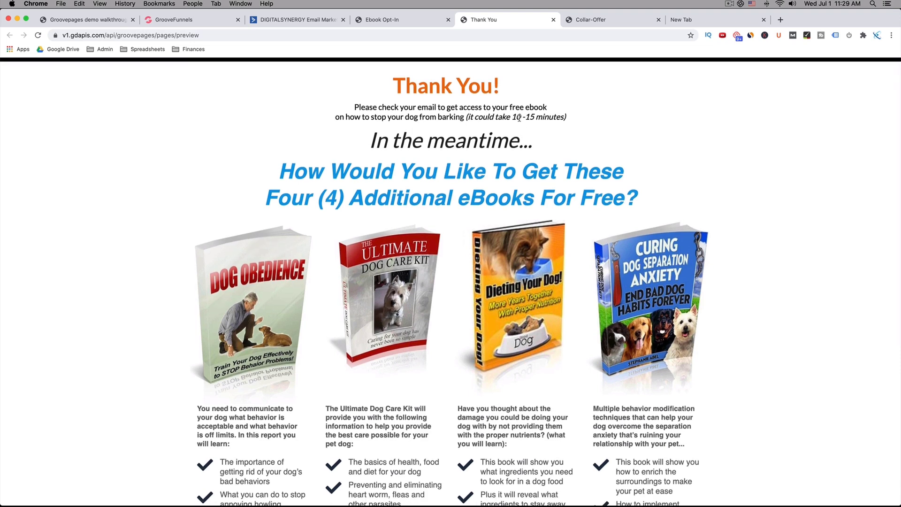
scroll(491, 126, down, 1)
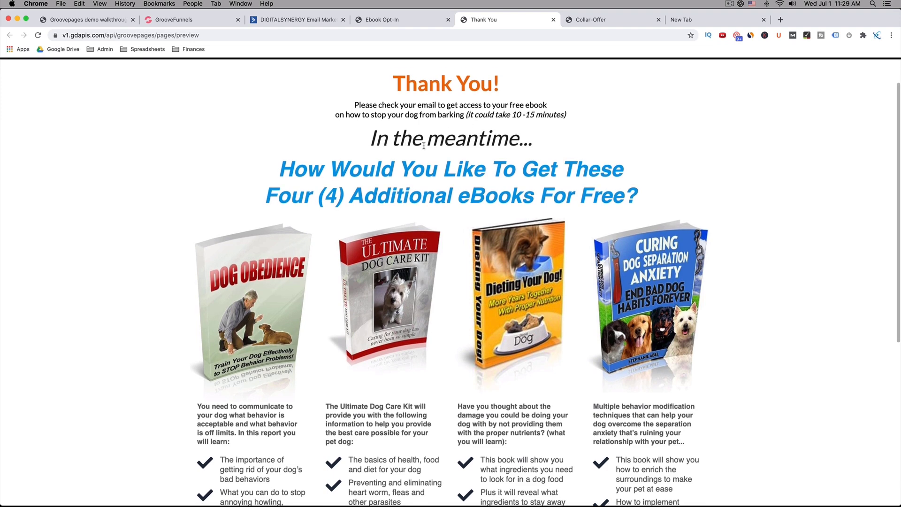
scroll(424, 145, down, 3)
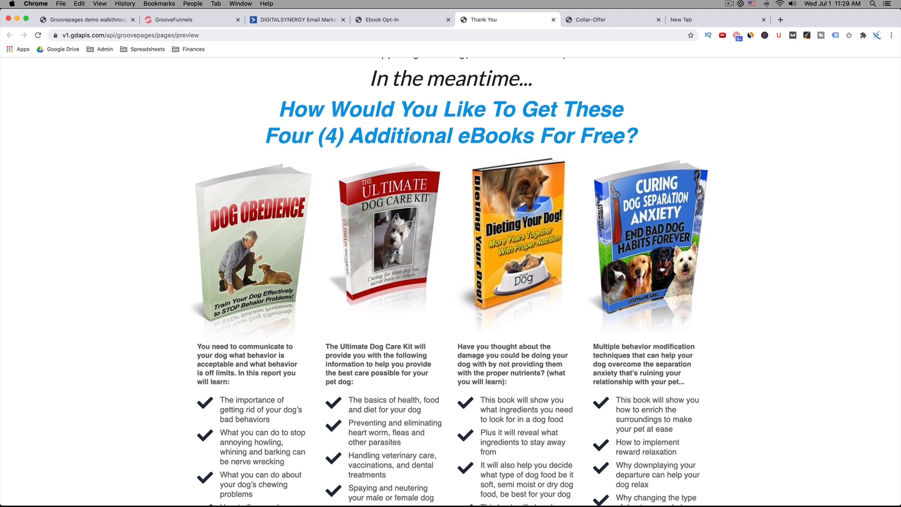
scroll(408, 155, down, 6)
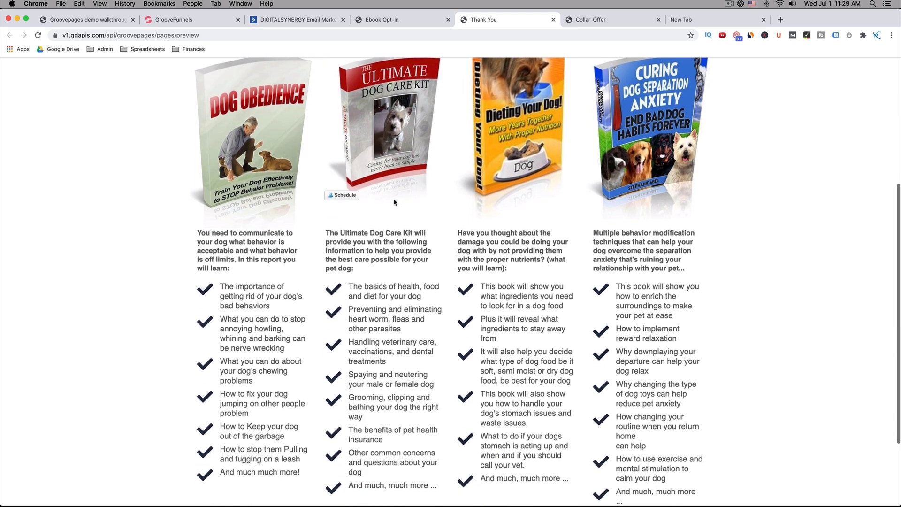
scroll(394, 202, down, 3)
scroll(394, 201, up, 7)
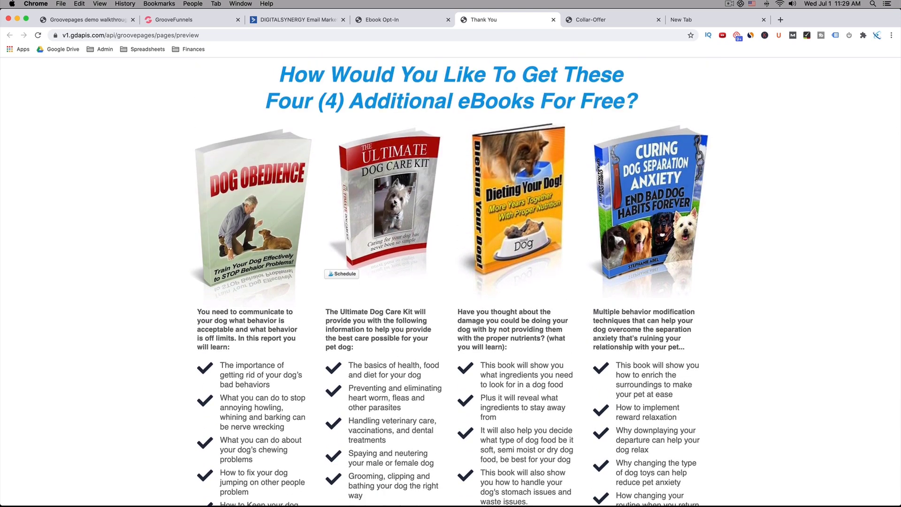
scroll(402, 185, up, 7)
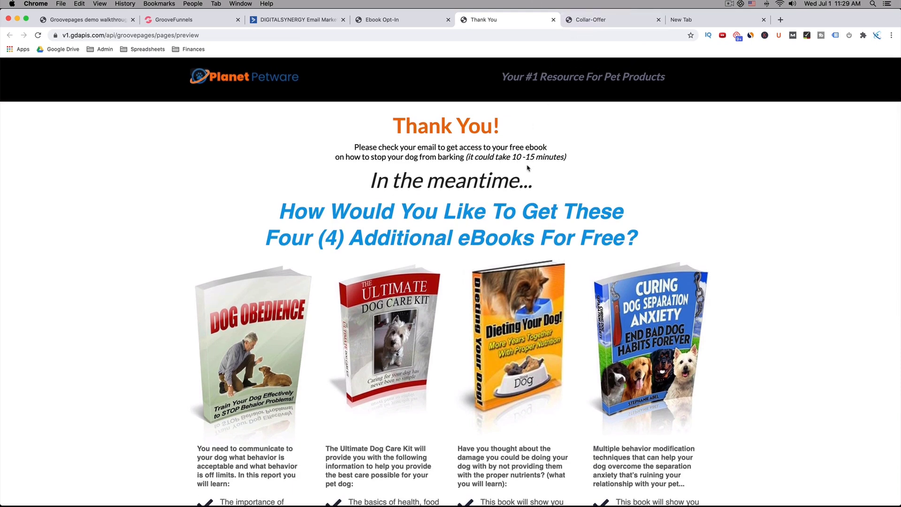
scroll(530, 199, down, 5)
scroll(530, 200, down, 3)
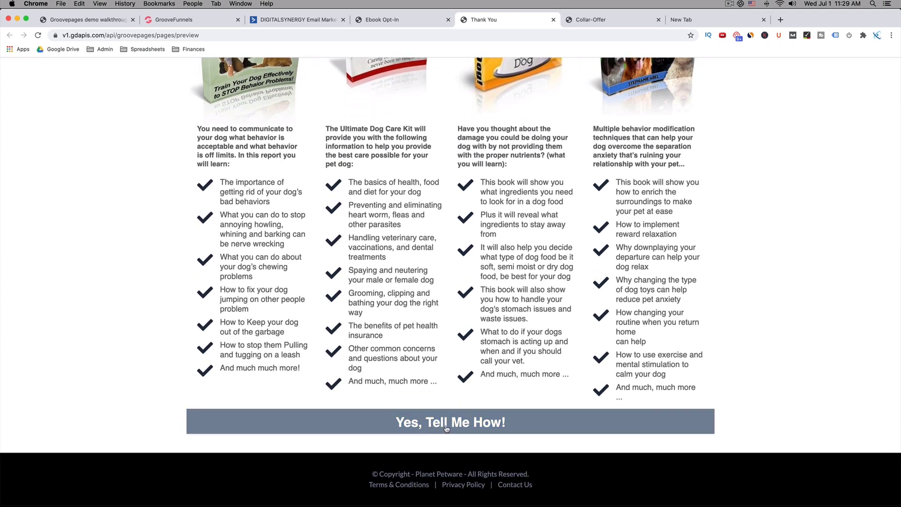
scroll(657, 127, up, 10)
- Switch to the Collar-Offer page and examine the No Shock Bark Collar pricing, feature list and free ebook bonus section
click(595, 21)
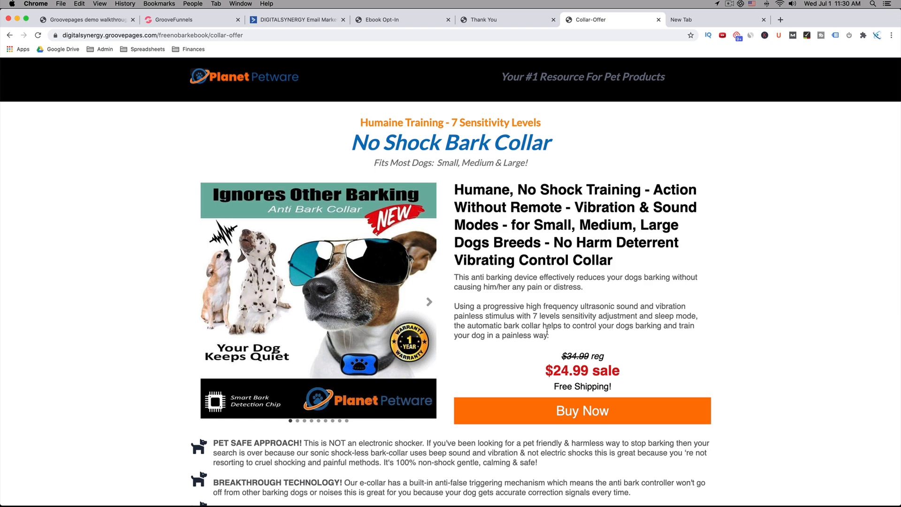
scroll(546, 331, down, 3)
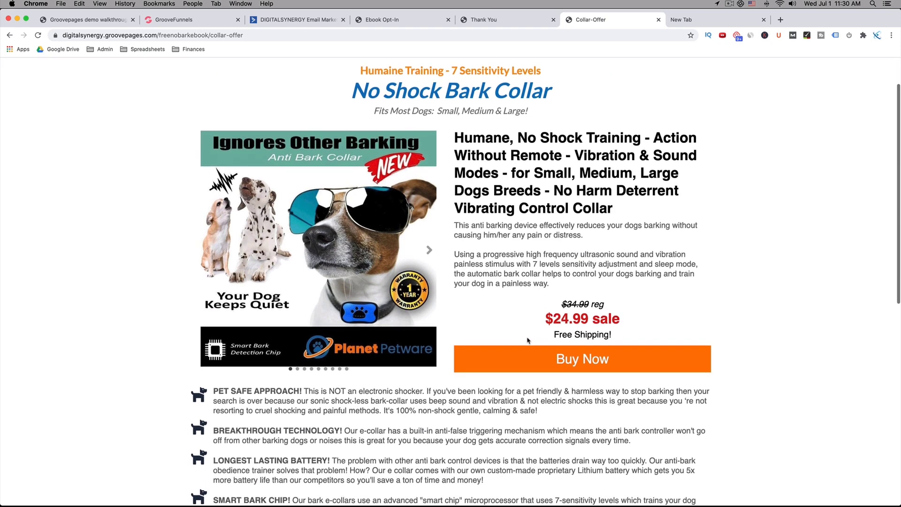
scroll(526, 348, down, 3)
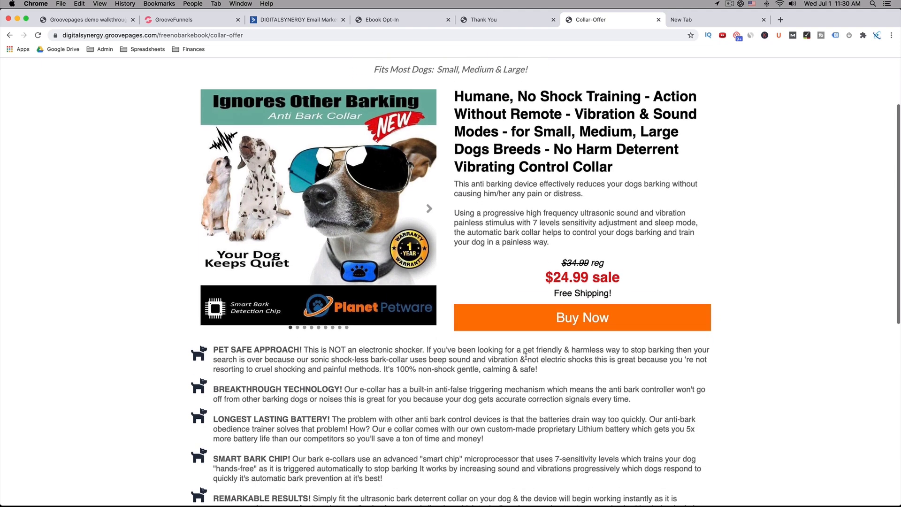
scroll(525, 356, down, 7)
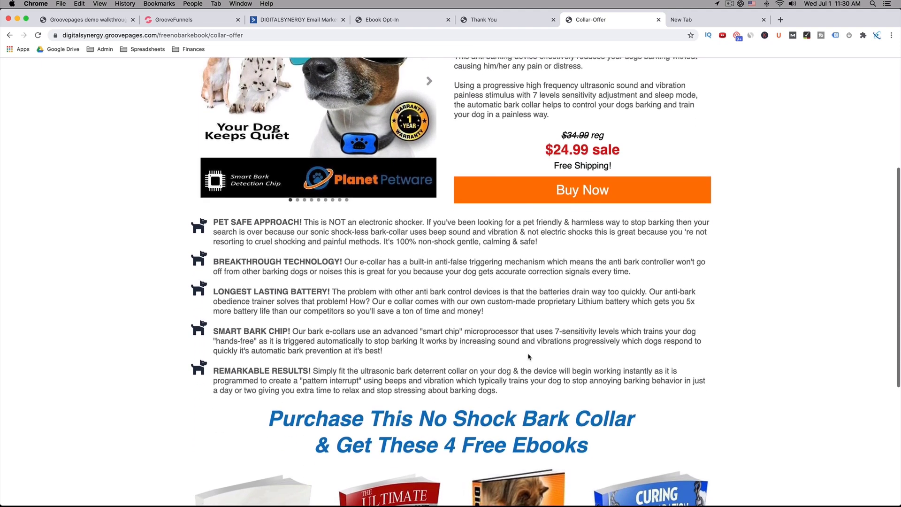
scroll(528, 357, down, 2)
scroll(528, 355, down, 2)
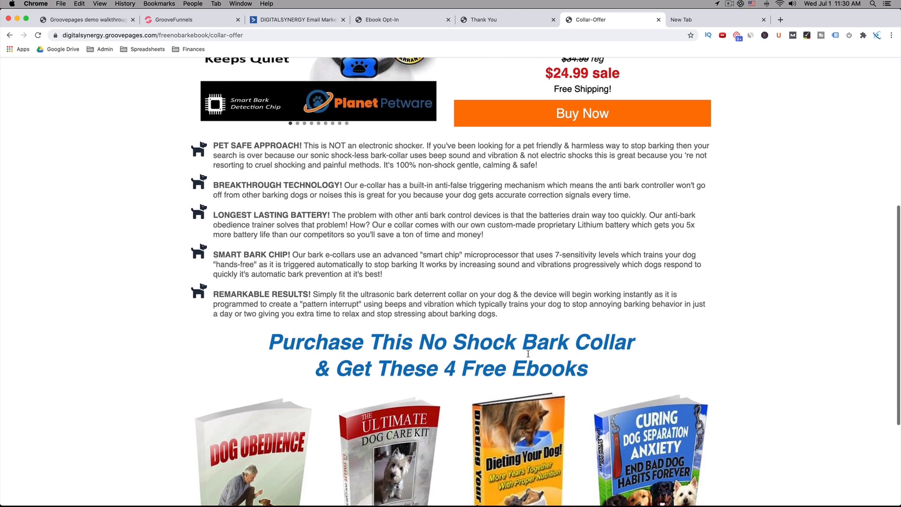
scroll(527, 355, down, 8)
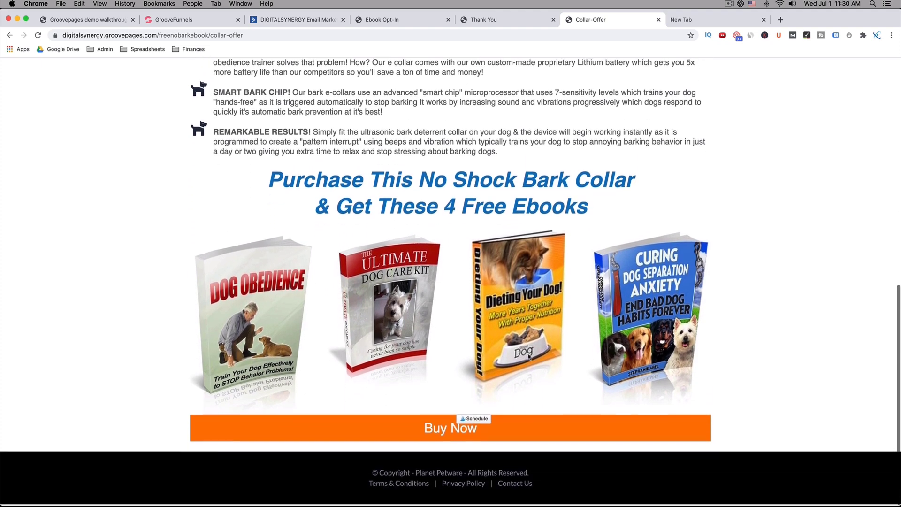
scroll(528, 356, up, 14)
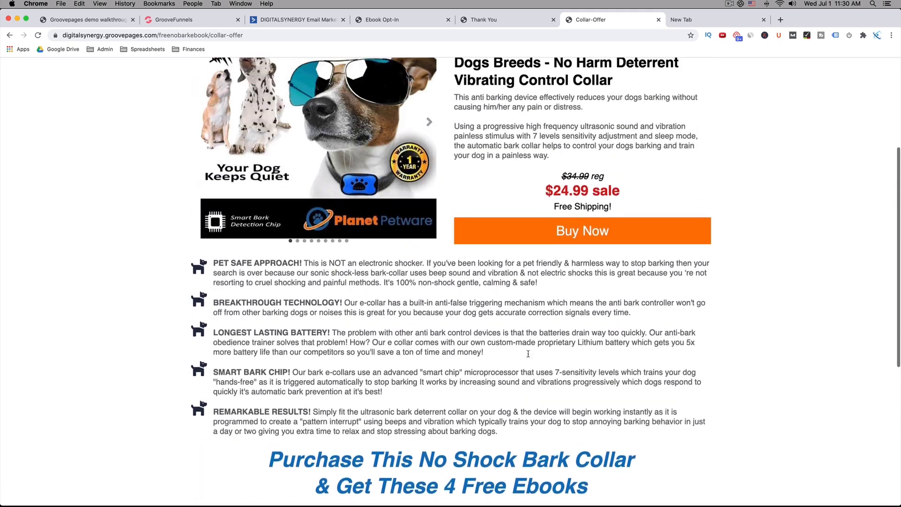
scroll(527, 353, up, 3)
scroll(539, 356, up, 2)
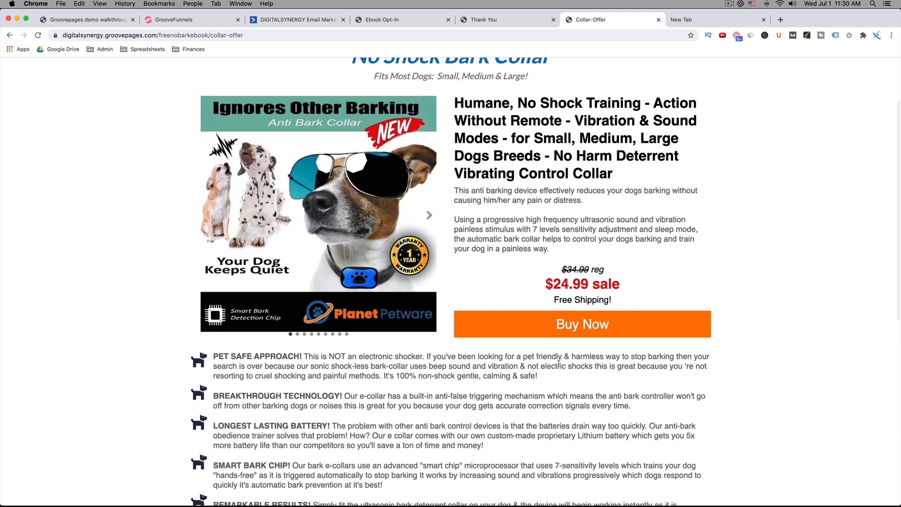
- Go back to the start of the Collar-Offer page and review its headline, product image and sale offer
scroll(753, 366, up, 4)
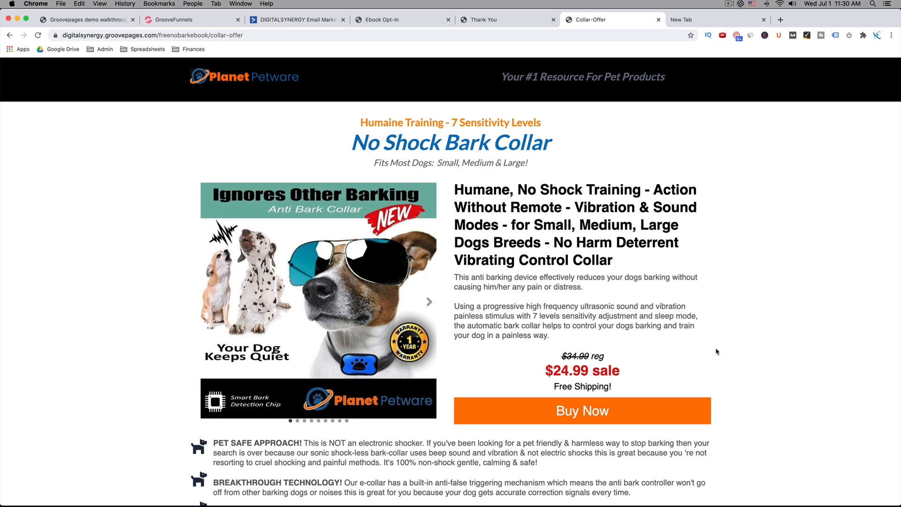
scroll(716, 352, down, 1)
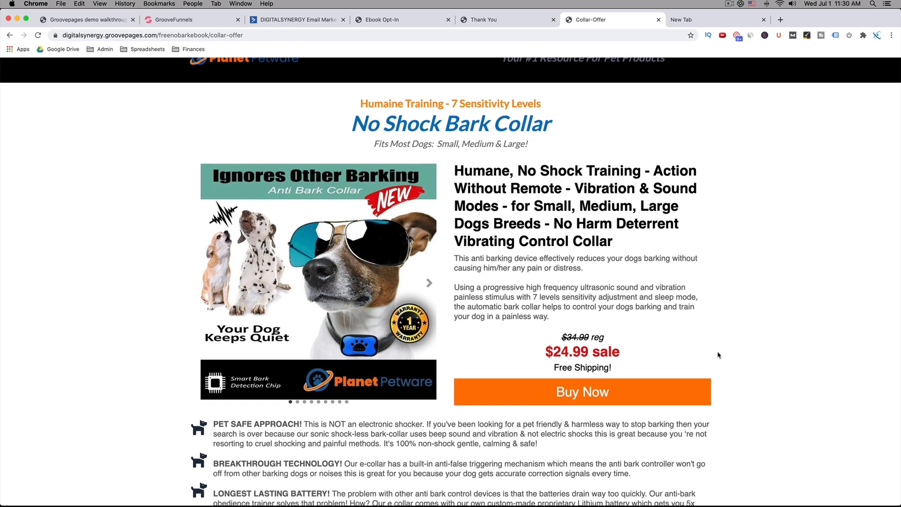
scroll(717, 355, up, 1)
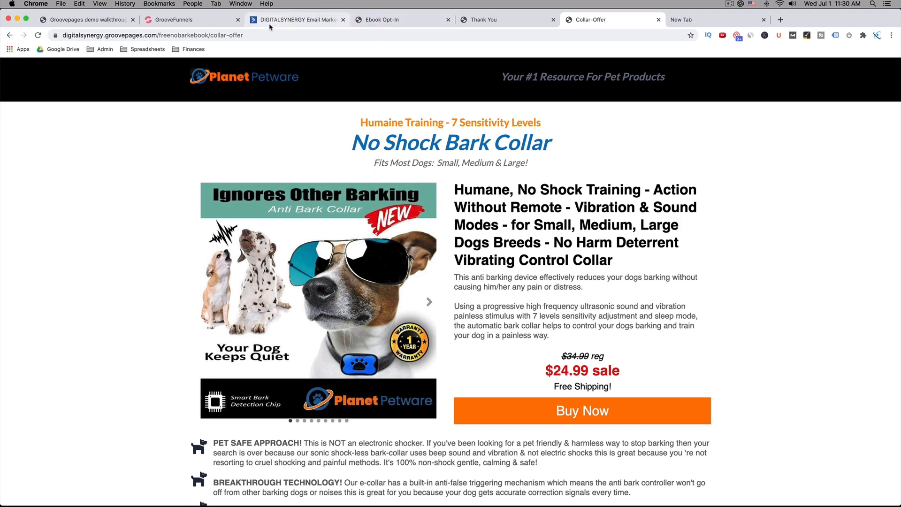
- Leave the site builder for the GrooveFunnels dashboard and open the GroovePages list of sites
click(178, 23)
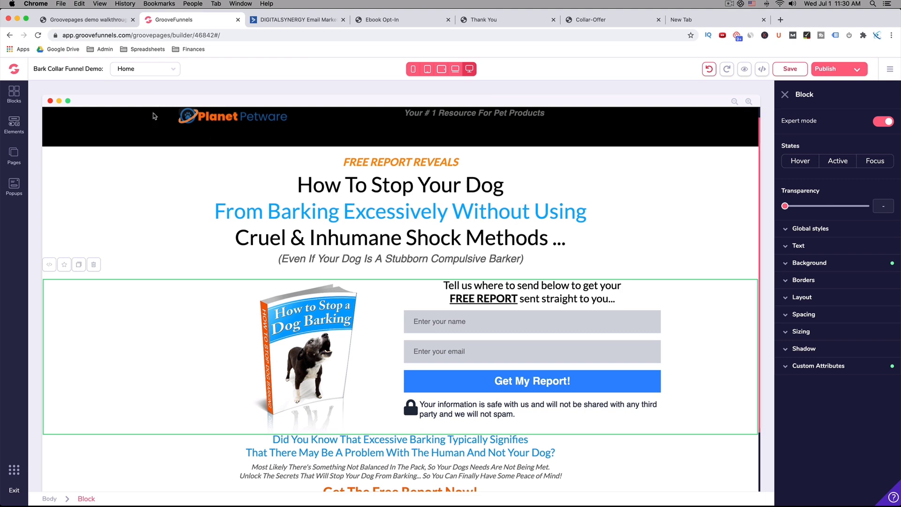
click(169, 174)
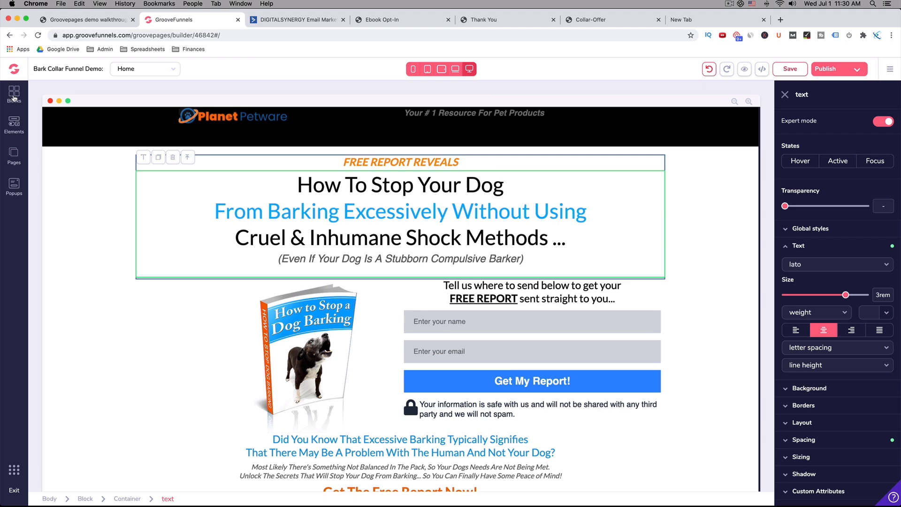
click(14, 71)
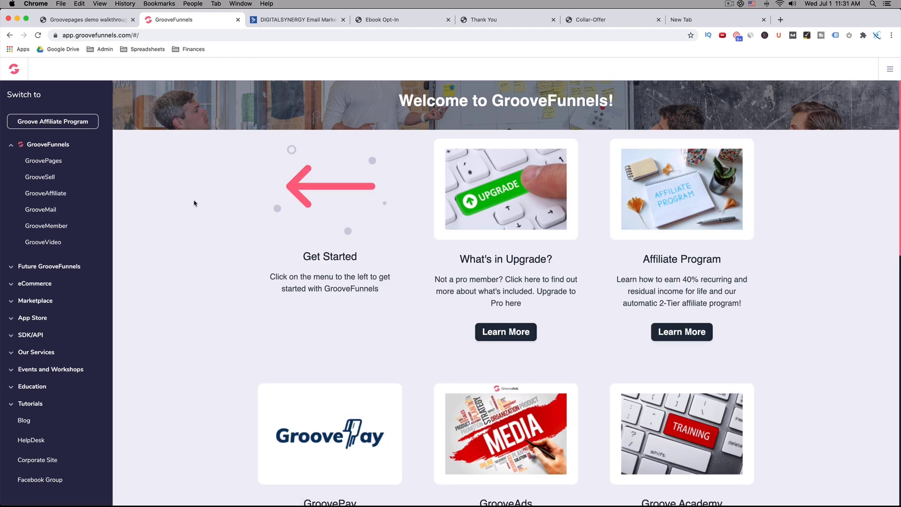
click(47, 161)
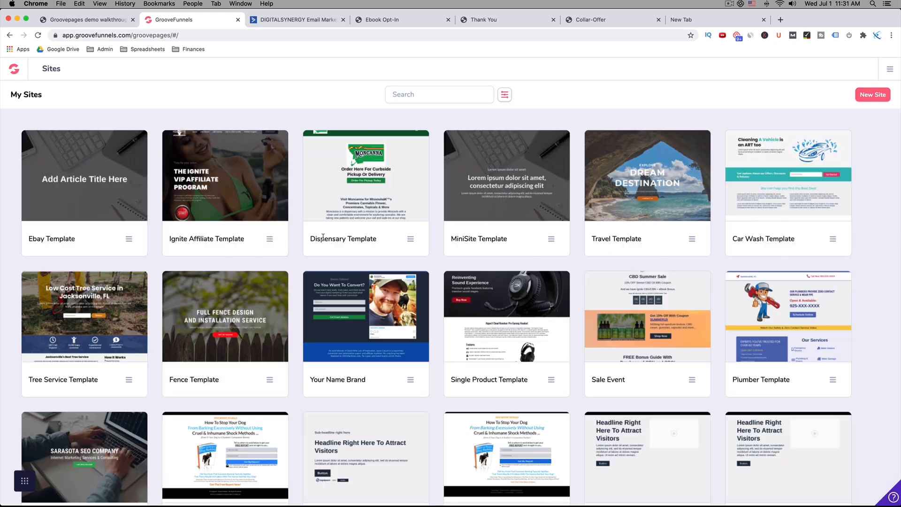
- Find the Bark Collar Funnel Demo among the sites and open it in the editor
scroll(323, 238, down, 2)
scroll(324, 238, down, 3)
mouse_move(224, 316)
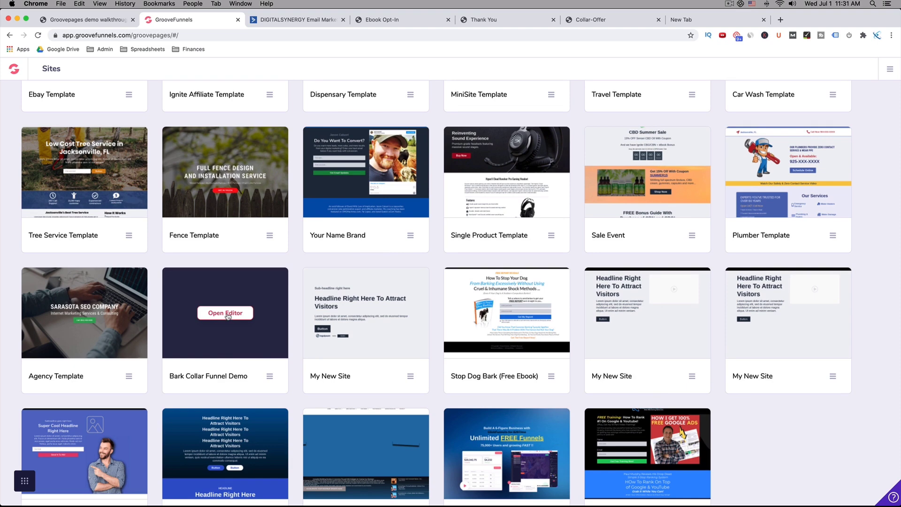
click(227, 314)
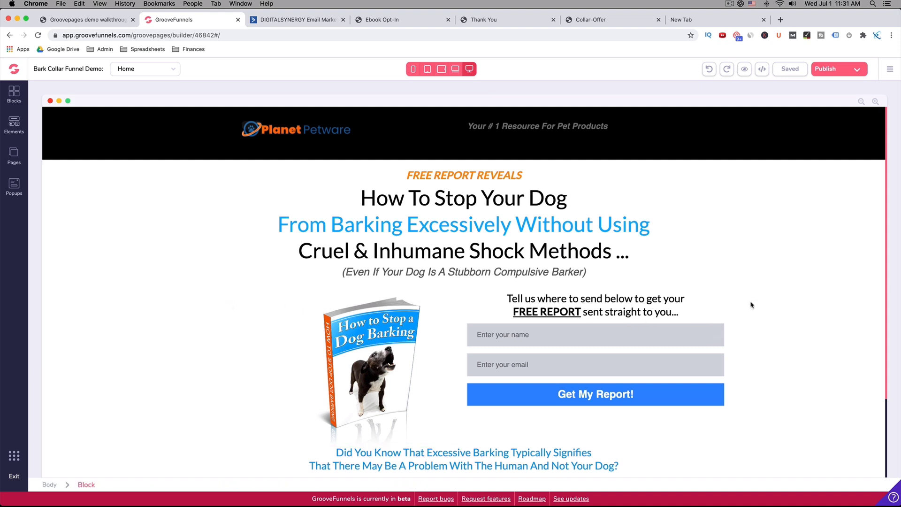
- Compare the free report form in the editor's Home page with the form on the published Ebook Opt-In page
scroll(750, 305, down, 2)
click(735, 312)
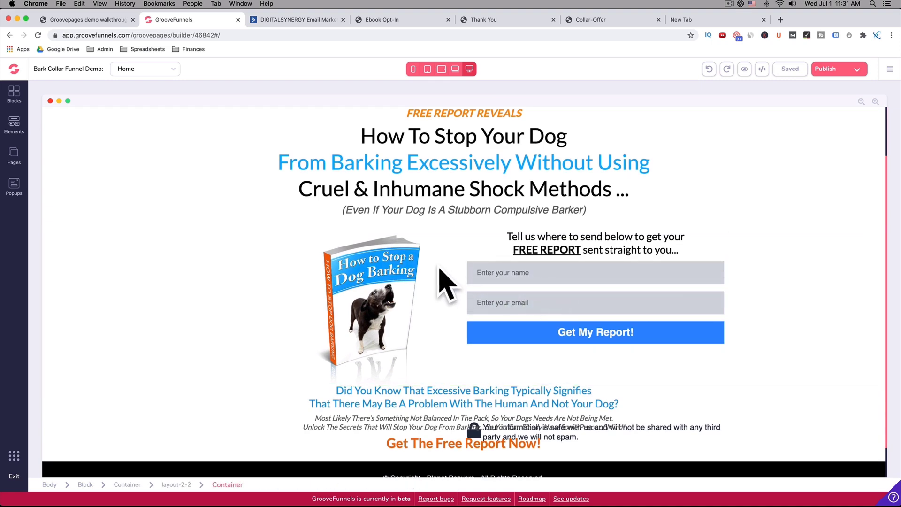
click(530, 300)
scroll(557, 315, down, 1)
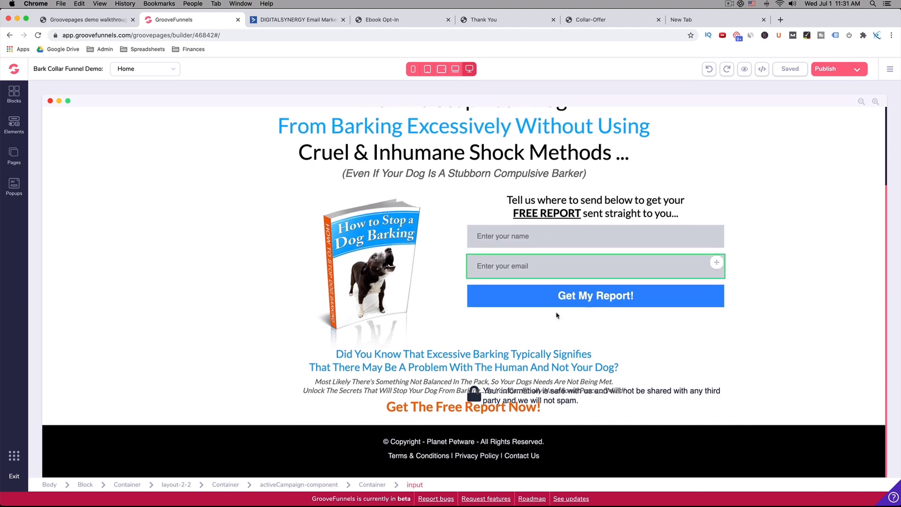
scroll(563, 316, up, 2)
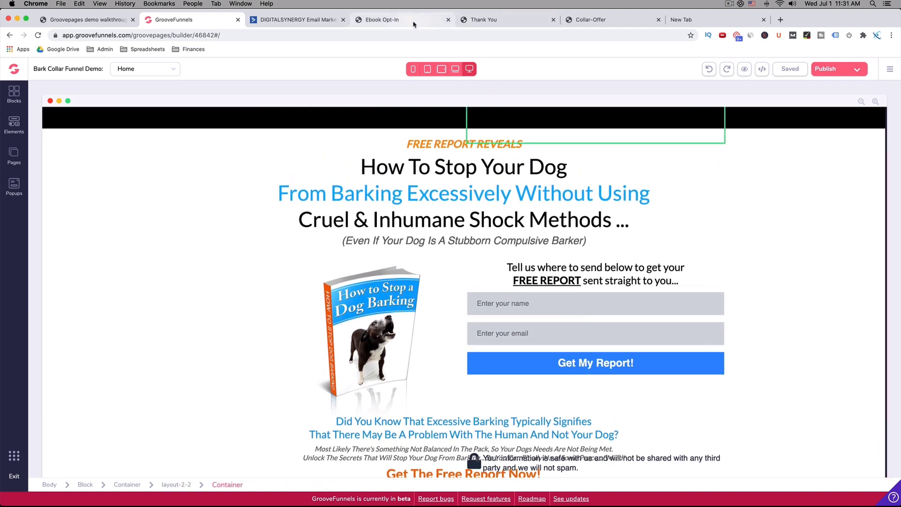
click(523, 314)
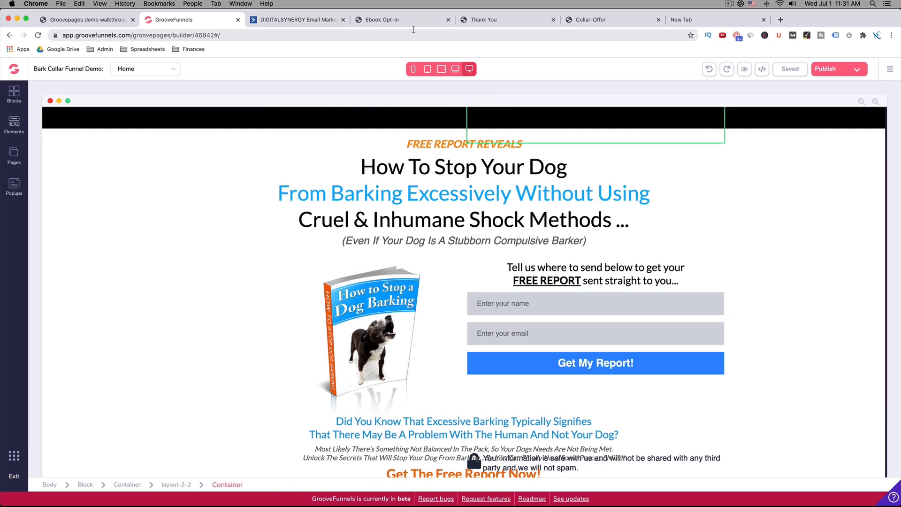
click(398, 21)
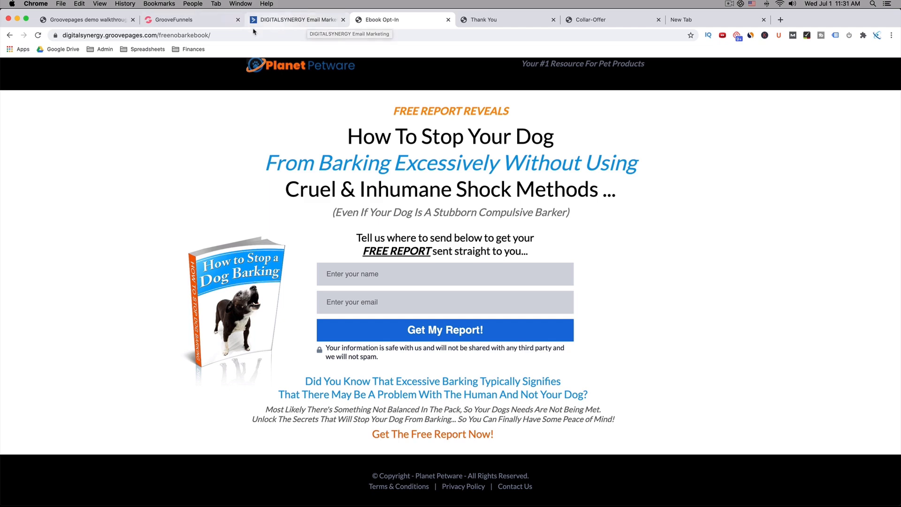
click(164, 21)
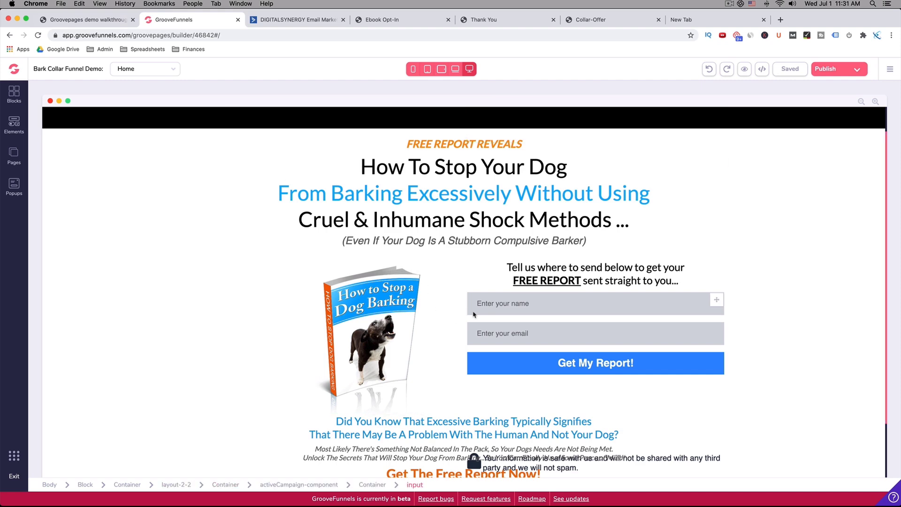
- Inspect the ebook image container, the headline block and the two-column layout holding the image and form
click(292, 314)
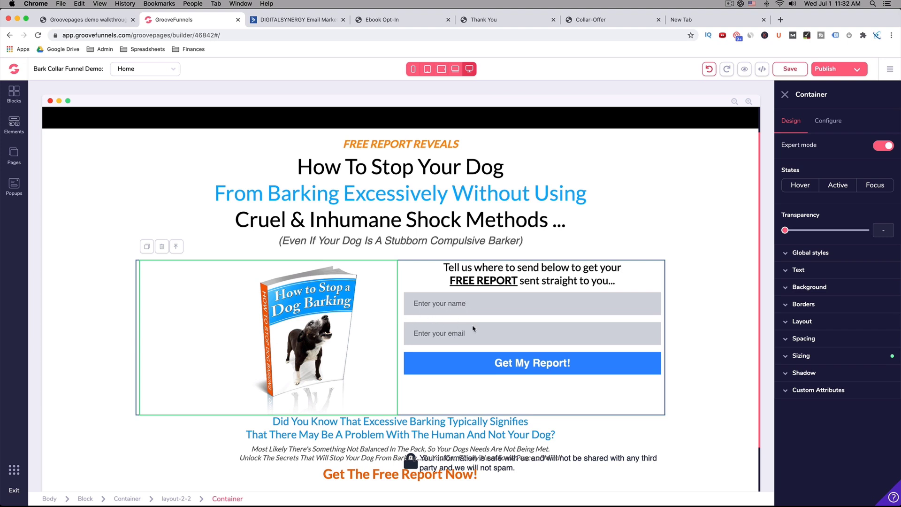
click(663, 327)
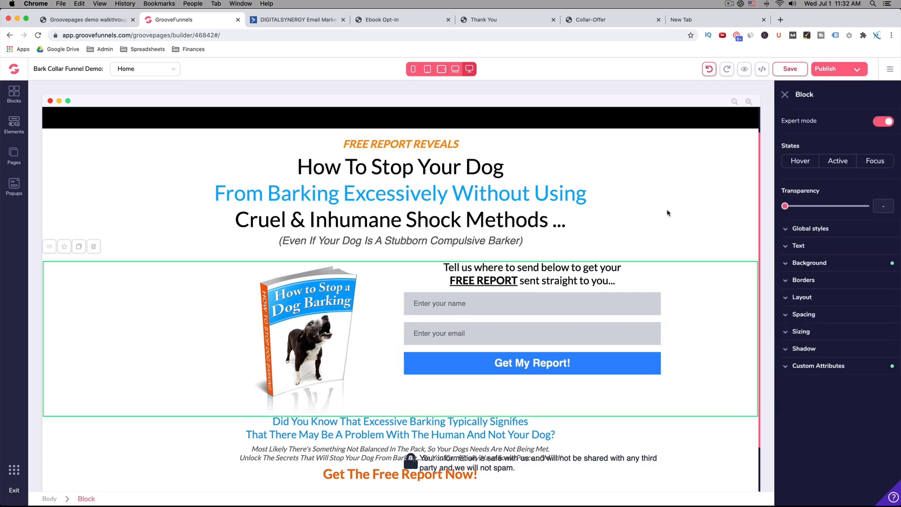
click(632, 231)
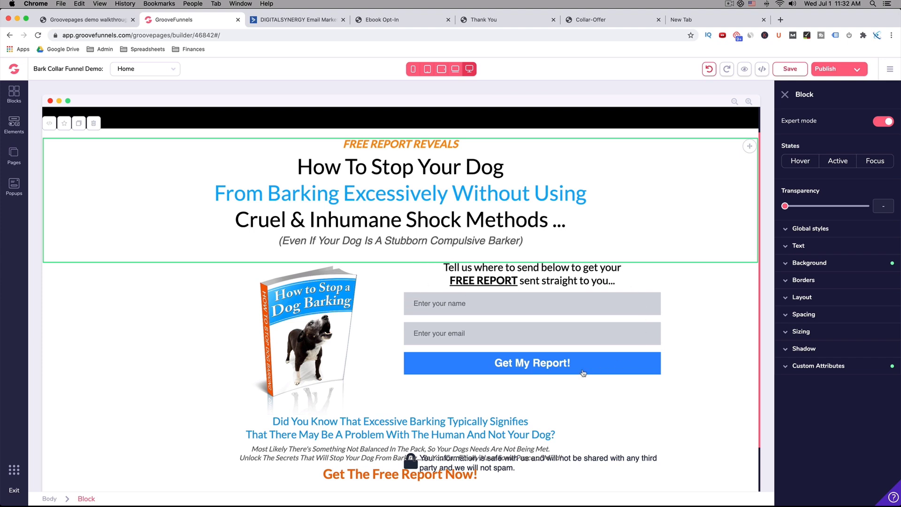
click(397, 312)
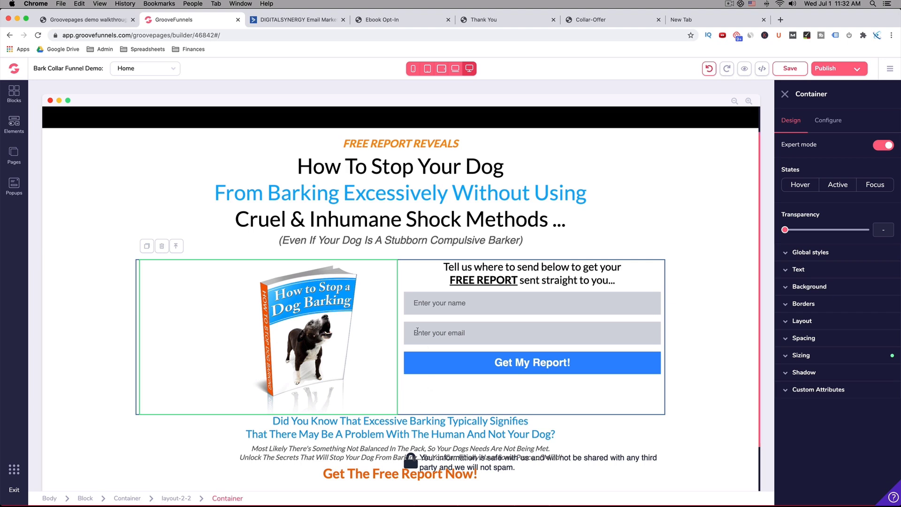
click(401, 335)
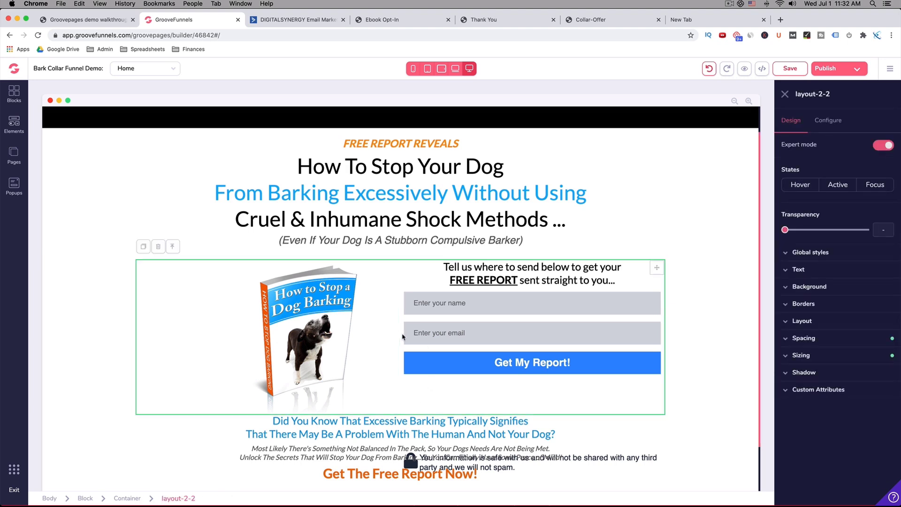
- Try a negative left margin of 2rem on the ActiveCampaign form component and clear the margin again
click(558, 385)
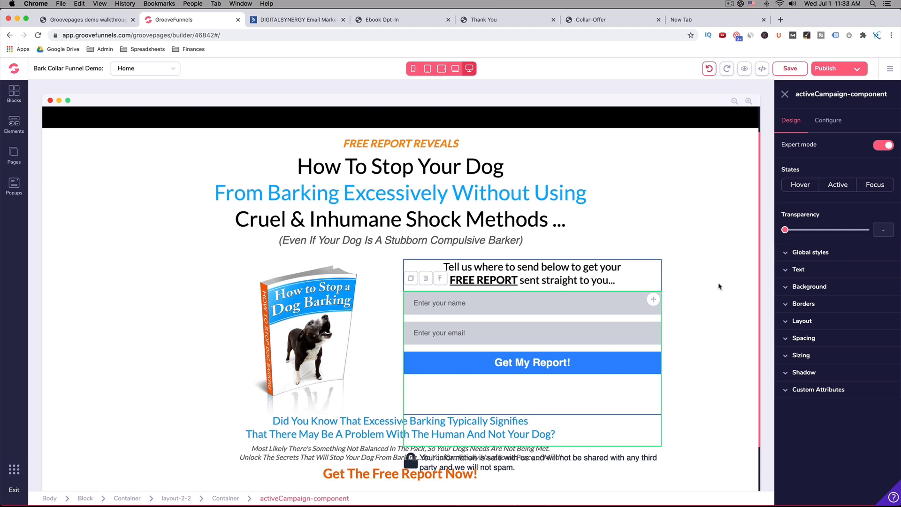
click(789, 338)
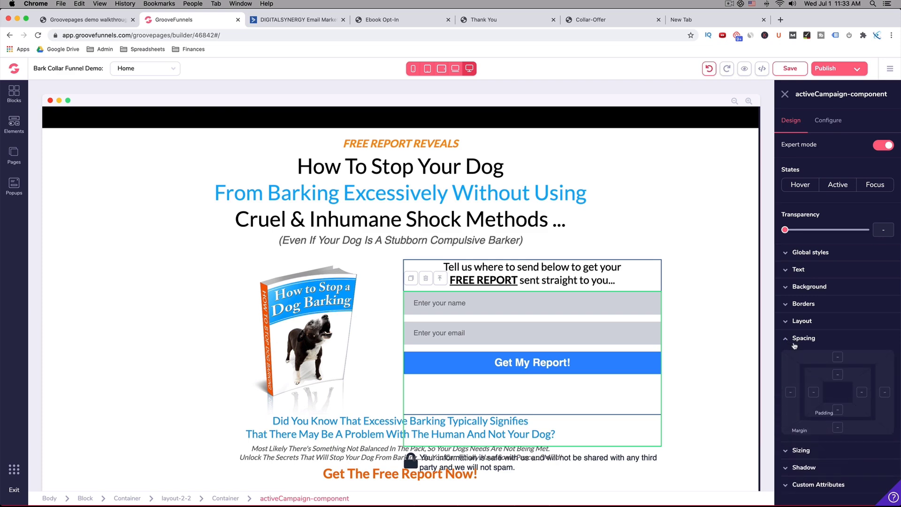
click(790, 393)
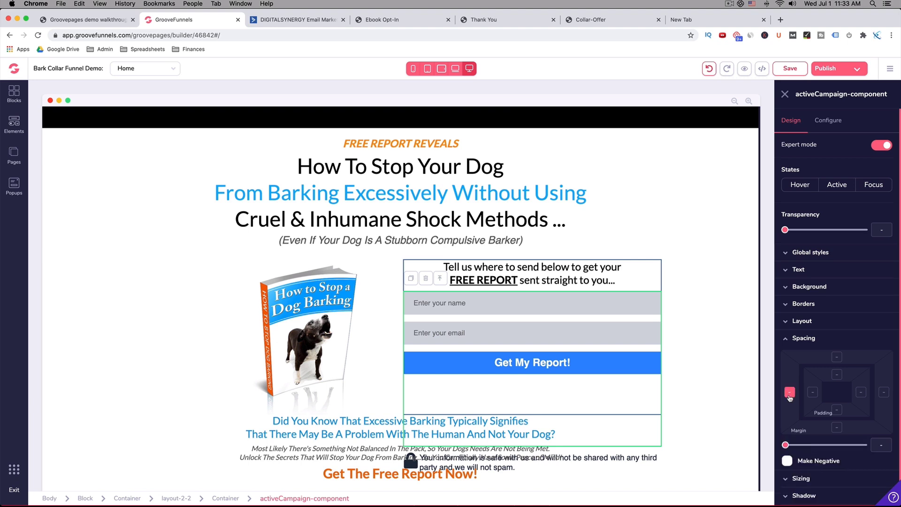
click(787, 460)
drag(785, 446, 820, 449)
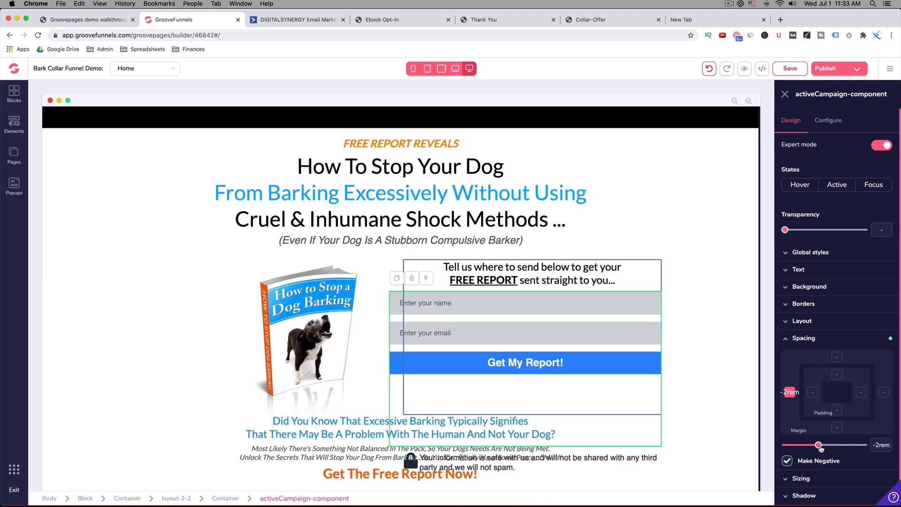
drag(820, 448, 781, 446)
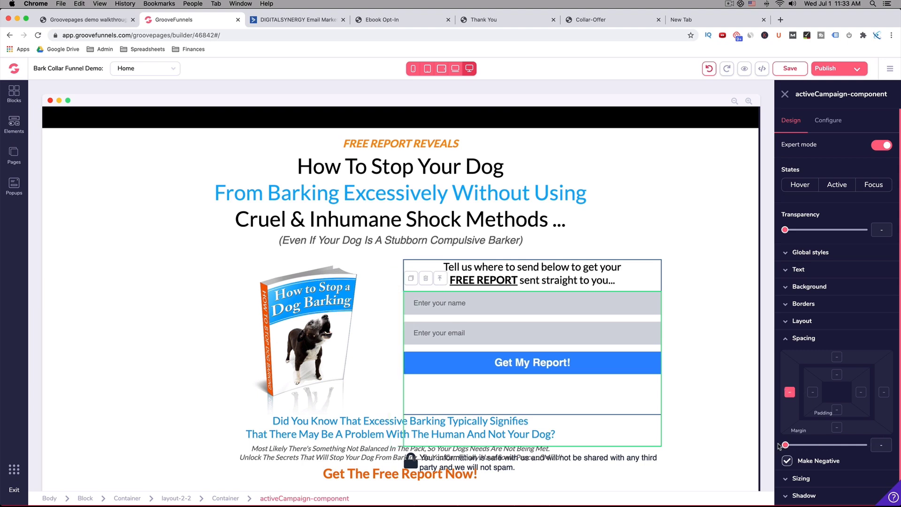
- Set a left margin of -4rem on the container holding the free report text and form, and deselect it
click(227, 499)
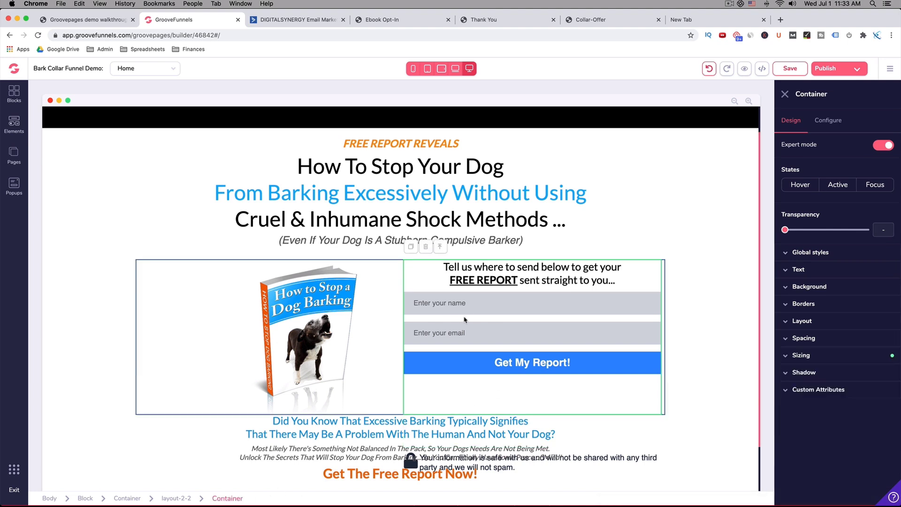
click(789, 339)
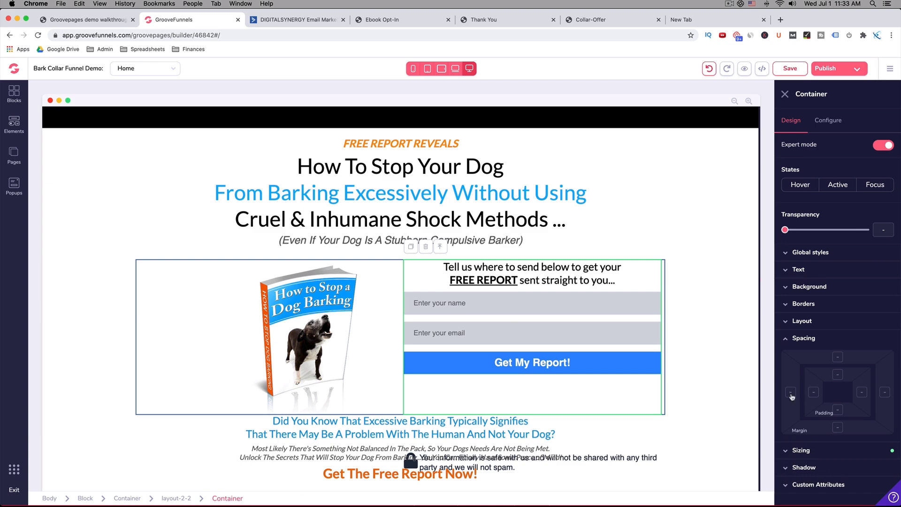
click(791, 394)
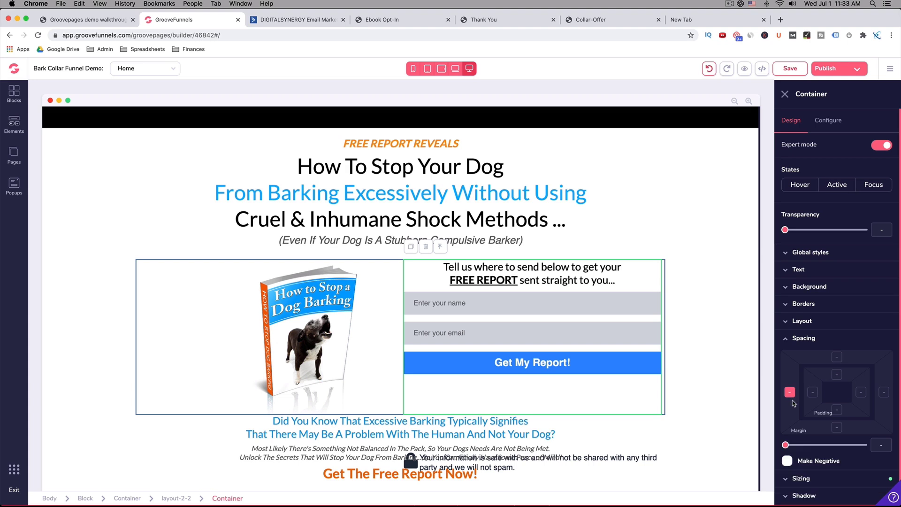
click(787, 460)
drag(785, 444, 838, 442)
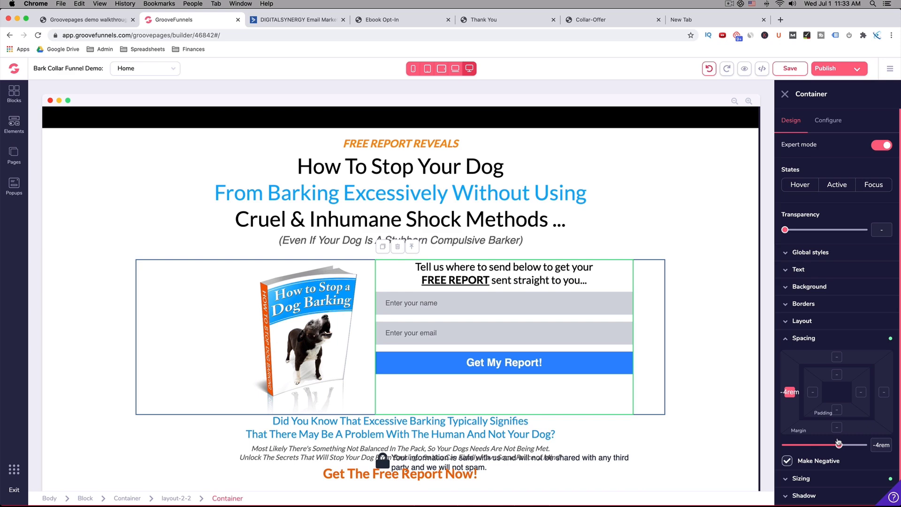
click(700, 348)
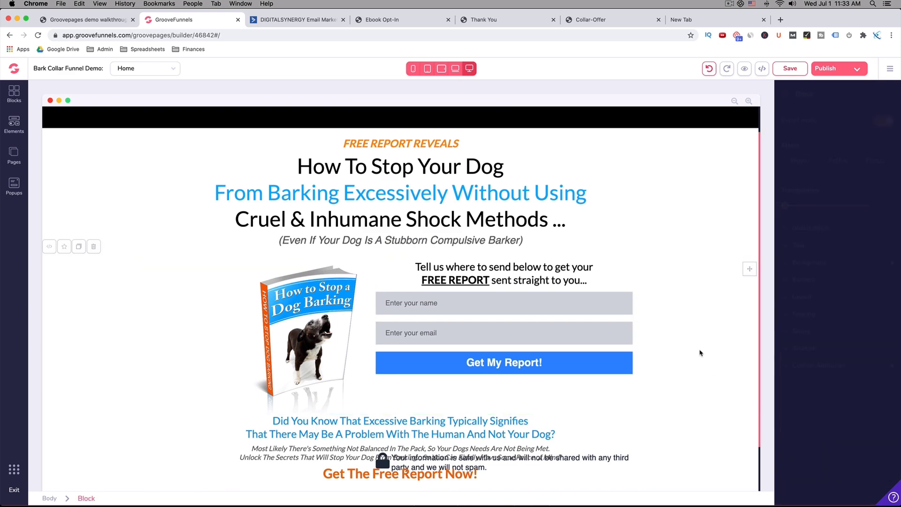
click(647, 214)
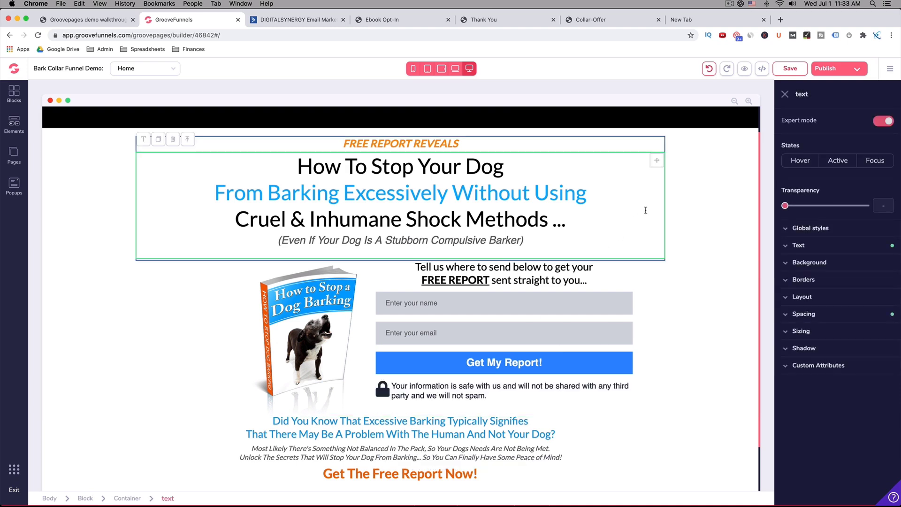
click(697, 165)
- Check the Home page layout from the form down to the footer and save the page
scroll(641, 345, down, 1)
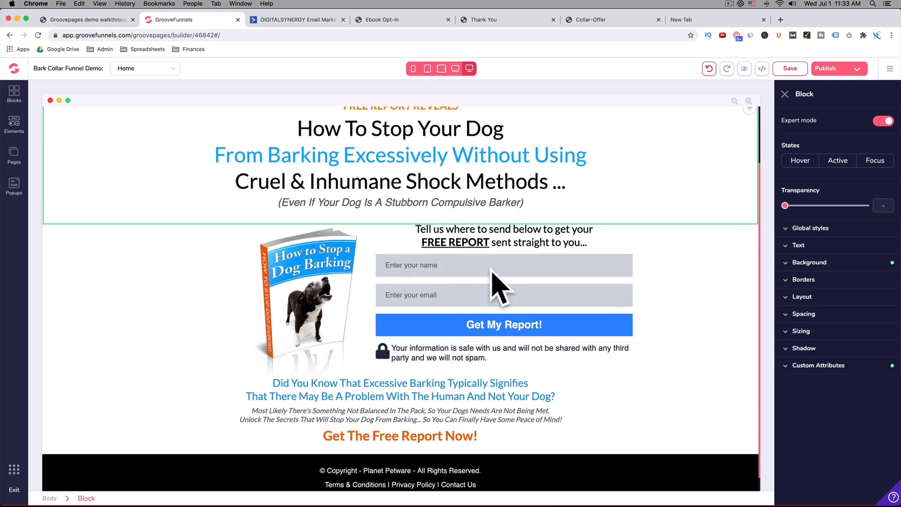
scroll(583, 290, down, 1)
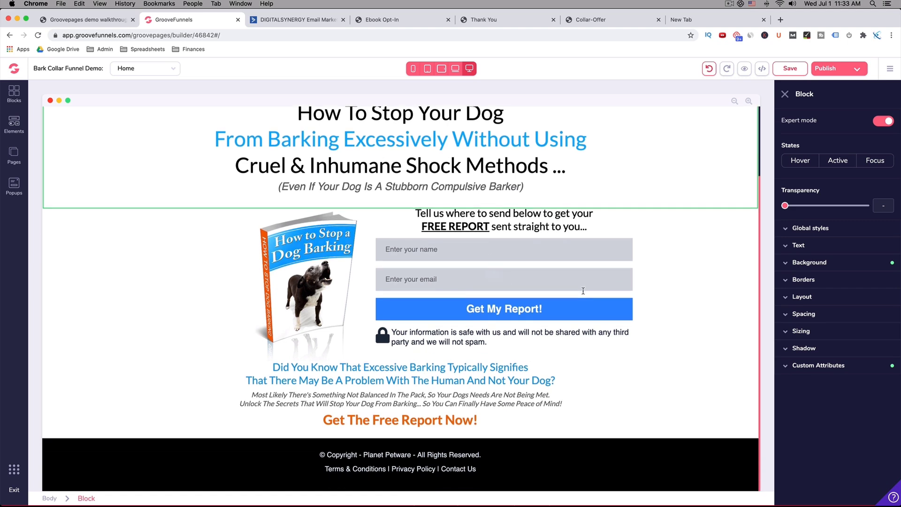
scroll(582, 290, up, 4)
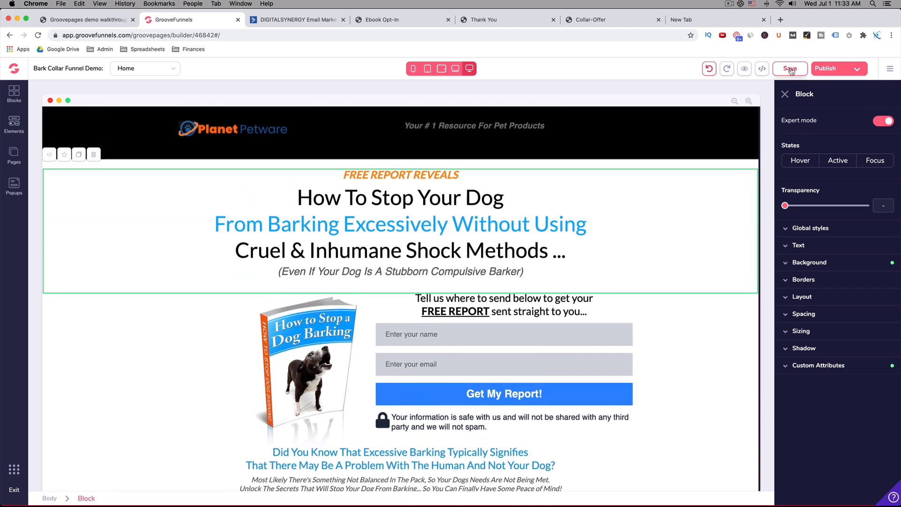
click(790, 68)
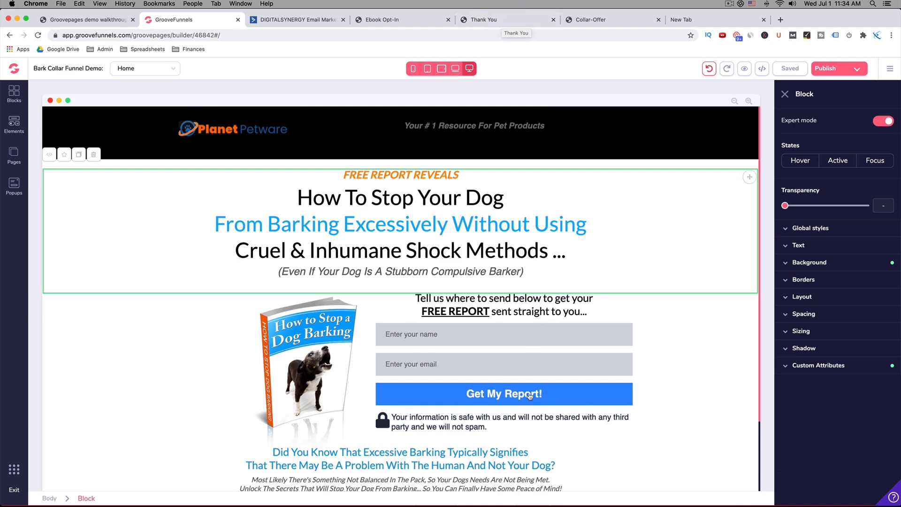
- Review the published Thank You page from the header through the four eBook offers to the footer
click(498, 19)
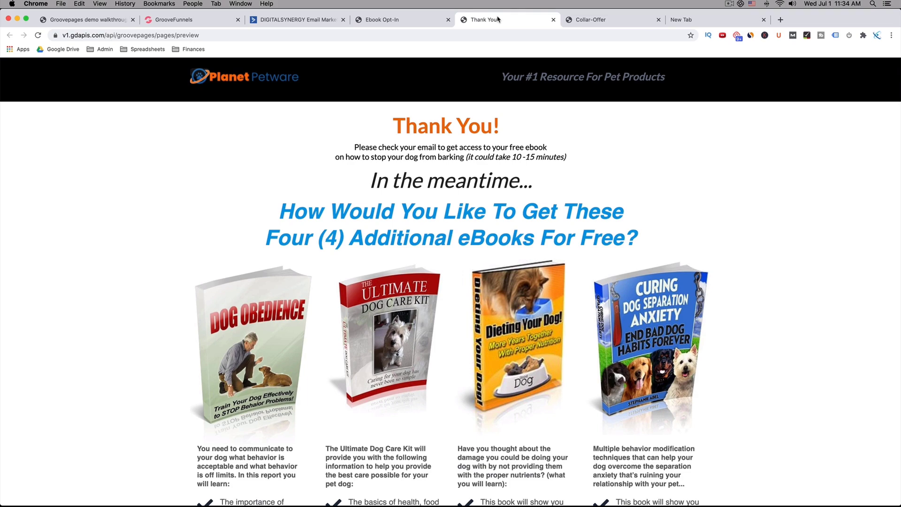
scroll(558, 226, down, 7)
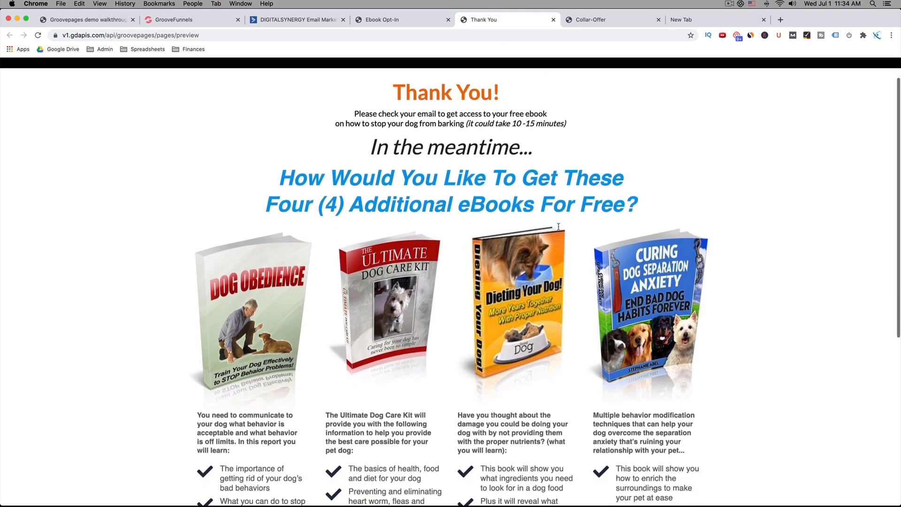
scroll(558, 227, up, 7)
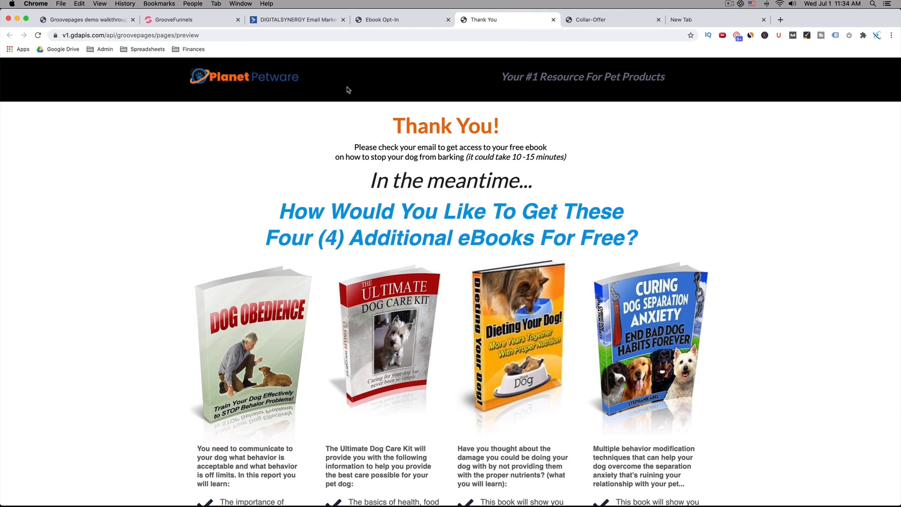
scroll(342, 88, down, 1)
scroll(346, 89, down, 6)
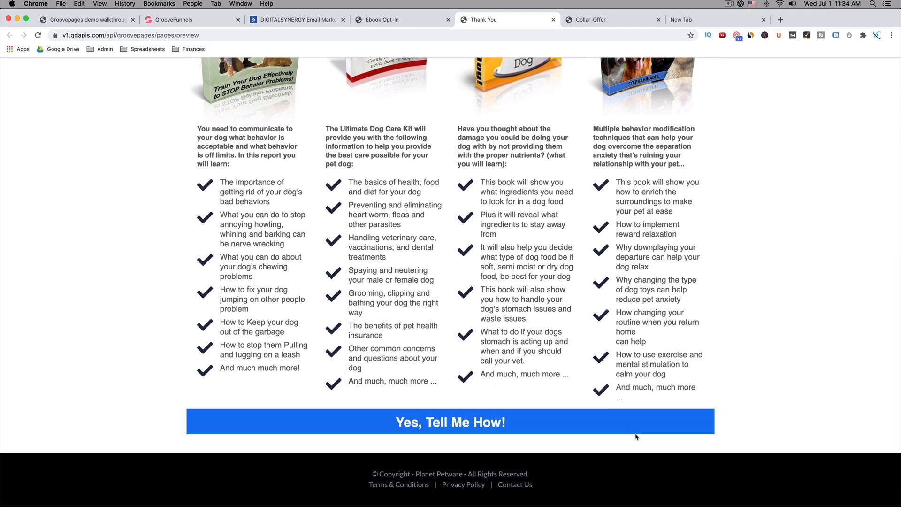
scroll(635, 433, up, 5)
scroll(636, 432, up, 3)
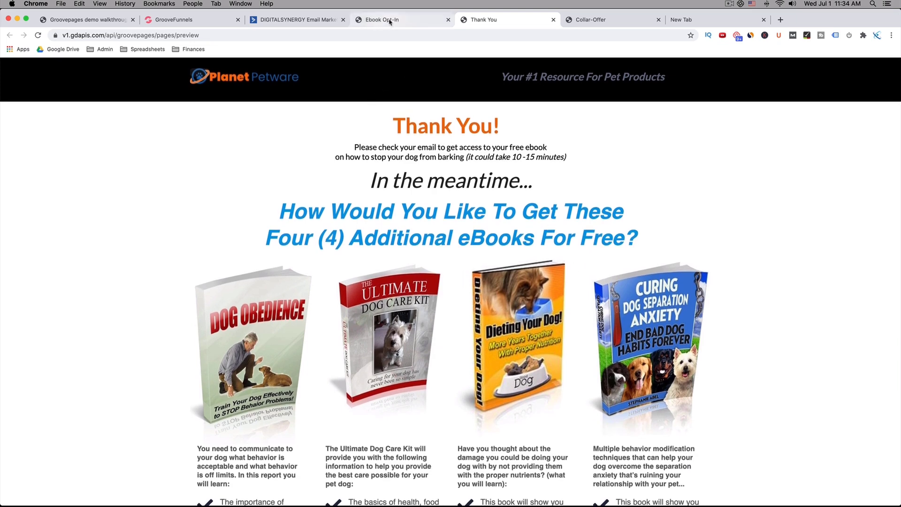
- Return to the GroovePages builder and clone the Home page
click(180, 21)
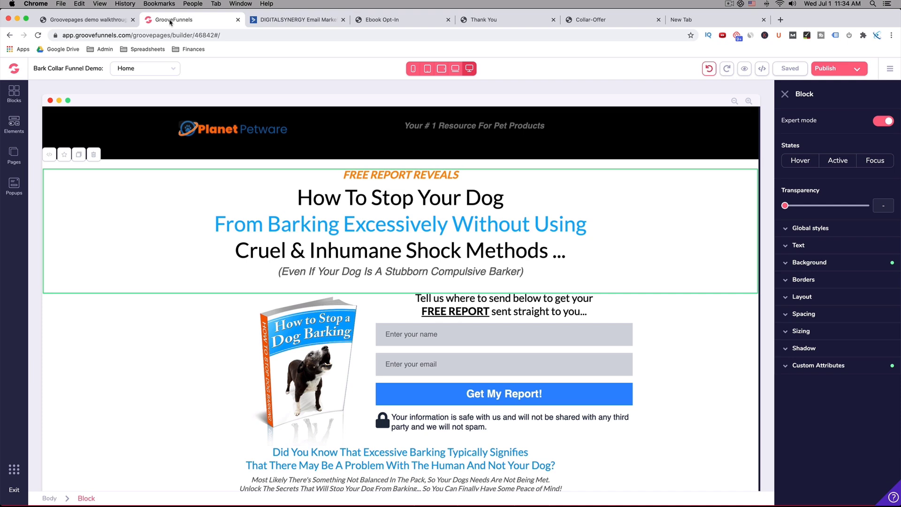
click(167, 341)
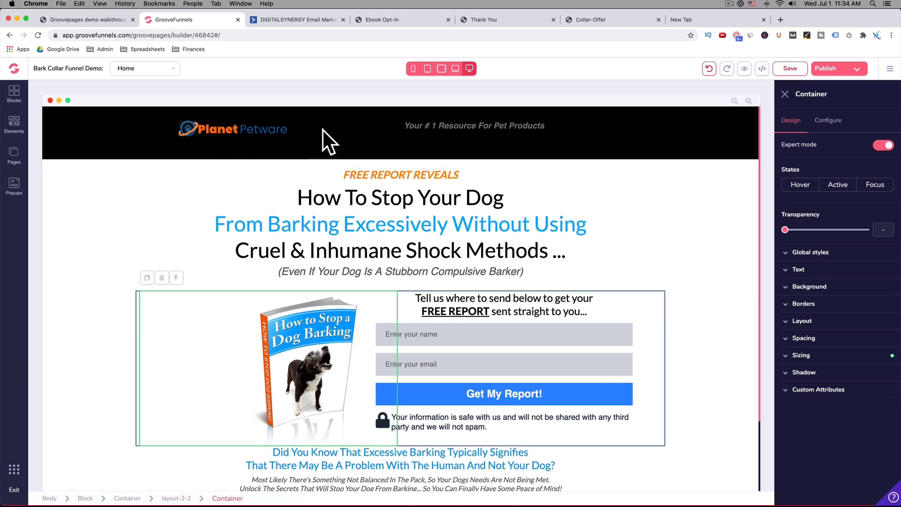
click(137, 316)
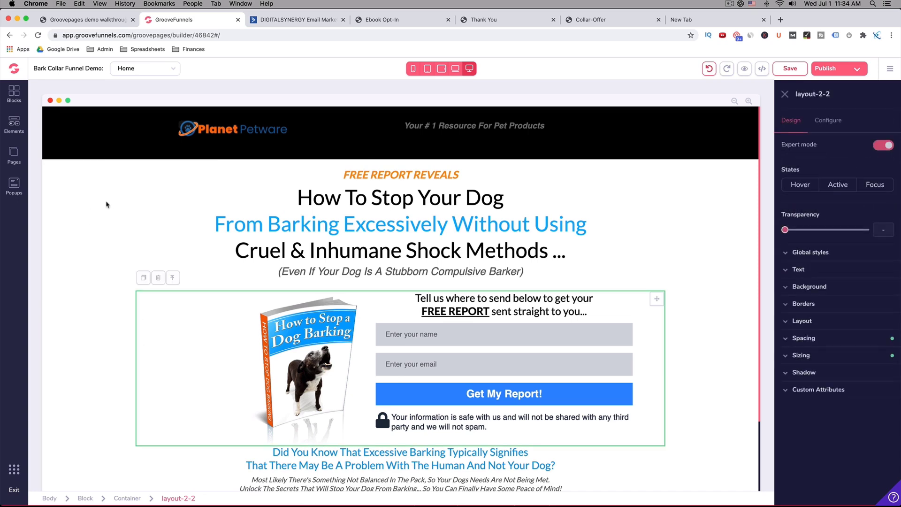
click(14, 155)
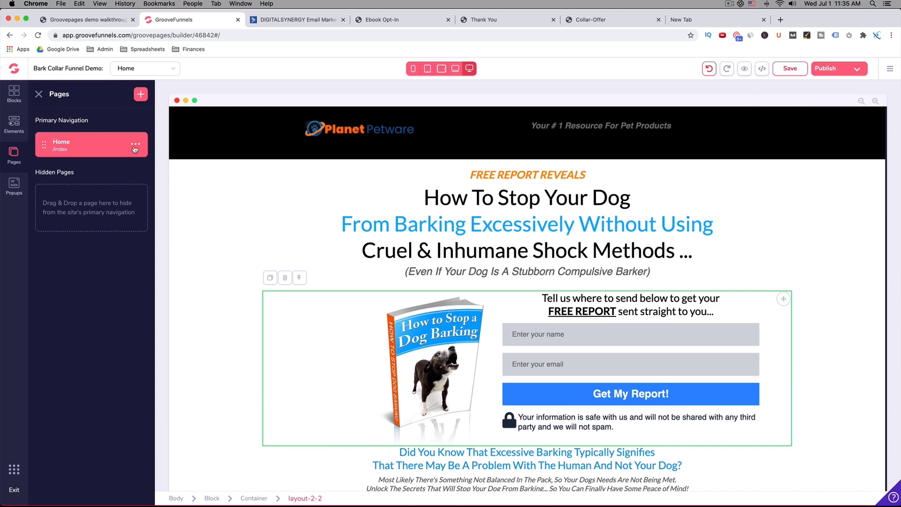
click(135, 147)
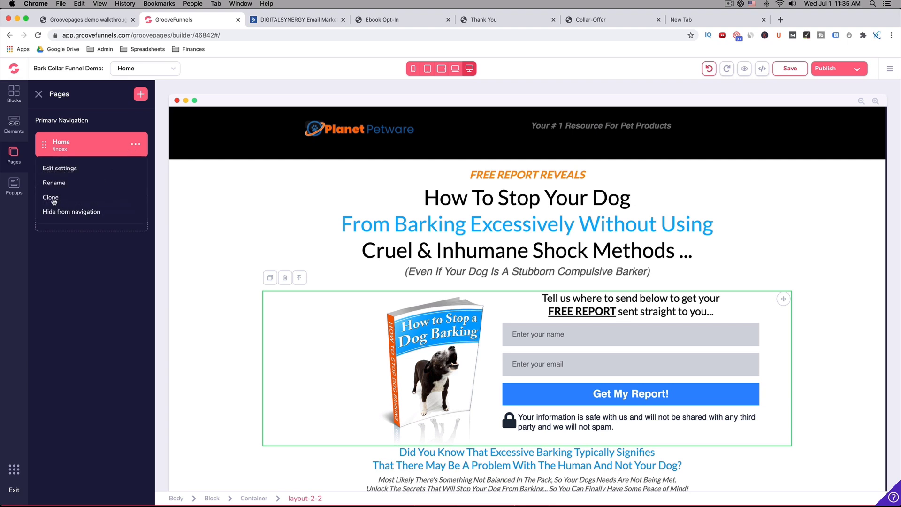
click(51, 198)
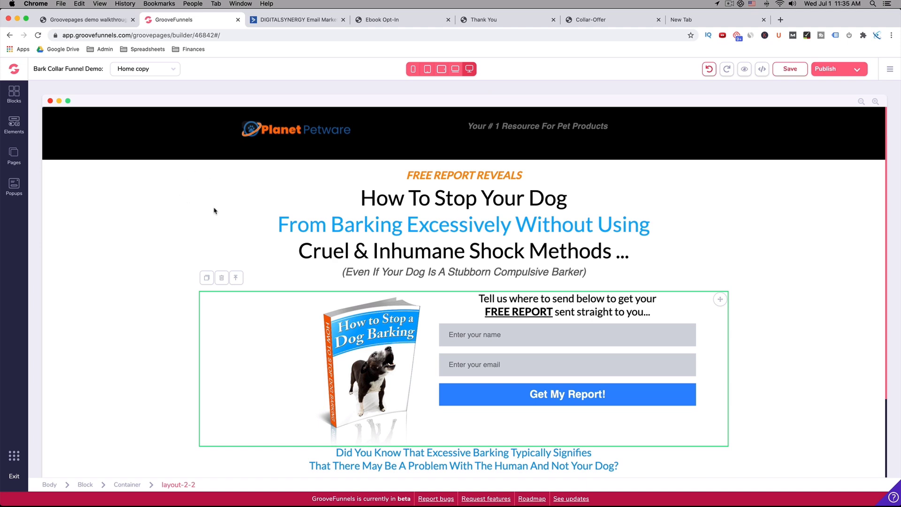
- Examine the cloned page's layout from header to footer and compare it with the published Thank You page
scroll(218, 213, down, 4)
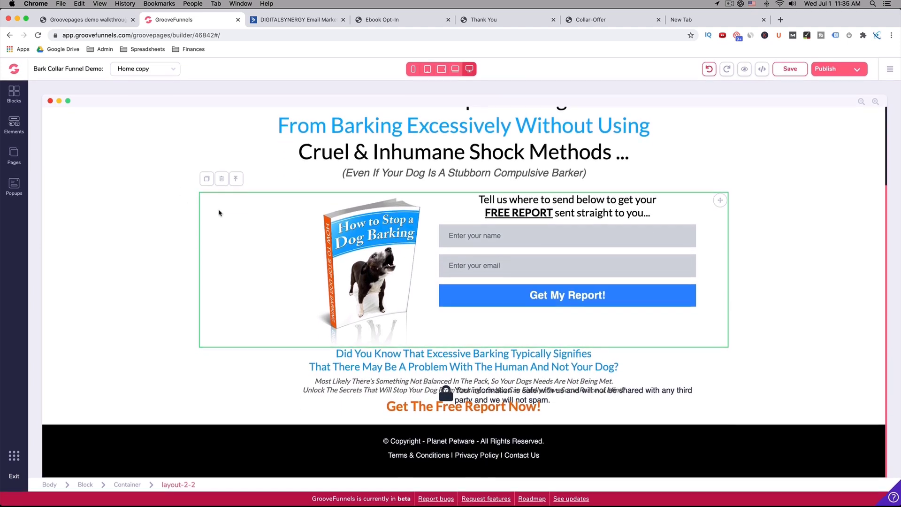
scroll(221, 210, up, 4)
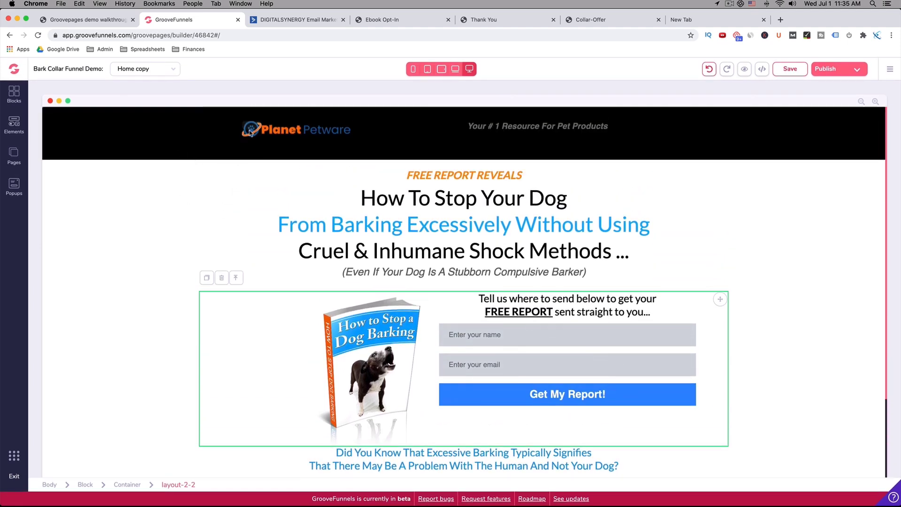
scroll(186, 343, down, 4)
scroll(185, 343, up, 4)
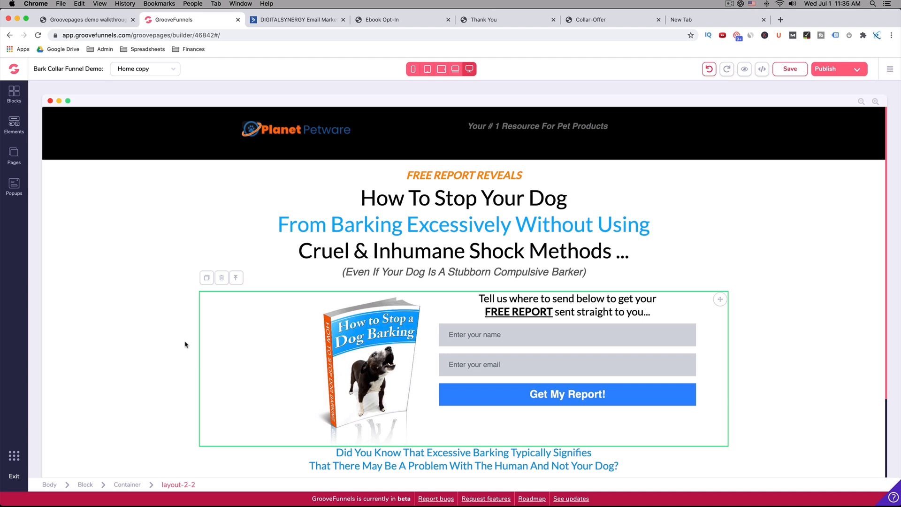
scroll(186, 344, down, 1)
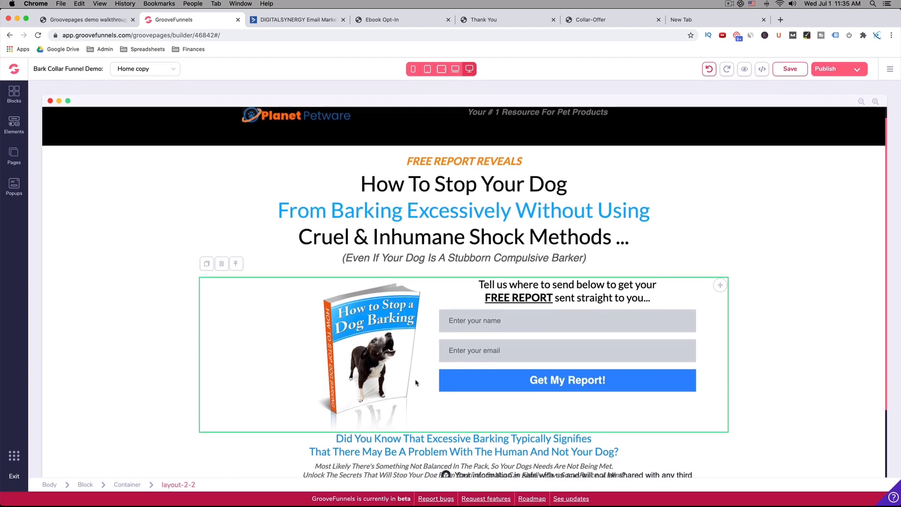
scroll(428, 363, down, 4)
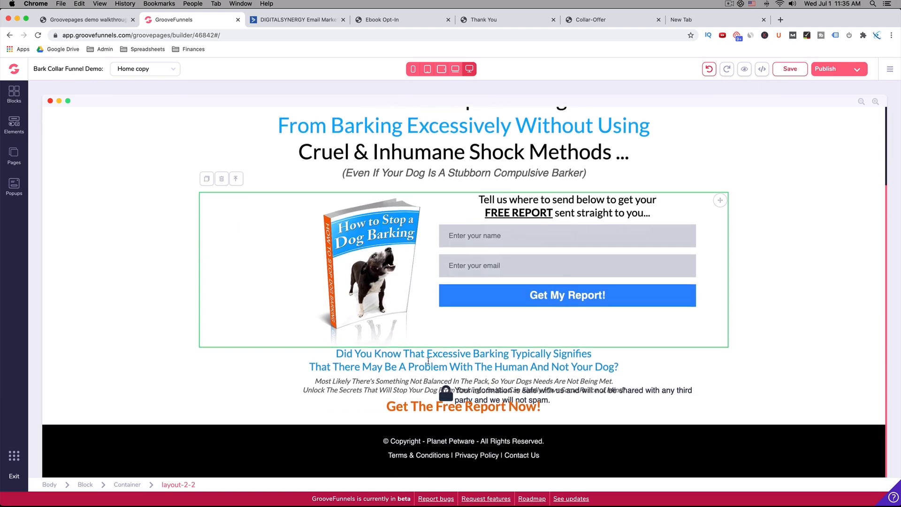
scroll(428, 360, up, 1)
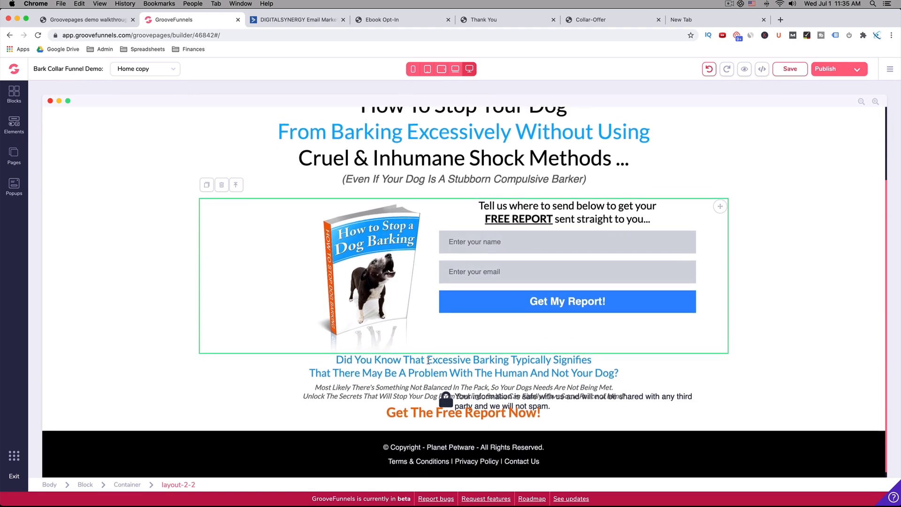
scroll(428, 363, up, 2)
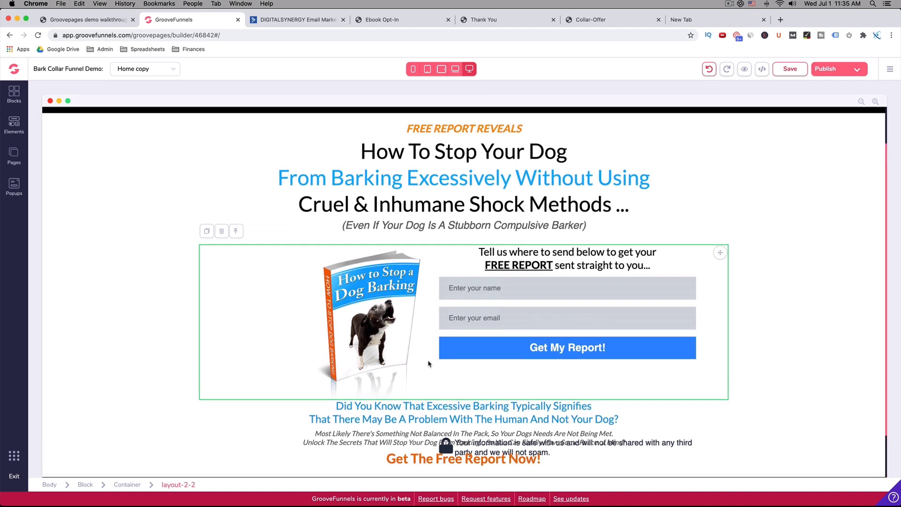
scroll(447, 352, up, 1)
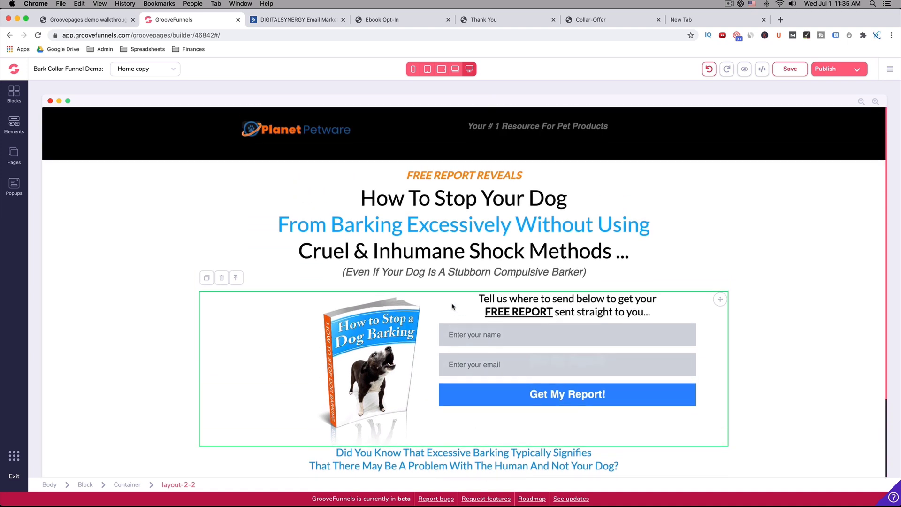
click(504, 20)
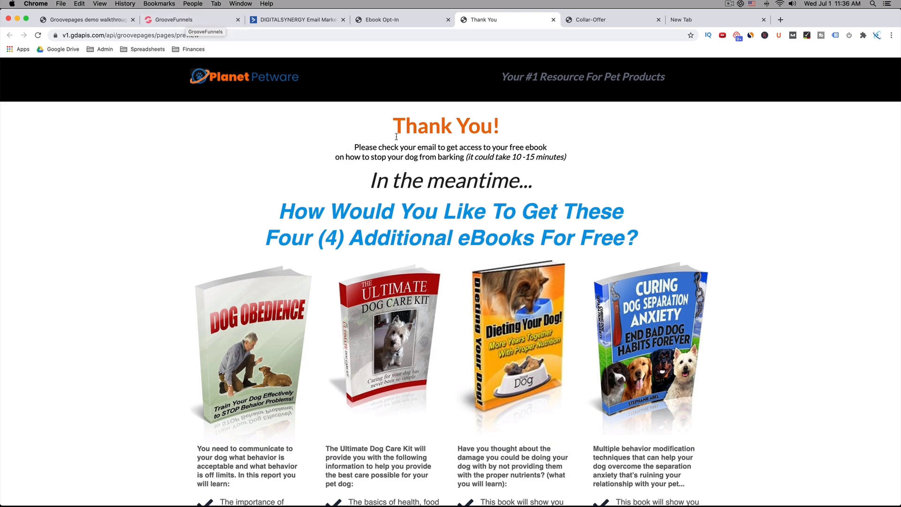
click(175, 21)
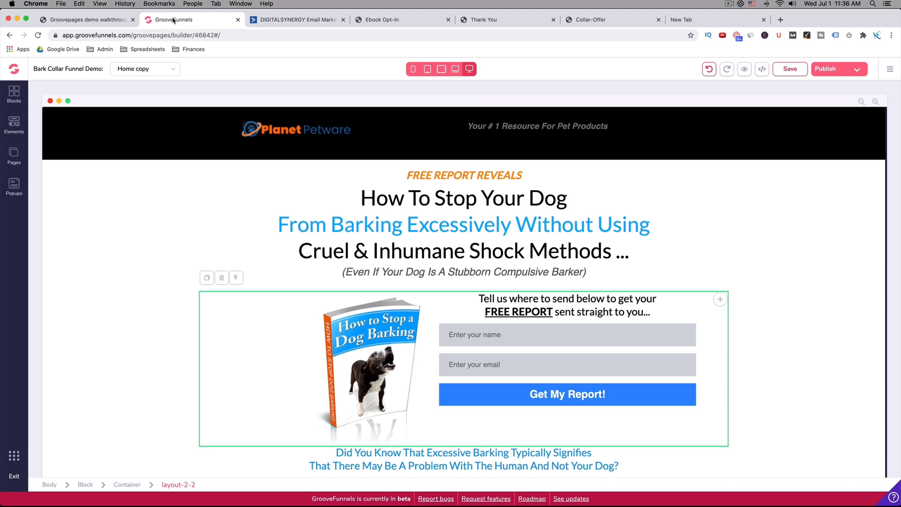
- Delete the "FREE REPORT REVEALS" text element above the headline on the cloned page
click(434, 181)
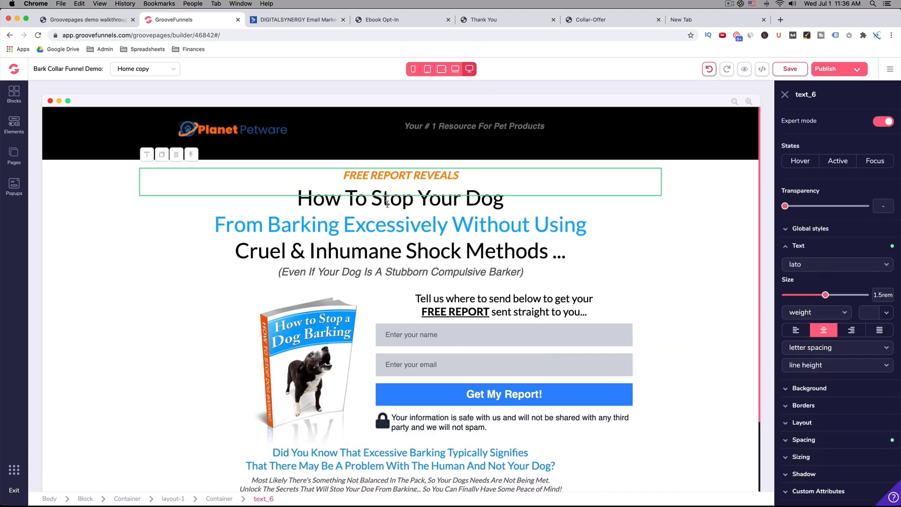
click(368, 204)
drag(313, 198, 530, 285)
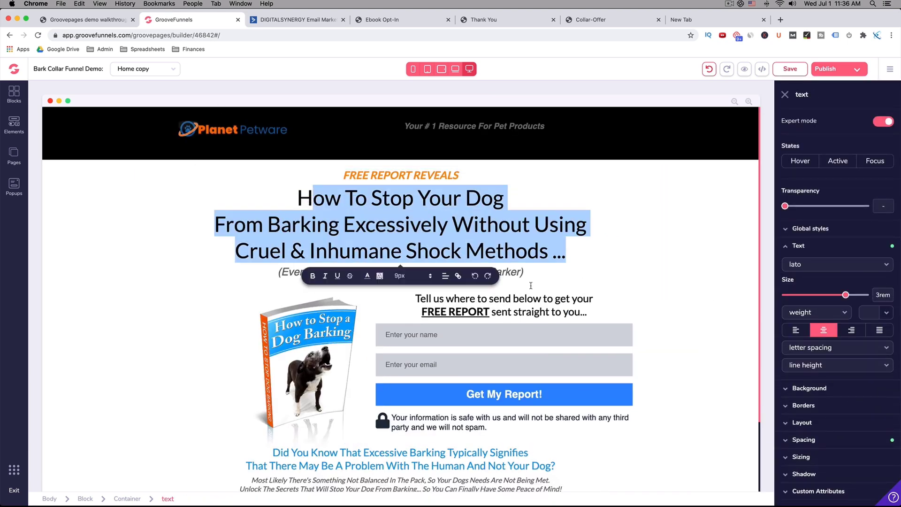
click(448, 182)
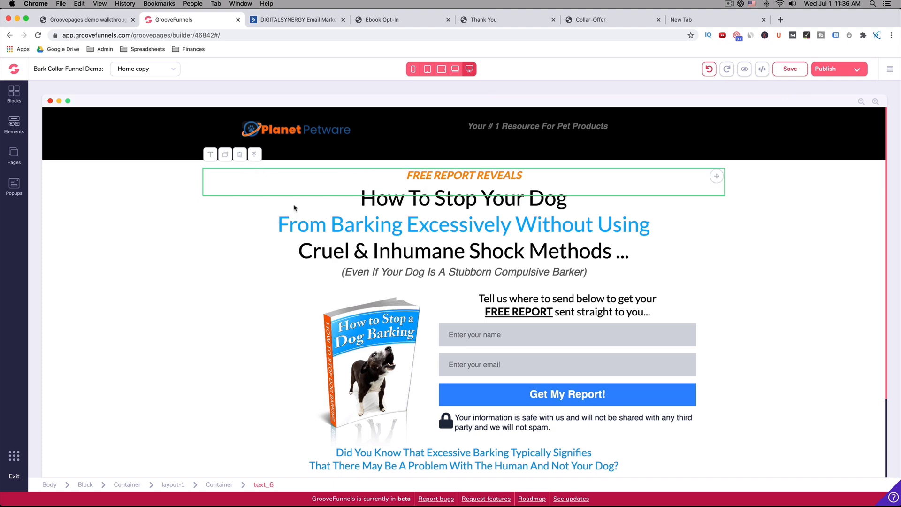
click(380, 179)
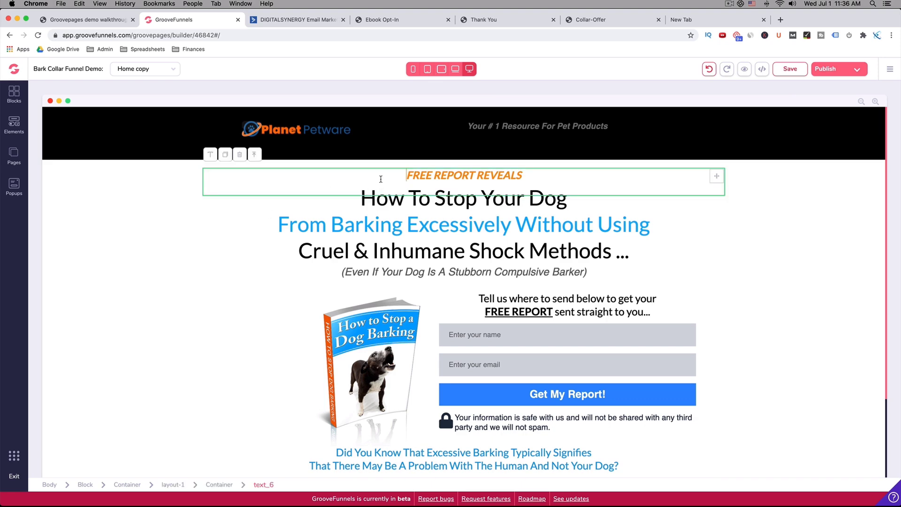
click(239, 157)
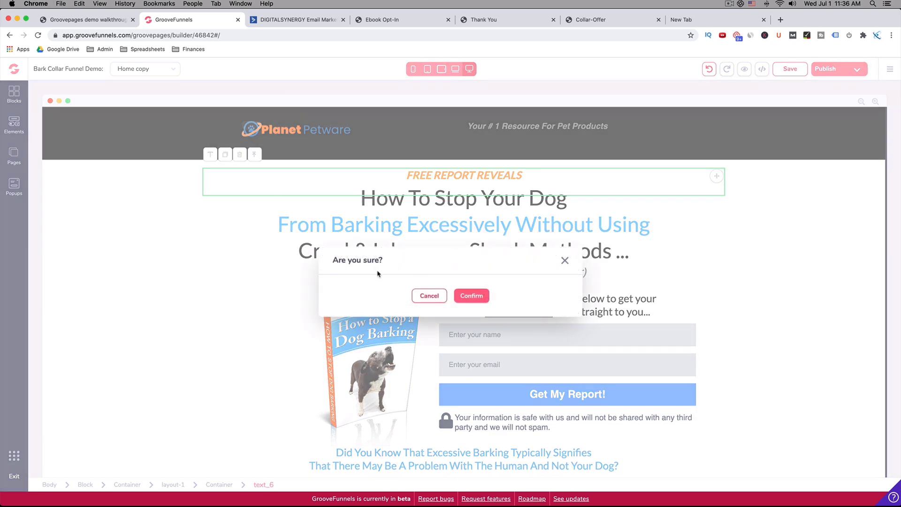
click(471, 296)
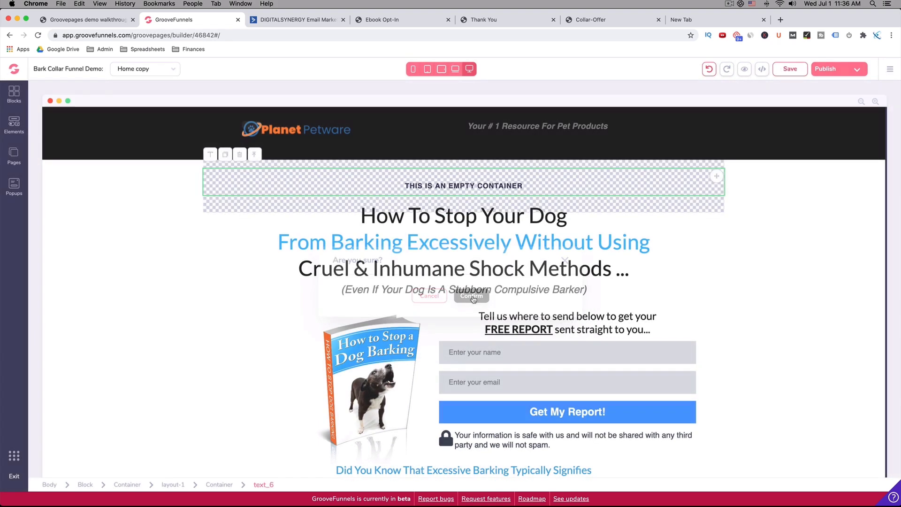
- Delete the empty container above the "How To Stop Your Dog" headline
click(359, 187)
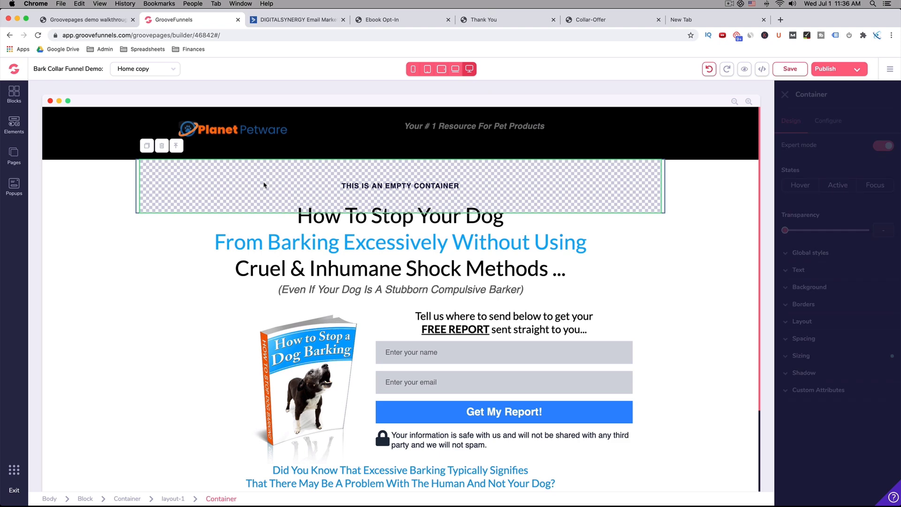
click(122, 184)
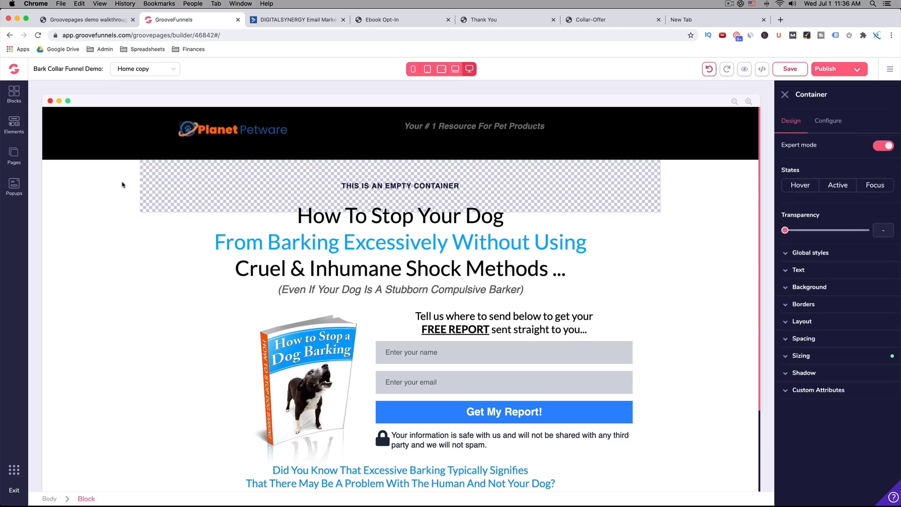
click(151, 185)
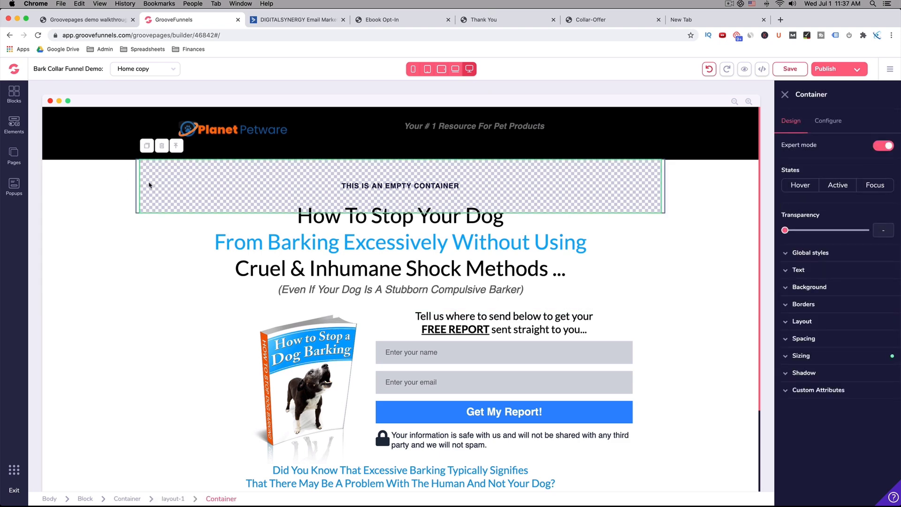
click(161, 146)
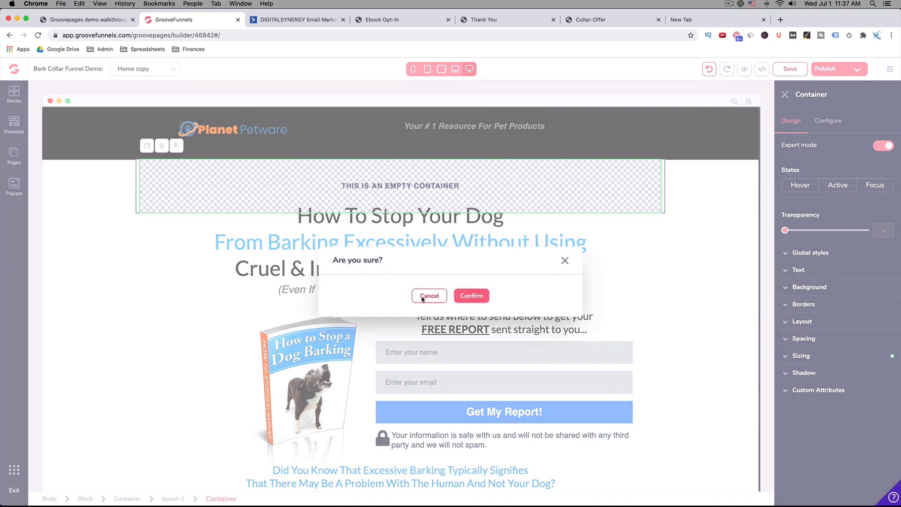
click(475, 295)
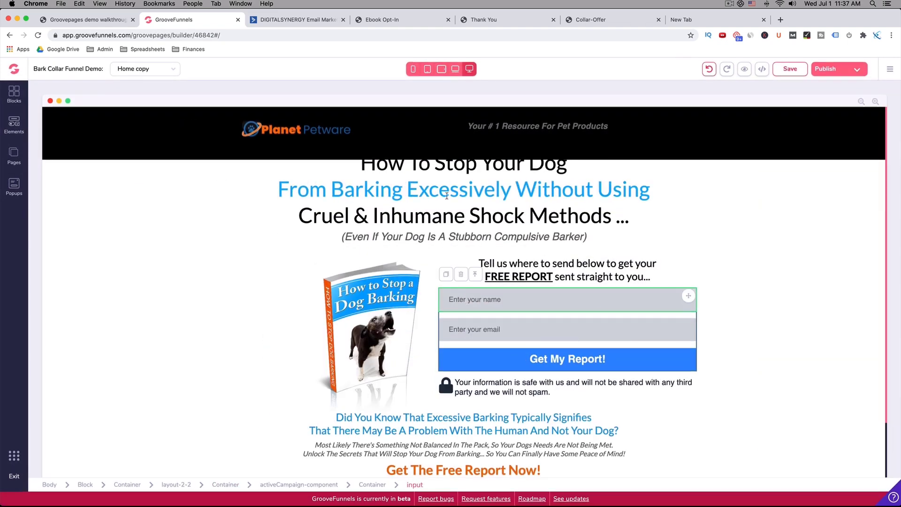
- Remove the negative top margin from the "How To Stop Your Dog" headline and set its top margin to 1.75rem
click(446, 193)
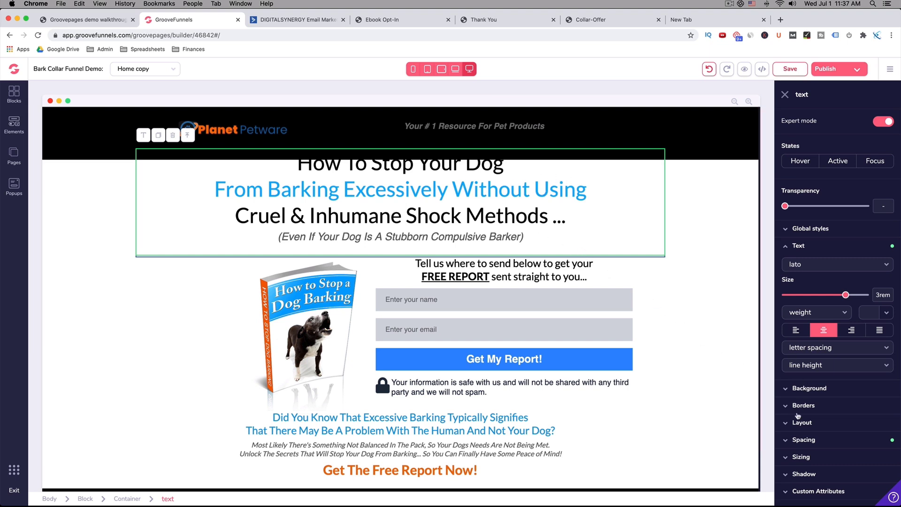
click(788, 441)
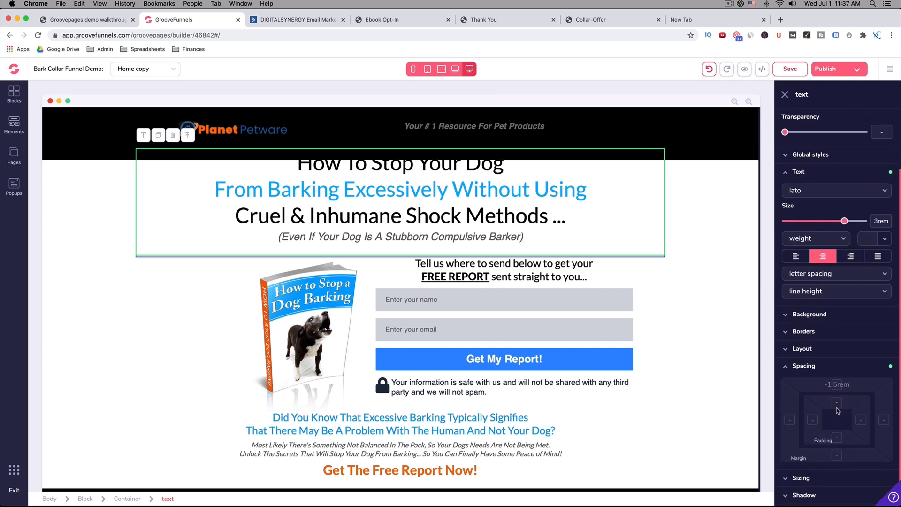
click(838, 386)
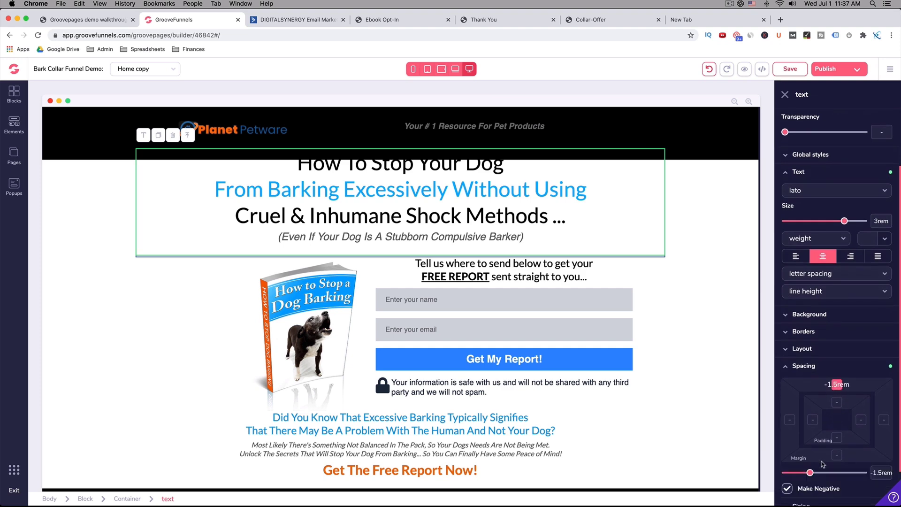
click(788, 489)
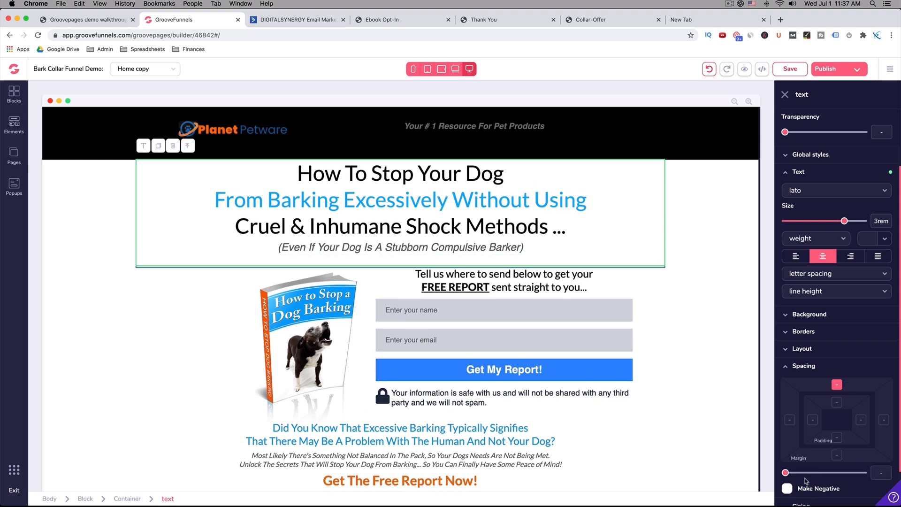
drag(788, 474, 815, 473)
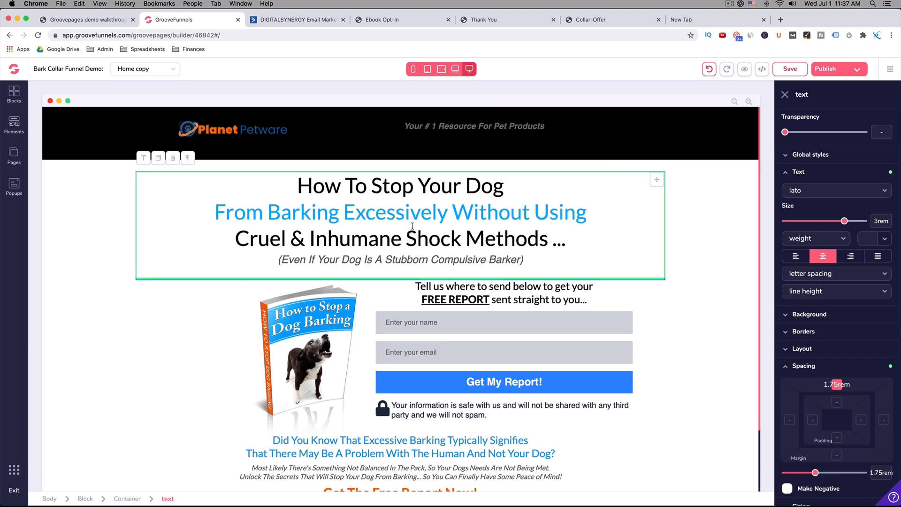
- Replace the three-line "How To Stop Your Dog" headline with "Thank You!" copied from the published Thank You page
drag(297, 185, 579, 245)
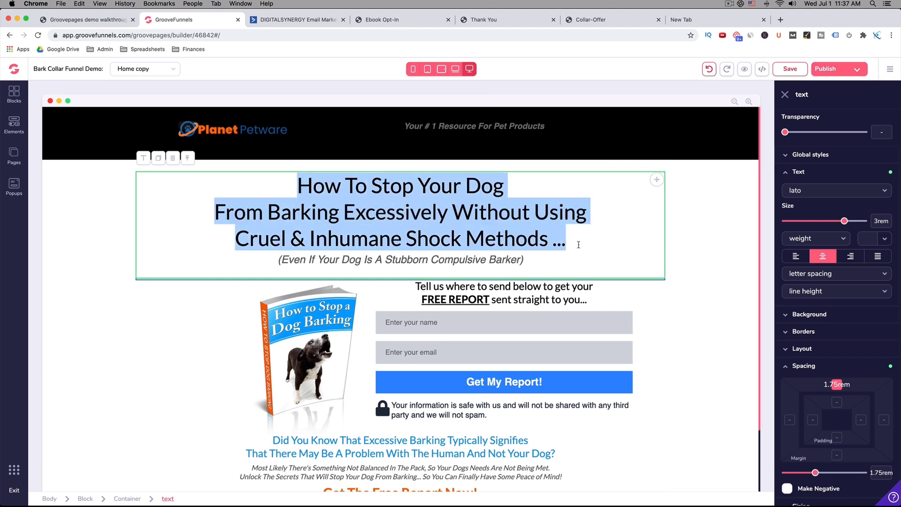
click(479, 20)
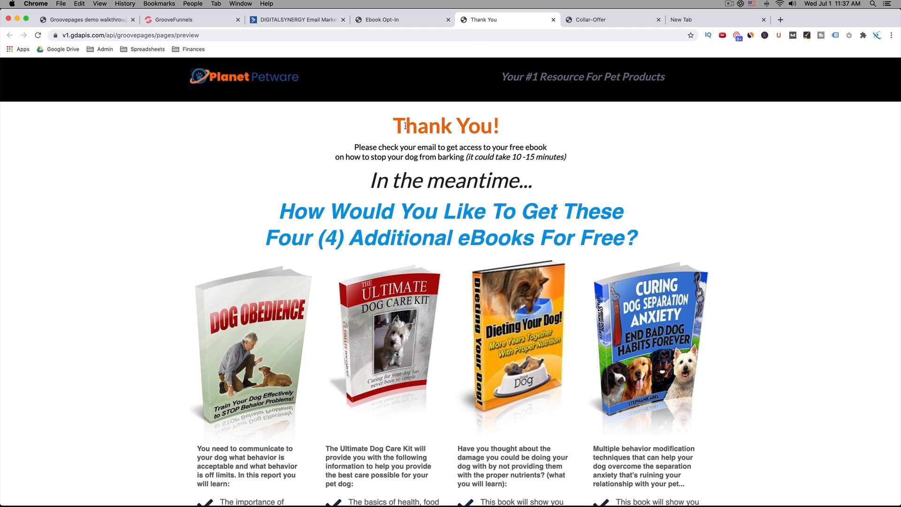
drag(407, 123, 501, 127)
key(cmd+c)
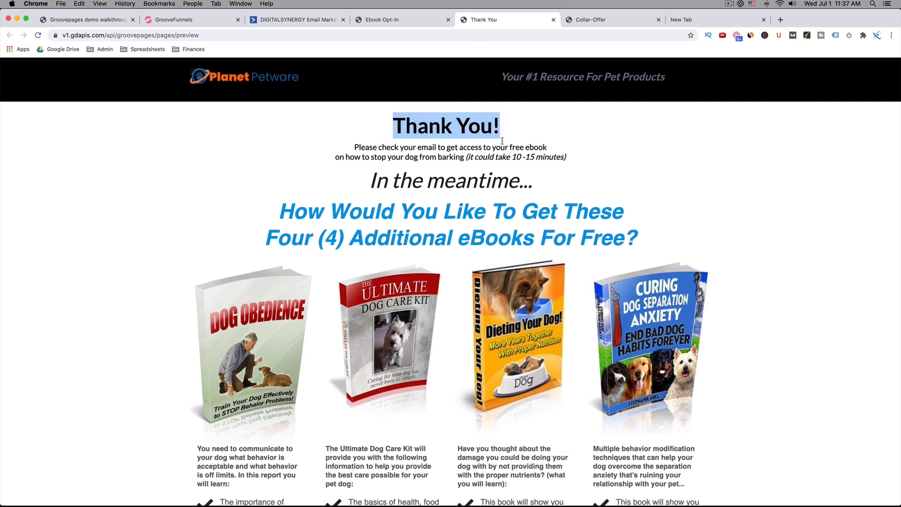
click(391, 20)
click(212, 21)
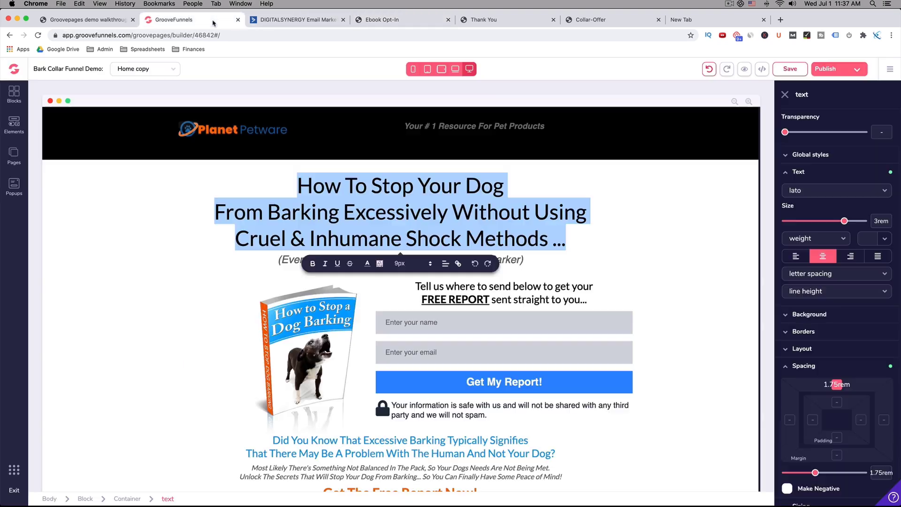
key(cmd+v)
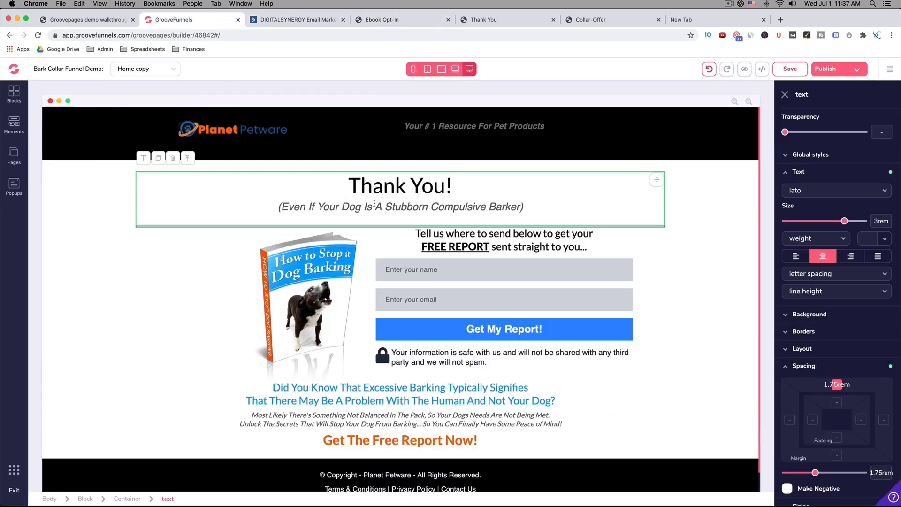
- Replace the "(Even If Your Dog Is A Stubborn Compulsive Barker)" line with the check-your-email text copied from the published Thank You page
click(488, 20)
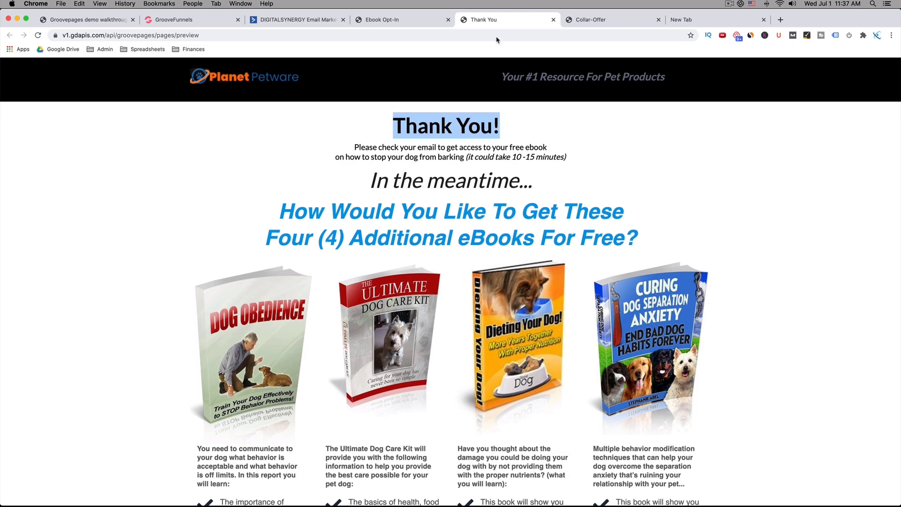
drag(355, 146, 576, 160)
key(super+c)
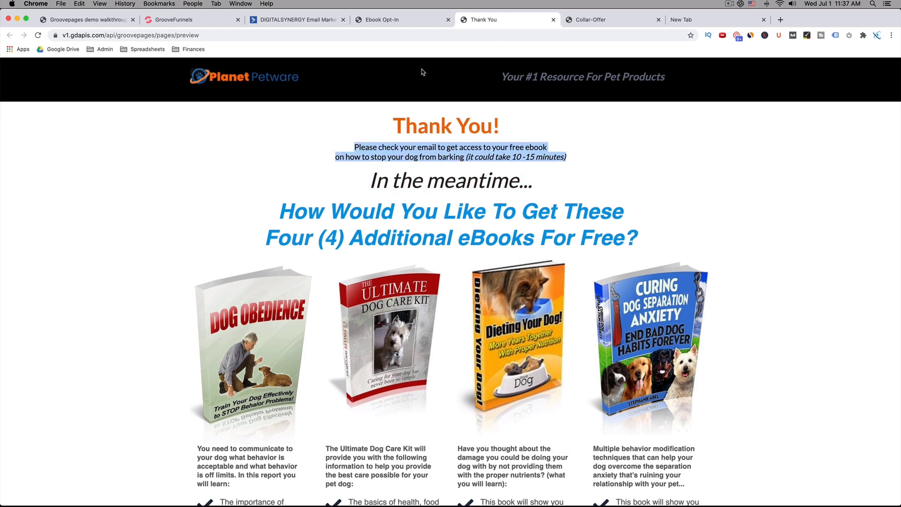
click(193, 20)
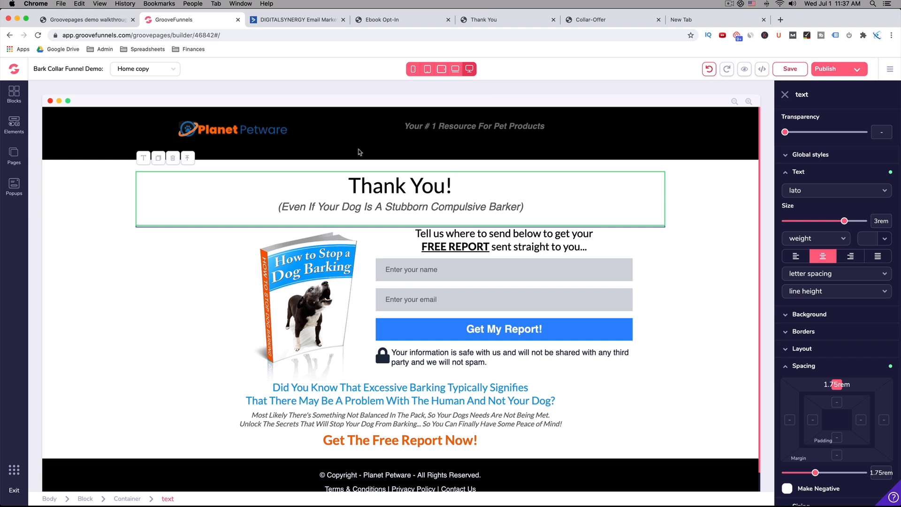
click(398, 207)
click(673, 251)
triple_click(507, 206)
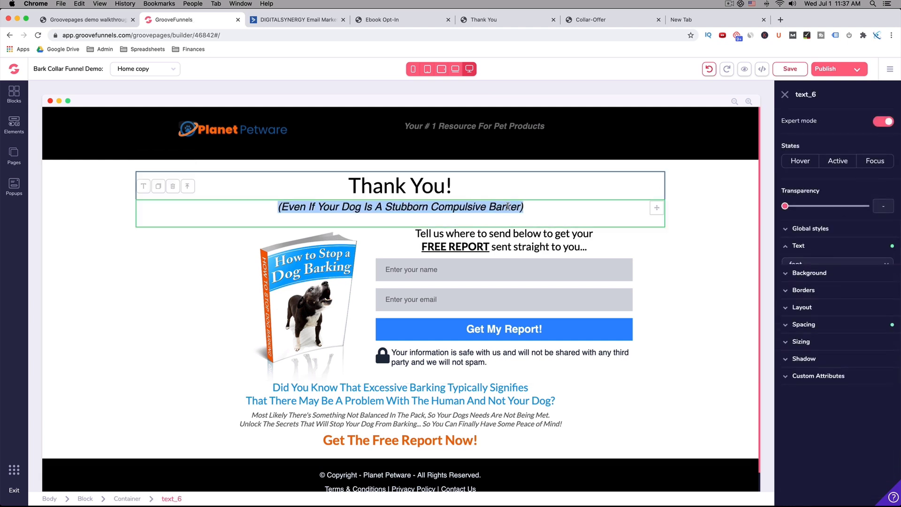
key(super+v)
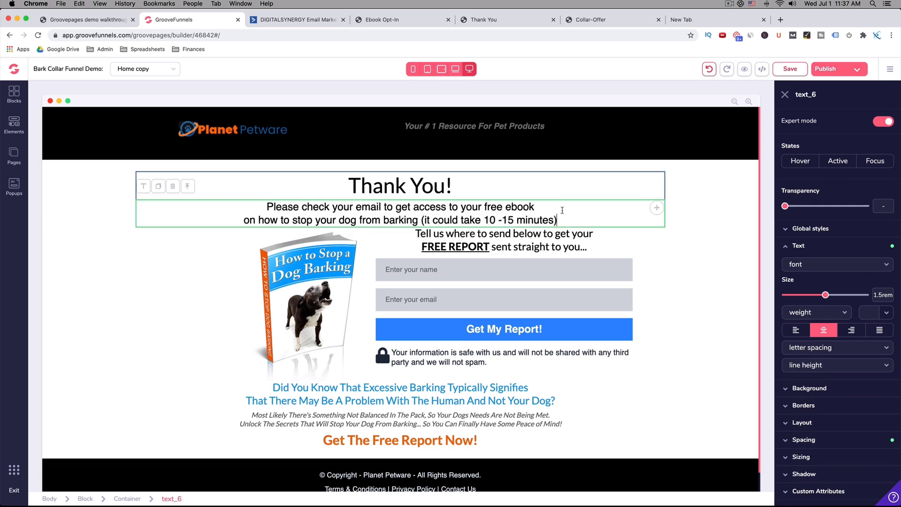
click(675, 258)
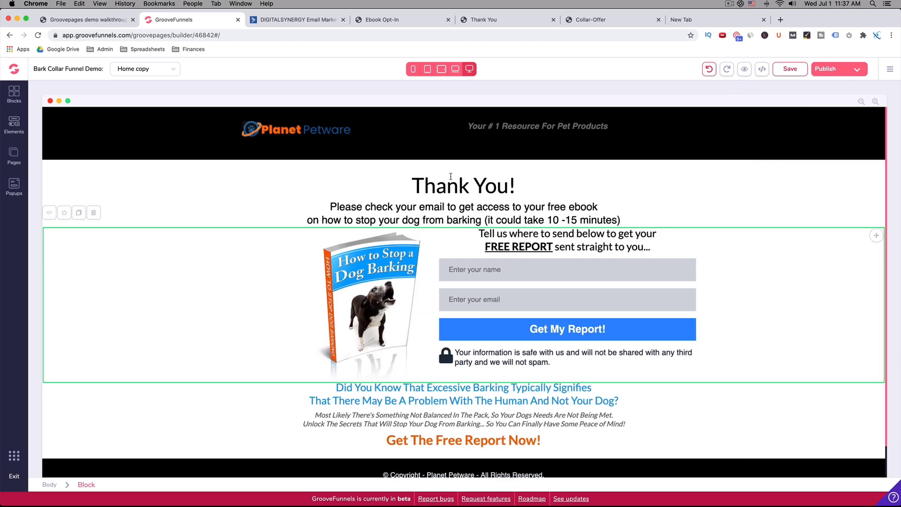
- Set the text color of the "Thank You!" headline to a custom orange, keeping Expert mode on
click(451, 178)
triple_click(435, 184)
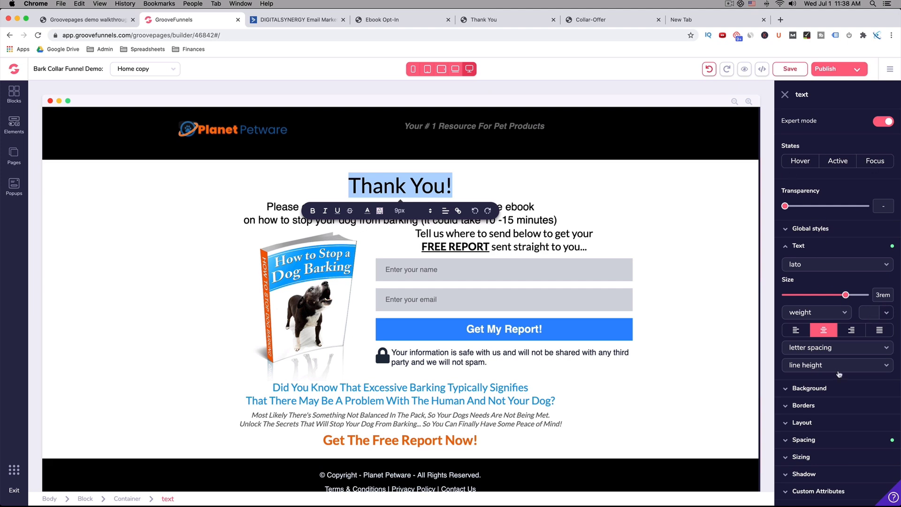
click(882, 122)
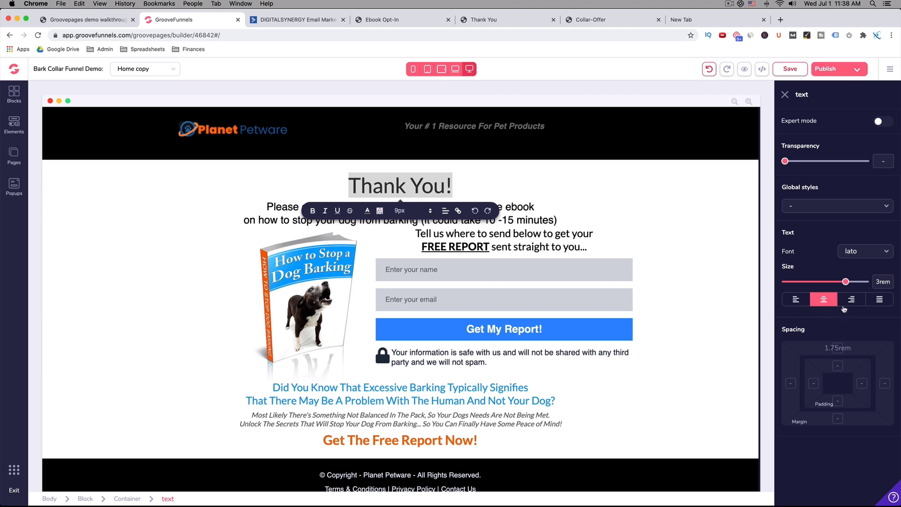
click(884, 122)
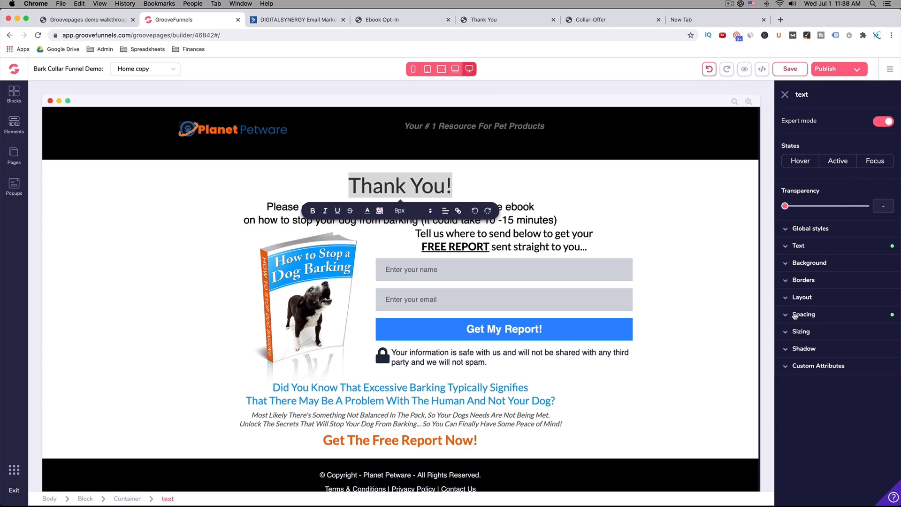
click(791, 247)
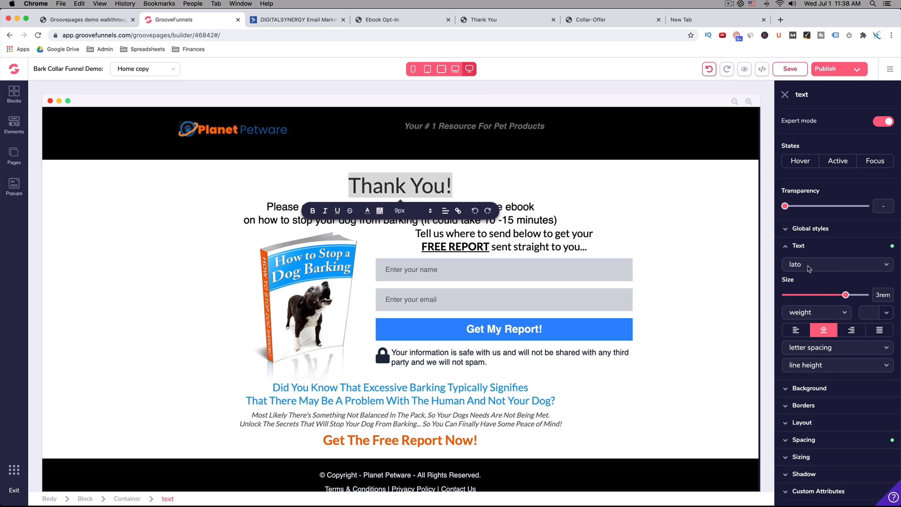
click(869, 314)
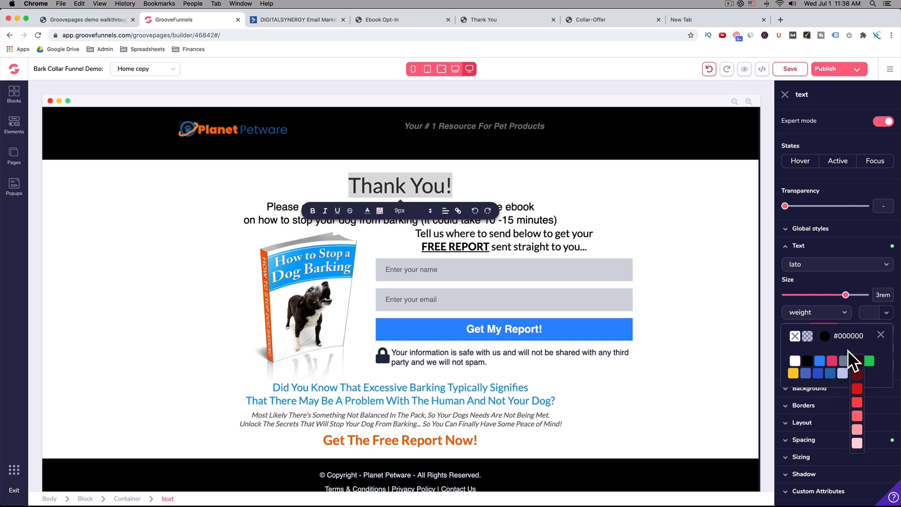
click(825, 336)
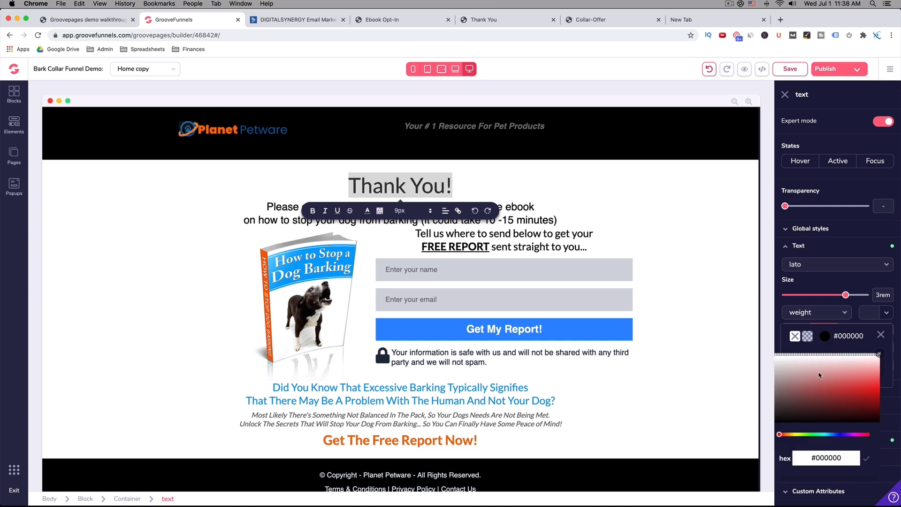
click(788, 435)
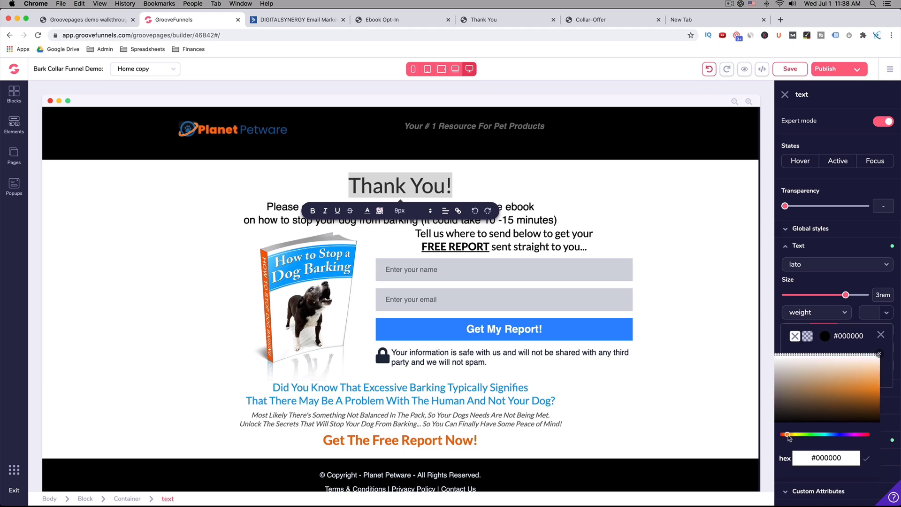
click(873, 389)
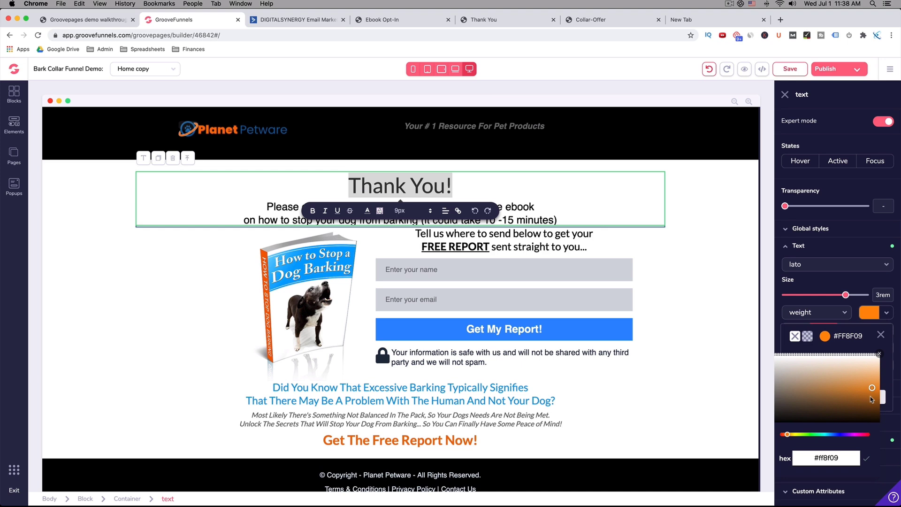
click(871, 399)
drag(871, 395, 871, 386)
click(665, 271)
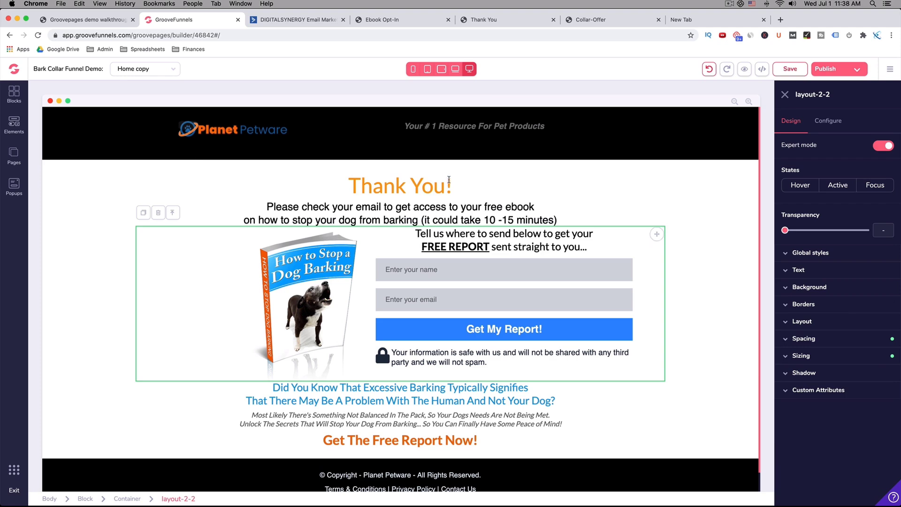
- Match the check-your-email text to the published page by setting its font to lato and its size to 1.125rem
click(490, 20)
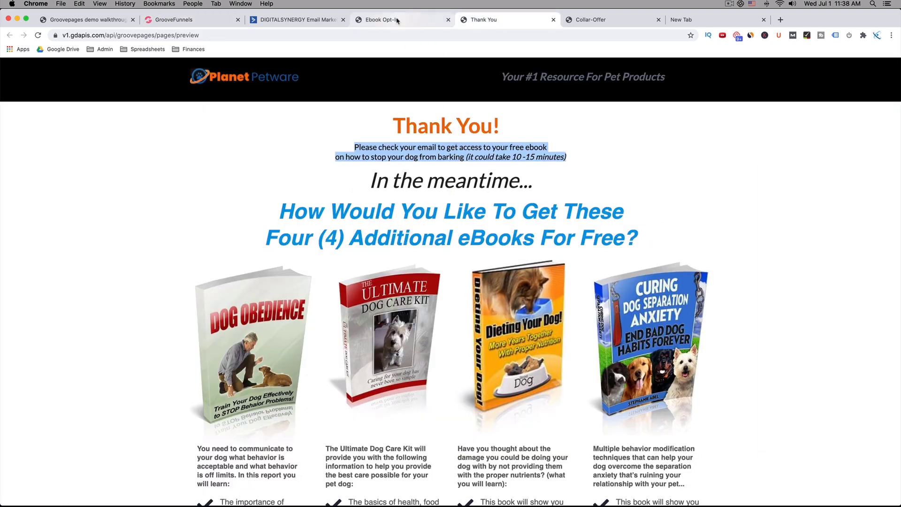
click(210, 23)
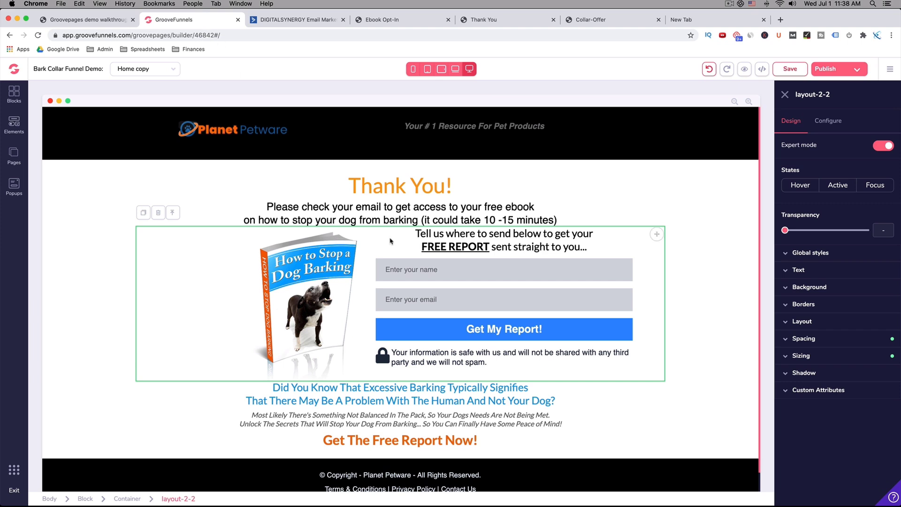
click(376, 212)
drag(266, 206, 563, 219)
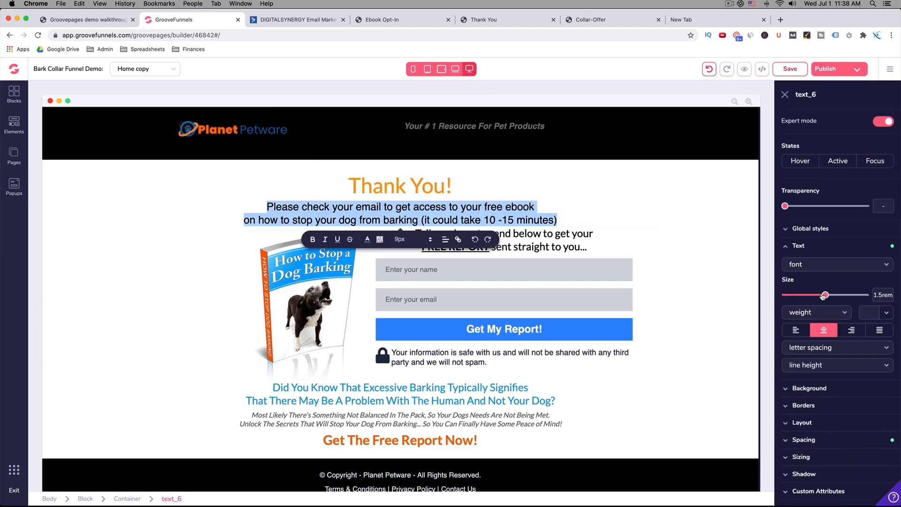
click(823, 295)
click(807, 268)
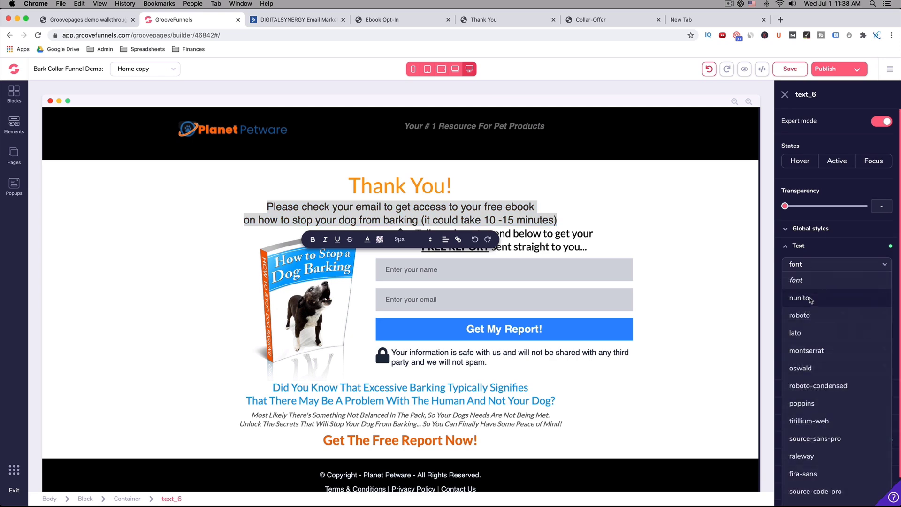
click(812, 332)
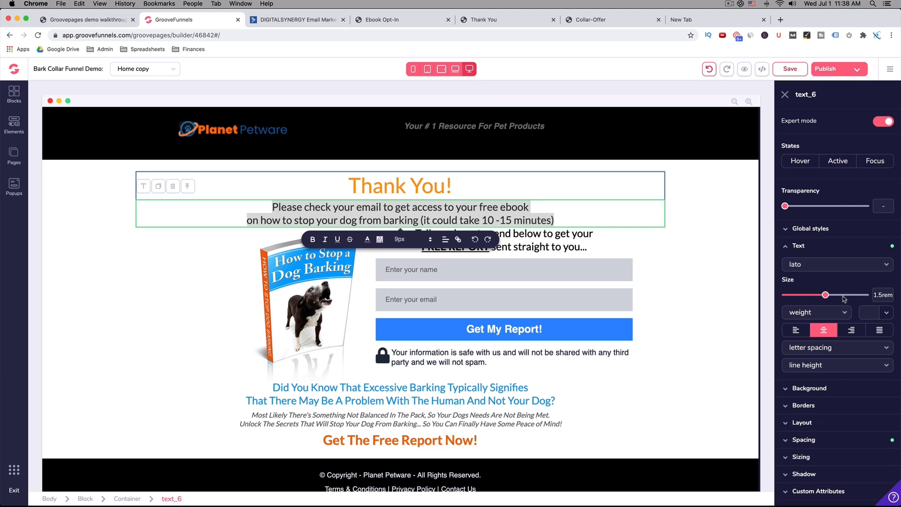
drag(824, 297, 815, 299)
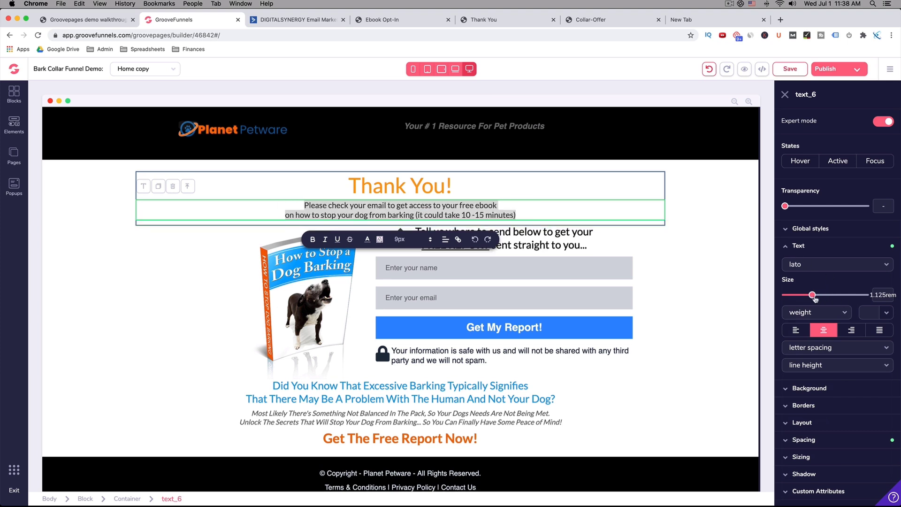
click(650, 266)
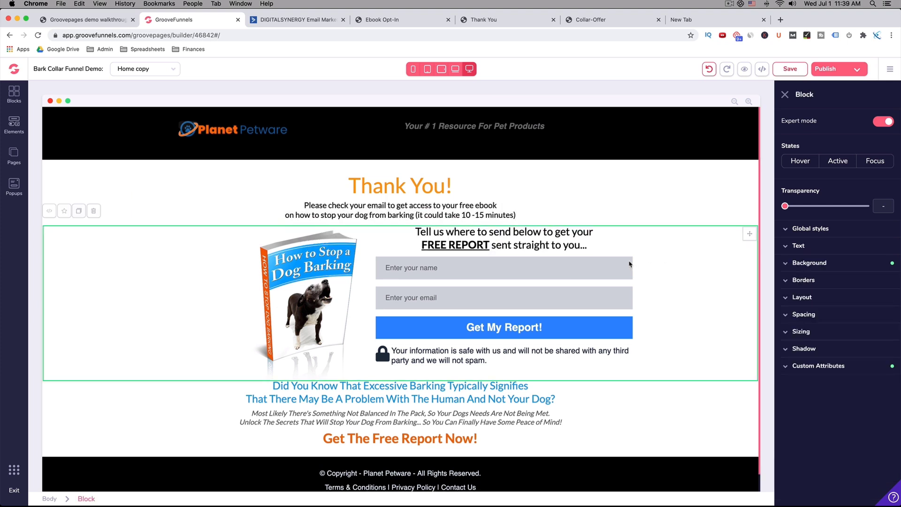
- Make the "Thank You!" headline bold
click(467, 212)
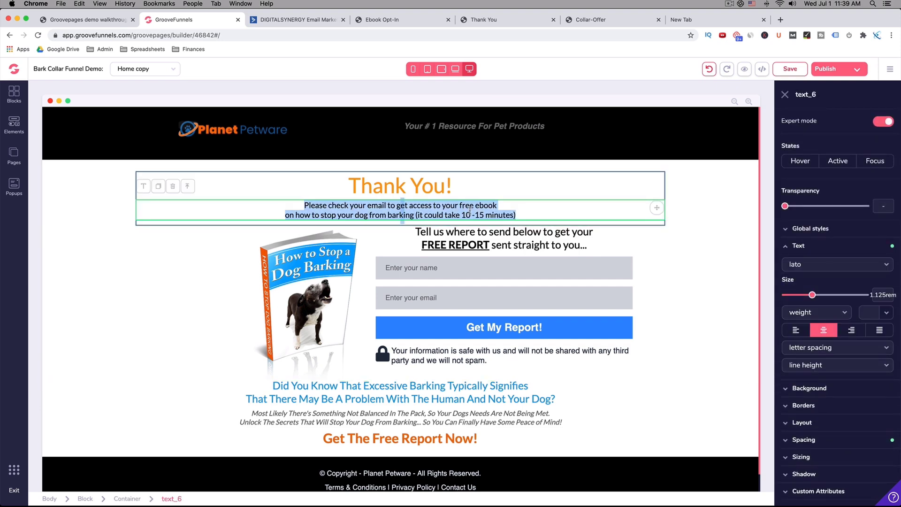
click(398, 183)
double_click(398, 182)
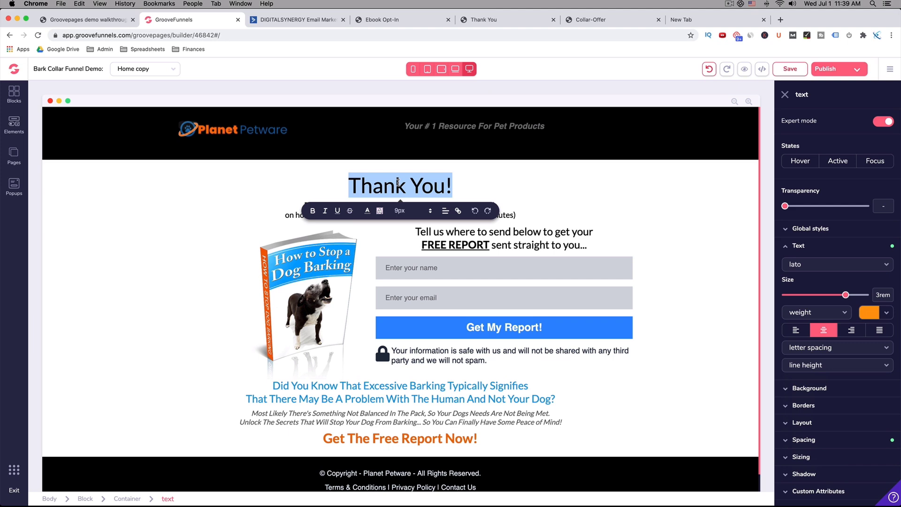
triple_click(394, 186)
click(312, 212)
click(508, 188)
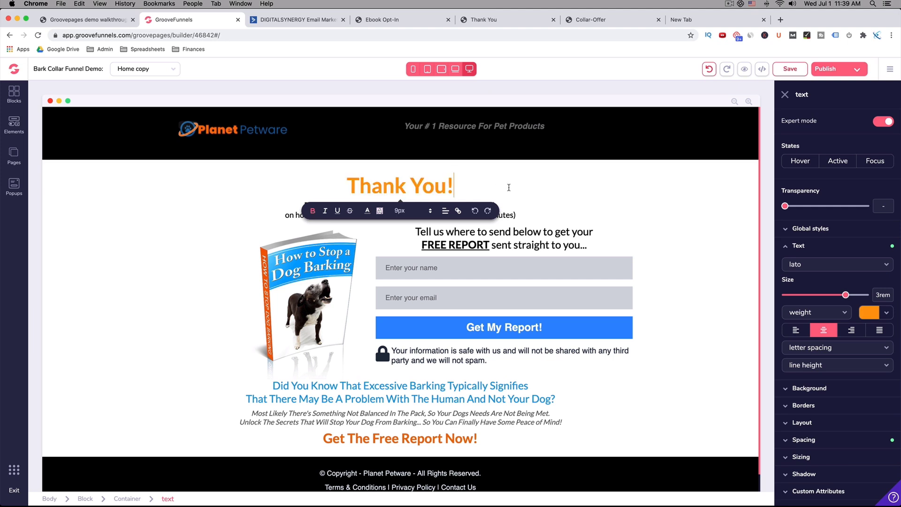
- Check the published Thank You page's headings, and add a Paragraph and an H1 heading above it, under the check-your-email text
click(672, 265)
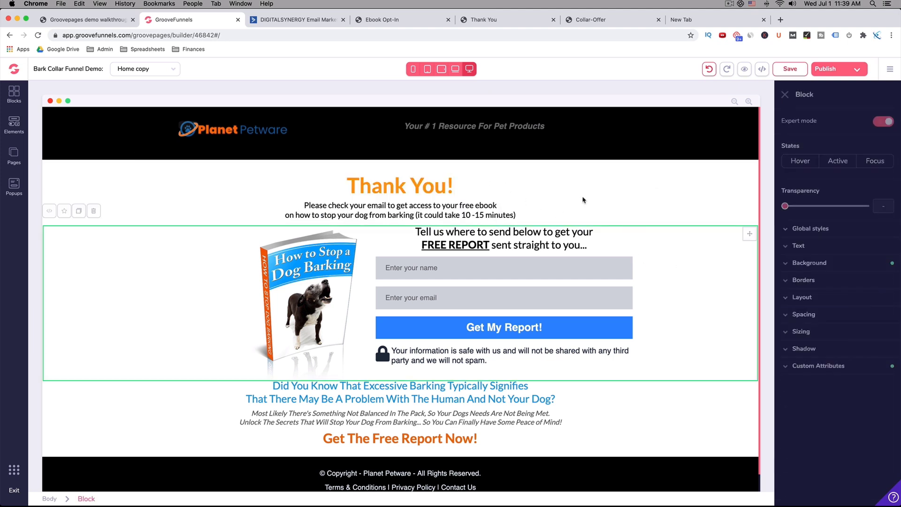
click(486, 19)
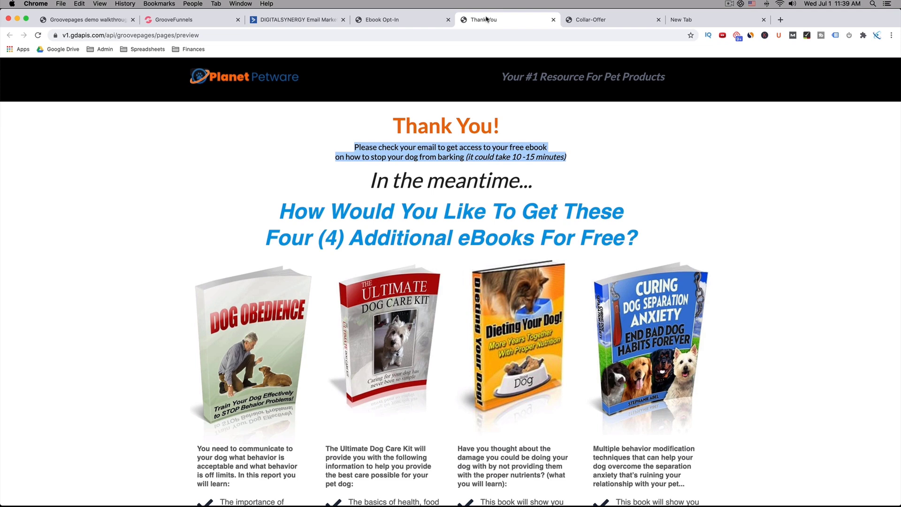
drag(373, 179, 538, 186)
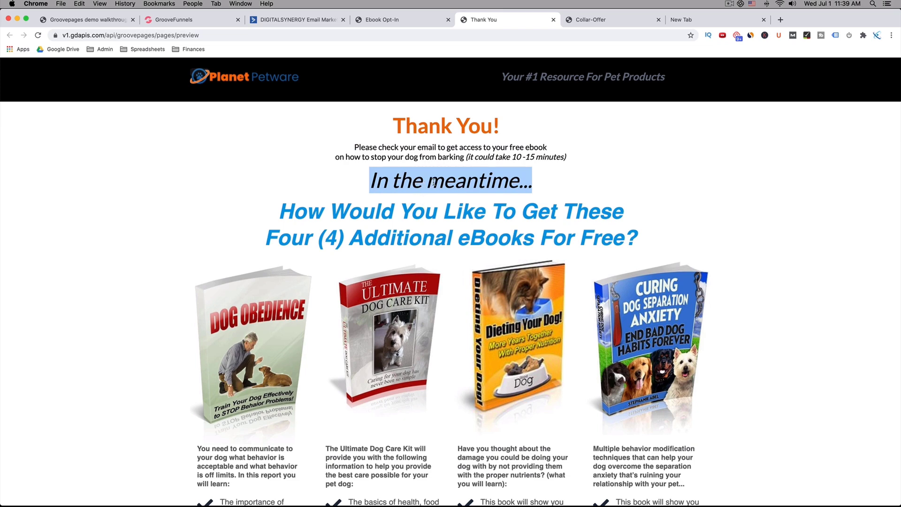
drag(394, 210, 523, 228)
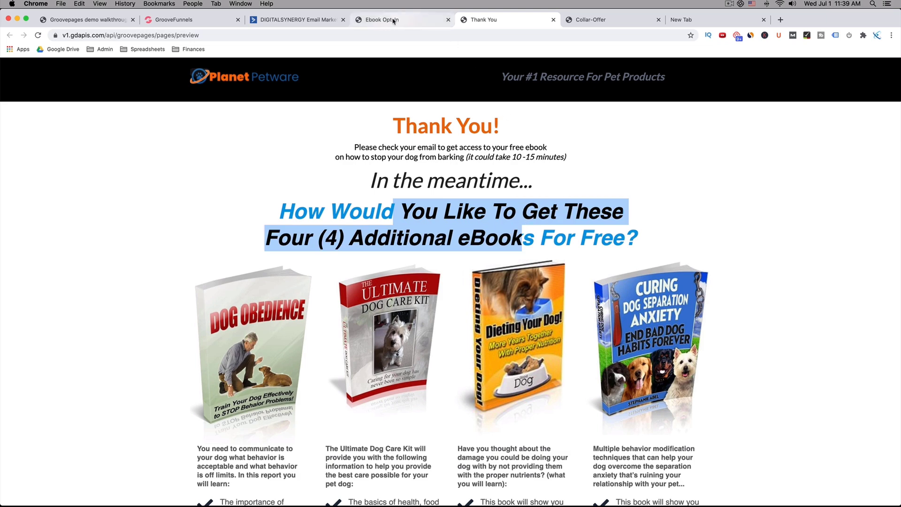
click(195, 20)
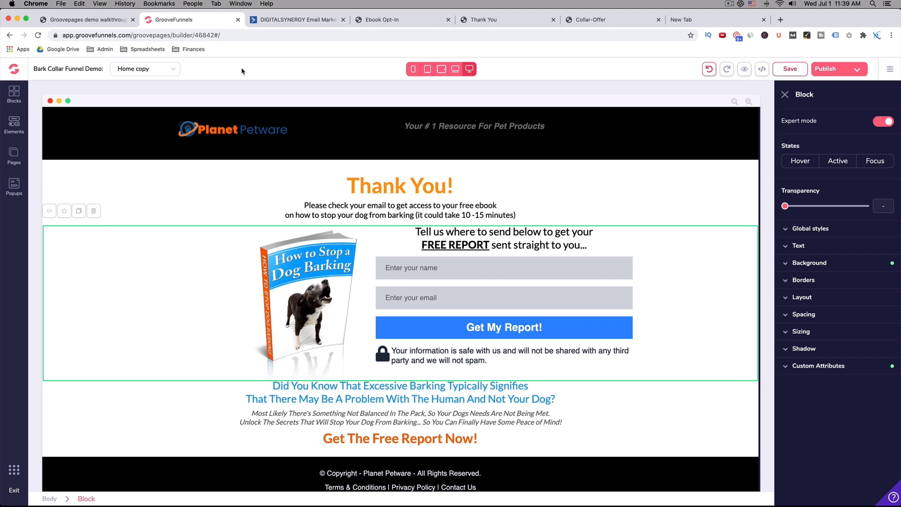
click(410, 205)
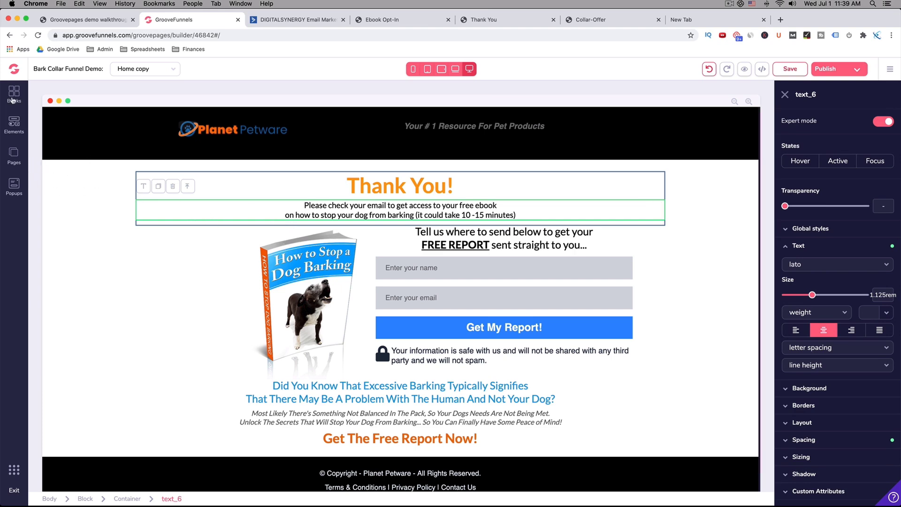
click(13, 124)
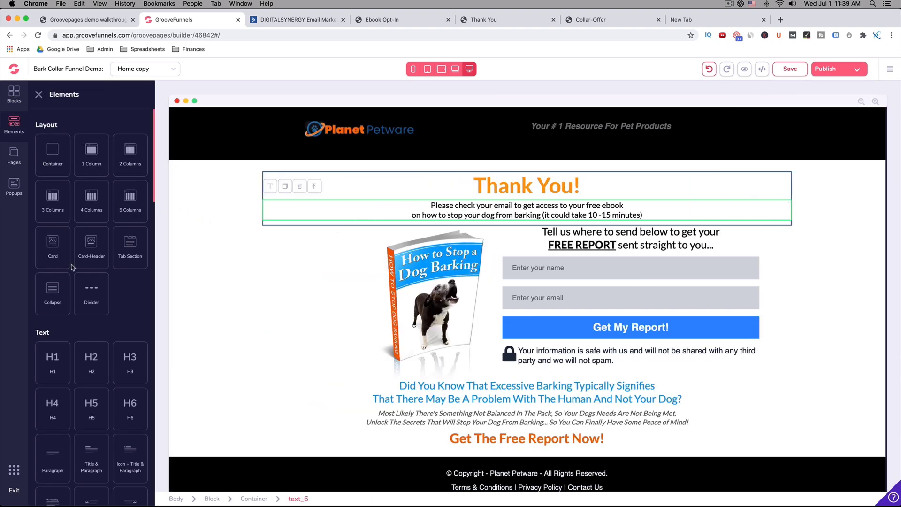
scroll(81, 280, down, 1)
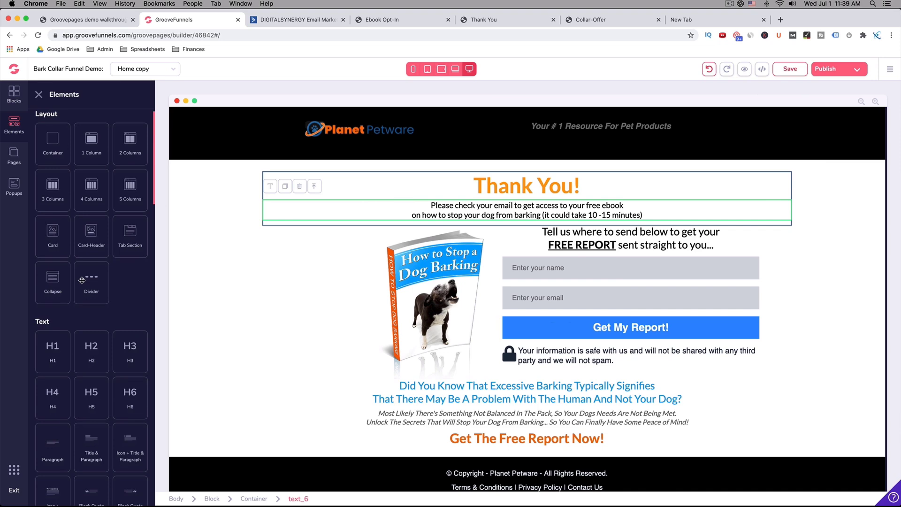
scroll(82, 281, down, 5)
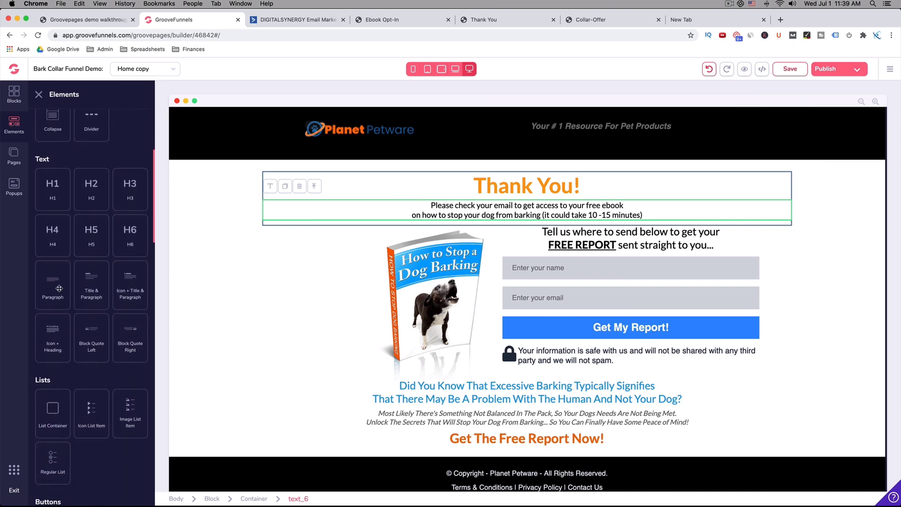
drag(59, 288, 551, 229)
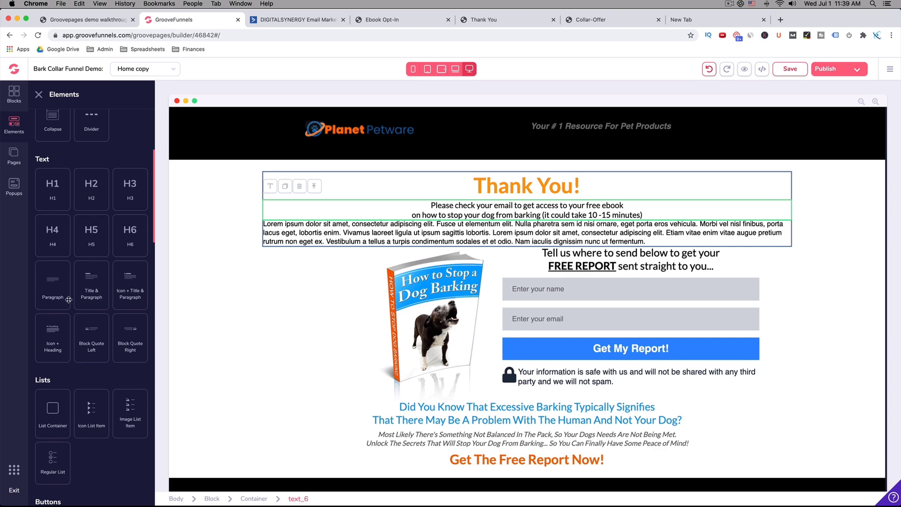
drag(59, 190, 734, 241)
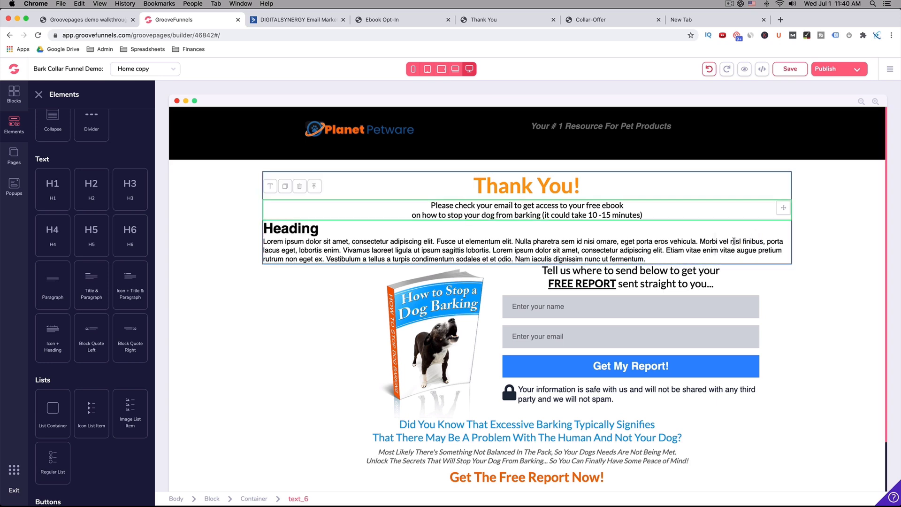
- Replace the placeholder heading with "How Would You Like To Get These Four (4) Additional eBooks For Free?" copied from the published Thank You page
click(391, 239)
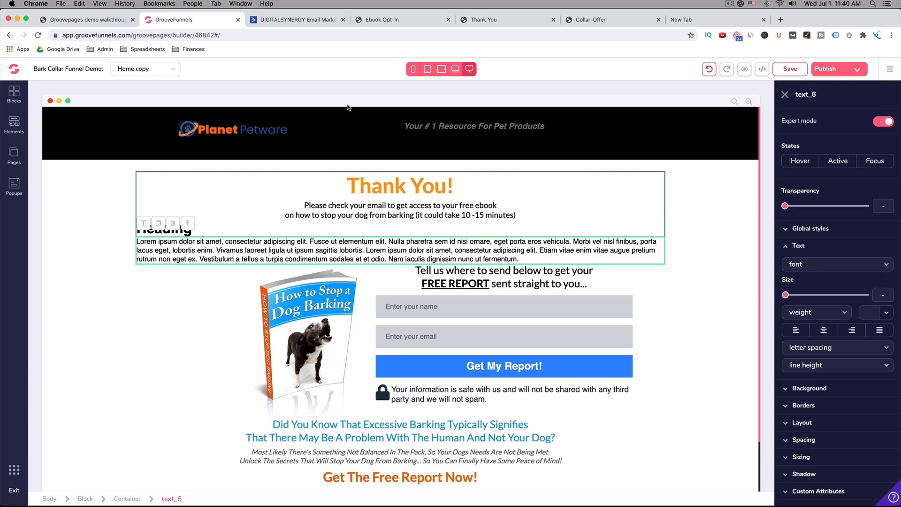
click(512, 21)
click(408, 216)
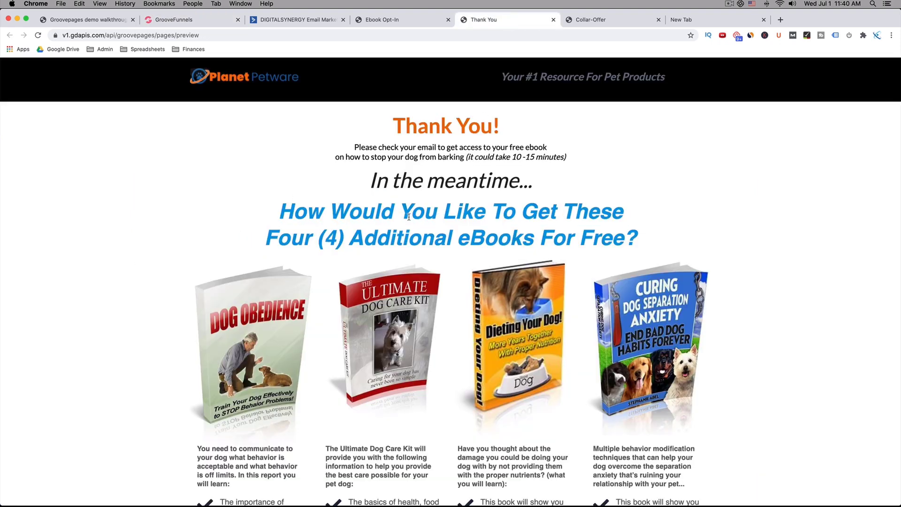
drag(286, 209, 657, 235)
key(super+c)
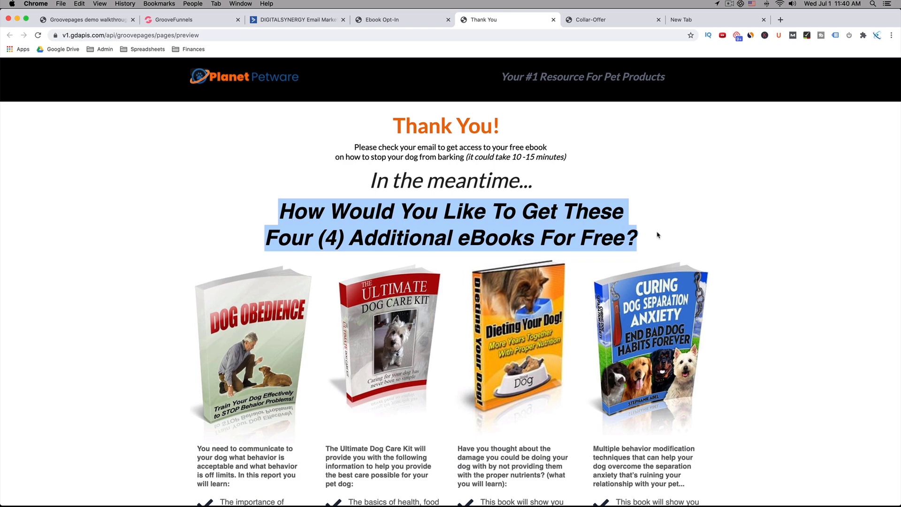
click(188, 20)
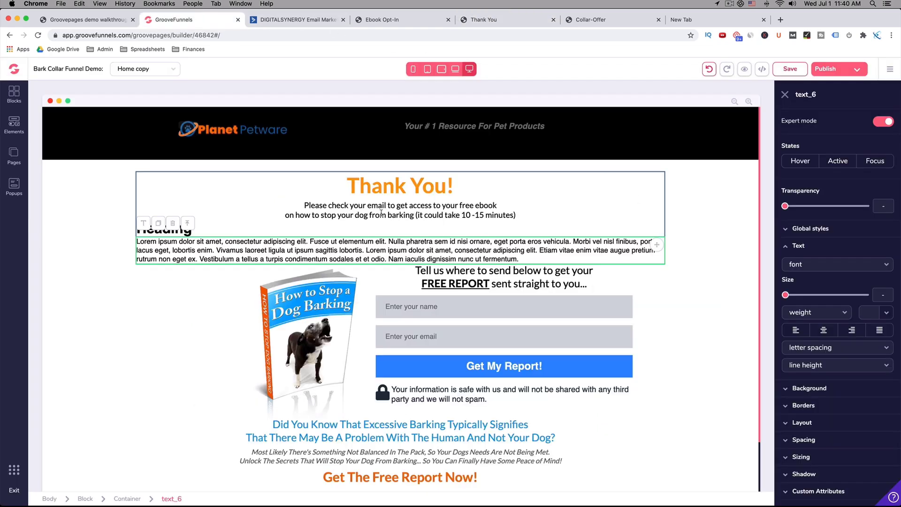
double_click(176, 233)
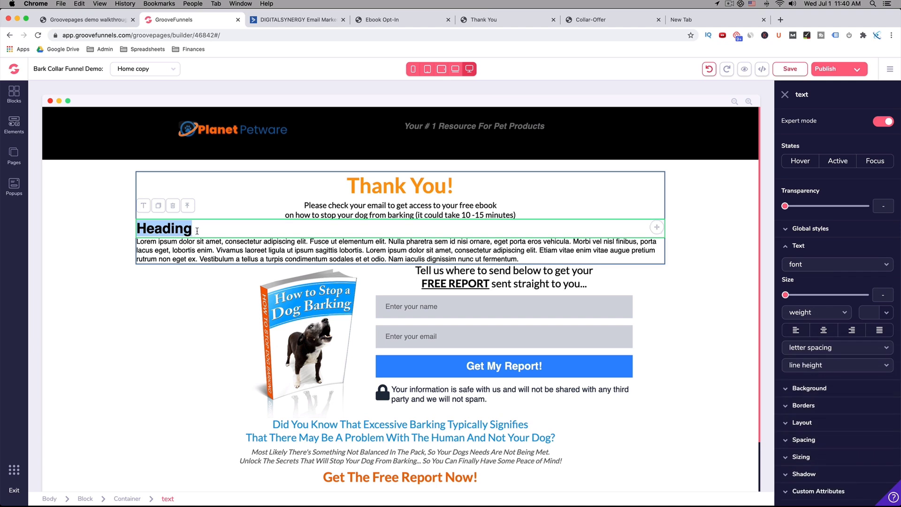
double_click(197, 231)
key(super+v)
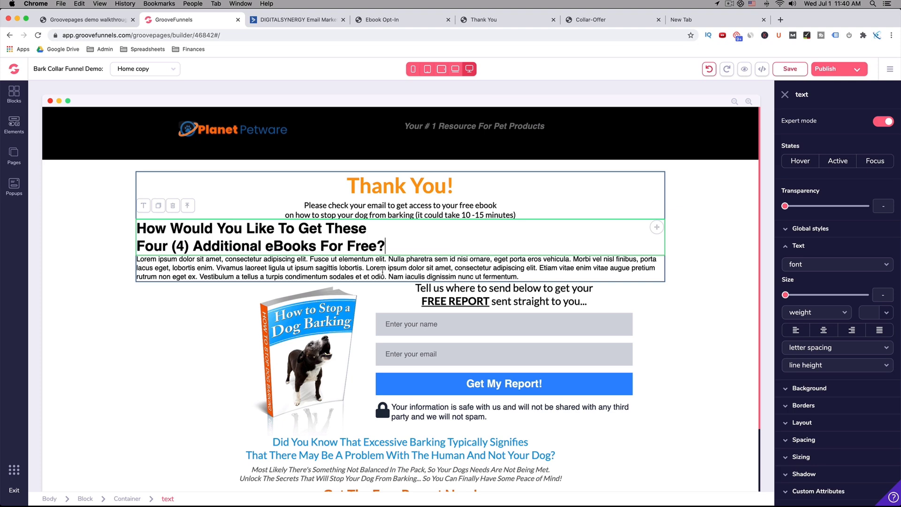
- Replace the lorem ipsum paragraph with "In the meantime..." copied from the published Thank You page, and move it above the eBooks heading
key(super+5)
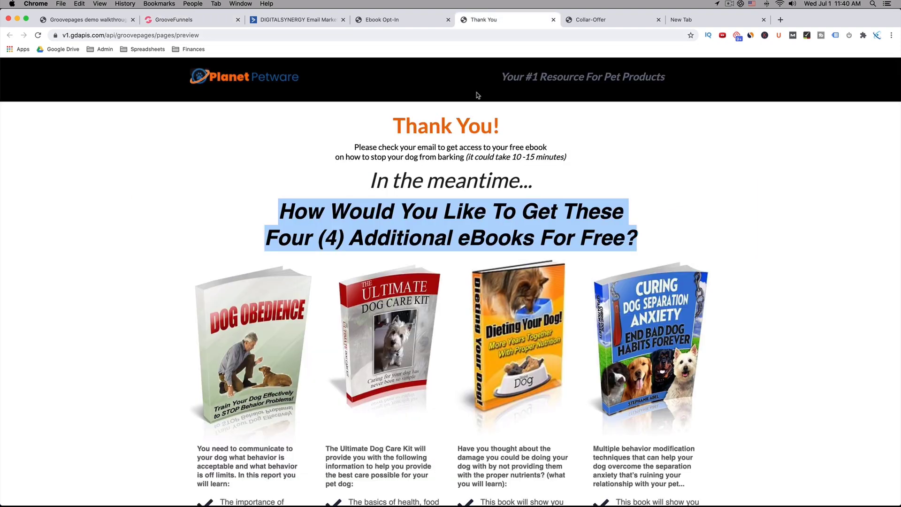
drag(373, 191, 538, 190)
key(cmd+c)
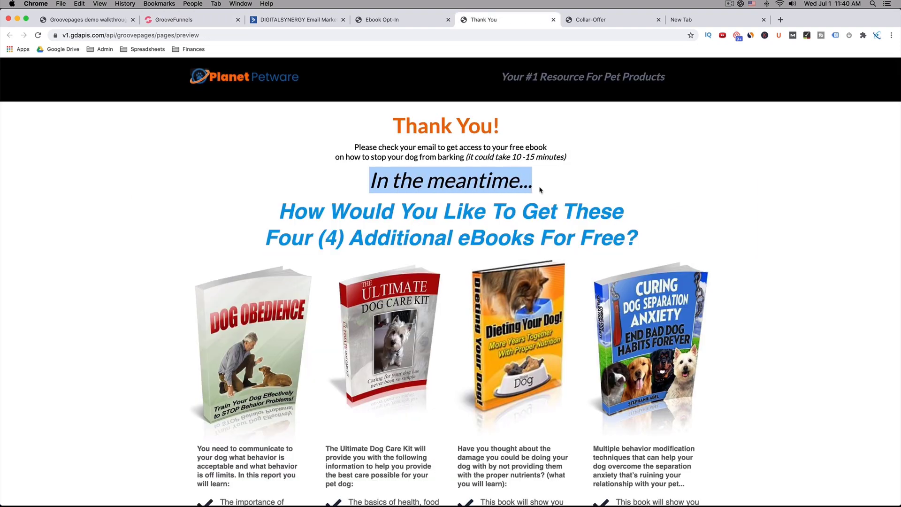
click(188, 19)
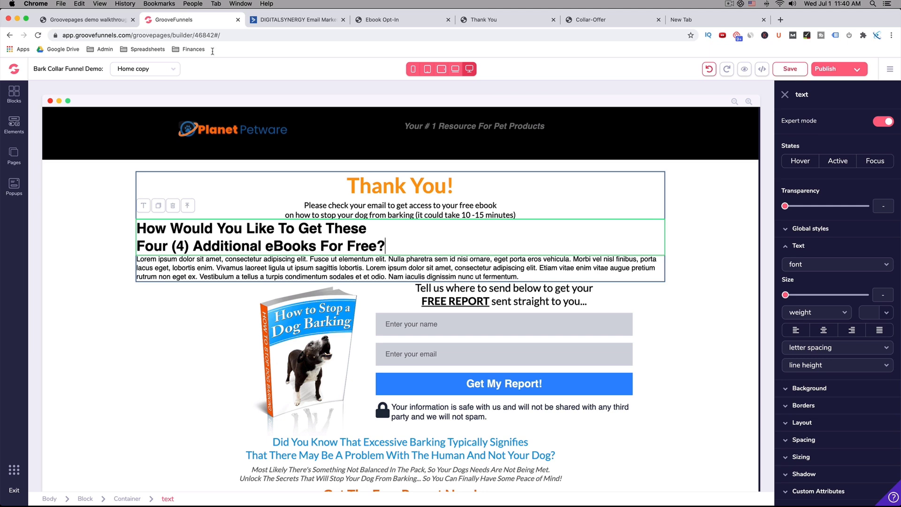
triple_click(353, 270)
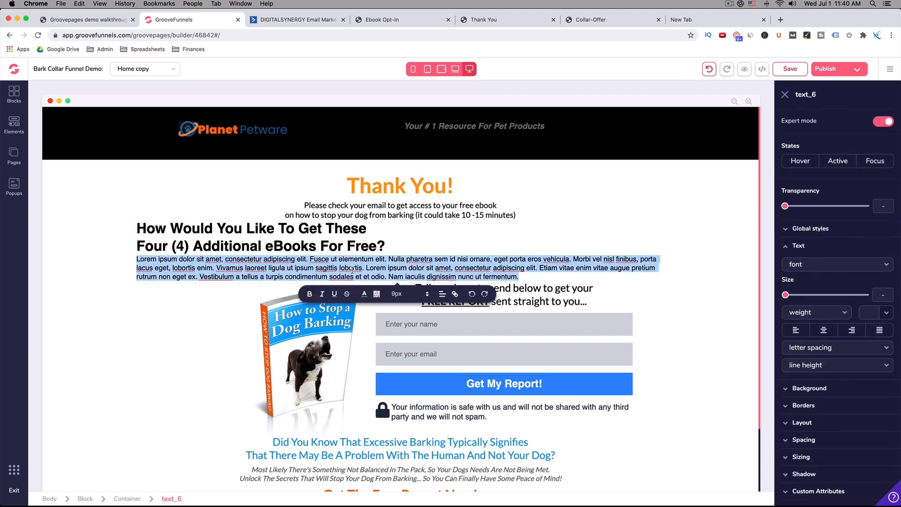
click(352, 269)
triple_click(352, 270)
key(cmd+v)
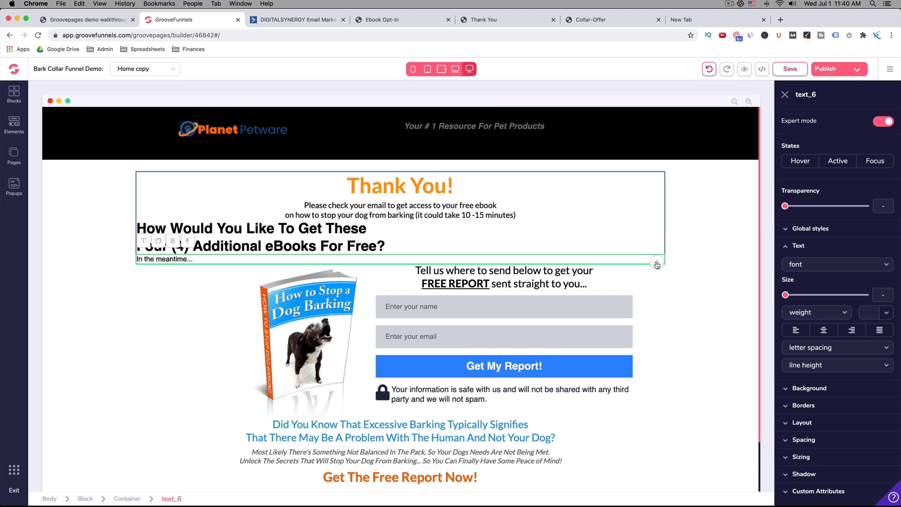
drag(657, 264, 711, 227)
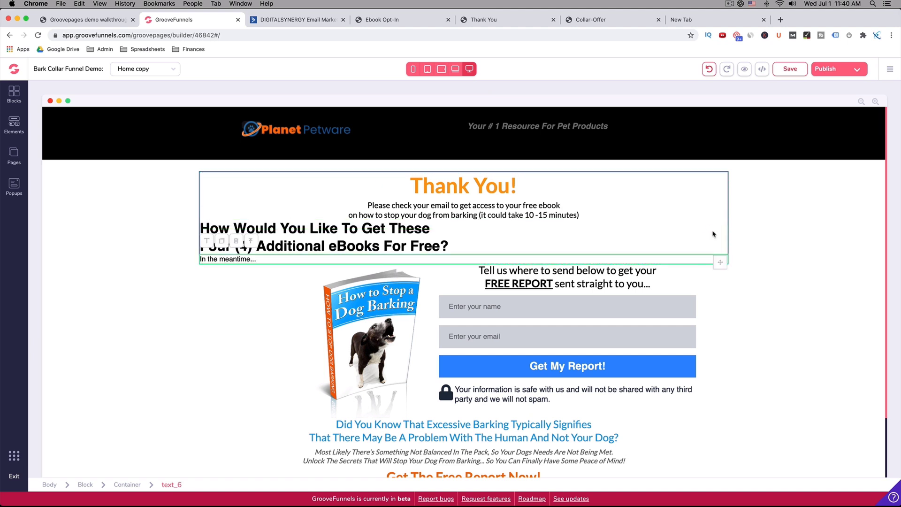
drag(722, 259, 728, 224)
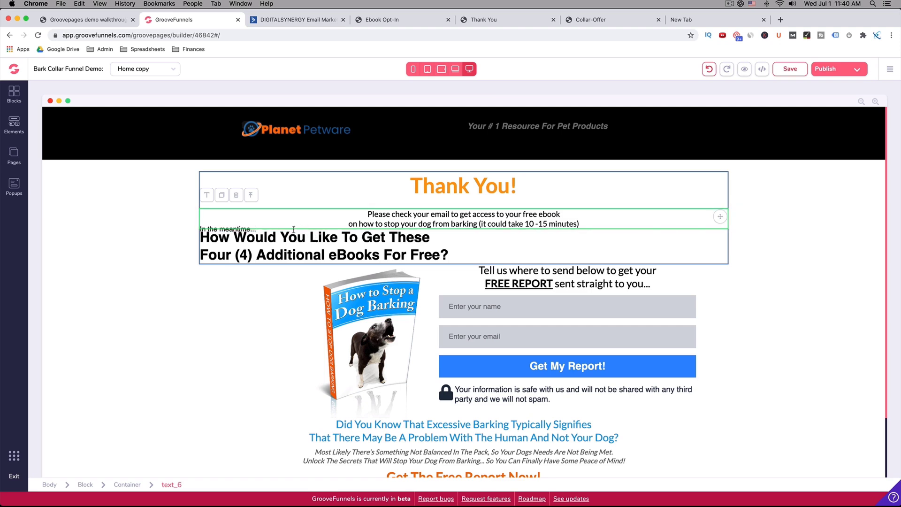
- Center the "How Would You Like To Get These Four (4) Additional eBooks For Free?" heading
click(448, 253)
triple_click(299, 236)
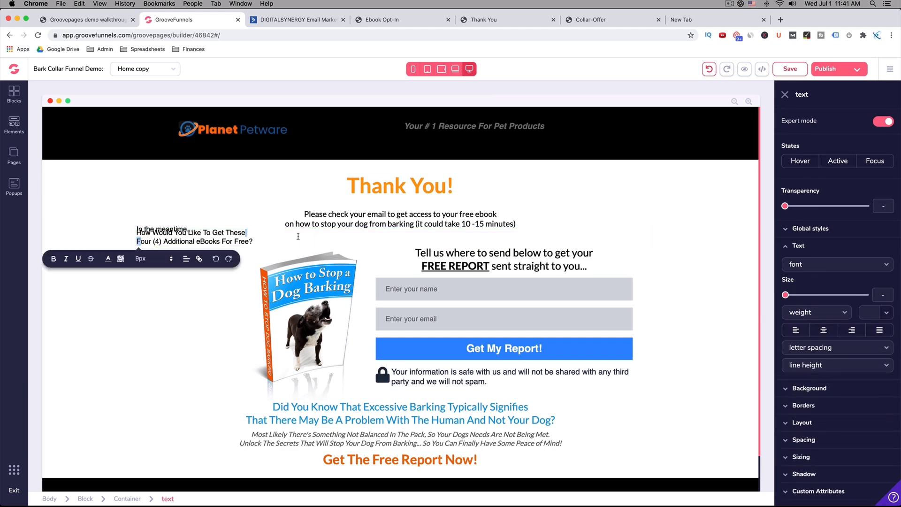
click(236, 254)
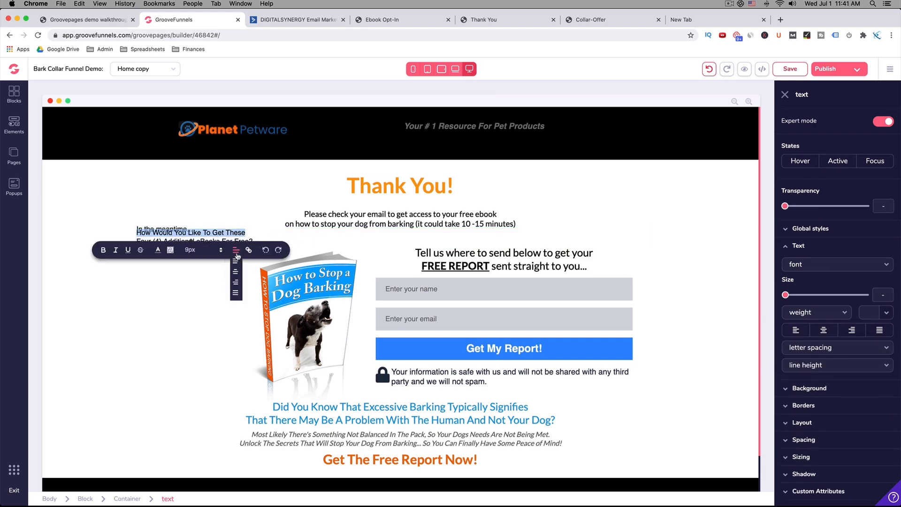
click(237, 277)
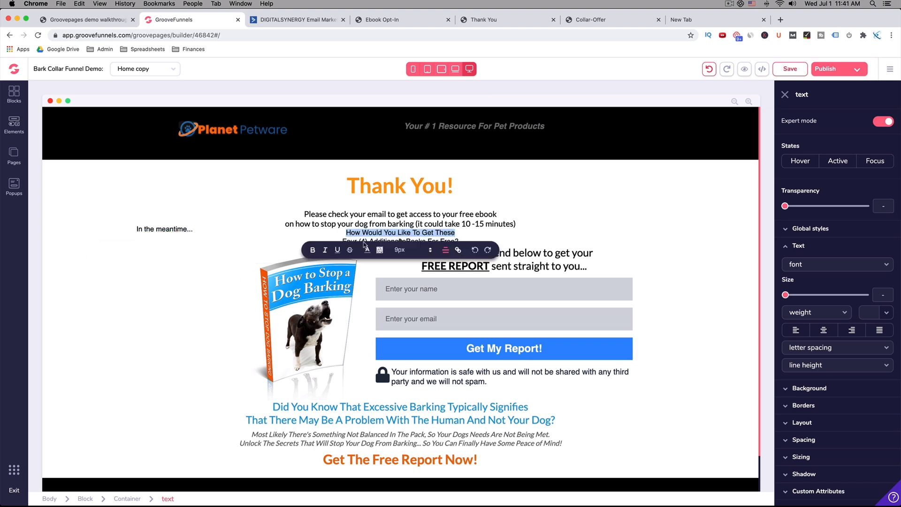
- Try to select the "In the meantime..." line that overlaps the eBooks heading
click(176, 229)
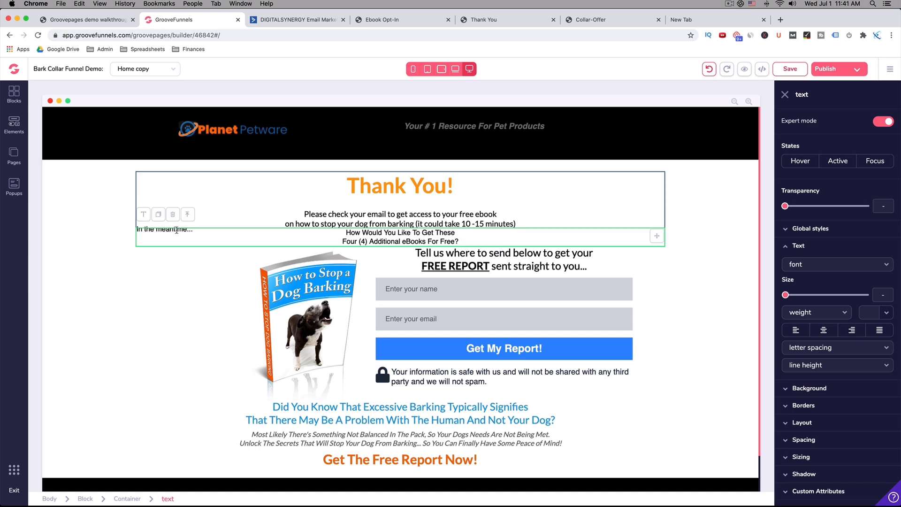
key(shift+End)
key(alt+shift+Left)
key(alt+shift+Left)
key(alt+shift+Left)
key(alt+shift+Left)
key(alt+shift+Left)
key(alt+shift+Left)
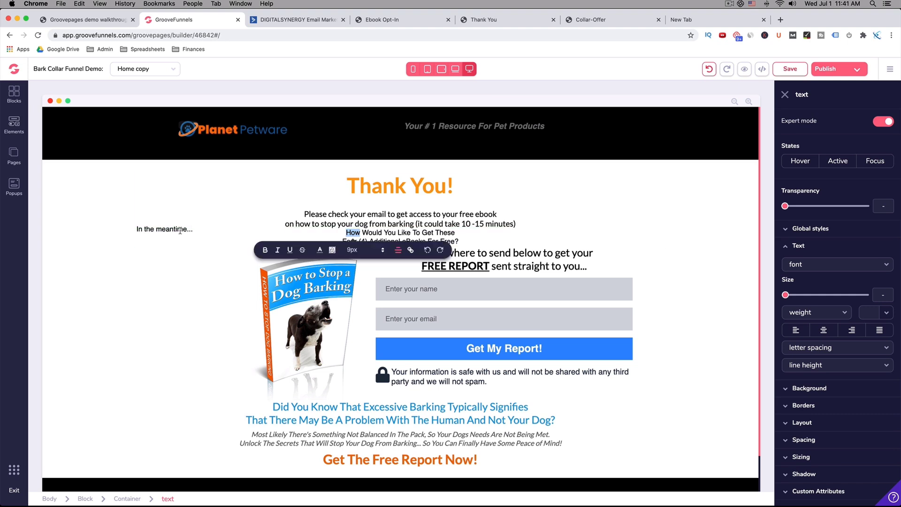
click(180, 229)
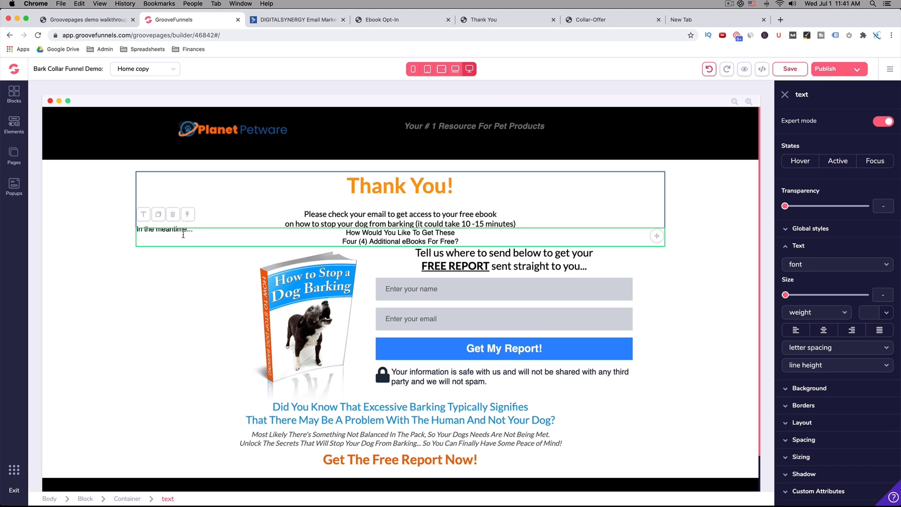
- Set the top margin of the eBooks heading text to 2.25rem to separate it from the "In the meantime..." line
click(416, 234)
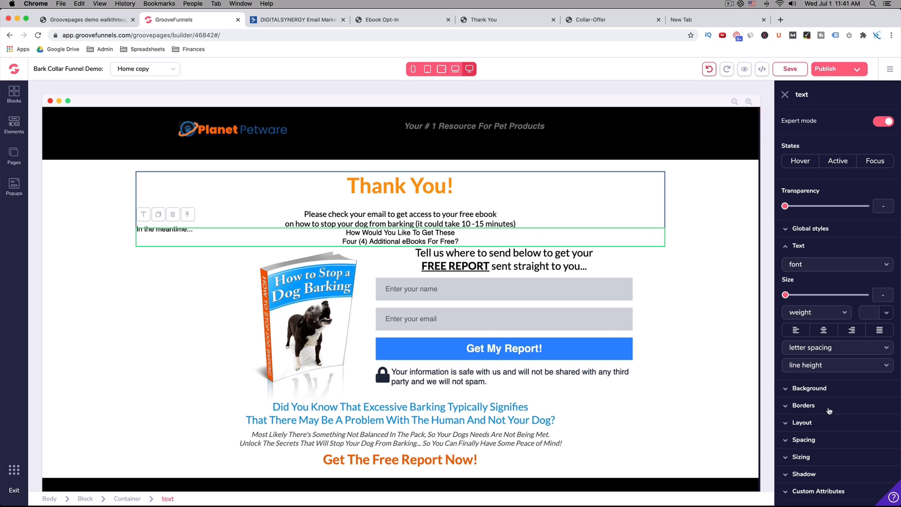
click(788, 440)
scroll(797, 439, down, 4)
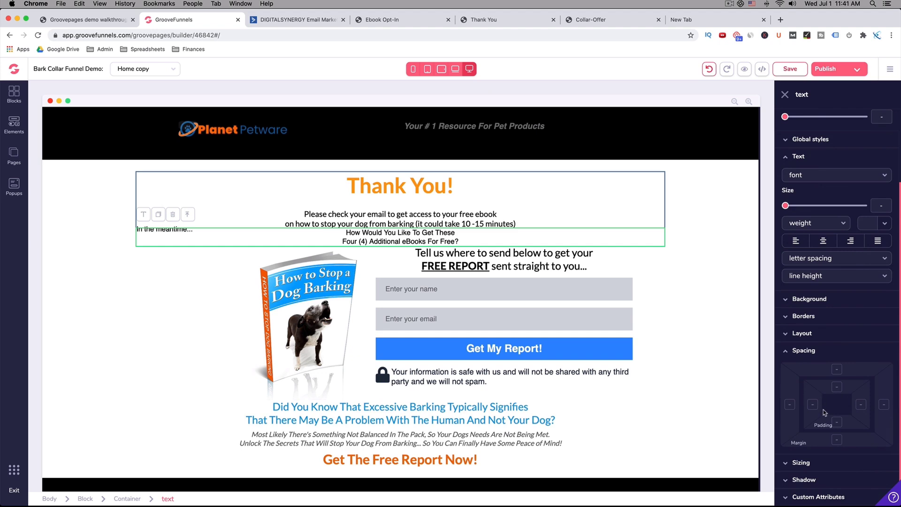
click(837, 370)
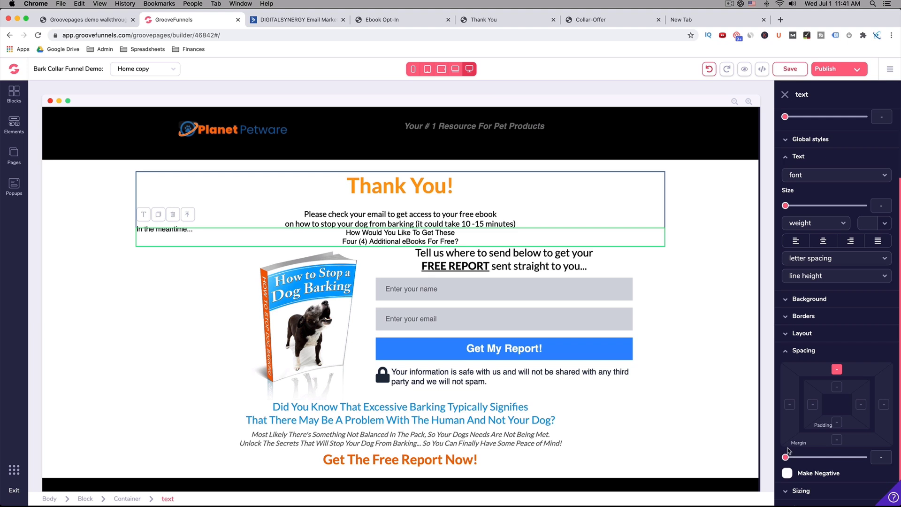
drag(785, 456, 822, 458)
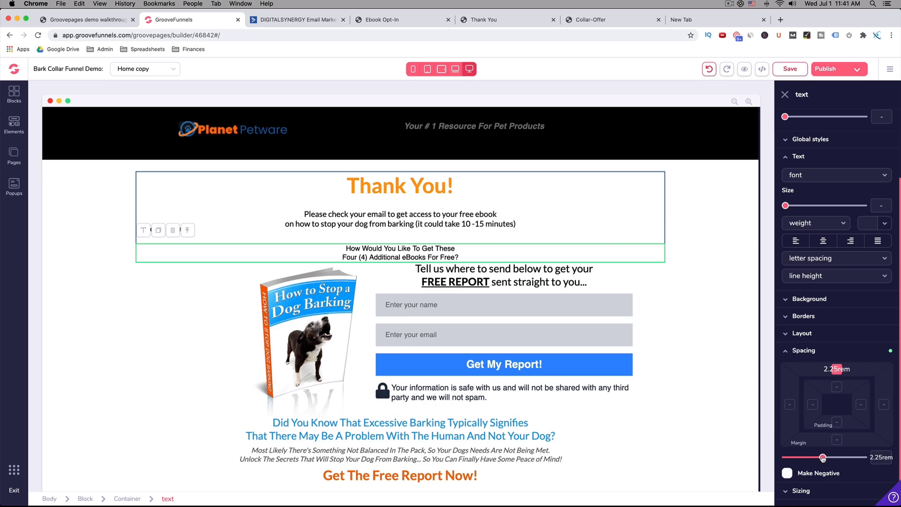
click(376, 221)
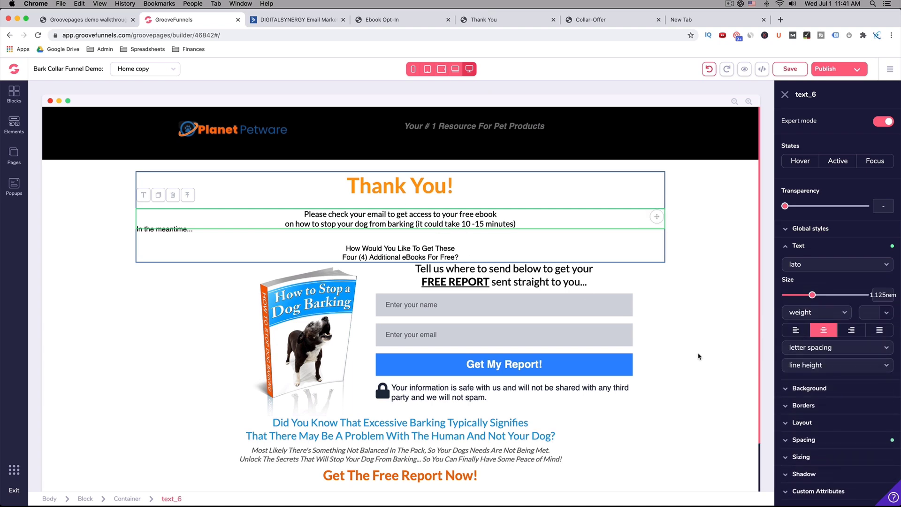
- Check the published Thank You page's layout, and set the top margin of the "Please check your email" text to -5rem
click(491, 21)
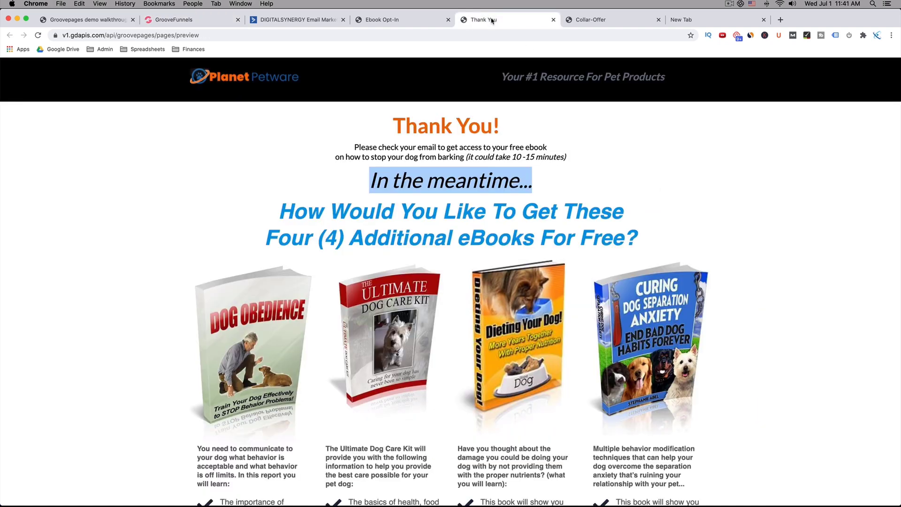
click(172, 20)
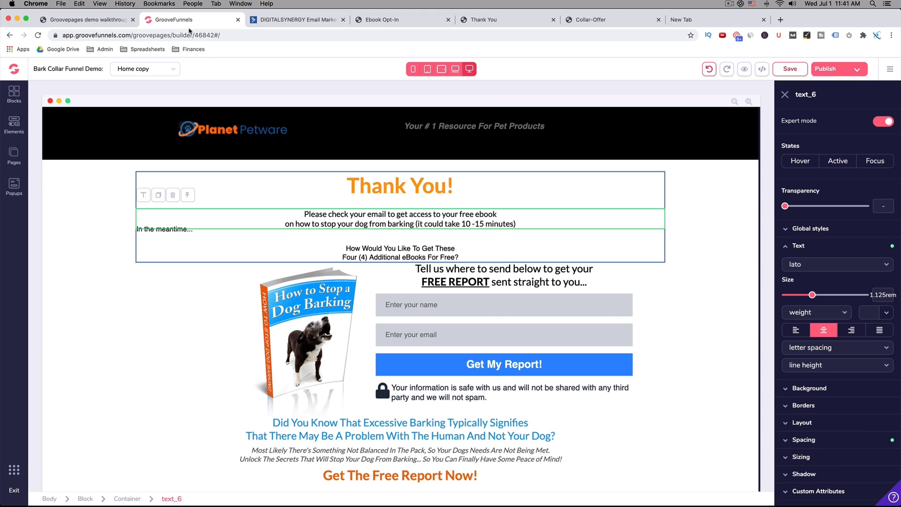
click(788, 443)
scroll(820, 453, down, 2)
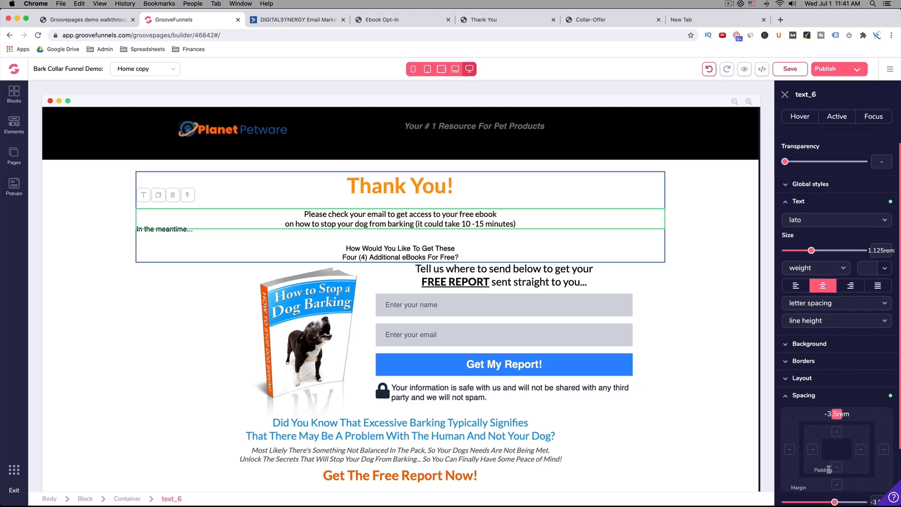
scroll(829, 479, down, 3)
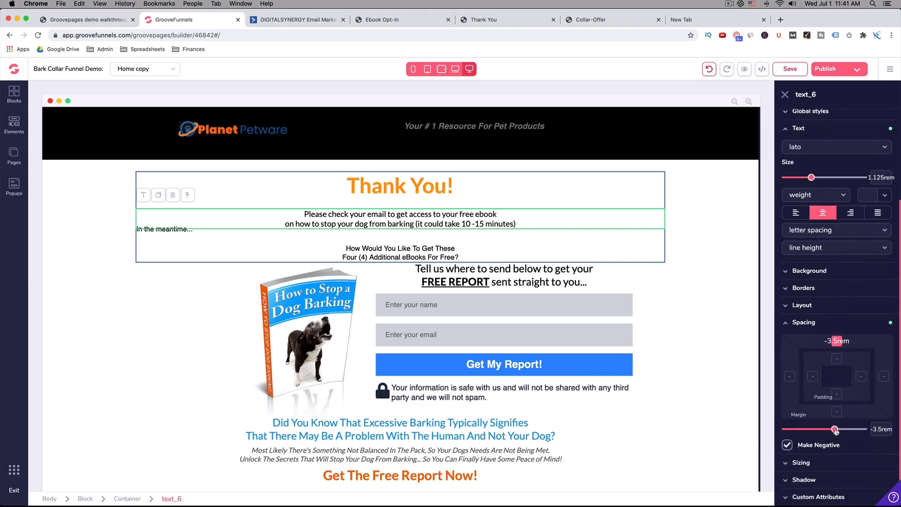
drag(834, 428, 847, 428)
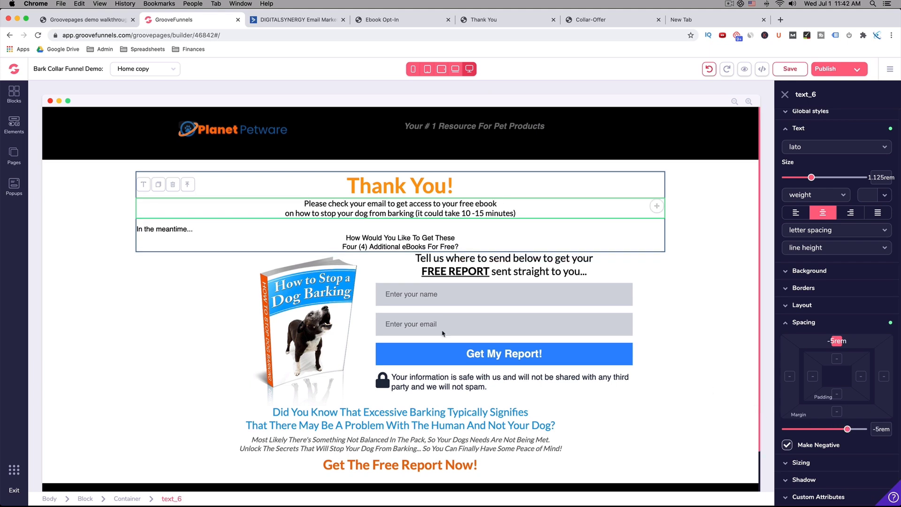
- Center the "In the meantime..." line above the eBooks heading
click(201, 231)
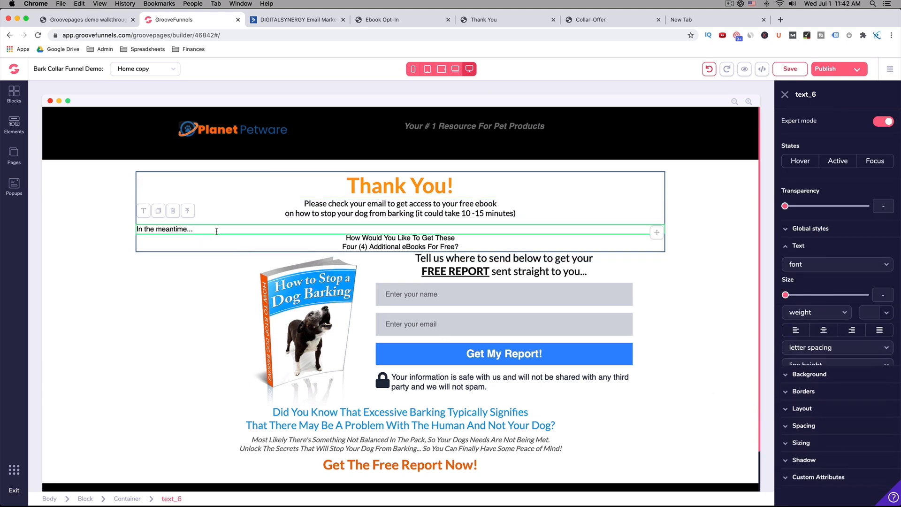
double_click(197, 229)
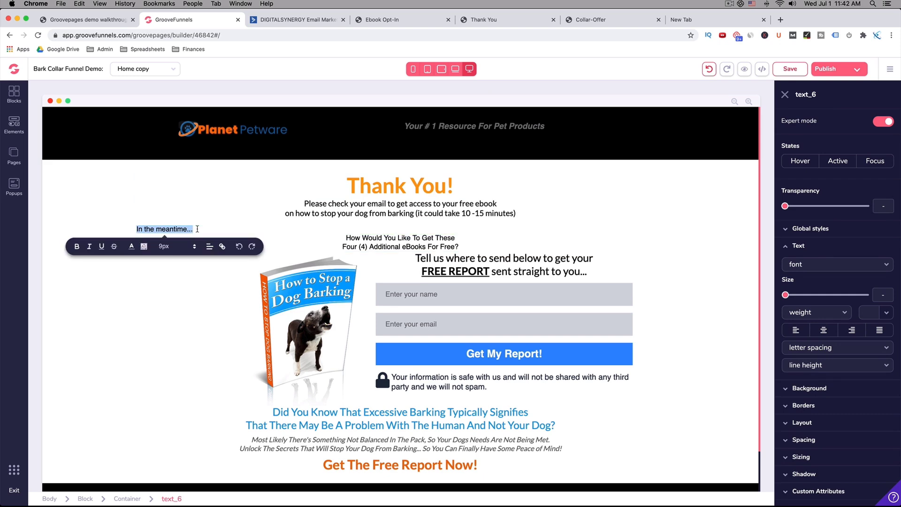
click(209, 246)
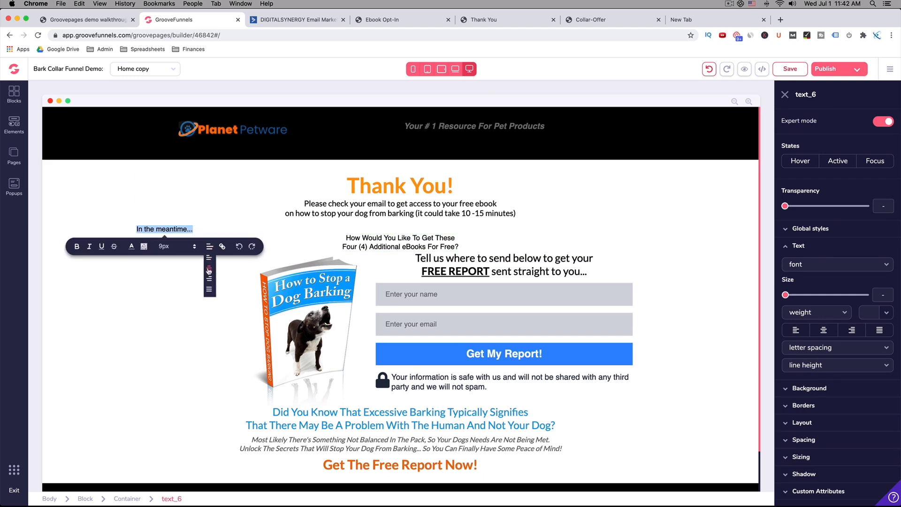
click(209, 269)
click(627, 229)
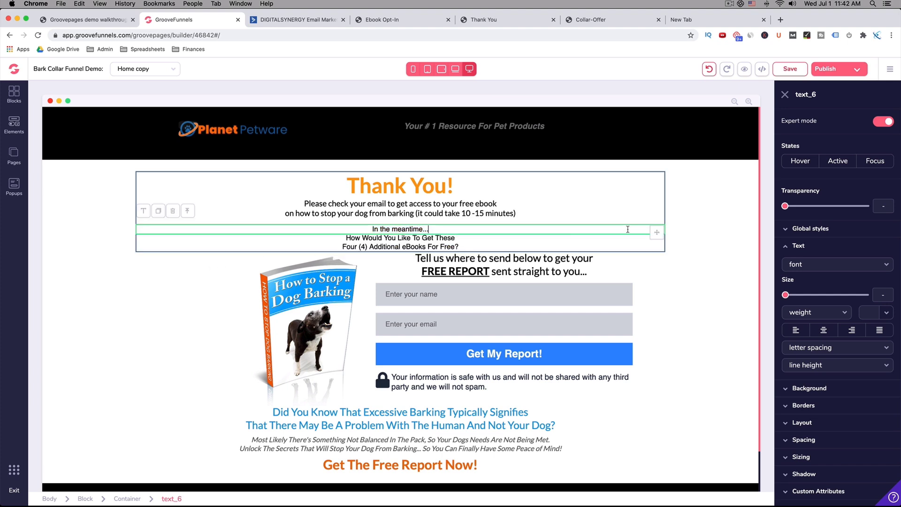
- Set the text size of the "In the meantime..." line to 2.25rem
double_click(399, 229)
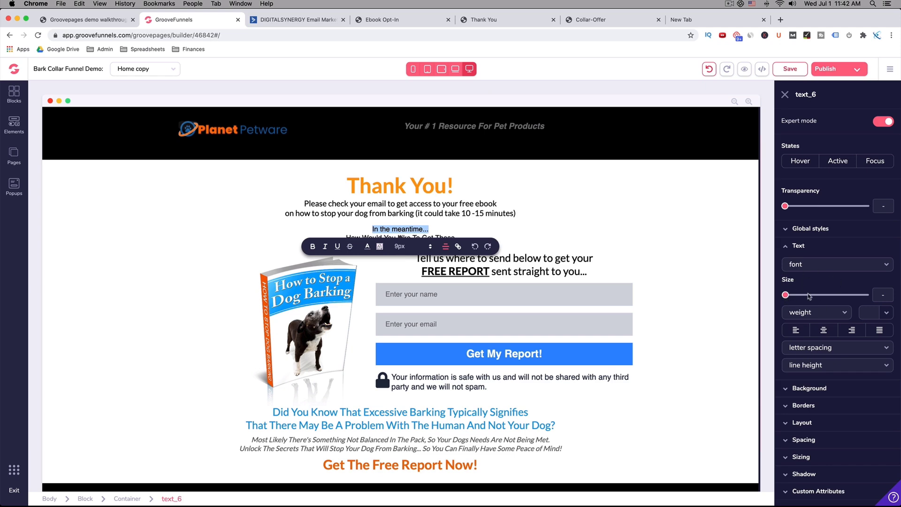
drag(784, 295, 837, 297)
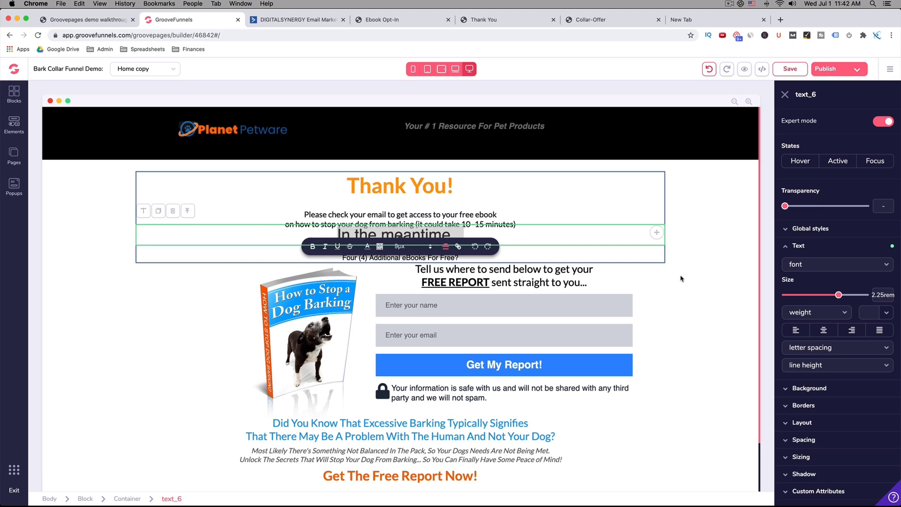
scroll(818, 396, down, 3)
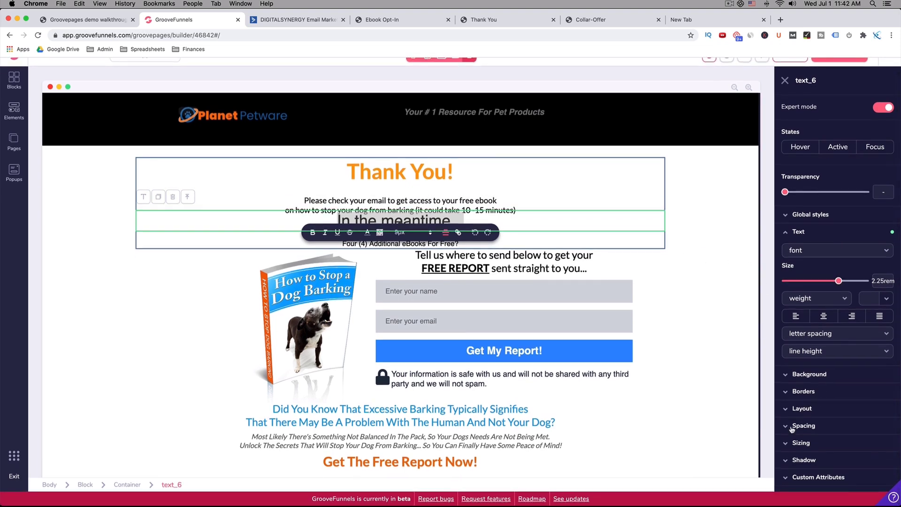
click(802, 425)
scroll(838, 448, down, 2)
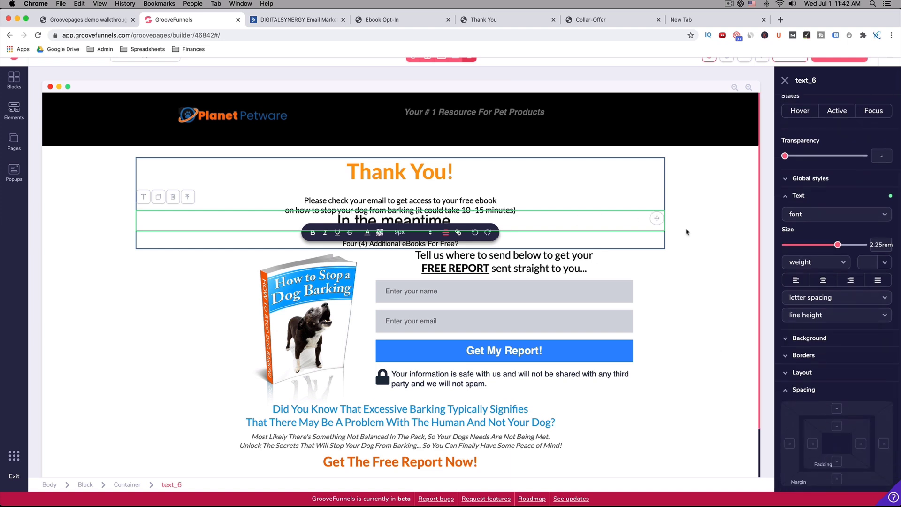
click(600, 225)
click(416, 221)
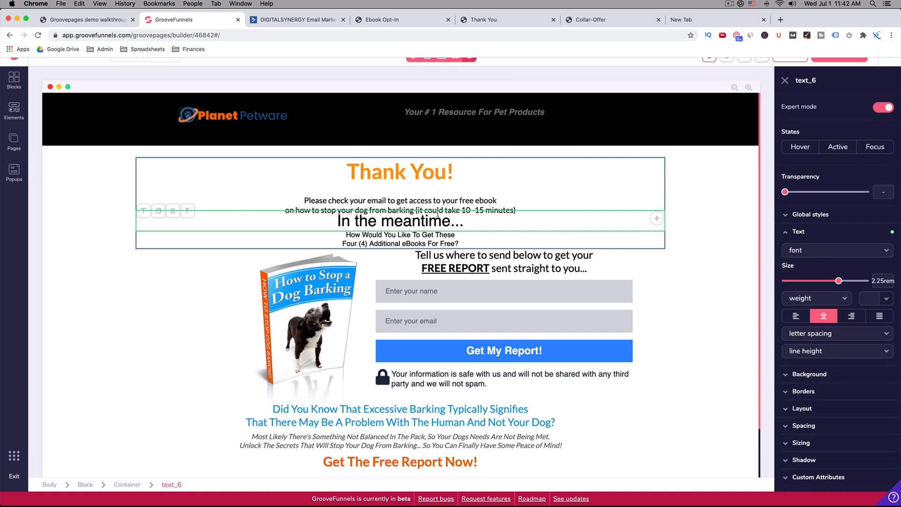
- Set the top margin of the "Please check your email" text to -6rem to clear the "In the meantime..." line
click(404, 205)
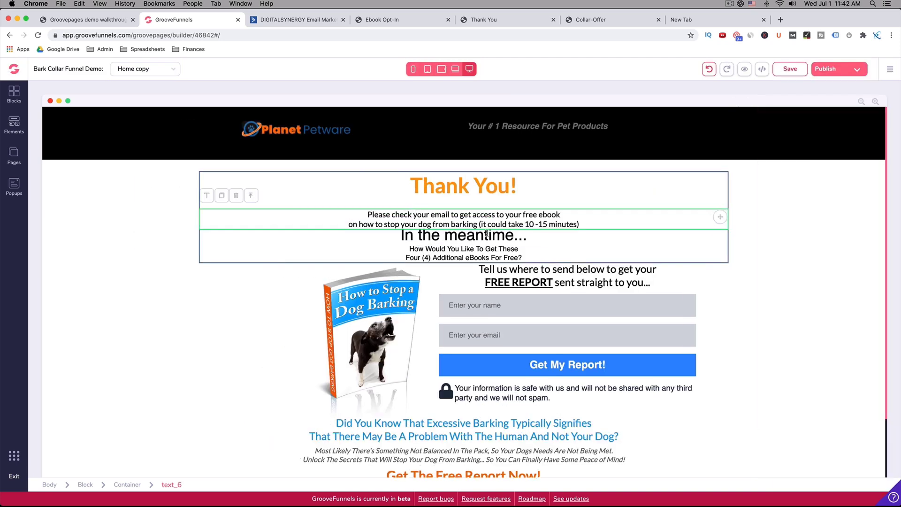
click(442, 217)
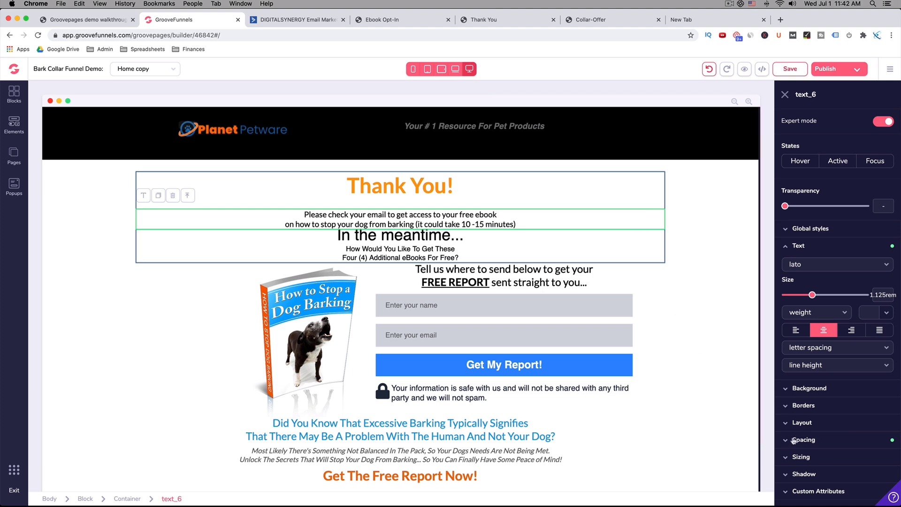
click(792, 440)
click(837, 458)
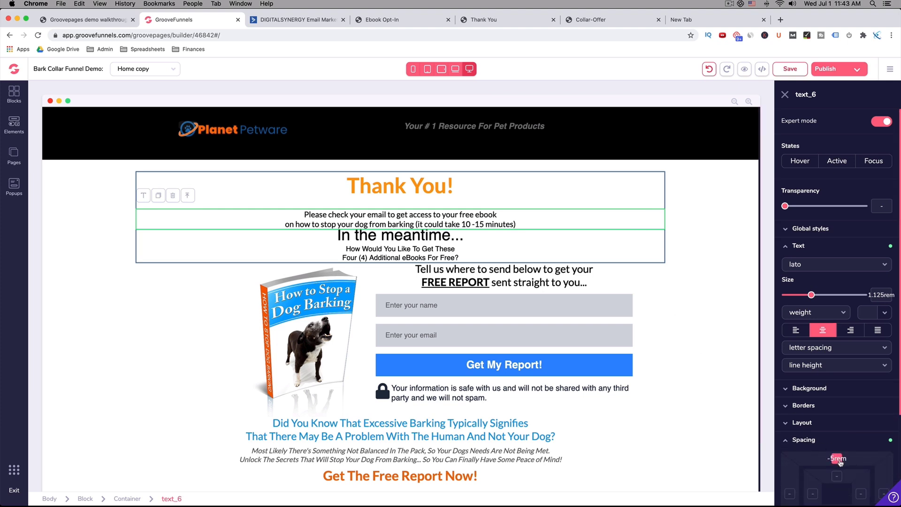
scroll(842, 462, down, 2)
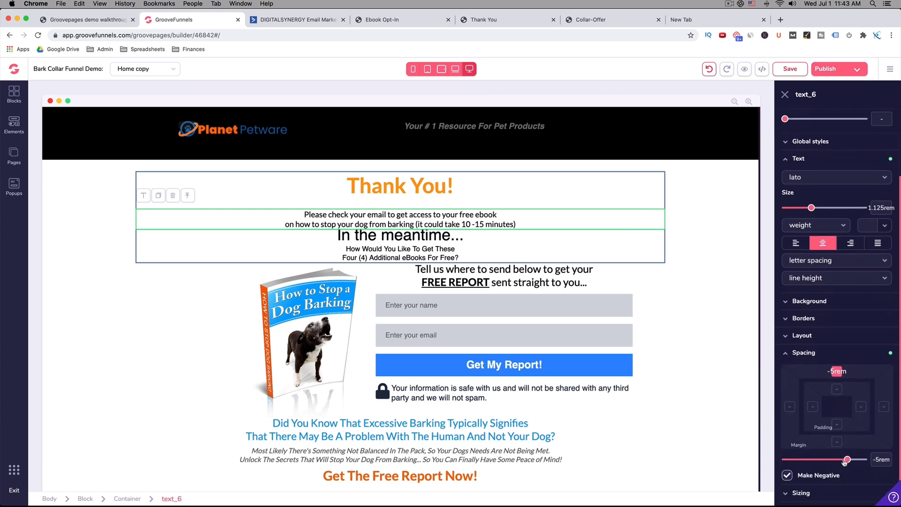
drag(846, 462, 855, 461)
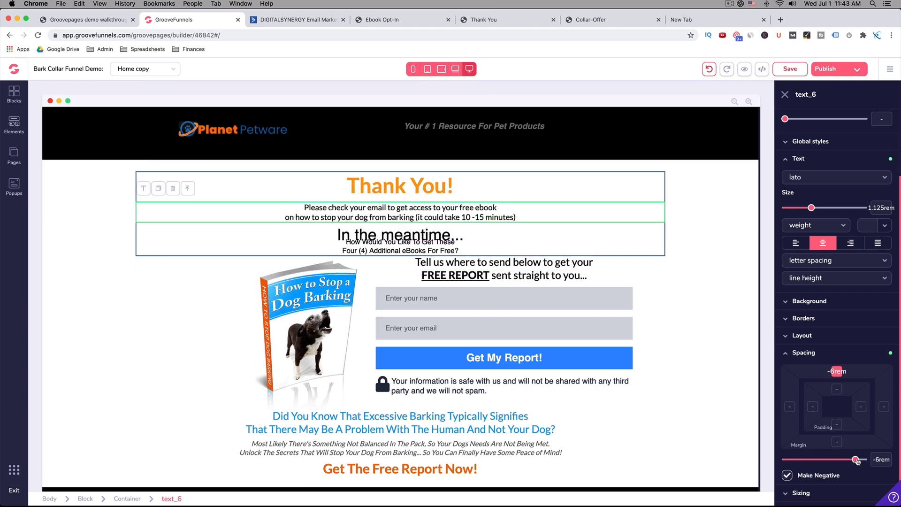
- Set the top margin of the eBooks heading text to 4rem so it sits below the "In the meantime..." line
click(419, 235)
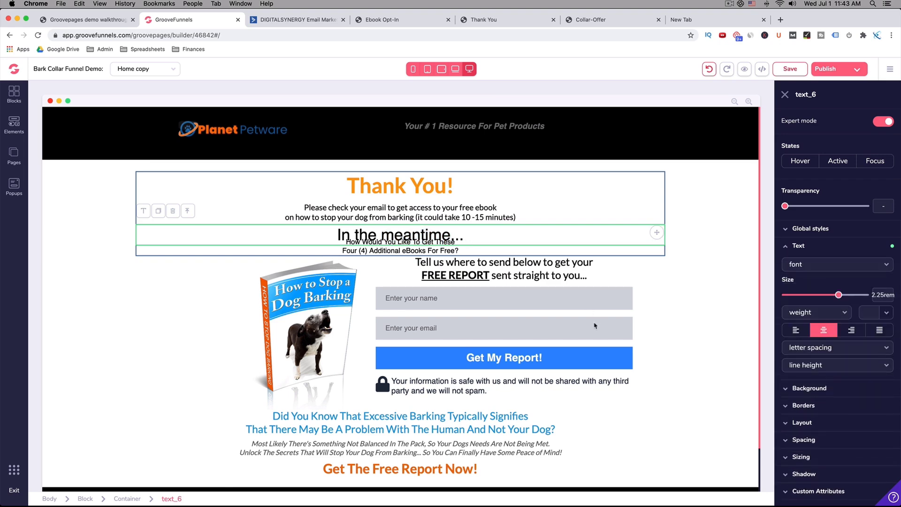
click(684, 296)
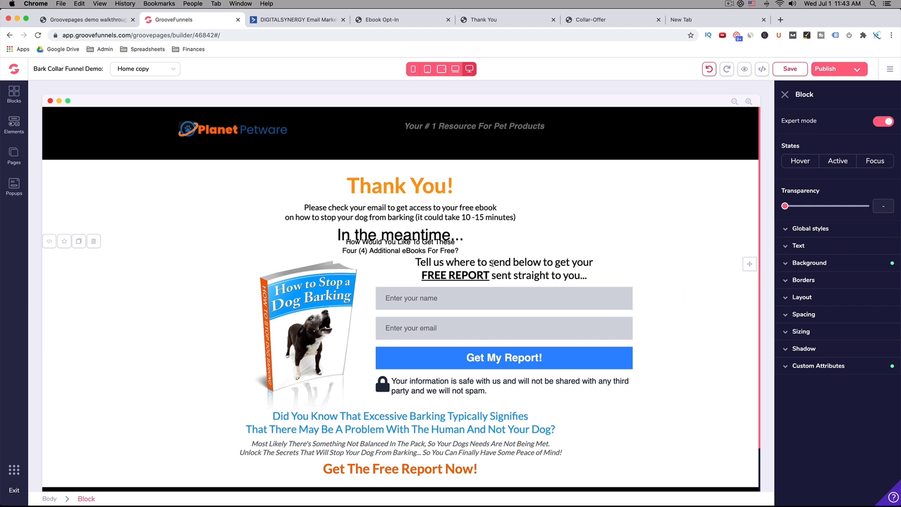
click(415, 248)
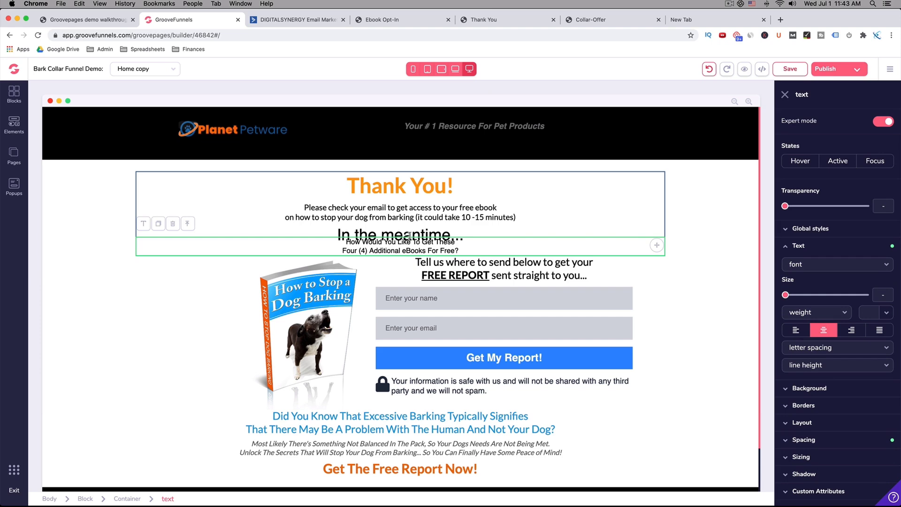
click(788, 441)
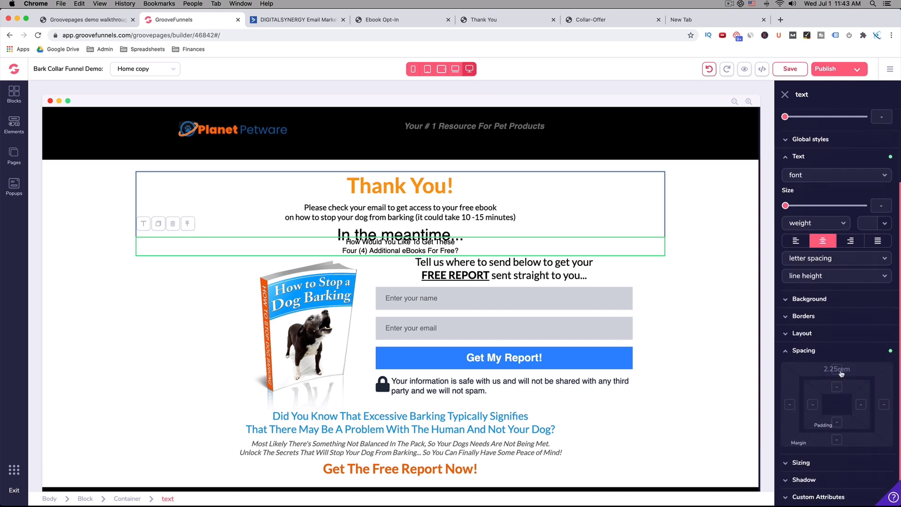
drag(822, 457, 838, 457)
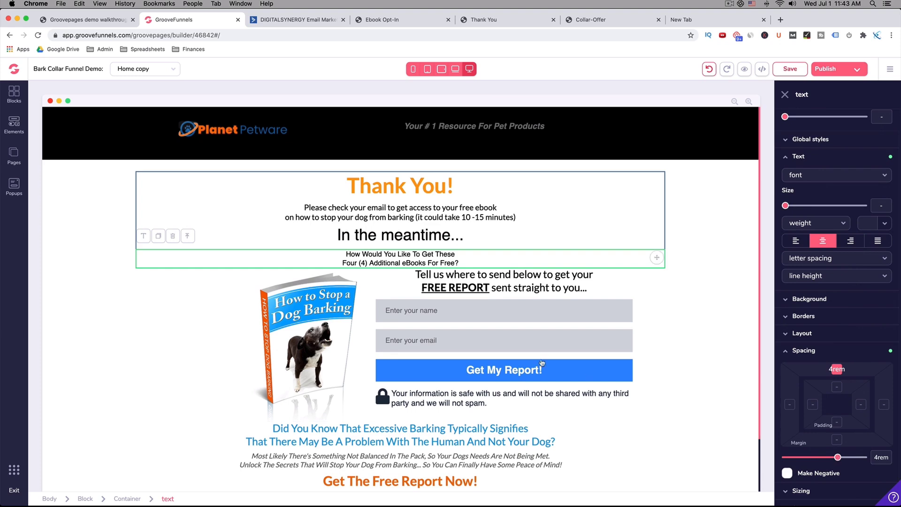
- Set the eBooks heading's font to lato and its text size to 3rem
drag(347, 255, 461, 264)
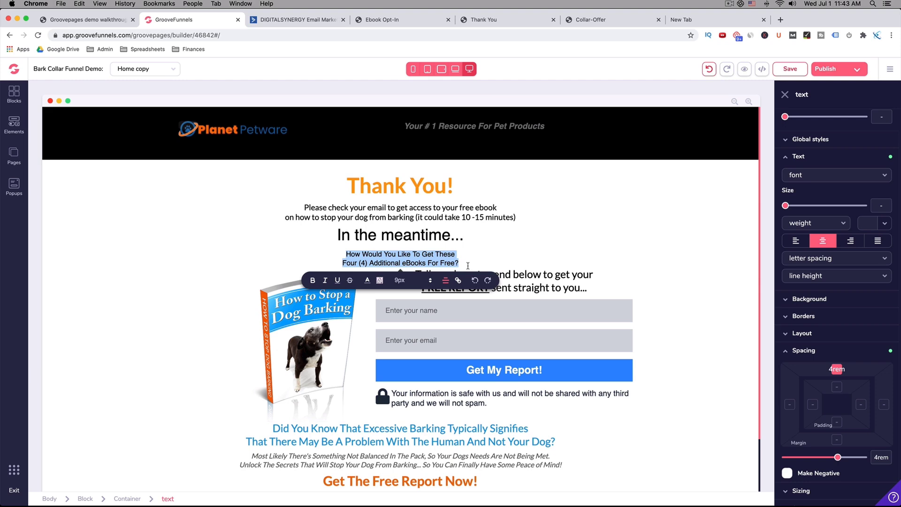
click(415, 255)
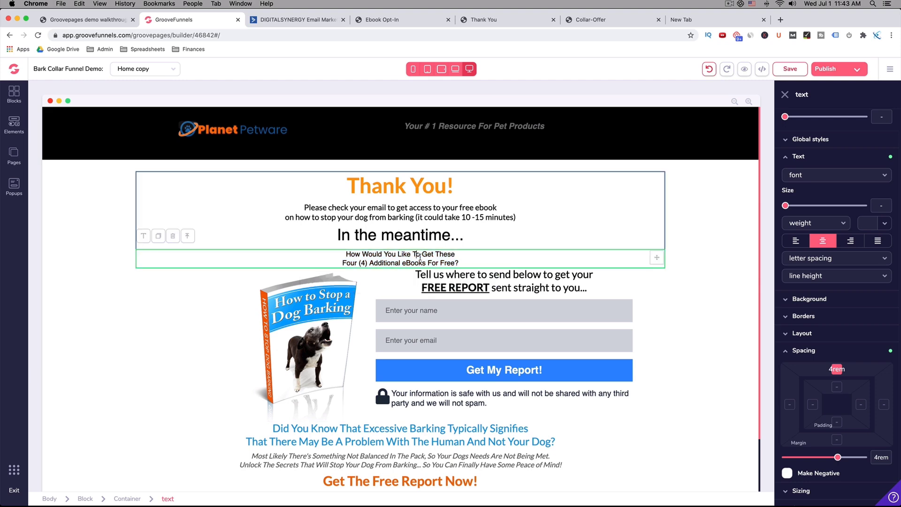
triple_click(413, 257)
click(381, 255)
drag(346, 254, 459, 263)
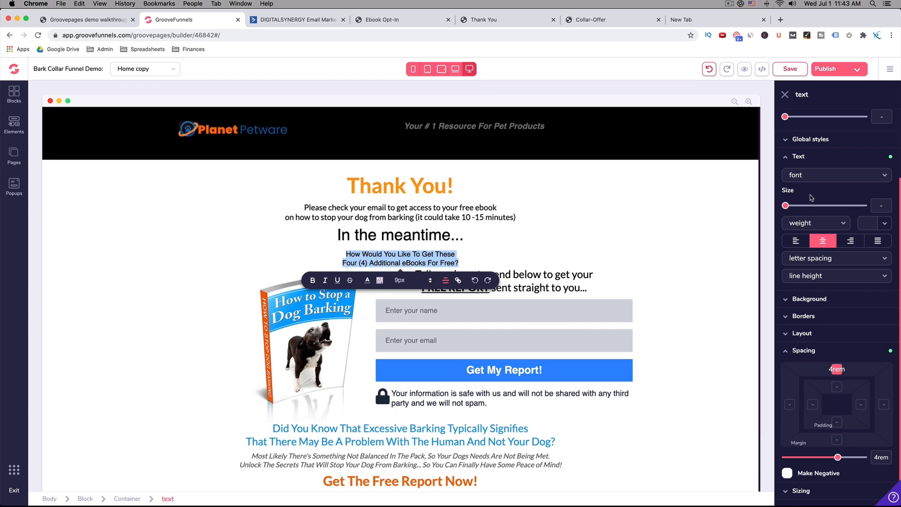
click(800, 176)
click(796, 244)
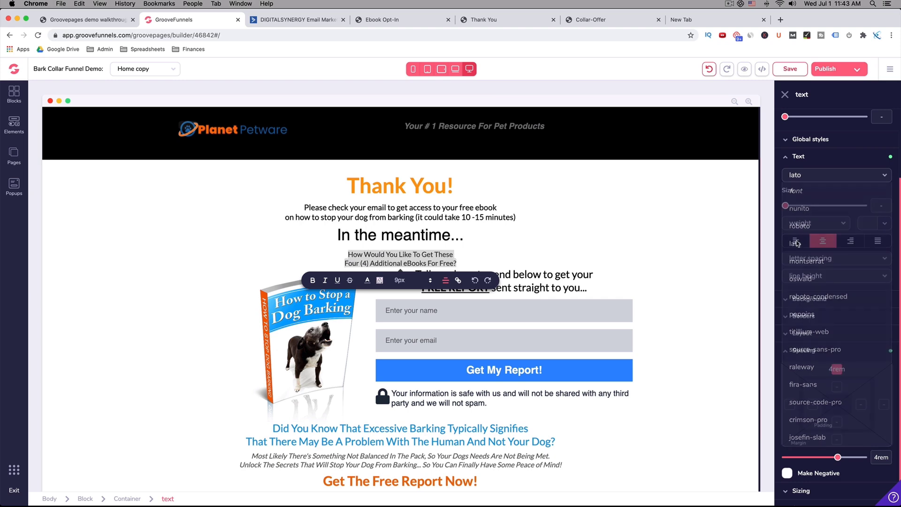
drag(784, 206, 844, 206)
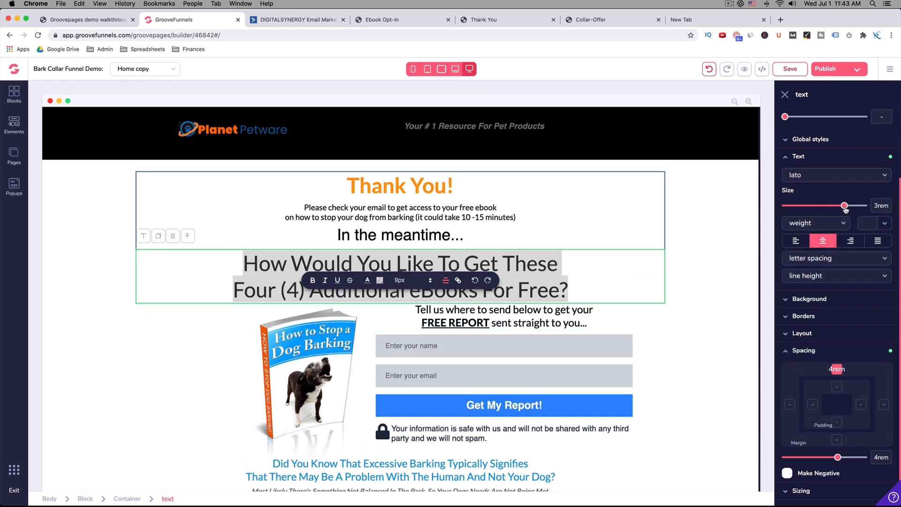
click(681, 276)
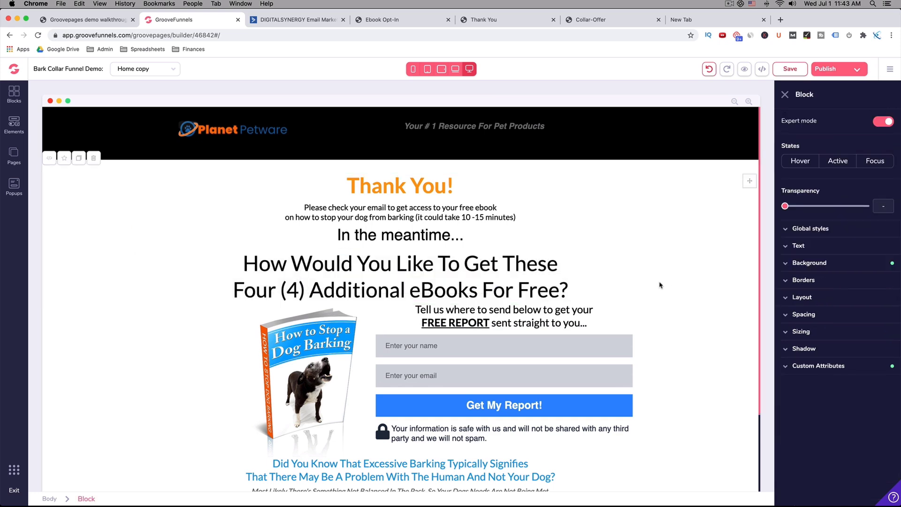
- Color both lines of the "How Would You Like To Get These Four (4) Additional eBooks For Free?" heading blue
click(480, 286)
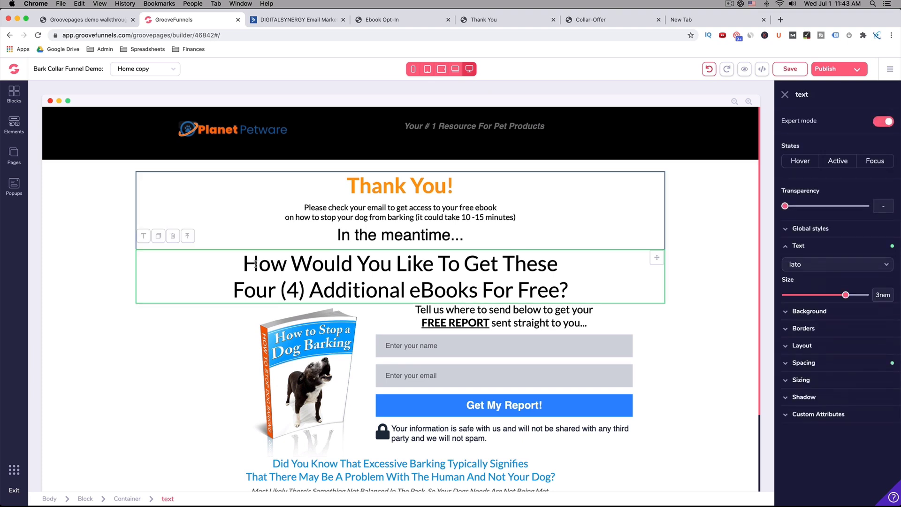
drag(244, 266, 573, 288)
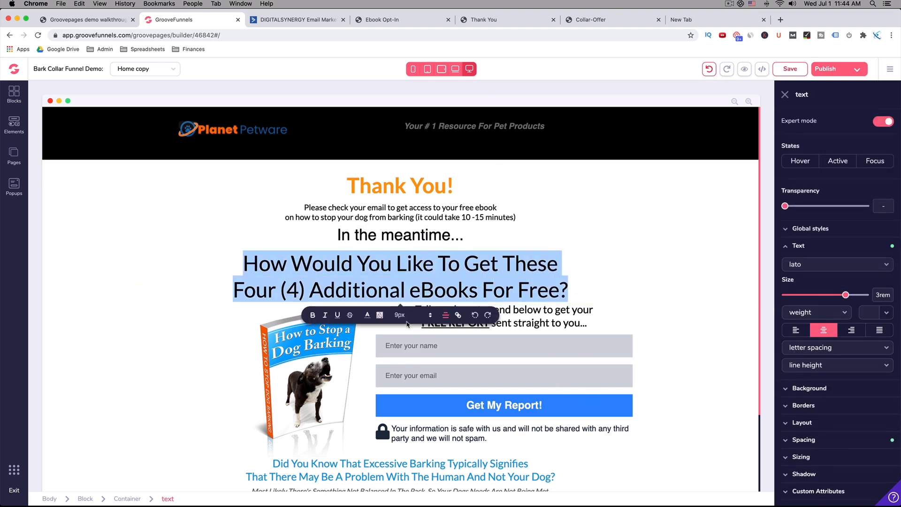
click(367, 314)
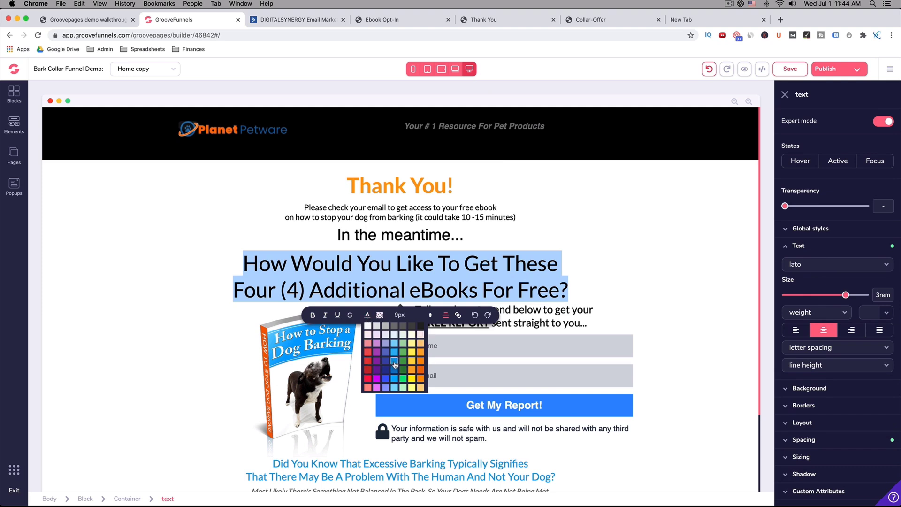
click(395, 362)
click(658, 266)
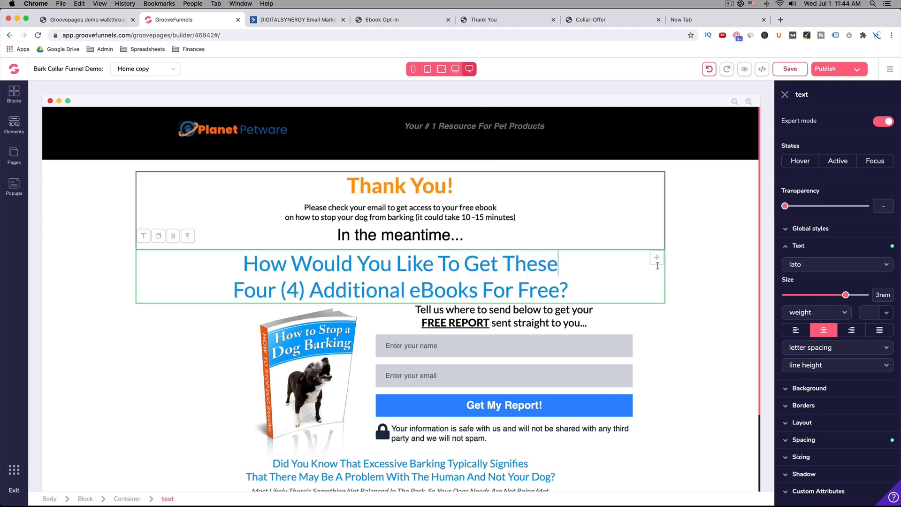
click(683, 305)
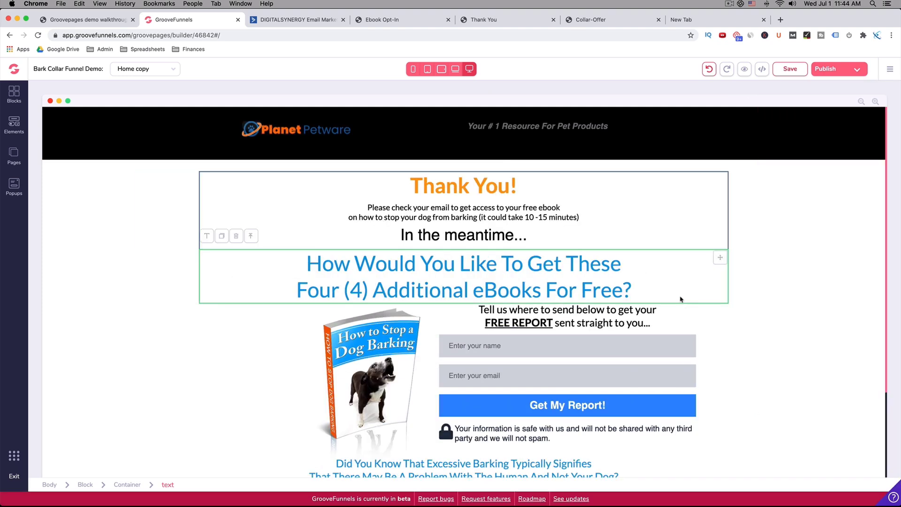
- Italicize the "In the meantime..." line and set its text size to 3rem, using the published Thank You page as reference
click(495, 22)
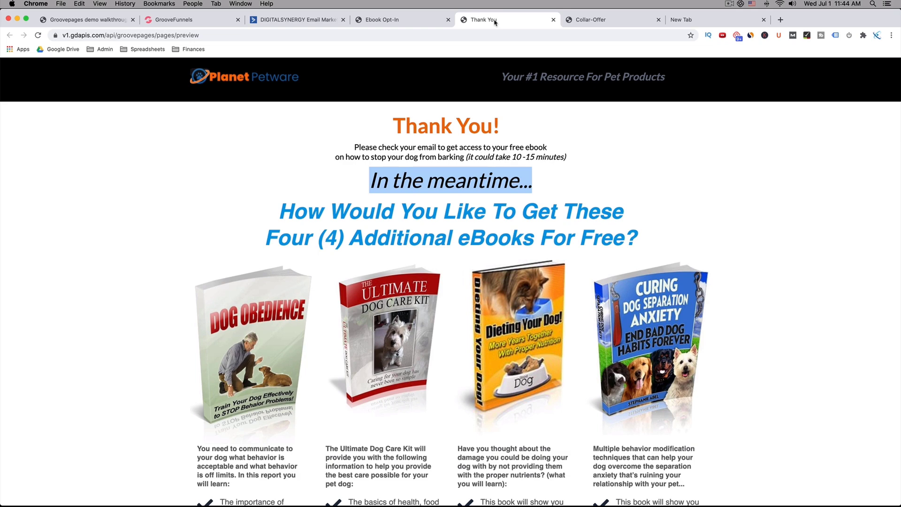
click(198, 23)
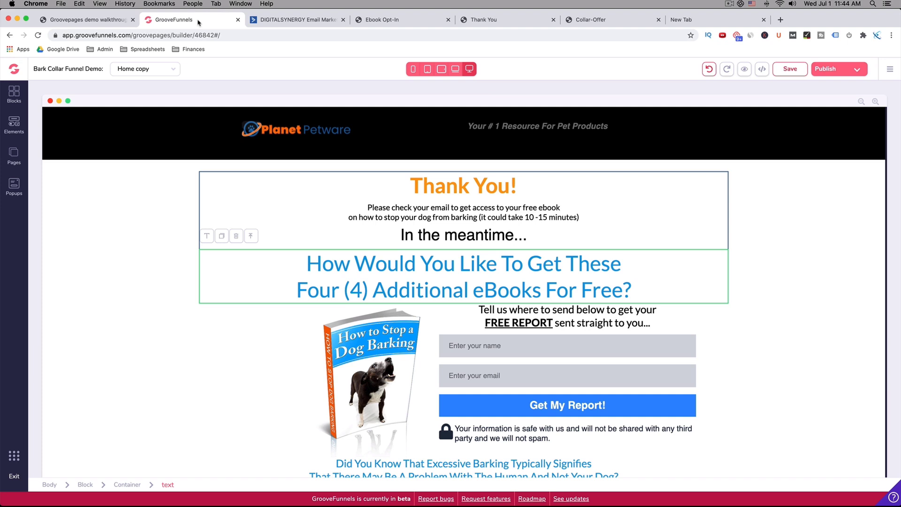
triple_click(424, 237)
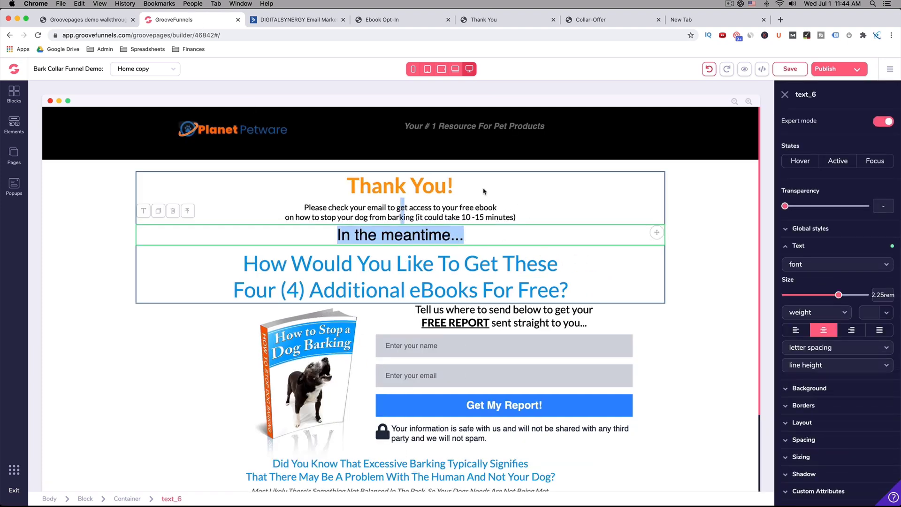
double_click(391, 230)
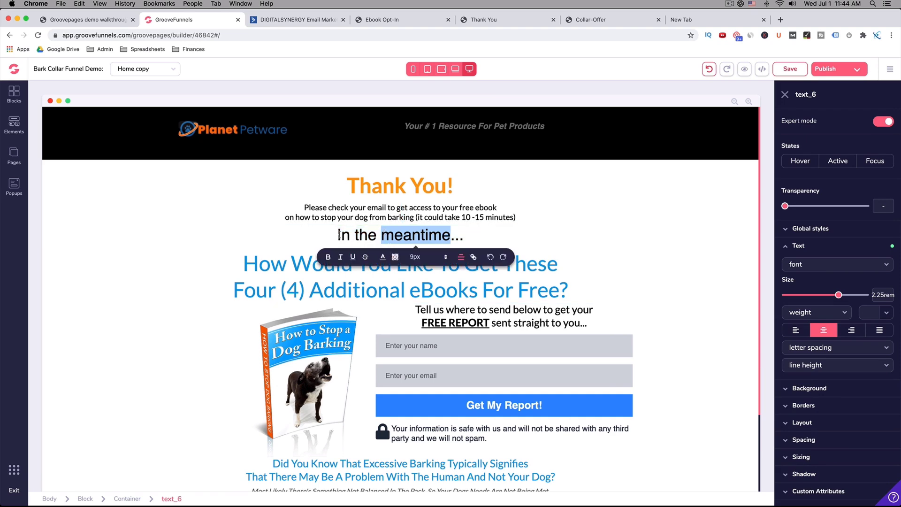
mouse_move(339, 235)
mouse_down()
mouse_move(456, 236)
mouse_move(337, 235)
mouse_up()
click(326, 257)
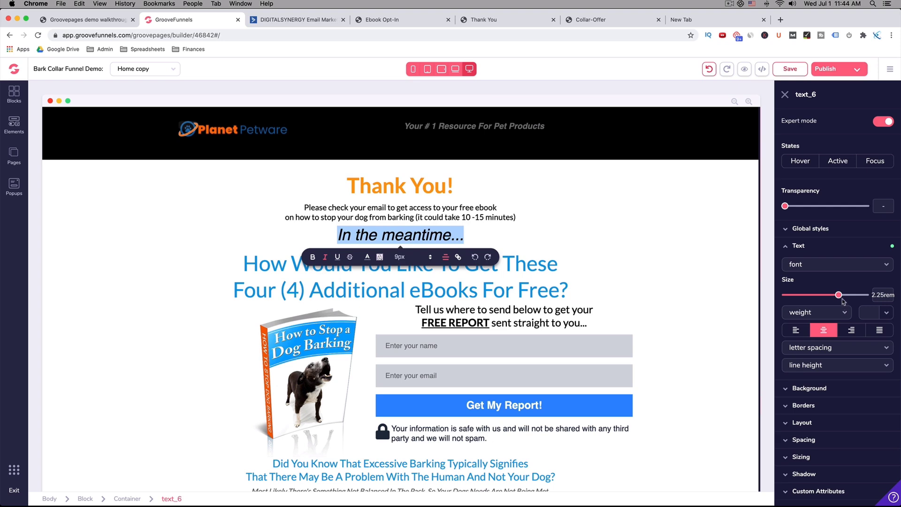
drag(840, 296, 845, 295)
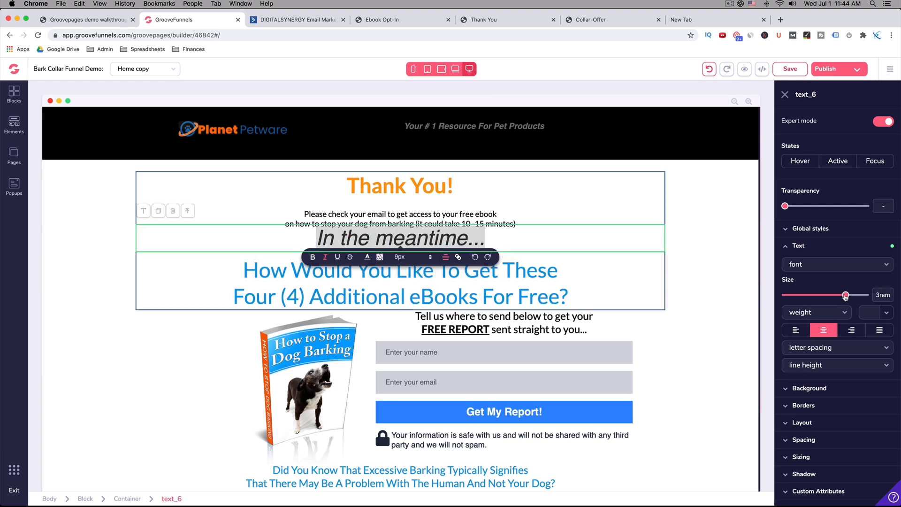
click(554, 249)
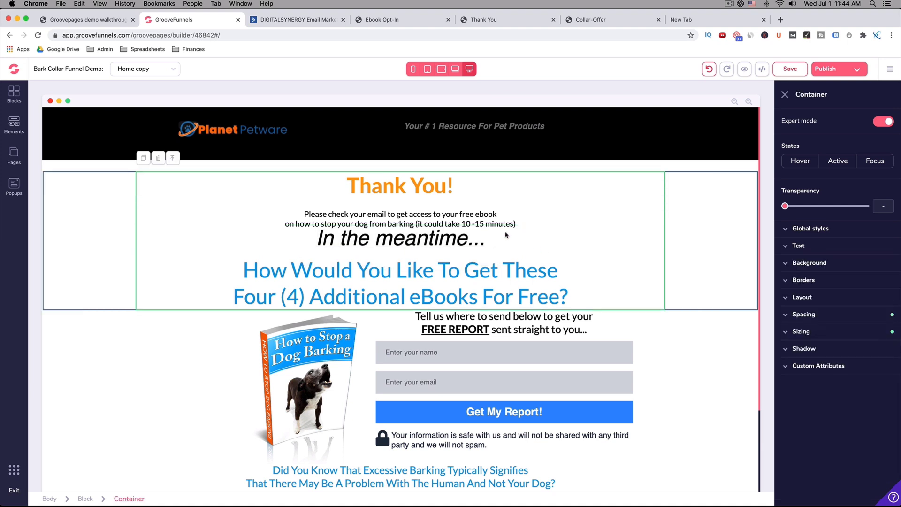
- Set the top margin of the "Please check your email" text to -8rem to pull it up toward the "Thank You!" heading
click(450, 224)
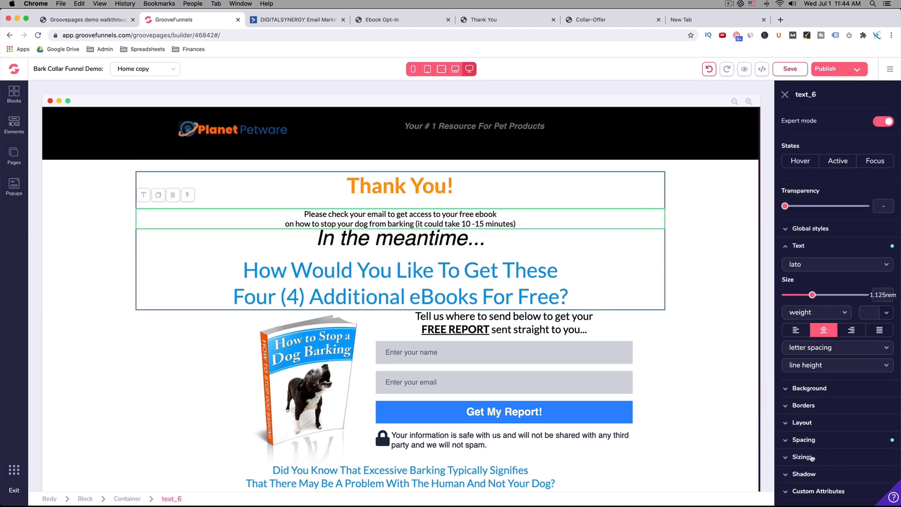
click(813, 439)
scroll(810, 440, down, 3)
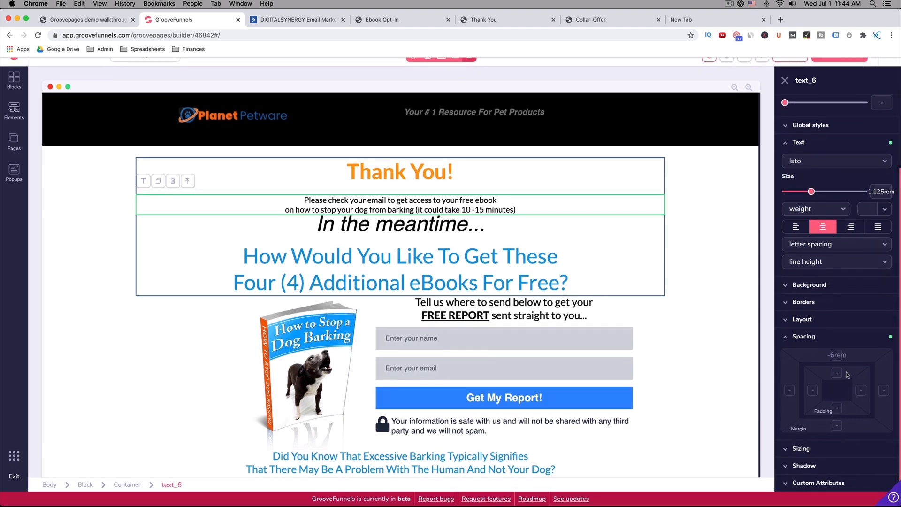
click(840, 355)
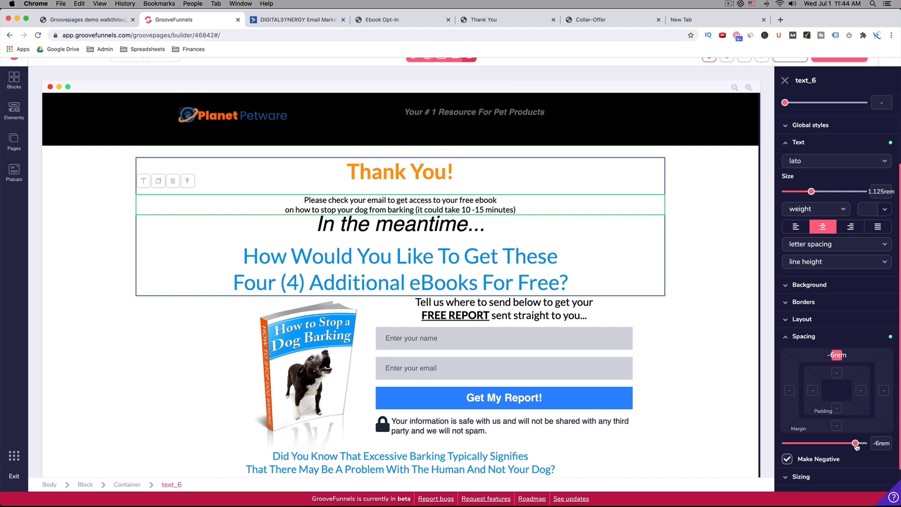
drag(855, 443, 860, 444)
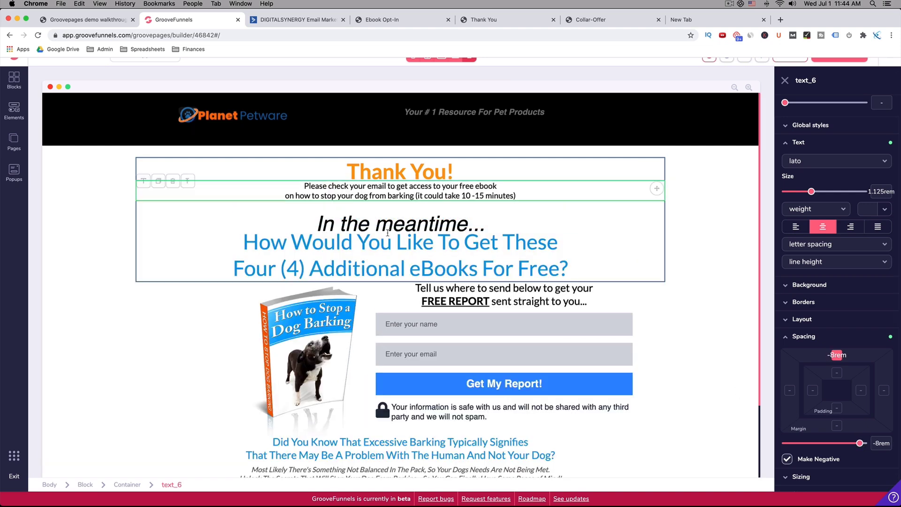
- Set the top margin of the "In the meantime..." line to 0.5rem
click(380, 220)
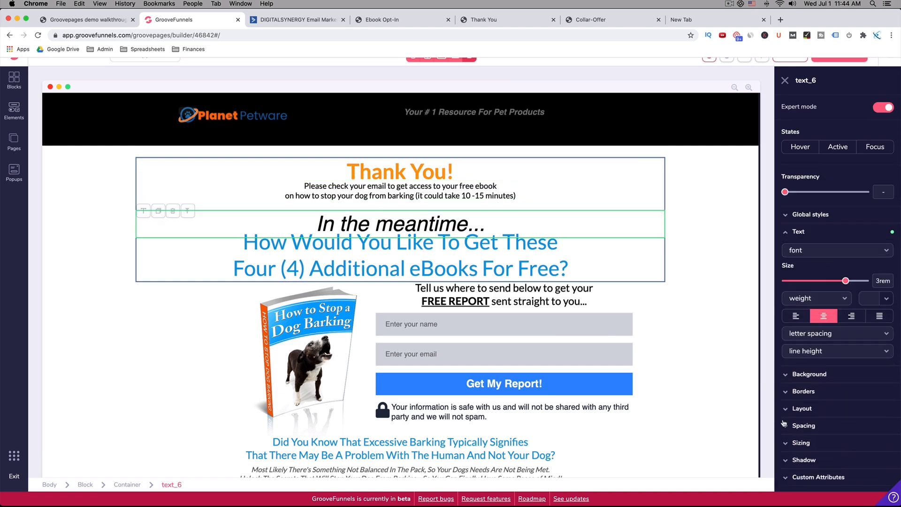
click(790, 425)
scroll(826, 413, down, 2)
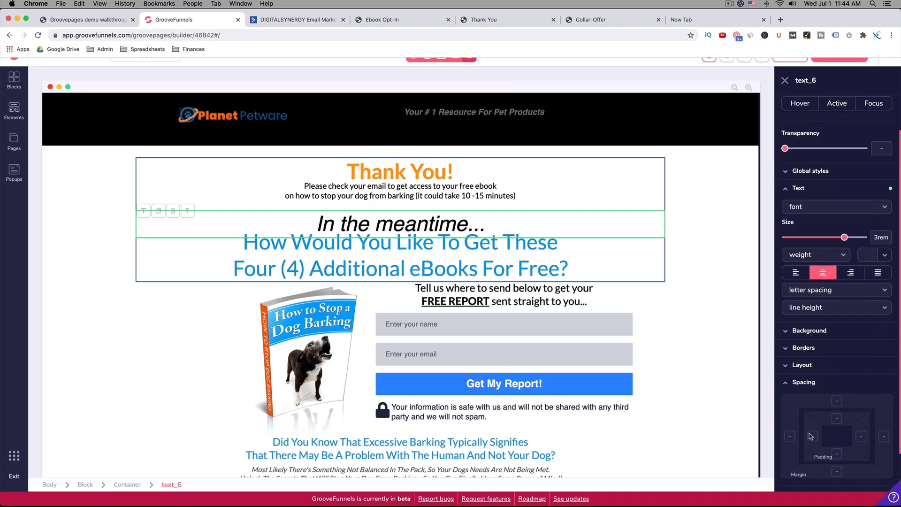
click(837, 398)
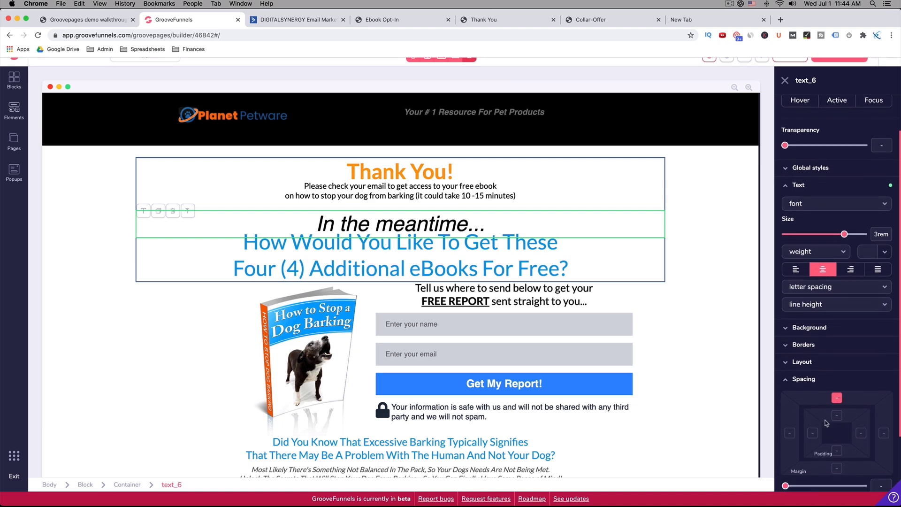
drag(786, 487, 797, 487)
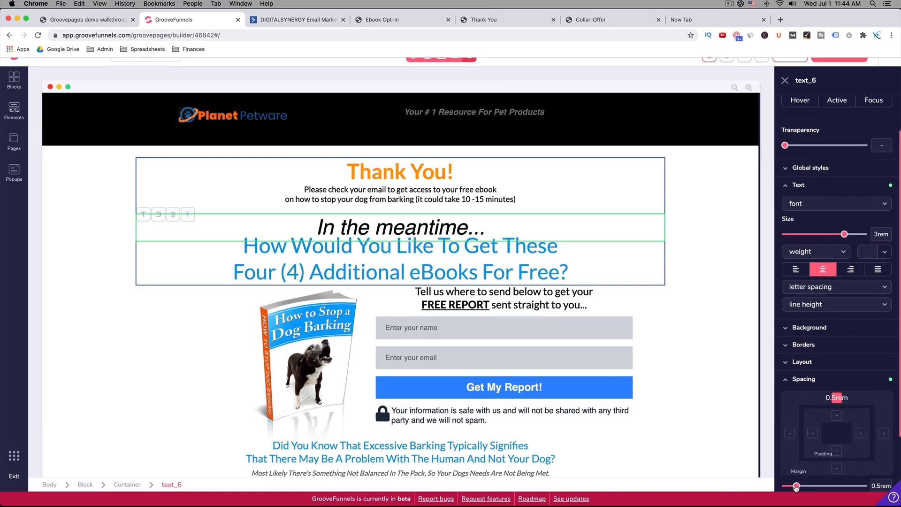
scroll(812, 482, down, 2)
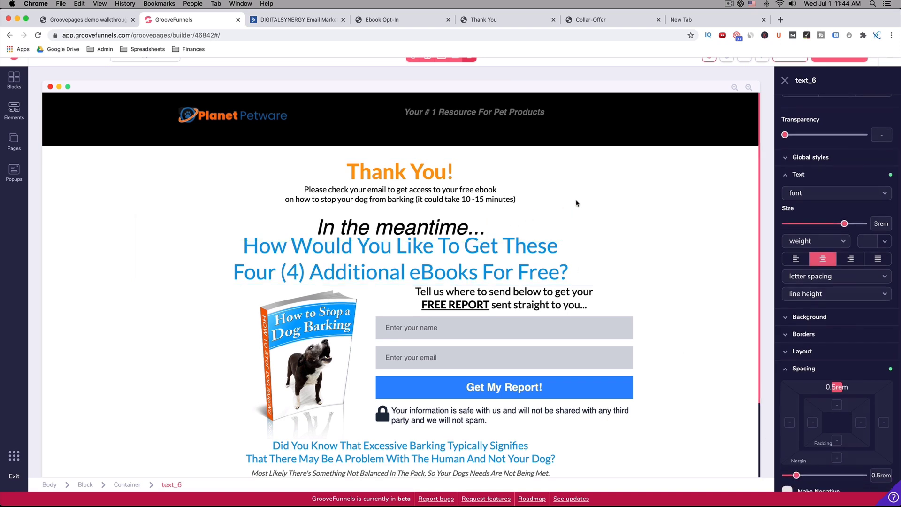
- Reduce the top margin of the "In the meantime..." line to 0.25rem
click(490, 230)
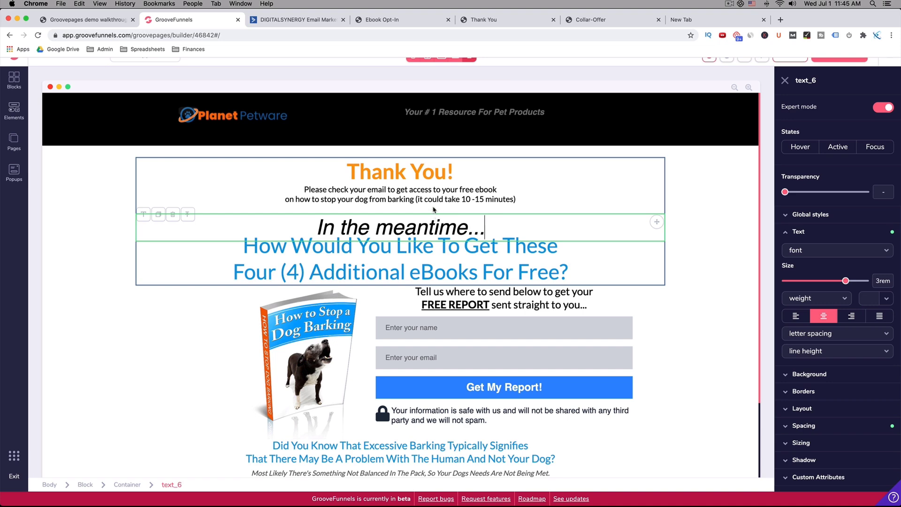
click(790, 425)
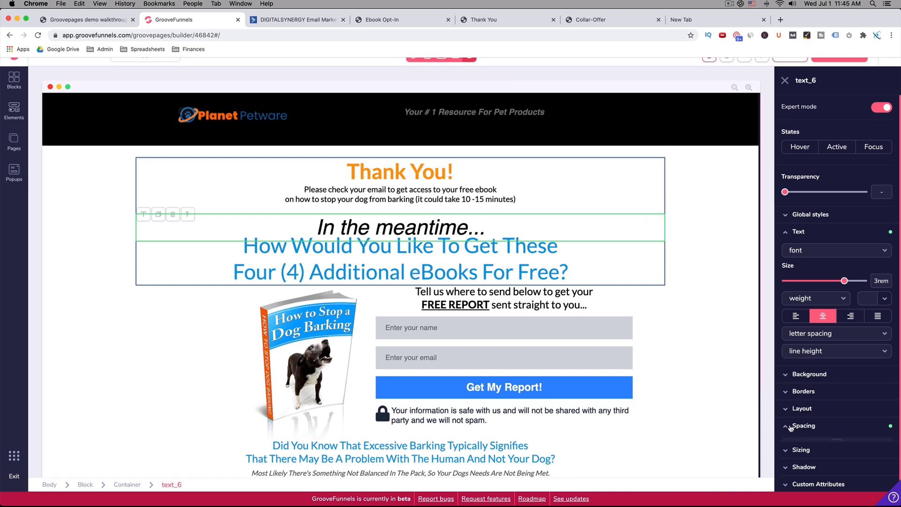
scroll(832, 449, down, 1)
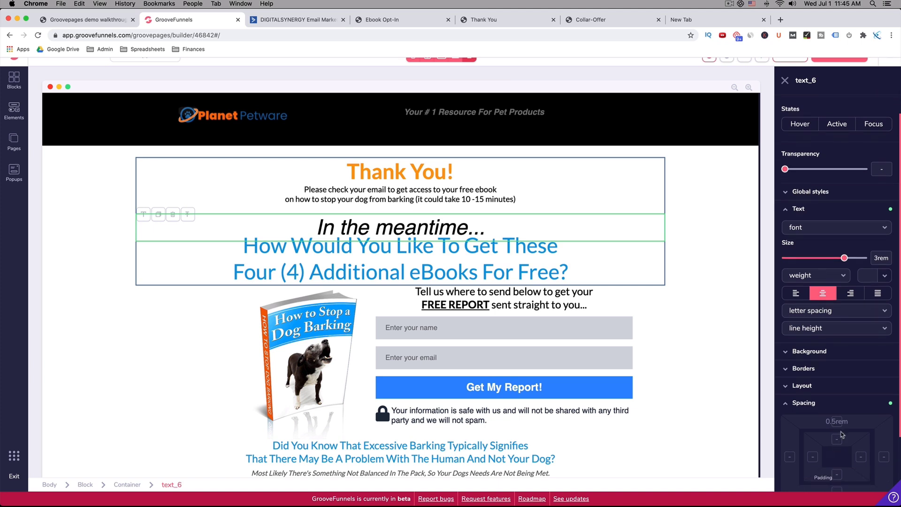
scroll(839, 426, down, 2)
scroll(838, 426, down, 4)
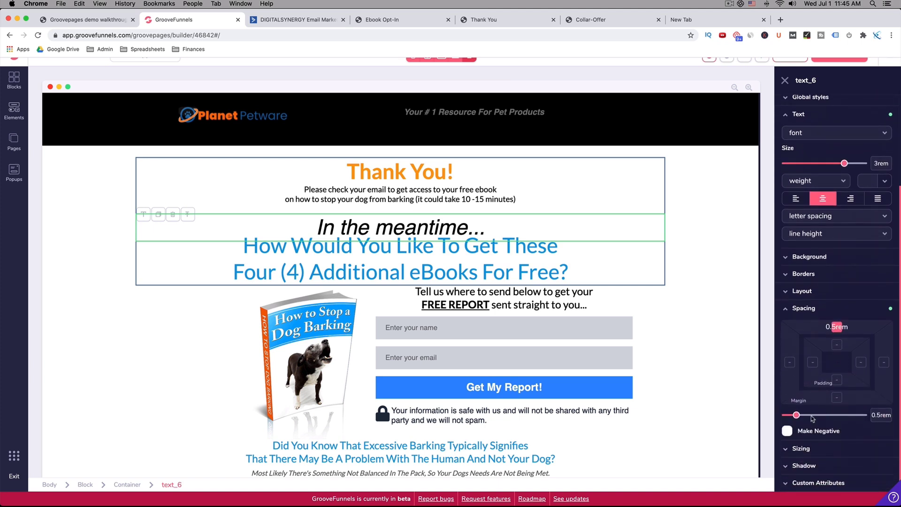
drag(797, 416, 793, 419)
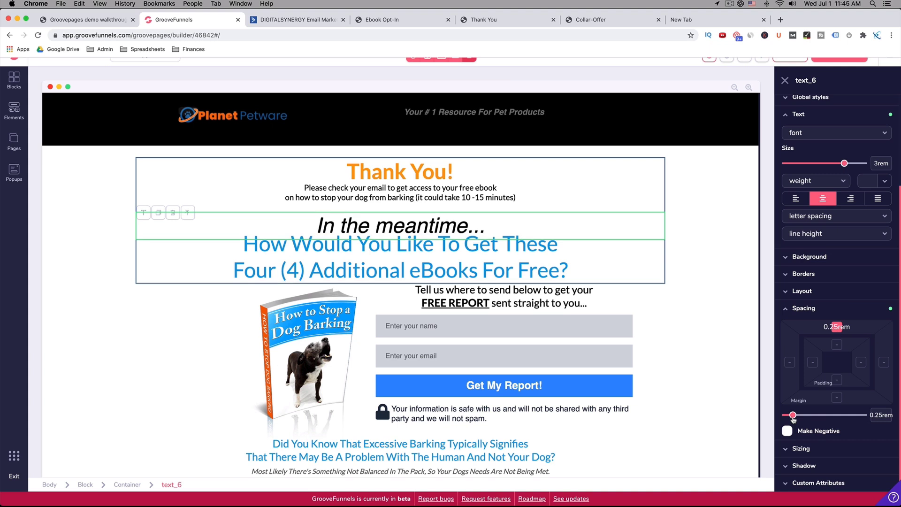
- Set the top margin of the blue eBooks heading to 6rem to separate it from the "In the meantime..." line
click(464, 264)
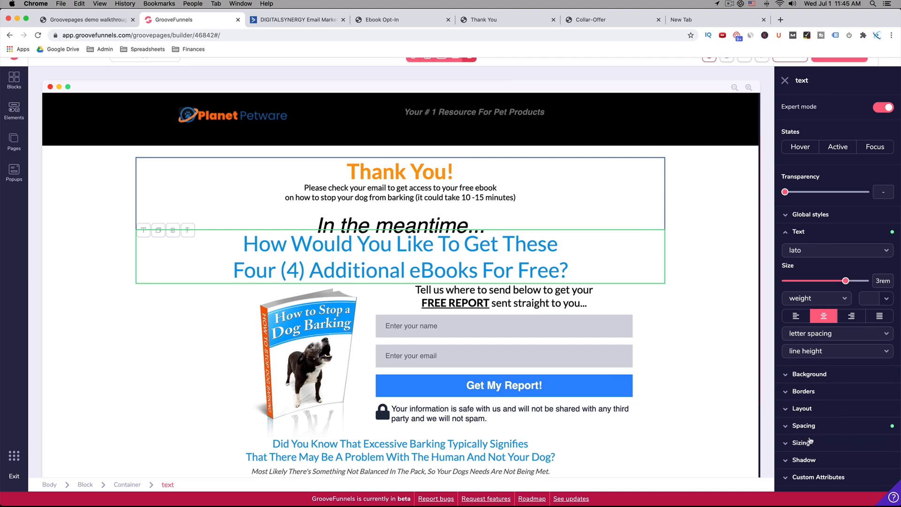
click(785, 428)
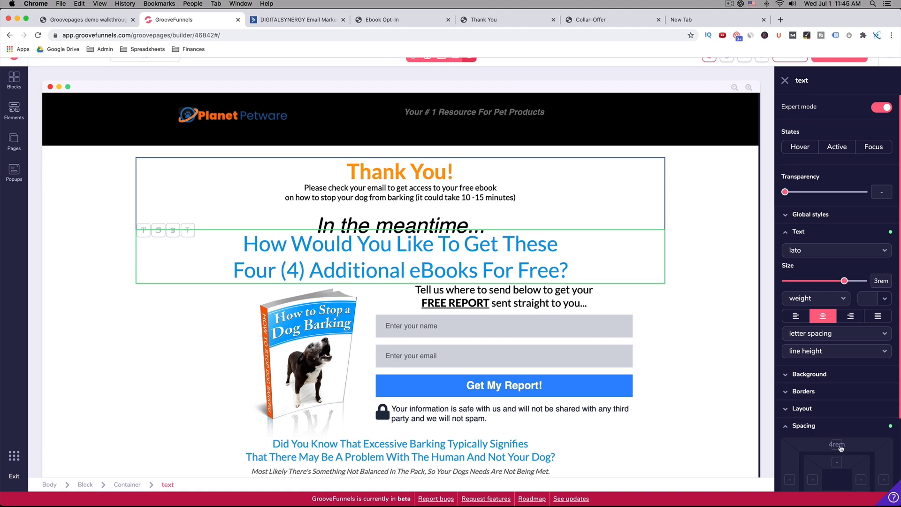
click(837, 444)
scroll(840, 441, down, 5)
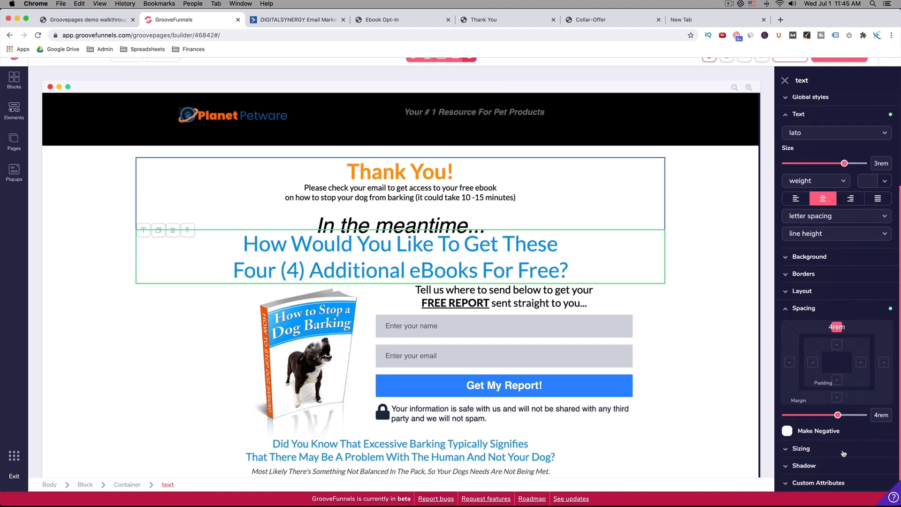
drag(838, 418, 853, 416)
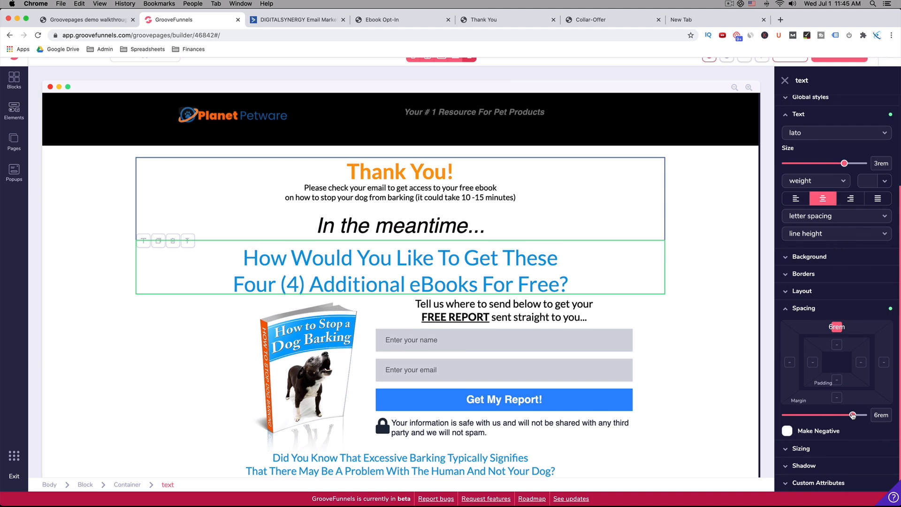
click(704, 412)
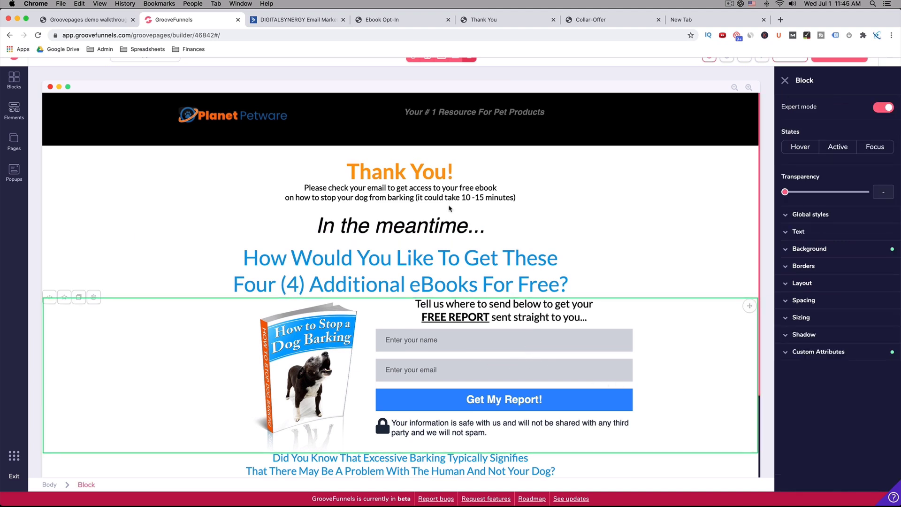
- Review the four-eBook section of the published Thank You page as the reference for the layout
click(491, 19)
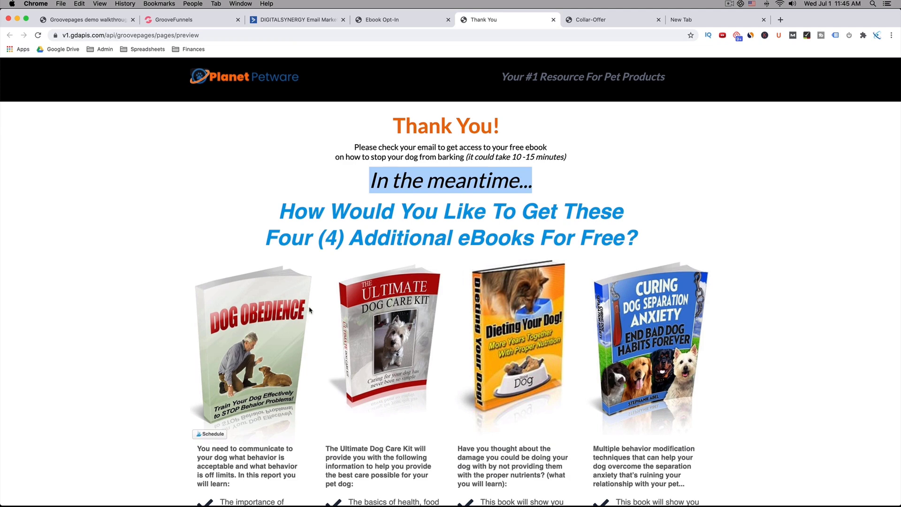
scroll(404, 310, down, 2)
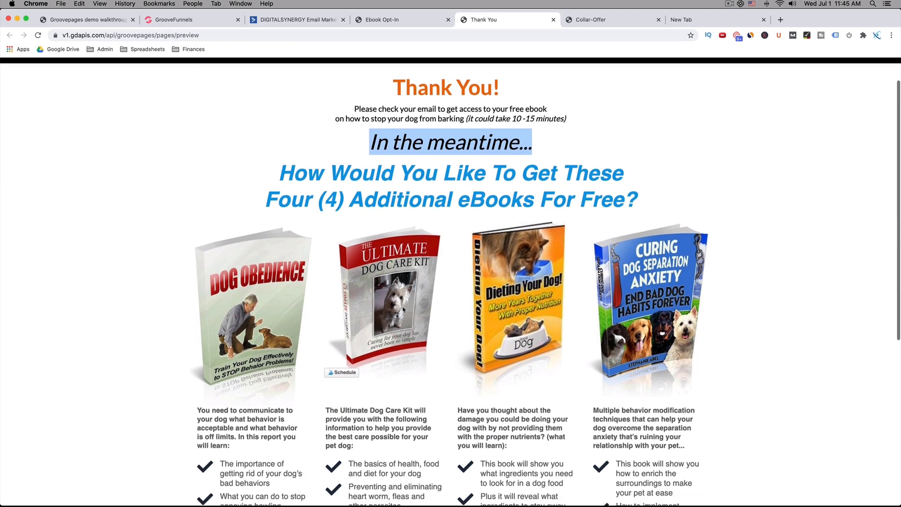
scroll(403, 310, up, 2)
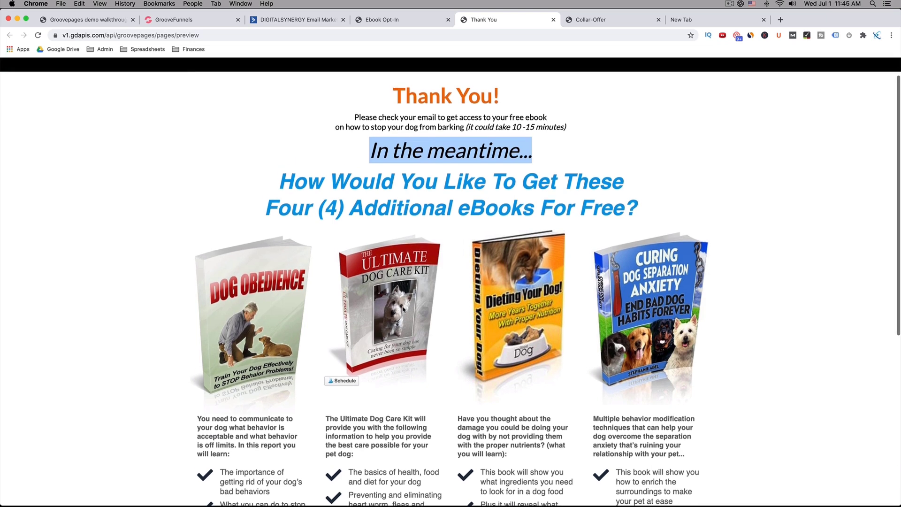
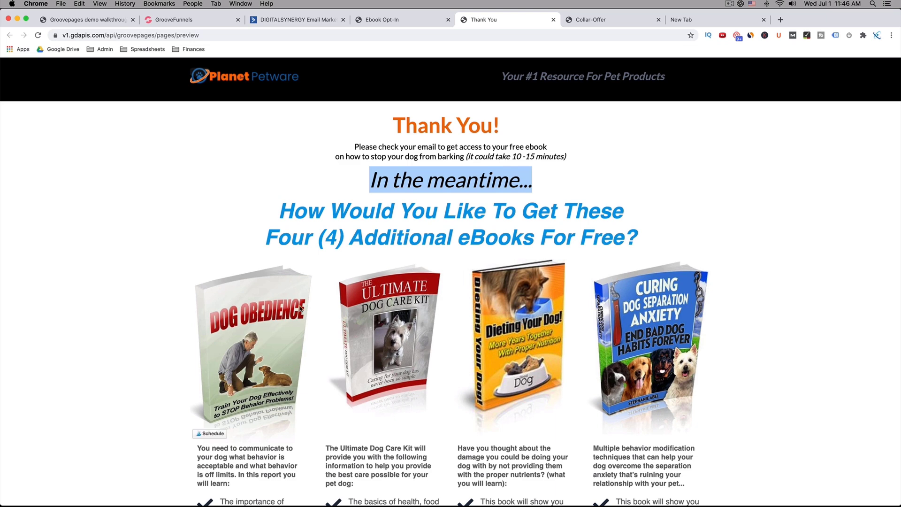
- Insert the saved four-eBook covers block from the designed blocks between the blue eBooks heading and the opt-in form block
click(191, 21)
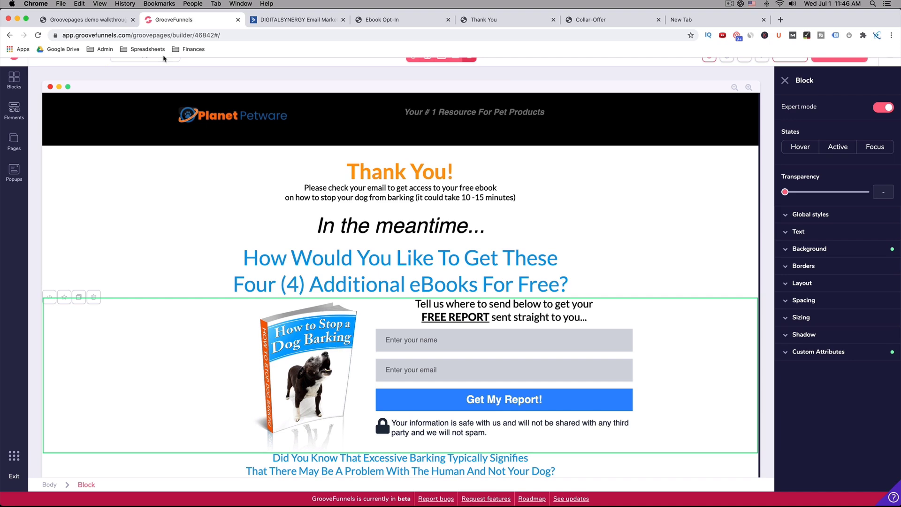
click(15, 78)
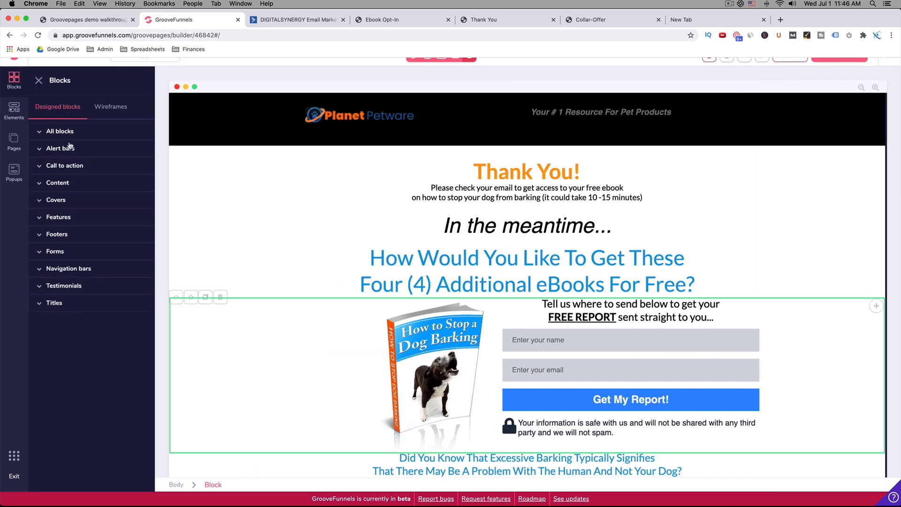
click(58, 132)
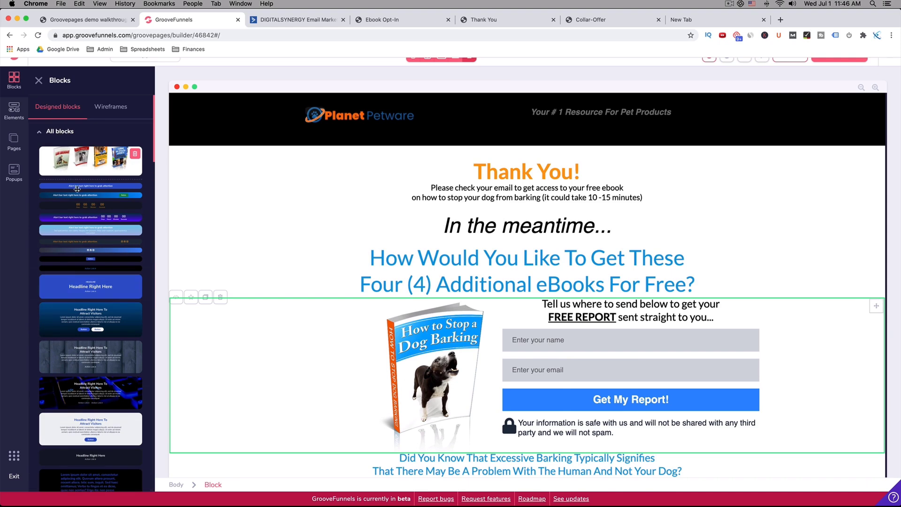
scroll(87, 203, down, 5)
scroll(87, 204, up, 5)
scroll(87, 204, down, 1)
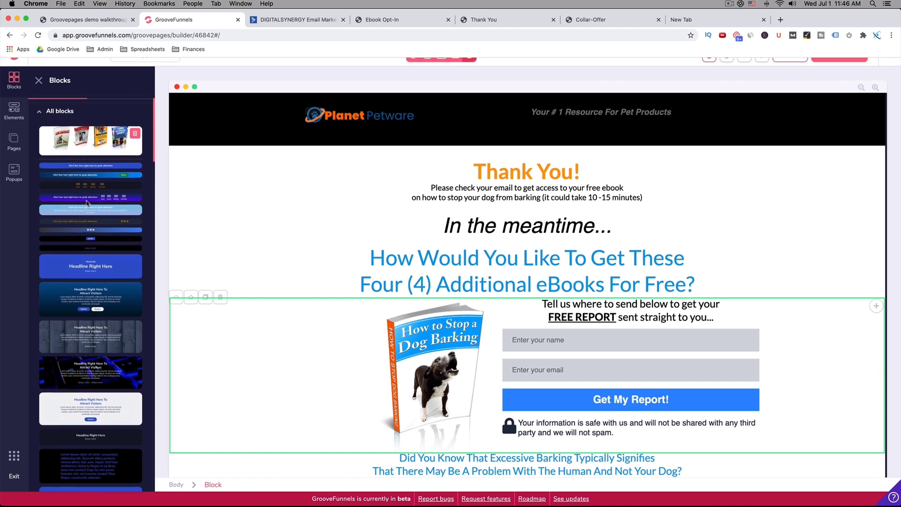
scroll(86, 204, up, 1)
scroll(87, 203, up, 1)
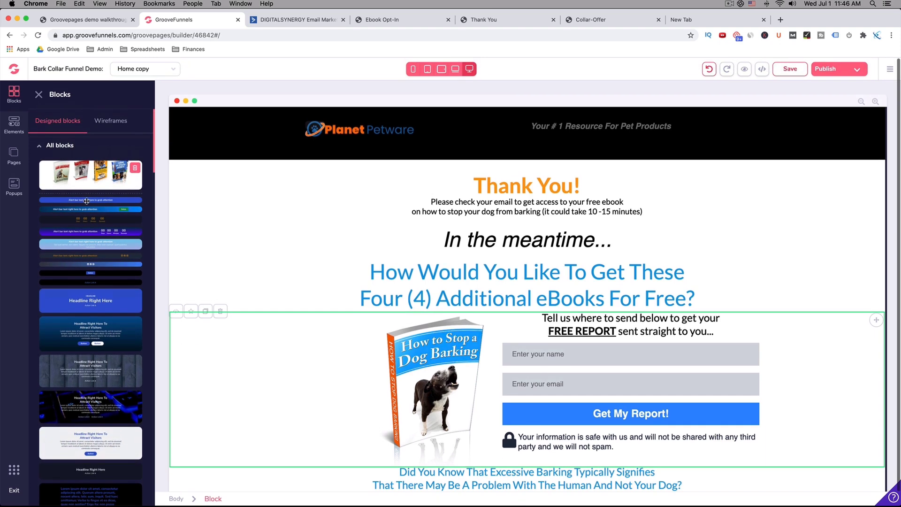
click(489, 21)
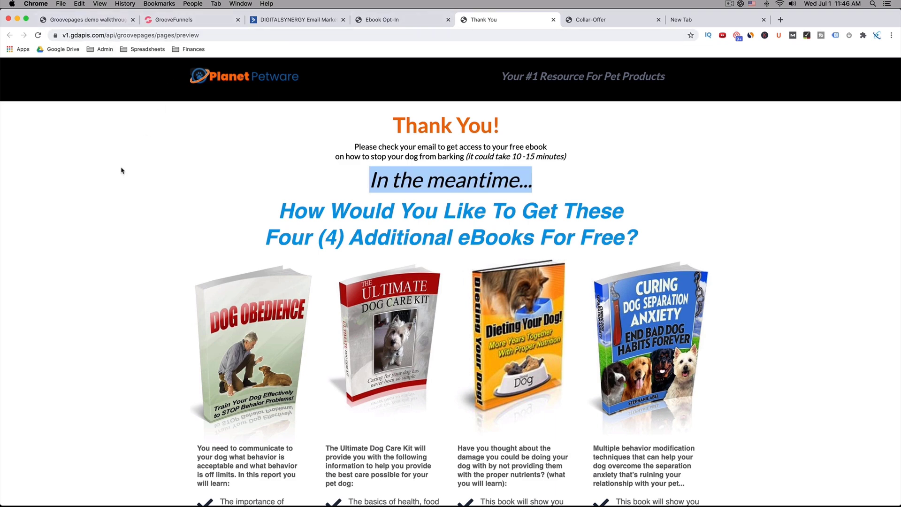
click(164, 20)
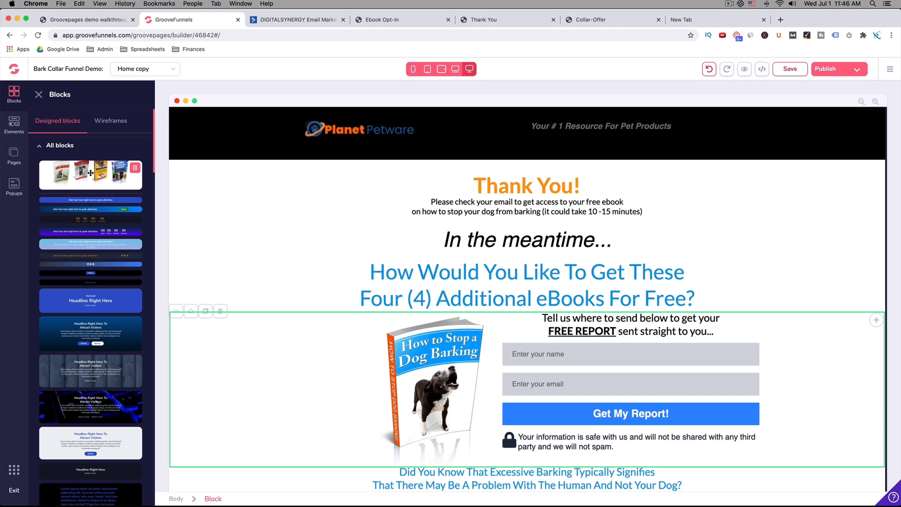
drag(91, 172, 297, 336)
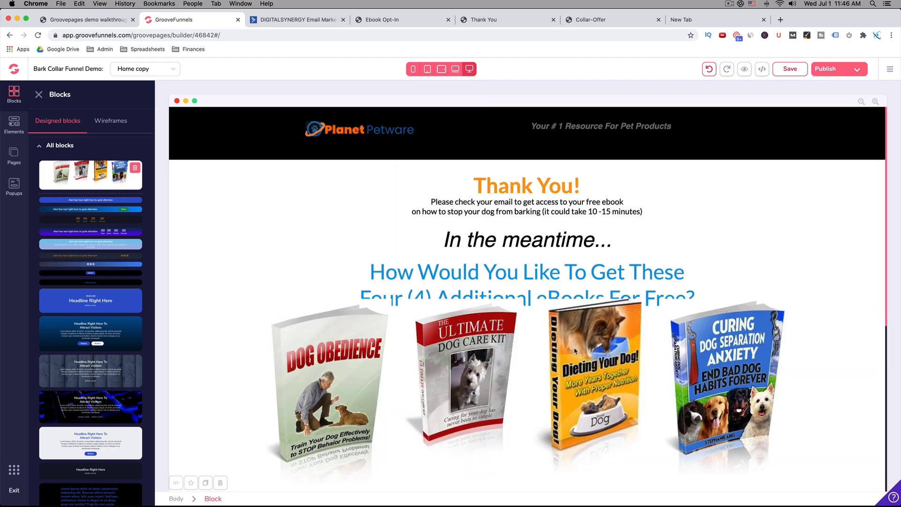
- Remove the negative top margin from the four-eBook covers block to move it down off the blue heading
click(574, 351)
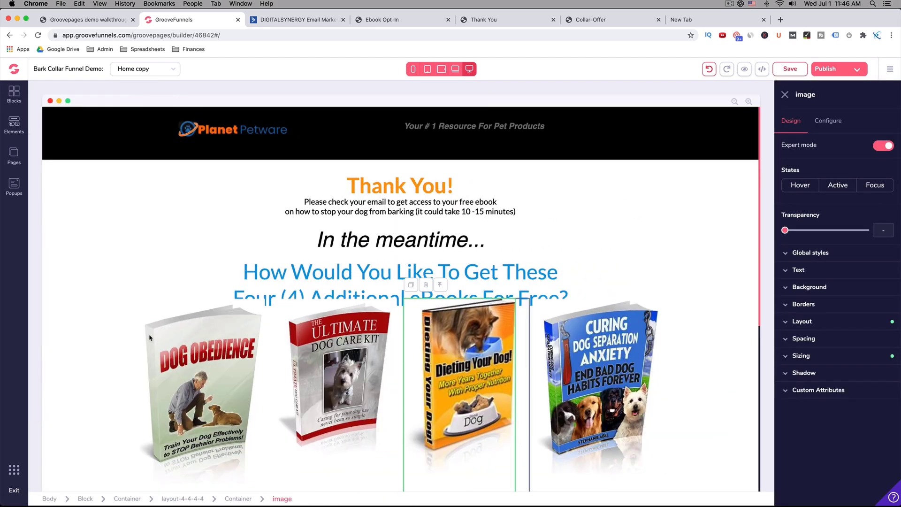
click(150, 337)
click(103, 337)
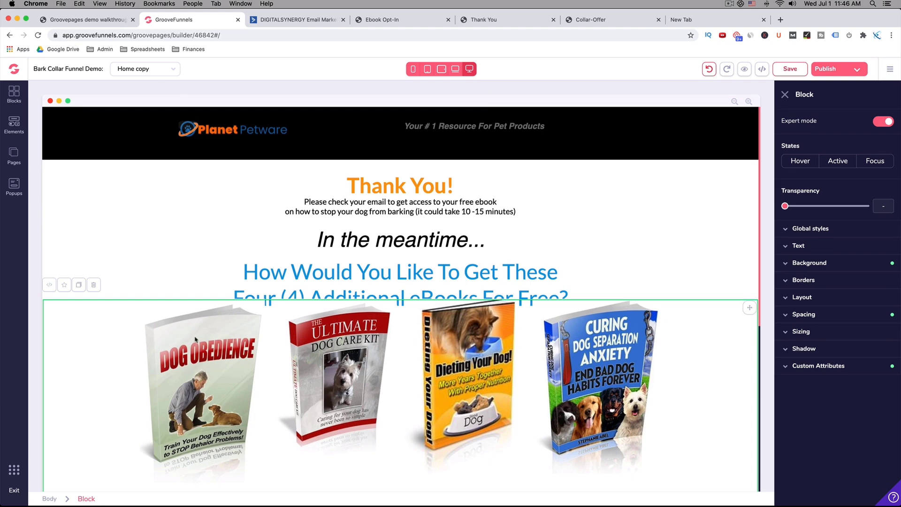
scroll(196, 340, down, 2)
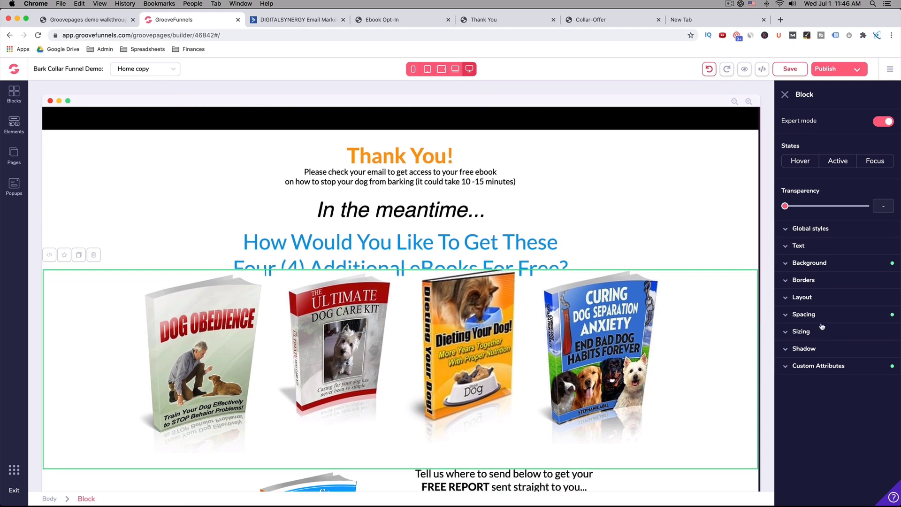
click(786, 314)
click(837, 333)
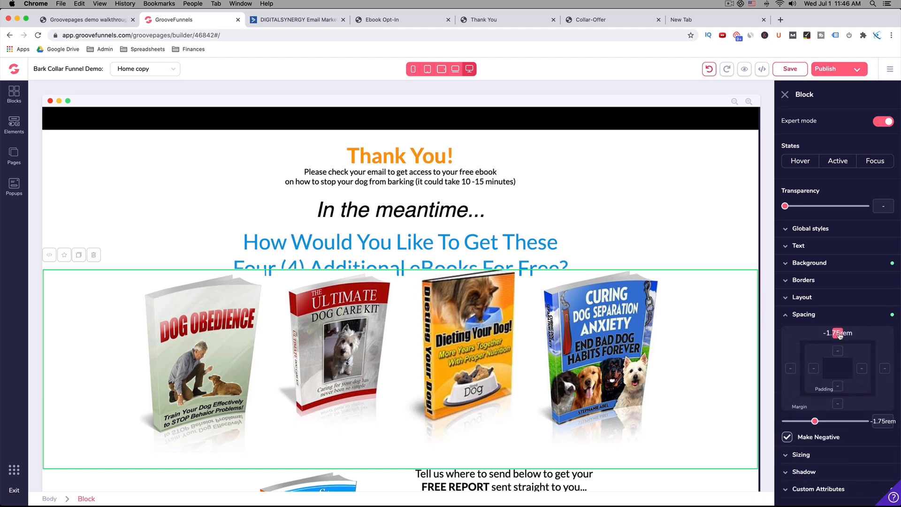
drag(816, 421, 772, 423)
scroll(819, 416, down, 2)
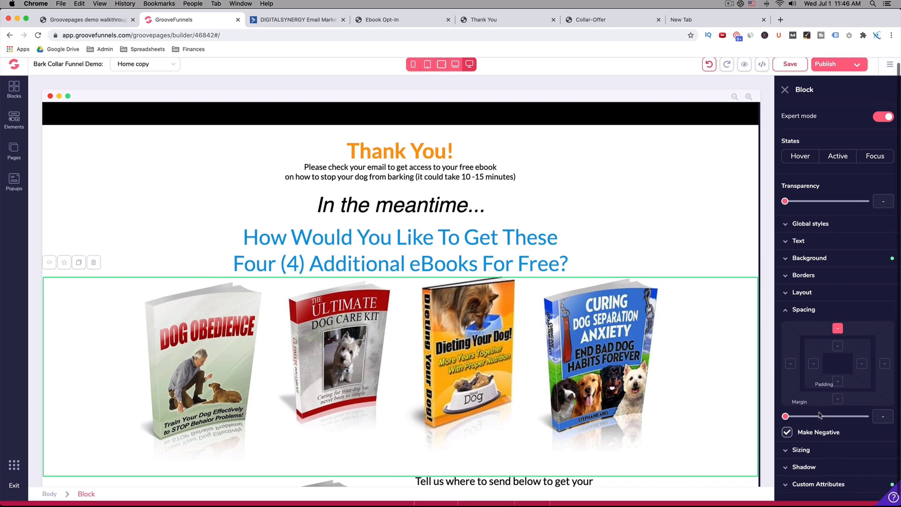
- Inspect the placed eBook covers and examine the descriptions, checkmark lists and button beneath them on the published Thank You page
scroll(612, 355, down, 3)
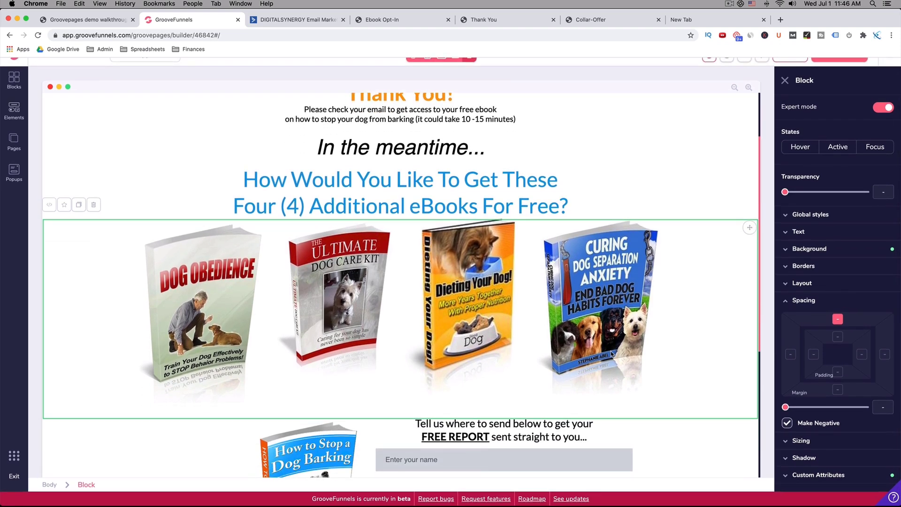
click(611, 355)
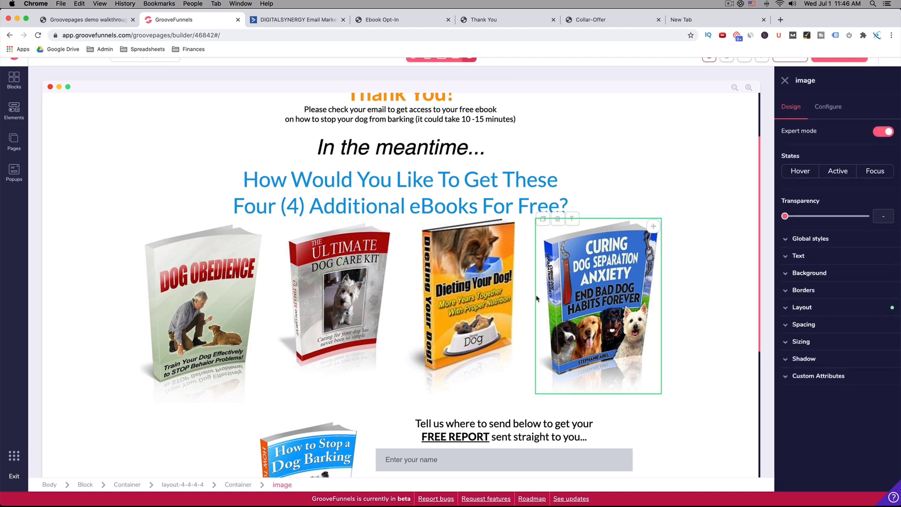
click(239, 301)
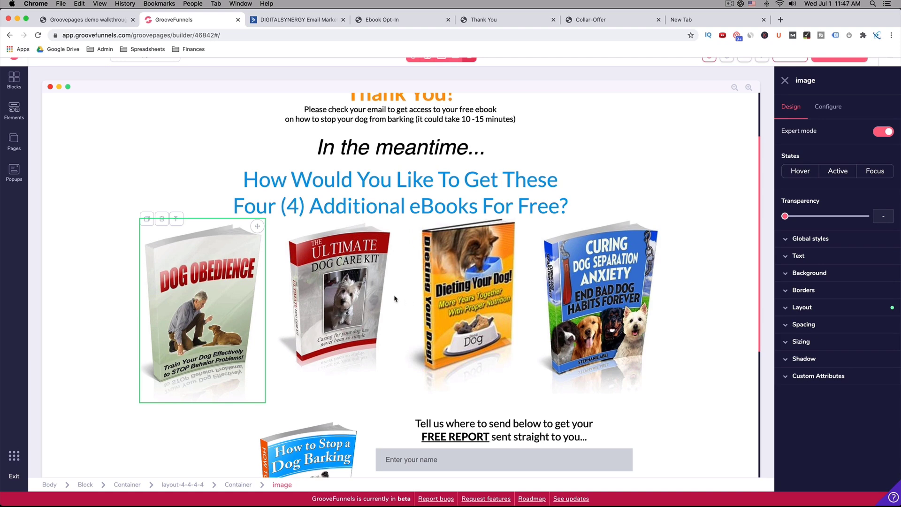
scroll(396, 299, up, 3)
click(493, 21)
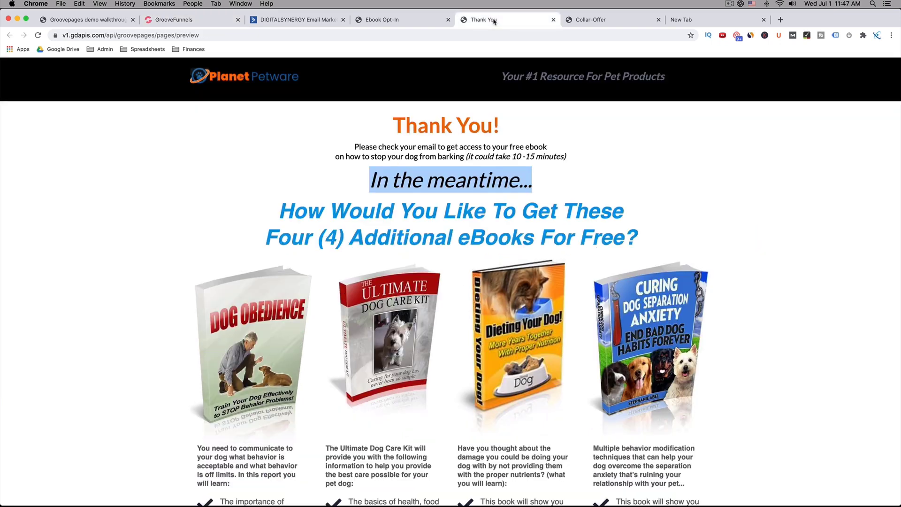
scroll(469, 258, down, 3)
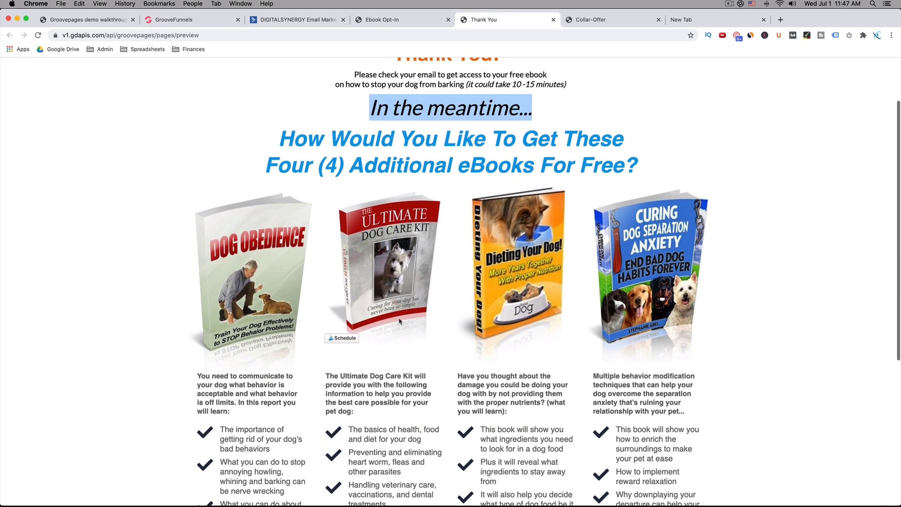
scroll(347, 346, down, 1)
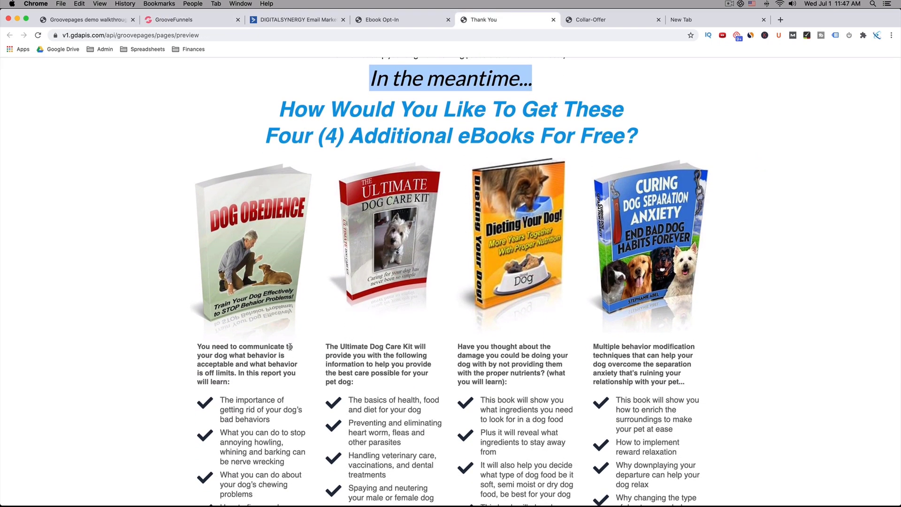
scroll(252, 355, down, 6)
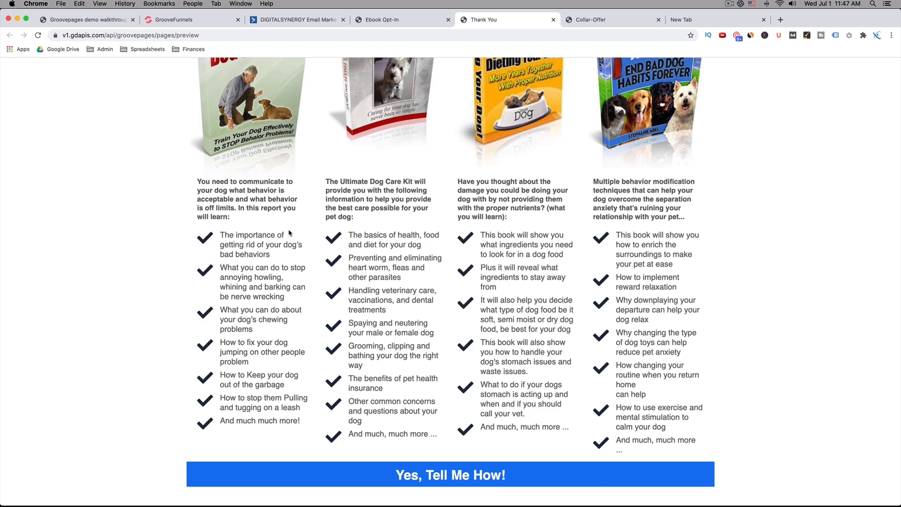
scroll(289, 233, up, 1)
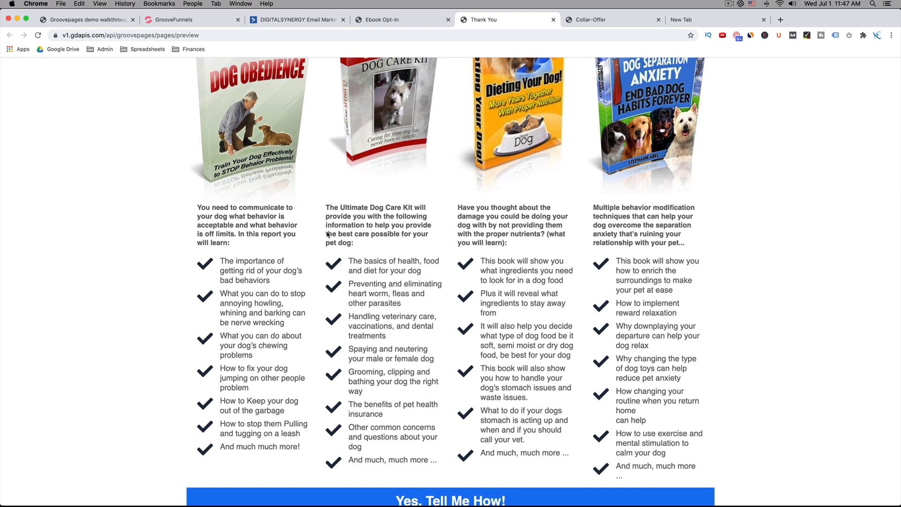
scroll(329, 234, up, 1)
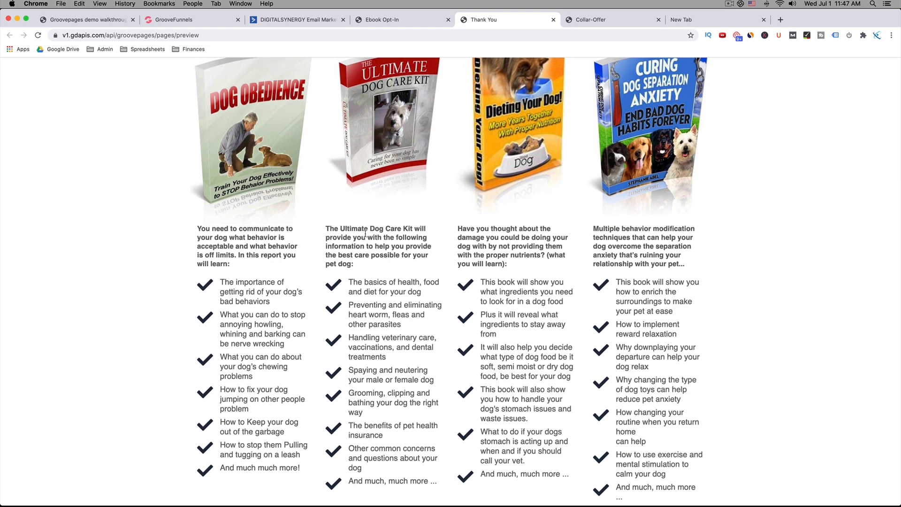
scroll(382, 249, up, 8)
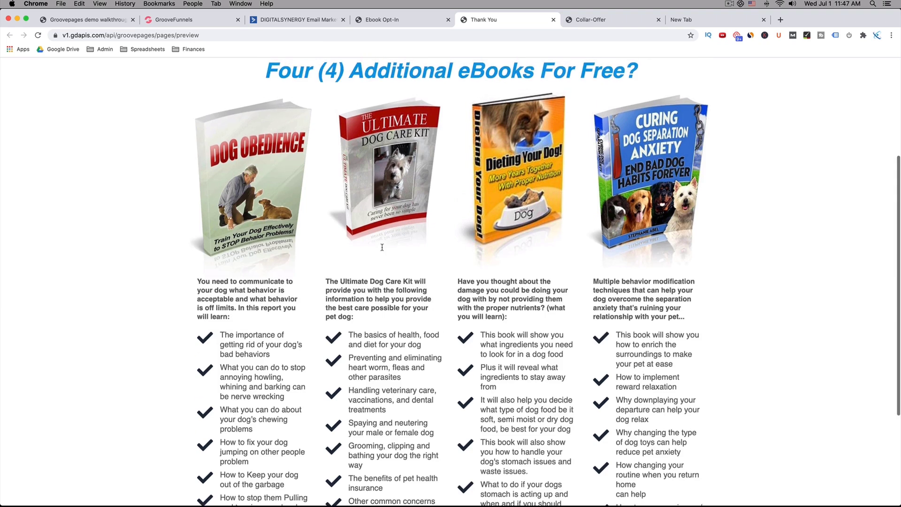
scroll(382, 250, down, 5)
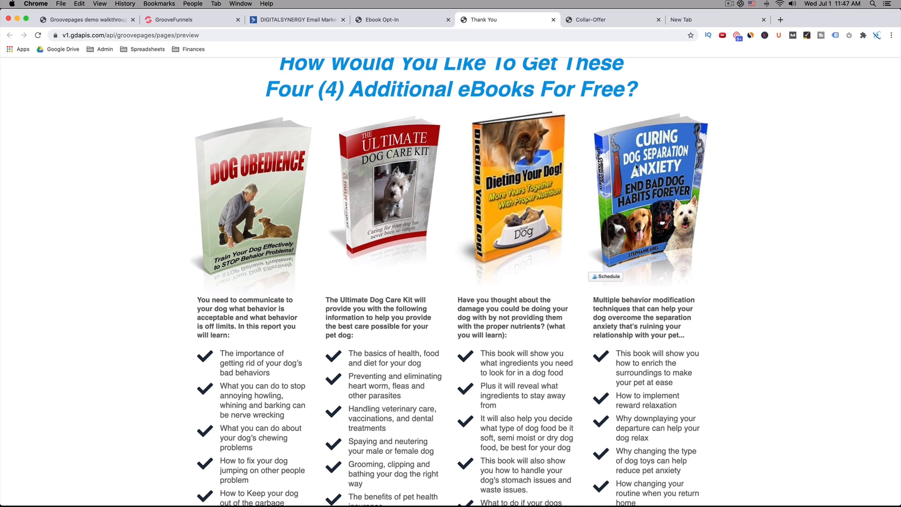
- Return to the page builder and look through all designed blocks for a layout suited to the eBook descriptions and checkmark lists
click(174, 20)
click(14, 80)
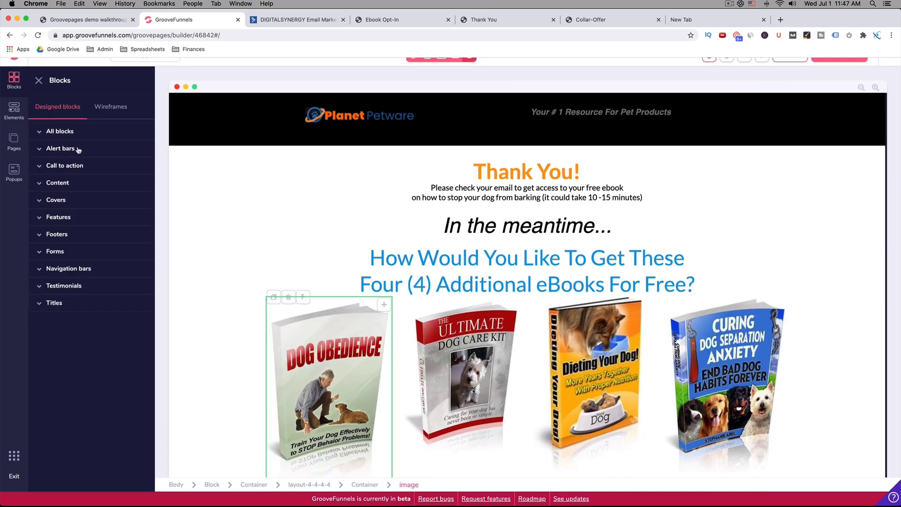
click(61, 132)
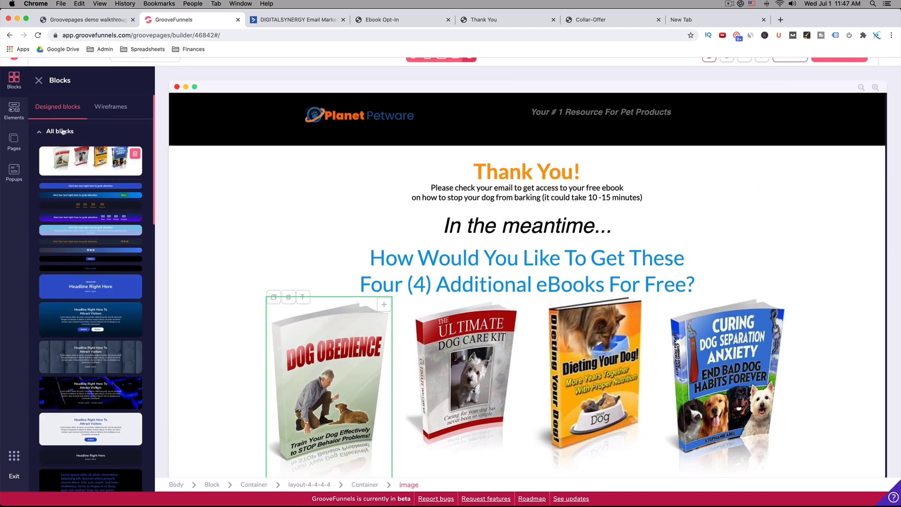
scroll(73, 197, down, 3)
scroll(72, 197, down, 15)
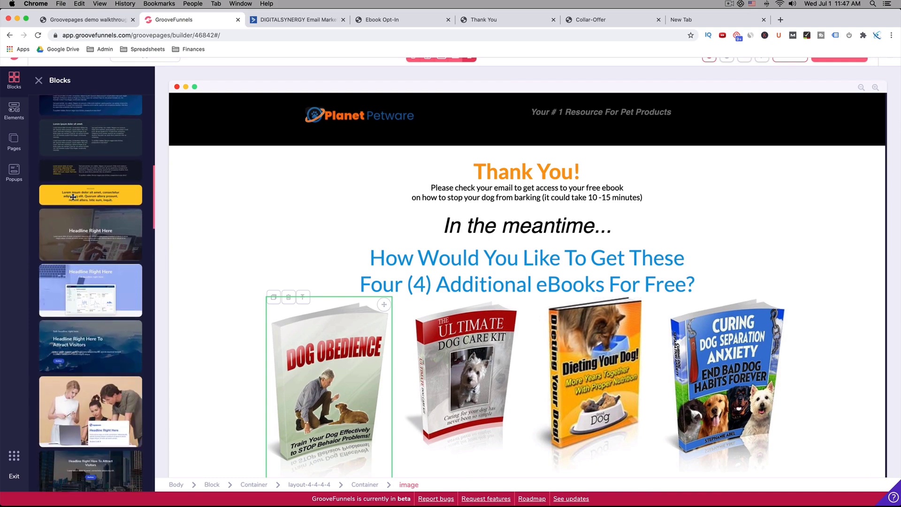
scroll(73, 197, down, 20)
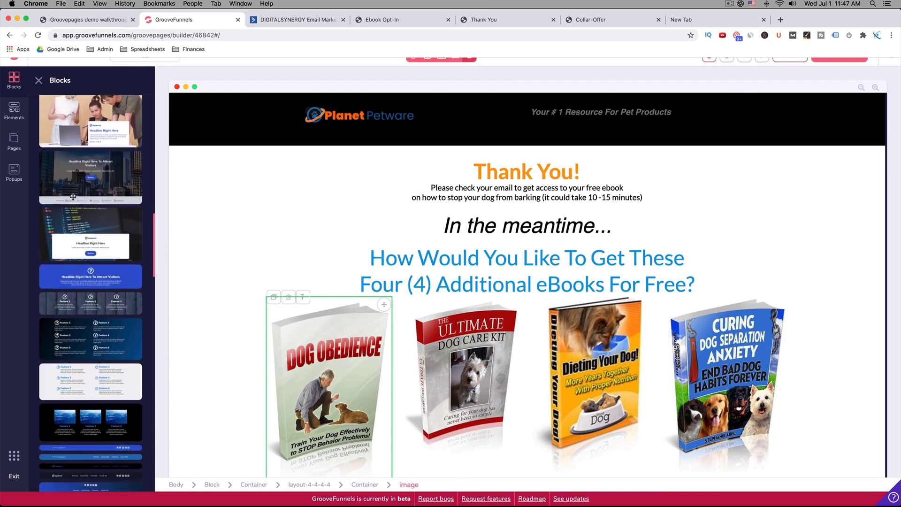
scroll(72, 197, up, 1)
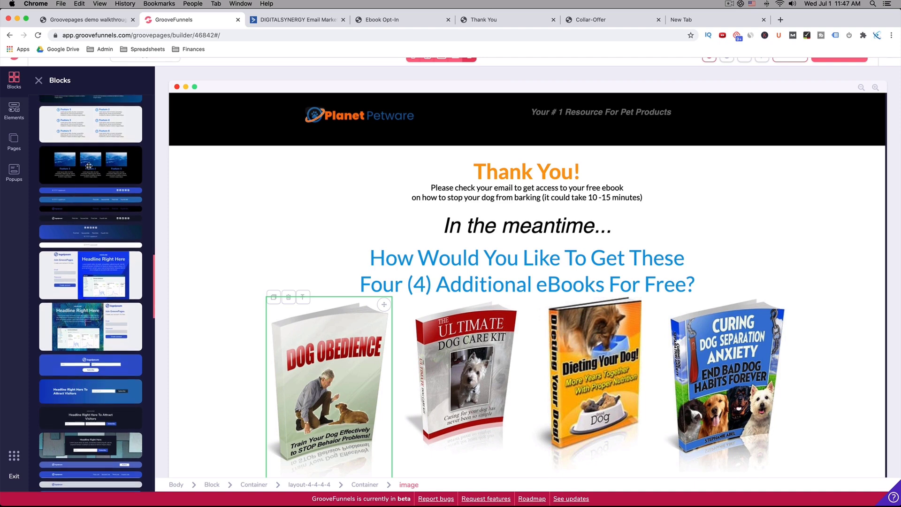
scroll(115, 166, down, 1)
scroll(115, 167, down, 2)
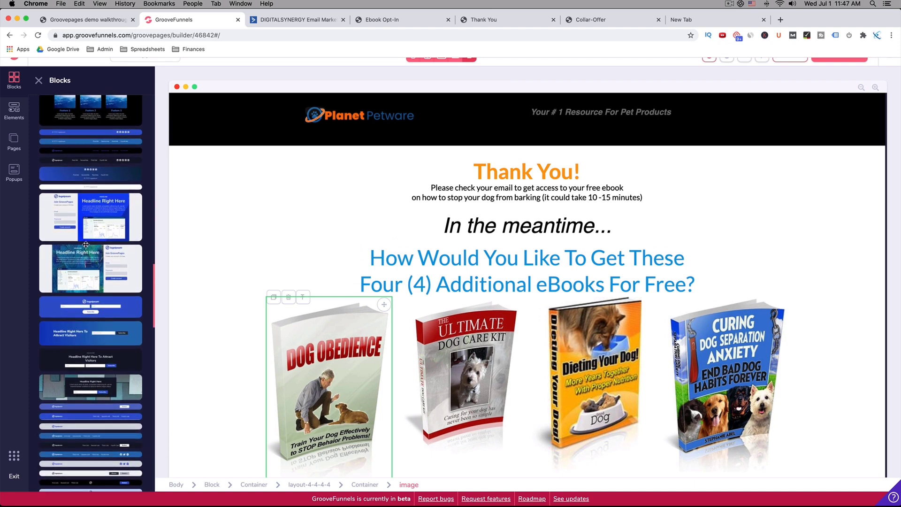
scroll(88, 220, down, 8)
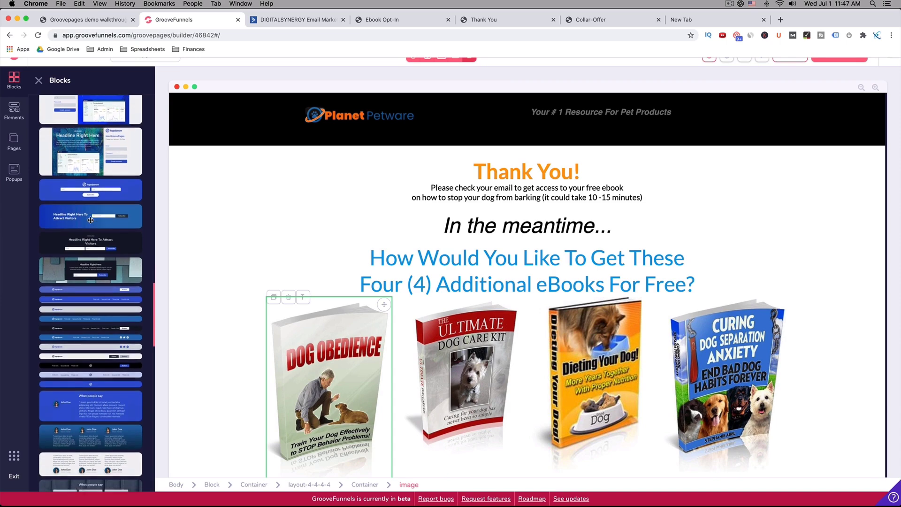
scroll(91, 219, down, 2)
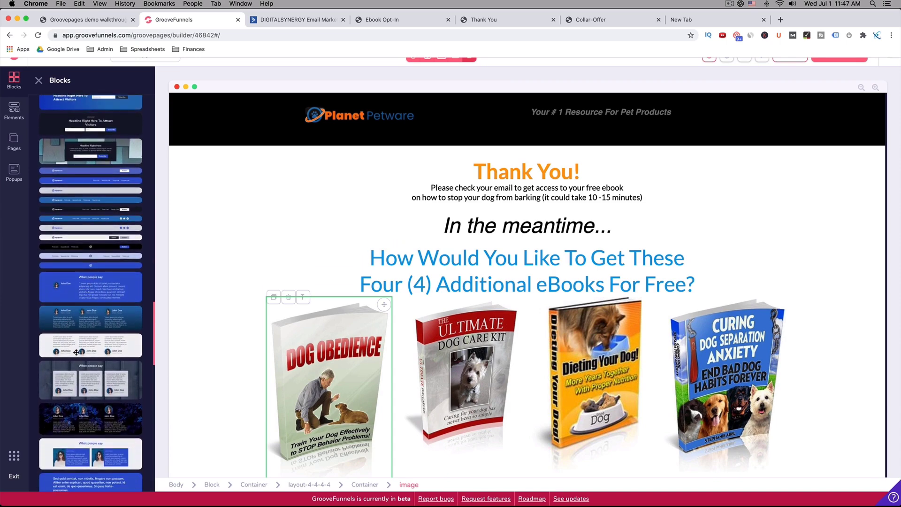
scroll(91, 376, down, 1)
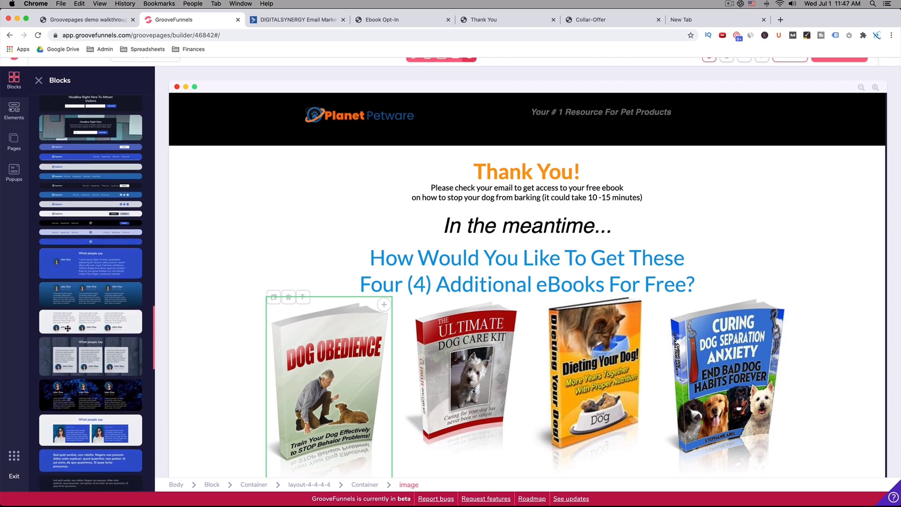
scroll(82, 327, down, 13)
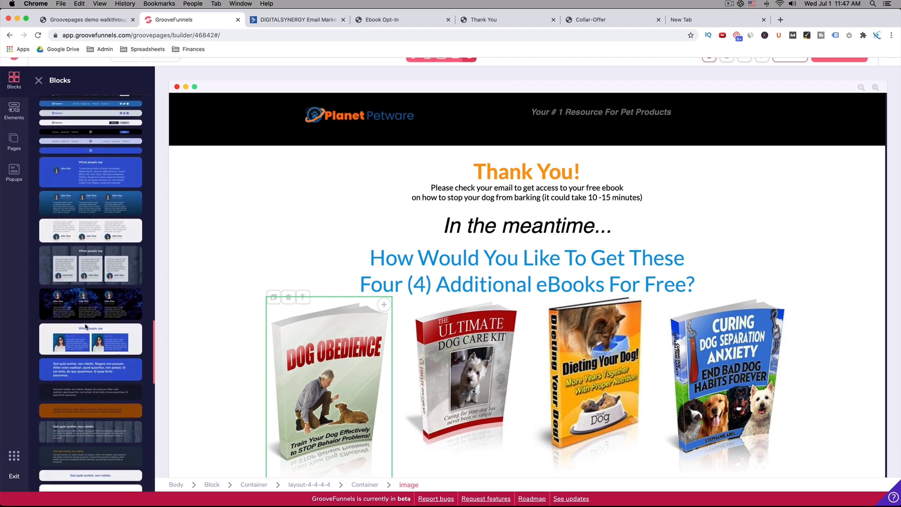
scroll(85, 324, down, 12)
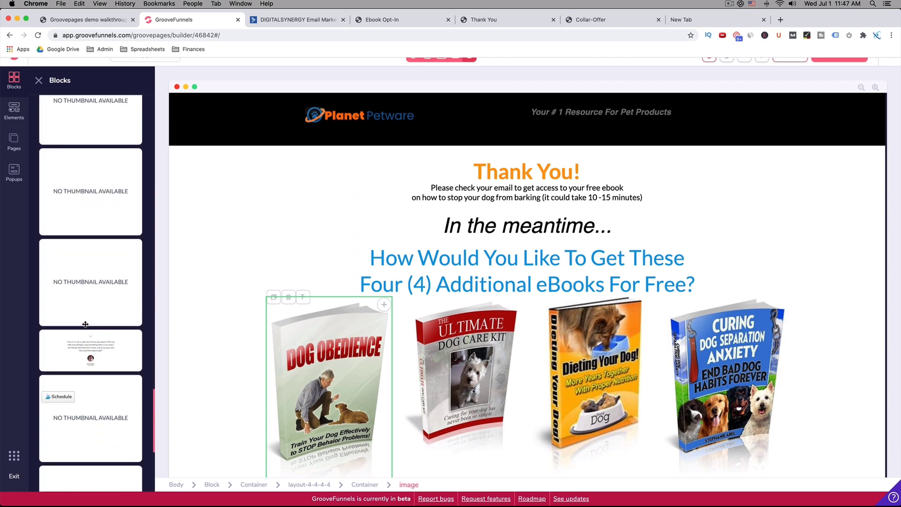
scroll(85, 323, down, 5)
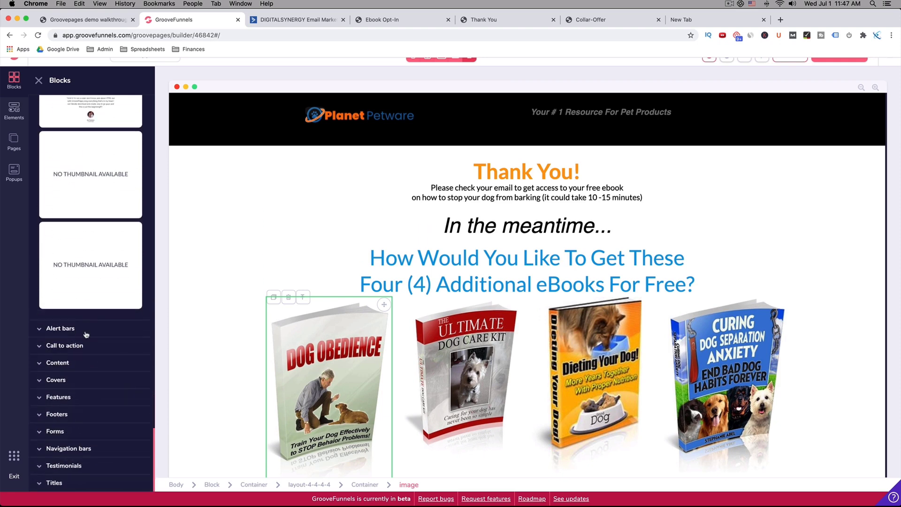
- Examine the Alert bars, Content, Features and Testimonials designed blocks for a multi-column text layout to place under the eBook covers
click(42, 329)
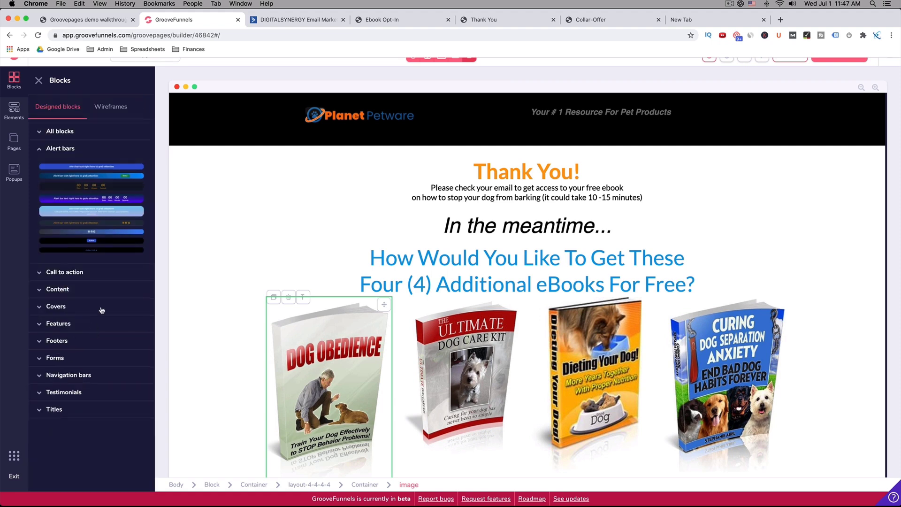
scroll(86, 224, up, 2)
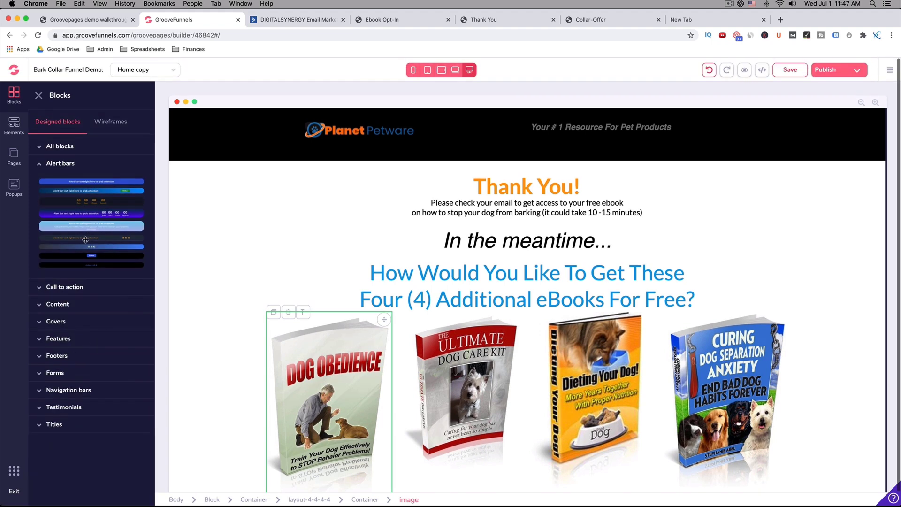
click(42, 305)
scroll(68, 302, down, 2)
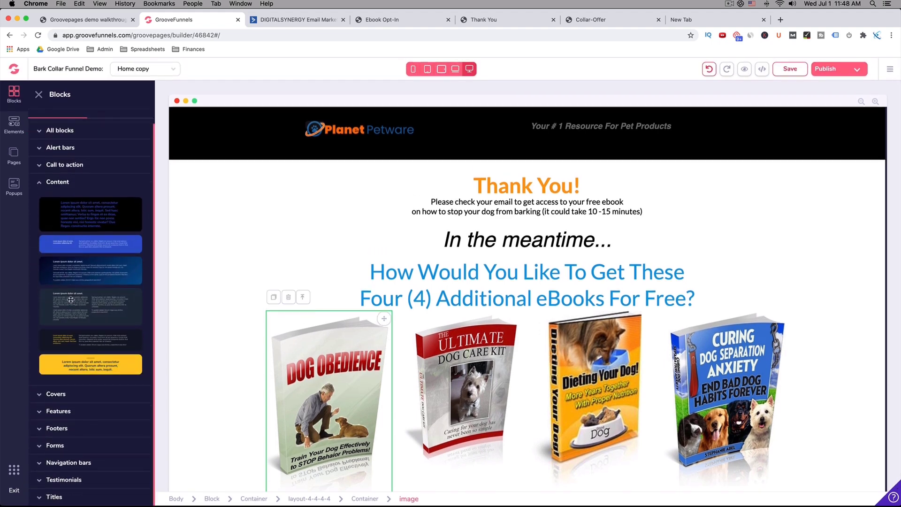
click(43, 413)
scroll(96, 413, down, 2)
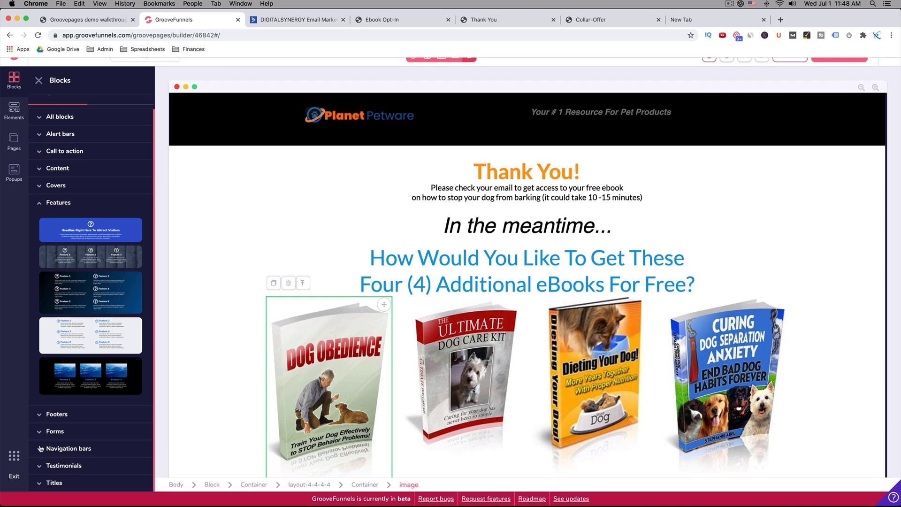
scroll(69, 433, down, 1)
click(41, 466)
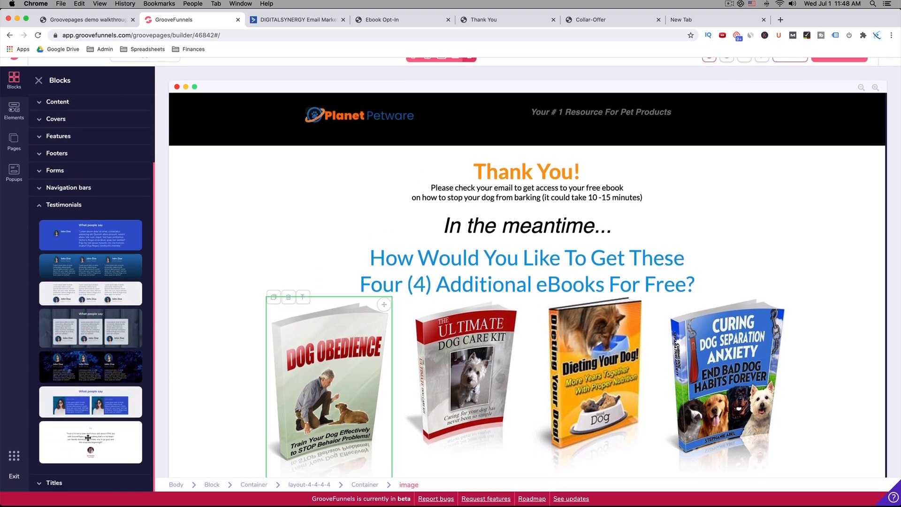
scroll(88, 375, up, 3)
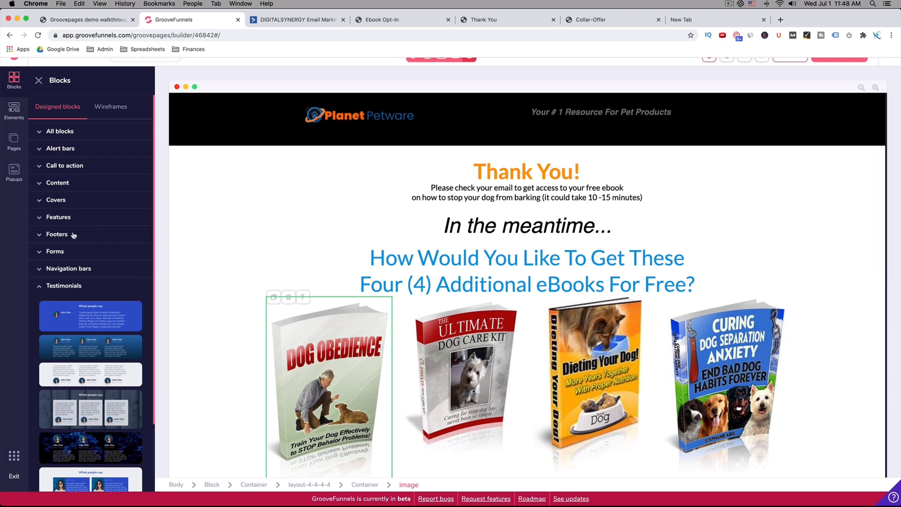
click(41, 220)
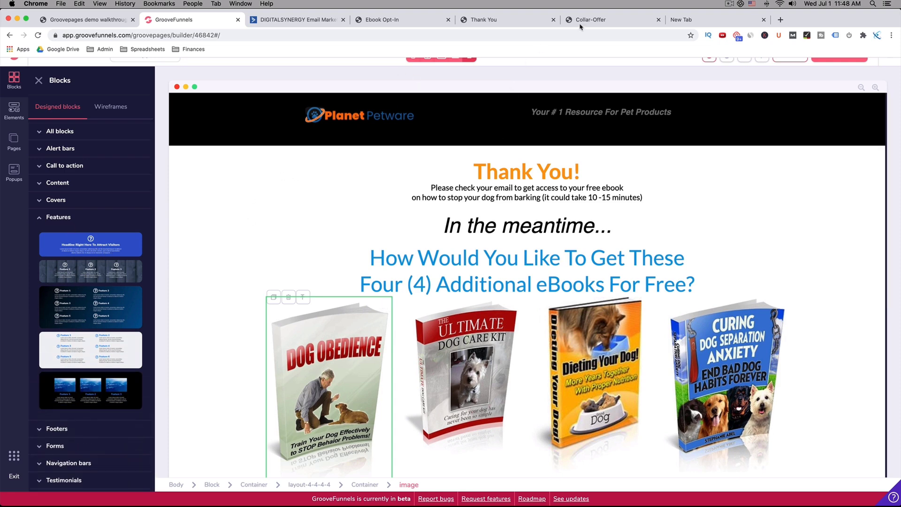
- Compare the four eBook columns on the published Thank You page with the builder's Features, Content and Alert bars blocks
click(503, 22)
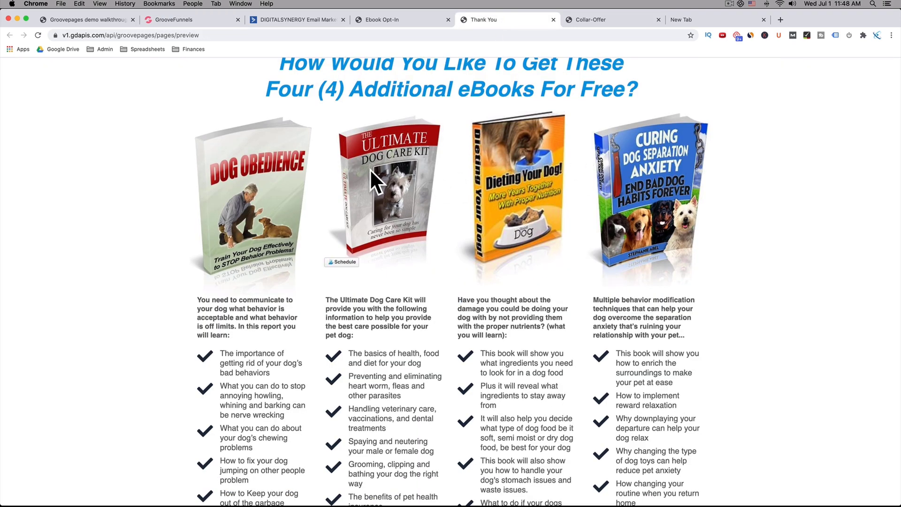
click(183, 22)
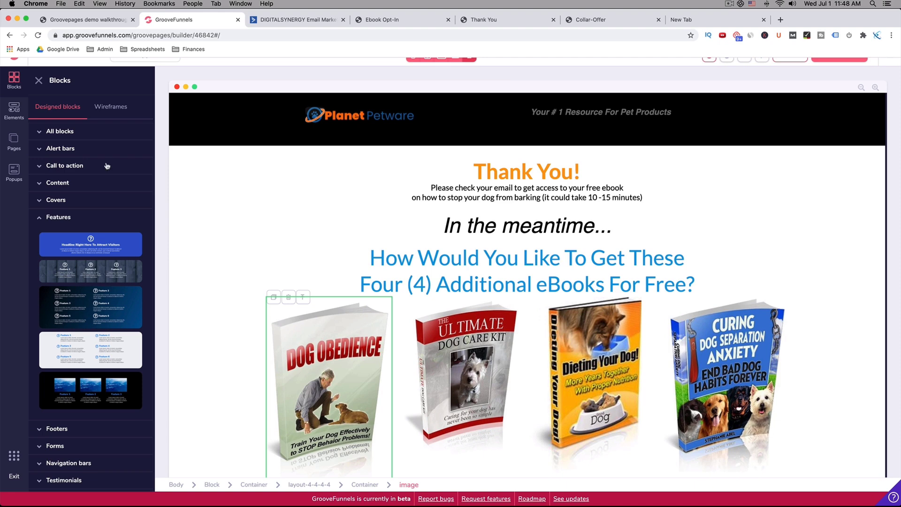
scroll(91, 278, up, 1)
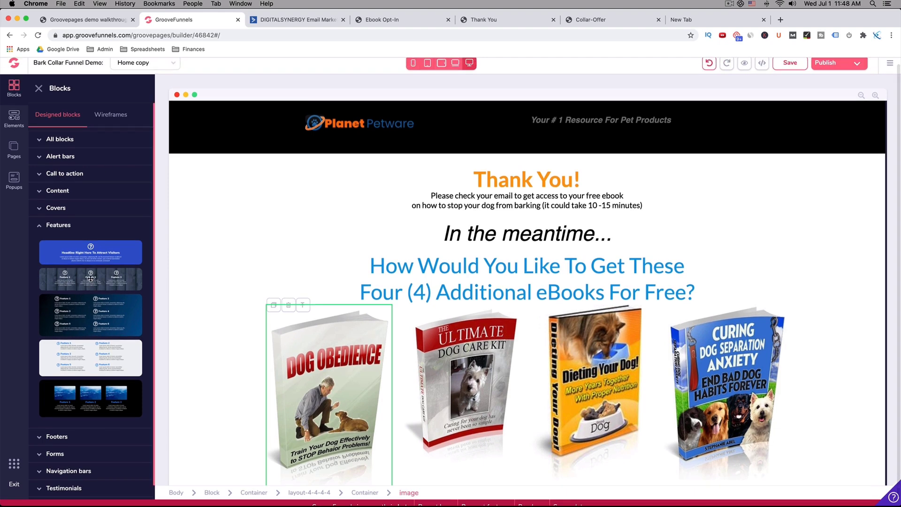
scroll(91, 282, up, 1)
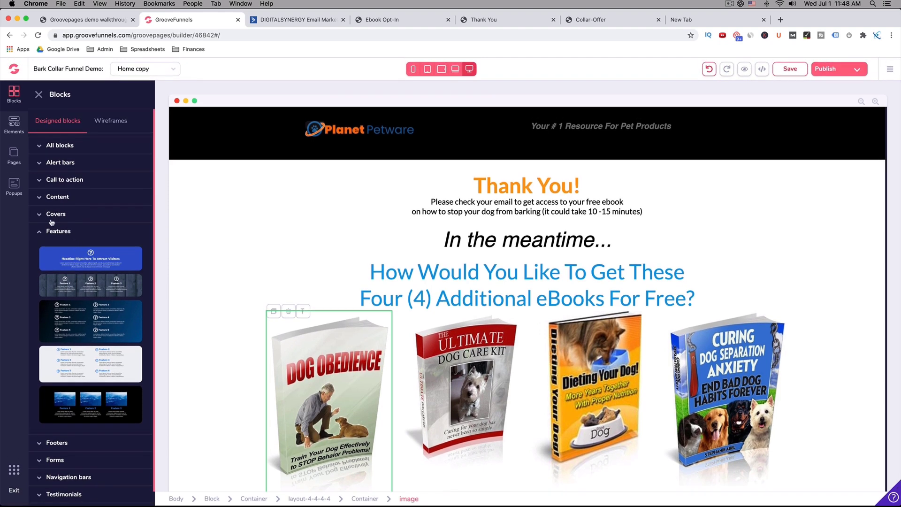
click(42, 197)
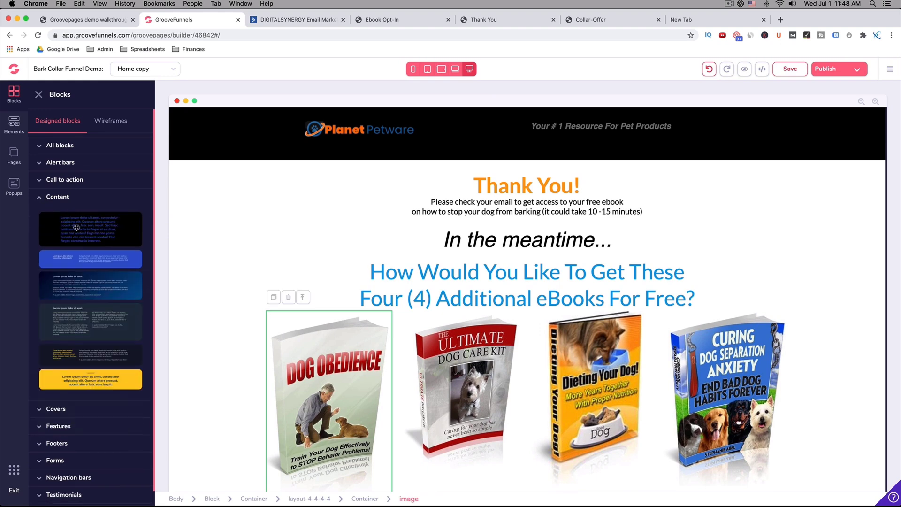
click(41, 163)
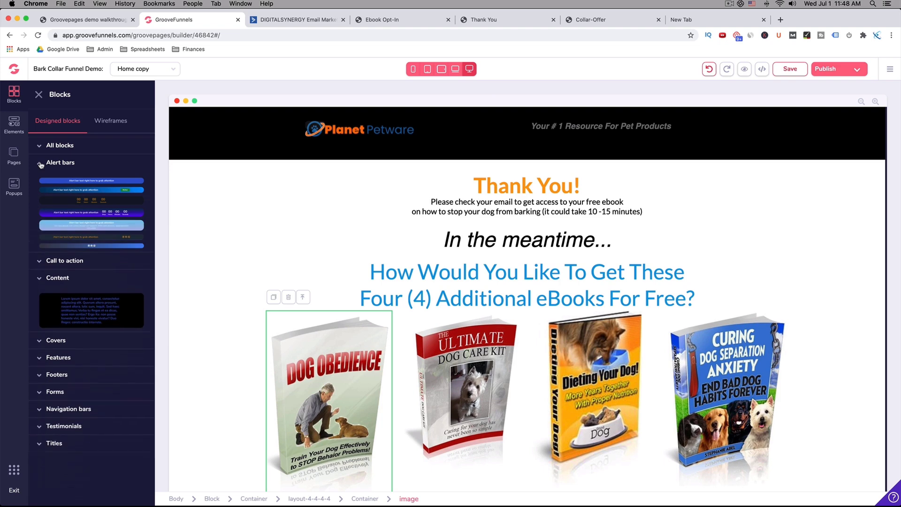
- Look through all designed blocks again and the wireframe blocks for a usable column layout, and check the covers section on the page
click(39, 147)
scroll(66, 173, down, 10)
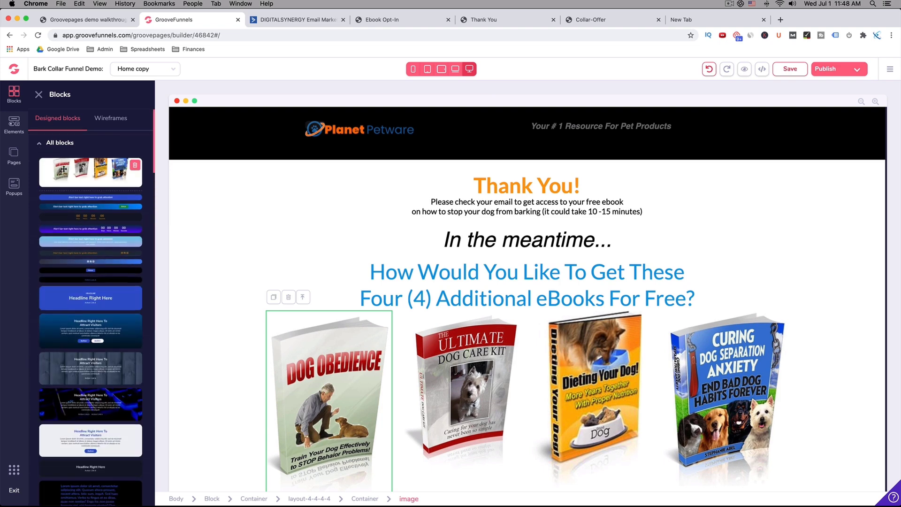
scroll(66, 172, down, 9)
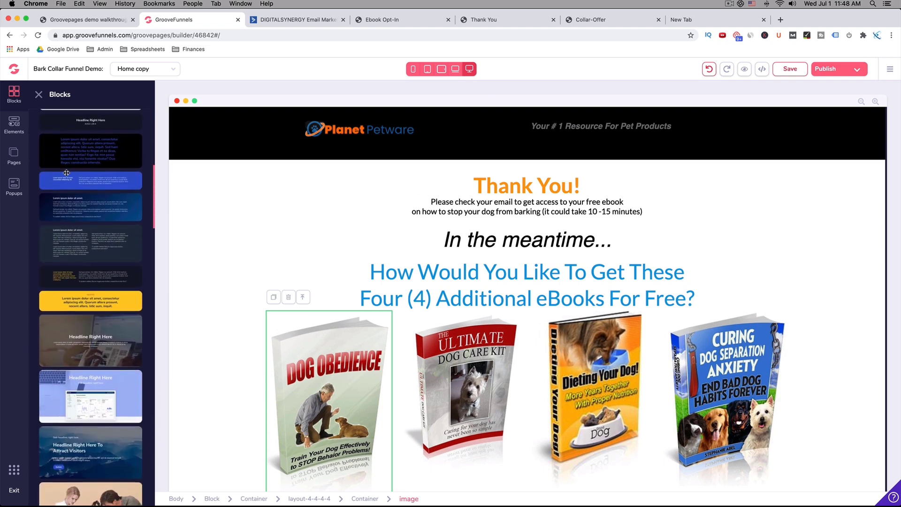
scroll(67, 172, down, 7)
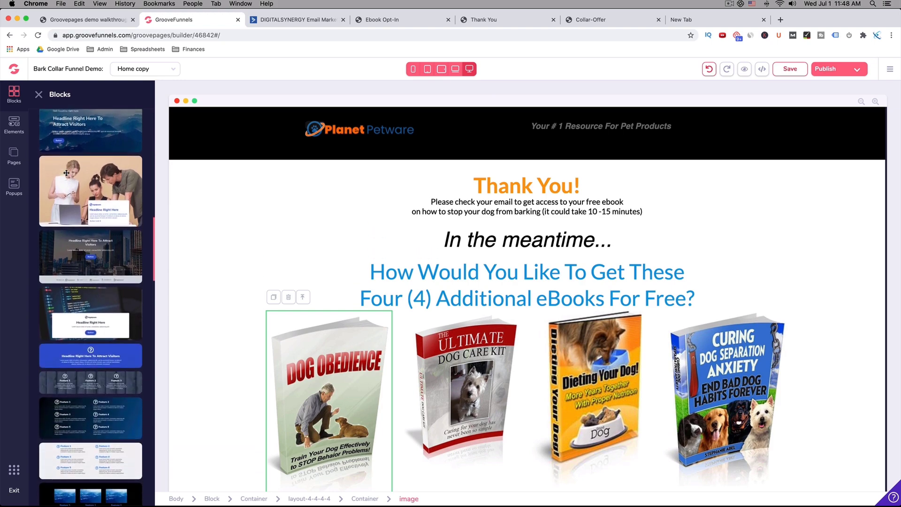
scroll(66, 174, down, 2)
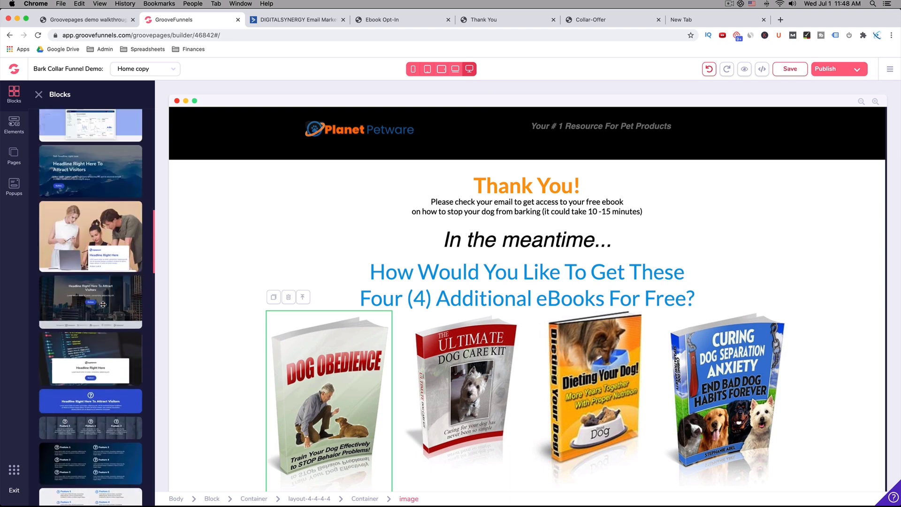
scroll(102, 304, up, 2)
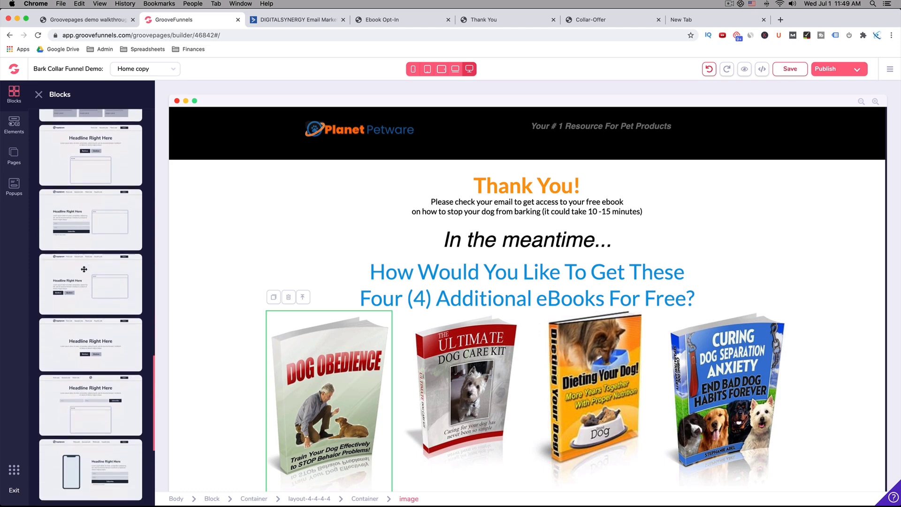
scroll(84, 269, down, 1)
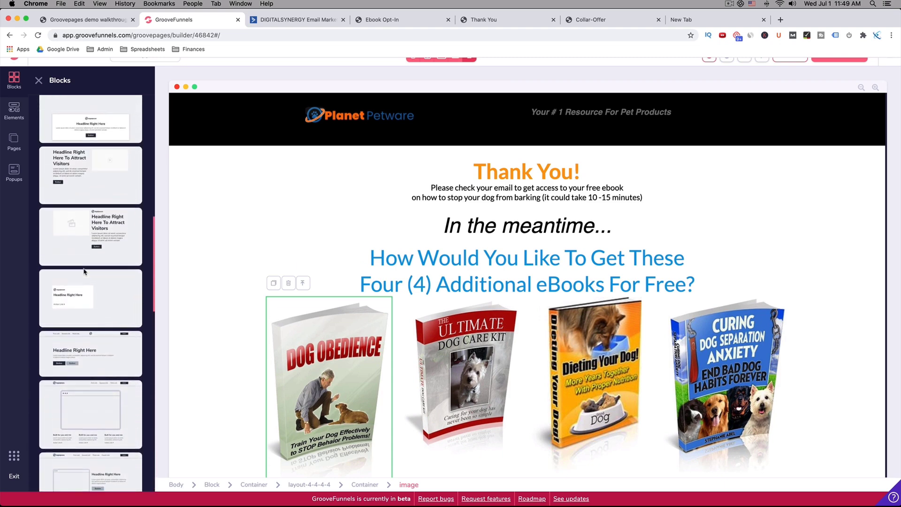
scroll(259, 289, down, 1)
scroll(261, 288, down, 1)
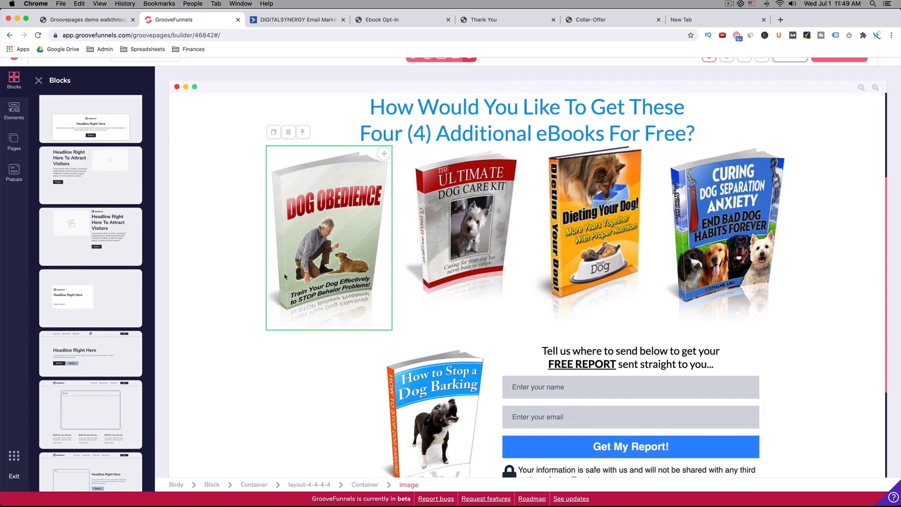
scroll(262, 288, up, 1)
- Switch to the published Thank You page and review the description and checkmark list under each of the four eBooks
click(510, 23)
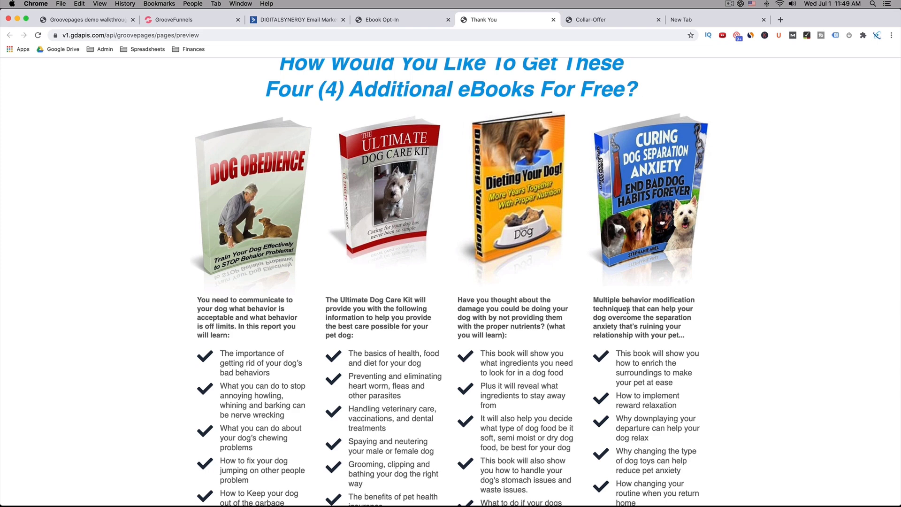
scroll(253, 323, down, 5)
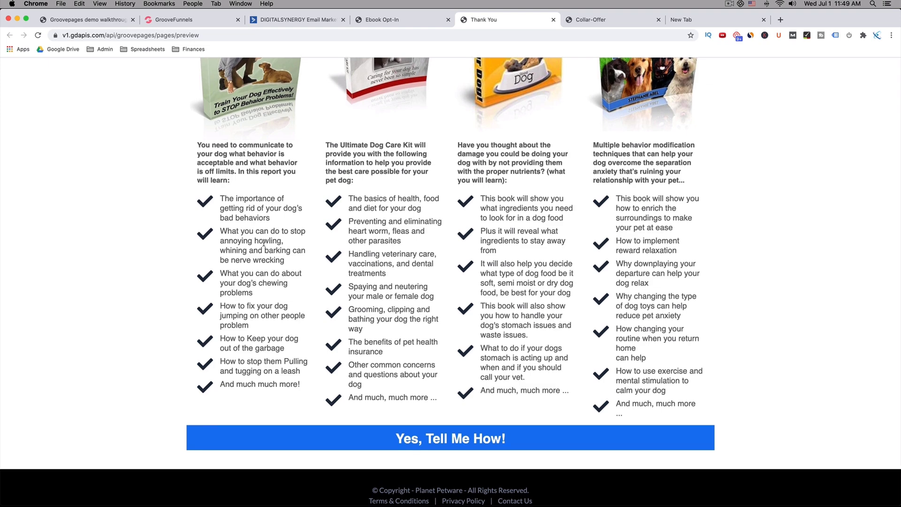
scroll(282, 239, up, 2)
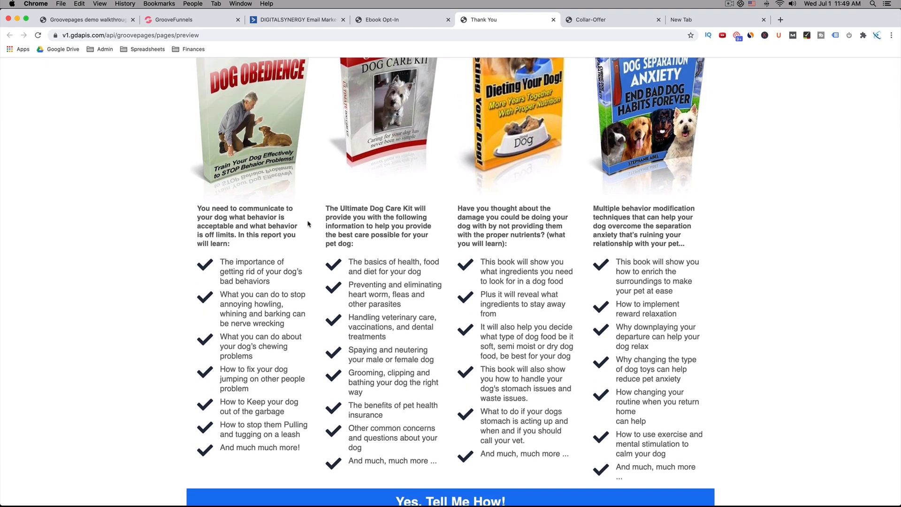
- Switch back to the GroovePages builder and select the entire block containing the How to Stop a Dog Barking cover and the free report opt-in form
click(176, 20)
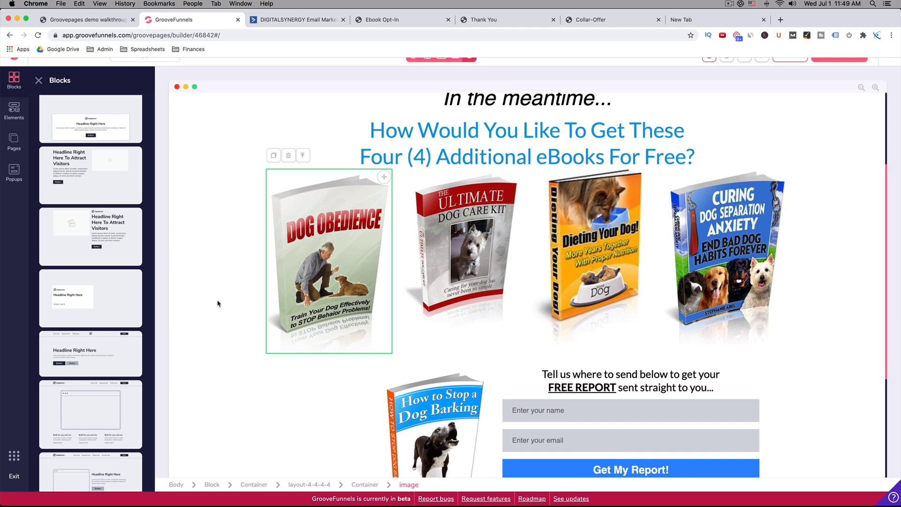
scroll(217, 303, up, 2)
scroll(217, 304, down, 4)
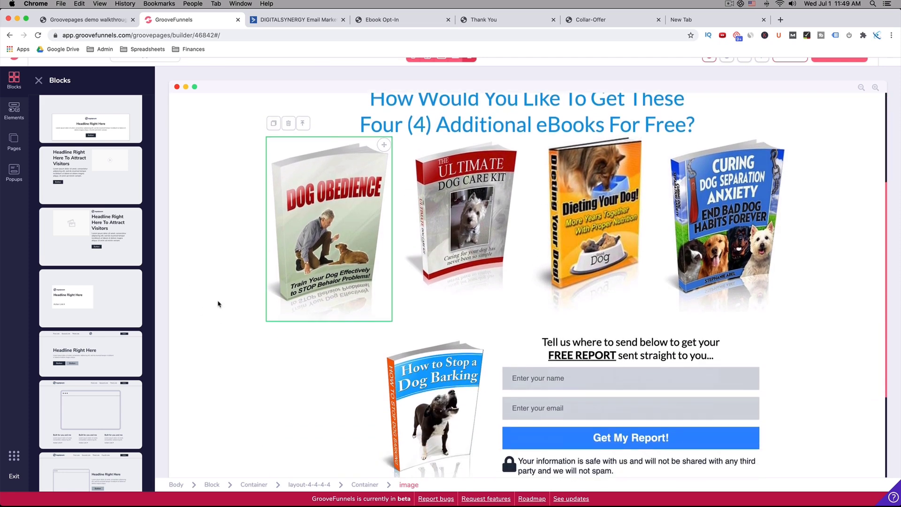
scroll(218, 303, down, 3)
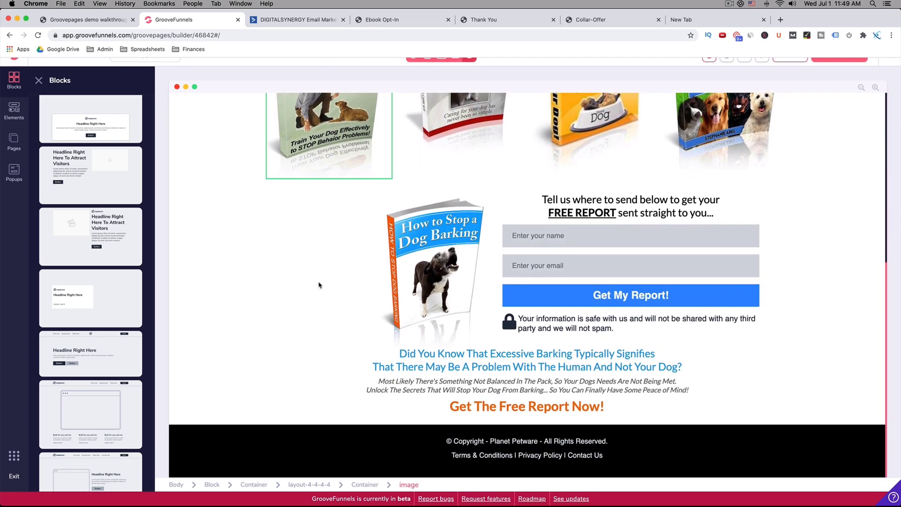
click(561, 250)
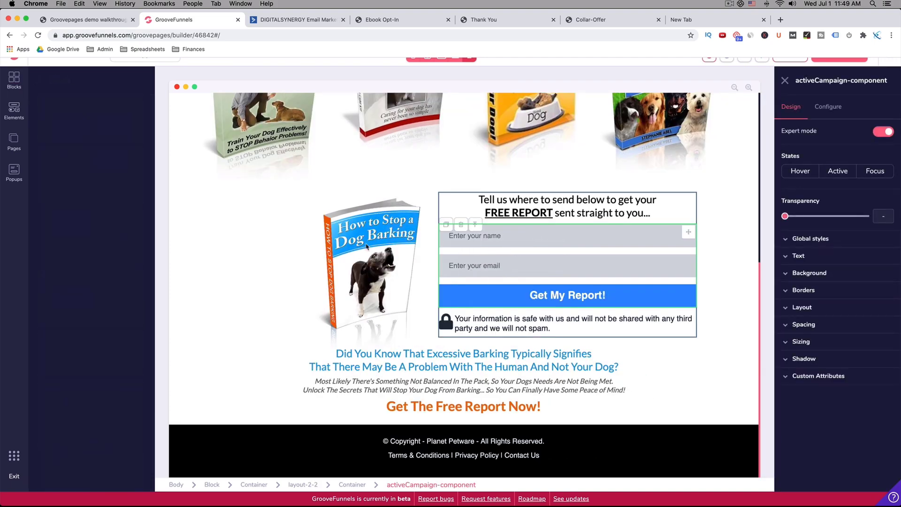
click(199, 257)
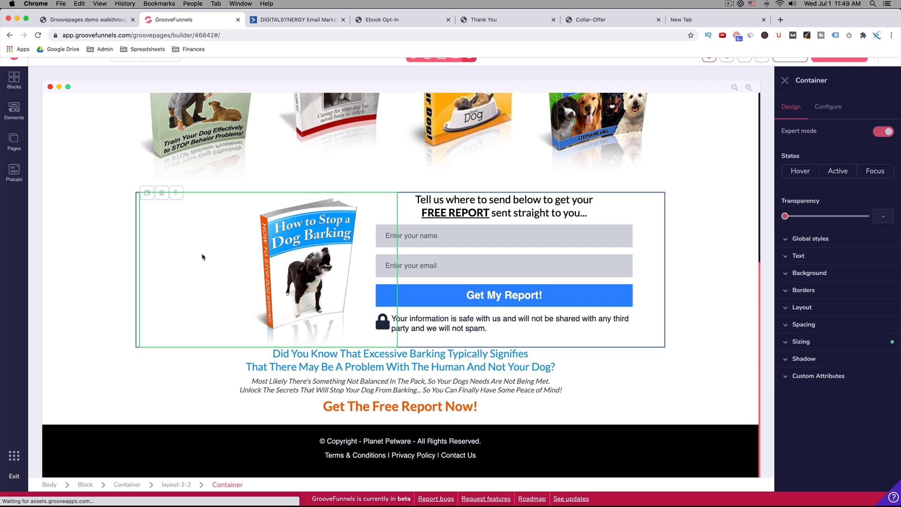
click(123, 247)
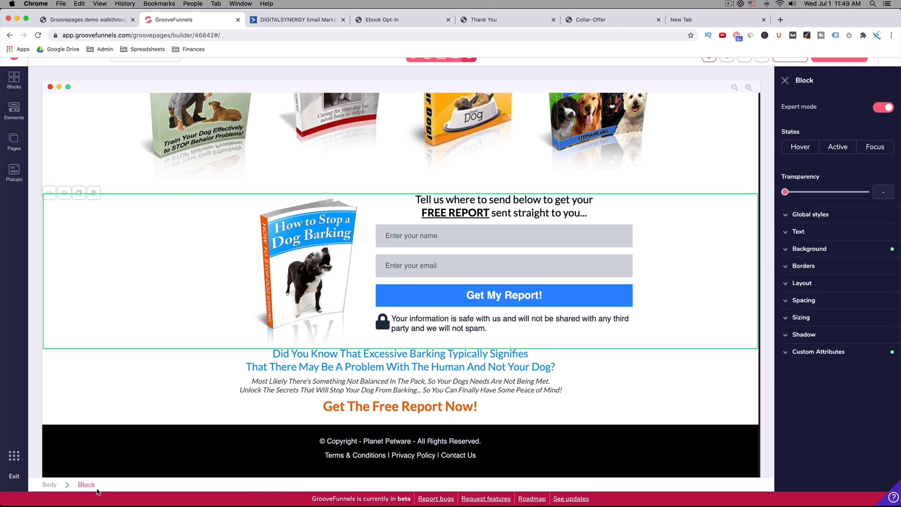
- Delete the opt-in form block with the dog barking book and name and email fields from the page
click(94, 192)
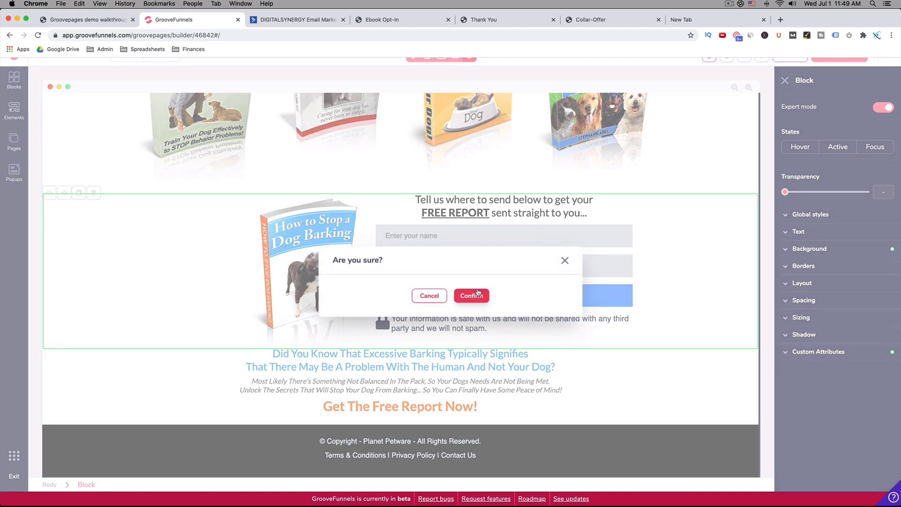
click(471, 295)
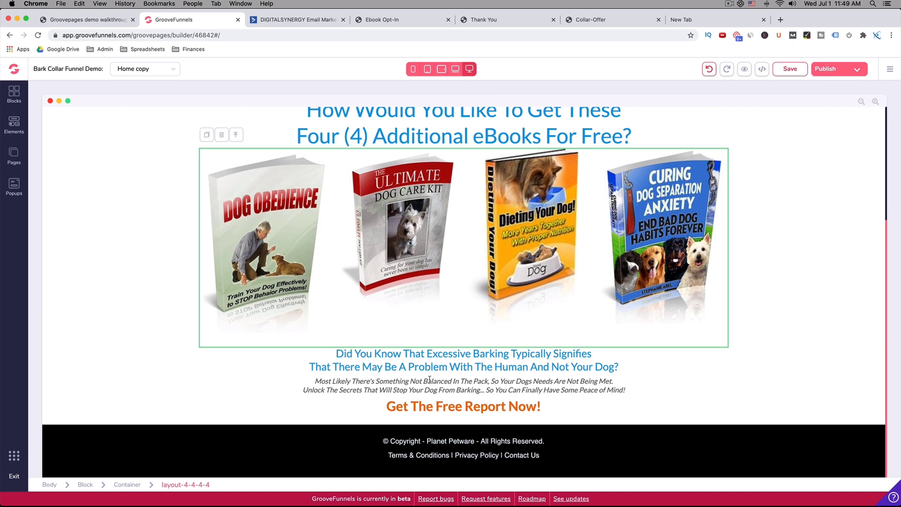
click(498, 365)
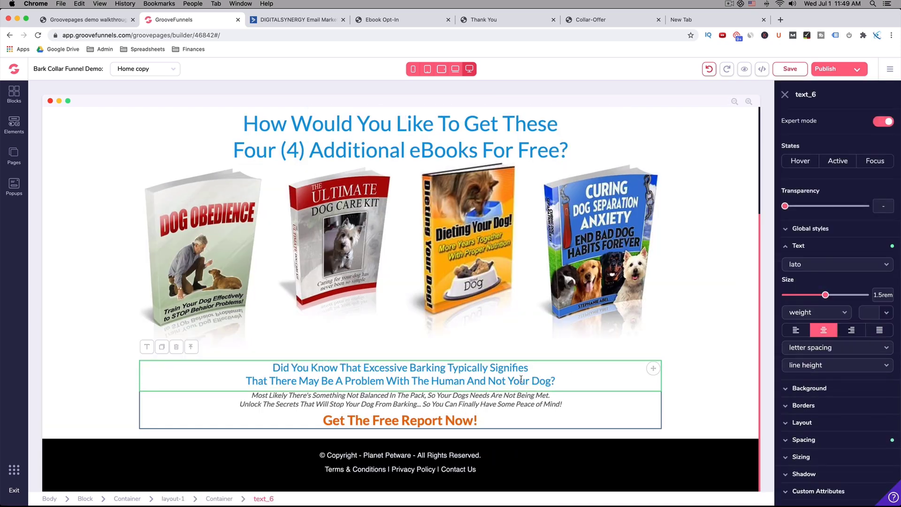
scroll(521, 379, down, 1)
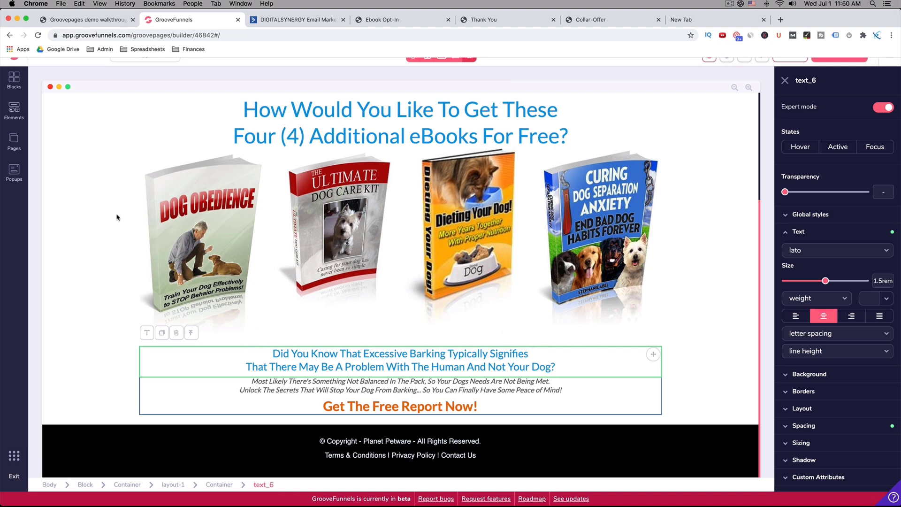
- Insert an empty container wireframe block between the four ebook covers and the "Did You Know" text
click(14, 79)
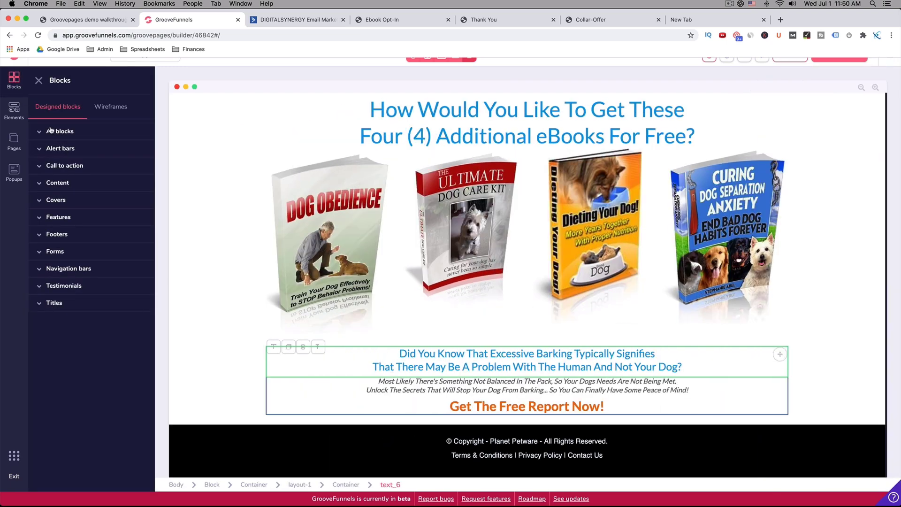
click(126, 111)
click(43, 149)
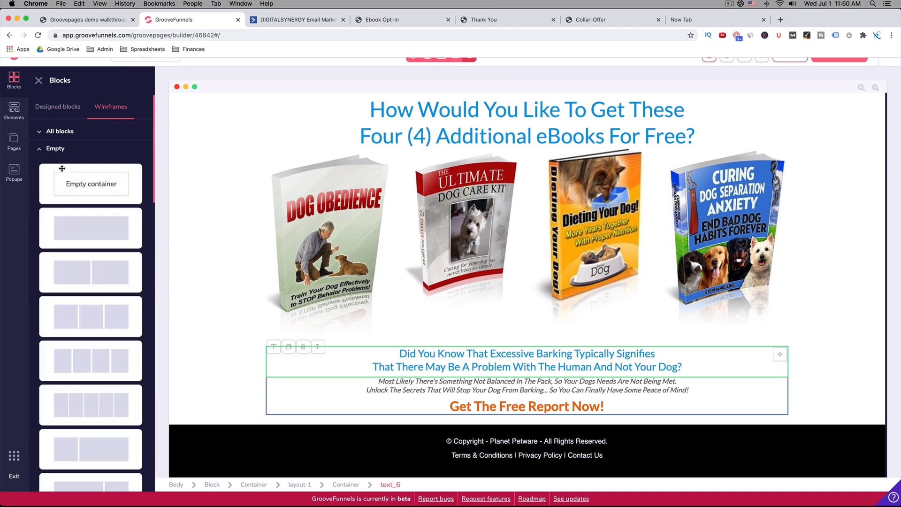
scroll(104, 194, down, 3)
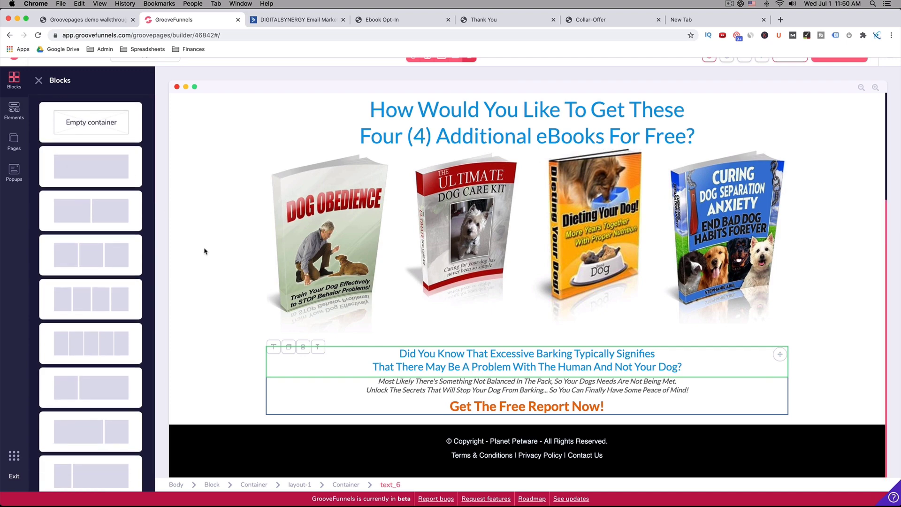
drag(100, 126, 432, 275)
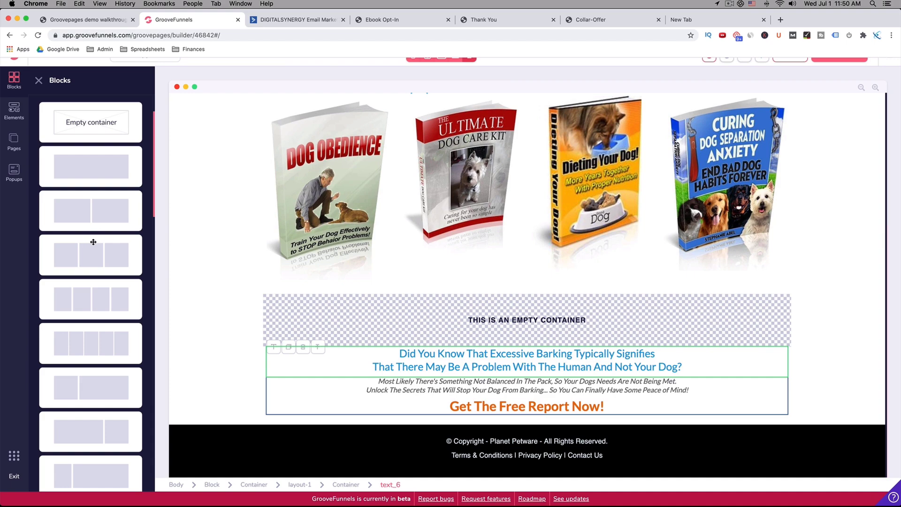
scroll(93, 241, up, 3)
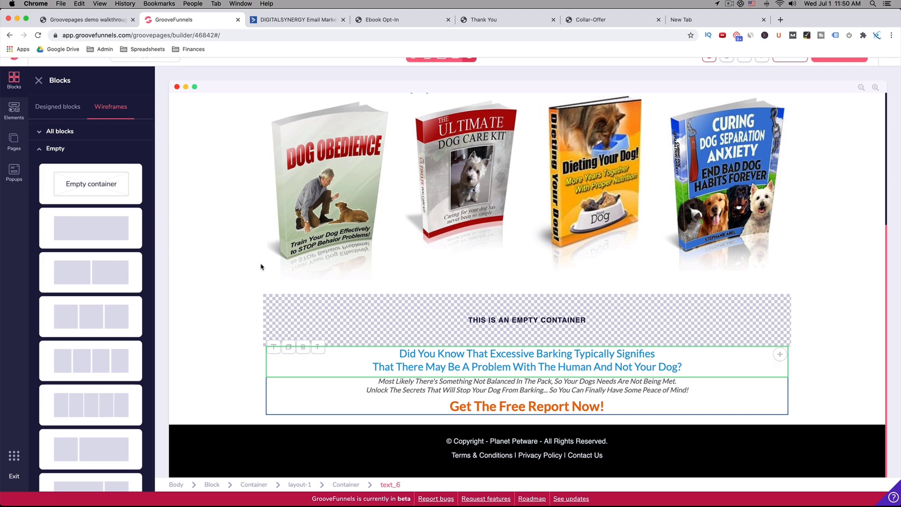
- Place a 4 Columns layout element in the empty container, and check the Thank You preview page for the matching section
click(17, 121)
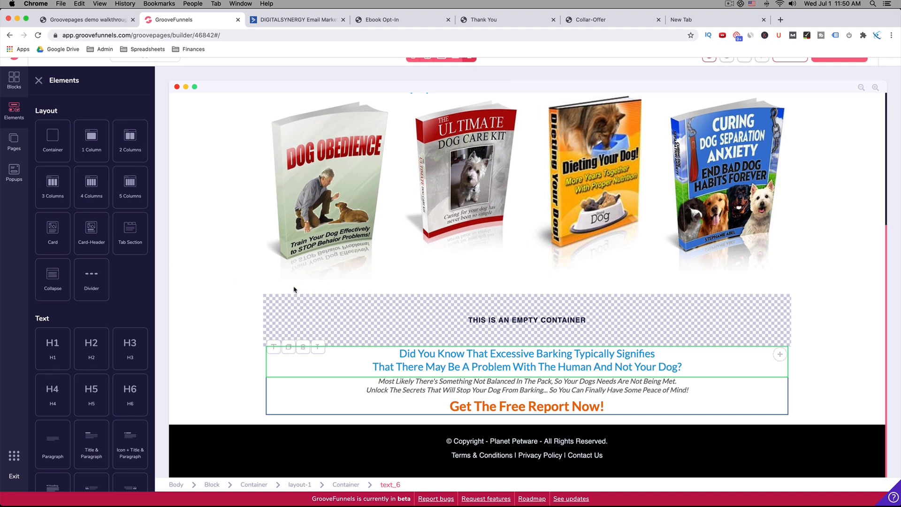
drag(97, 187, 525, 336)
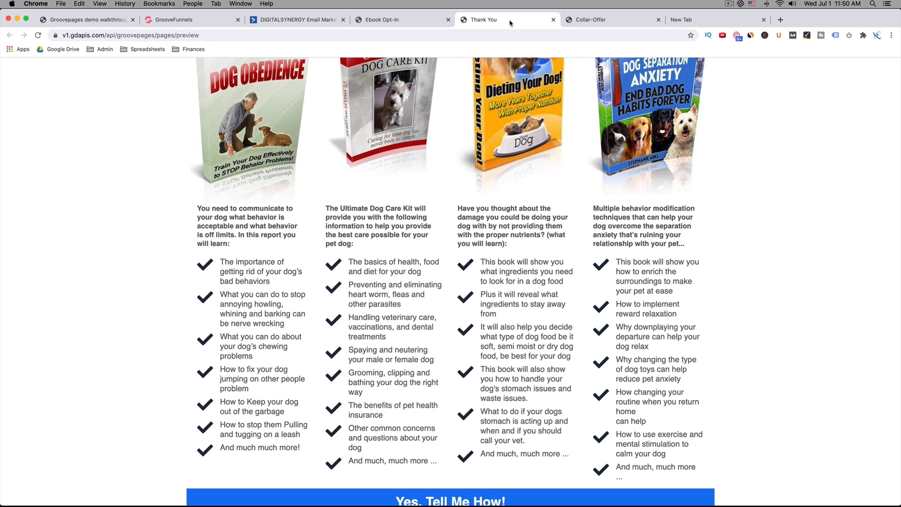
click(511, 20)
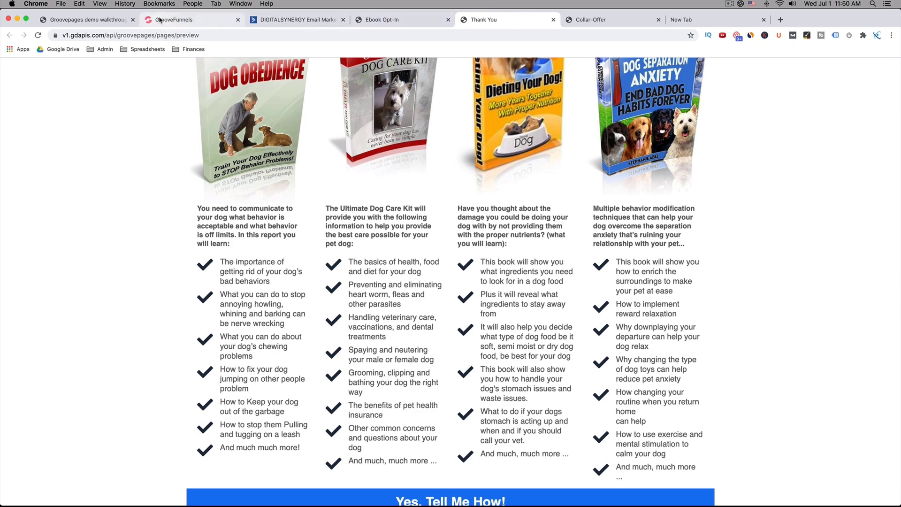
click(160, 20)
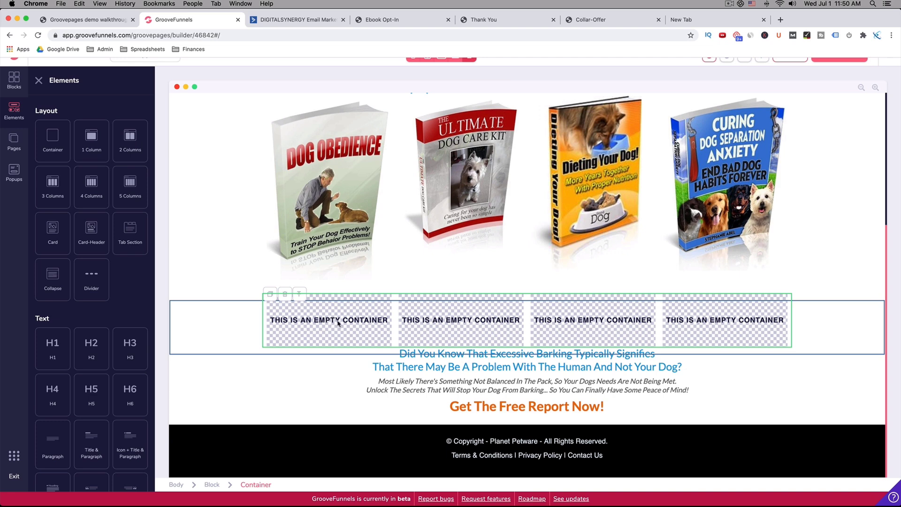
- Add a Paragraph element to each of the four empty columns below the ebook covers
scroll(94, 287, down, 3)
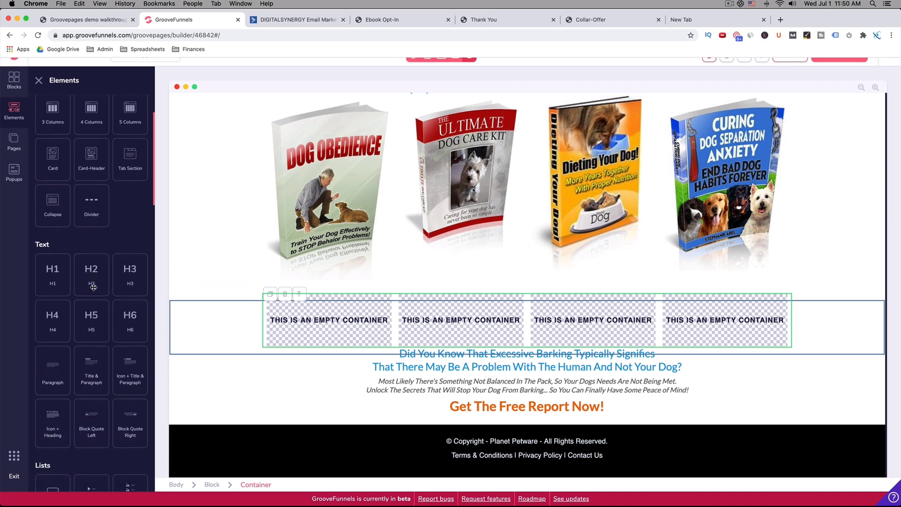
scroll(94, 288, down, 2)
drag(53, 329, 343, 324)
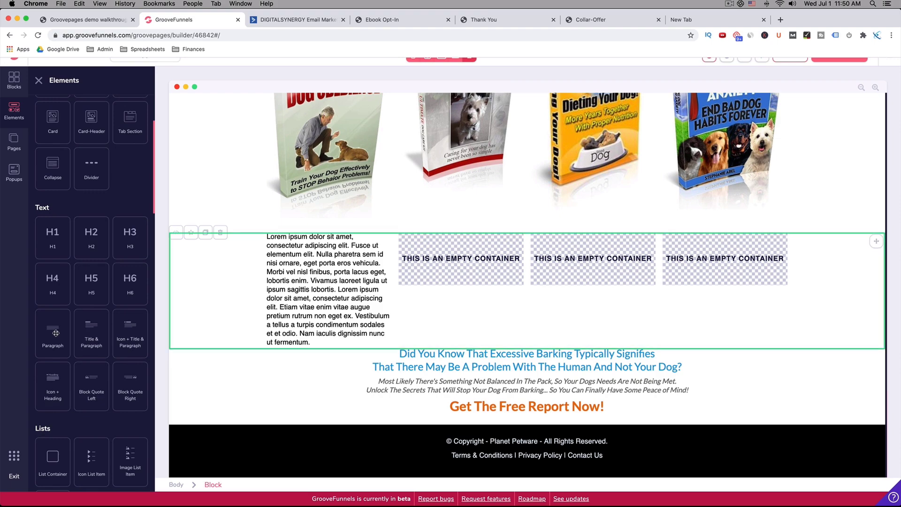
drag(56, 332, 462, 272)
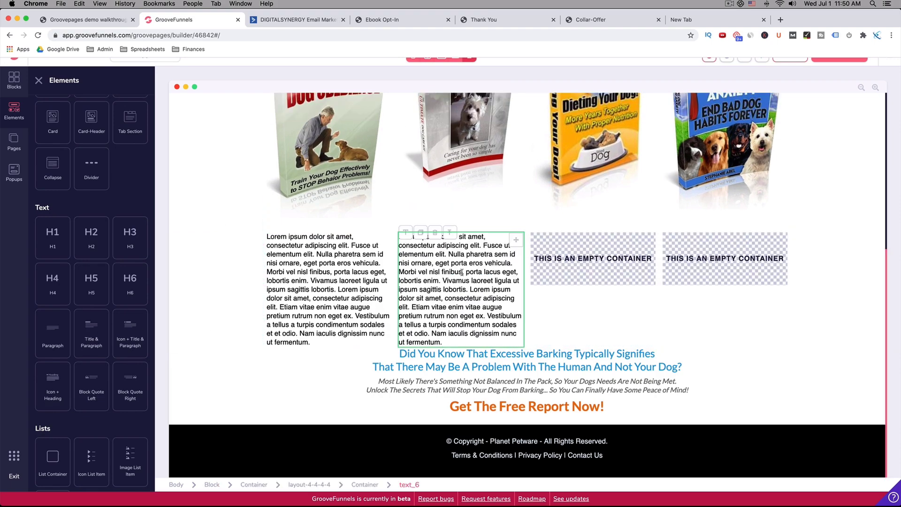
drag(51, 332, 699, 263)
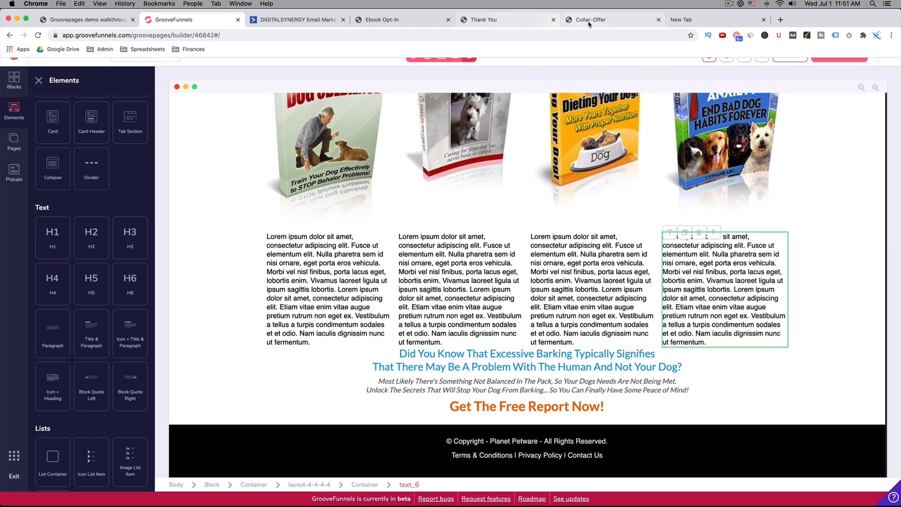
- Replace the first column's placeholder with the "You need to communicate to your dog..." intro copied from the Thank You preview page
click(531, 24)
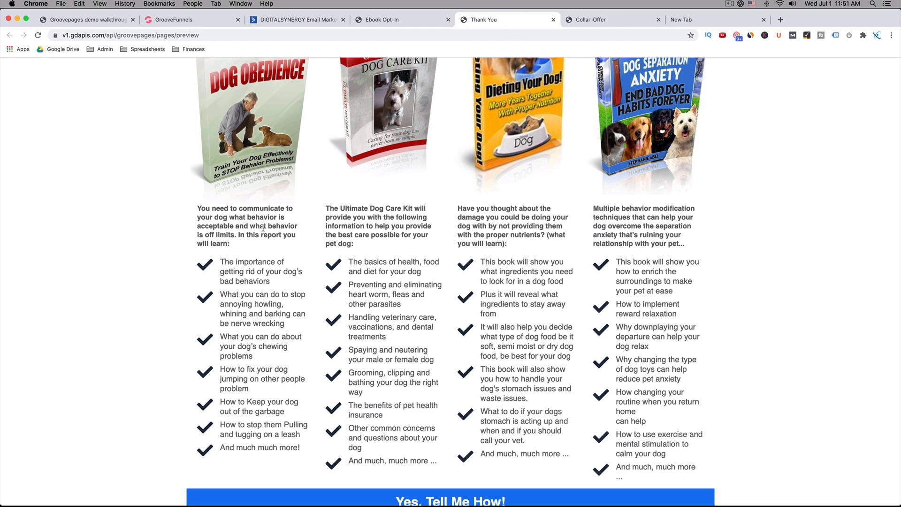
drag(199, 209, 239, 243)
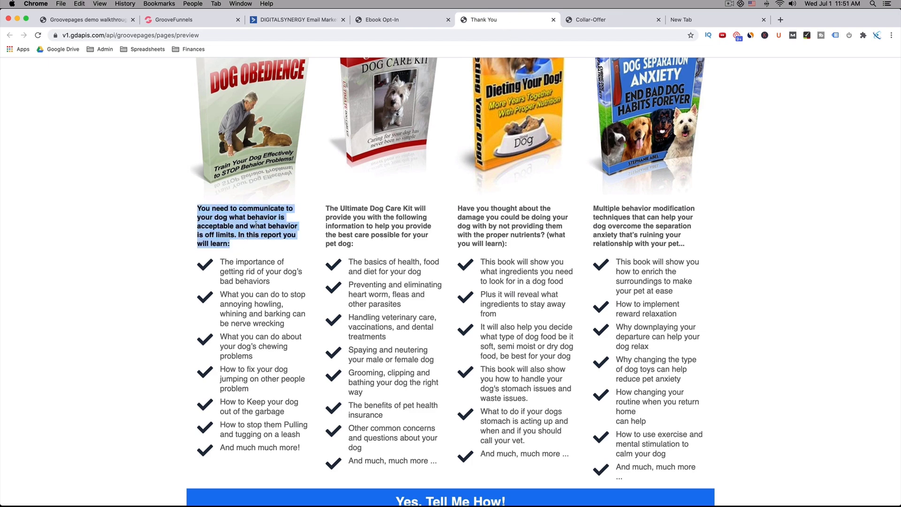
click(190, 20)
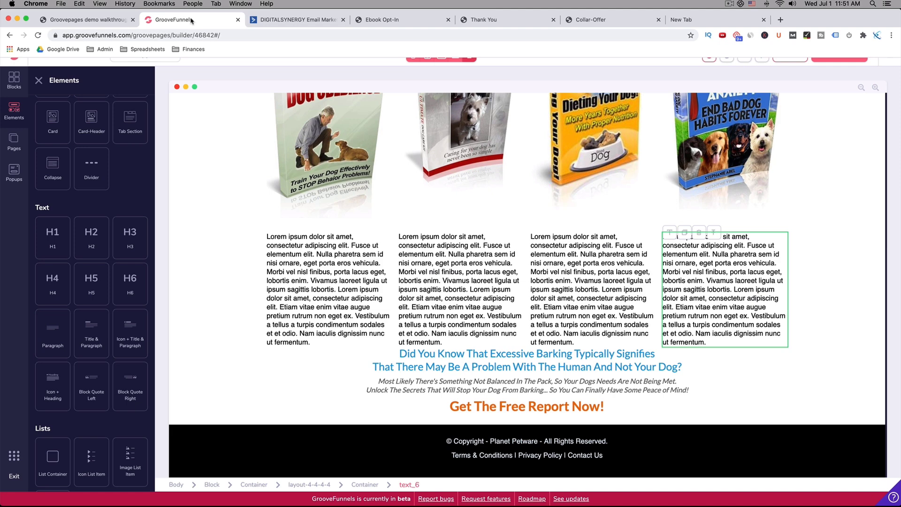
click(365, 262)
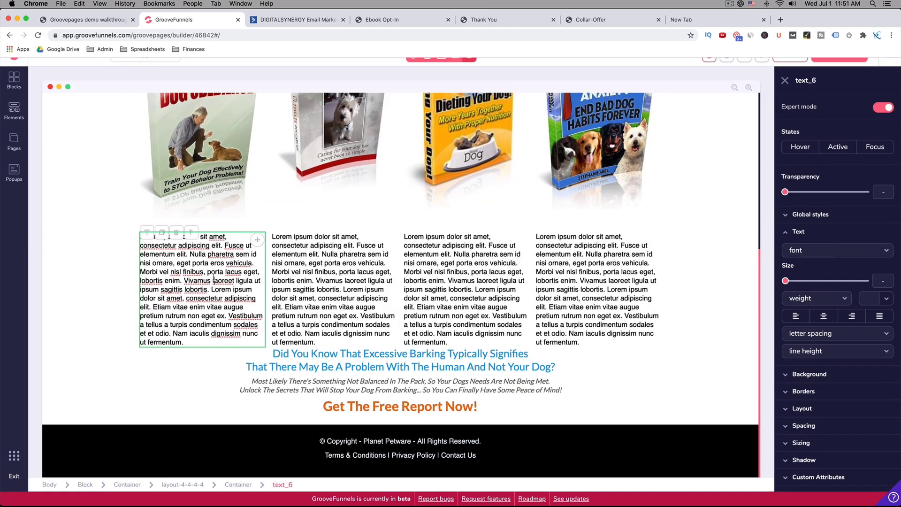
double_click(213, 277)
key(super+v)
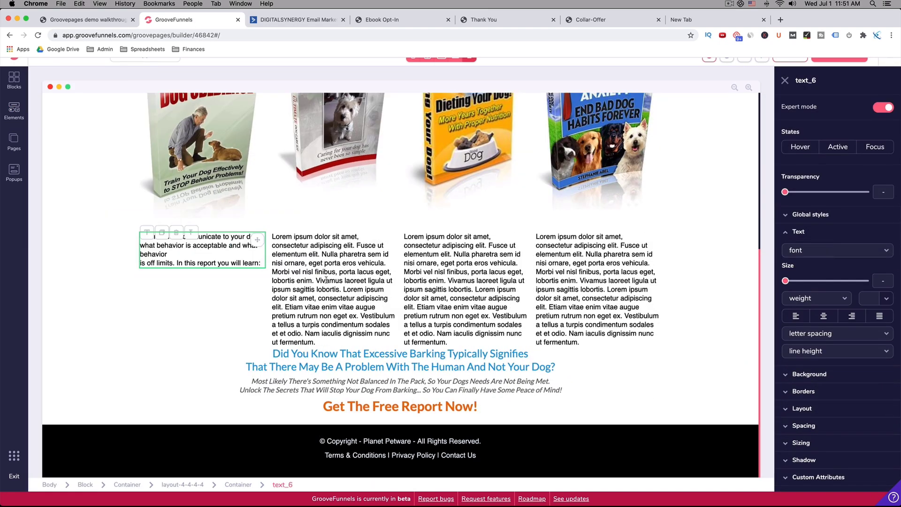
- Replace the second column's placeholder with the "The Ultimate Dog Care Kit will provide you..." intro copied from the Thank You preview page
click(487, 20)
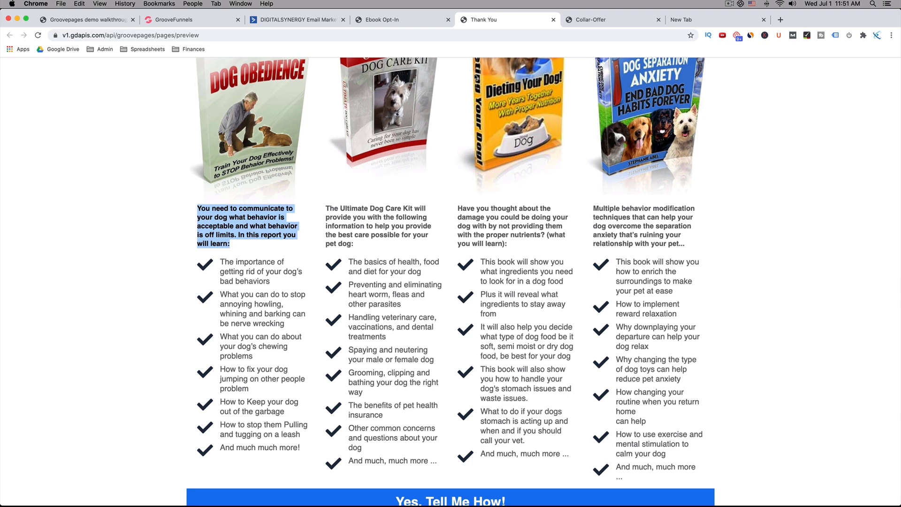
drag(327, 210, 362, 249)
key(super+c)
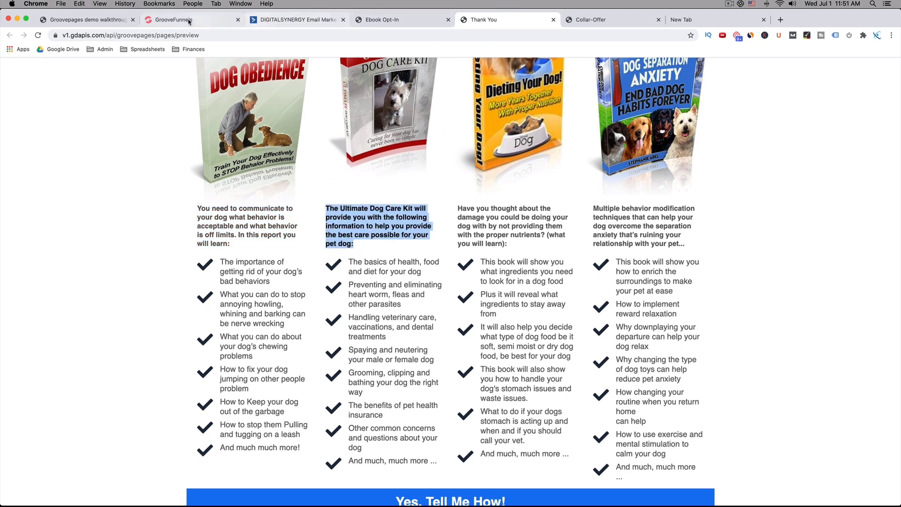
click(178, 20)
double_click(297, 254)
key(super+v)
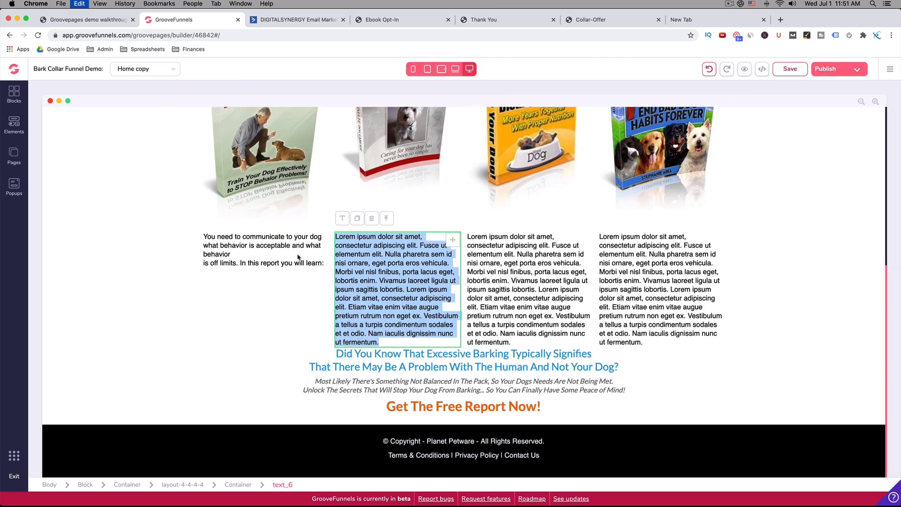
click(361, 260)
double_click(360, 261)
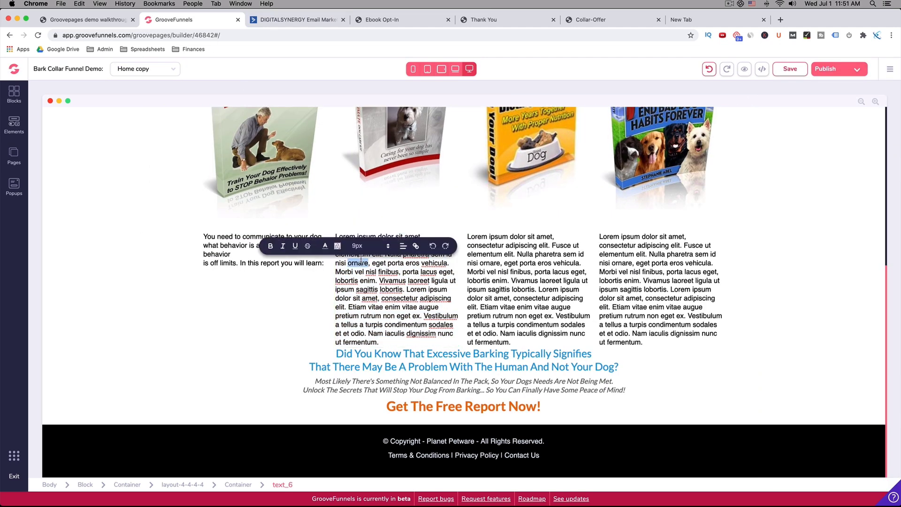
triple_click(361, 259)
key(super+v)
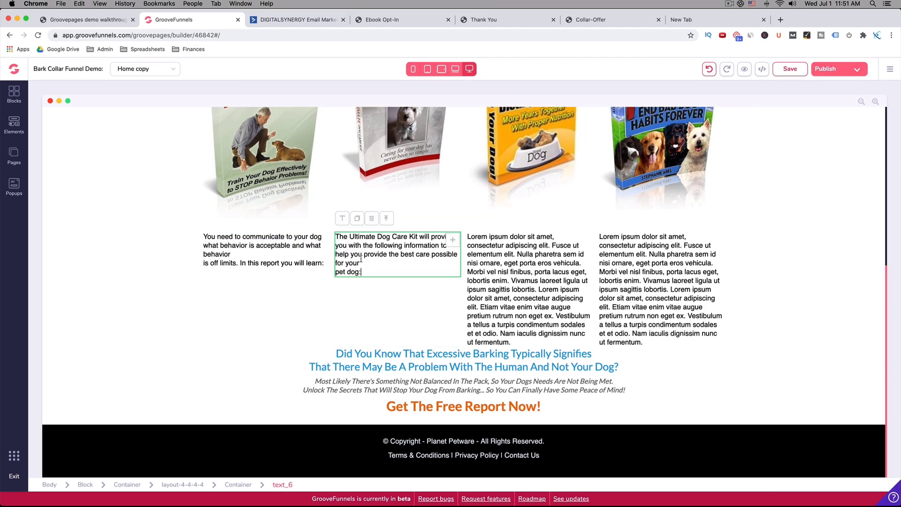
- Replace the third column's placeholder with the "Have you thought about the damage..." intro copied from the Thank You preview page
click(483, 20)
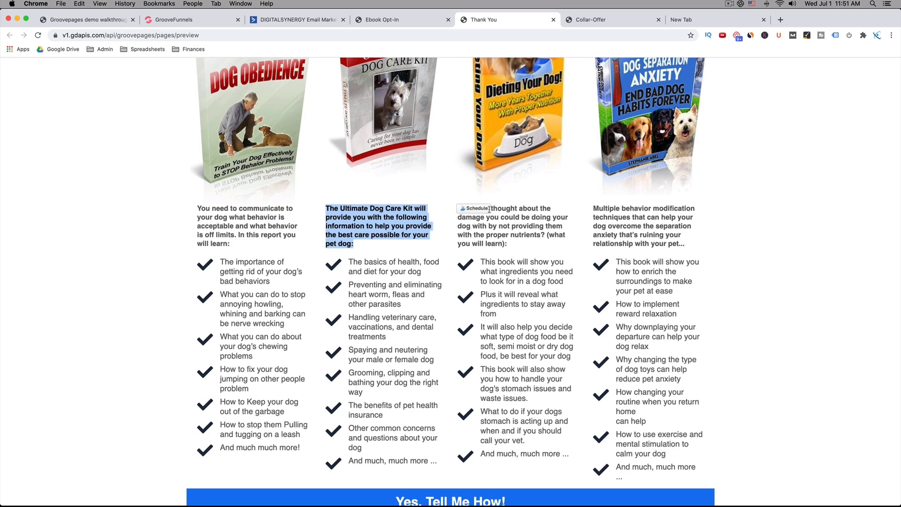
click(523, 217)
drag(506, 243, 452, 211)
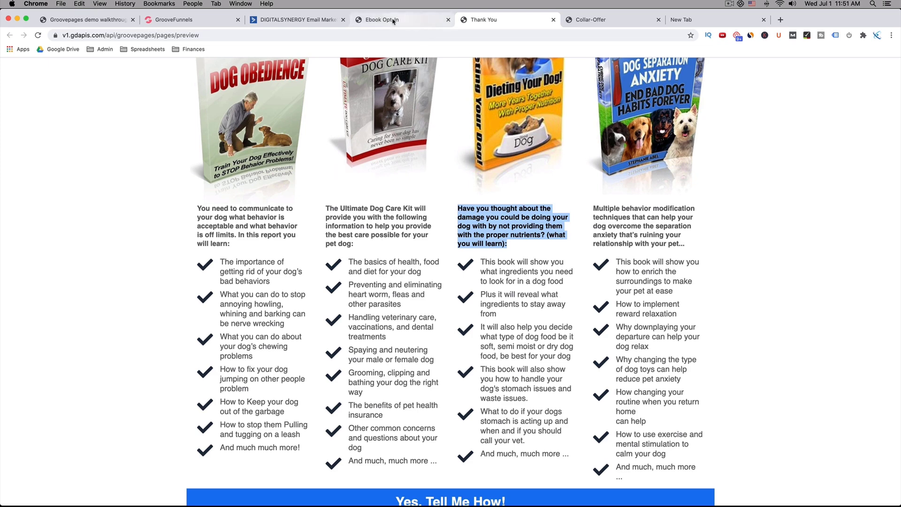
click(201, 20)
click(485, 244)
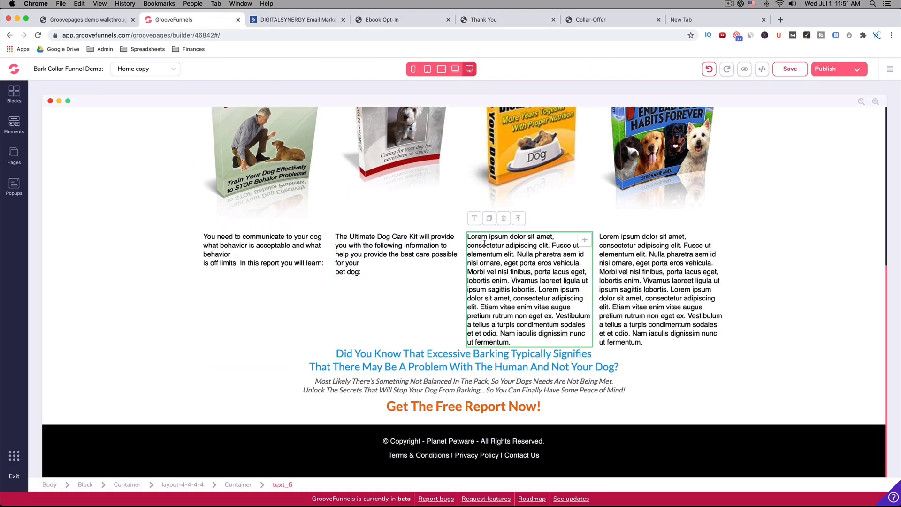
drag(467, 238, 512, 342)
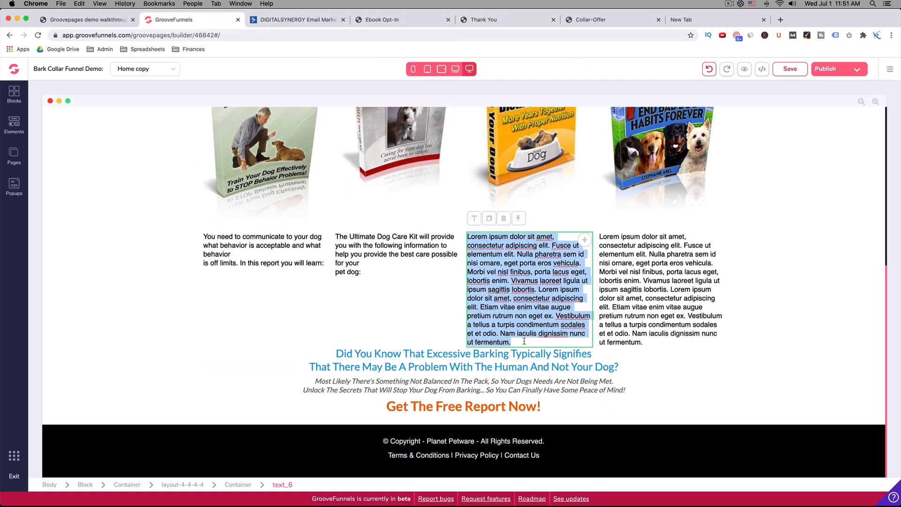
text(Have you thought about the damage you could be doing your dog with by not providing them with the proper nutrients? (what you will learn):)
- Replace the fourth column's placeholder with the "Multiple behavior modification techniques..." intro copied from the Thank You preview page
click(507, 20)
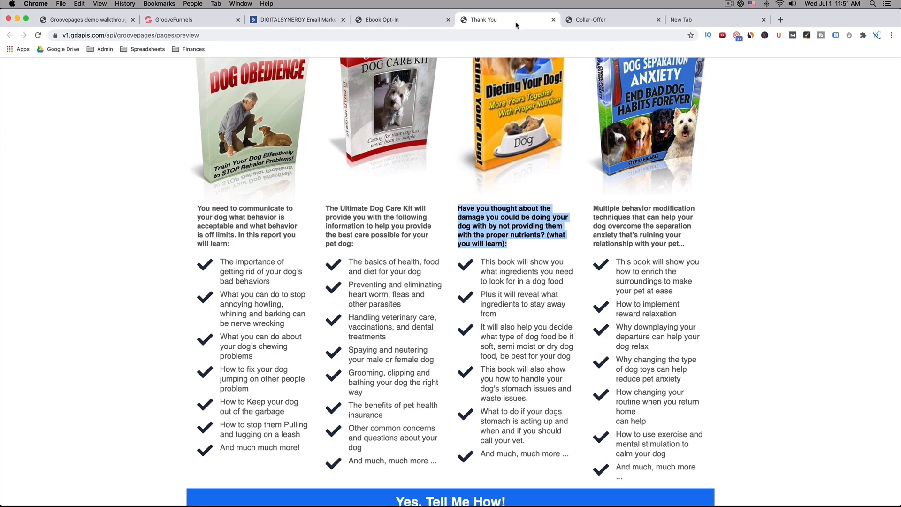
click(600, 208)
drag(595, 209, 681, 242)
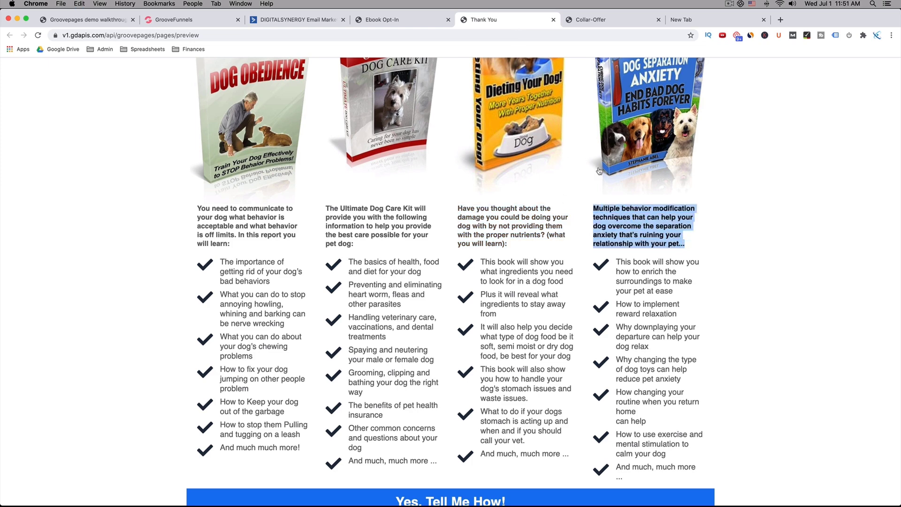
click(192, 20)
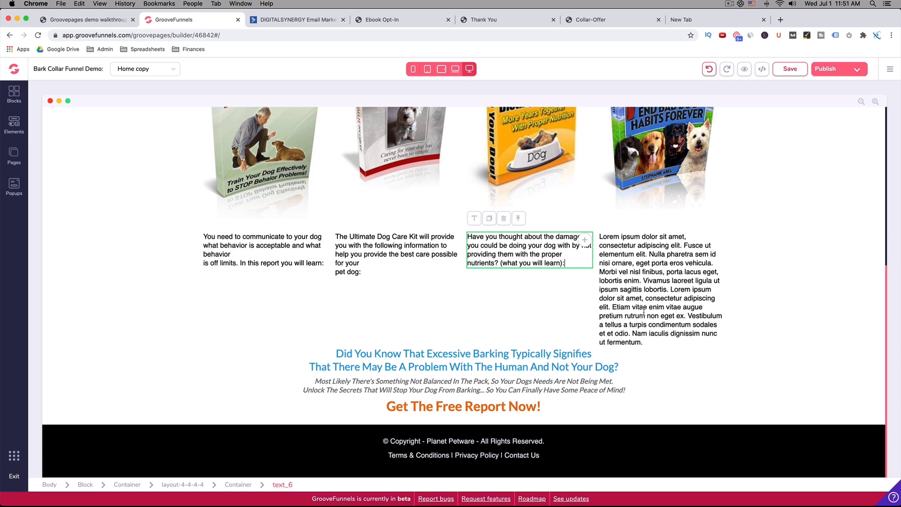
click(649, 300)
drag(537, 250, 603, 354)
text(Multiple behavior modification techniques that can help your dog overcome the separation anxiety that's ruining your relationship with your pet...)
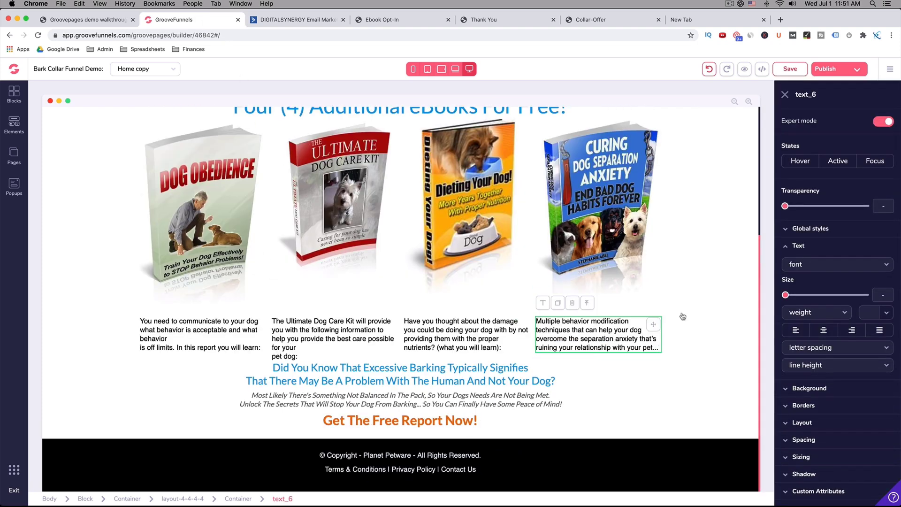
- Make the first column's "You need to communicate to your dog..." intro bold and dark grey
click(212, 342)
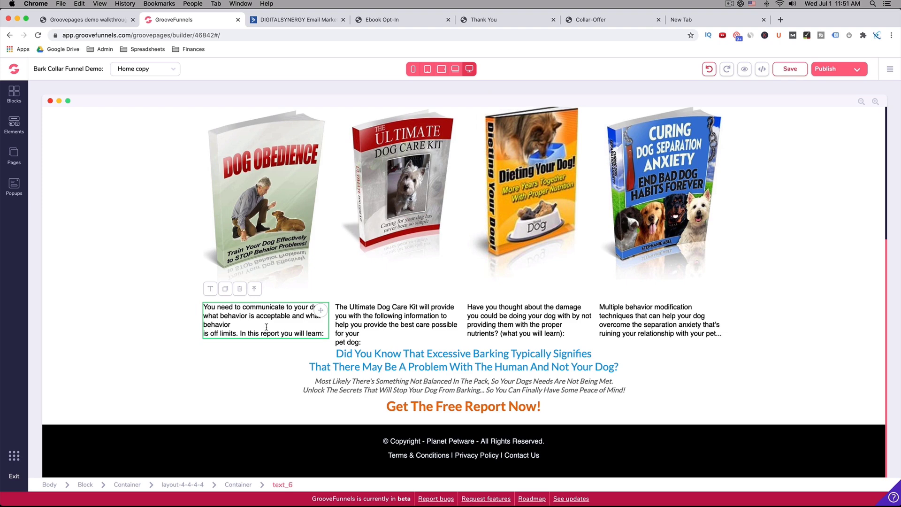
key(super+a)
double_click(283, 323)
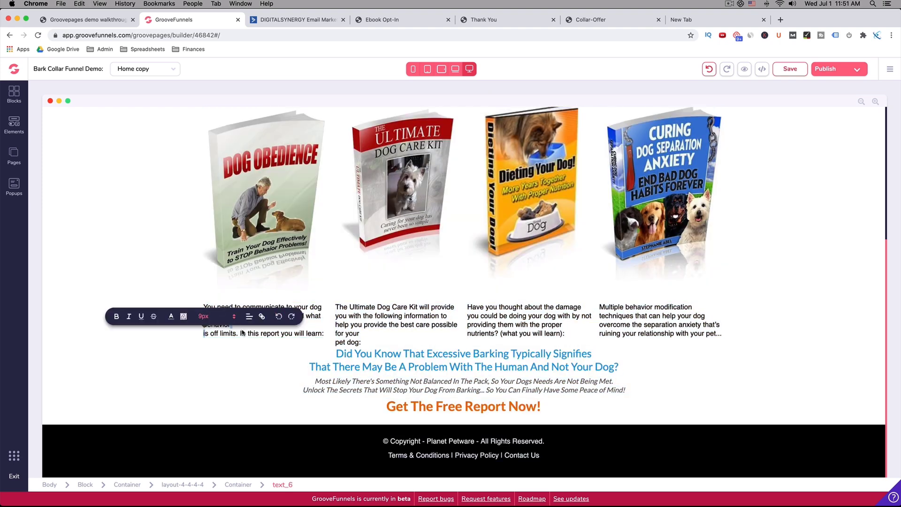
drag(325, 334, 197, 308)
click(176, 289)
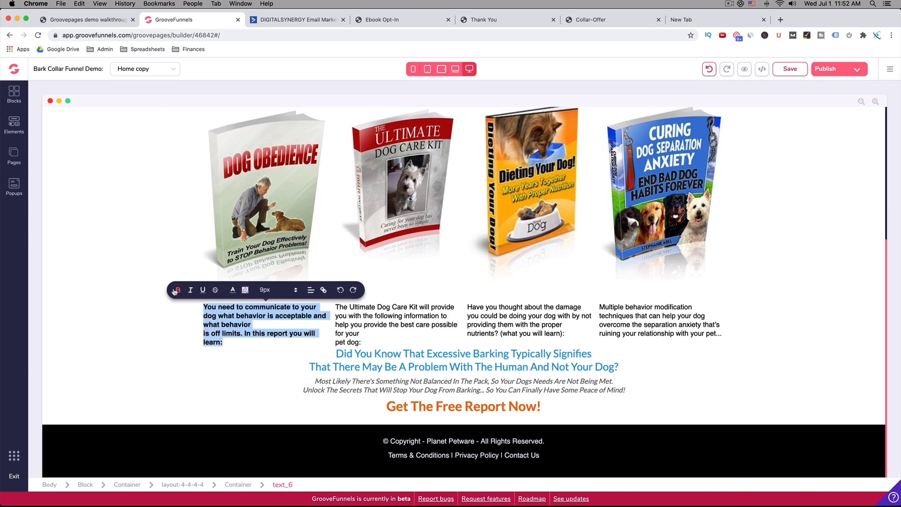
click(233, 291)
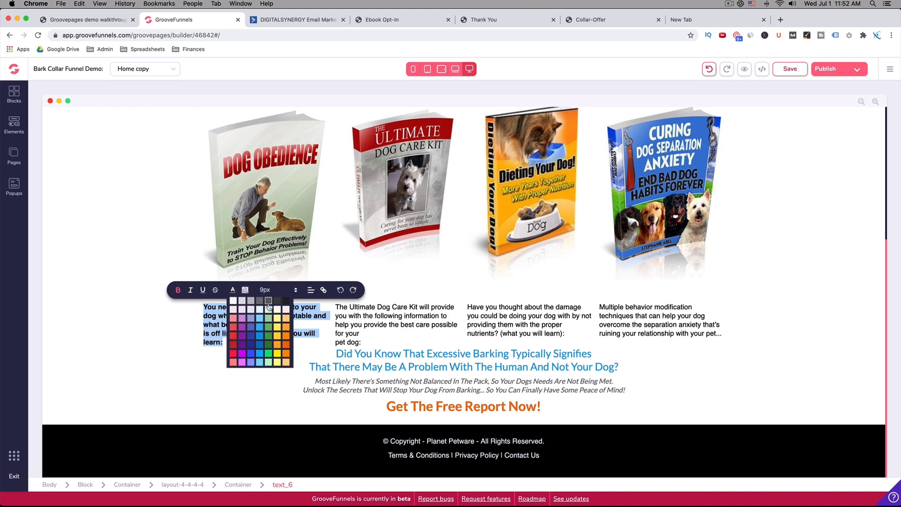
click(267, 301)
- Make the second column's "The Ultimate Dog Care Kit will provide you..." intro bold and dark grey
click(366, 334)
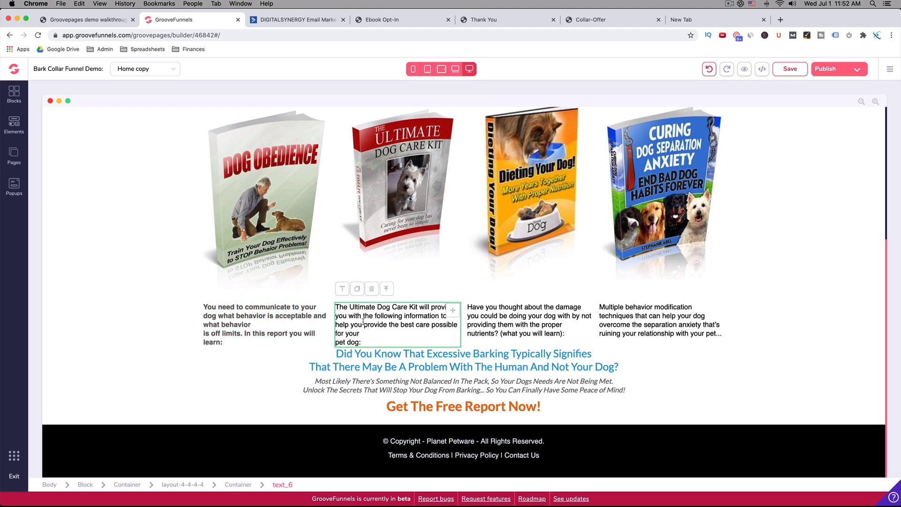
drag(371, 343, 335, 310)
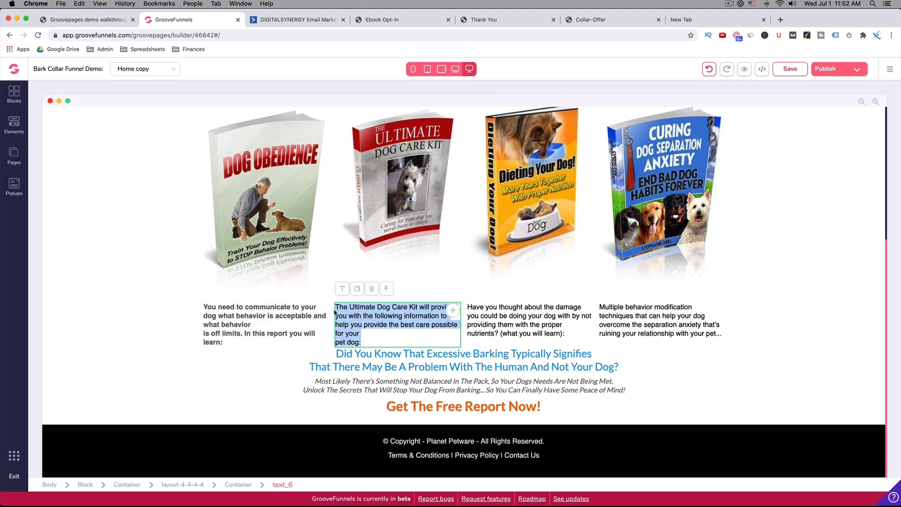
click(336, 313)
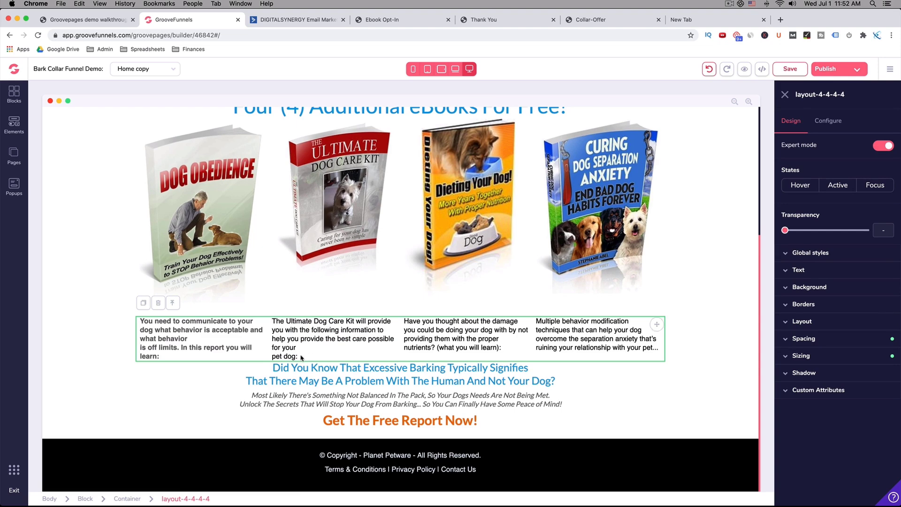
click(301, 357)
drag(301, 357, 273, 322)
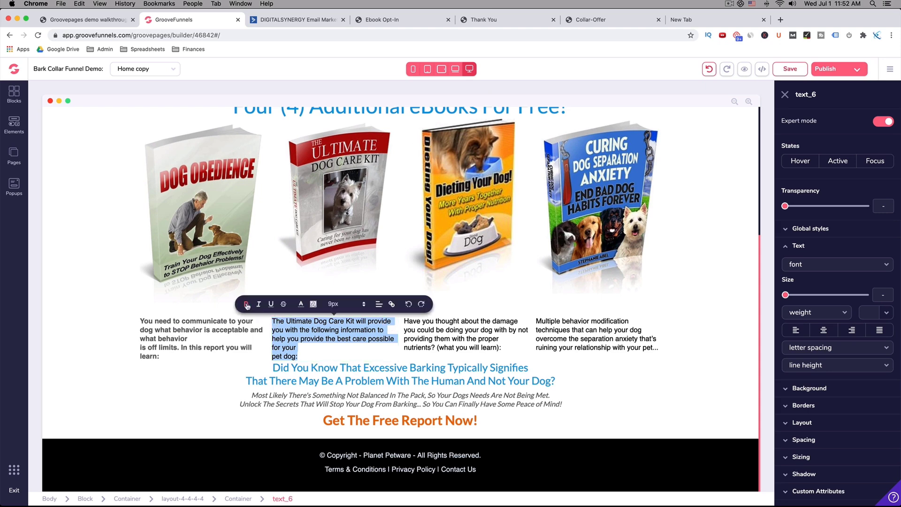
click(244, 303)
click(299, 305)
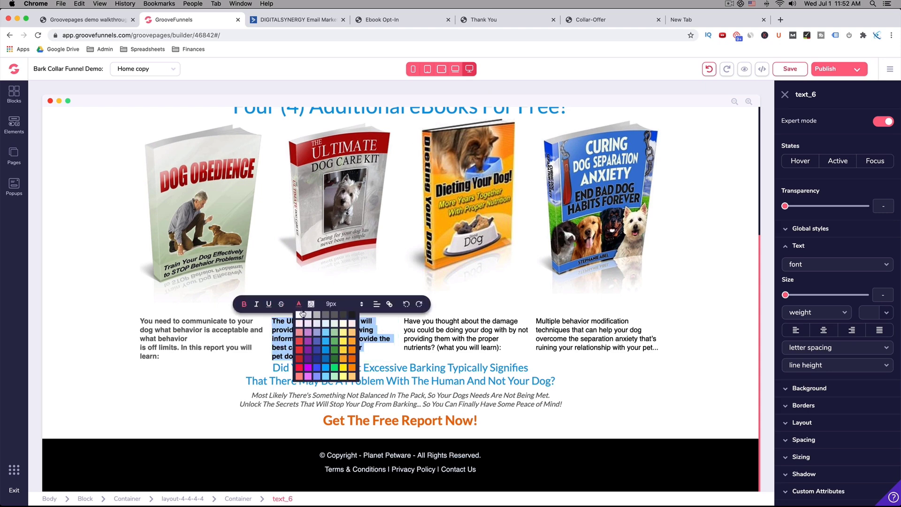
click(334, 316)
- Make the third column's "Have you thought about the damage..." intro bold and medium grey
click(420, 332)
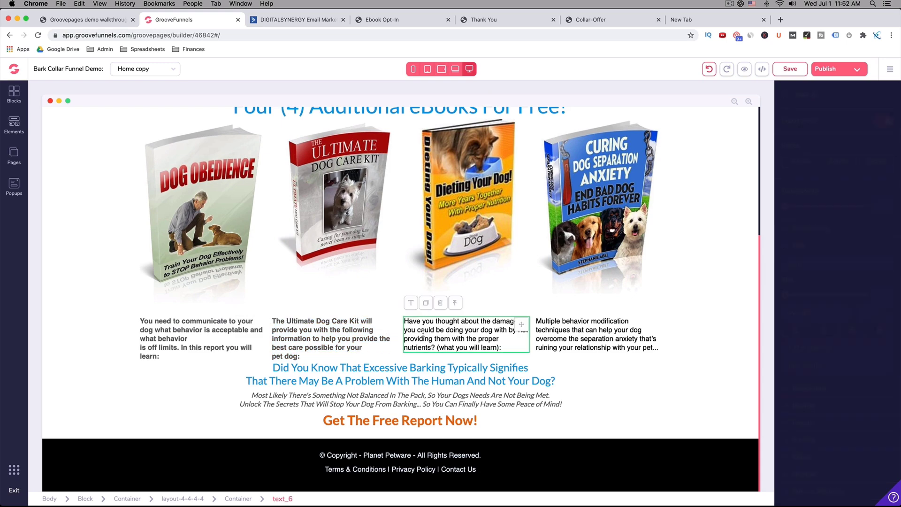
drag(566, 333, 468, 308)
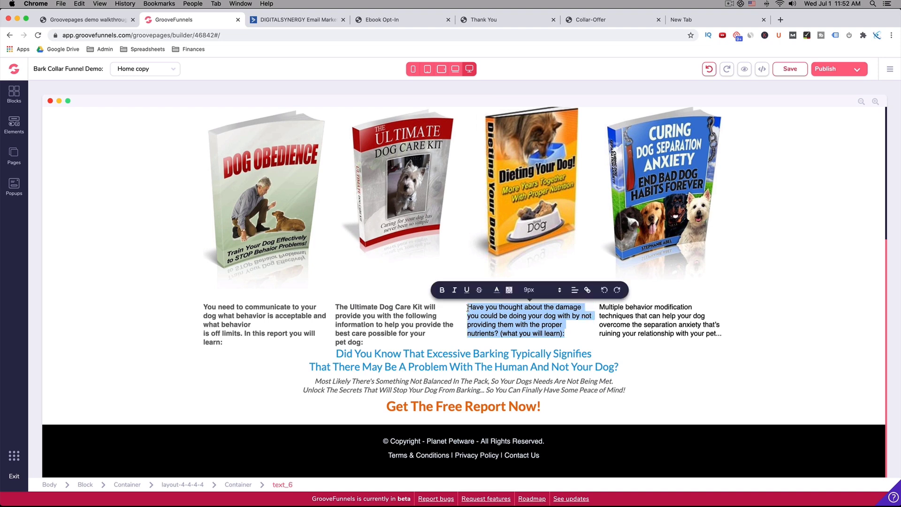
click(441, 290)
click(497, 289)
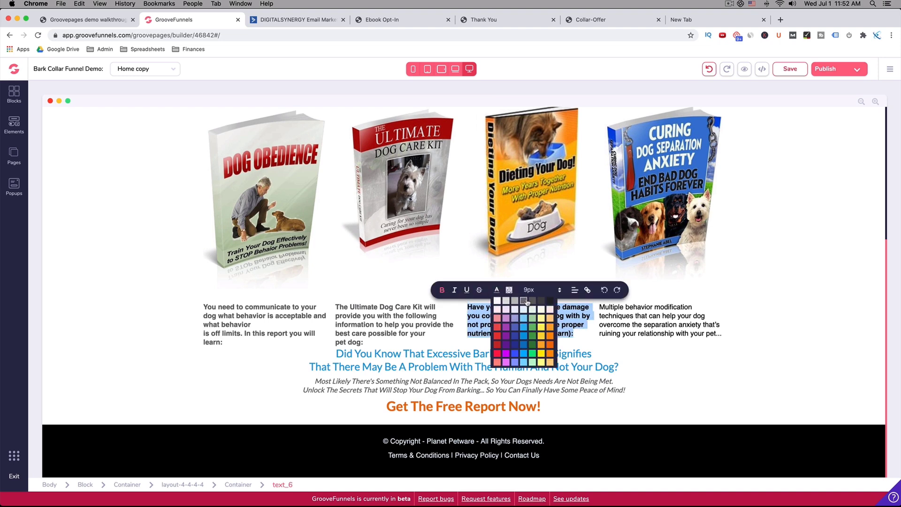
click(524, 300)
- Make the fourth column's "Multiple behavior modification techniques..." intro bold and medium grey
click(626, 321)
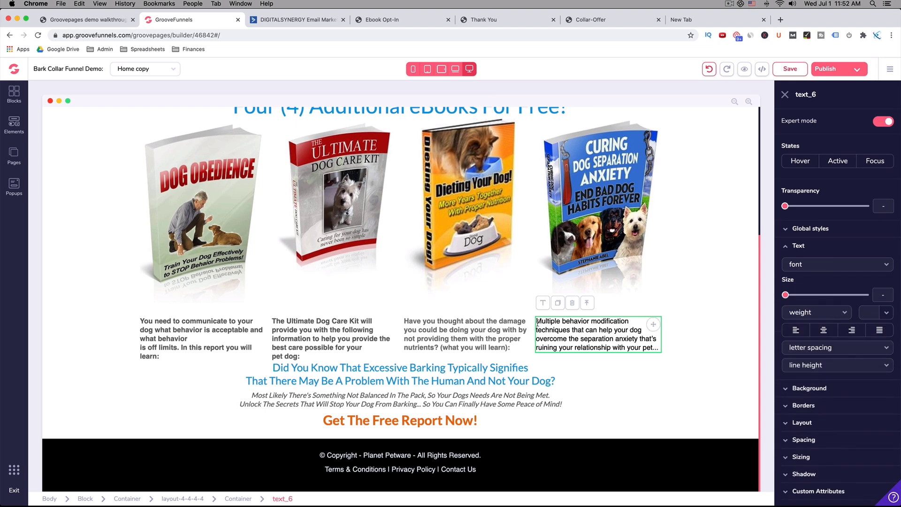
drag(537, 323, 657, 347)
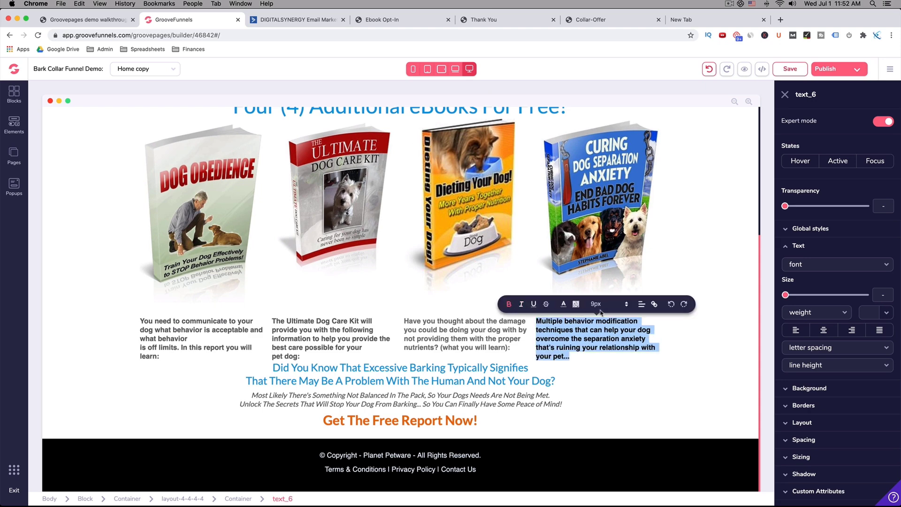
click(563, 304)
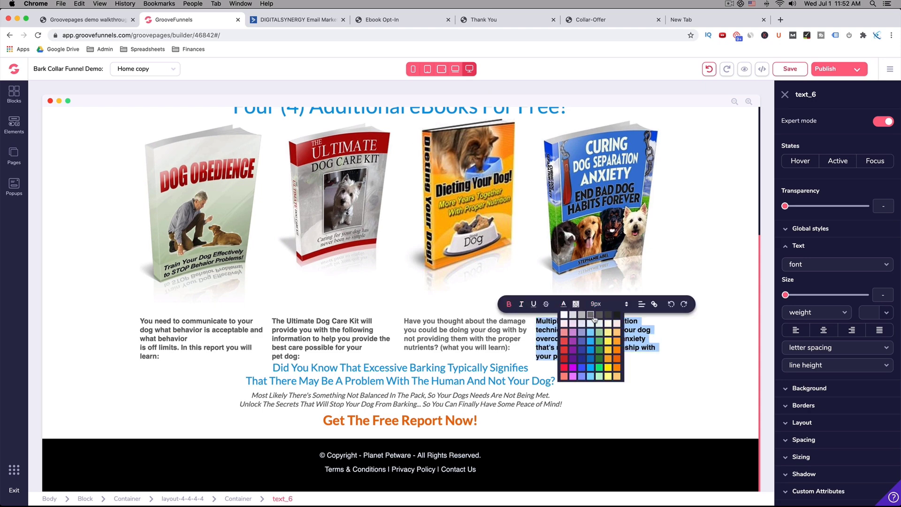
click(592, 316)
click(609, 369)
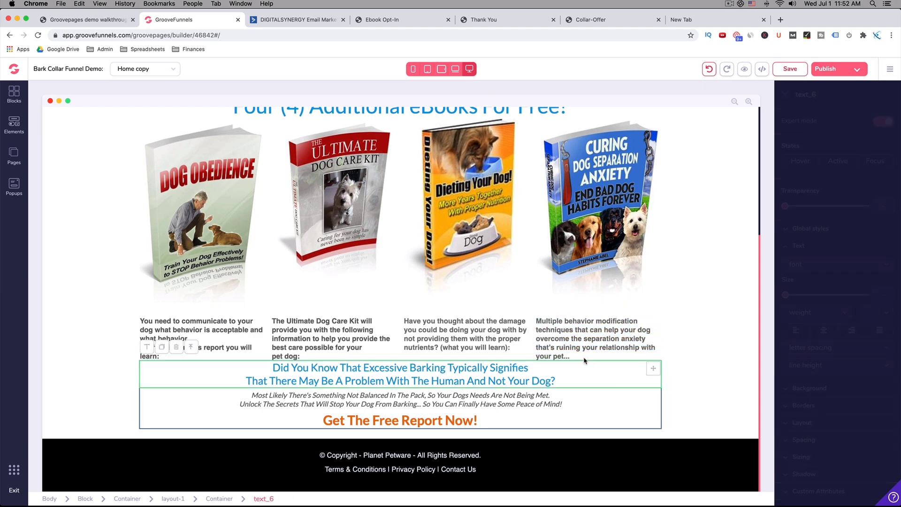
- Compare the headings, ebook covers and intro columns in the builder with those on the Thank You preview page
click(477, 20)
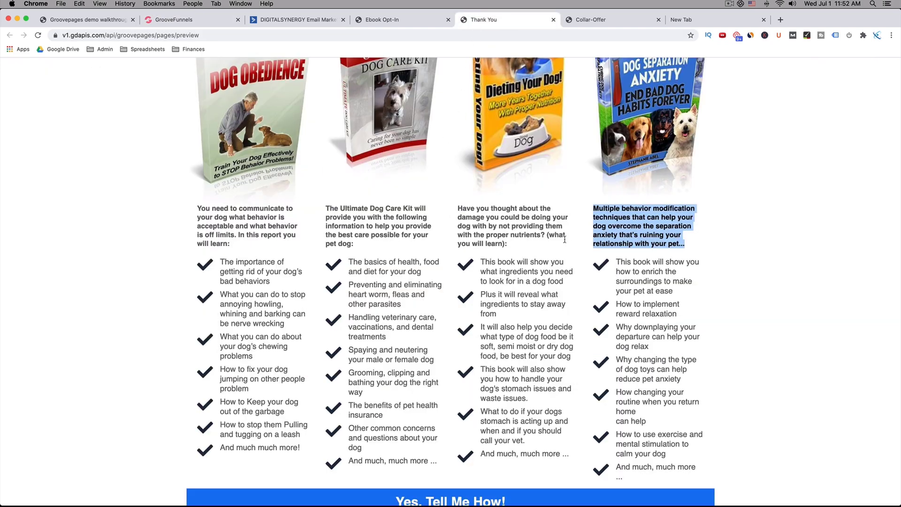
scroll(564, 240, up, 5)
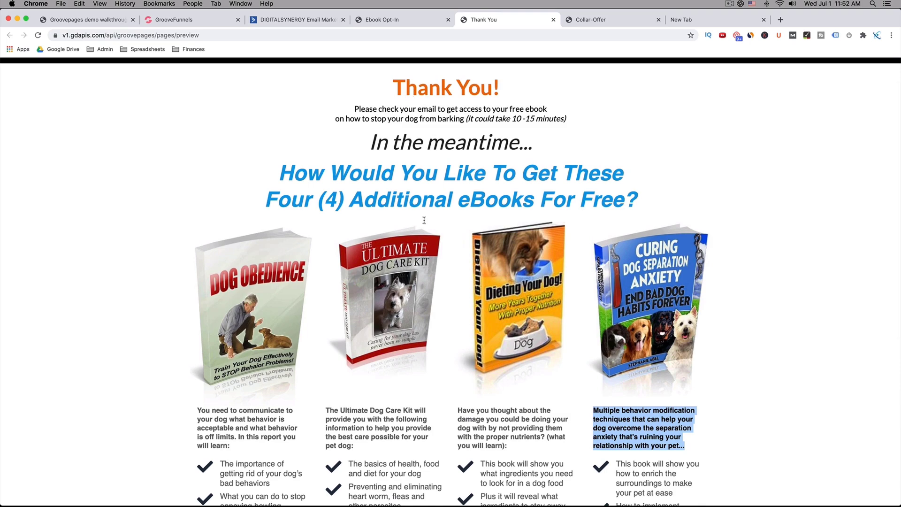
scroll(424, 220, down, 1)
click(192, 21)
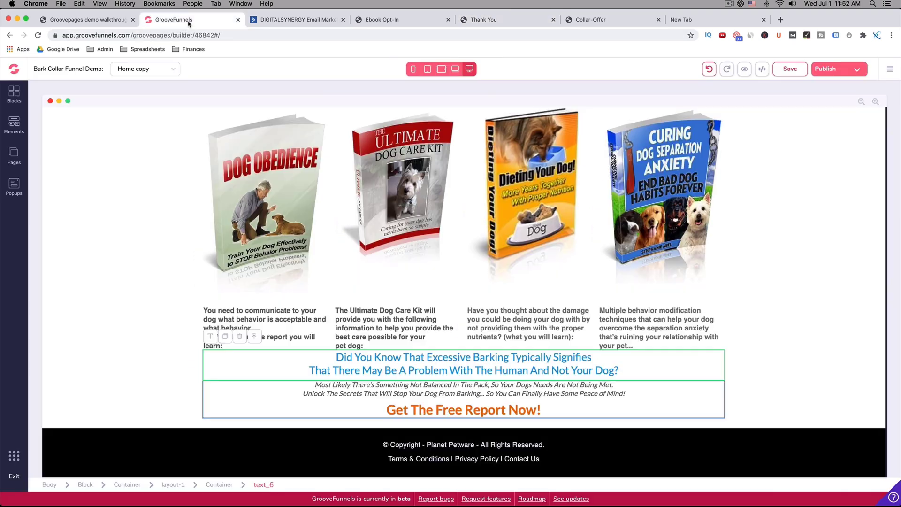
scroll(491, 266, up, 5)
scroll(491, 265, down, 5)
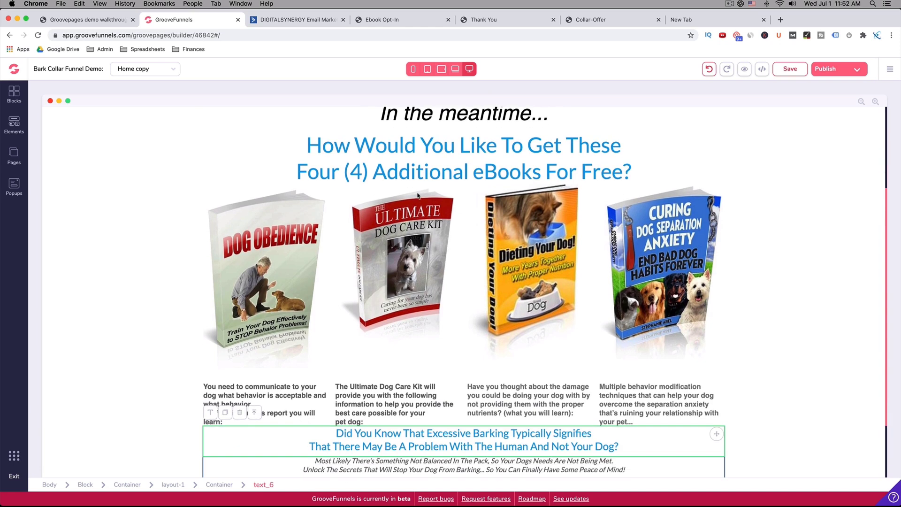
scroll(416, 211, down, 2)
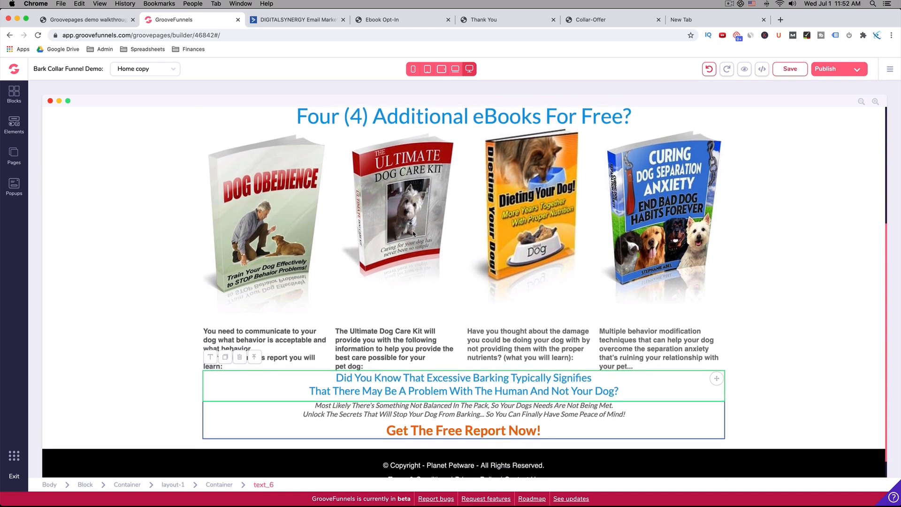
scroll(455, 303, down, 1)
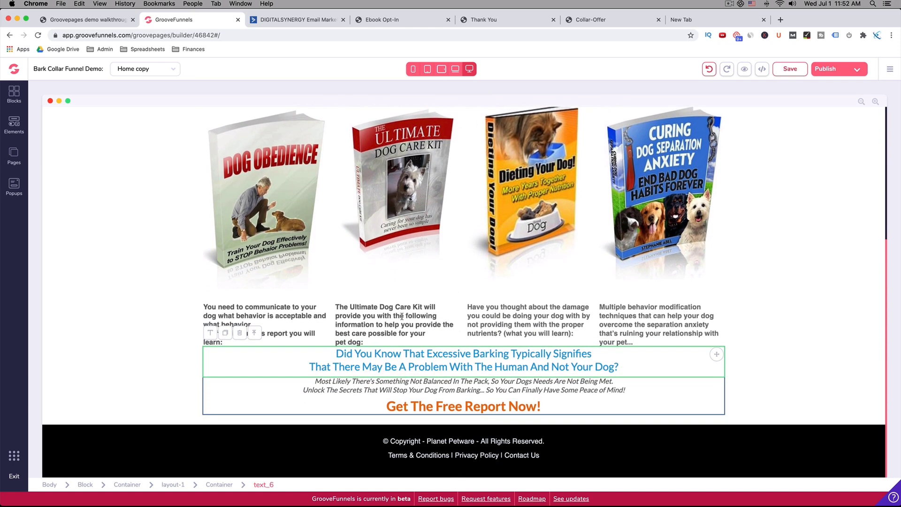
- Examine the checkmark lists on the Thank You preview page and select the first column's "The importance of getting rid of your dog's bad behaviors" item
click(495, 21)
scroll(301, 319, down, 5)
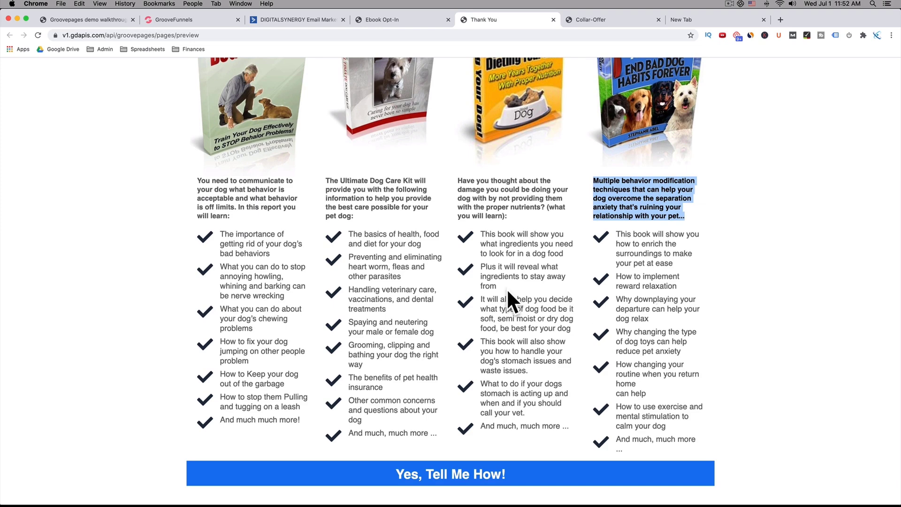
click(134, 300)
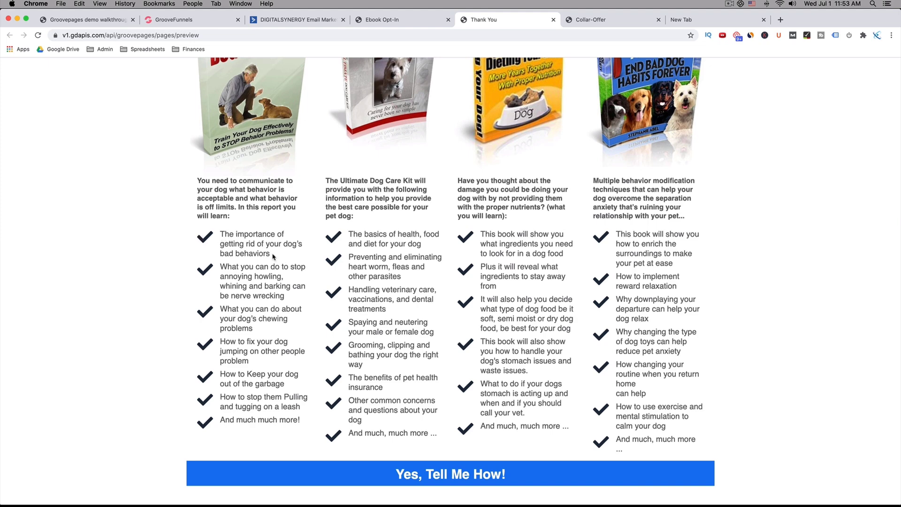
drag(273, 256, 207, 236)
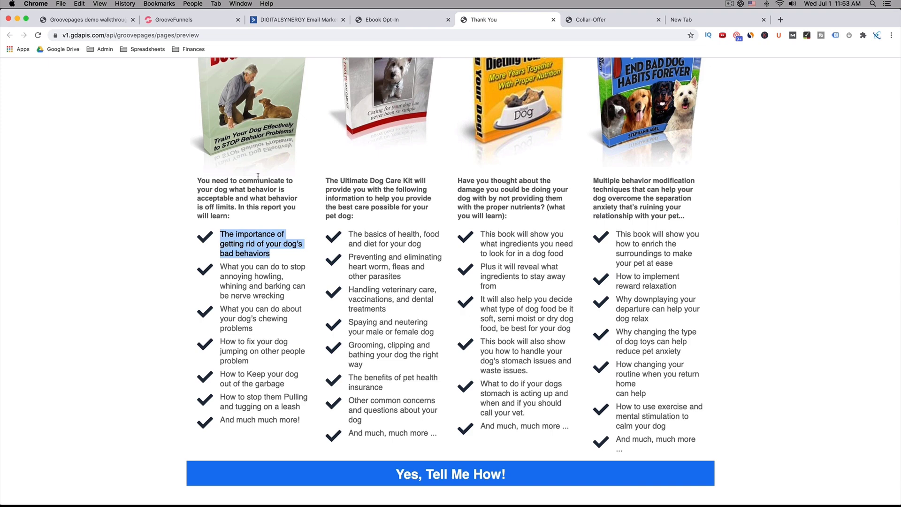
- Duplicate the four-column intro block in the builder and set the copy's top margin to 1.75rem
click(174, 22)
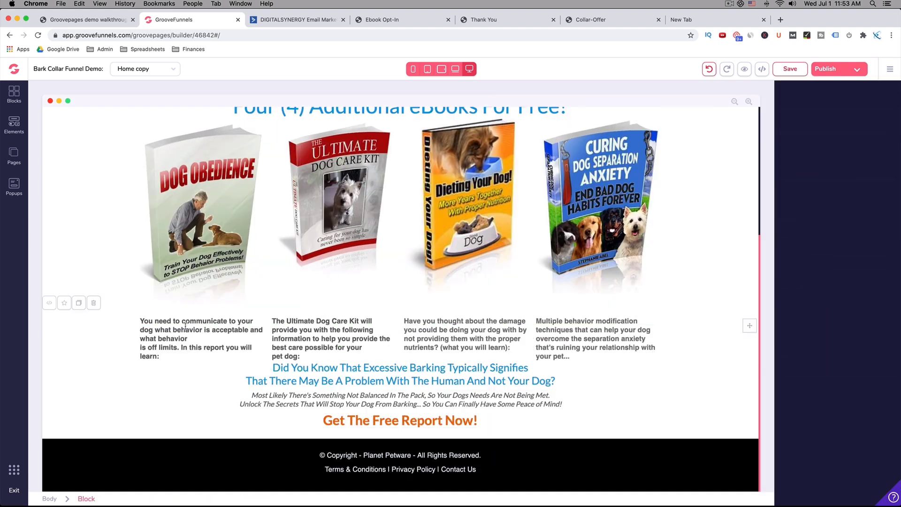
click(142, 336)
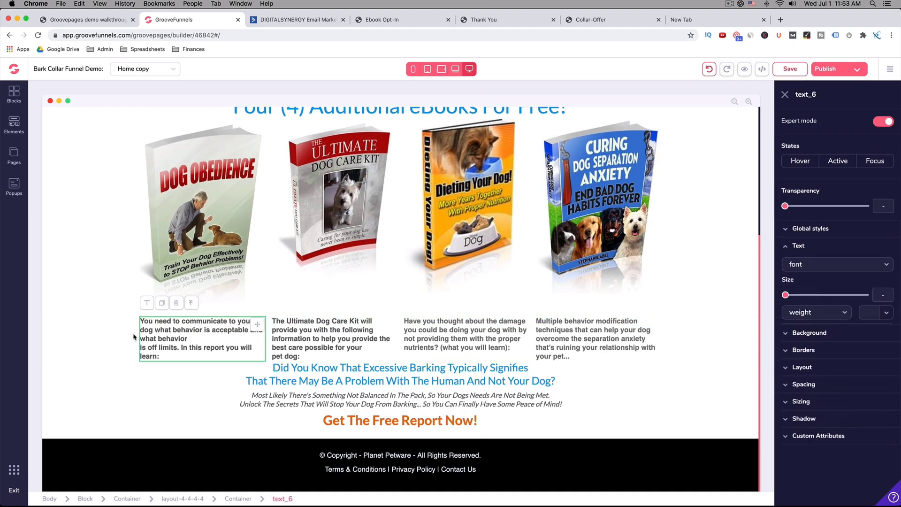
click(112, 338)
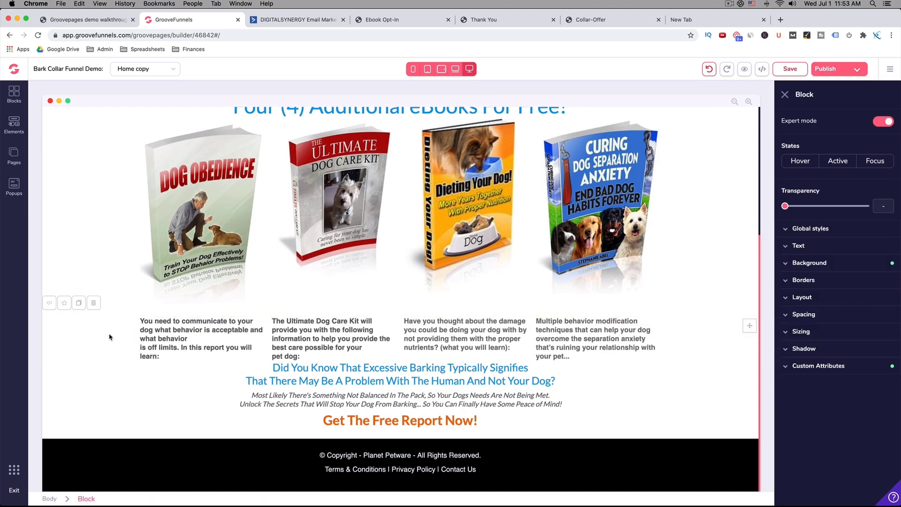
click(79, 304)
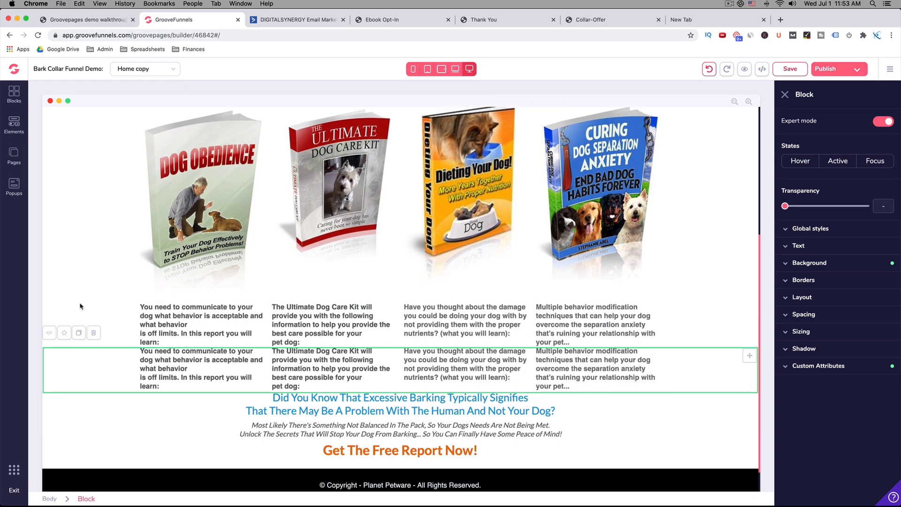
click(789, 315)
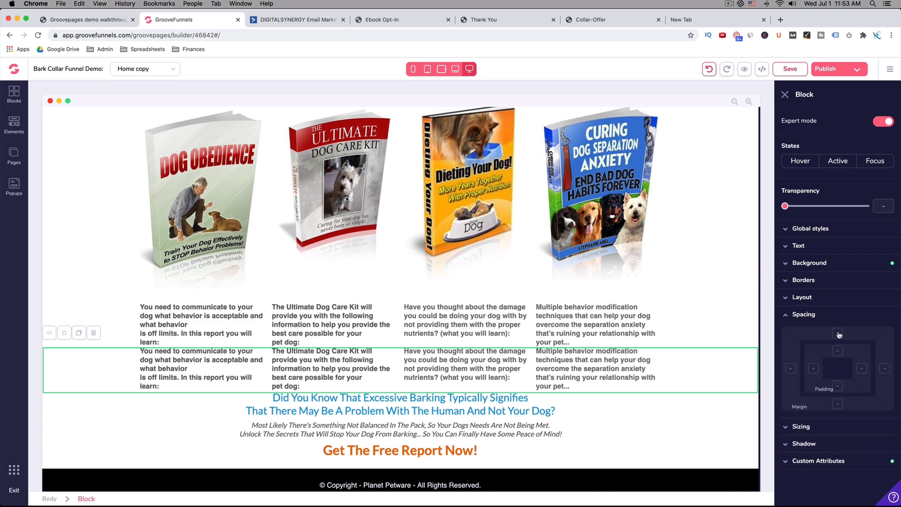
drag(785, 420, 817, 422)
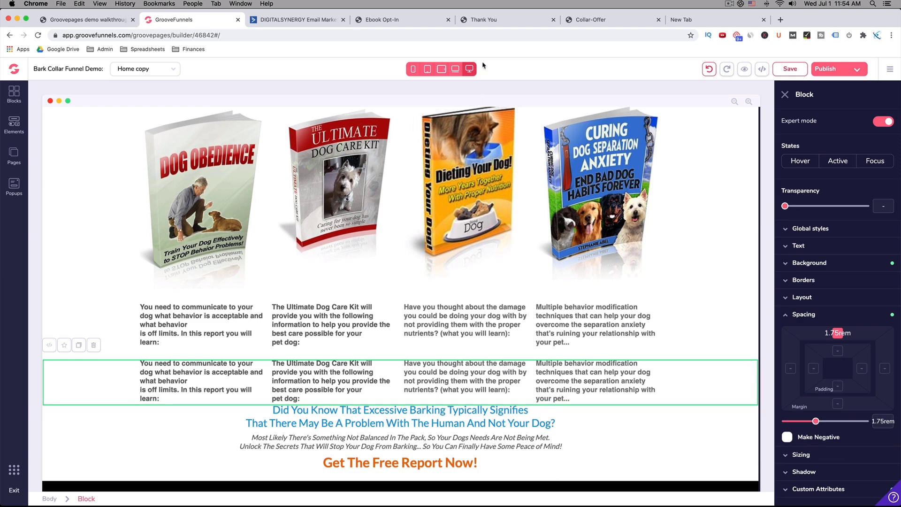
- Delete the block containing the "Did You Know That Excessive Barking Typically Signifies..." heading and the "Get The Free Report Now!" text
click(493, 22)
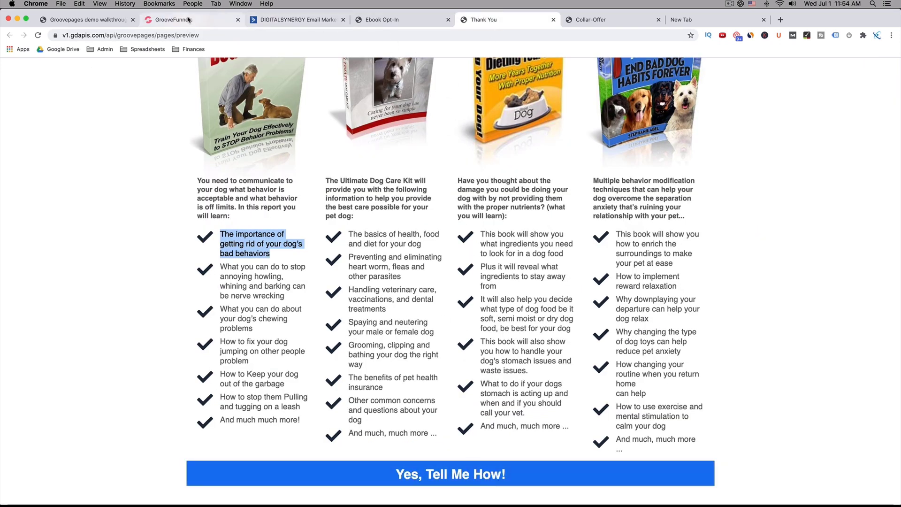
click(233, 19)
click(412, 424)
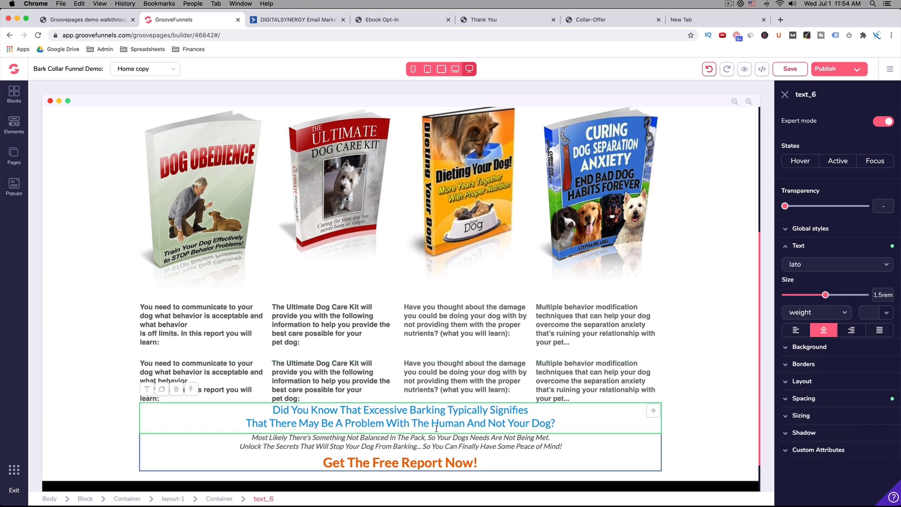
click(109, 440)
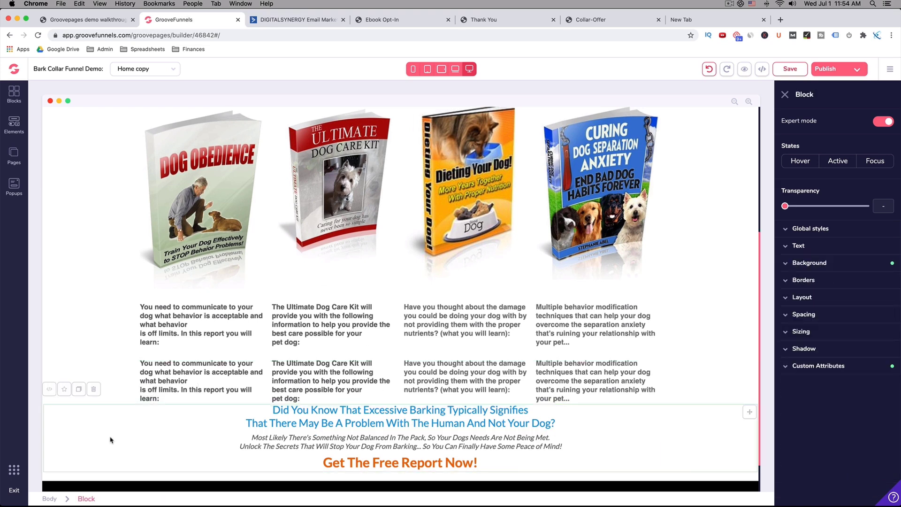
click(93, 389)
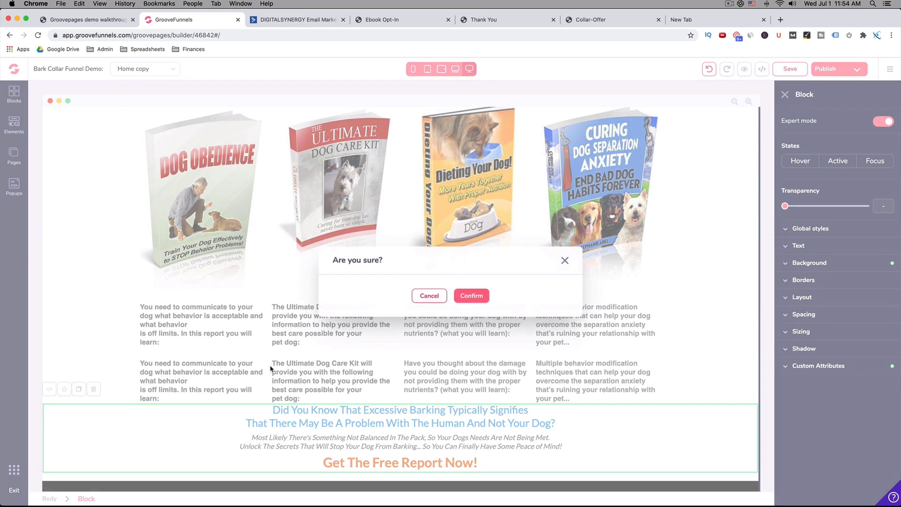
click(471, 298)
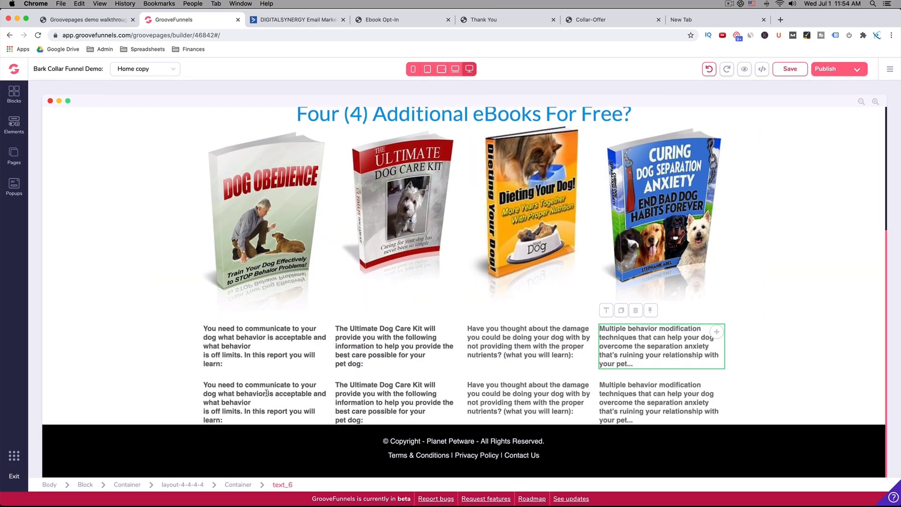
- Examine the checkmark lists on the Thank You preview page and look through the builder's elements for a matching list type
click(502, 21)
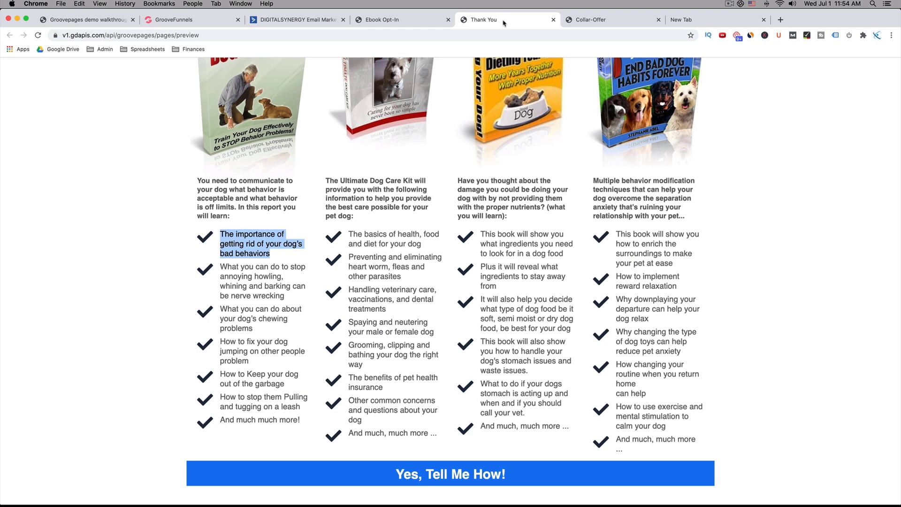
click(243, 238)
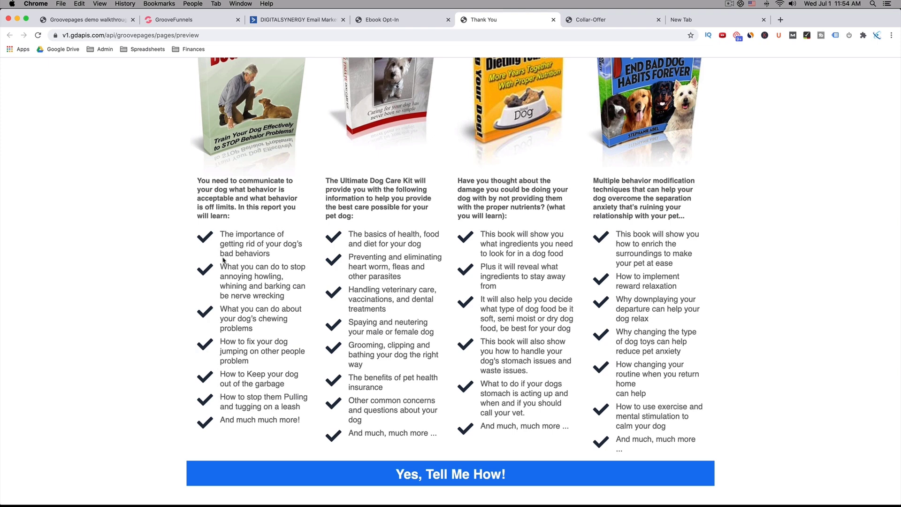
click(184, 21)
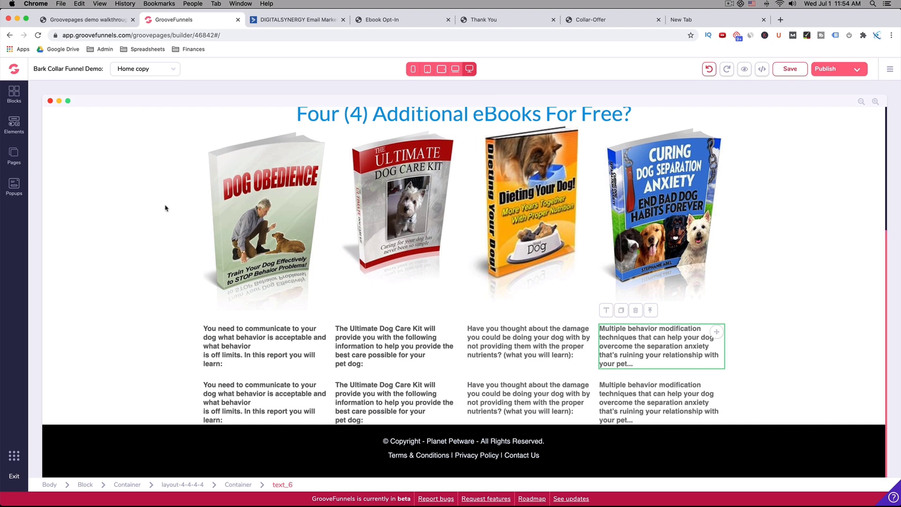
click(15, 127)
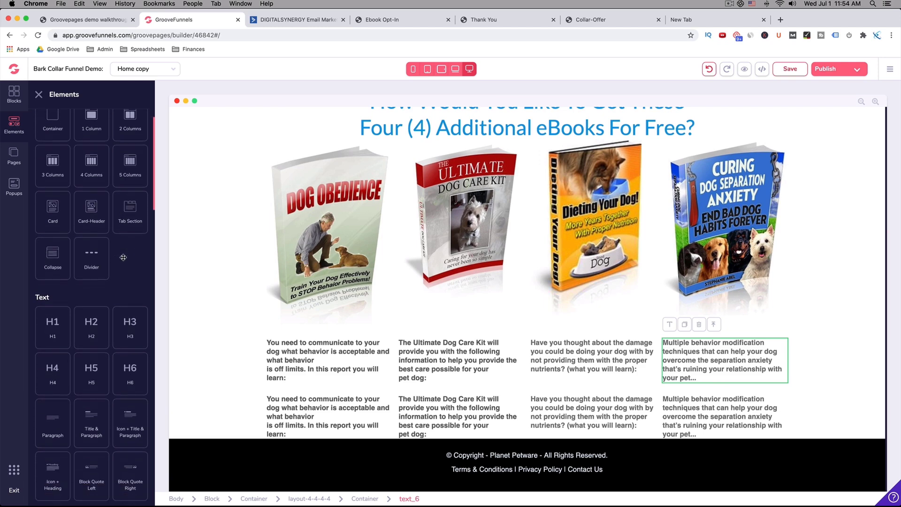
scroll(122, 257, down, 4)
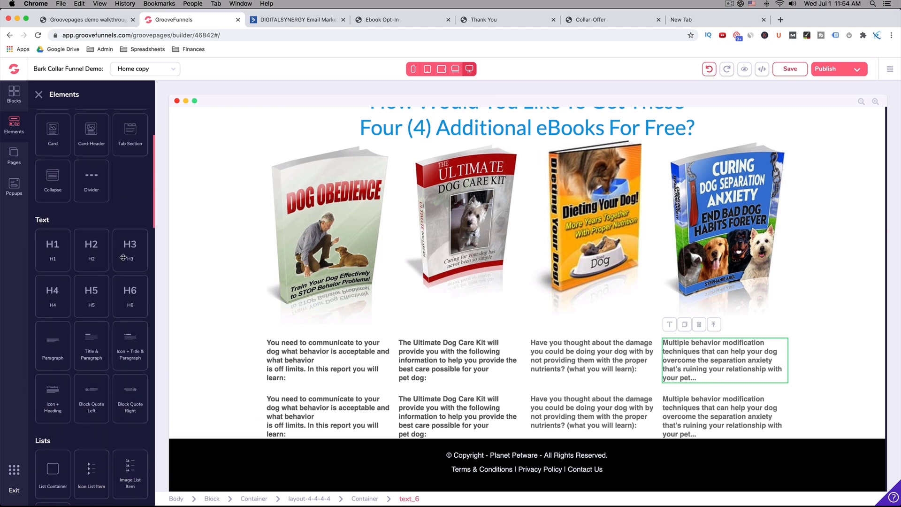
scroll(123, 257, down, 3)
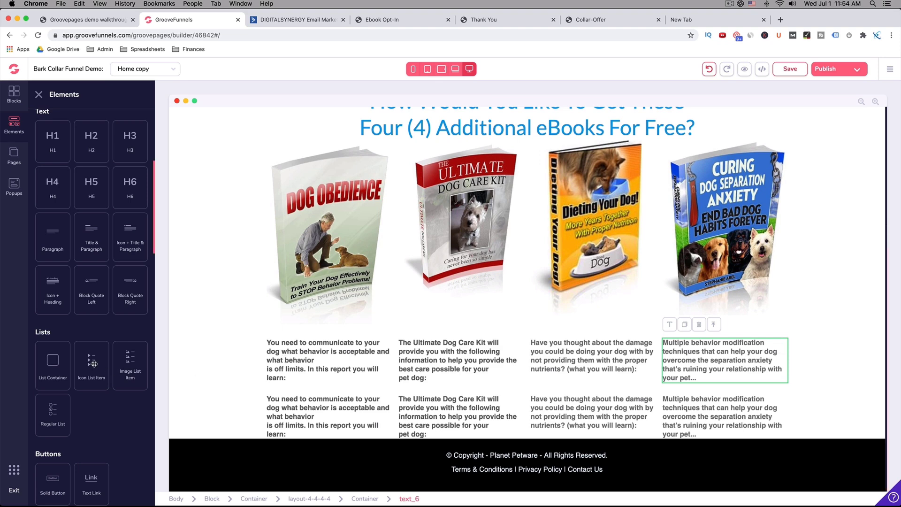
scroll(92, 362, down, 1)
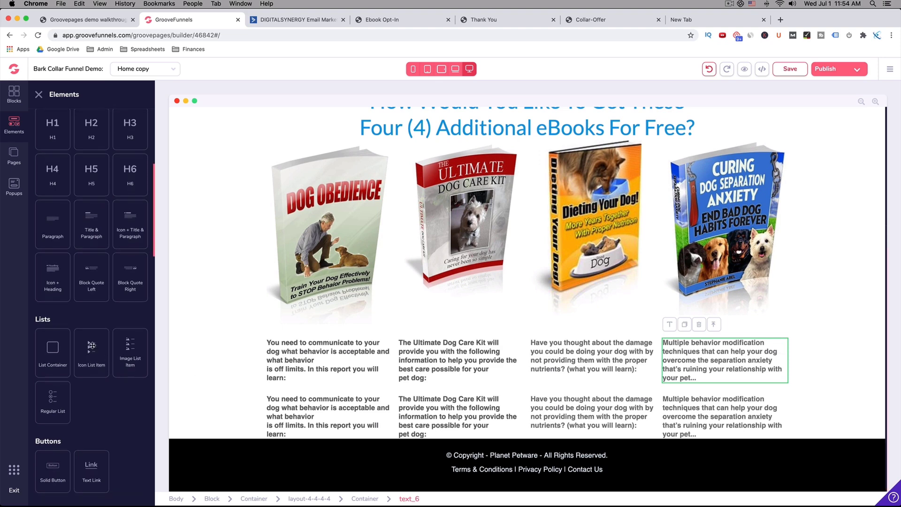
scroll(293, 355, down, 1)
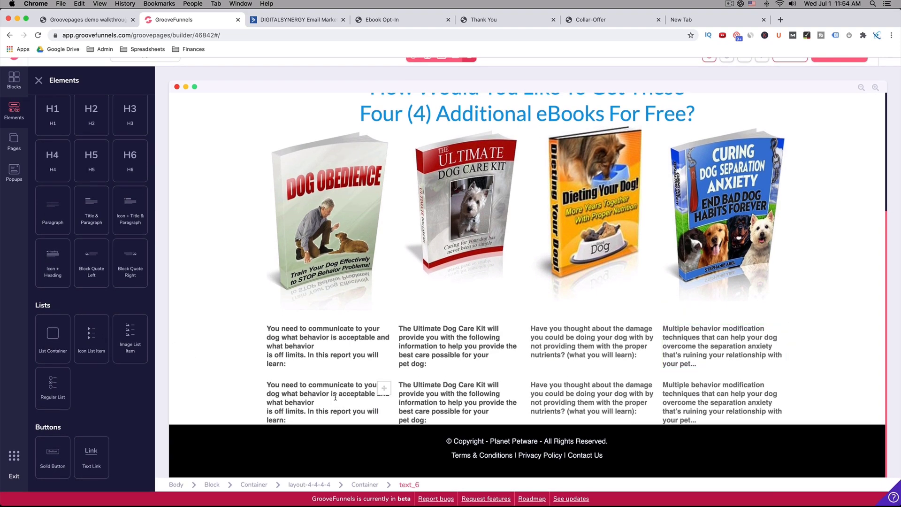
click(282, 394)
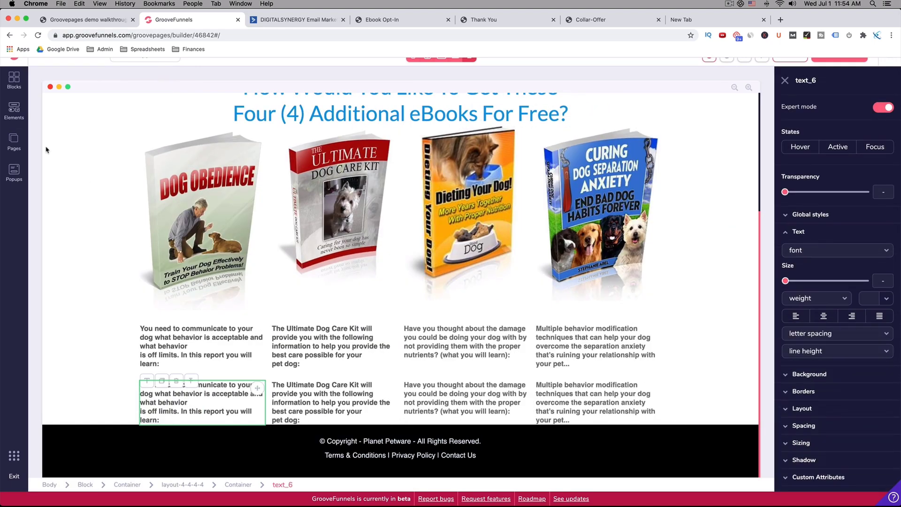
click(15, 111)
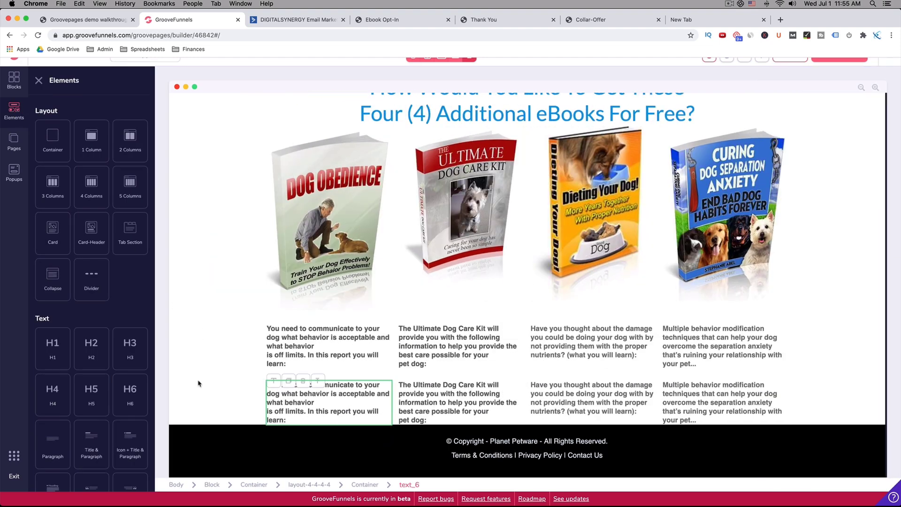
scroll(107, 427, down, 2)
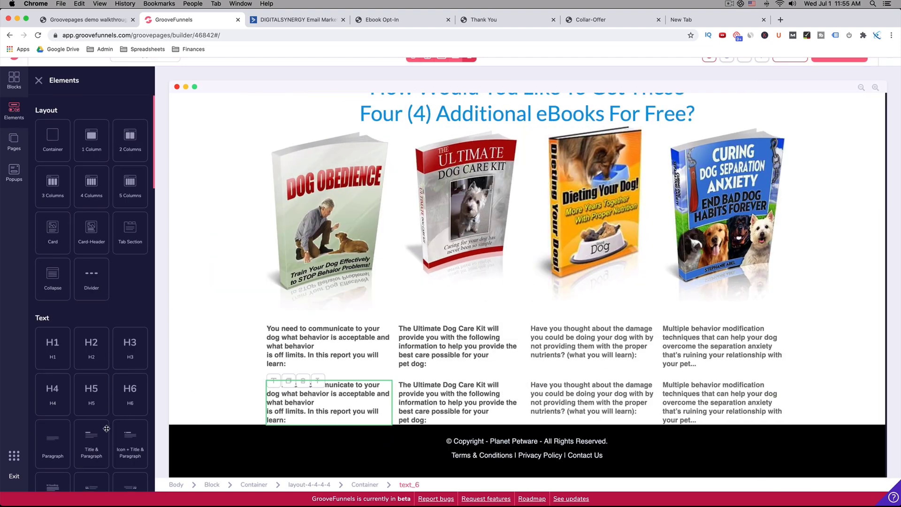
scroll(107, 428, down, 6)
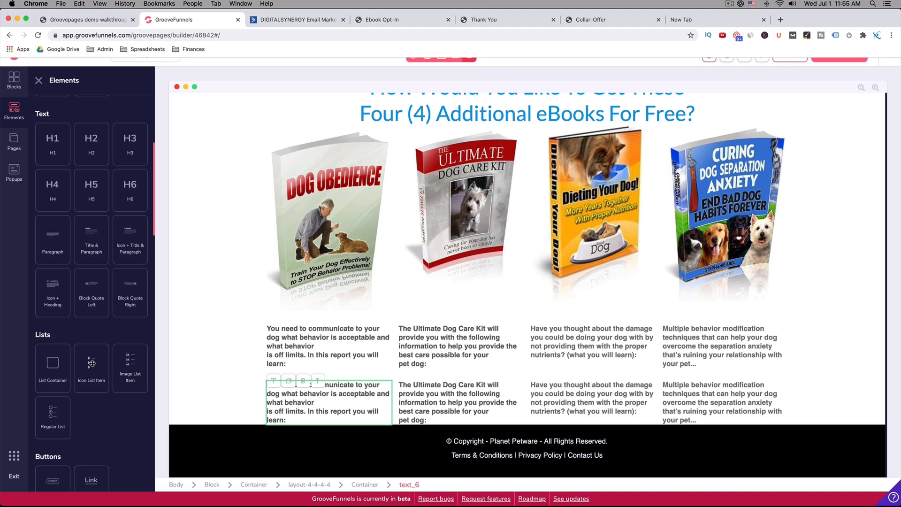
click(348, 403)
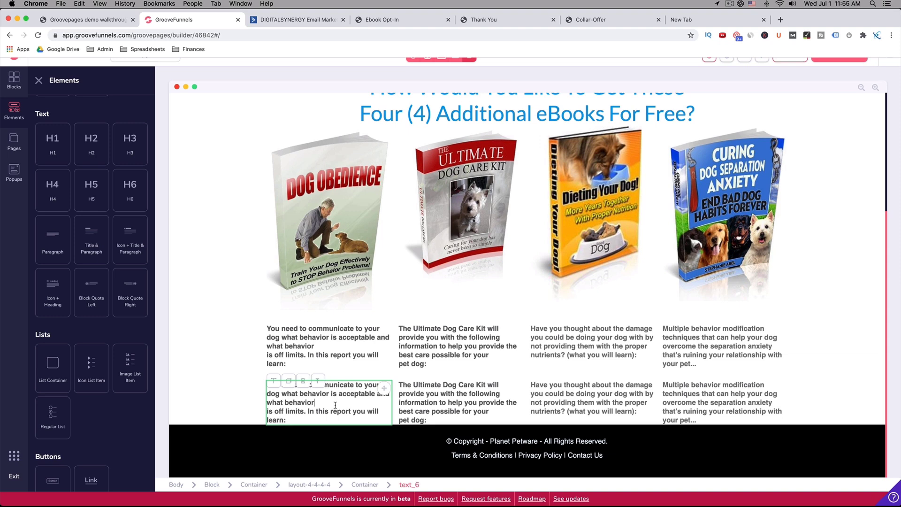
drag(341, 411, 266, 411)
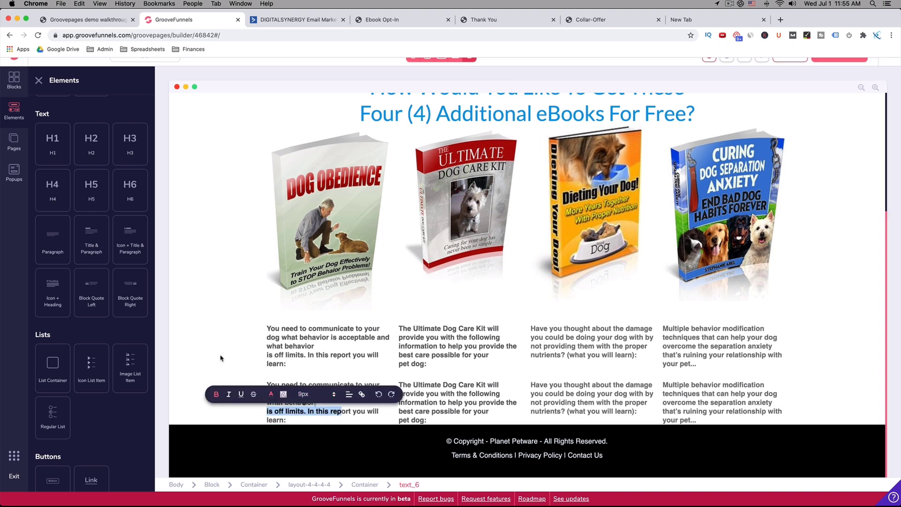
click(330, 410)
drag(305, 418, 265, 395)
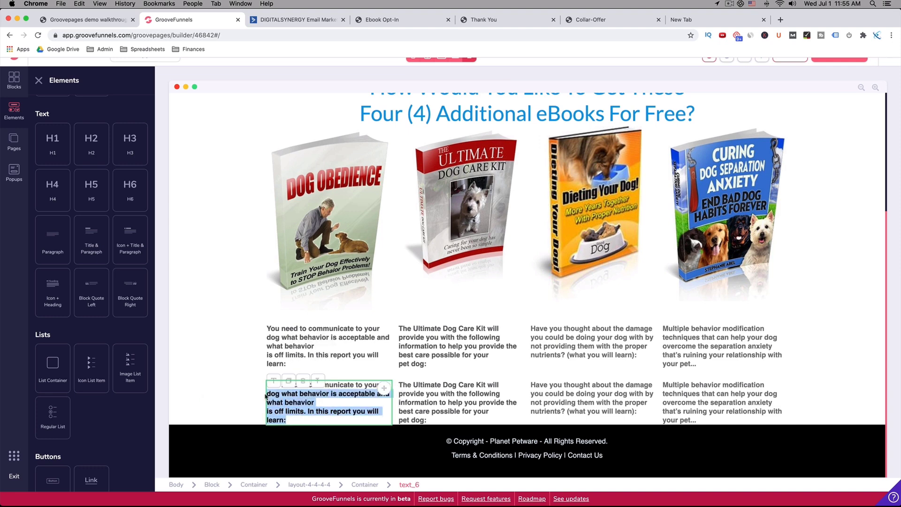
click(264, 393)
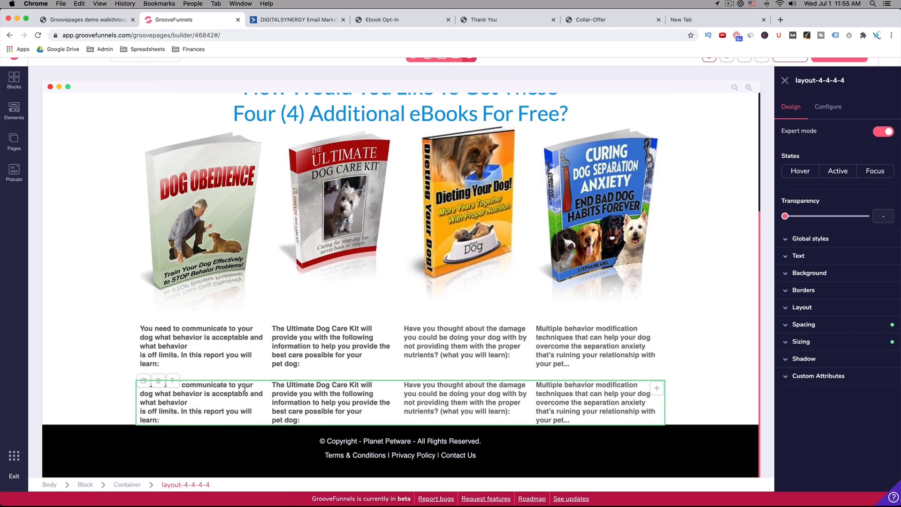
- Delete the duplicated "You need to communicate to your dog..." text from the first column of the lower four-column block
click(206, 393)
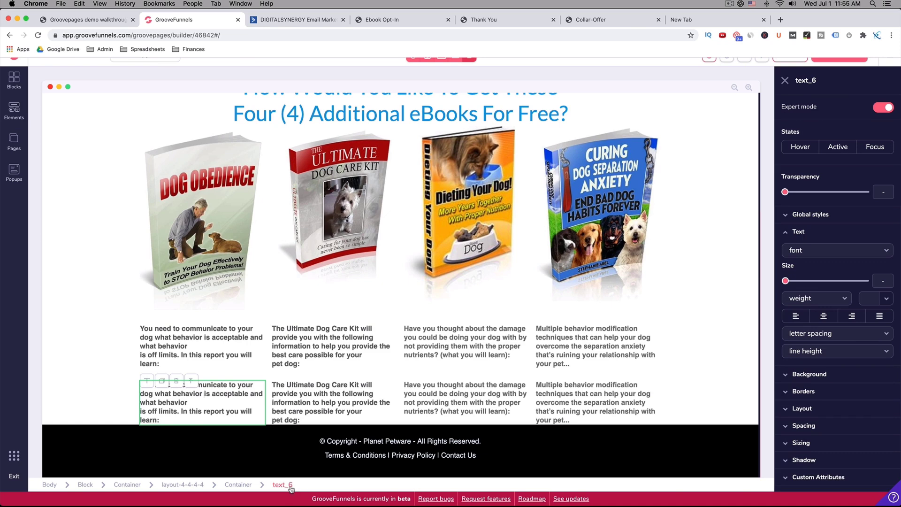
click(176, 382)
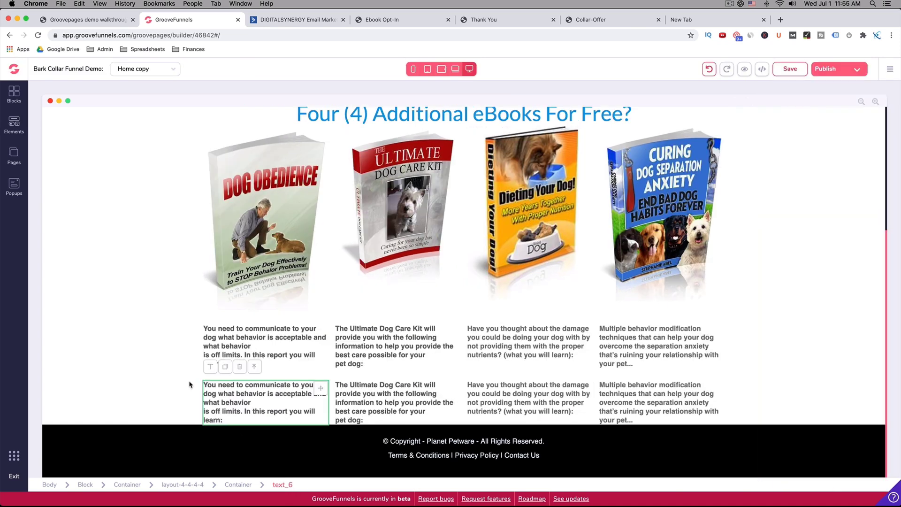
click(266, 401)
click(176, 382)
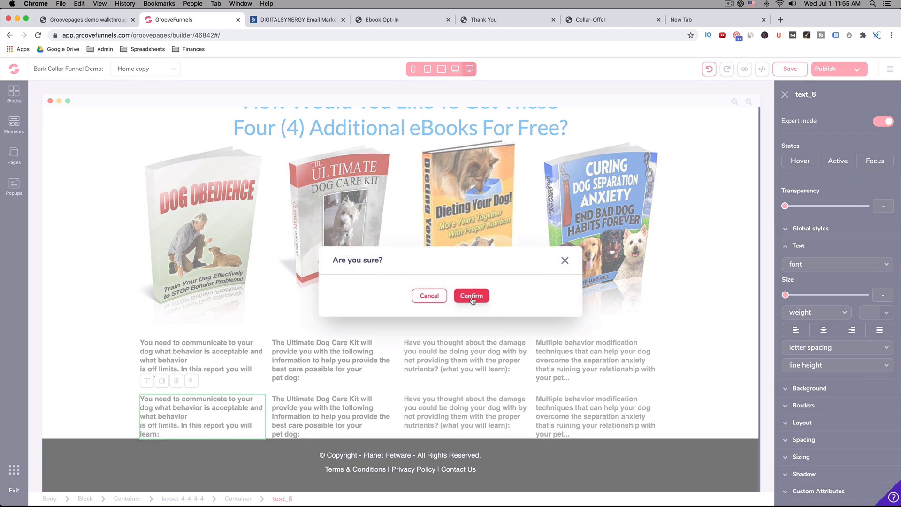
click(471, 296)
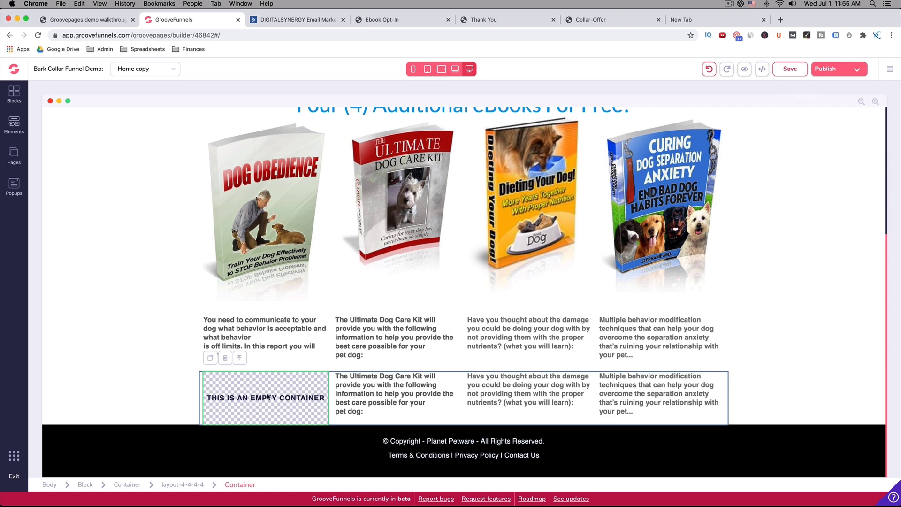
- Delete the duplicated intro texts from the second, third and fourth columns of the lower four-column block
click(376, 383)
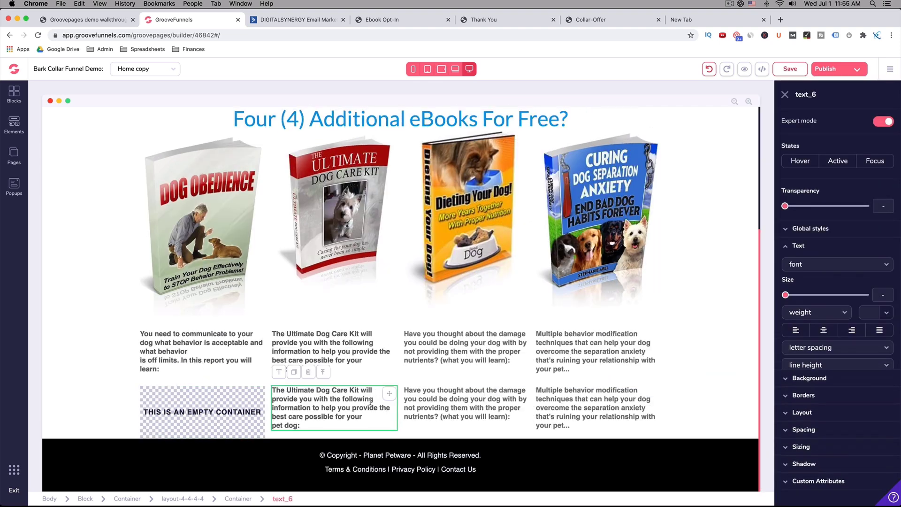
click(308, 373)
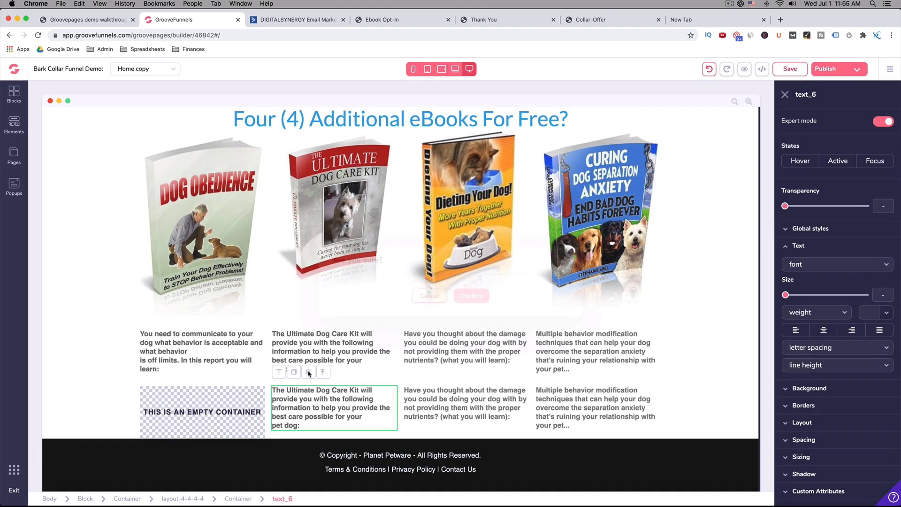
click(471, 297)
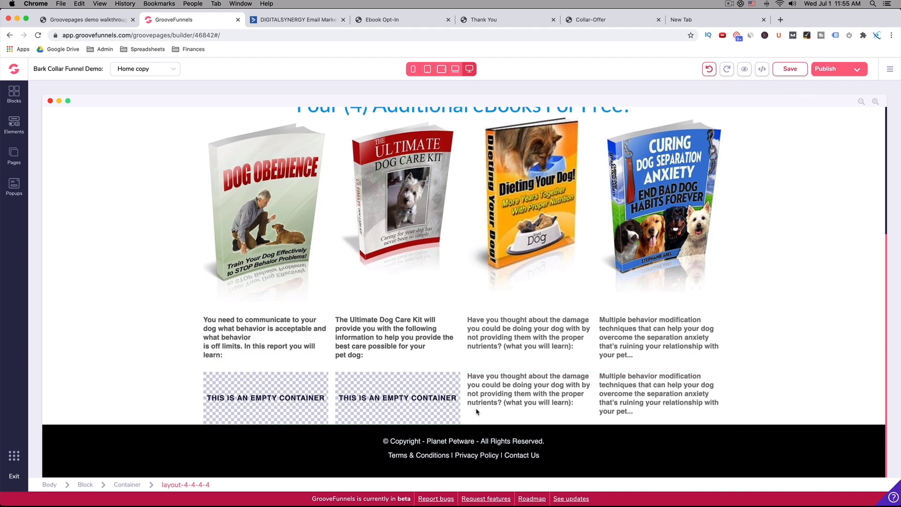
click(444, 390)
click(441, 373)
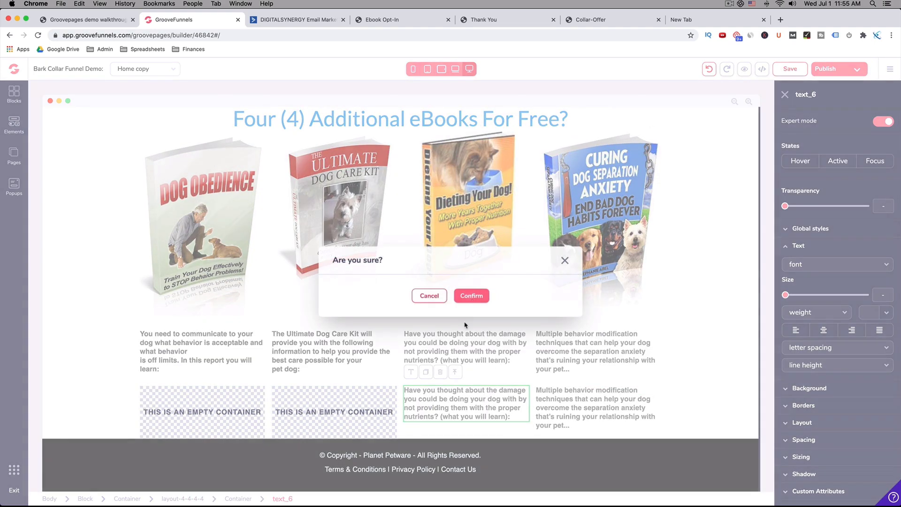
click(472, 295)
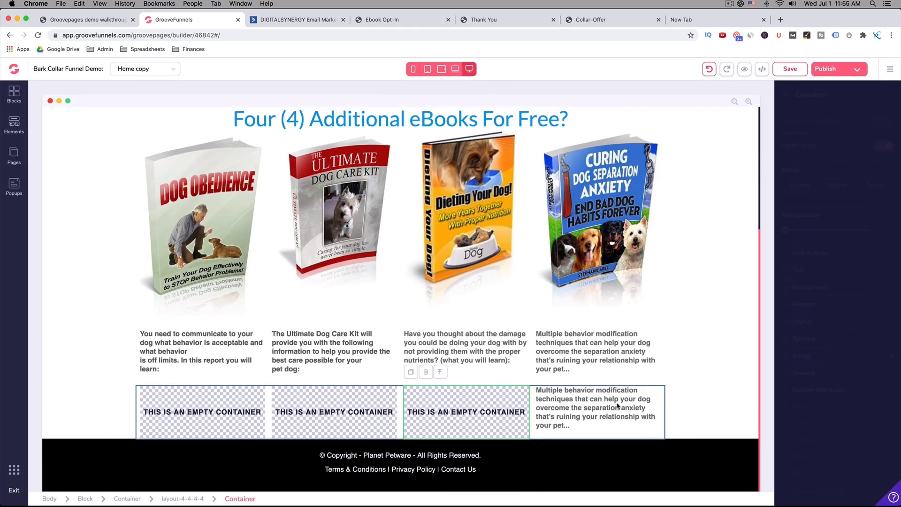
click(569, 399)
click(571, 372)
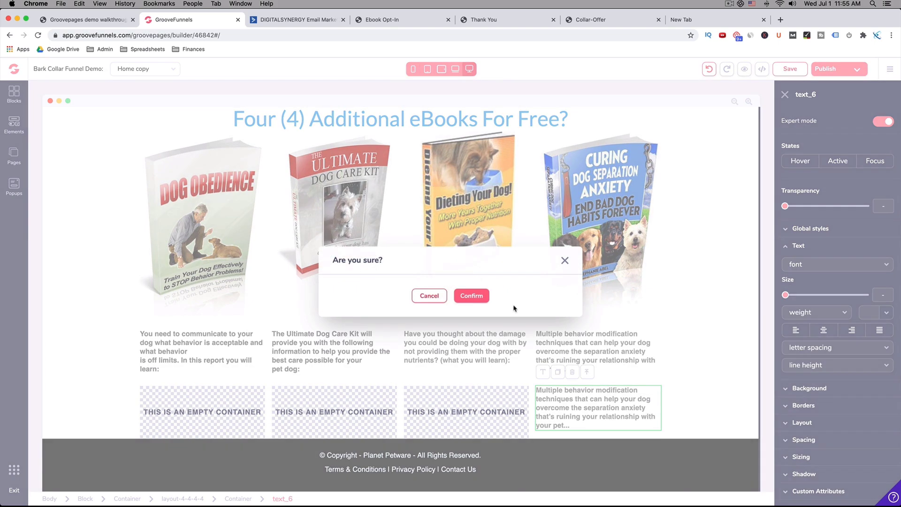
click(471, 295)
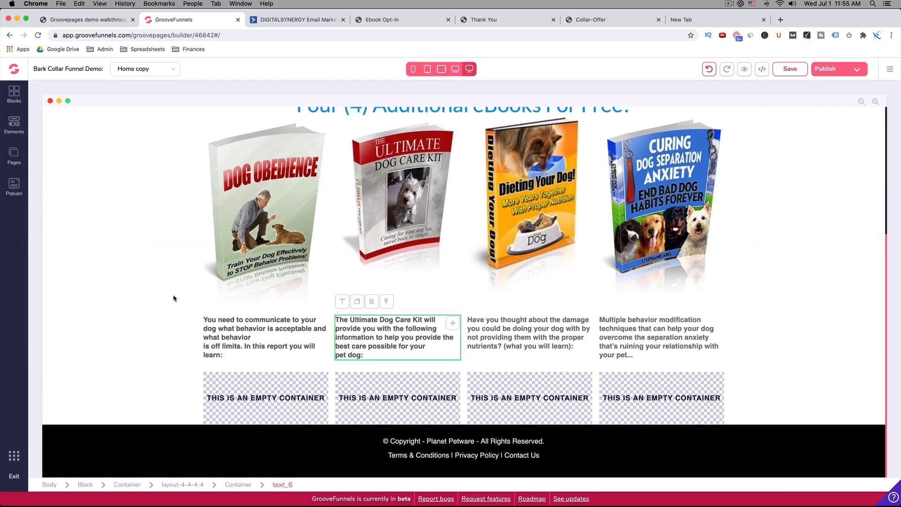
- Add an Icon List Item element to the empty first column container under the Dog Obedience intro
click(14, 125)
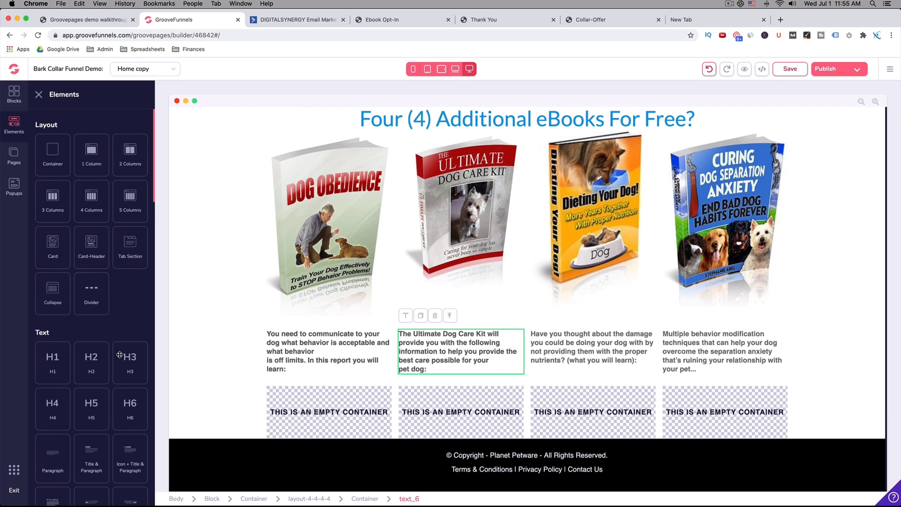
scroll(119, 352, down, 5)
scroll(118, 352, down, 1)
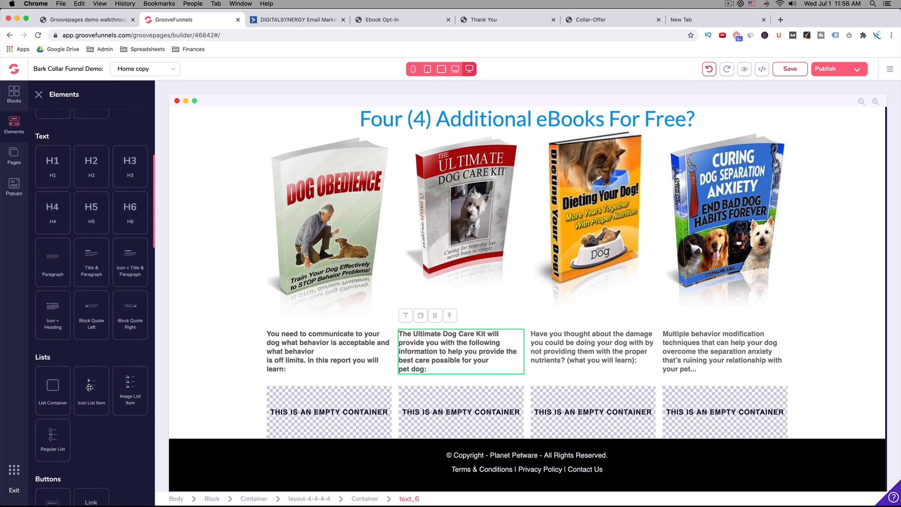
drag(90, 387, 327, 405)
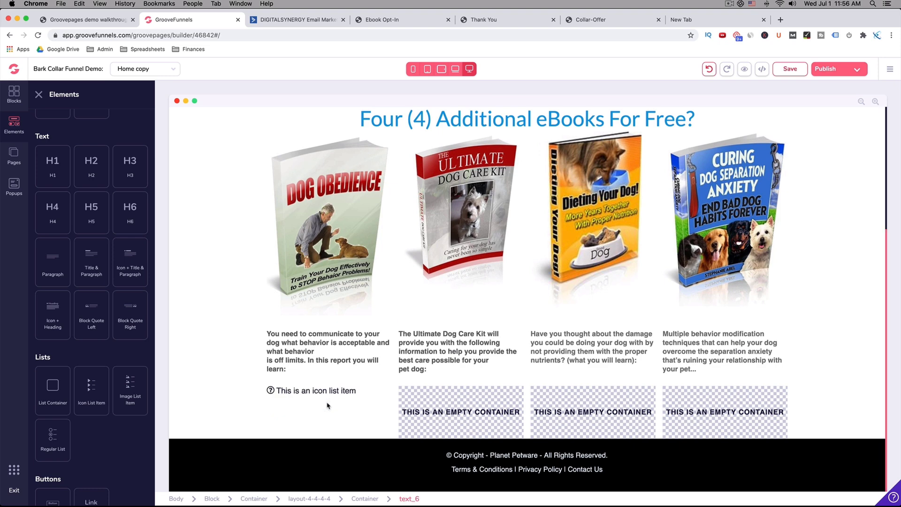
- Add Icon List Item elements to the empty second, third and fourth column containers under the ebook intros
drag(91, 386, 406, 405)
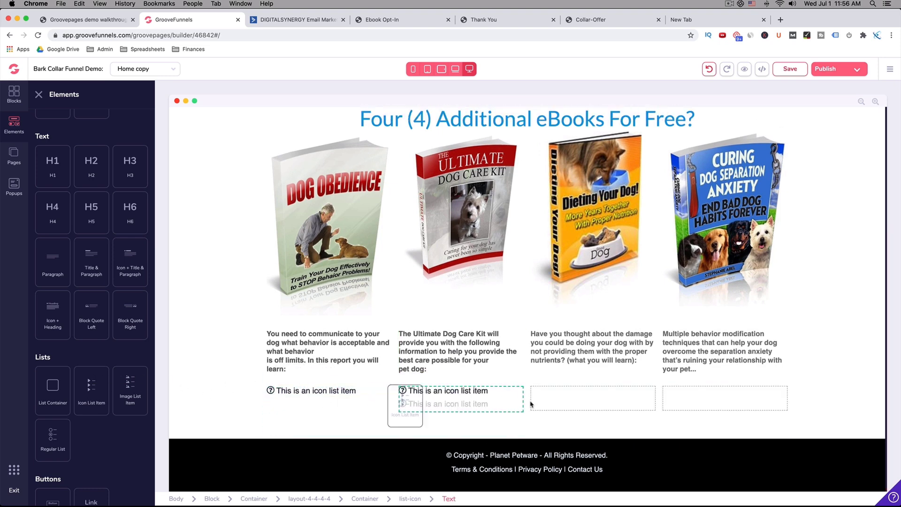
drag(530, 403, 635, 402)
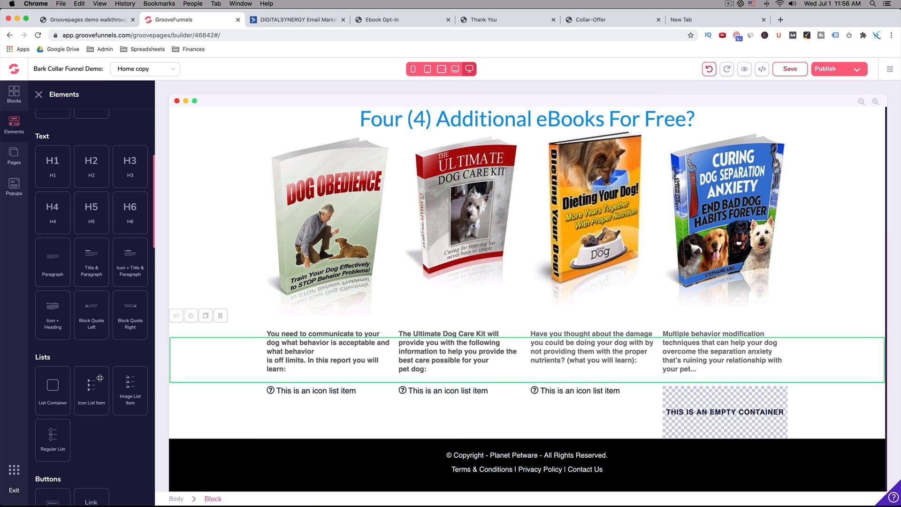
drag(100, 377, 772, 394)
scroll(773, 397, down, 1)
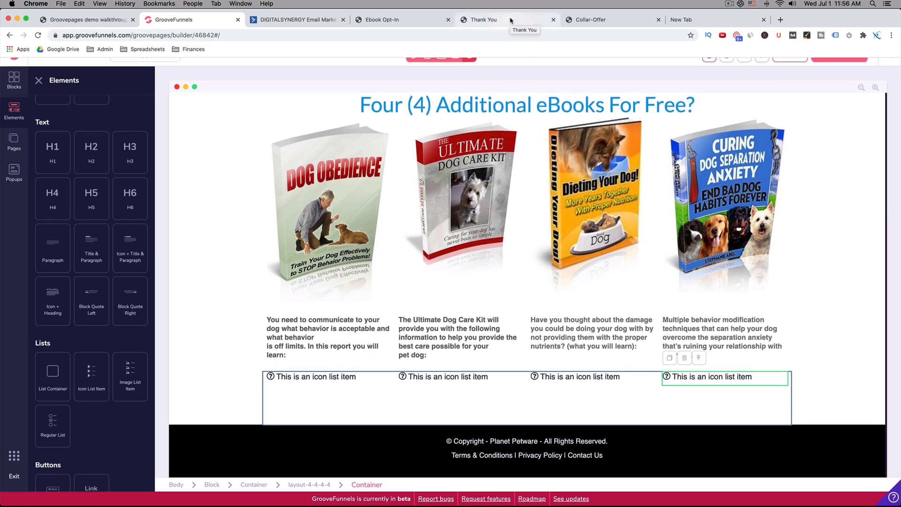
- Replace the first column's icon list text with "The importance of getting rid of your dog's bad behaviors" copied from the Thank You preview page
click(510, 20)
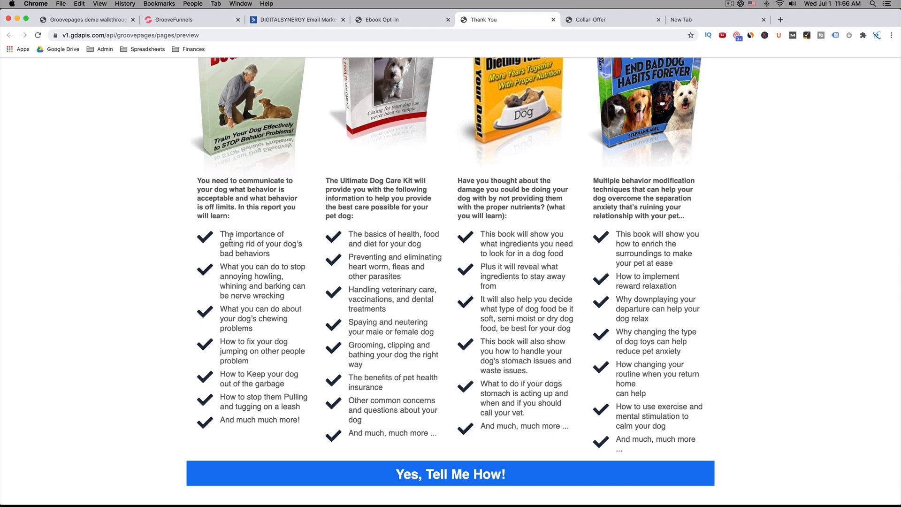
drag(222, 235, 275, 256)
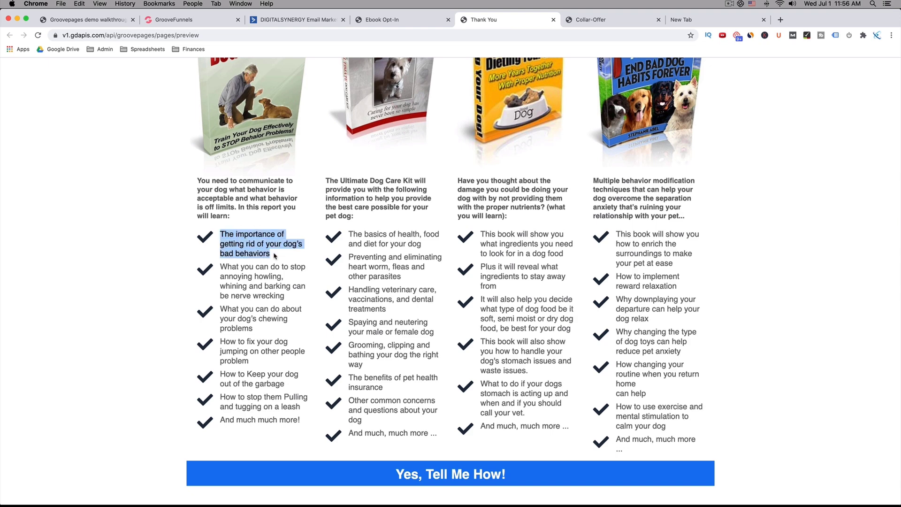
key(super+c)
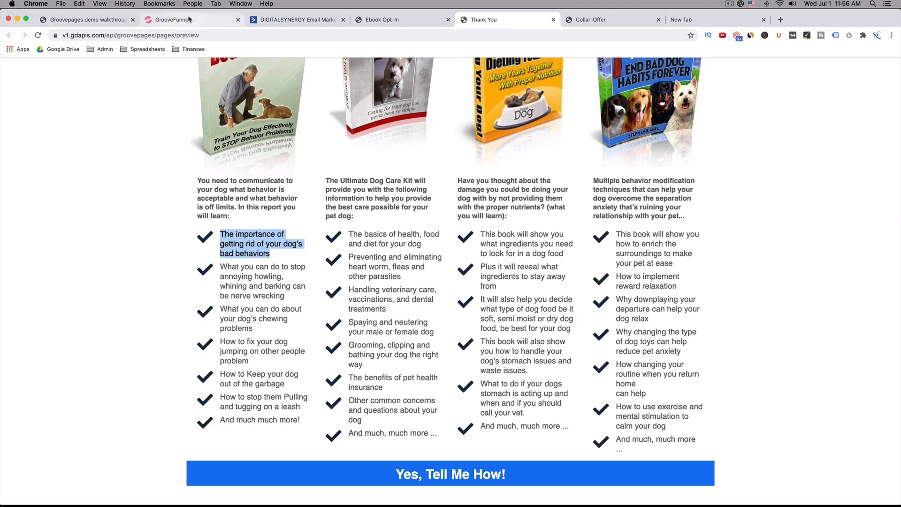
click(174, 20)
click(327, 375)
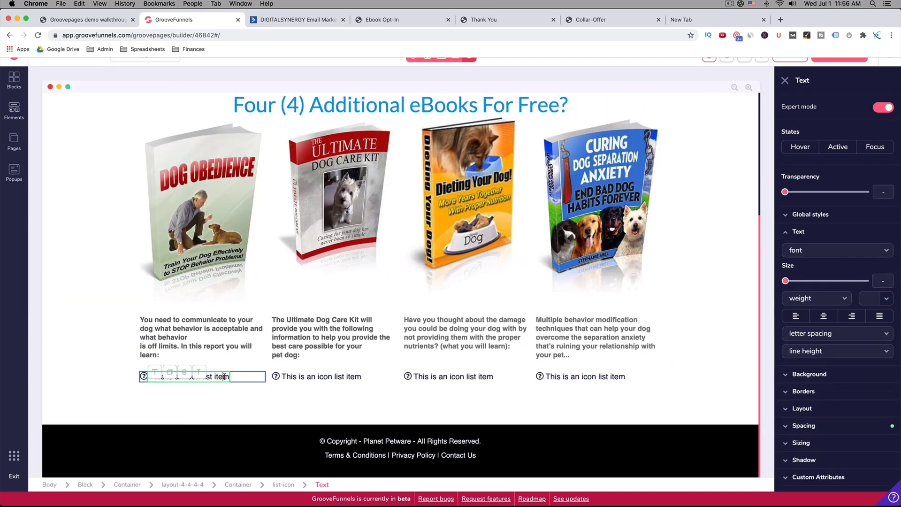
triple_click(224, 376)
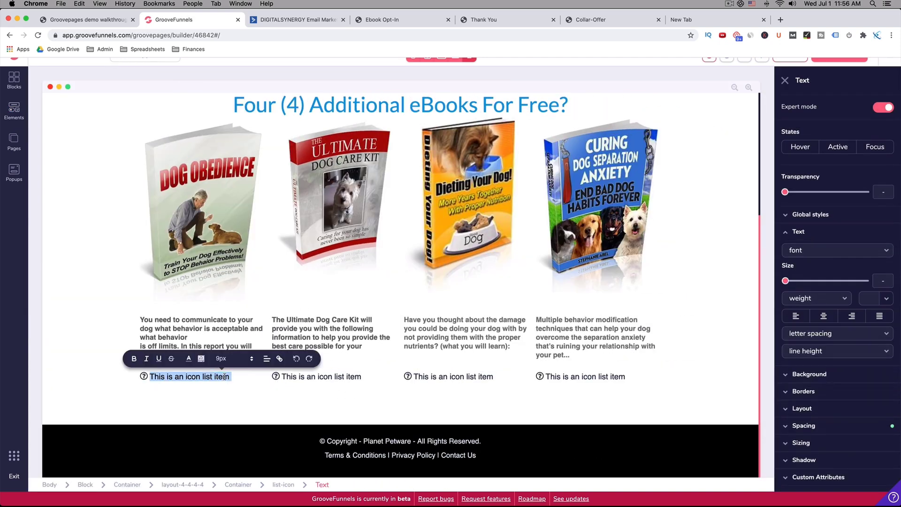
key(super+v)
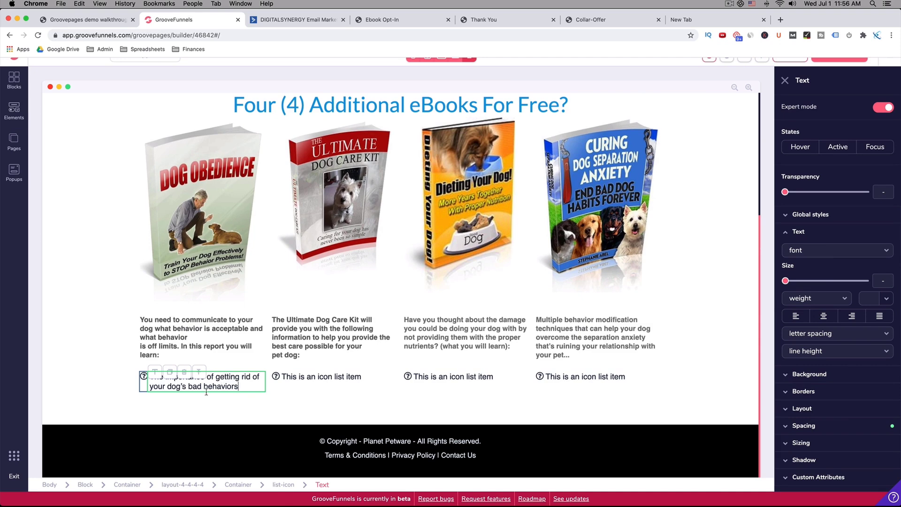
click(256, 404)
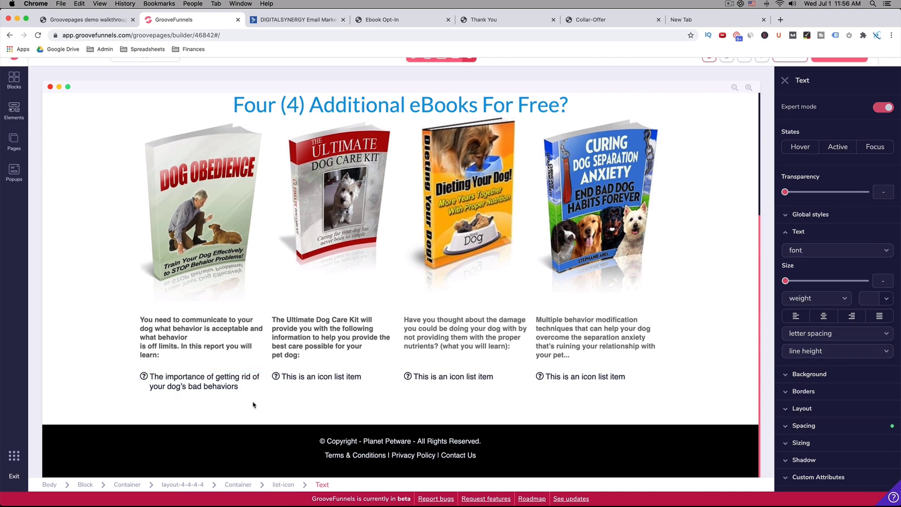
- Change the first column's list item icon to the "fas fa-check" checkmark and apply the update
click(127, 382)
click(144, 377)
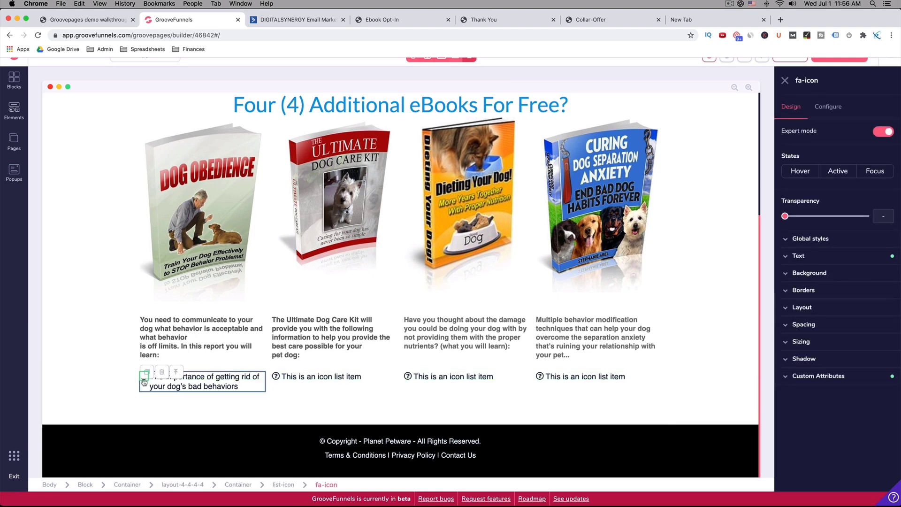
click(828, 108)
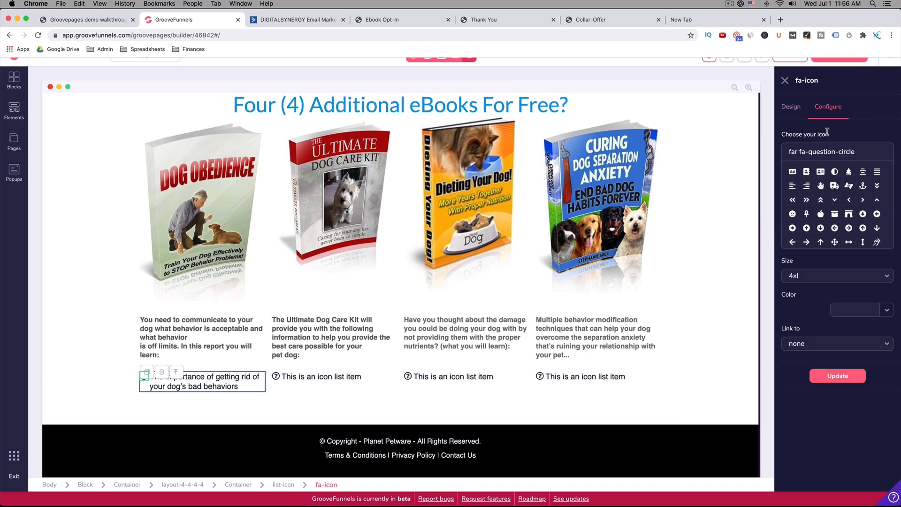
triple_click(831, 150)
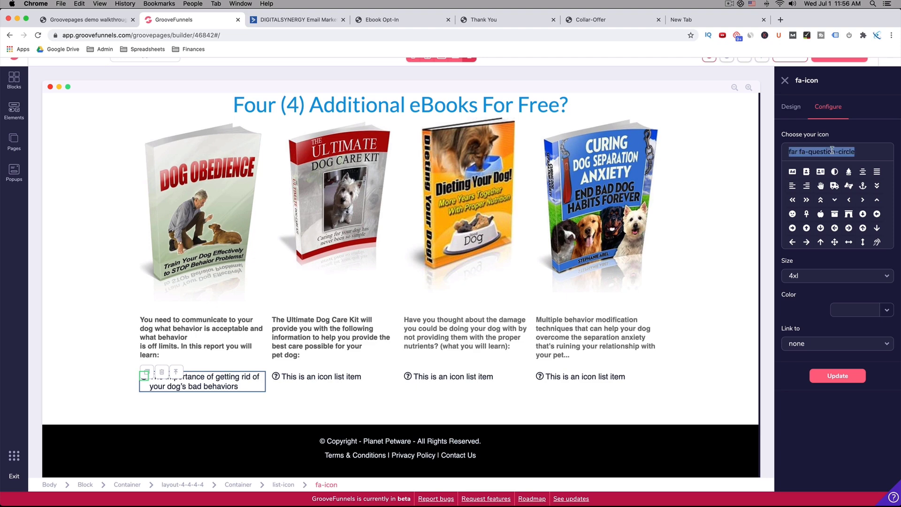
text(cje)
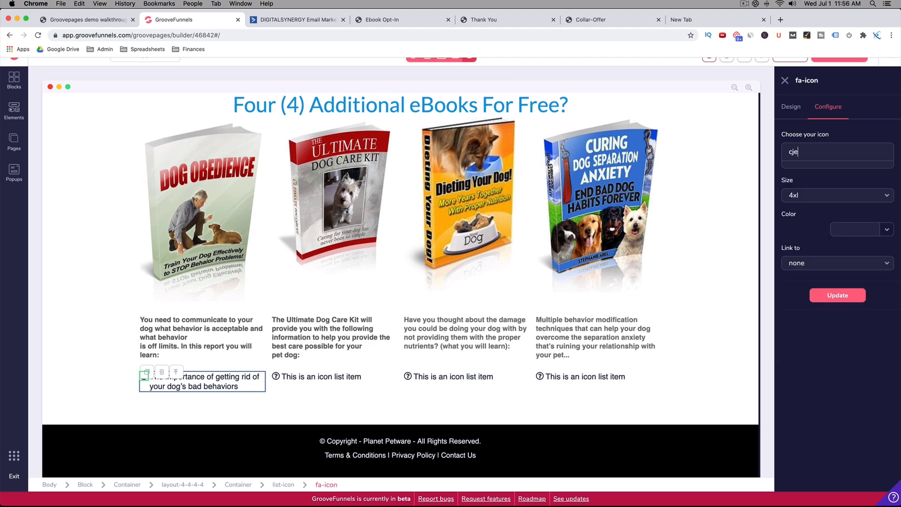
text(hec)
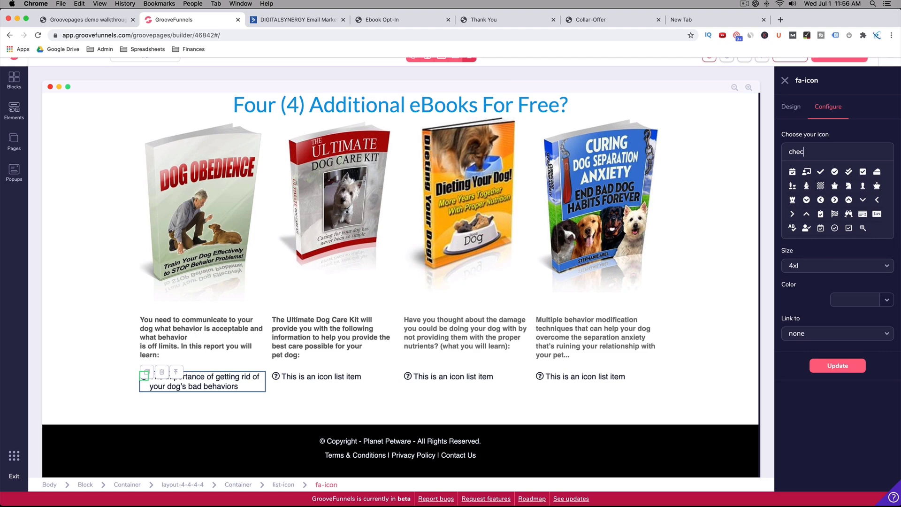
click(806, 172)
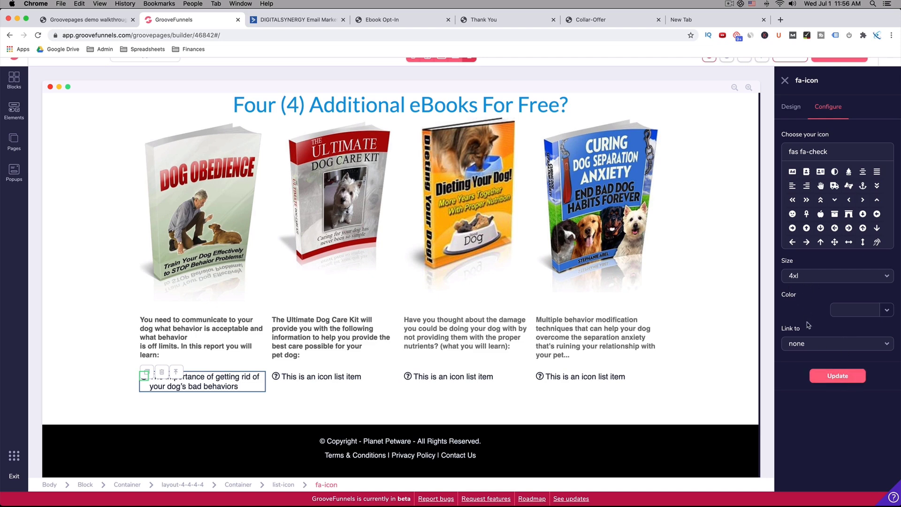
click(837, 376)
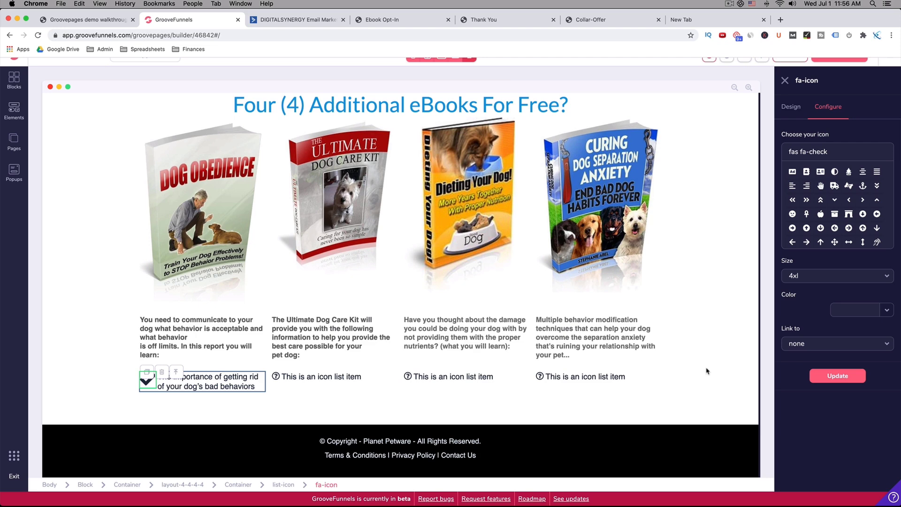
click(838, 375)
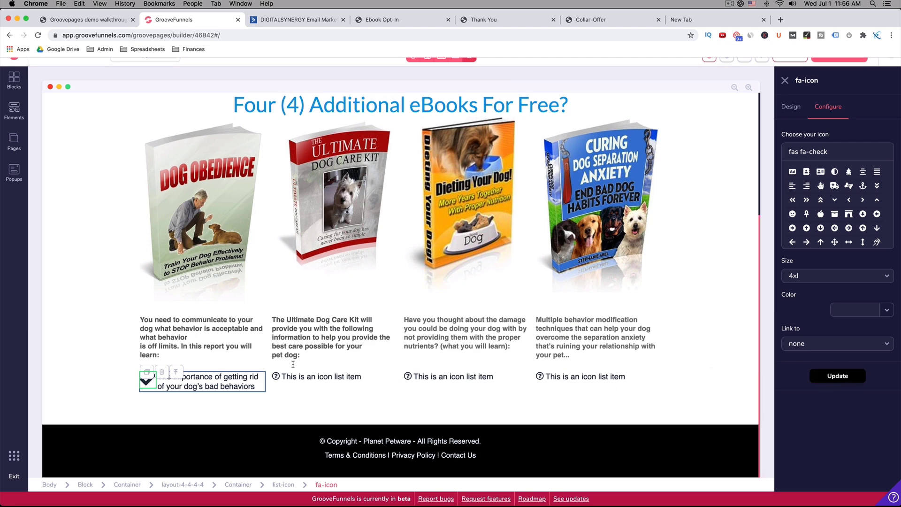
click(79, 343)
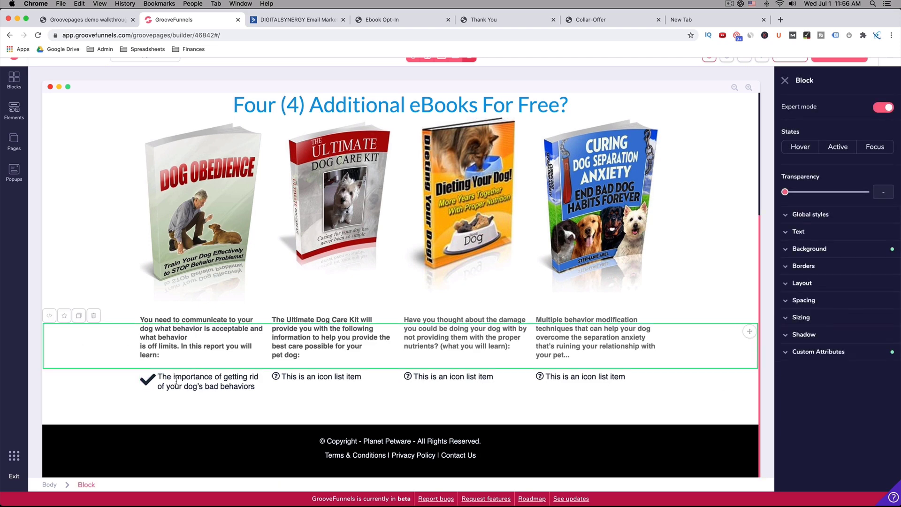
- Compare the icon-to-text gap with the Thank You preview and increase the left margin of the first list item's text
click(162, 383)
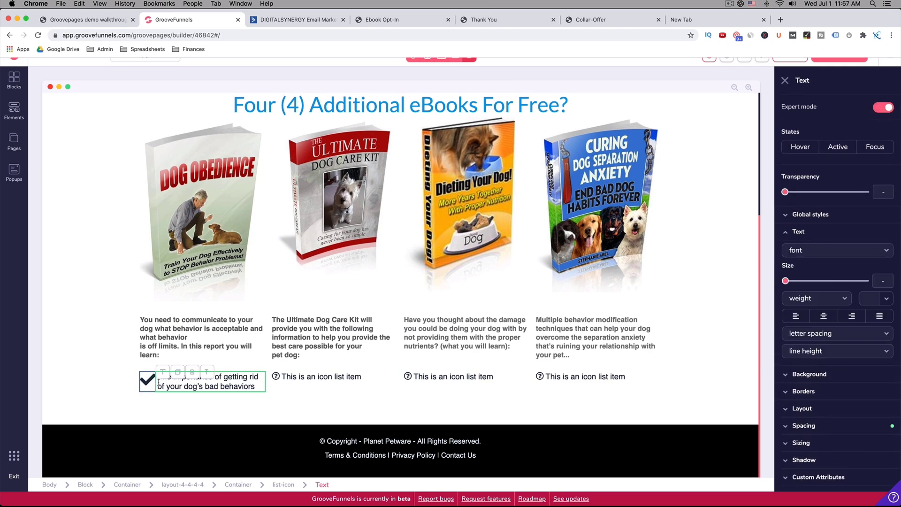
click(486, 19)
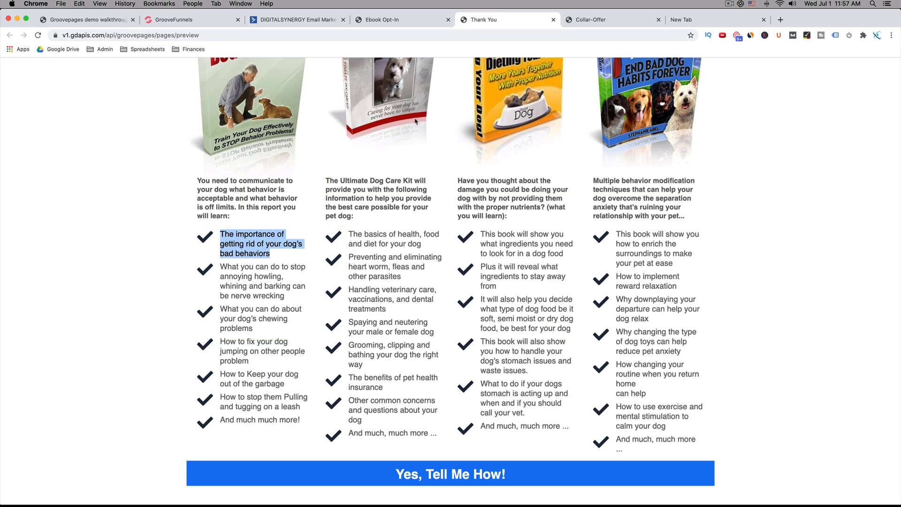
click(164, 237)
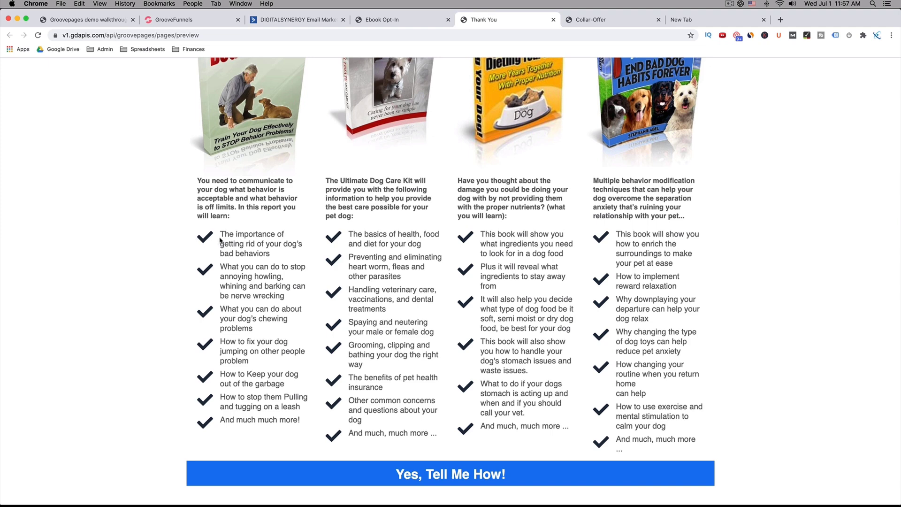
click(173, 19)
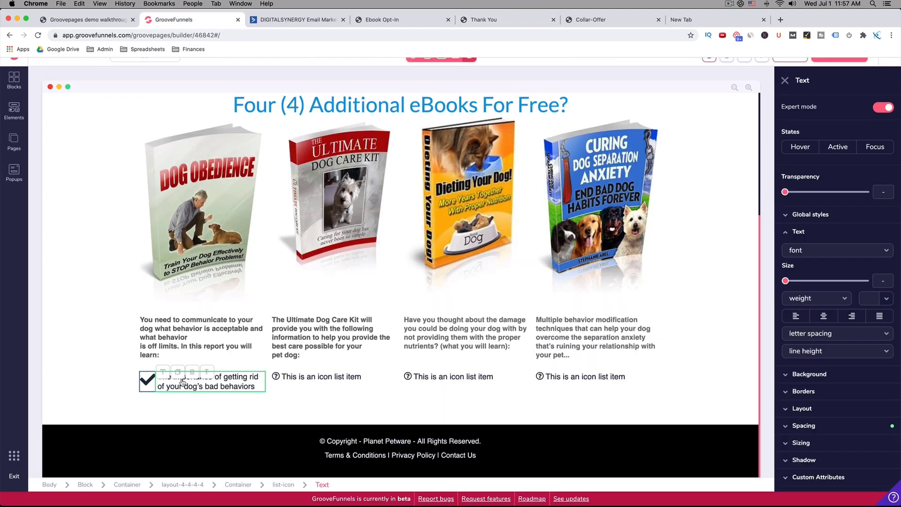
click(100, 377)
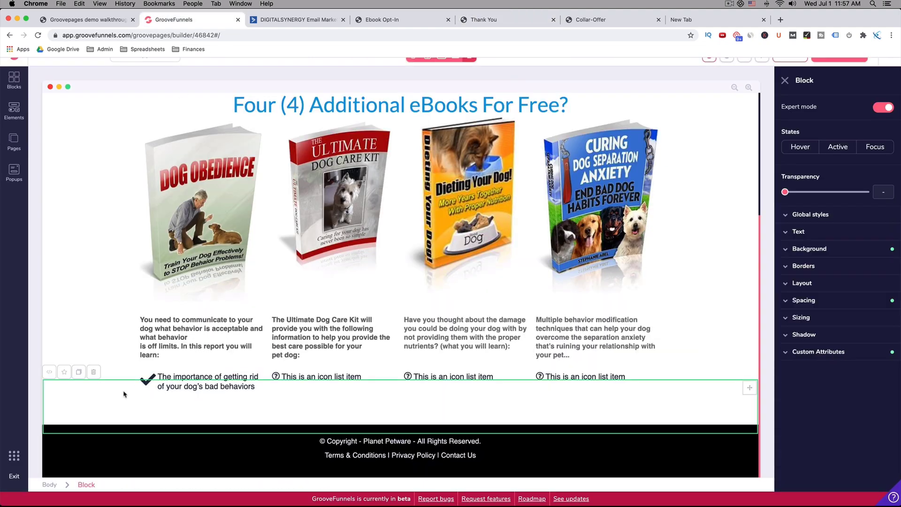
click(160, 378)
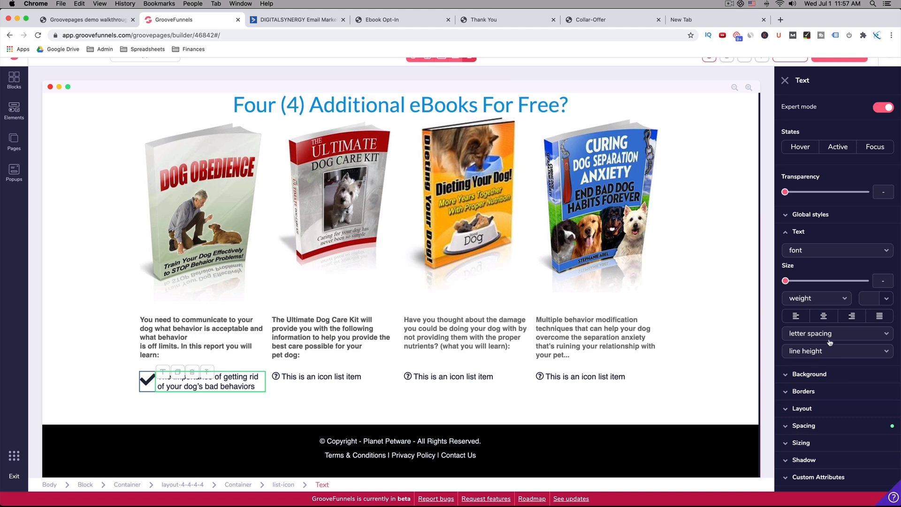
click(790, 426)
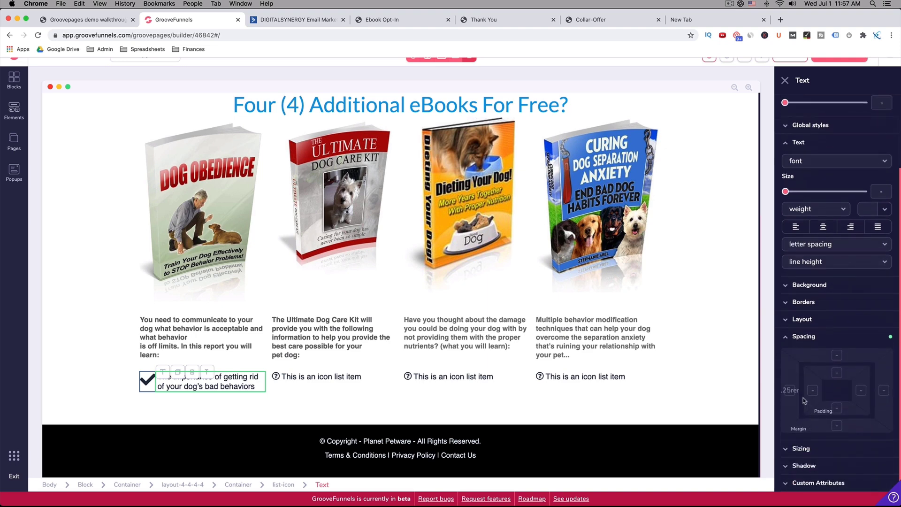
click(790, 390)
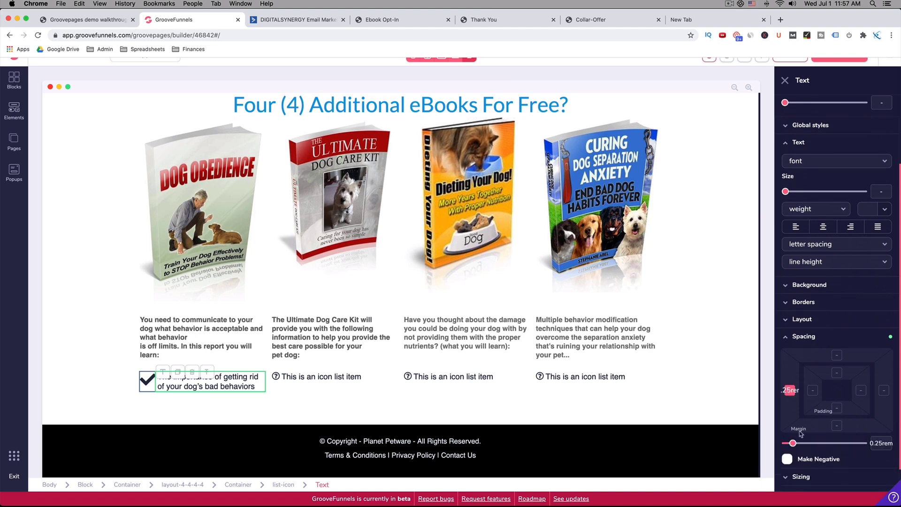
drag(793, 444, 803, 443)
click(402, 413)
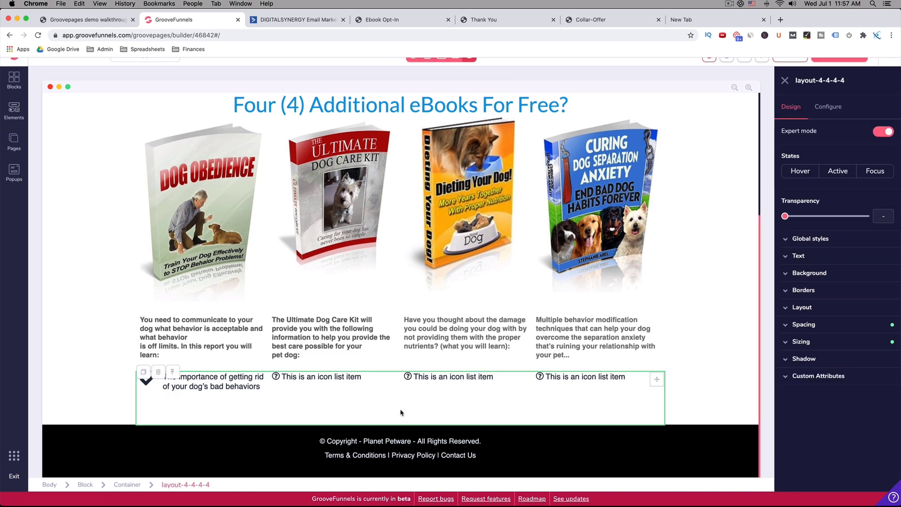
click(71, 348)
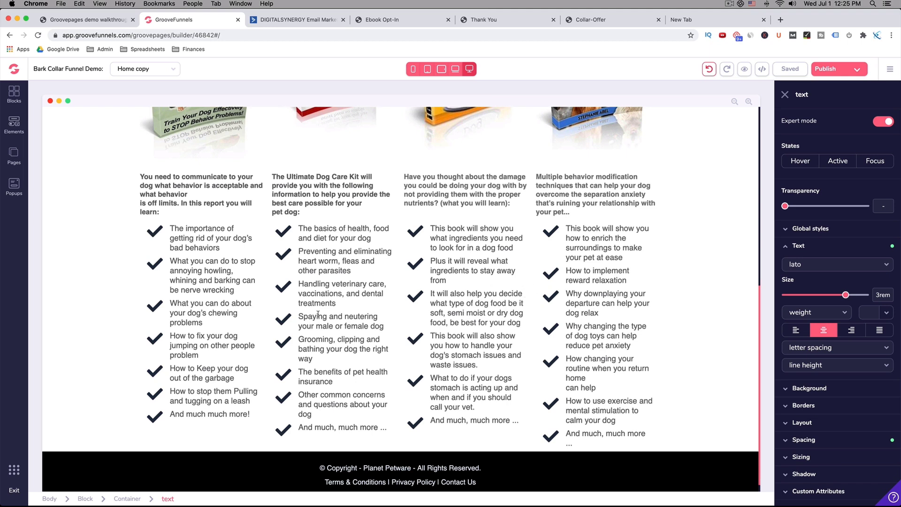
- Compare the four completed checkmark lists in the builder with the Thank You preview page, including what follows below them
click(207, 234)
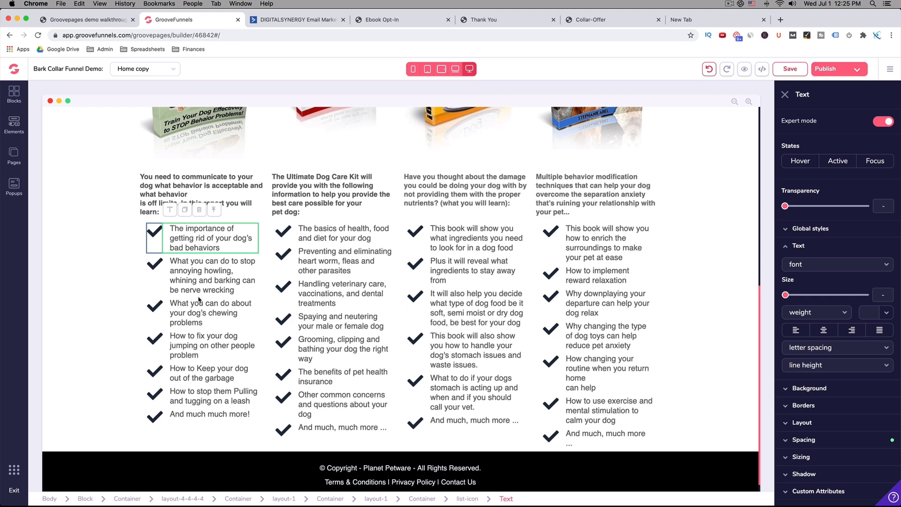
click(492, 20)
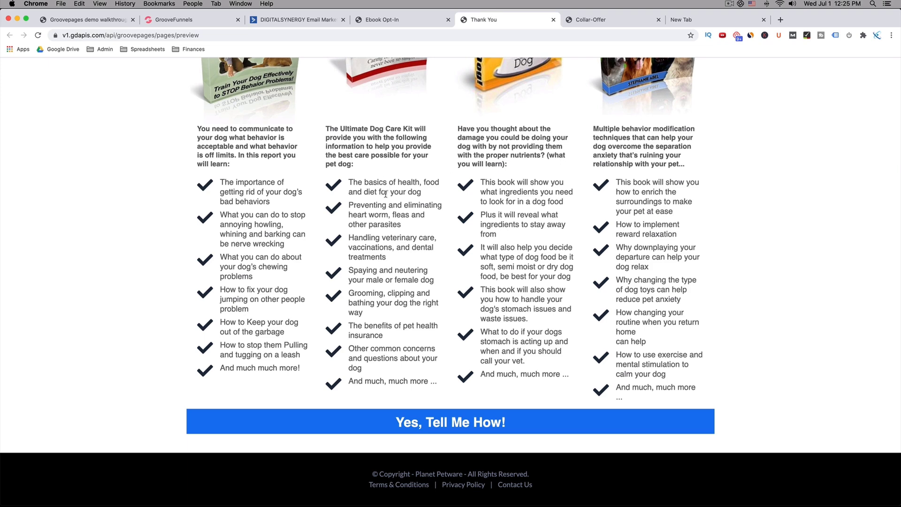
click(173, 20)
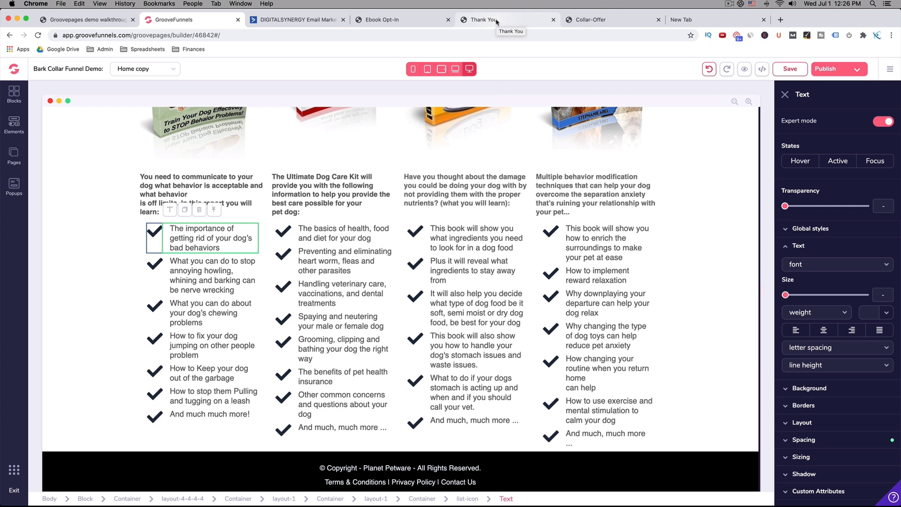
scroll(654, 231, up, 1)
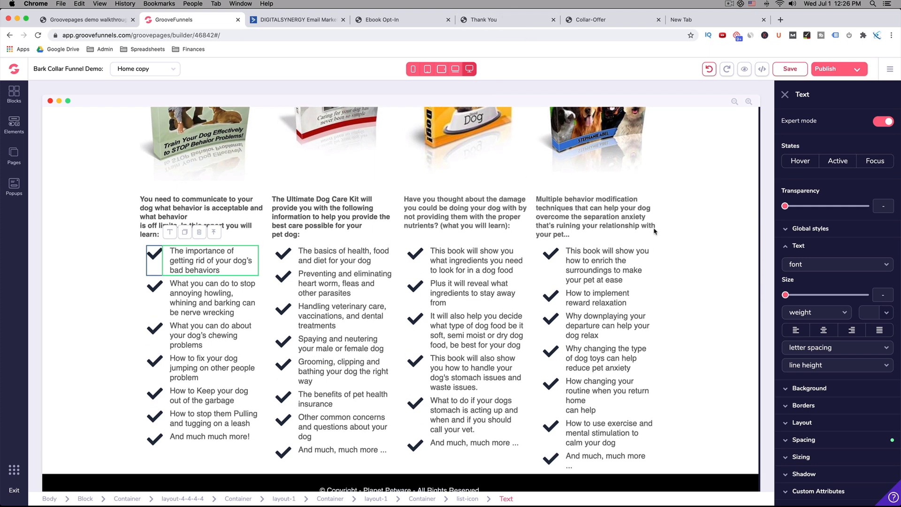
click(698, 213)
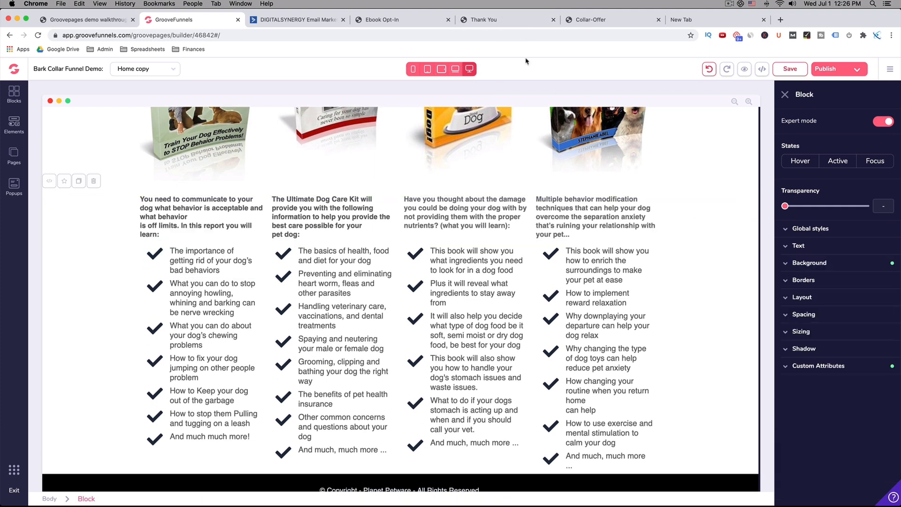
click(501, 20)
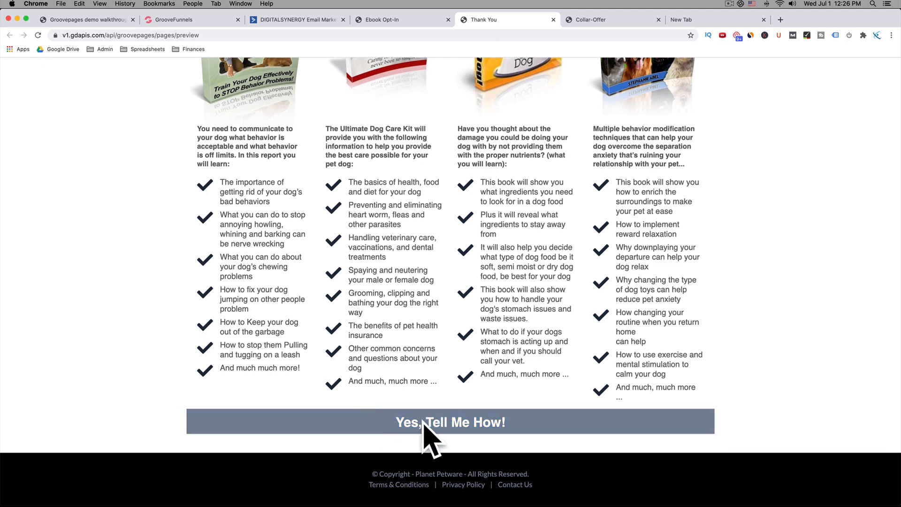
- Compare the four-column ebook block and the spacing around its intro texts in the builder with the Thank You preview page
click(173, 19)
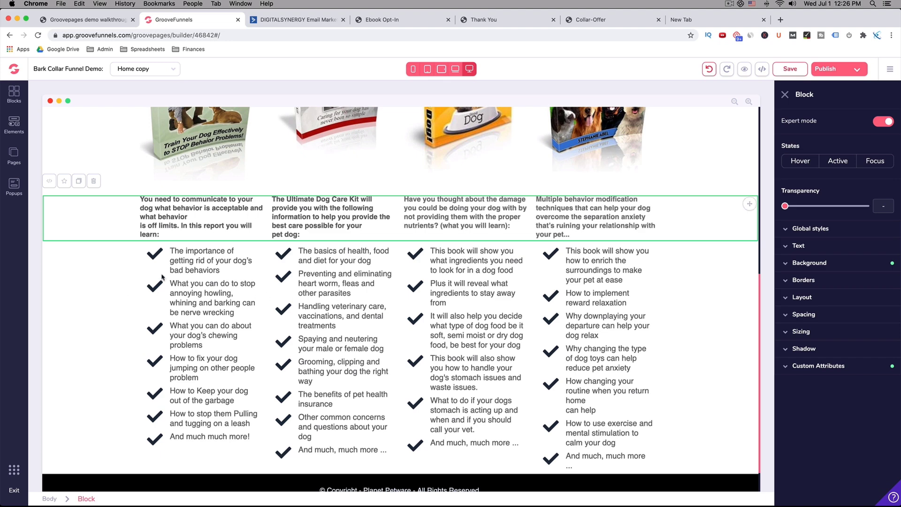
click(687, 157)
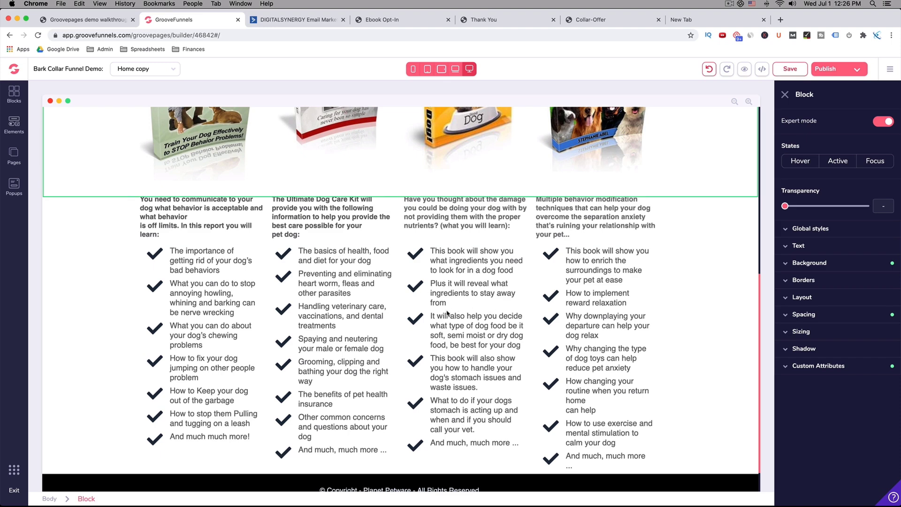
scroll(441, 316, up, 1)
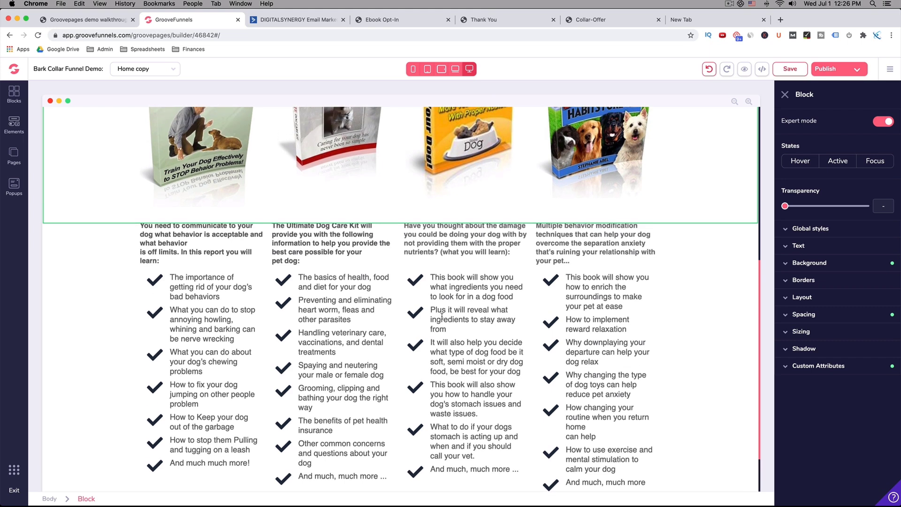
scroll(442, 317, up, 1)
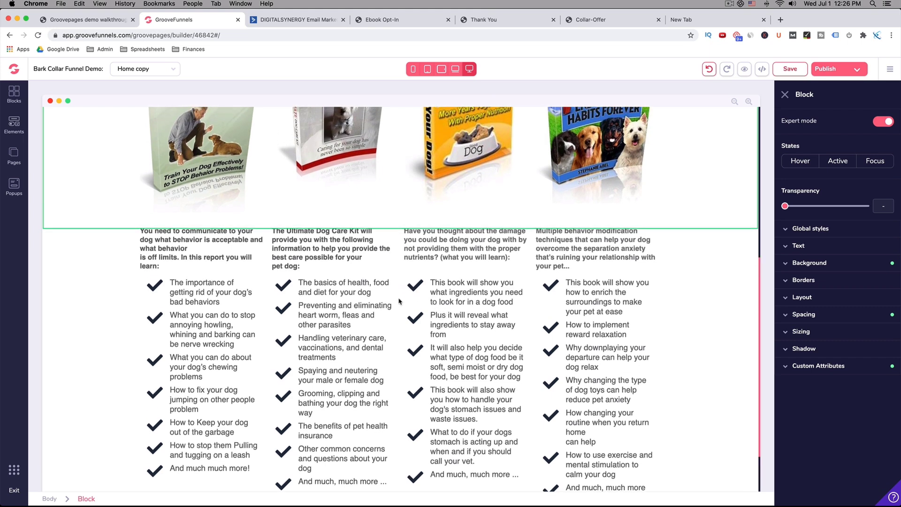
click(502, 24)
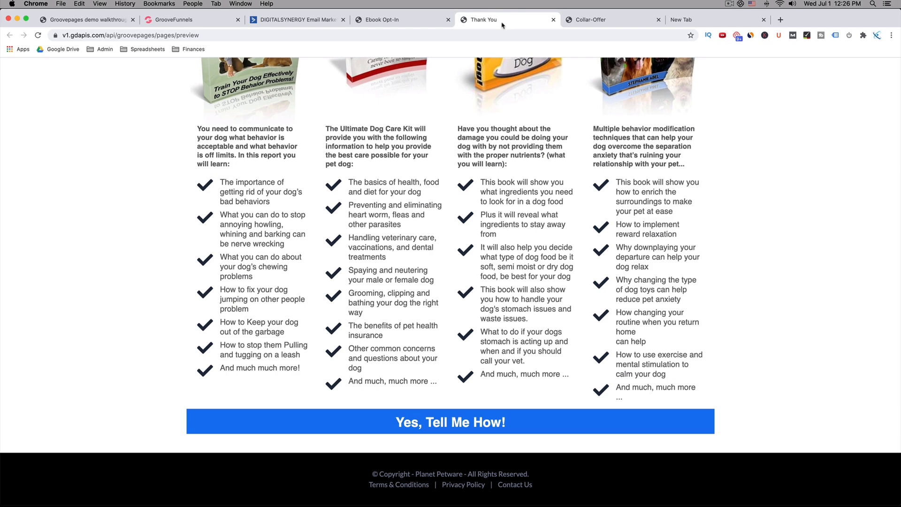
scroll(396, 184, up, 5)
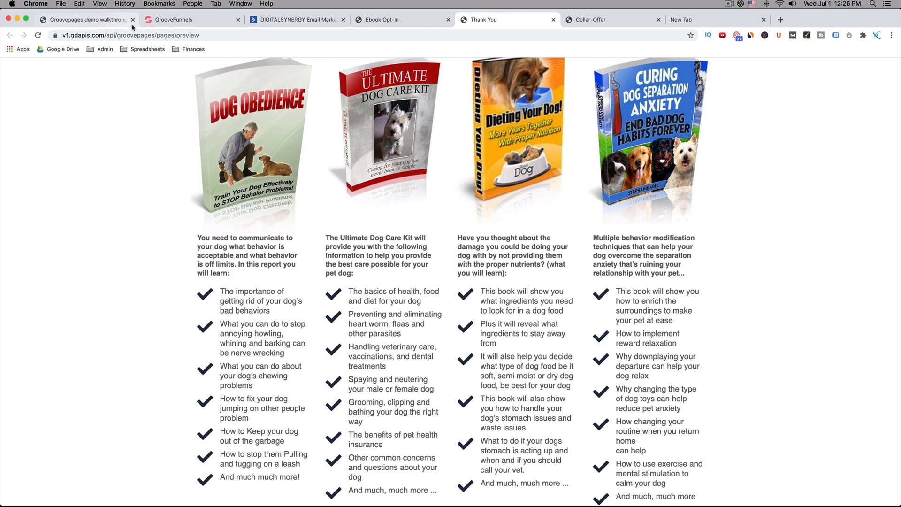
click(183, 20)
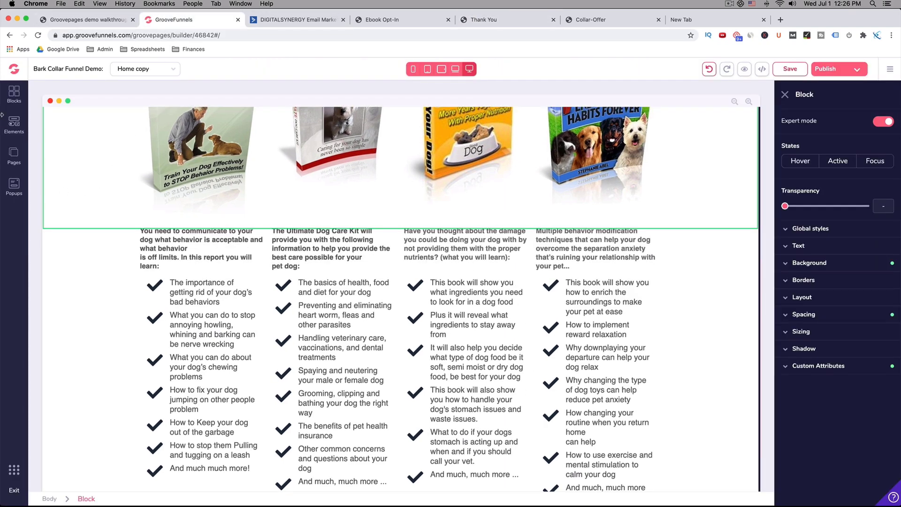
- Look through all designed blocks for the saved ebook blocks and check which block follows the lists on the Thank You preview page
click(14, 95)
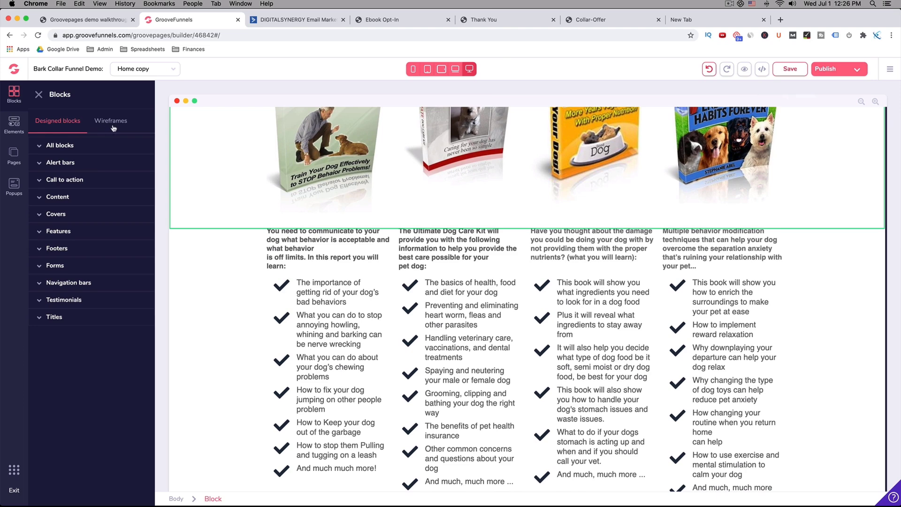
click(64, 147)
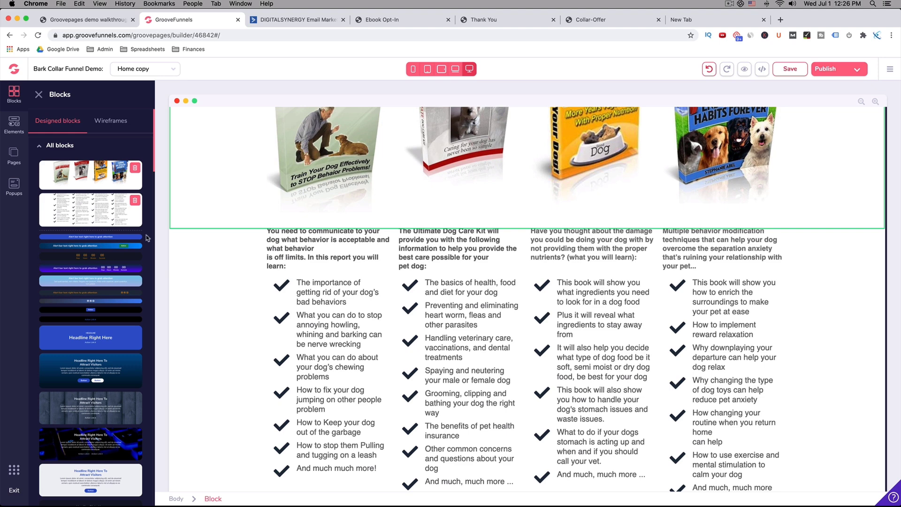
scroll(276, 280, down, 2)
scroll(276, 280, down, 3)
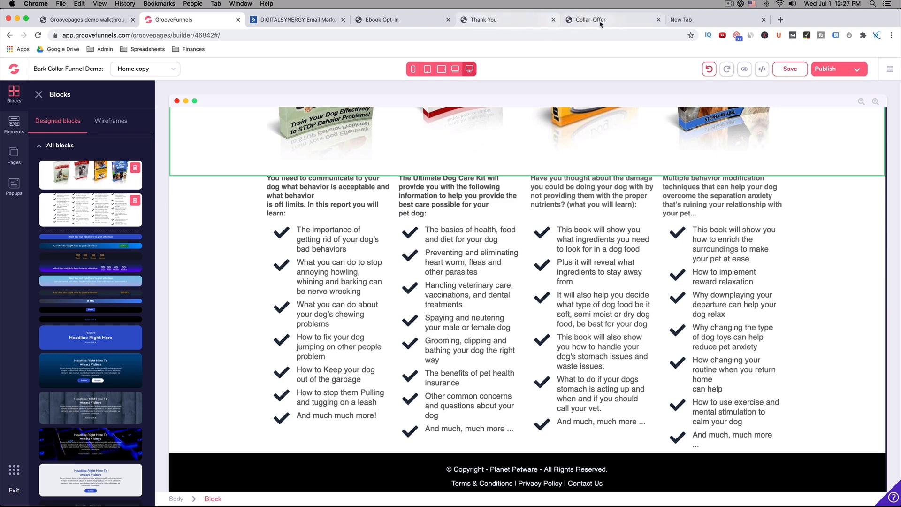
click(525, 25)
scroll(480, 240, down, 5)
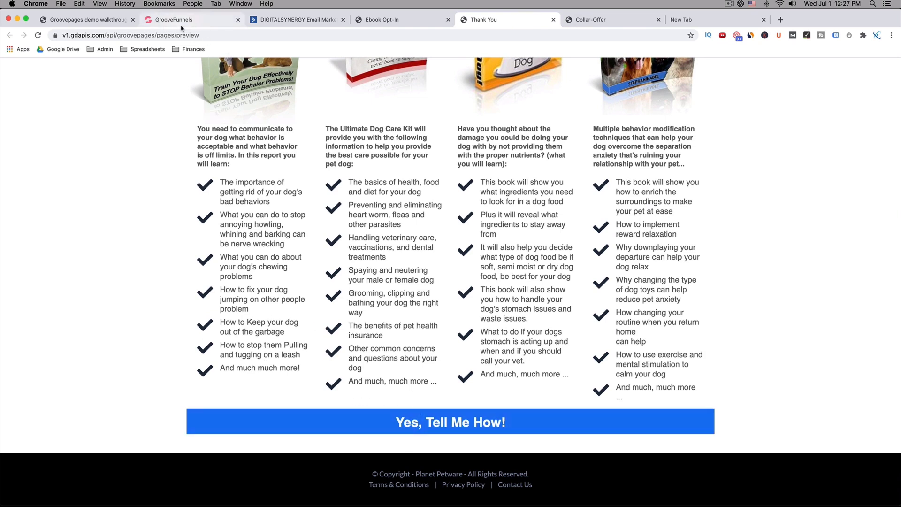
- Save the Home copy page of the Bark Collar Funnel Demo site and look over its upper sections
click(196, 21)
scroll(222, 179, up, 15)
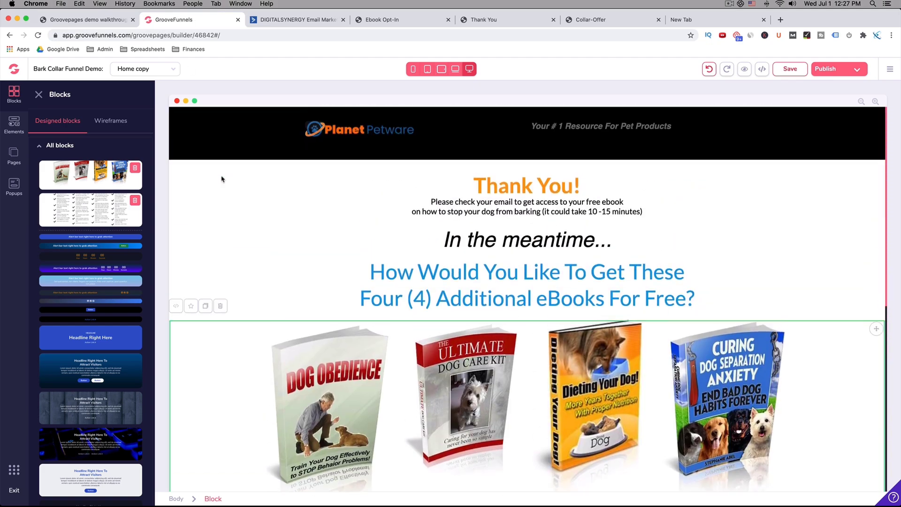
click(786, 69)
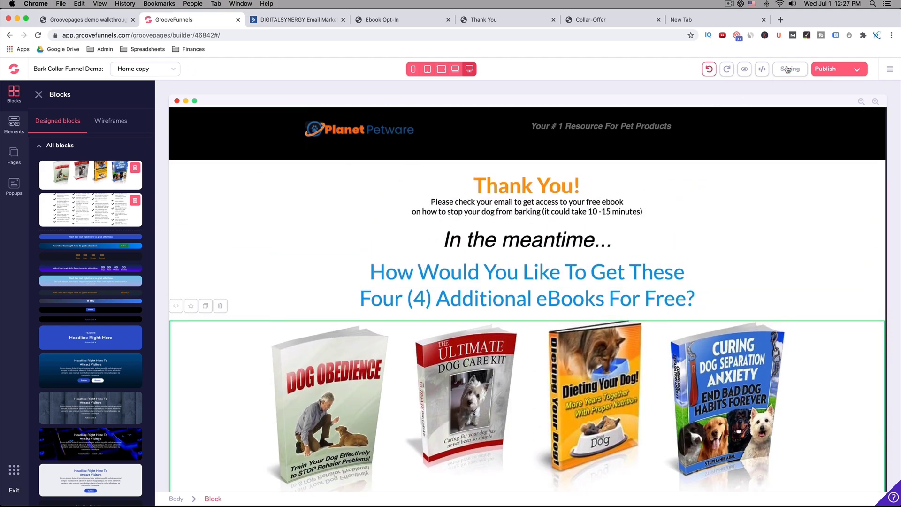
scroll(362, 208, down, 8)
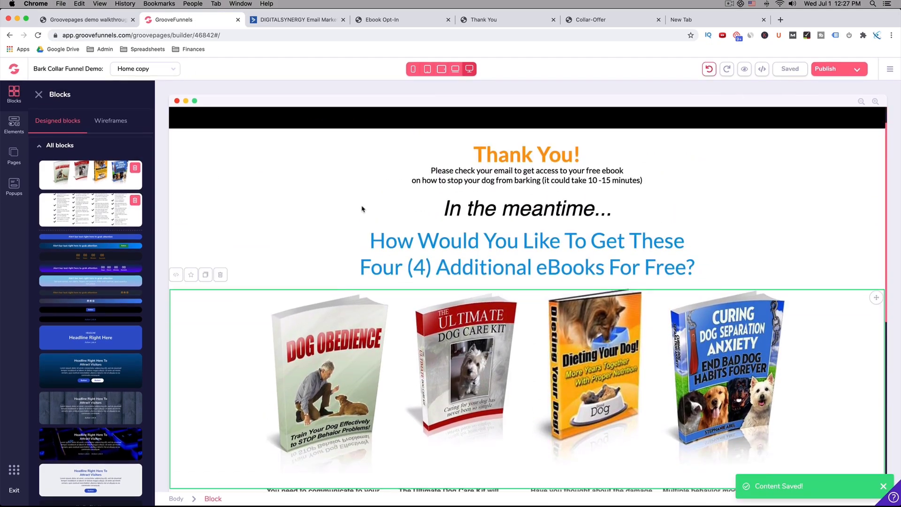
scroll(362, 208, up, 8)
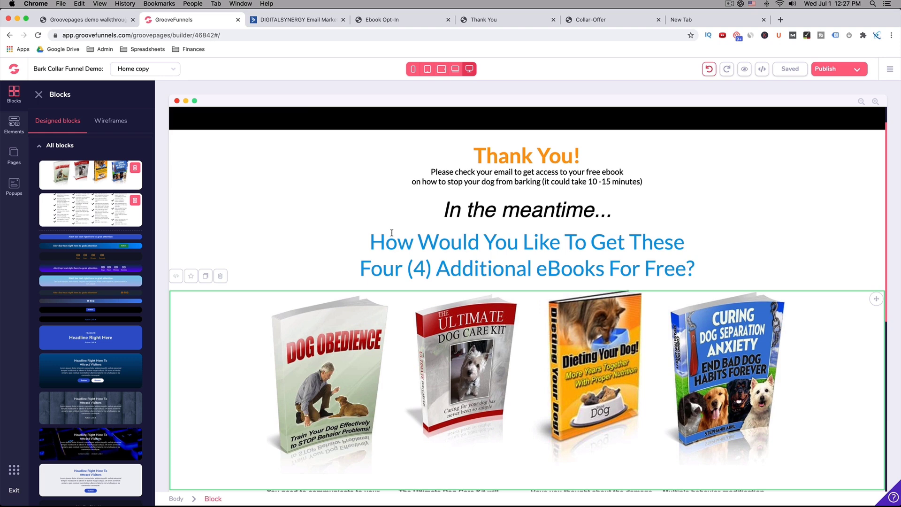
scroll(392, 233, down, 2)
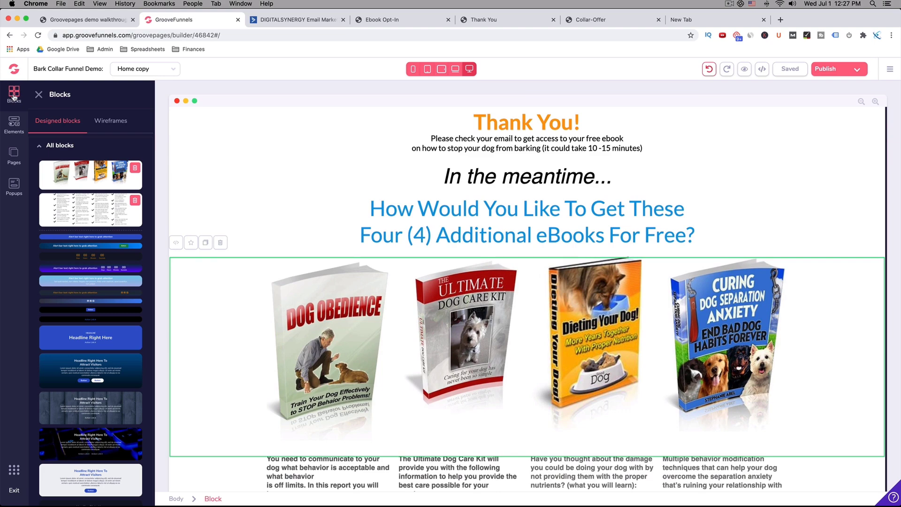
- Leave the current site and open the Stop Dog Bark (Free Ebook) site from GroovePages in the editor
click(14, 70)
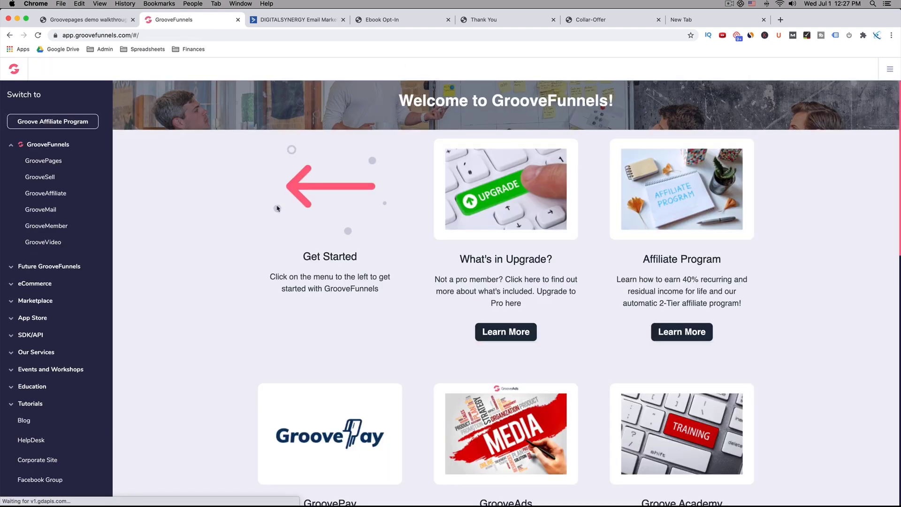
click(59, 164)
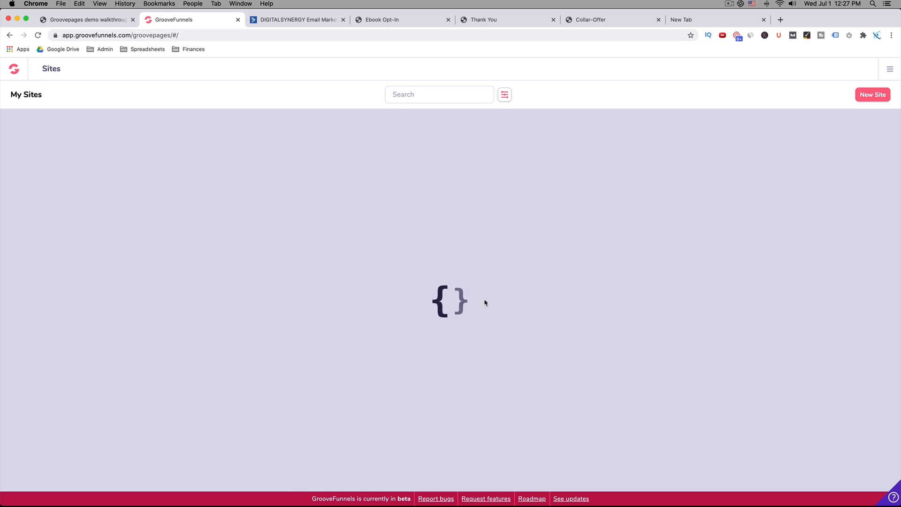
scroll(484, 303, down, 3)
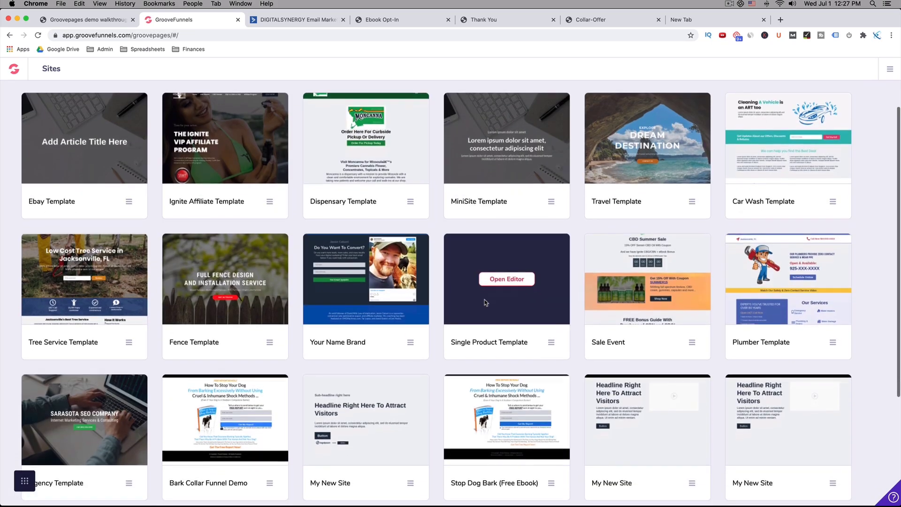
scroll(486, 302, down, 1)
mouse_move(520, 371)
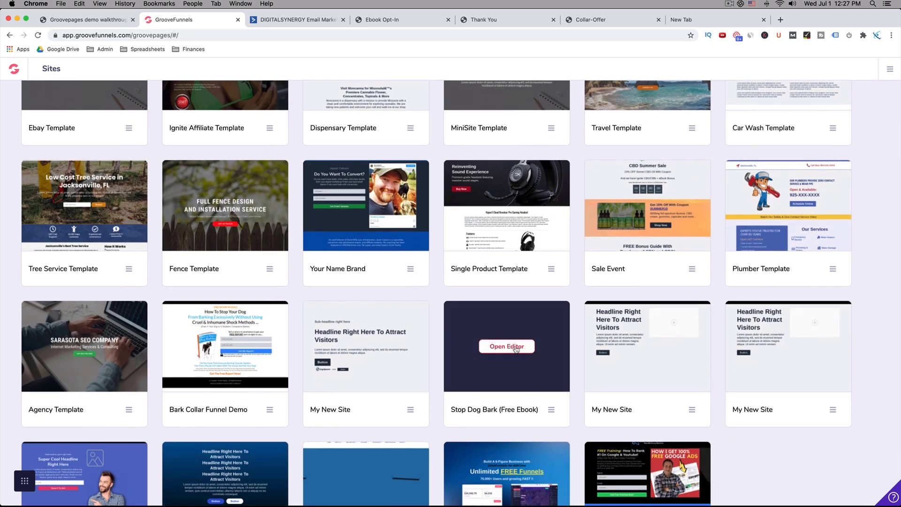
click(515, 347)
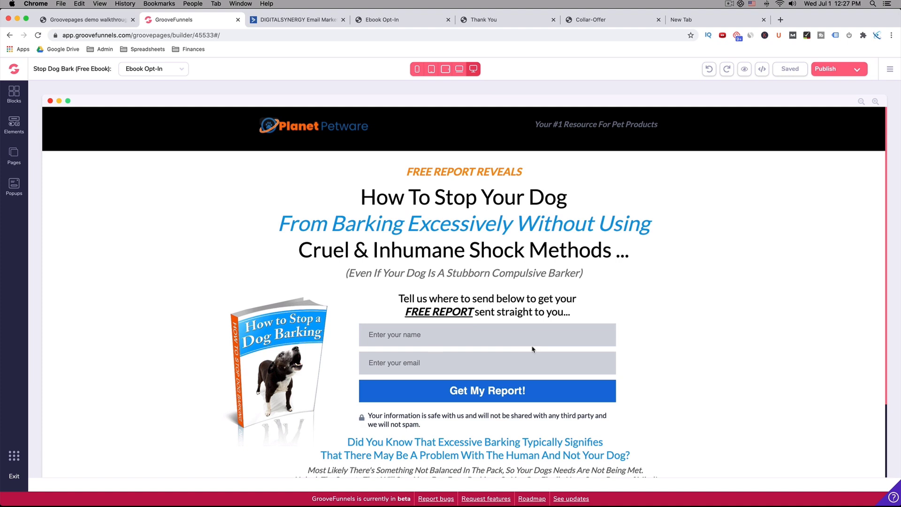
click(539, 347)
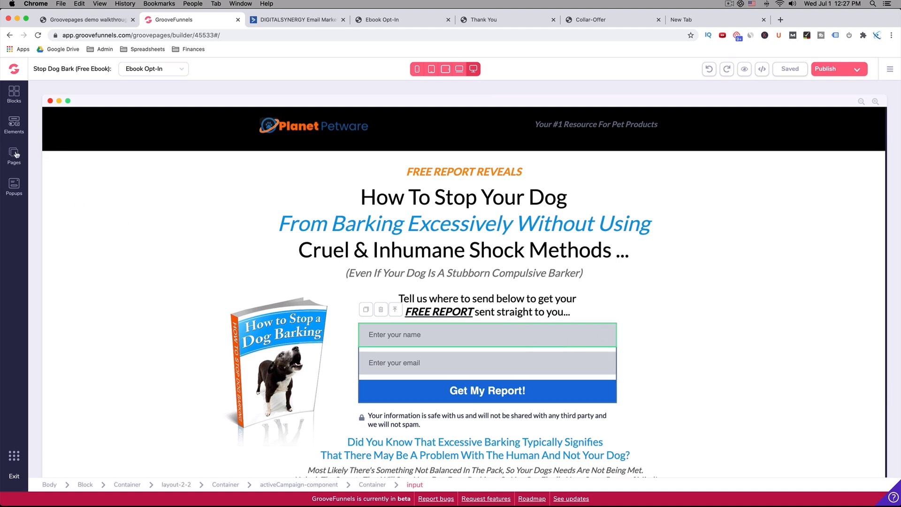
- Switch to the Thank You page of the Stop Dog Bark (Free Ebook) site
click(180, 70)
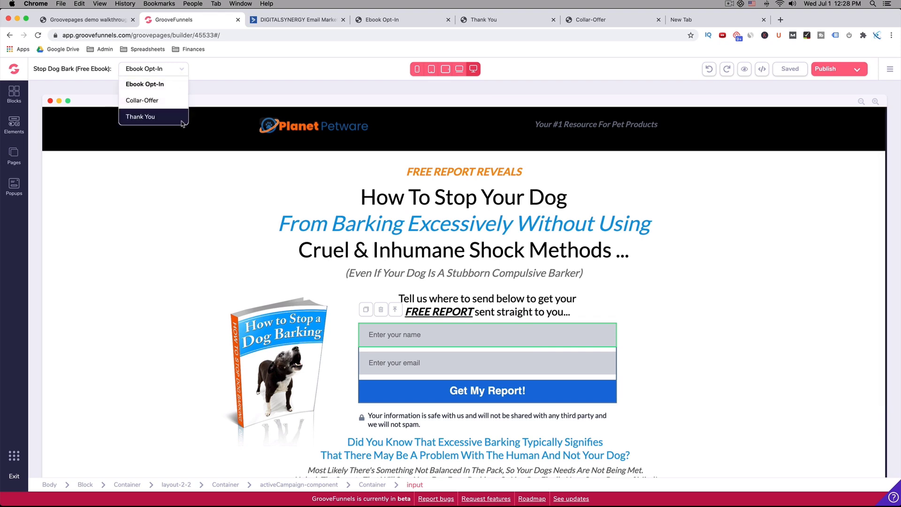
click(148, 118)
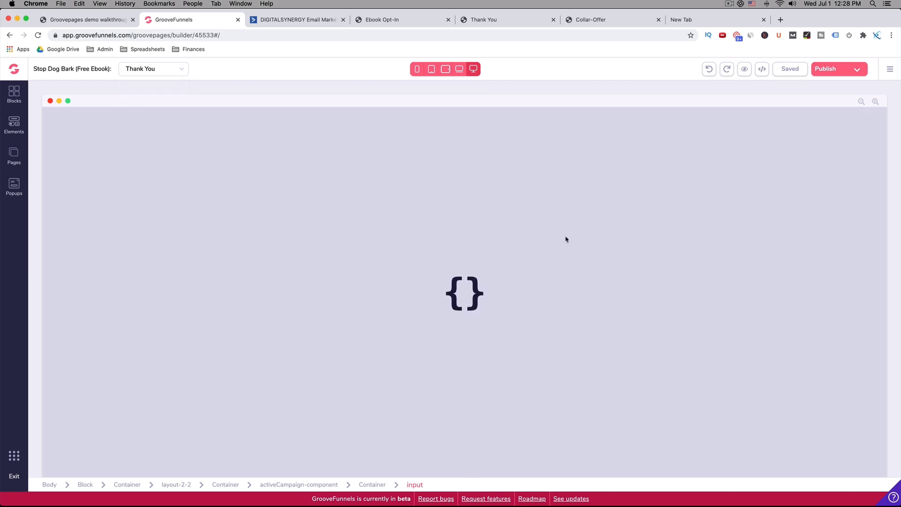
scroll(566, 240, down, 3)
scroll(565, 240, down, 7)
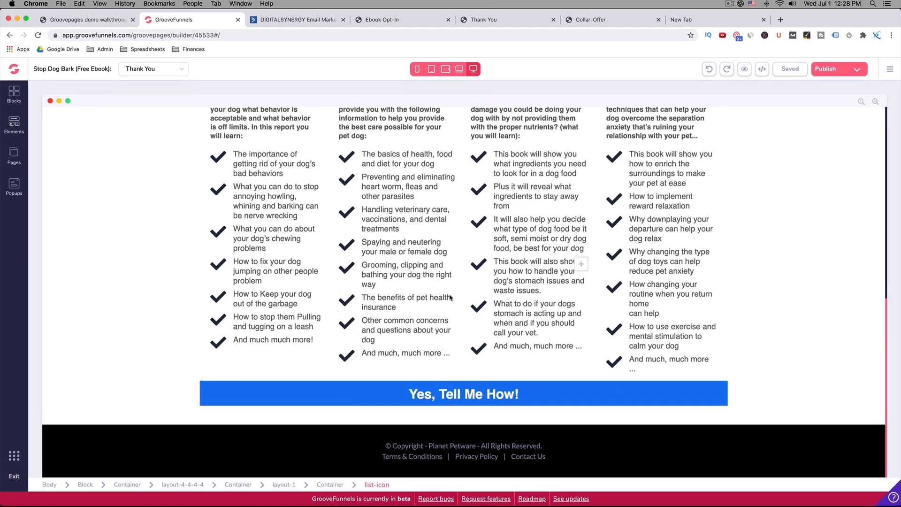
- Save the "Yes, Tell Me How!" button block as a reusable designed block with No Category
click(177, 399)
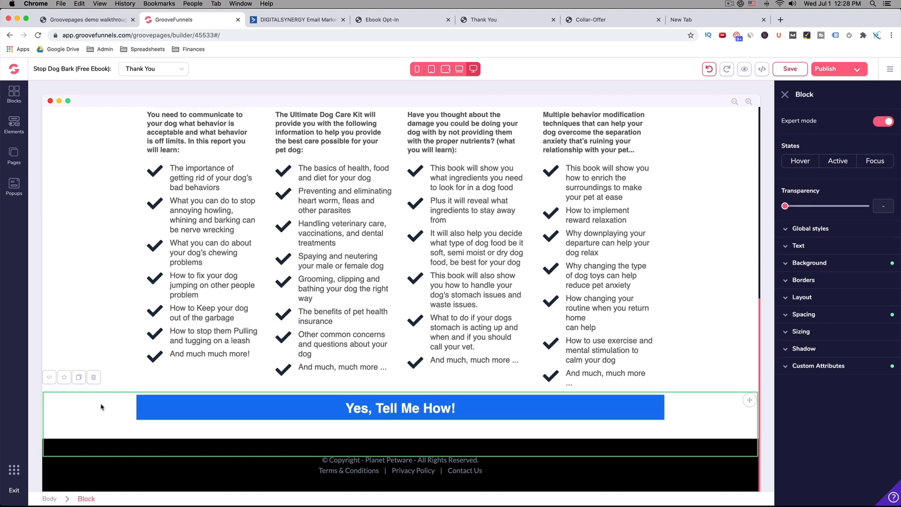
click(63, 378)
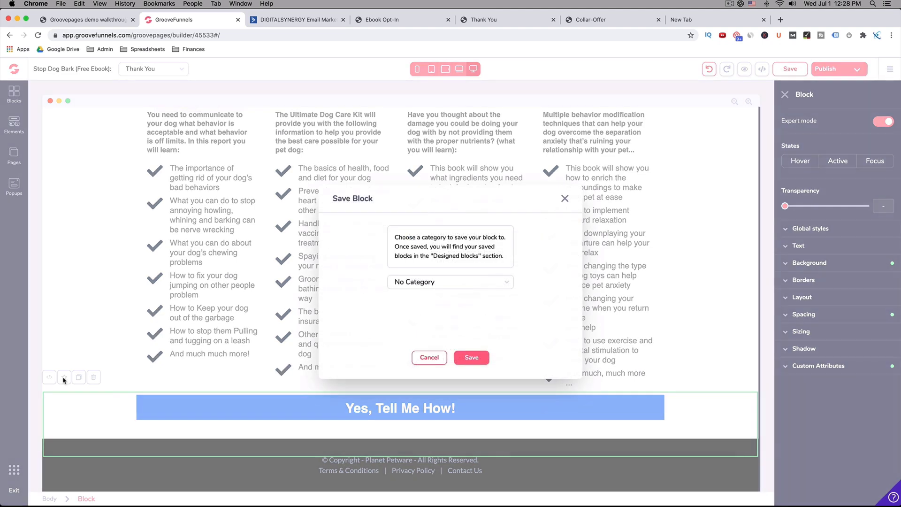
click(424, 283)
scroll(432, 328, down, 5)
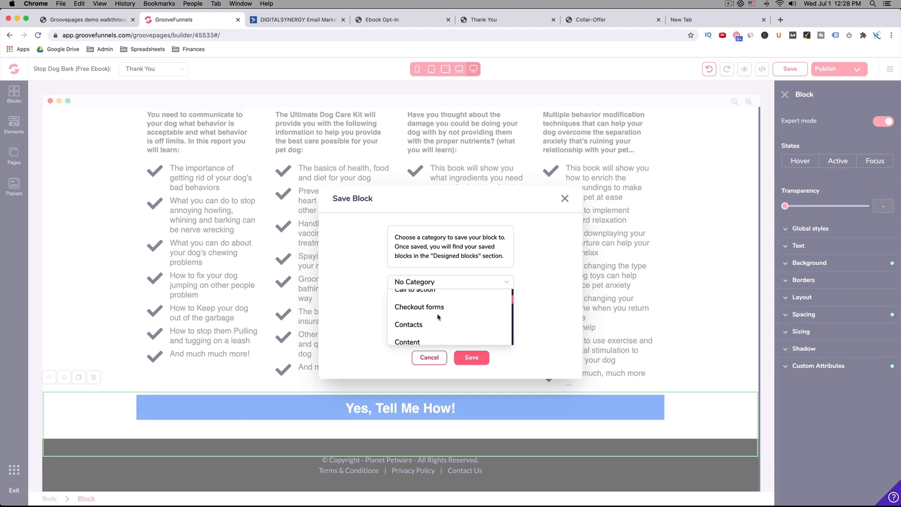
scroll(432, 328, up, 5)
click(370, 276)
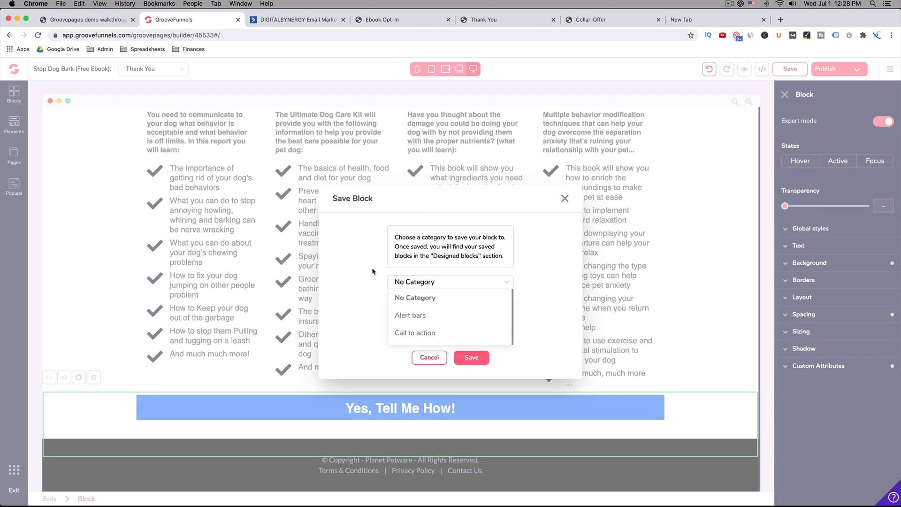
click(471, 358)
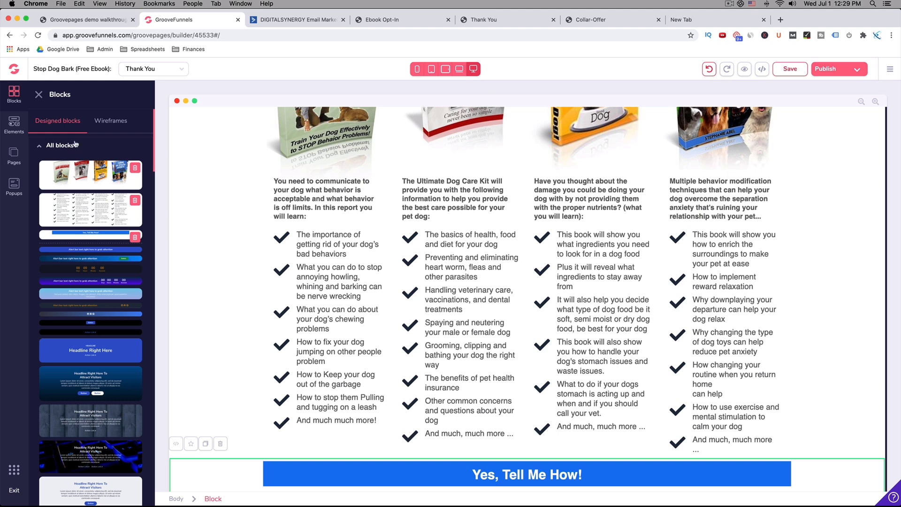
- Leave the current site, open the Bark Collar Funnel Demo site from GroovePages in the editor, and switch to its Home copy page
click(13, 69)
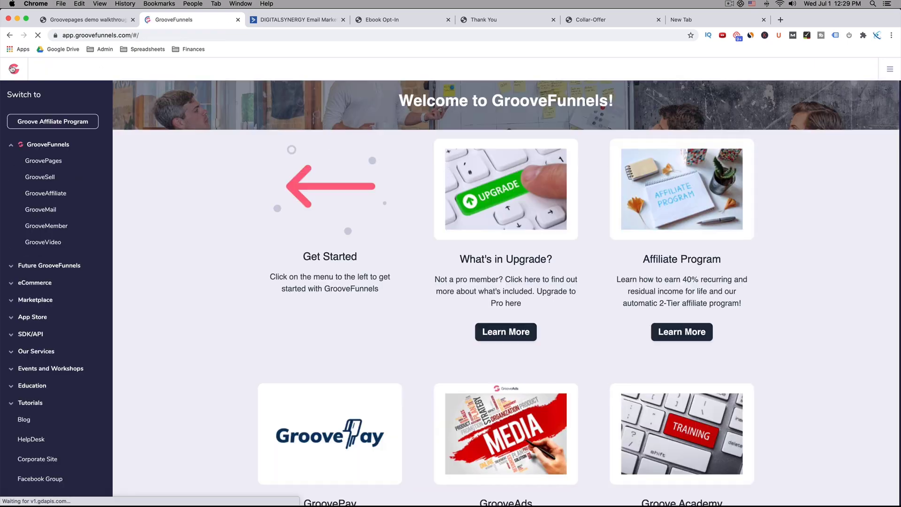
click(50, 160)
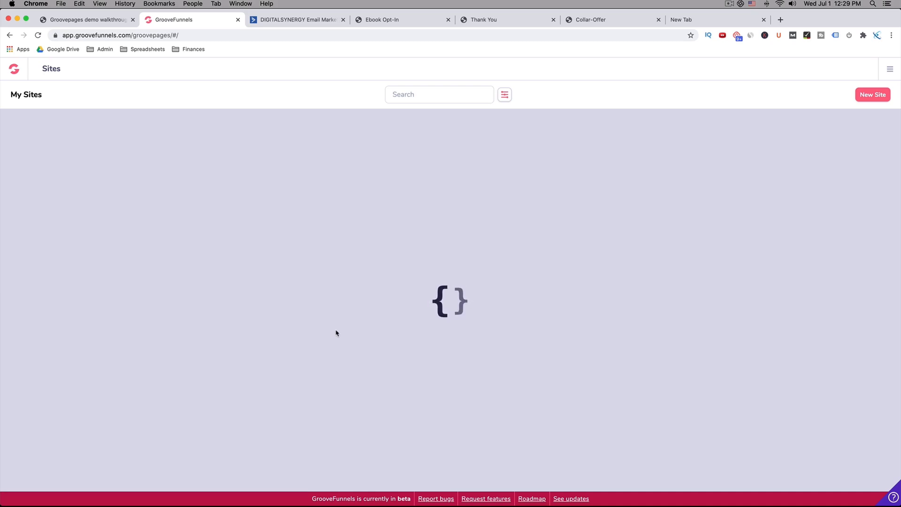
scroll(336, 333, down, 3)
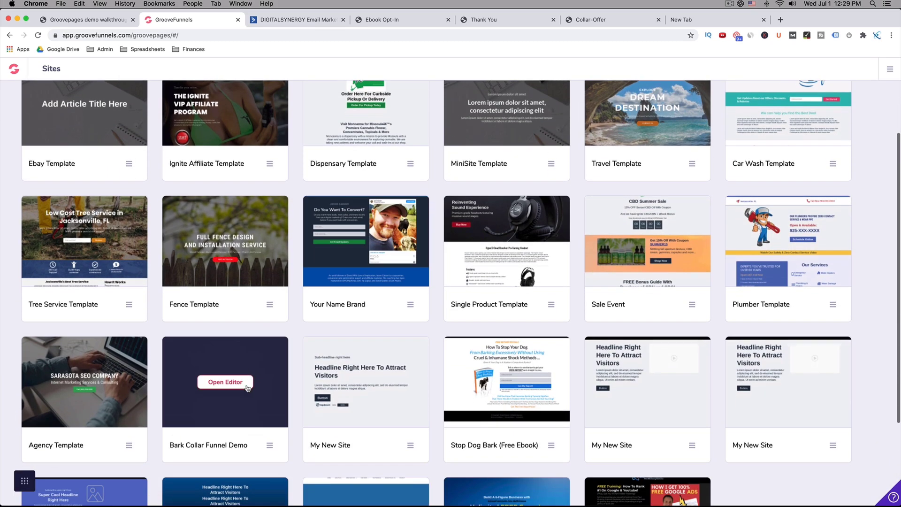
click(246, 387)
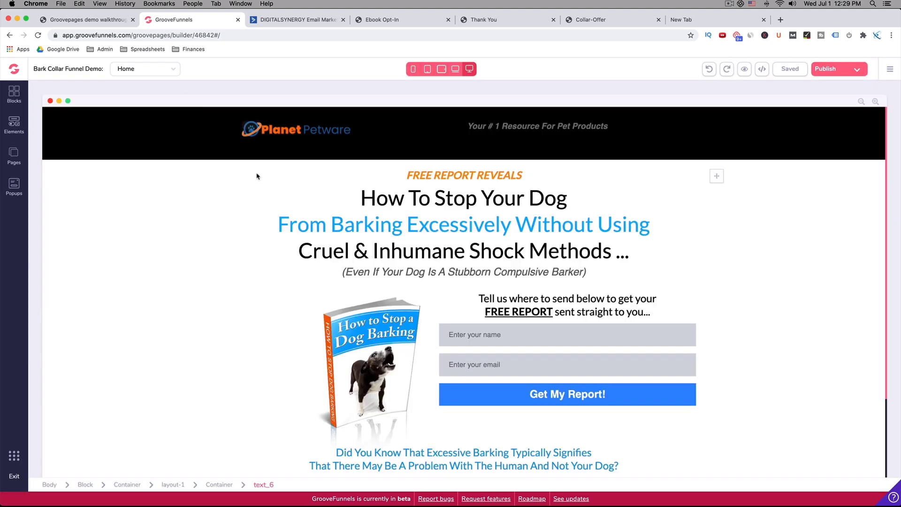
click(172, 71)
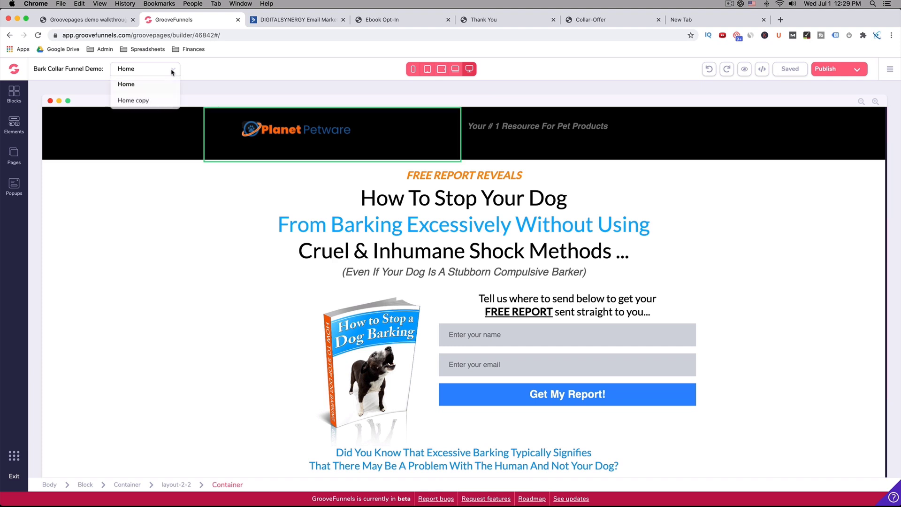
click(153, 103)
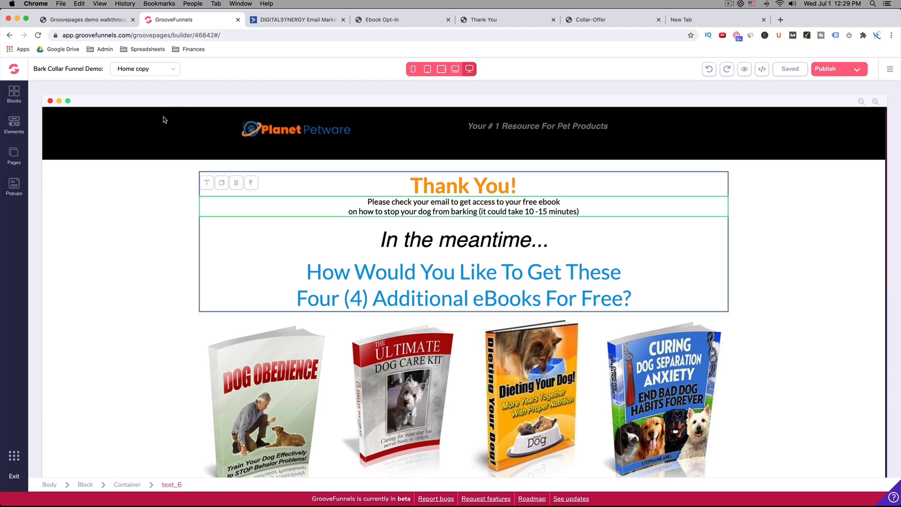
- Insert the saved "Yes, Tell Me How!" designed block between the checkmark lists and the copyright footer
scroll(277, 205, down, 3)
scroll(277, 208, down, 10)
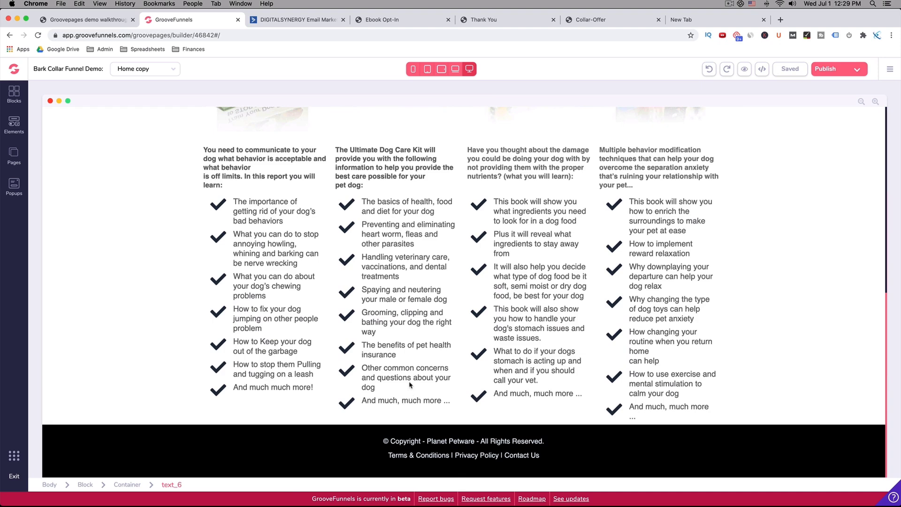
click(15, 93)
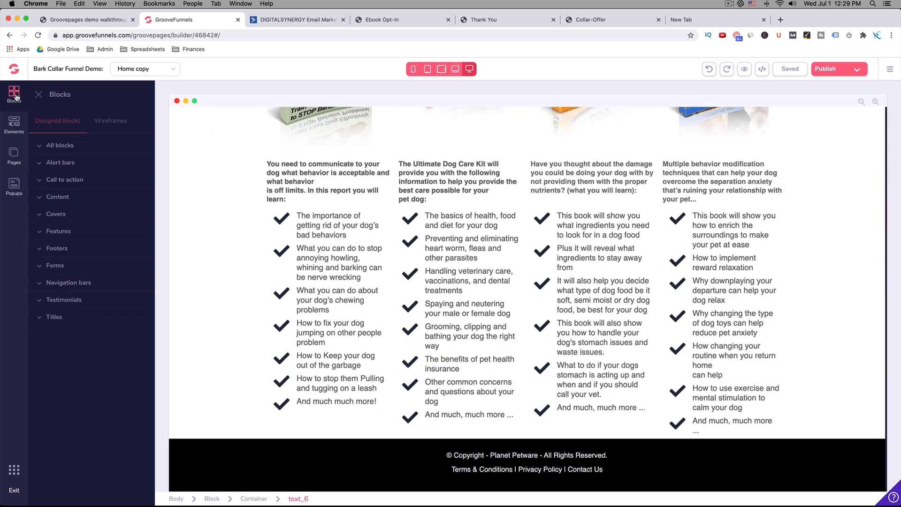
click(62, 145)
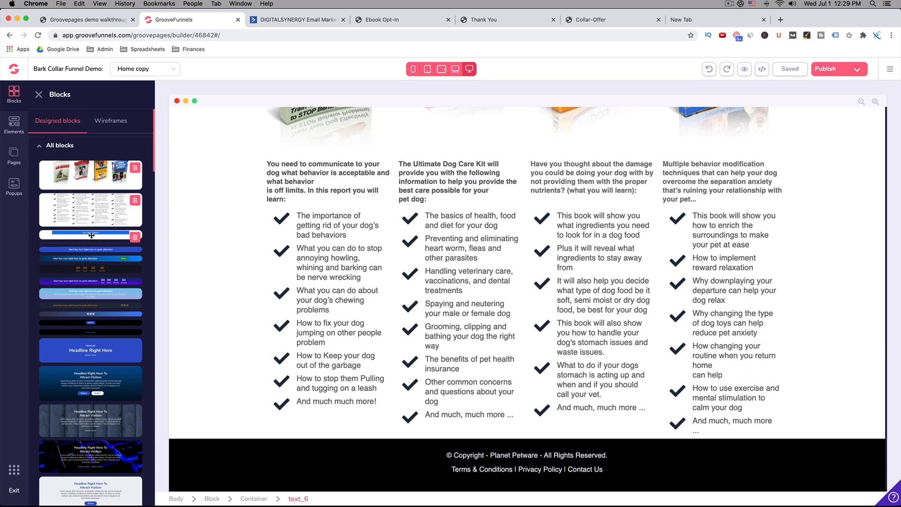
drag(91, 234, 403, 419)
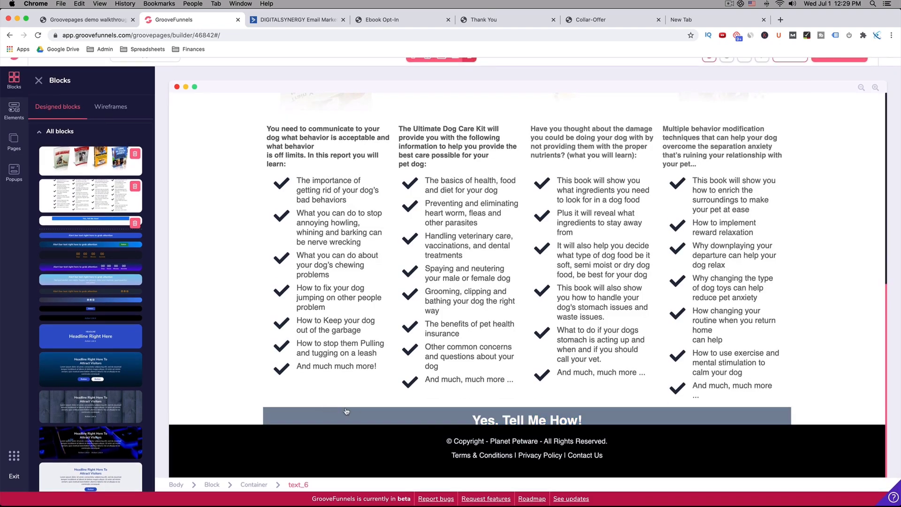
- Set the bottom margin of the "Yes, Tell Me How!" button block to -3.5rem, keeping it negative
click(289, 413)
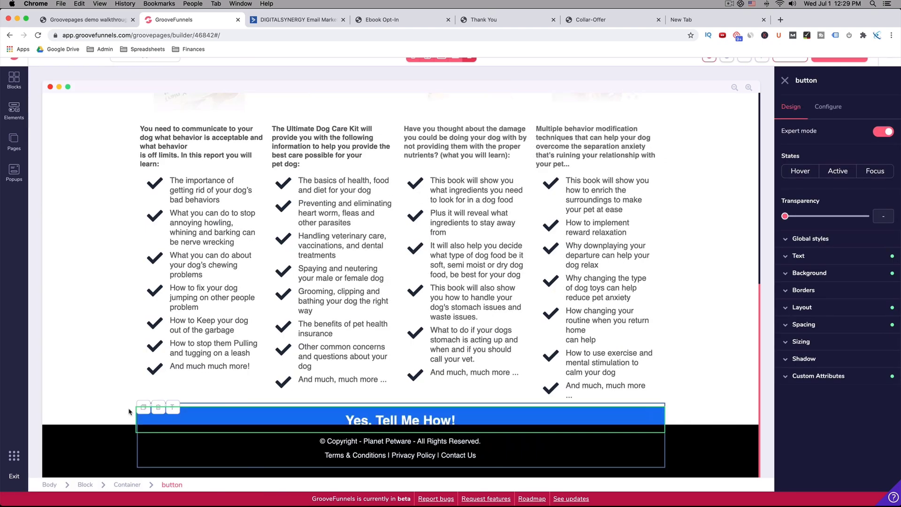
click(120, 414)
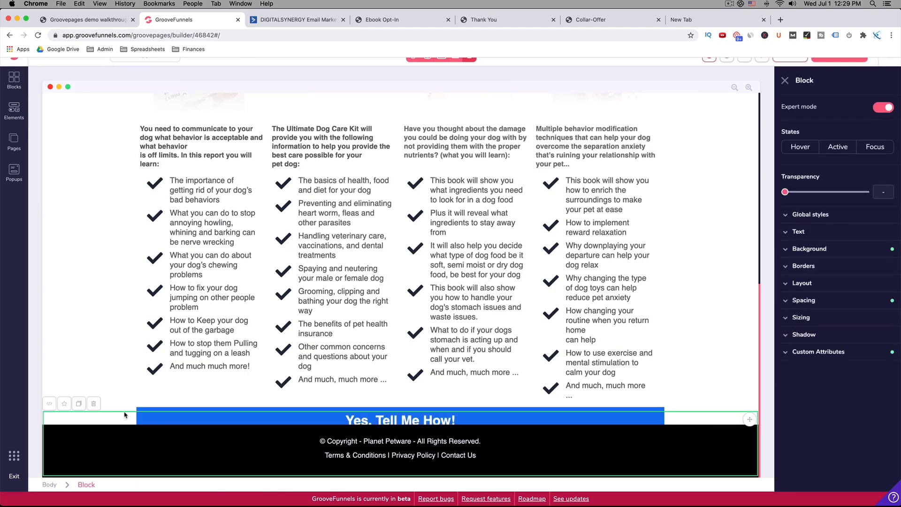
click(792, 301)
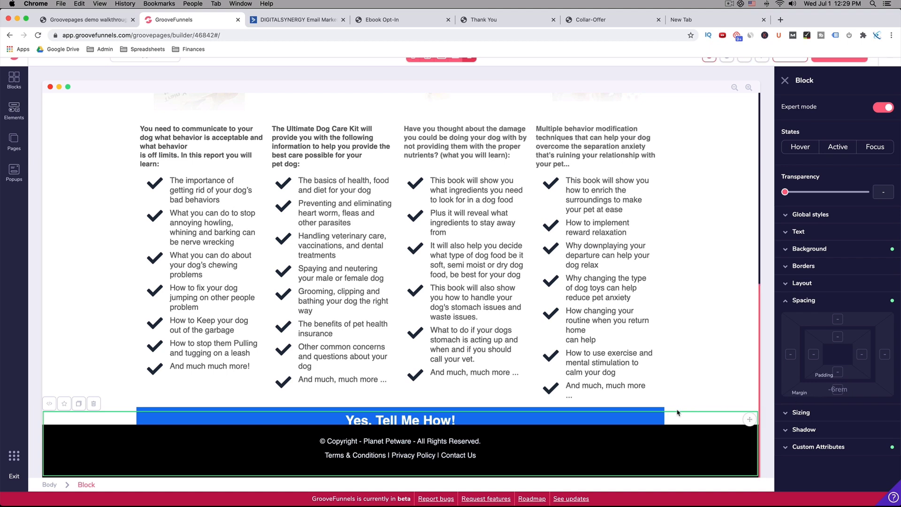
click(837, 390)
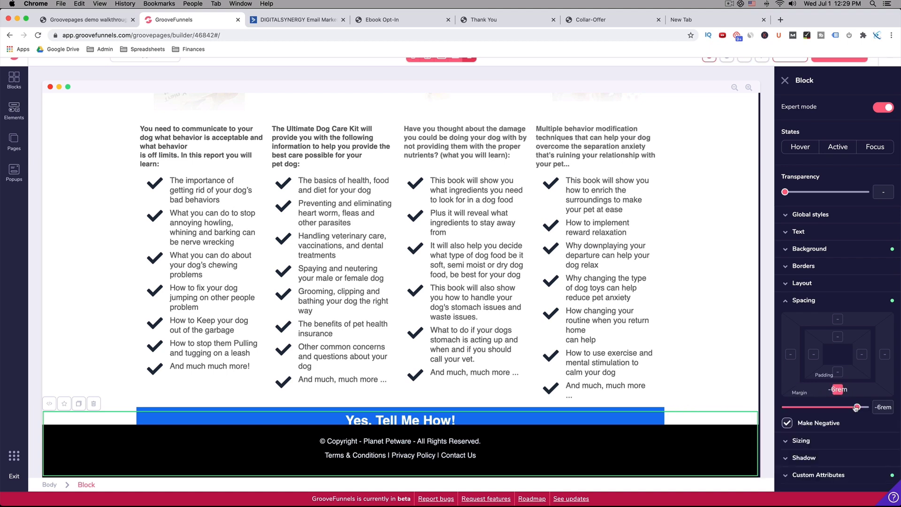
drag(856, 407, 835, 407)
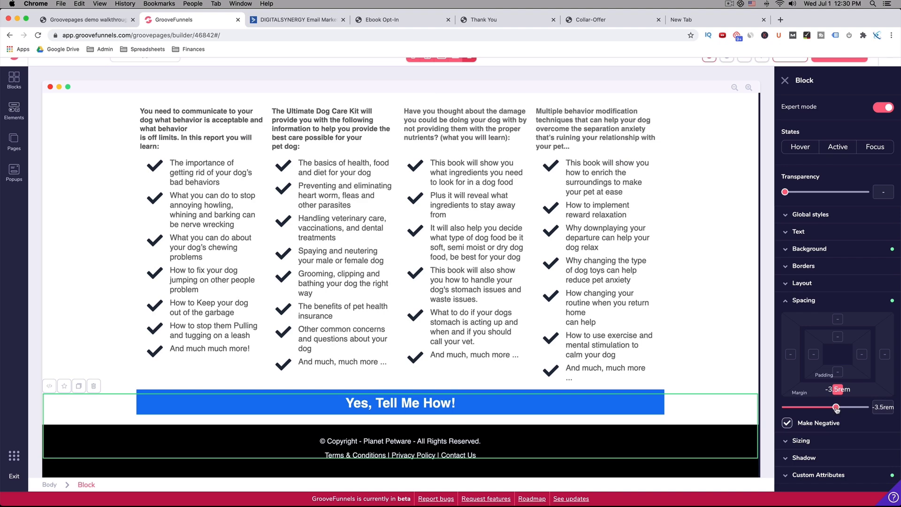
- Compare the rebuilt Home copy page with the original Thank You page preview from the header down to the button and footer
click(726, 341)
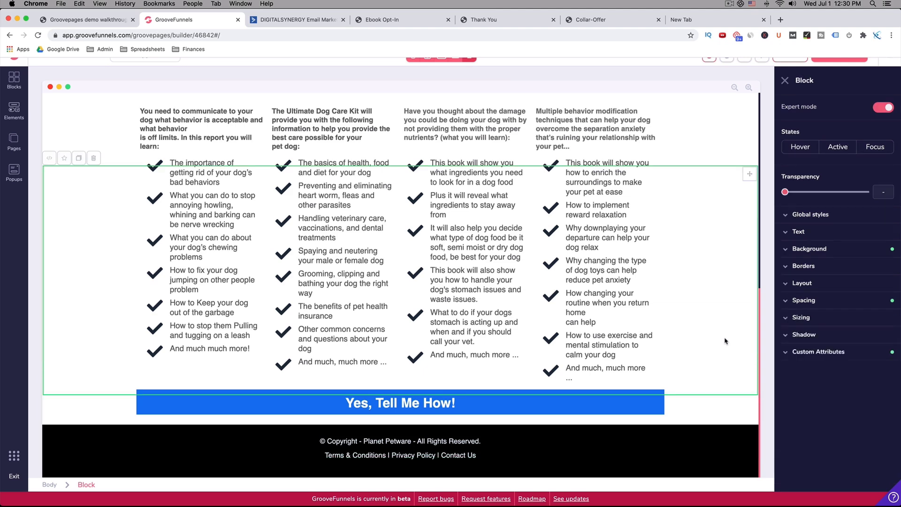
scroll(717, 344, up, 6)
scroll(716, 344, up, 3)
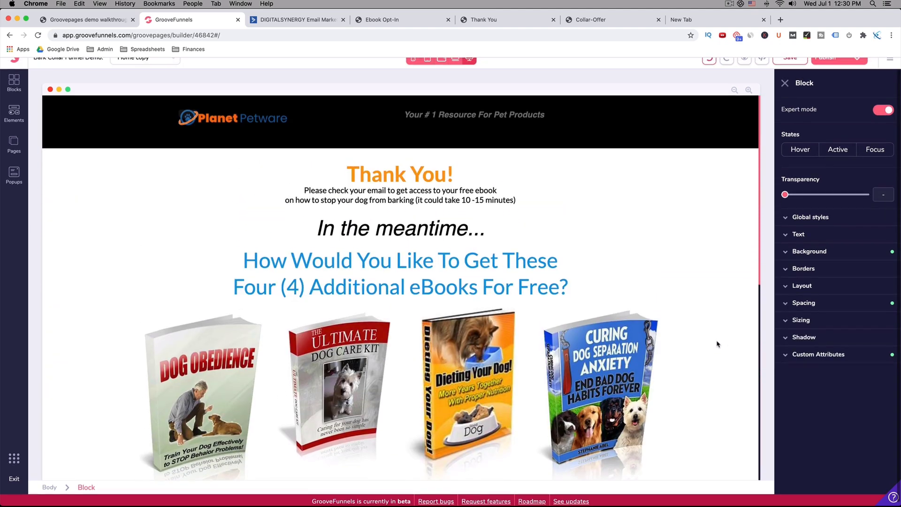
scroll(591, 219, down, 10)
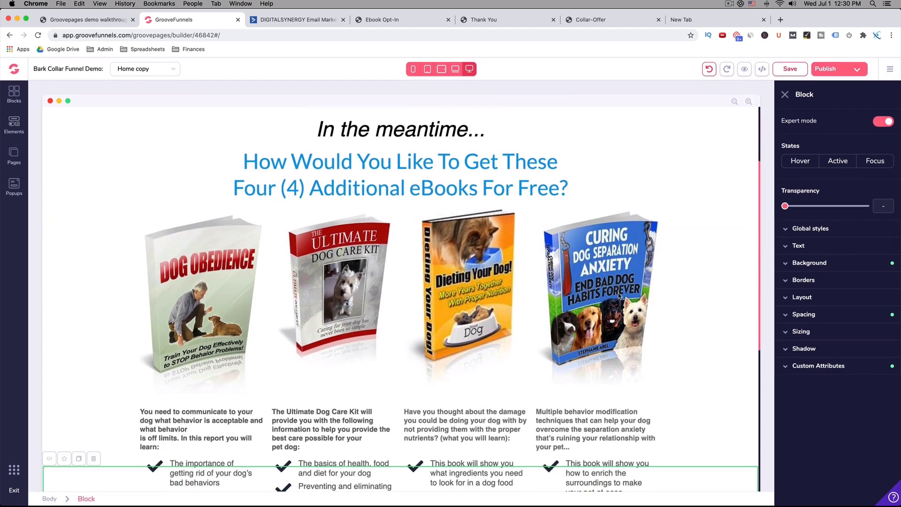
scroll(619, 293, up, 10)
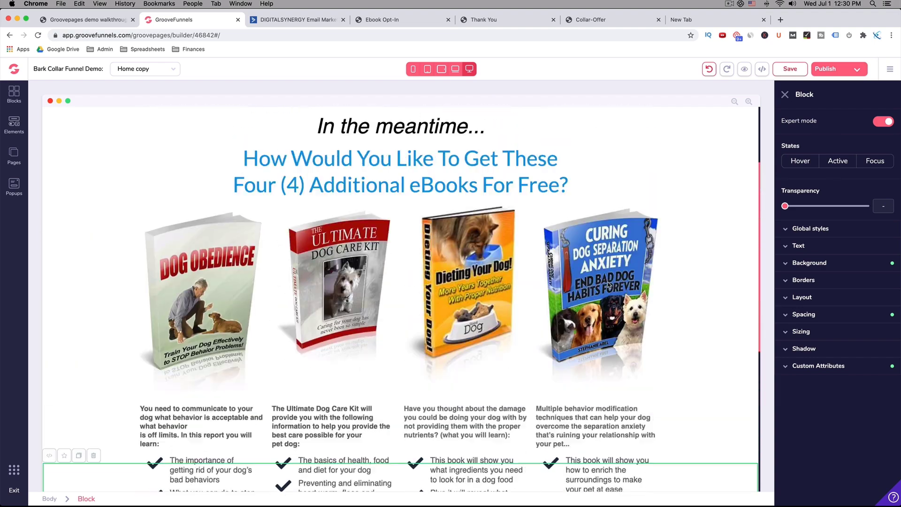
click(505, 23)
scroll(655, 272, up, 10)
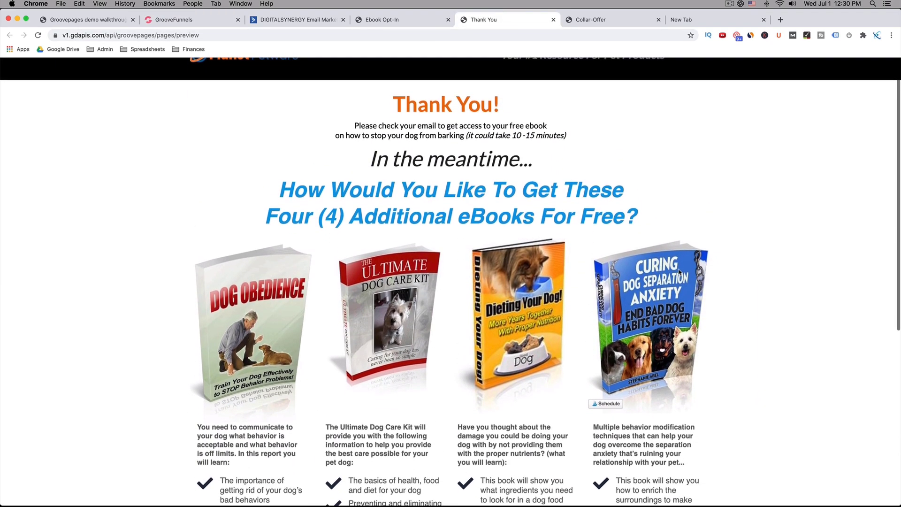
scroll(679, 272, down, 6)
scroll(678, 269, down, 2)
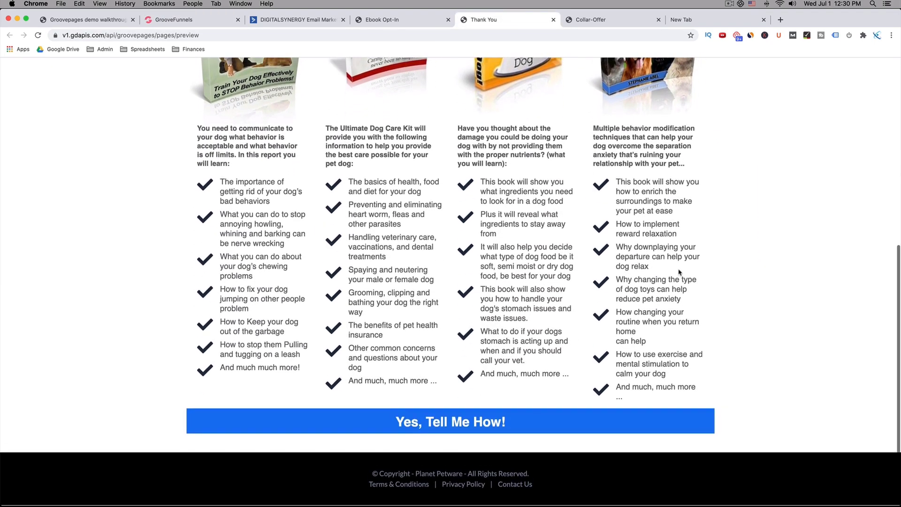
scroll(678, 269, up, 10)
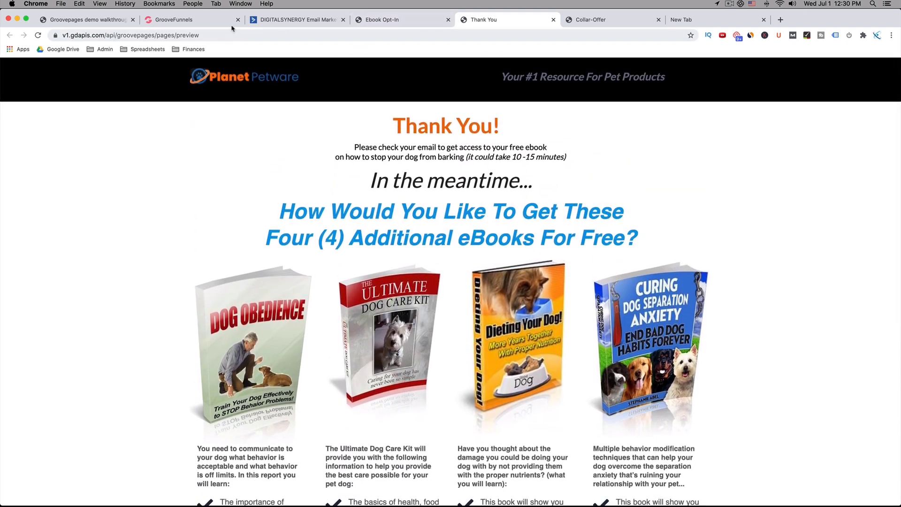
click(191, 21)
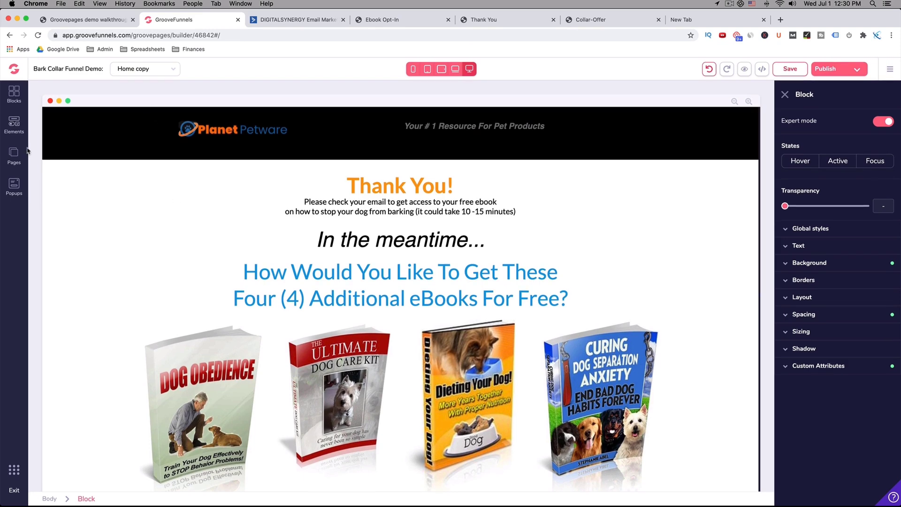
- Rename the Home copy page as thankyoudemo
click(14, 154)
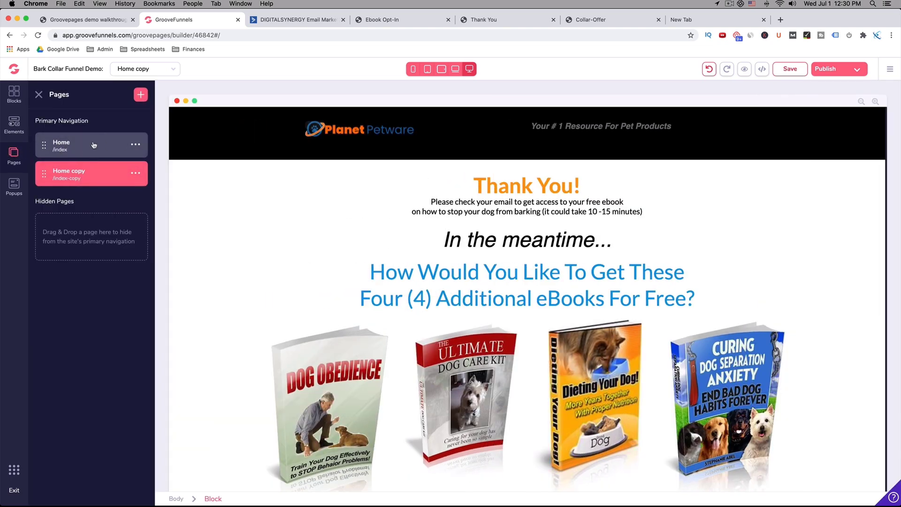
click(136, 174)
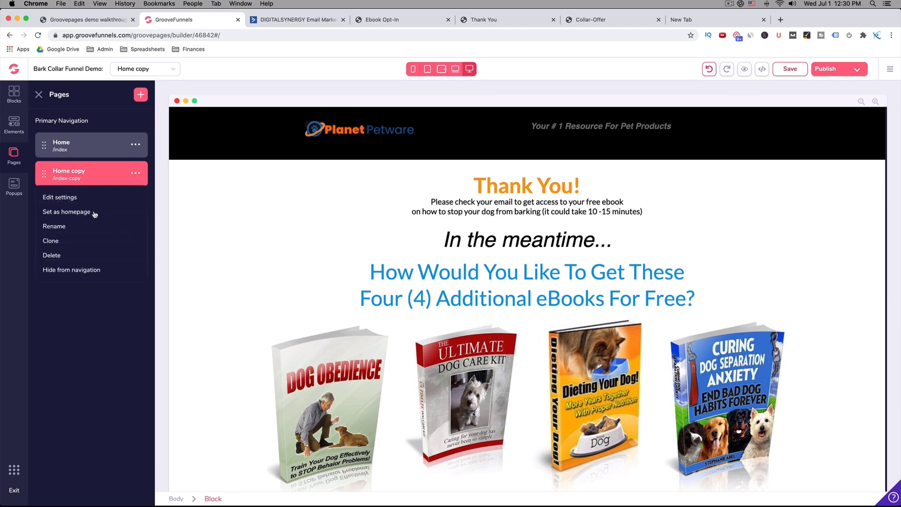
click(54, 226)
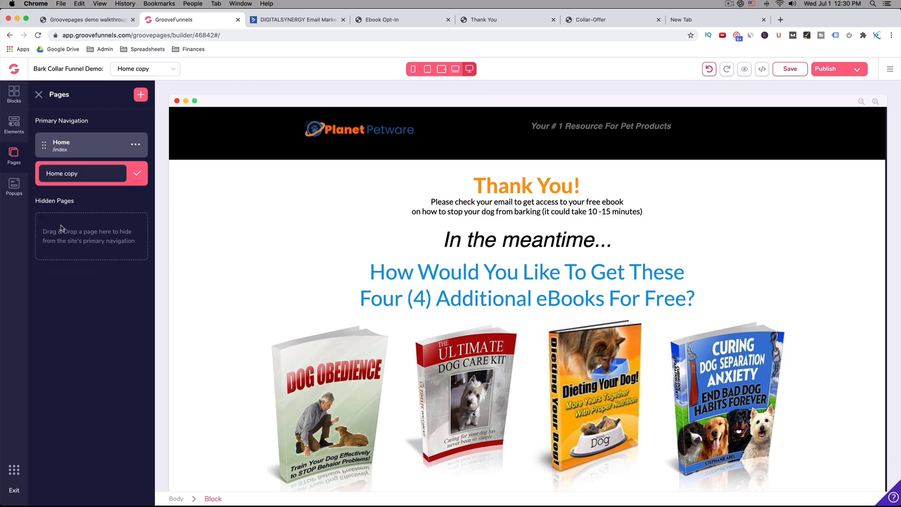
triple_click(79, 173)
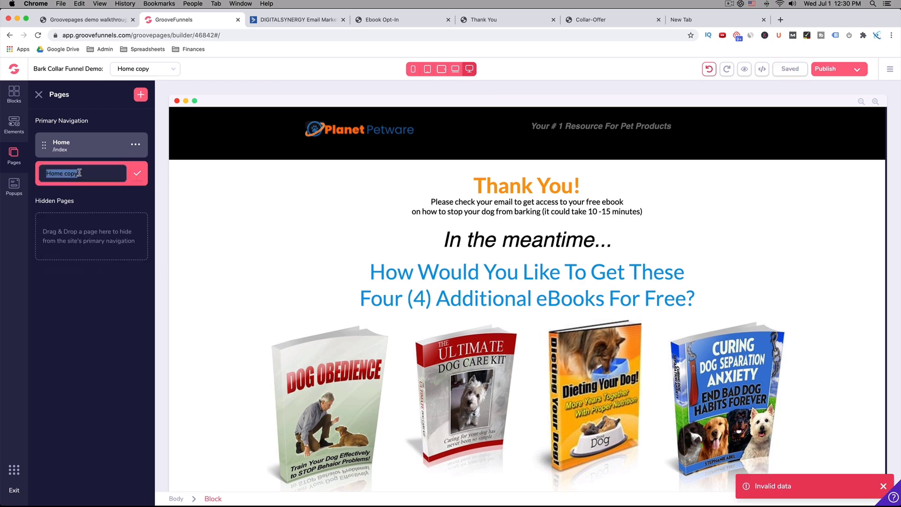
text(thankyoudemo)
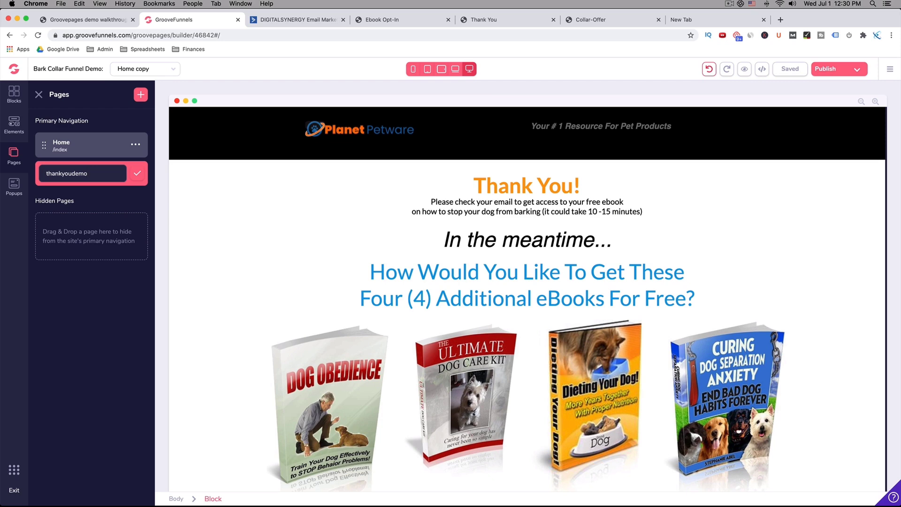
key(Return)
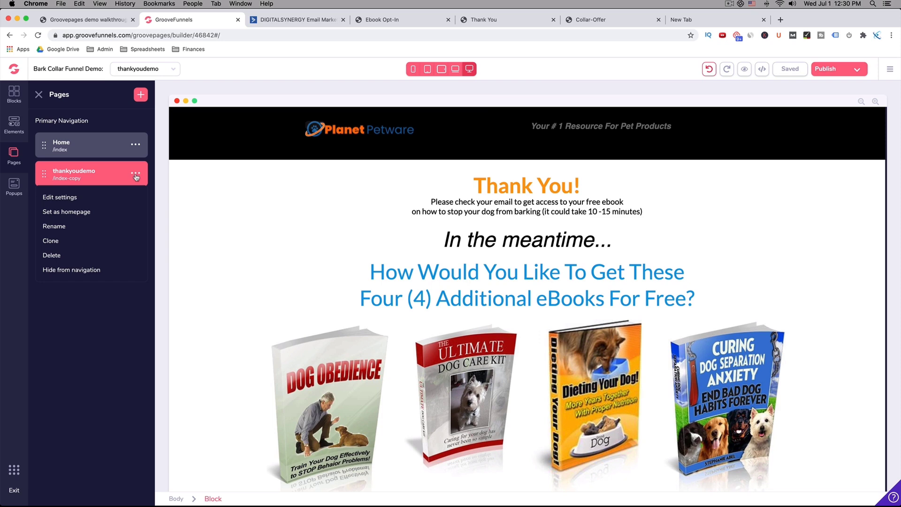
- Open the thankyoudemo page's settings and review its page URL, meta, custom CSS, code includes and Open Graph fields
click(136, 174)
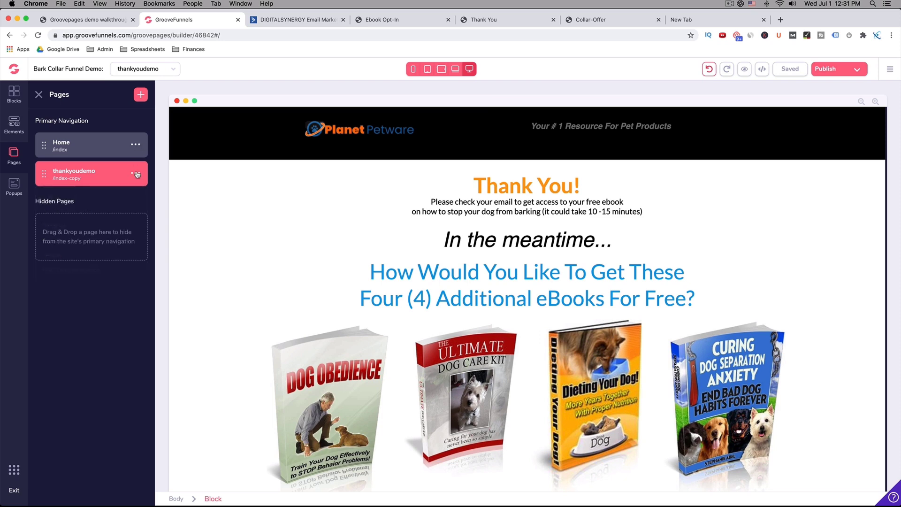
click(136, 174)
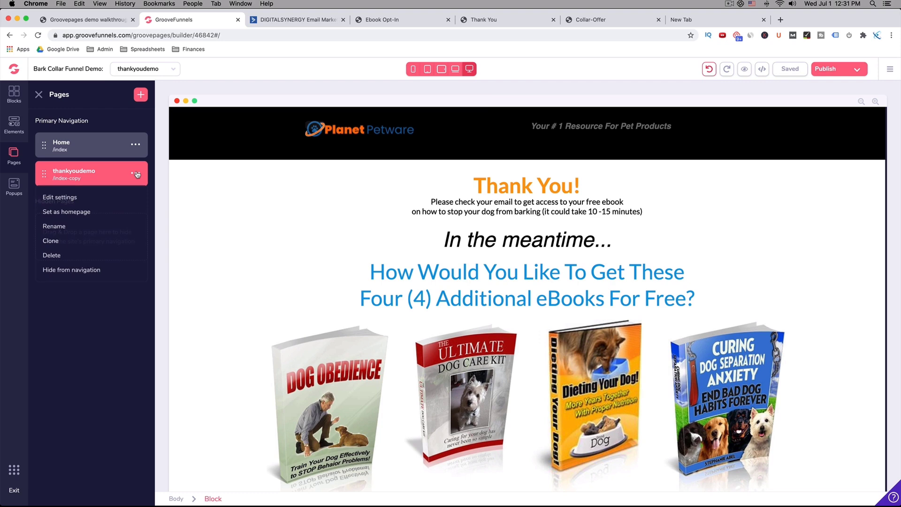
click(70, 197)
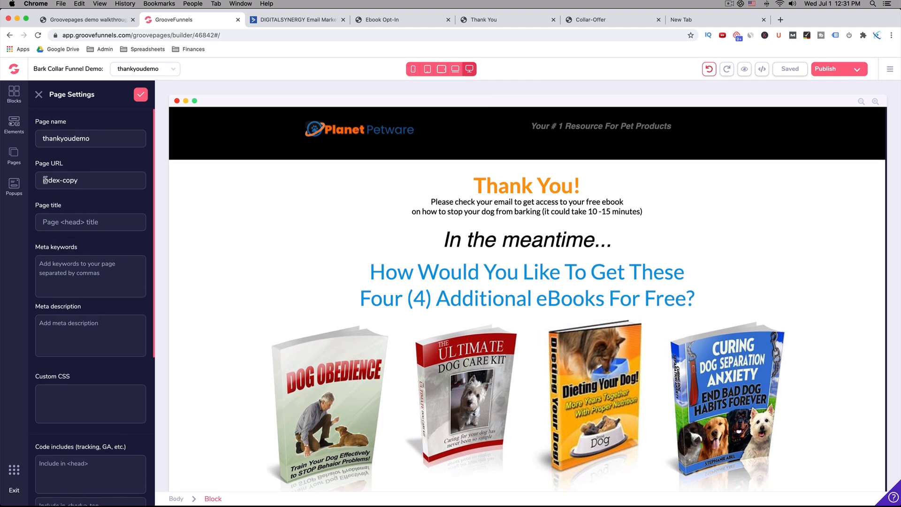
drag(45, 180, 98, 180)
scroll(84, 221, down, 2)
scroll(87, 243, down, 10)
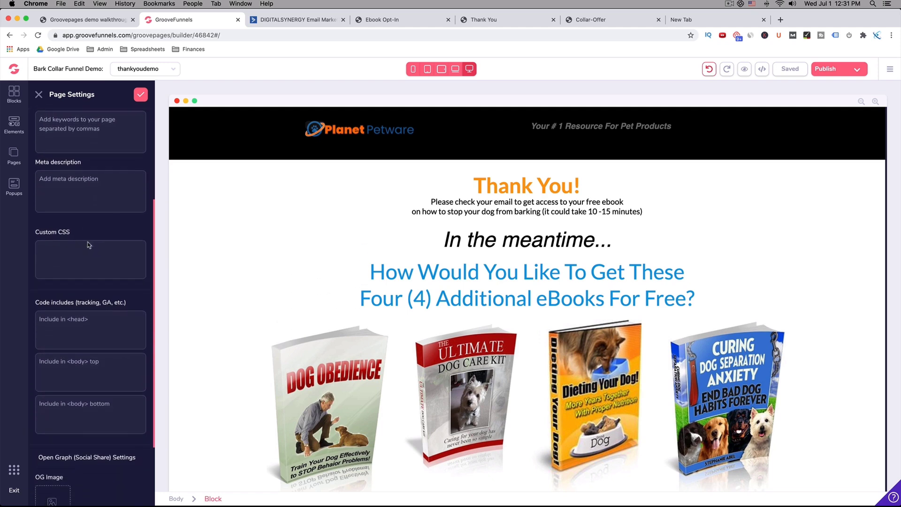
scroll(92, 231, down, 3)
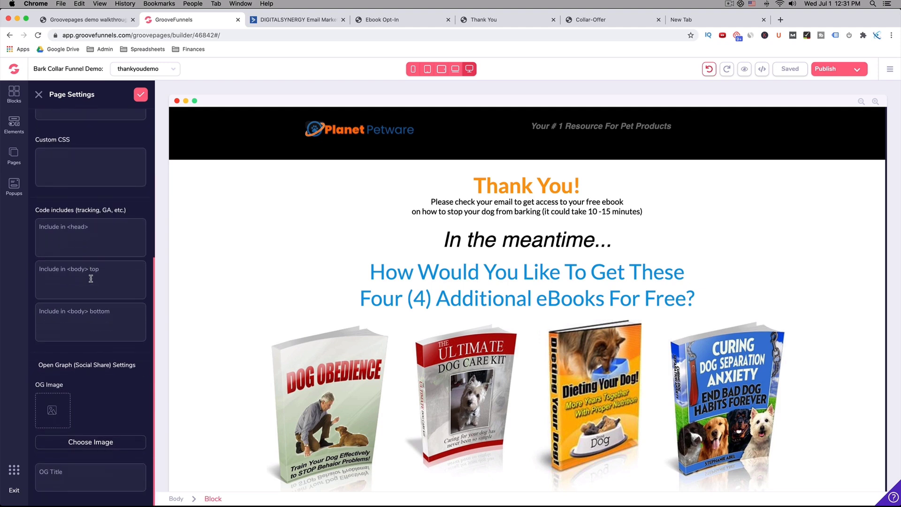
scroll(89, 211, up, 15)
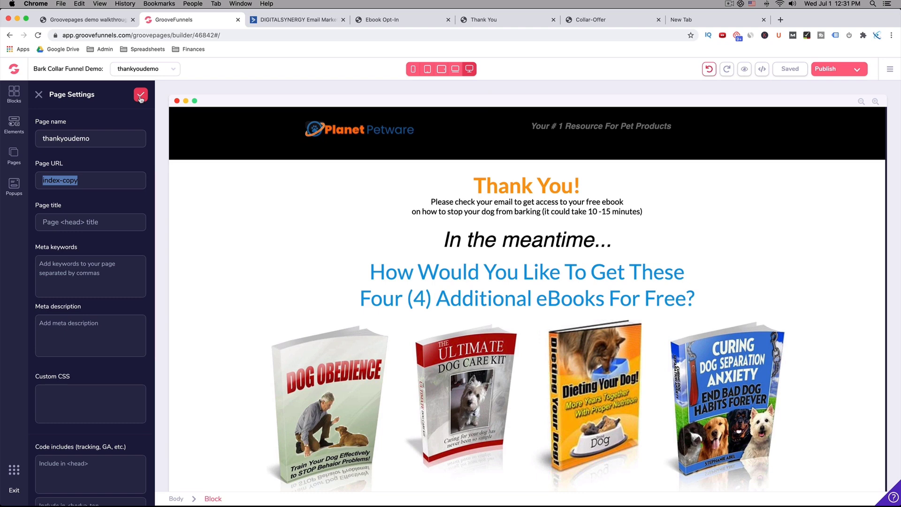
- Confirm the thankyoudemo page settings and check the Home and thankyoudemo pages by switching from one to the other
click(140, 96)
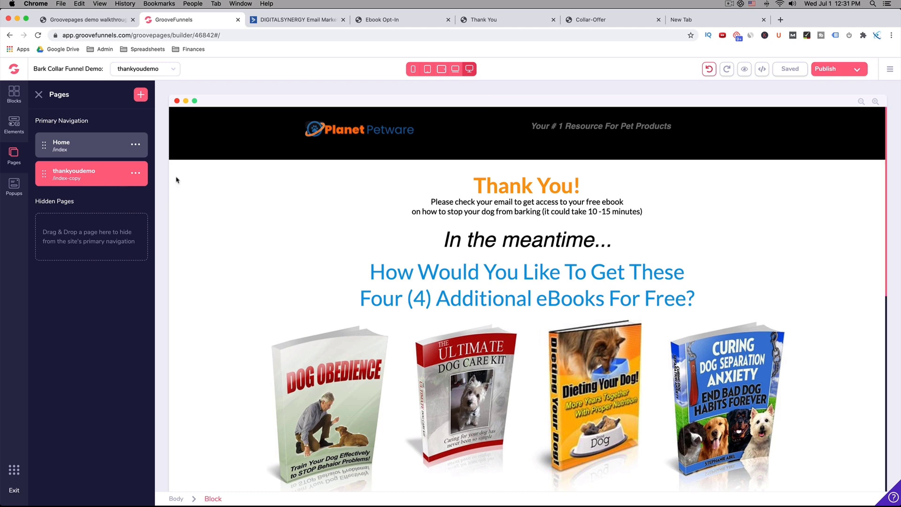
click(64, 144)
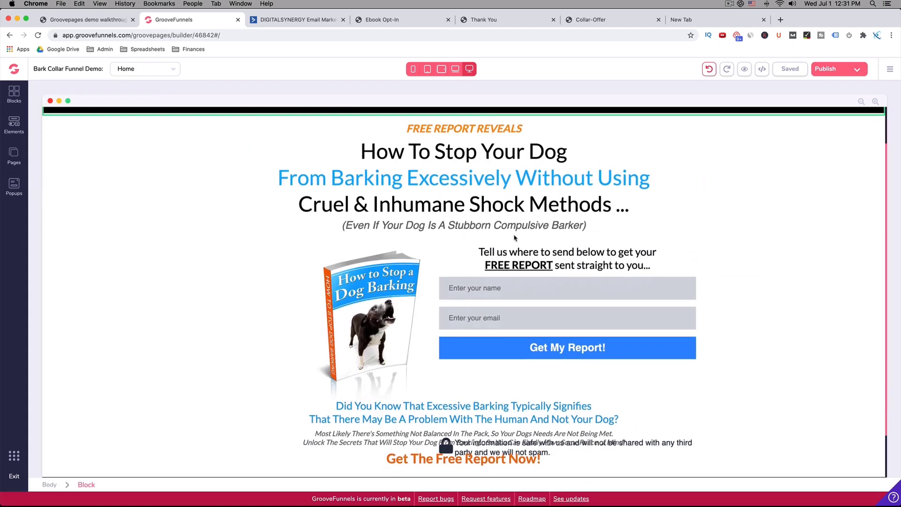
click(171, 70)
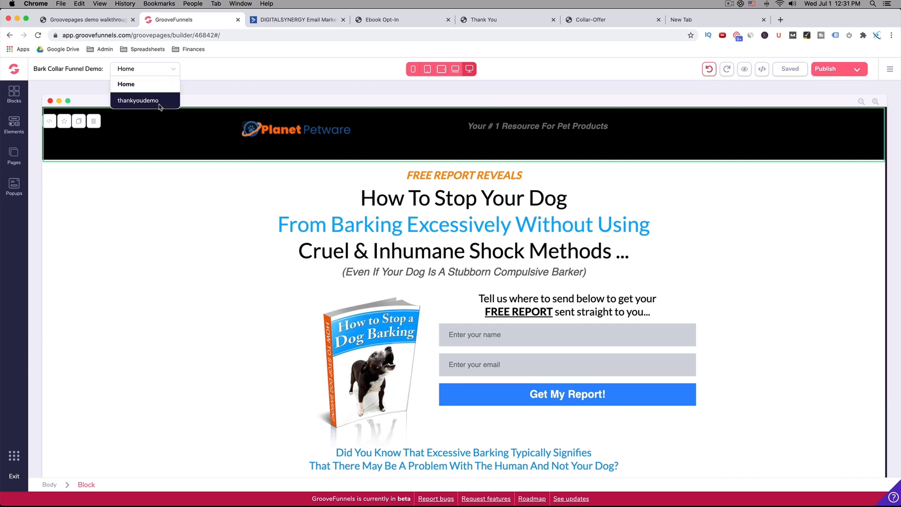
click(138, 100)
scroll(459, 229, down, 1)
scroll(460, 228, down, 10)
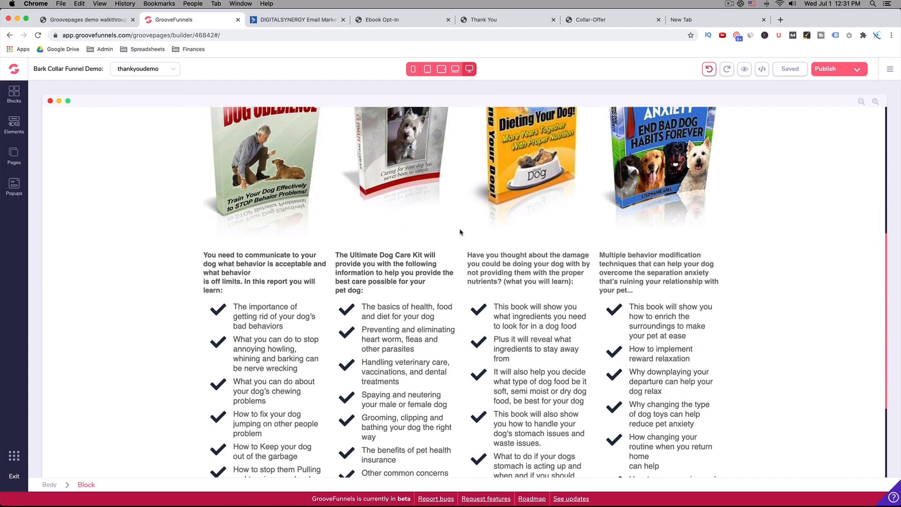
scroll(460, 230, up, 10)
scroll(460, 232, down, 5)
scroll(245, 141, up, 5)
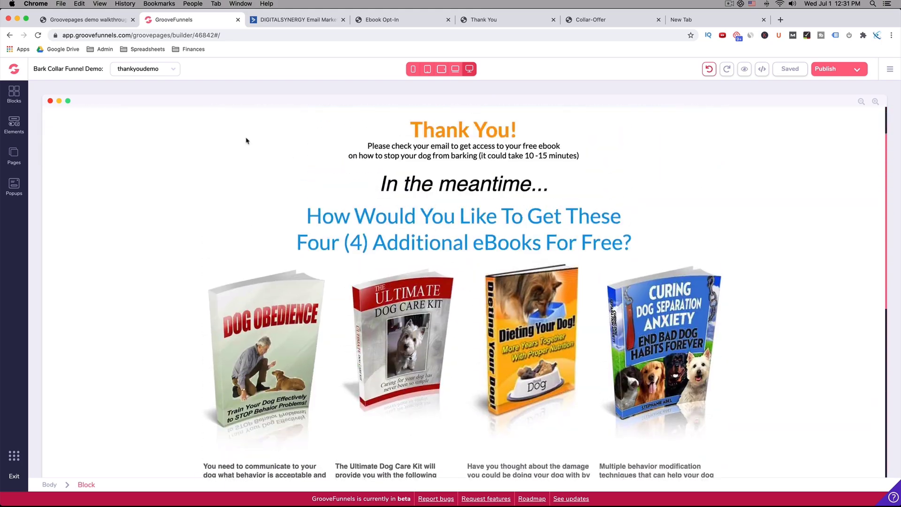
- Return to the Home page and rename it as Bark Collar Opt-in
click(165, 71)
click(141, 85)
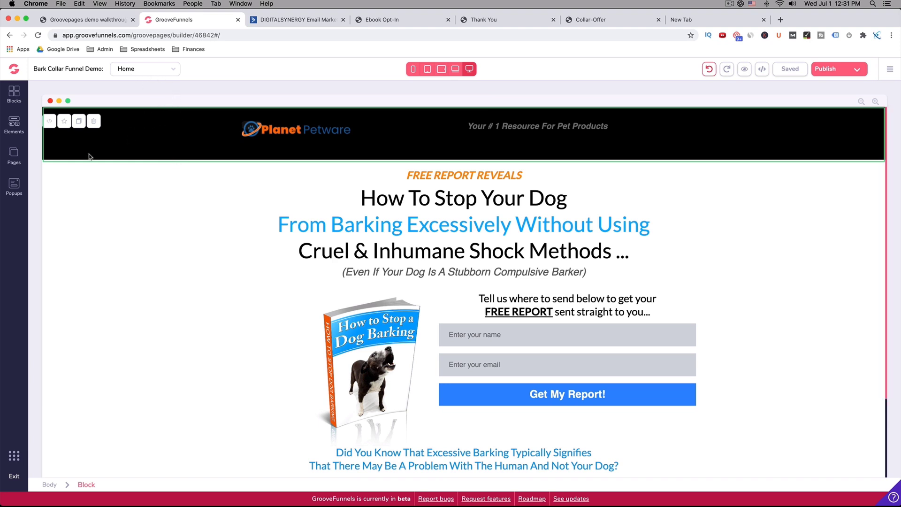
click(11, 159)
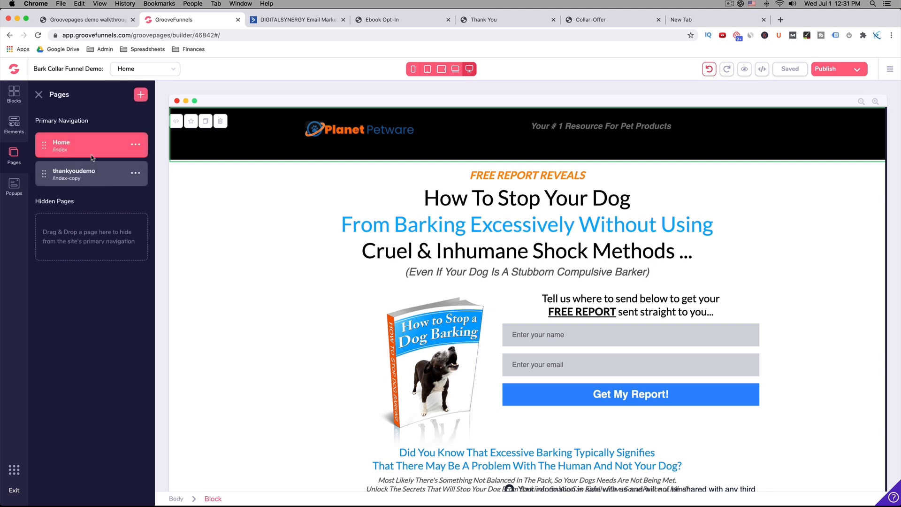
click(136, 145)
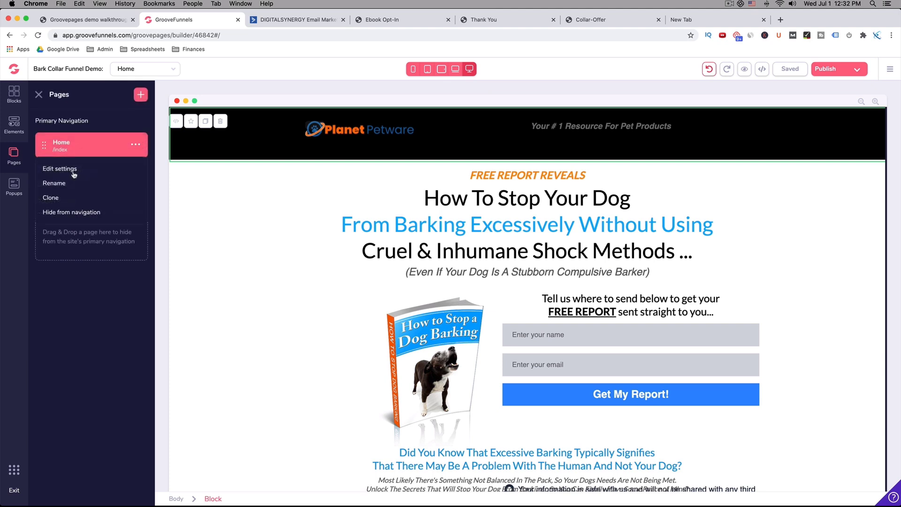
click(66, 184)
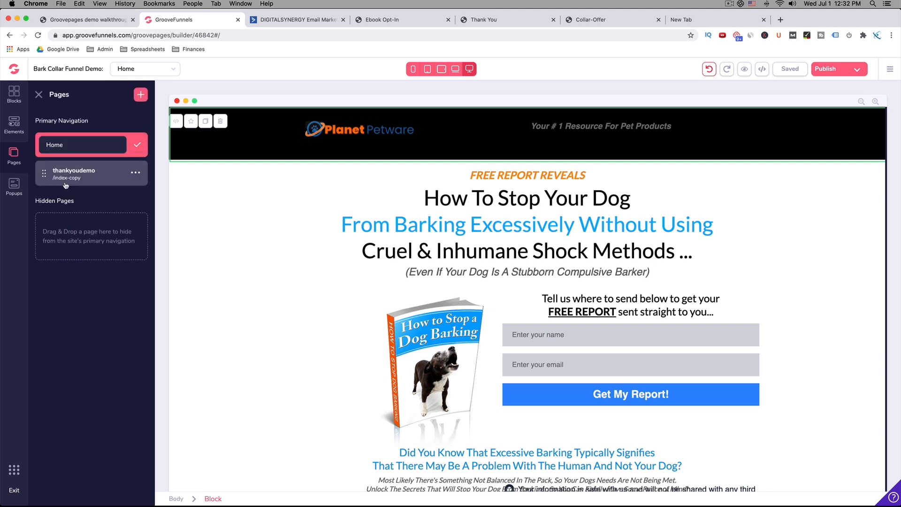
double_click(74, 145)
text(B)
text(ark Collar Opt-in)
click(137, 148)
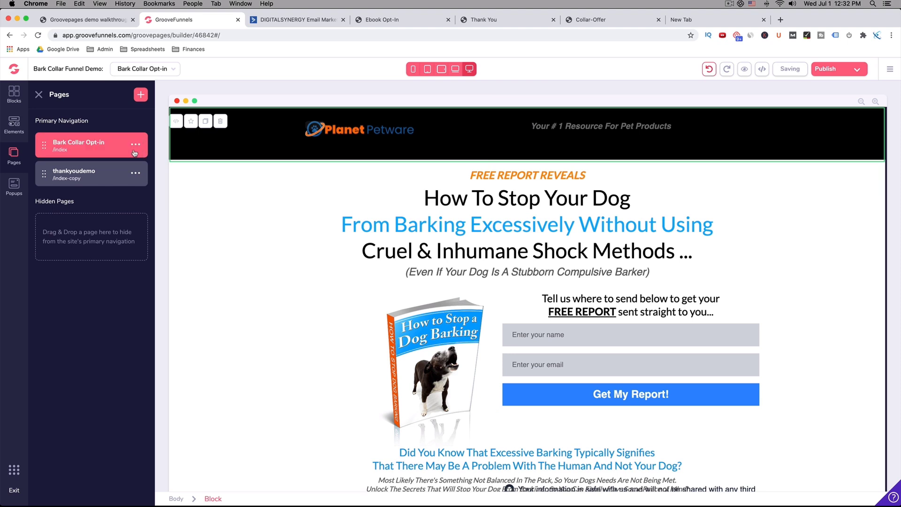
- Alternate between the thankyoudemo and Bark Collar Opt-in pages to check the renamed page list, ending on thankyoudemo
click(164, 72)
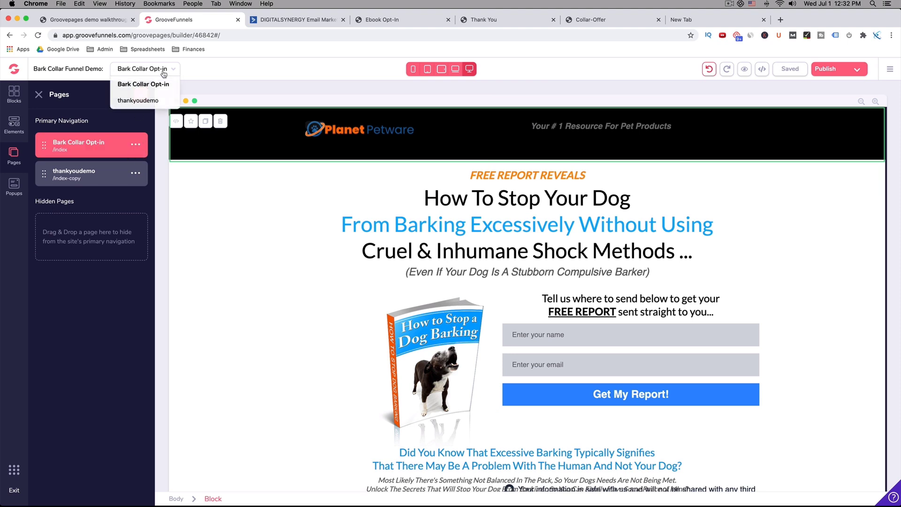
click(146, 101)
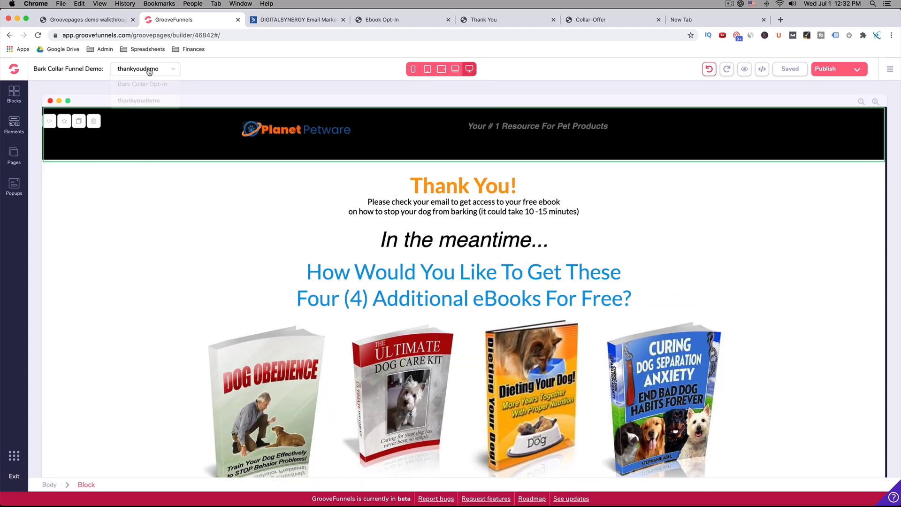
click(148, 70)
click(146, 85)
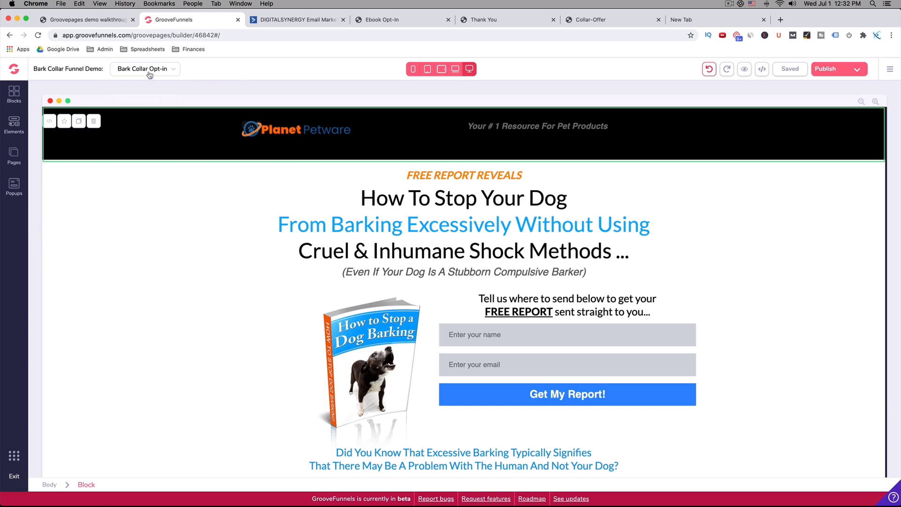
click(150, 72)
click(150, 100)
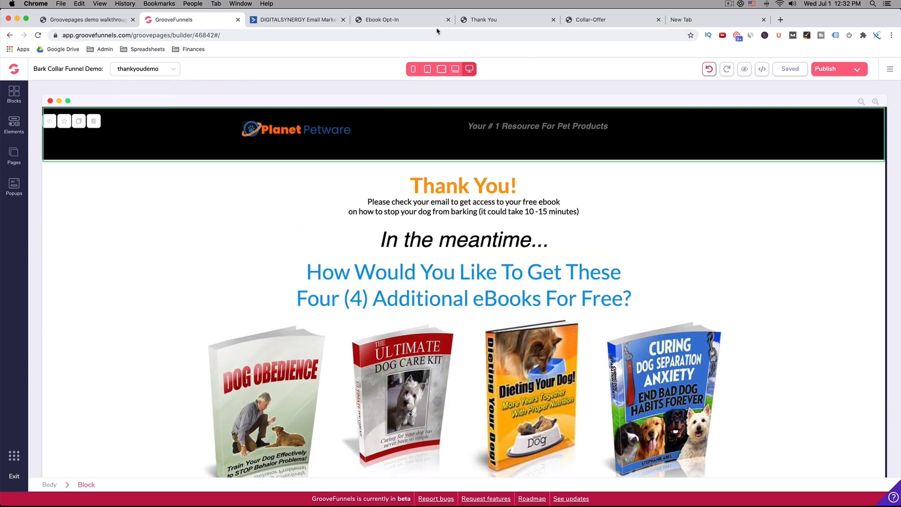
- Review the original Ebook Opt-In page and Thank You preview, ending at the opt-in page's report form
click(391, 23)
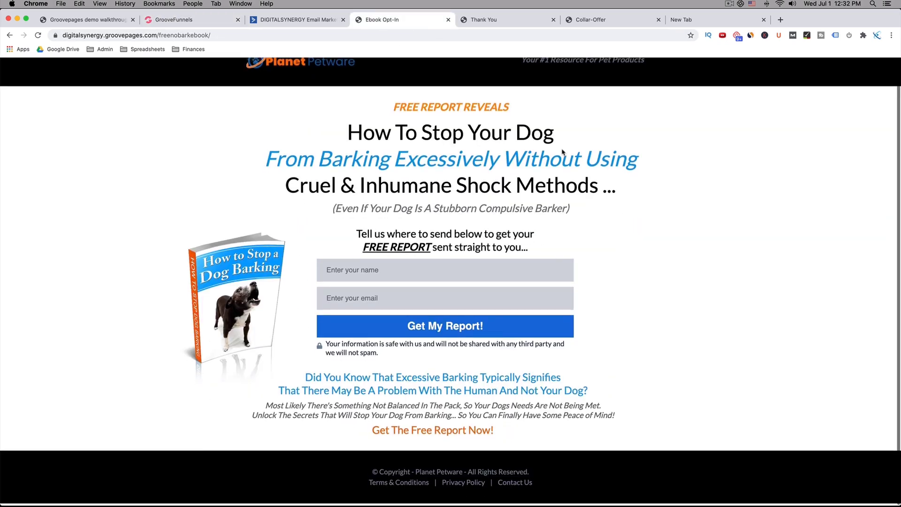
click(505, 19)
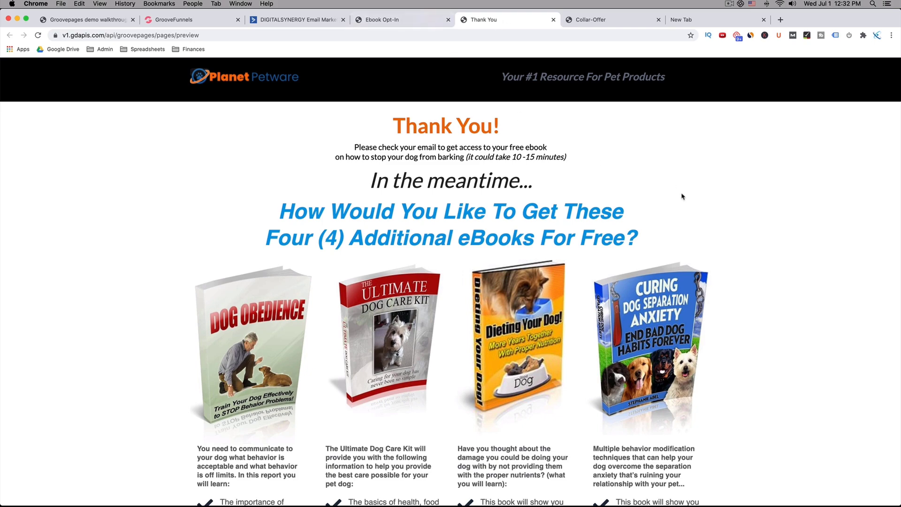
scroll(680, 195, down, 7)
scroll(595, 265, up, 7)
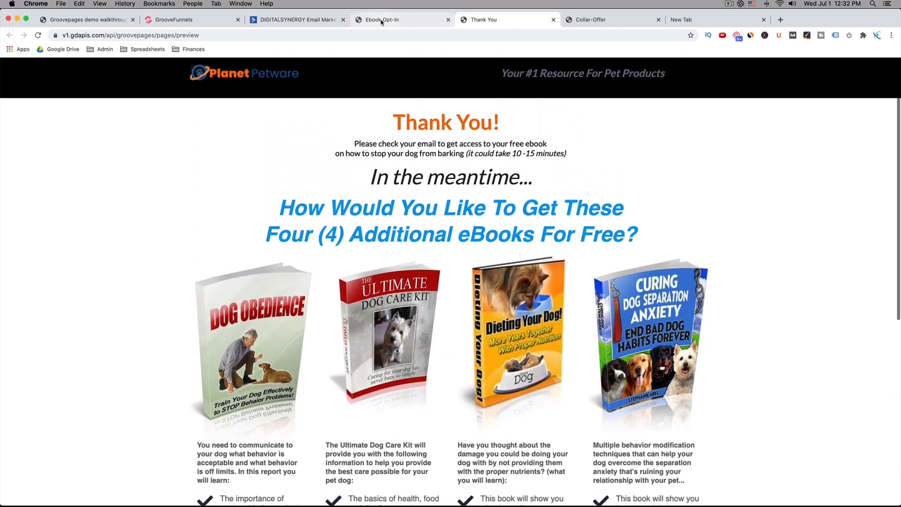
click(382, 21)
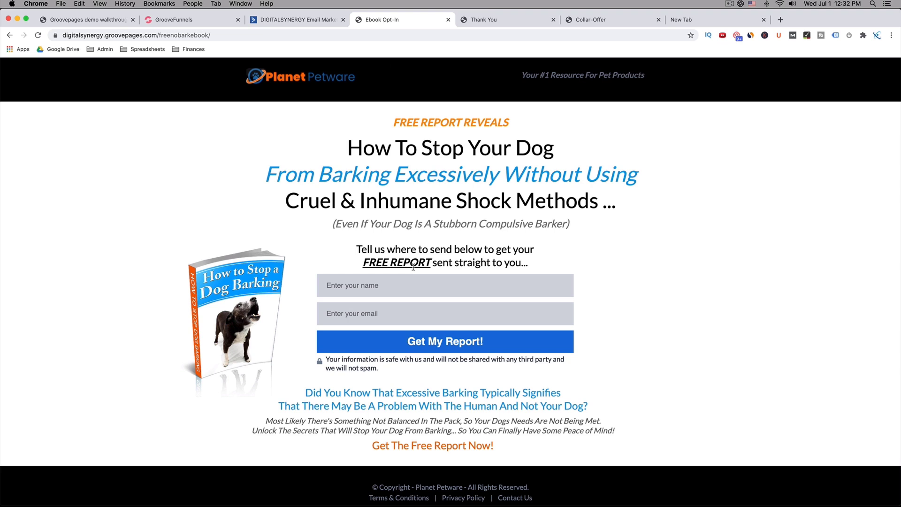
scroll(495, 256, down, 1)
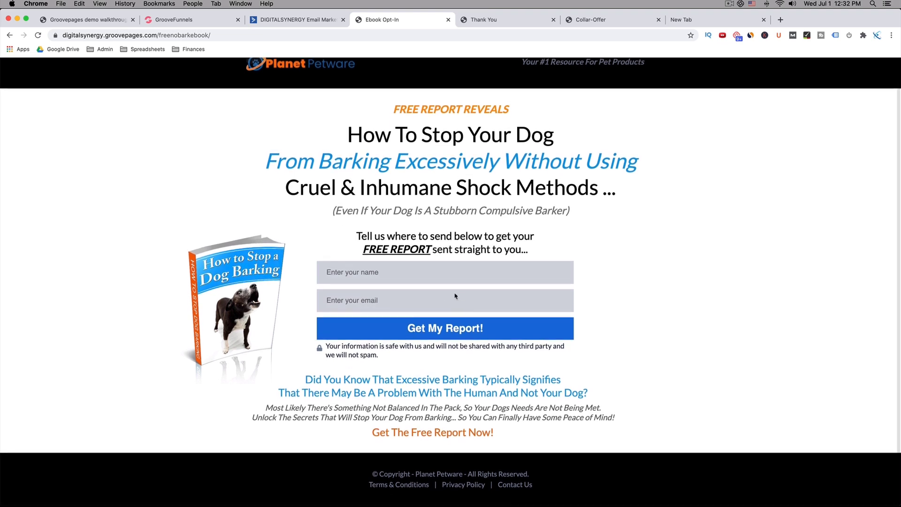
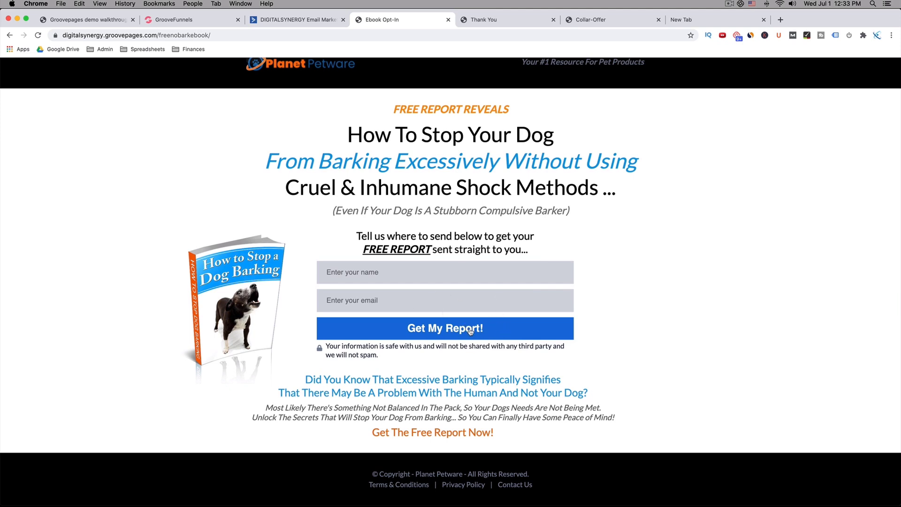
- Examine the original Thank You page from its heading down to the "Yes, Tell Me How!" button and try that button
click(495, 24)
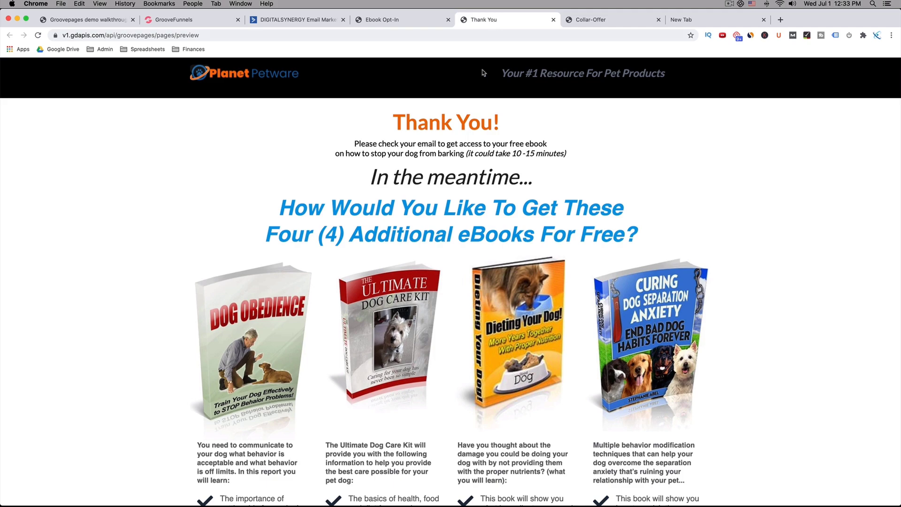
scroll(527, 215, down, 3)
scroll(526, 215, up, 3)
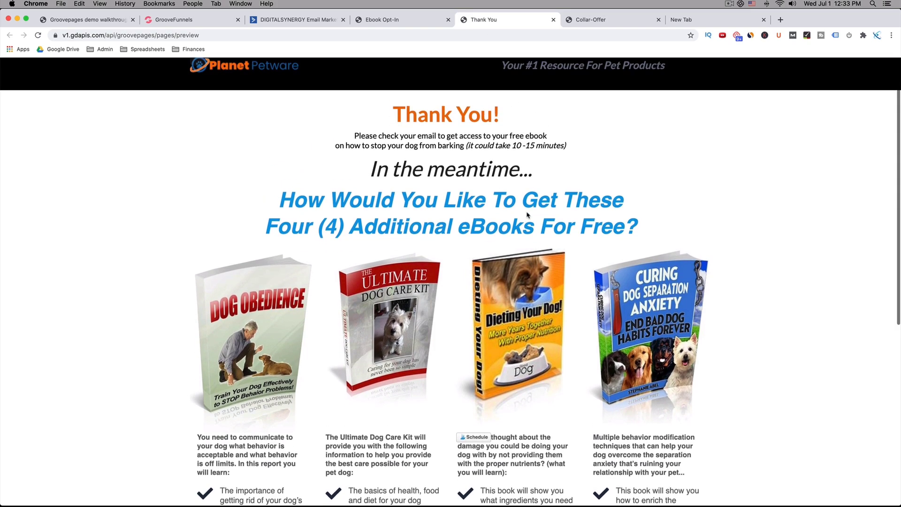
drag(391, 114, 531, 171)
scroll(531, 171, down, 7)
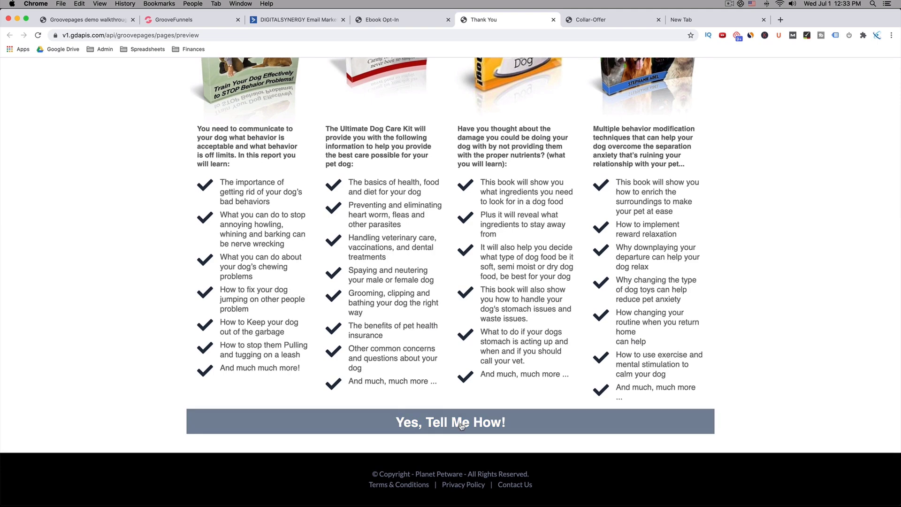
click(461, 426)
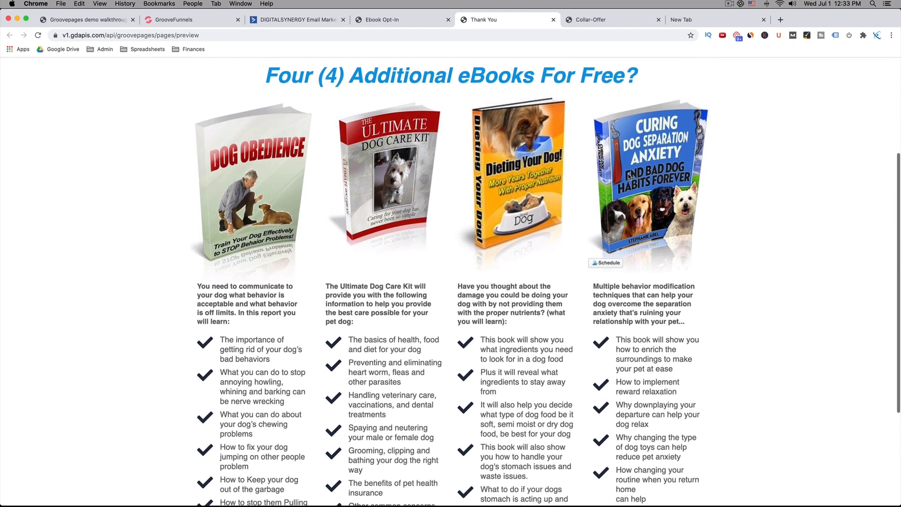
scroll(629, 178, down, 3)
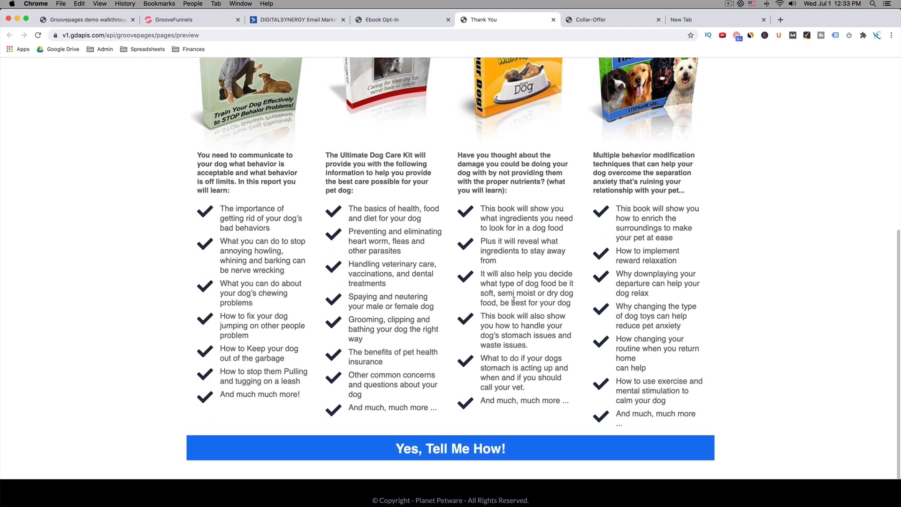
- Examine the original Collar-Offer page, including its sale price, benefit list, four free ebooks and Buy Now buttons
click(604, 20)
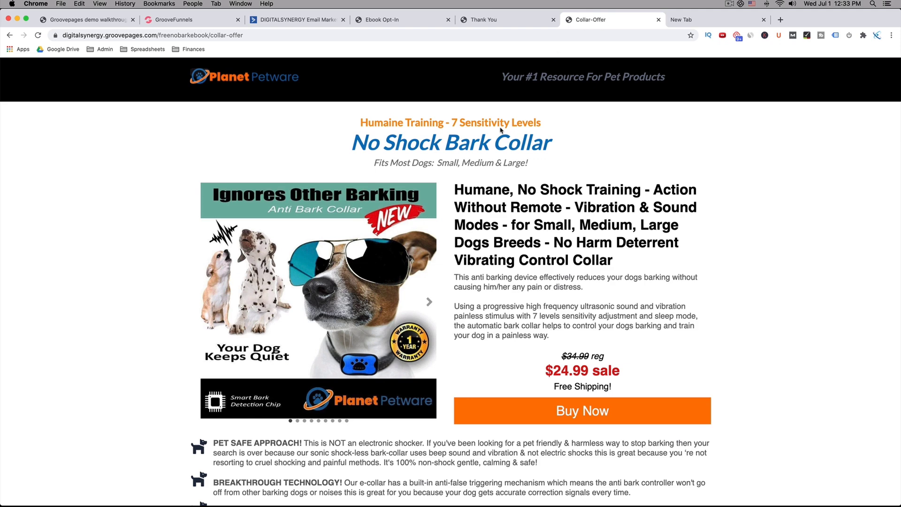
scroll(629, 255, down, 7)
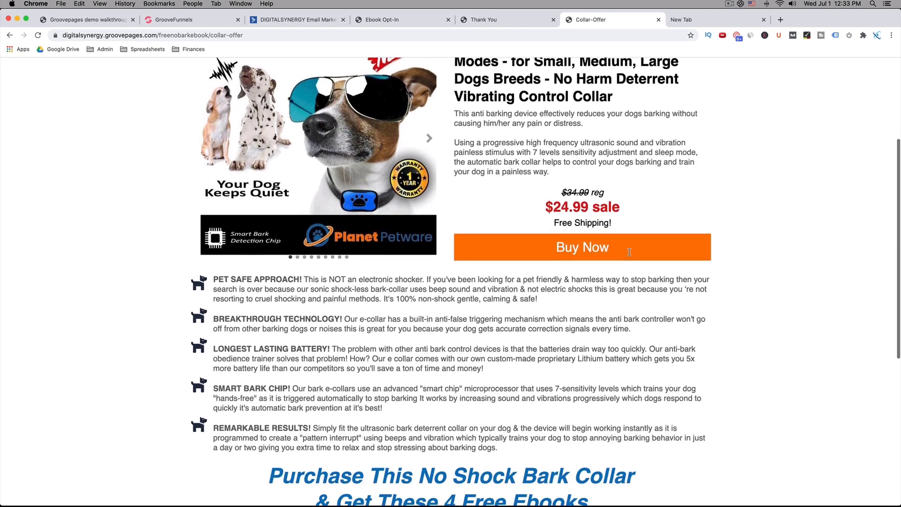
scroll(587, 305, up, 7)
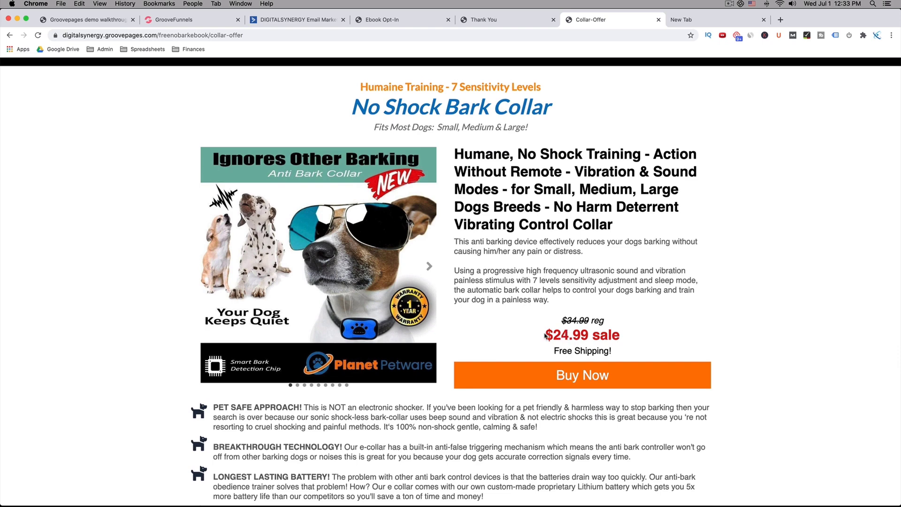
drag(548, 331, 615, 336)
scroll(445, 291, down, 10)
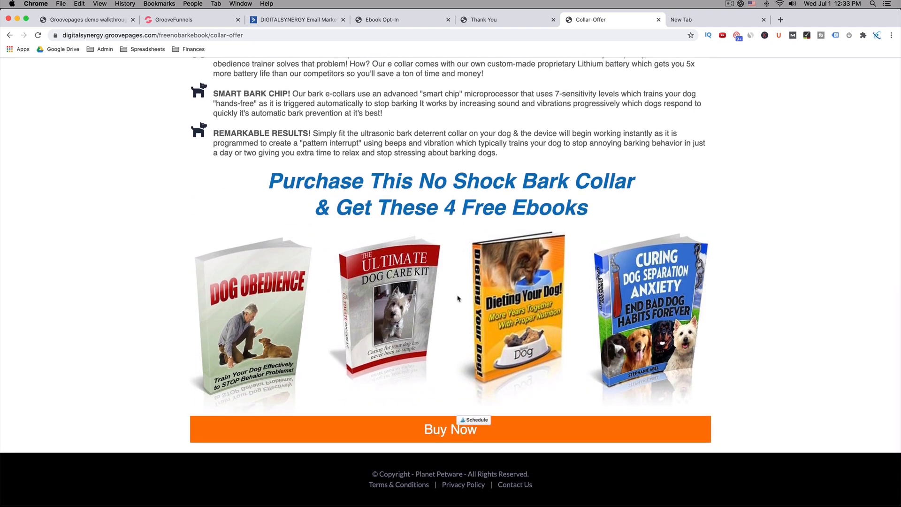
scroll(457, 299, up, 10)
scroll(522, 304, up, 1)
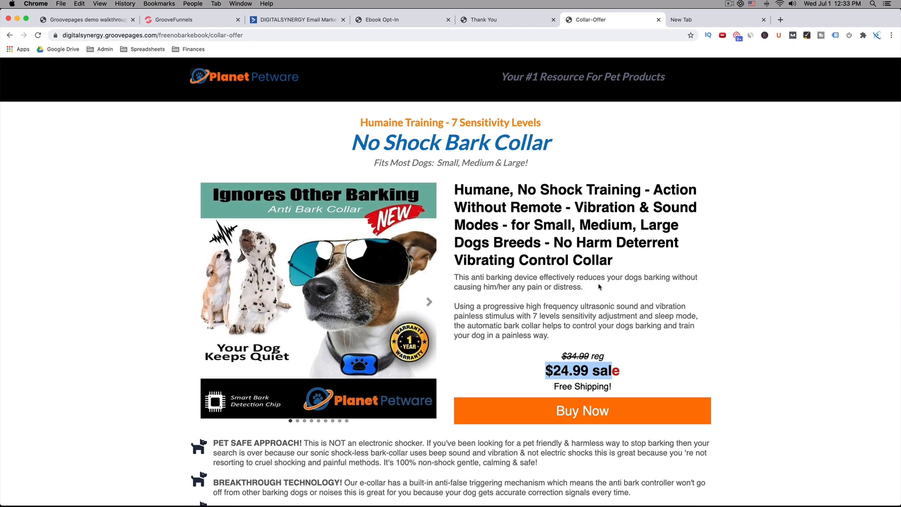
scroll(602, 285, down, 5)
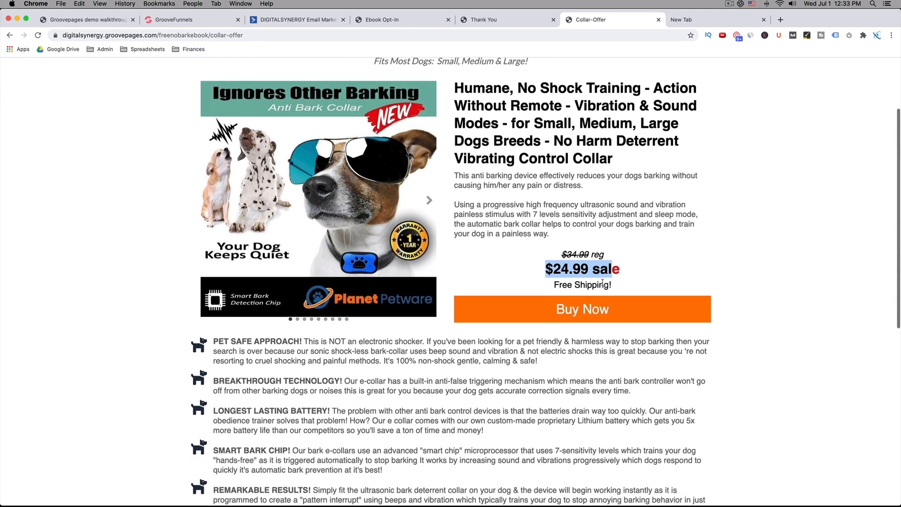
scroll(603, 282, down, 2)
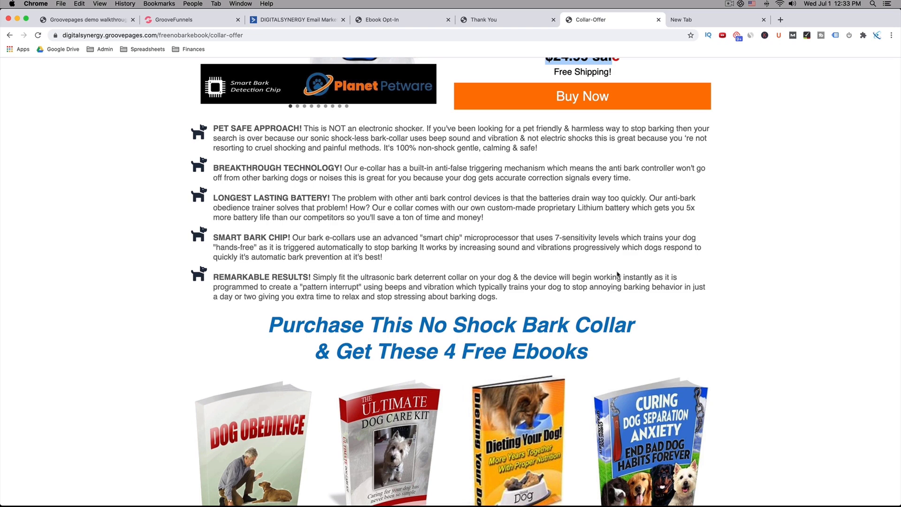
scroll(617, 274, down, 3)
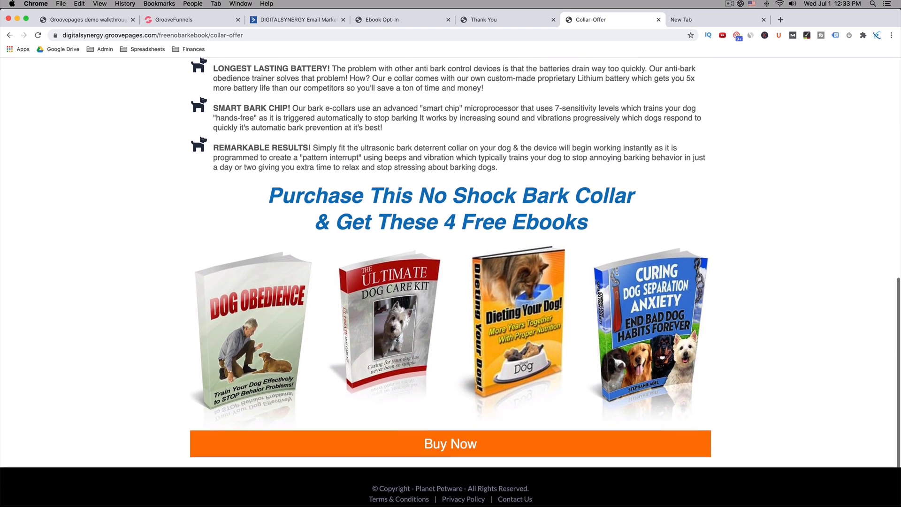
scroll(617, 272, up, 9)
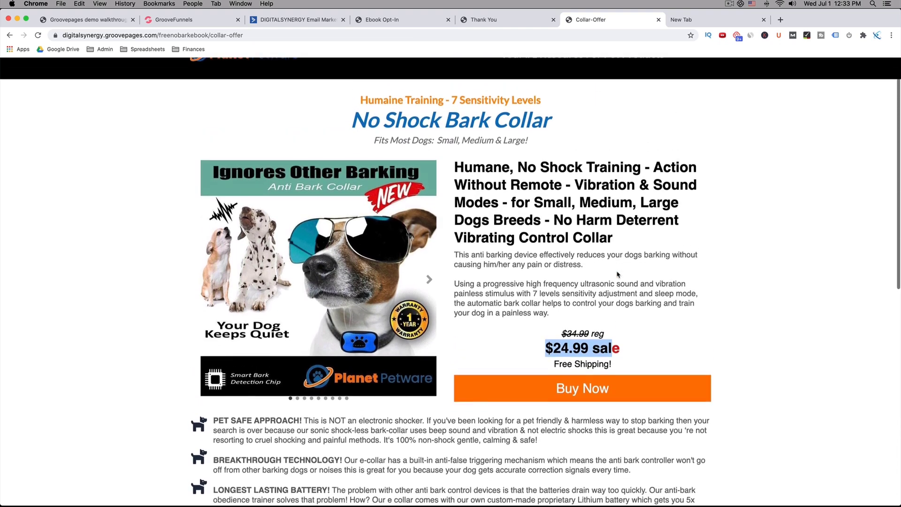
scroll(617, 274, up, 1)
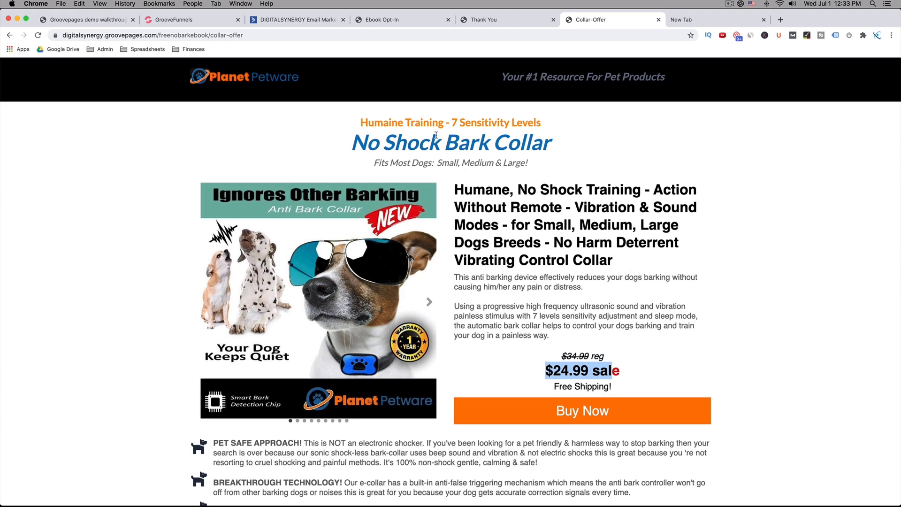
- Review the original Thank You page from its heading down to the "Yes, Tell Me How!" button
scroll(435, 135, down, 1)
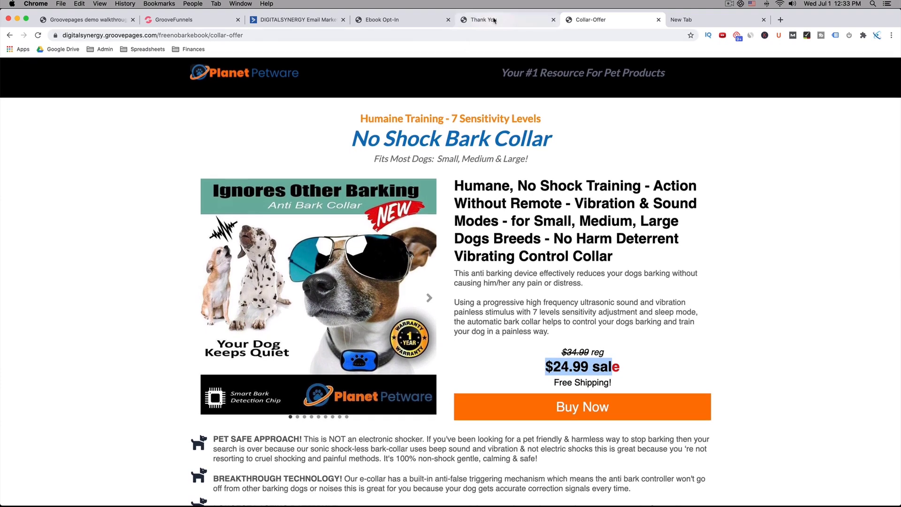
click(496, 19)
scroll(497, 200, up, 10)
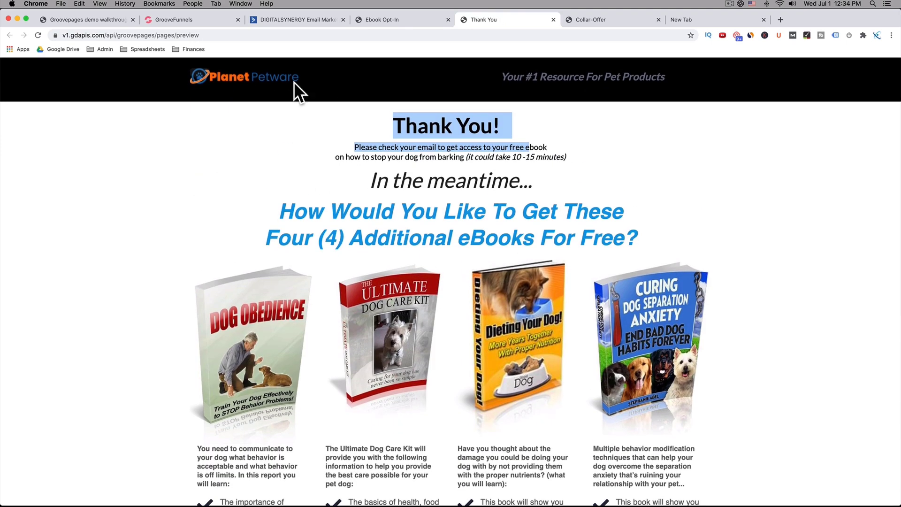
scroll(356, 96, down, 1)
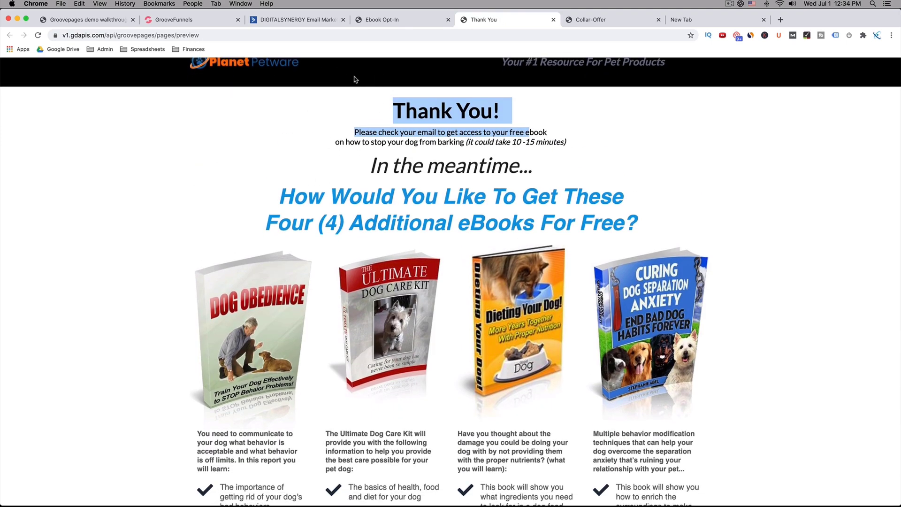
scroll(356, 140, down, 10)
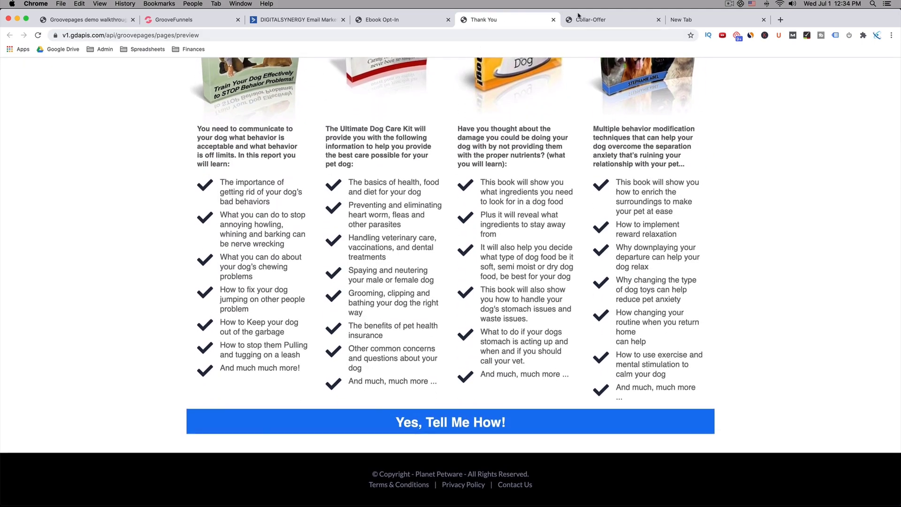
- Examine the original Collar-Offer page's headline, size line, benefit list and free ebooks section down to the footer, ending back at the headline
click(587, 21)
scroll(428, 247, down, 3)
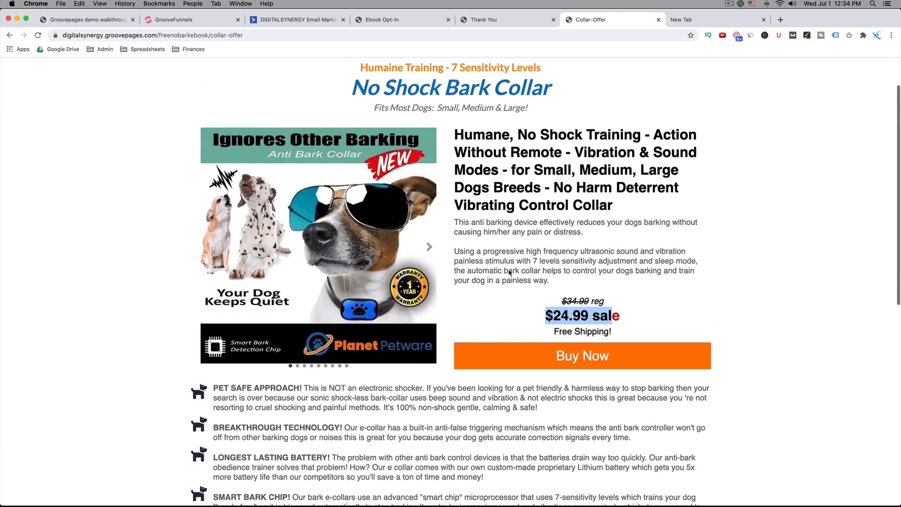
scroll(408, 244, up, 3)
drag(383, 122, 495, 126)
drag(384, 142, 488, 145)
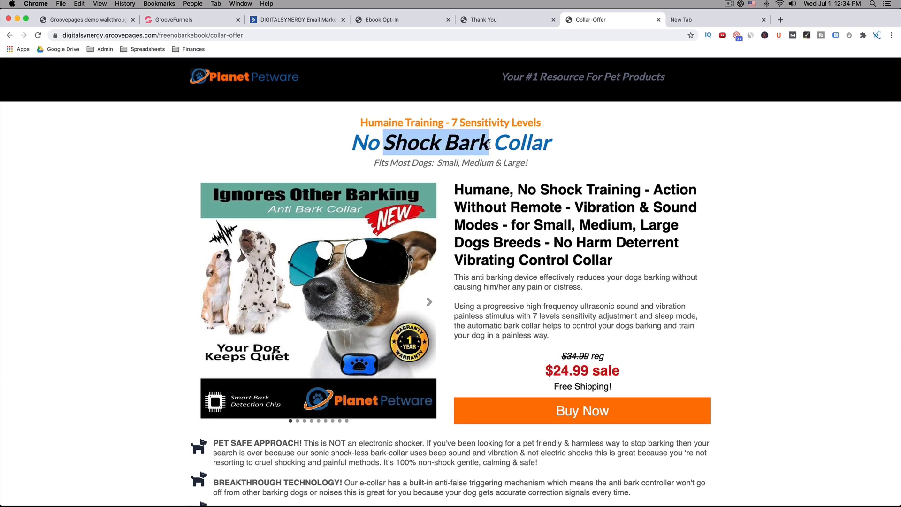
drag(422, 160, 472, 159)
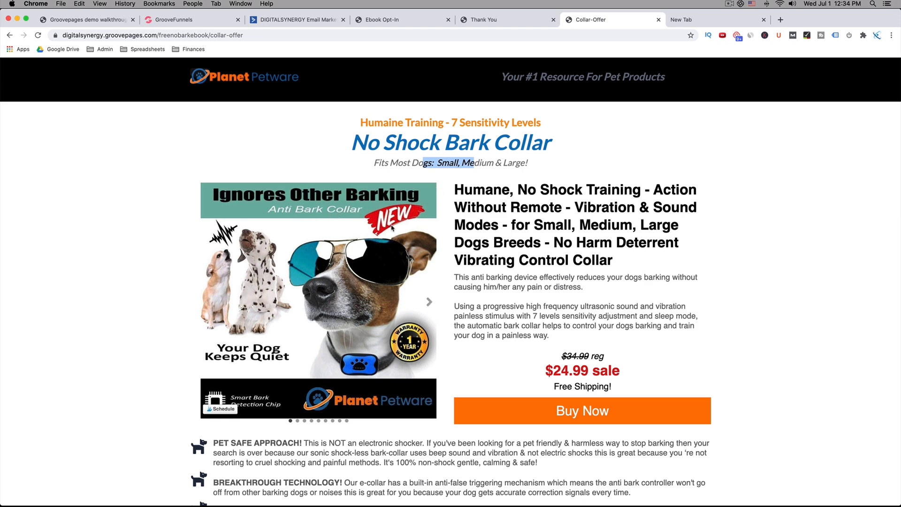
scroll(519, 282, down, 5)
scroll(519, 282, down, 6)
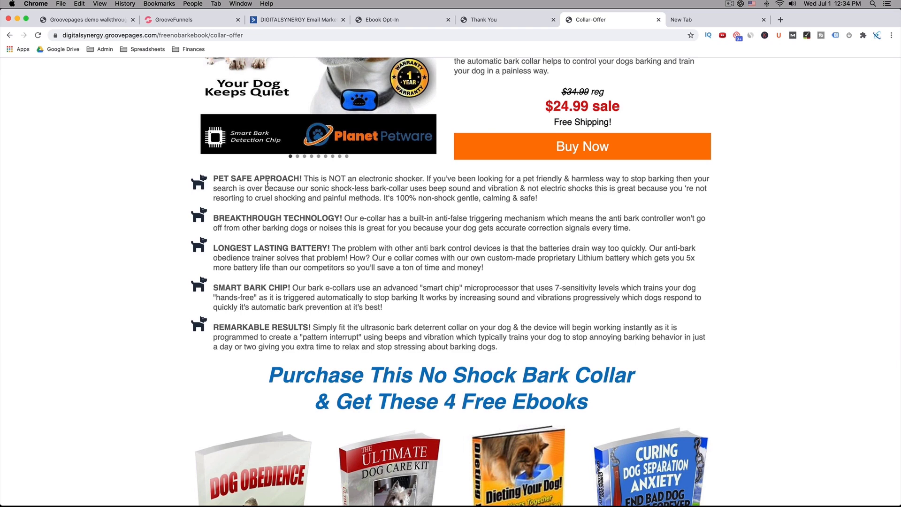
scroll(249, 306, down, 4)
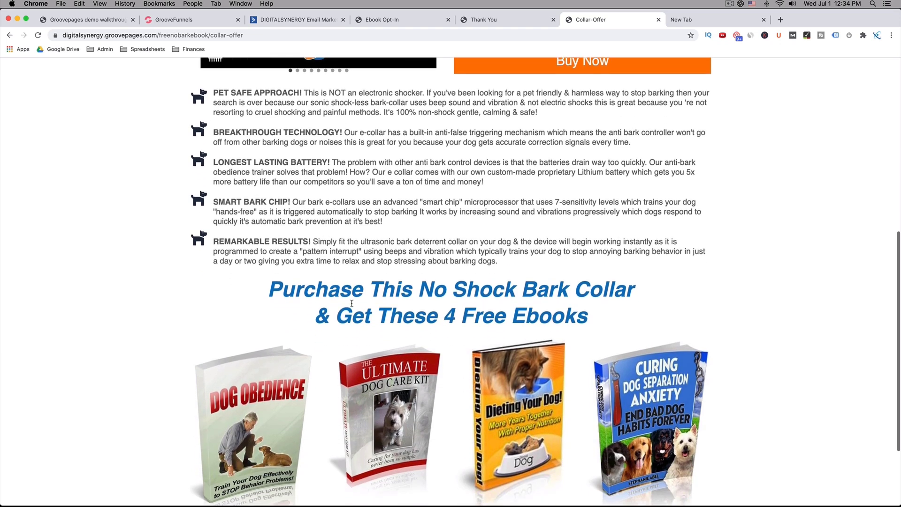
drag(315, 282, 503, 282)
scroll(328, 289, down, 3)
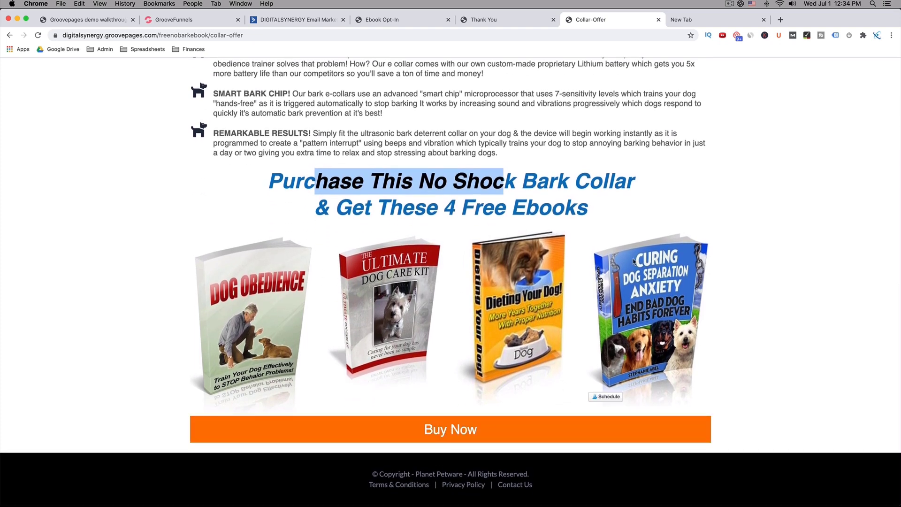
scroll(663, 245, up, 10)
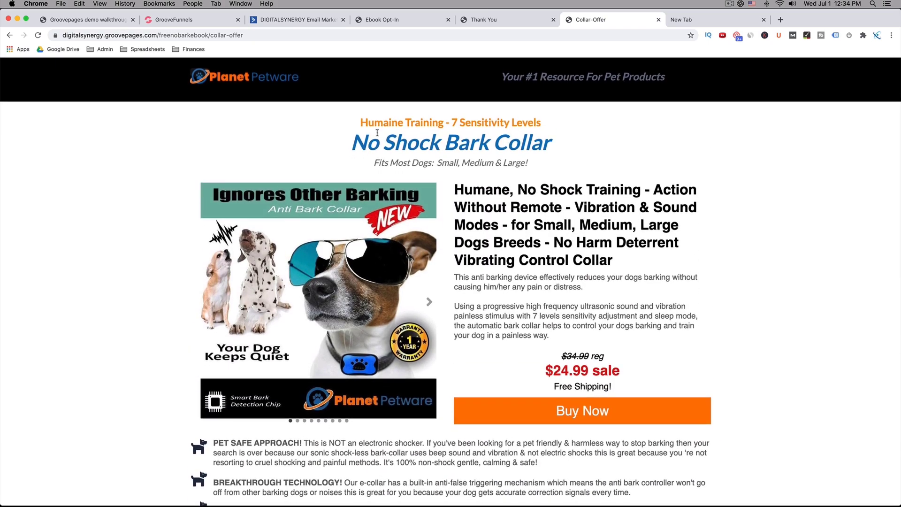
- Return to the GroovePages builder and clone the thankyoudemo page
click(196, 22)
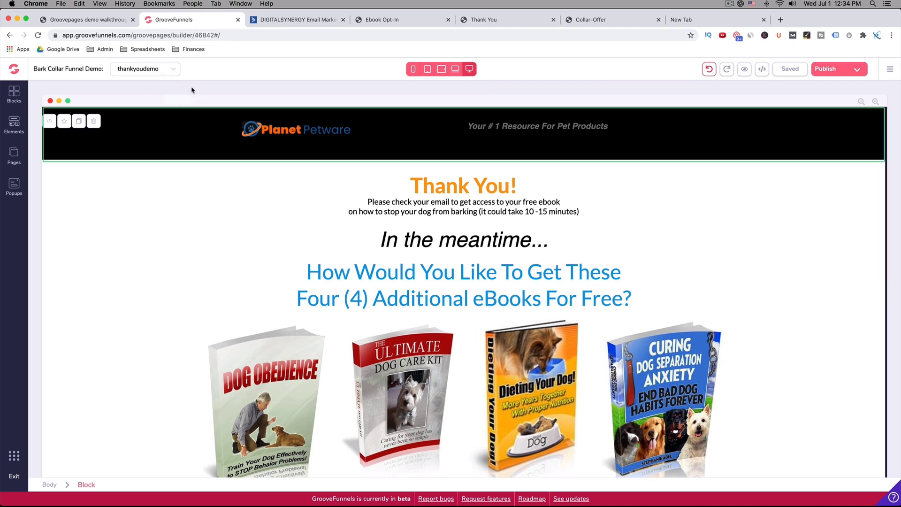
click(13, 156)
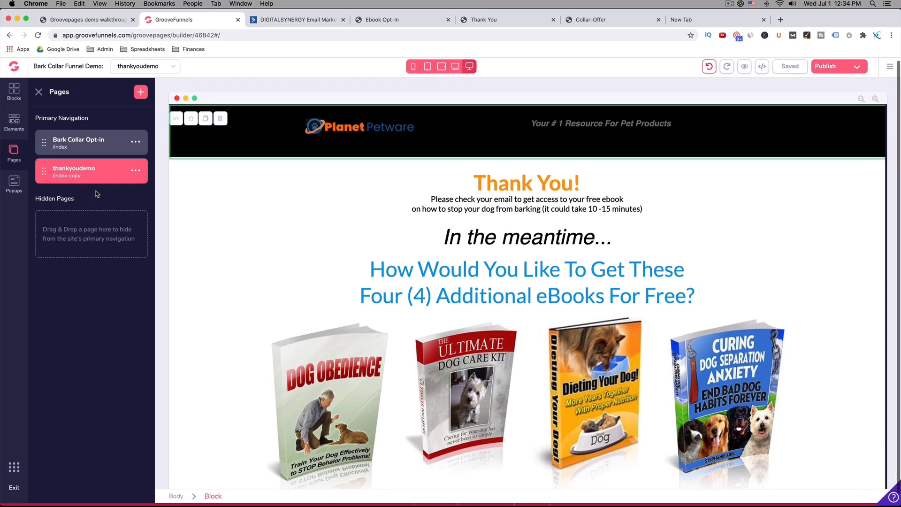
click(135, 171)
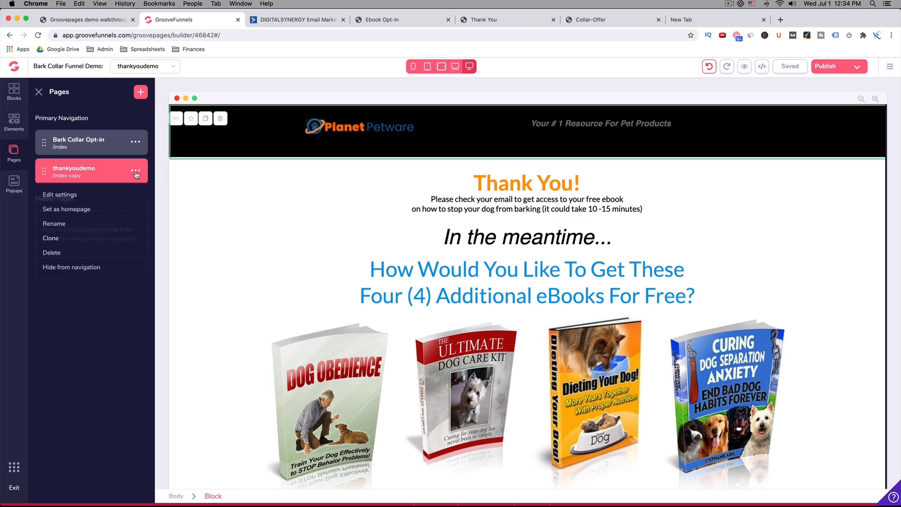
click(50, 238)
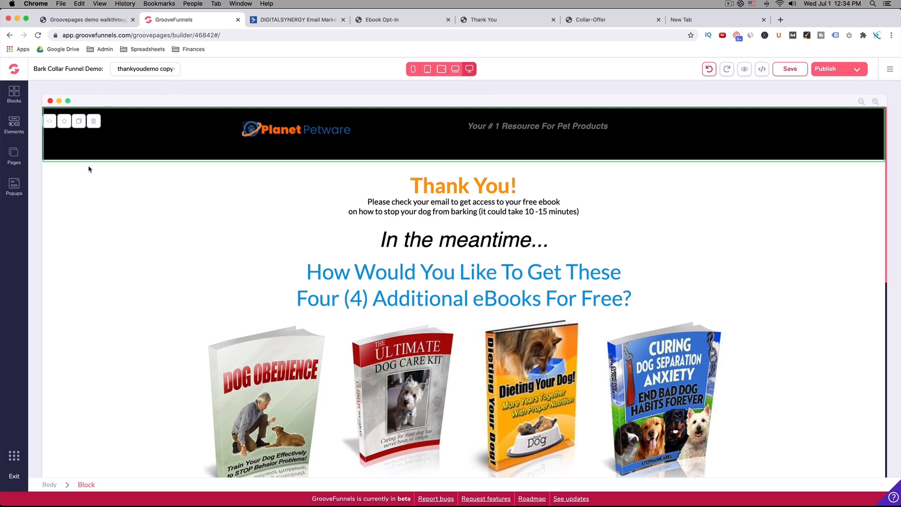
- Rename the cloned page as Collar Offer Demo and close the page list
click(15, 161)
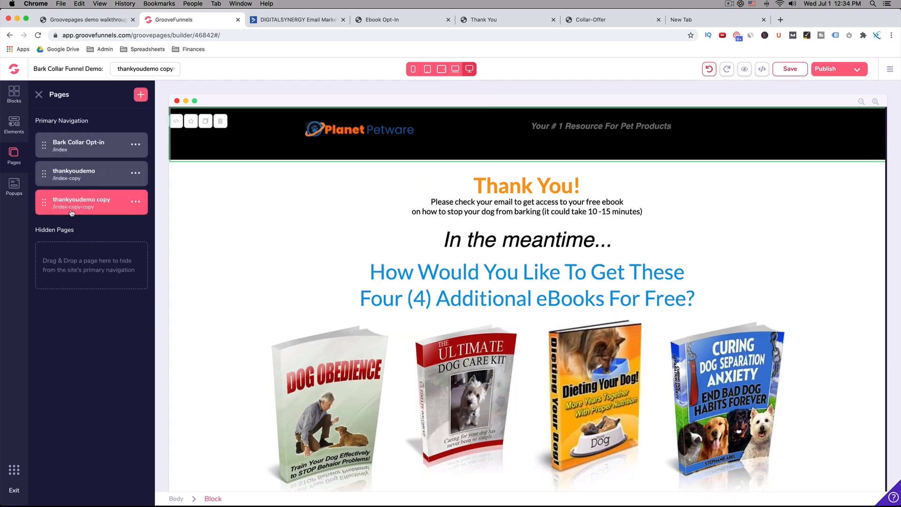
click(136, 201)
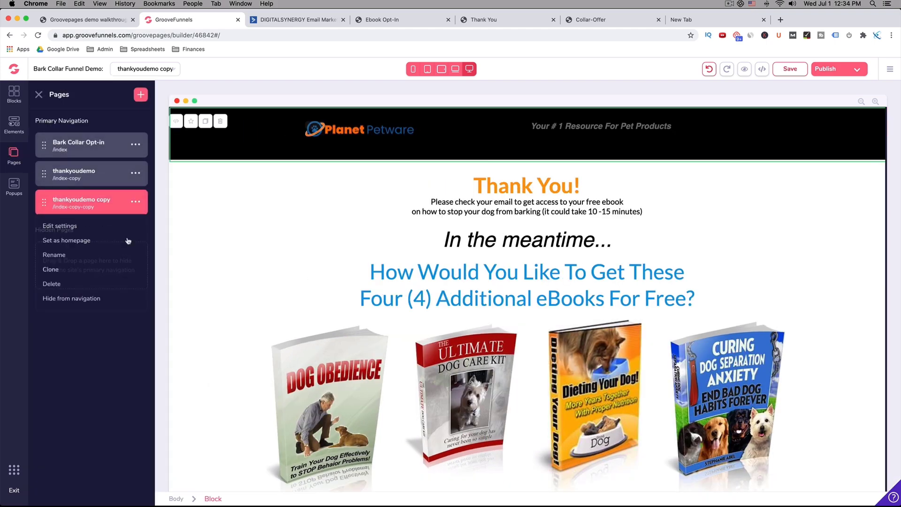
click(78, 256)
triple_click(89, 199)
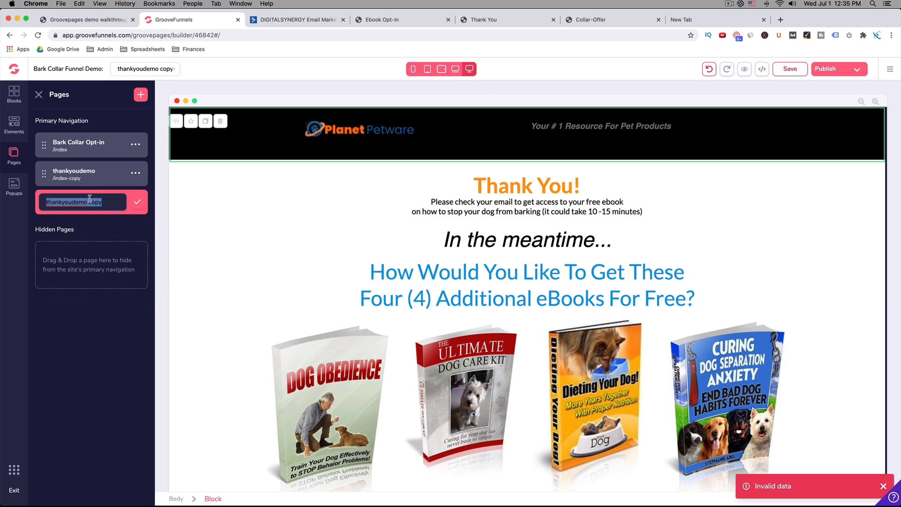
text(Cp)
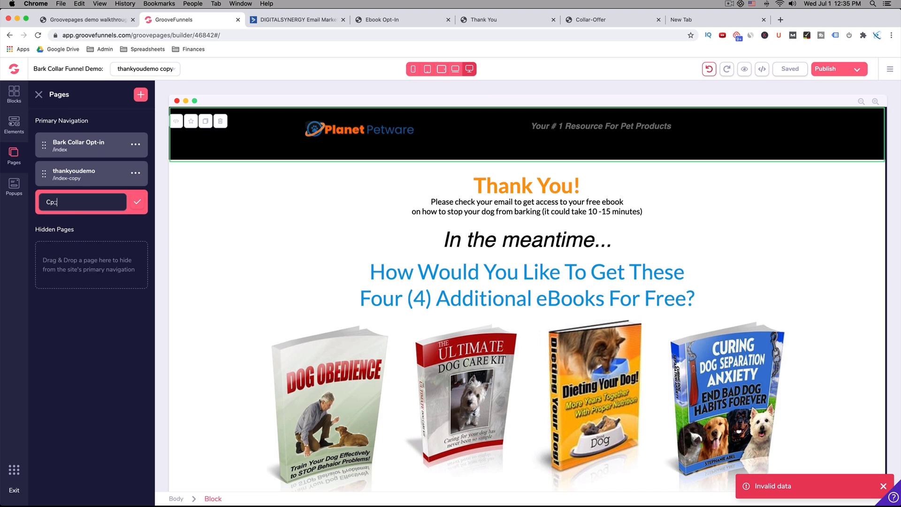
text(llar Offer Demo)
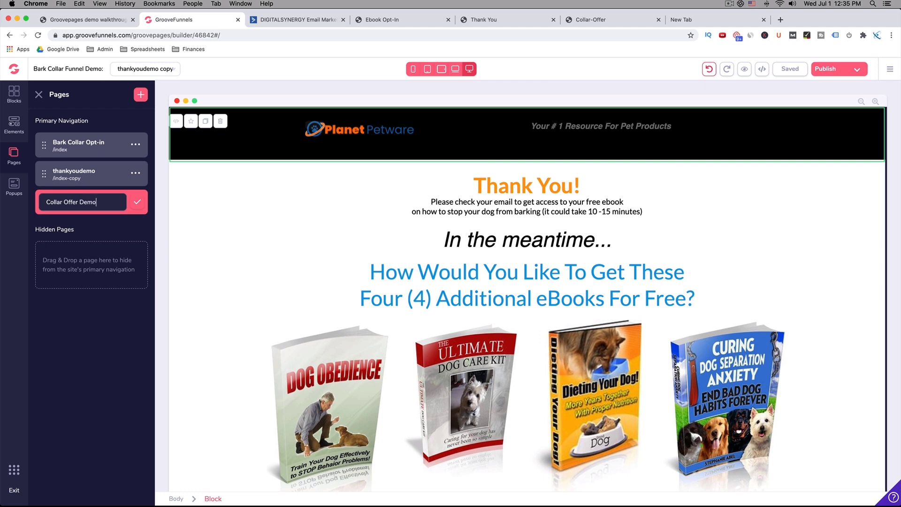
click(137, 202)
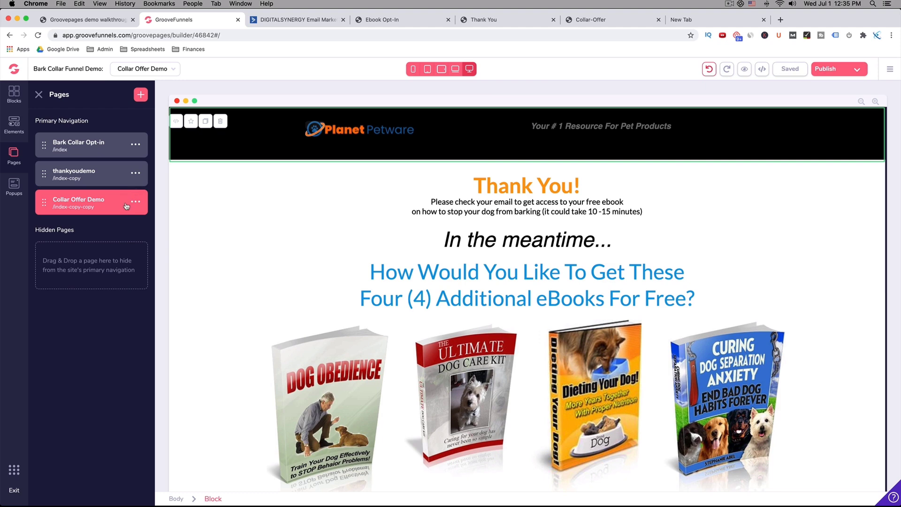
scroll(333, 233, down, 2)
scroll(334, 232, up, 2)
click(39, 96)
- Review the Collar Offer Demo page's content from the header down to the footer and back up
scroll(375, 215, down, 3)
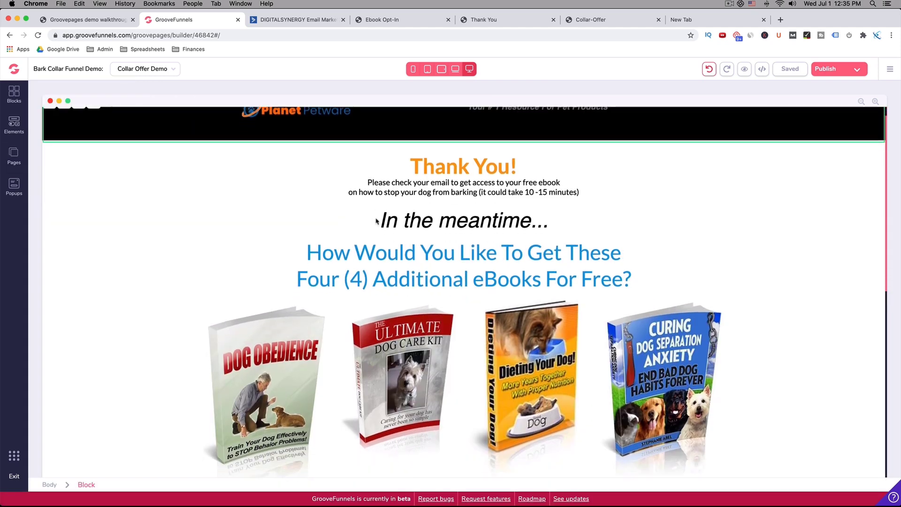
scroll(390, 222, down, 2)
scroll(390, 222, up, 4)
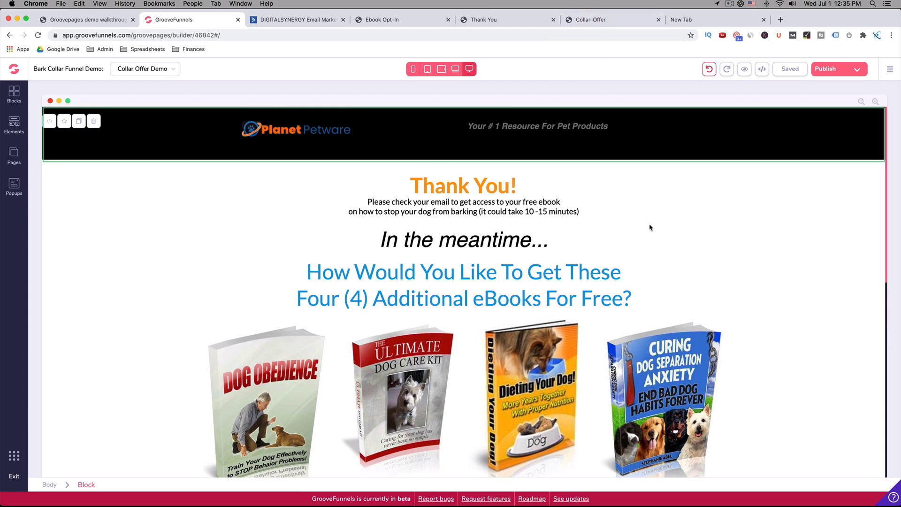
scroll(649, 226, down, 10)
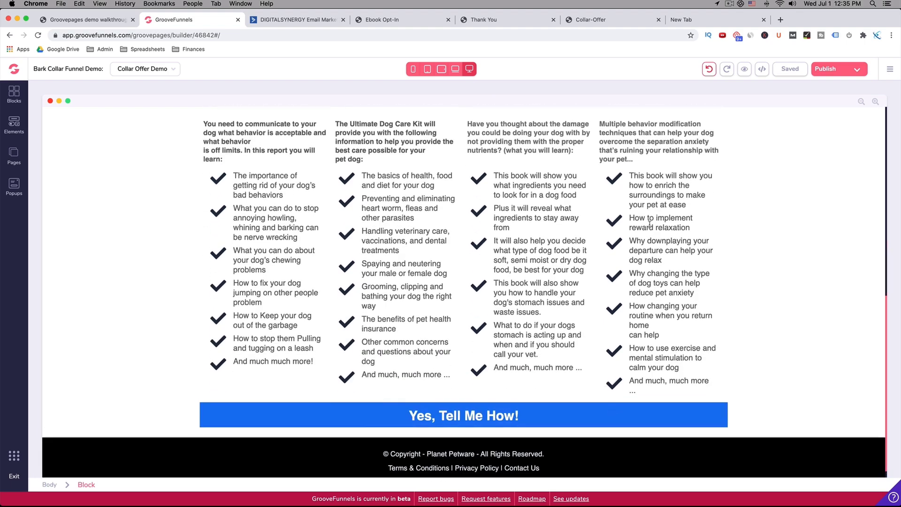
scroll(650, 228, up, 10)
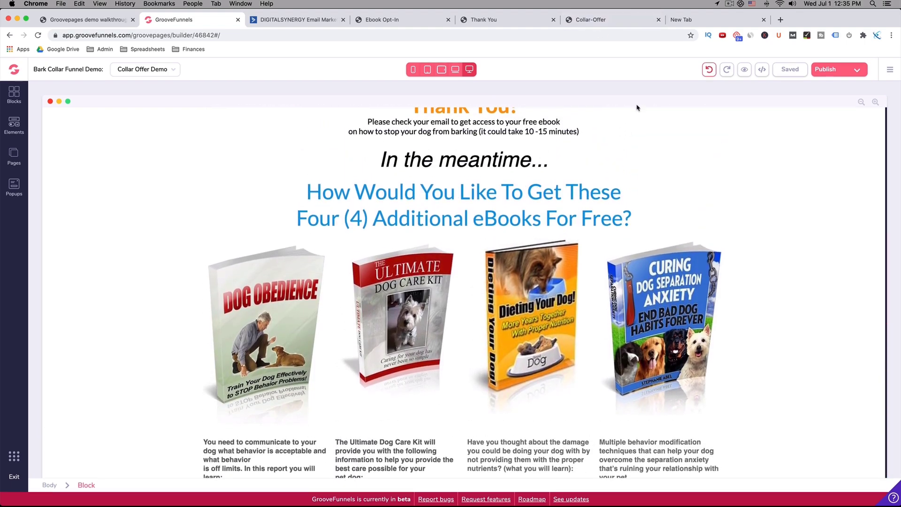
- Examine the layout of the original Collar-Offer page, from the product section through the benefit list to the four ebooks
click(594, 24)
scroll(385, 173, down, 5)
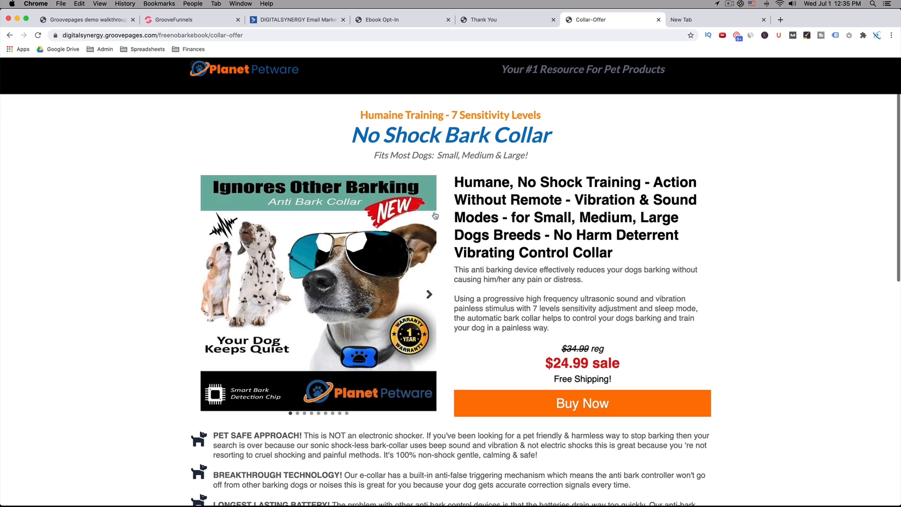
scroll(435, 215, down, 5)
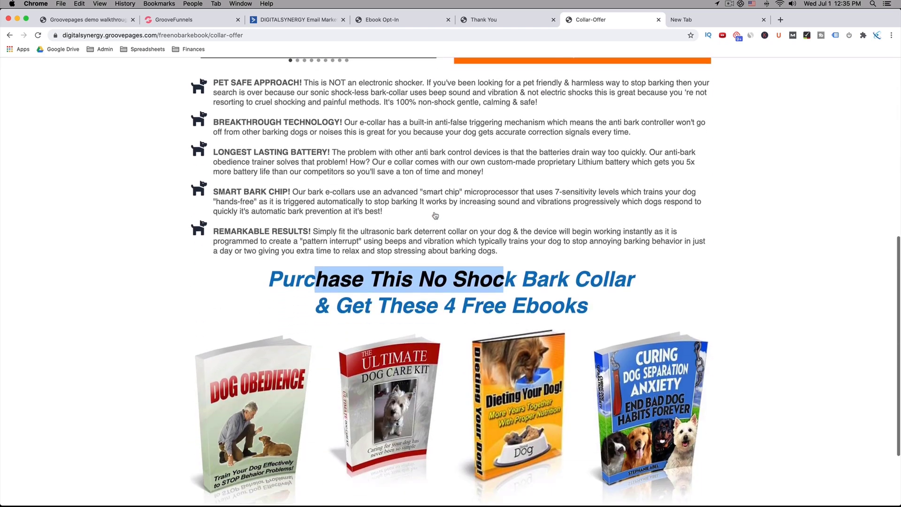
scroll(435, 216, up, 6)
scroll(434, 216, down, 5)
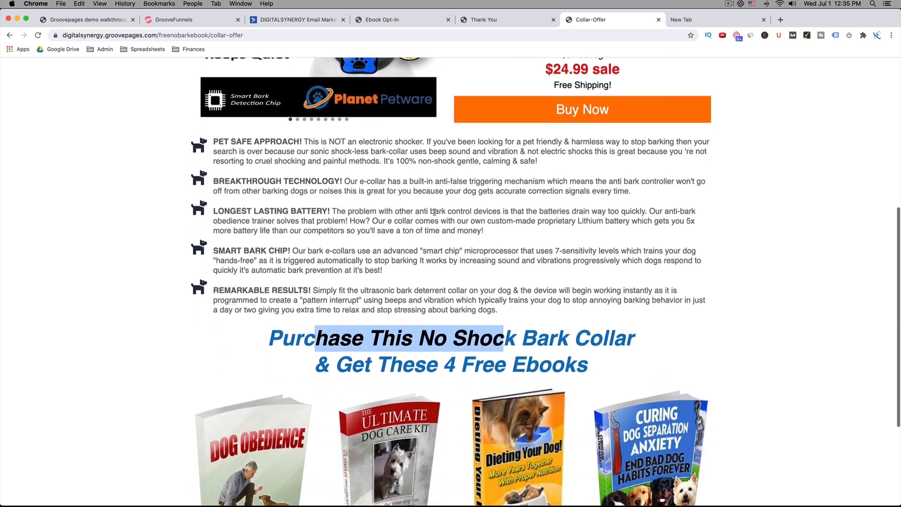
scroll(522, 403, up, 4)
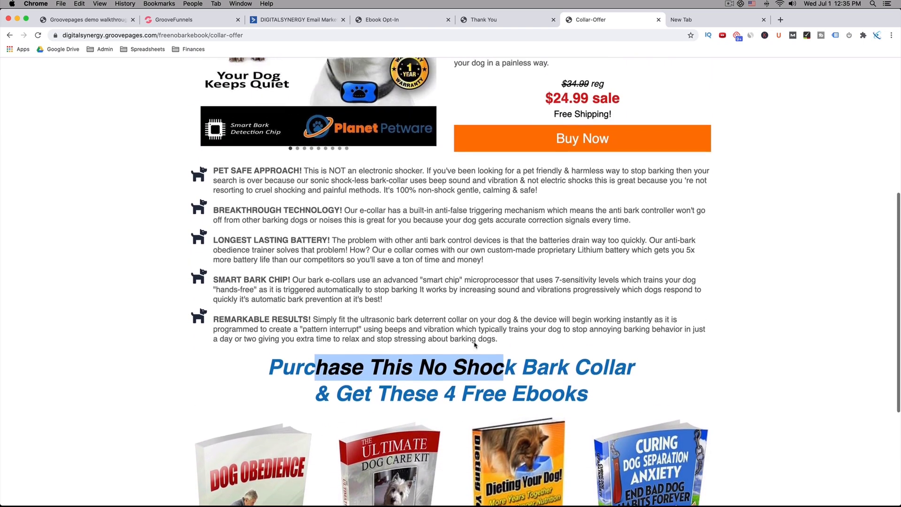
click(277, 261)
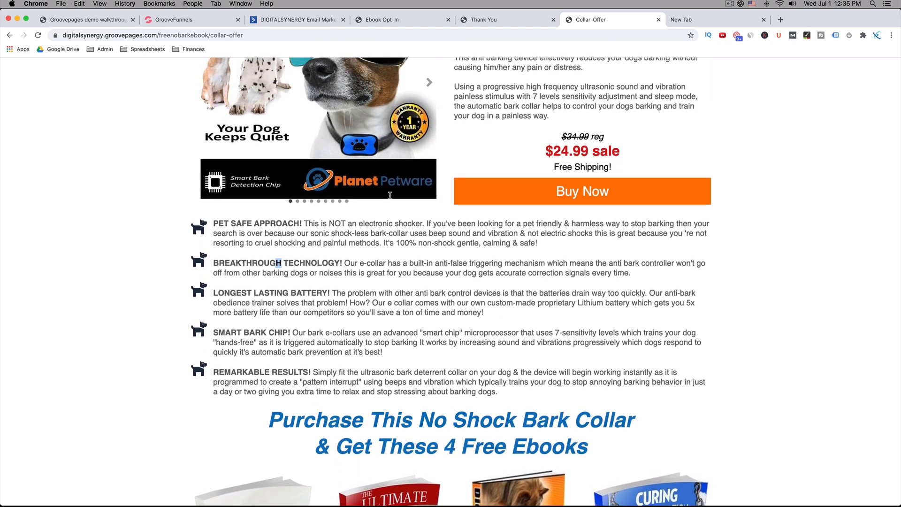
- Compare the original Thank You page's heading and ebooks with the Collar-Offer headline, ending on Collar Offer Demo in the GroovePages builder
click(500, 19)
scroll(320, 229, up, 3)
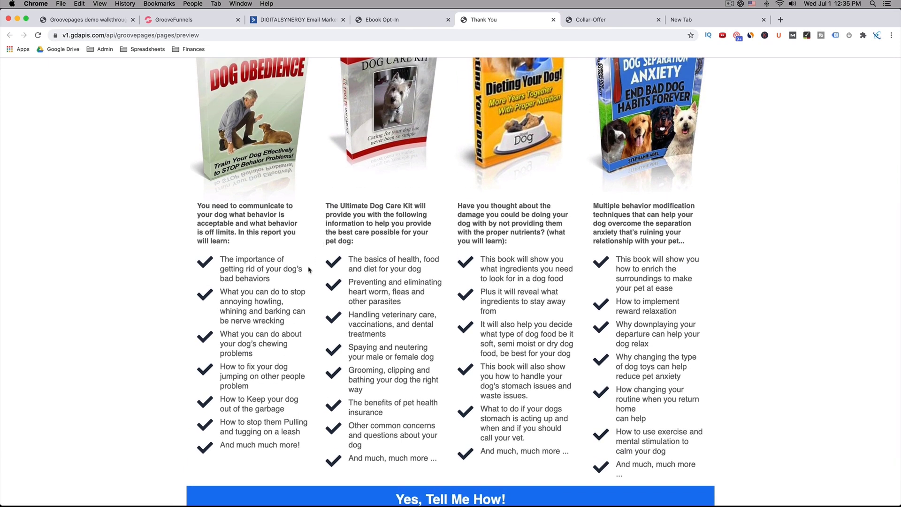
scroll(288, 271, up, 10)
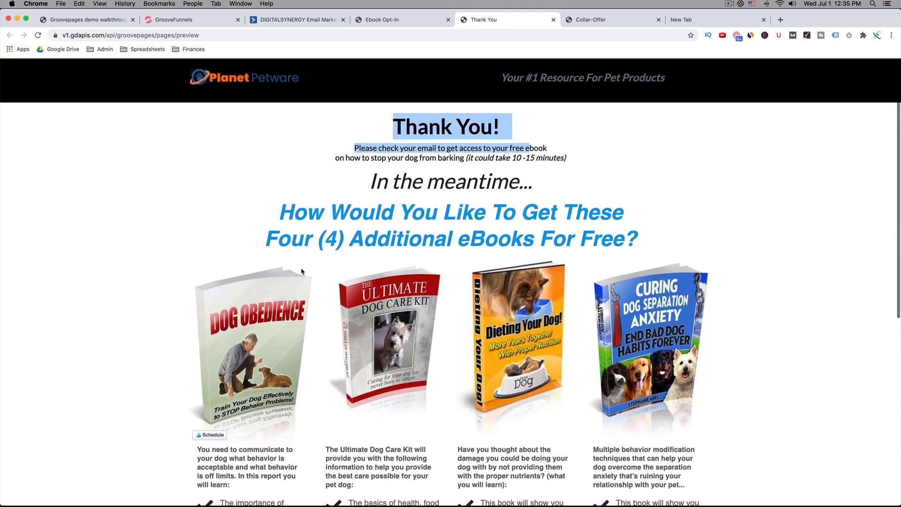
click(590, 23)
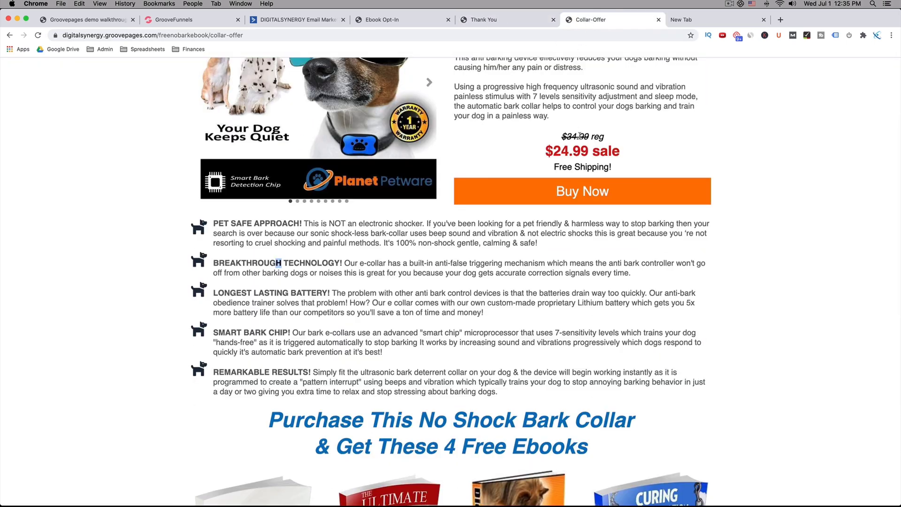
scroll(580, 136, up, 5)
drag(352, 119, 591, 154)
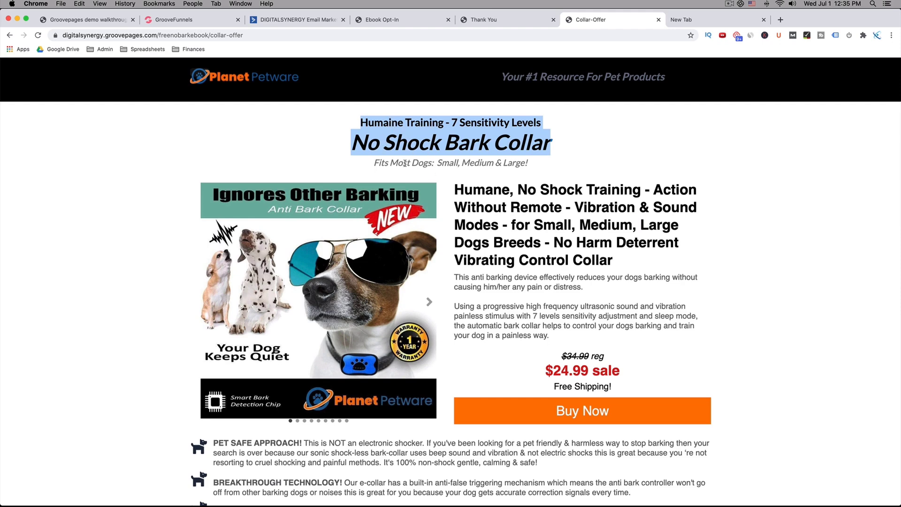
click(190, 23)
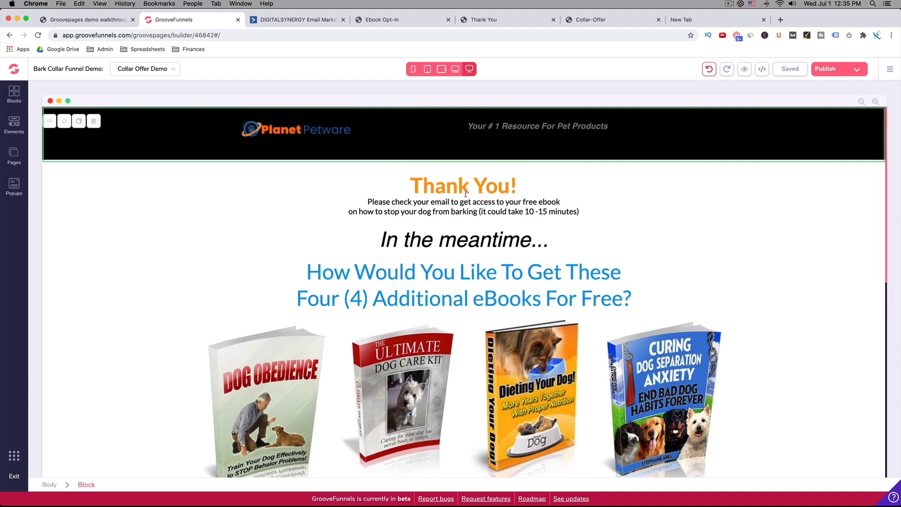
- Delete the block holding the Thank You message and the free-ebooks headline from the Collar Offer Demo page
click(464, 192)
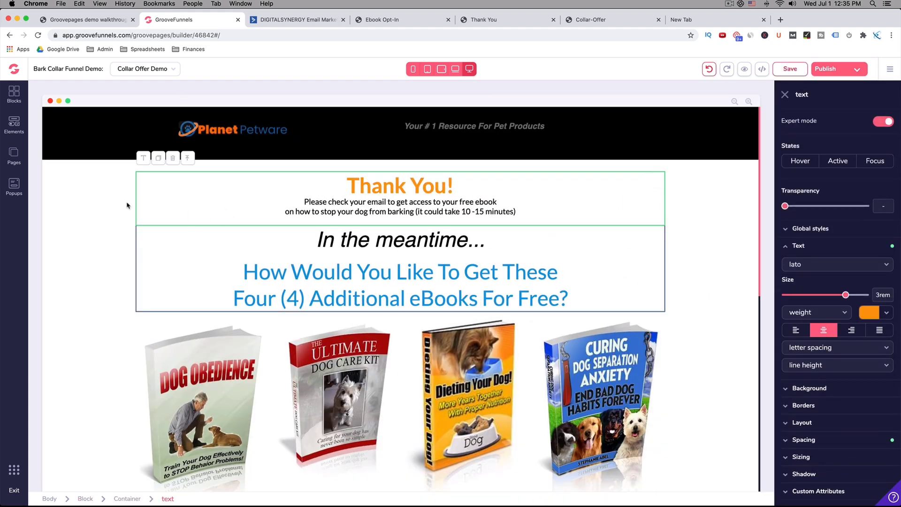
click(102, 198)
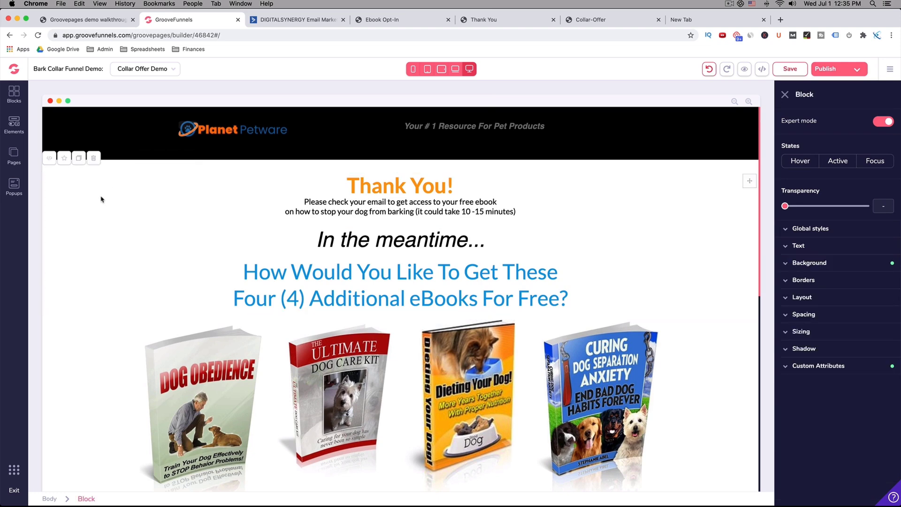
click(94, 158)
click(455, 296)
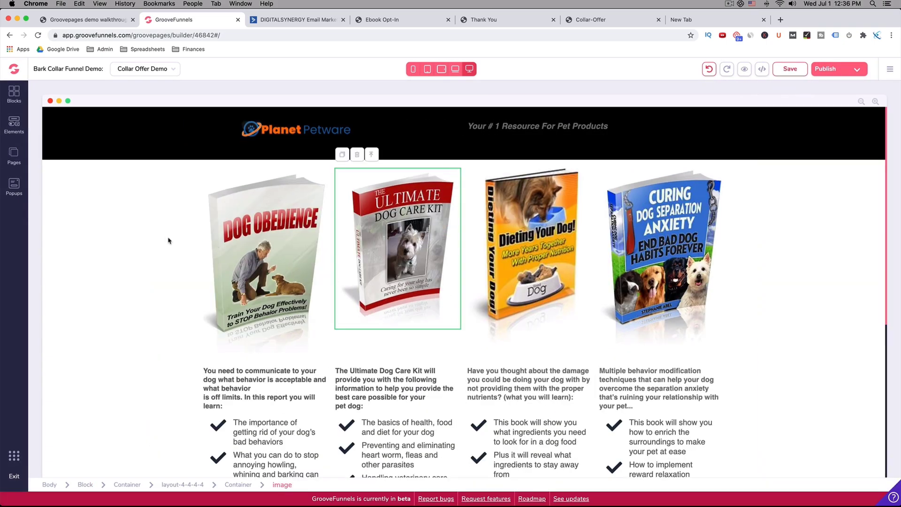
- Add an empty container wireframe block below the ebook covers, and move the ebook cover block beneath the check-mark lists
click(13, 97)
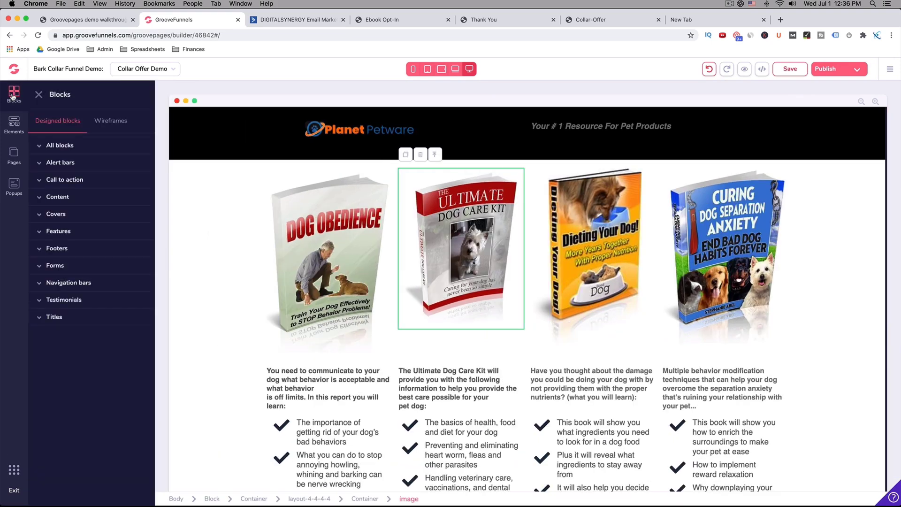
click(108, 122)
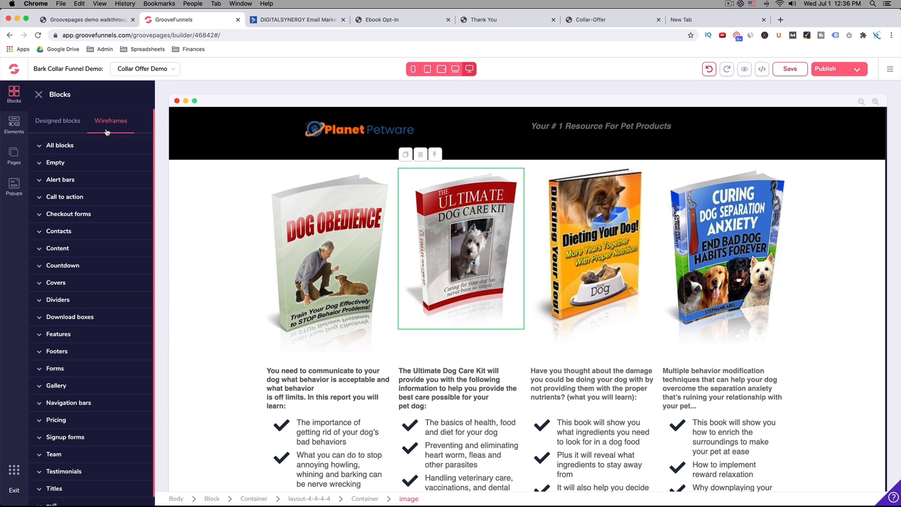
click(58, 162)
drag(83, 193, 420, 228)
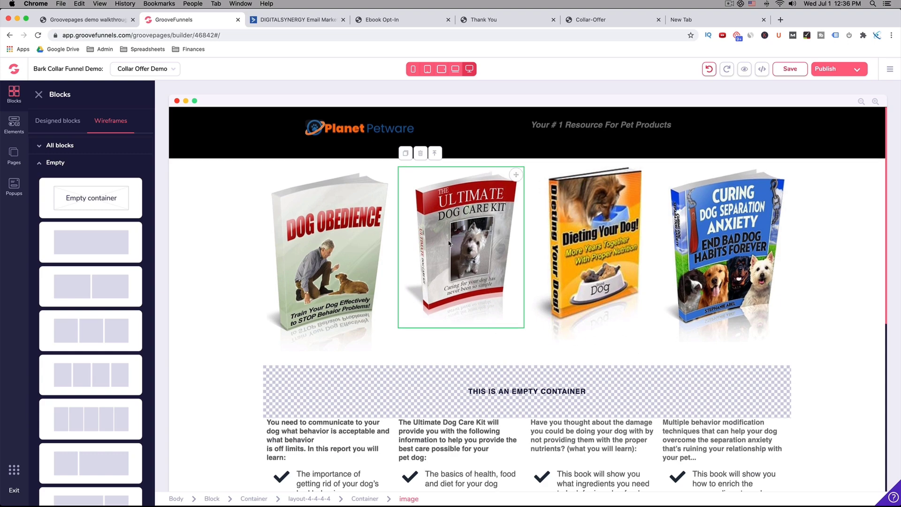
click(812, 226)
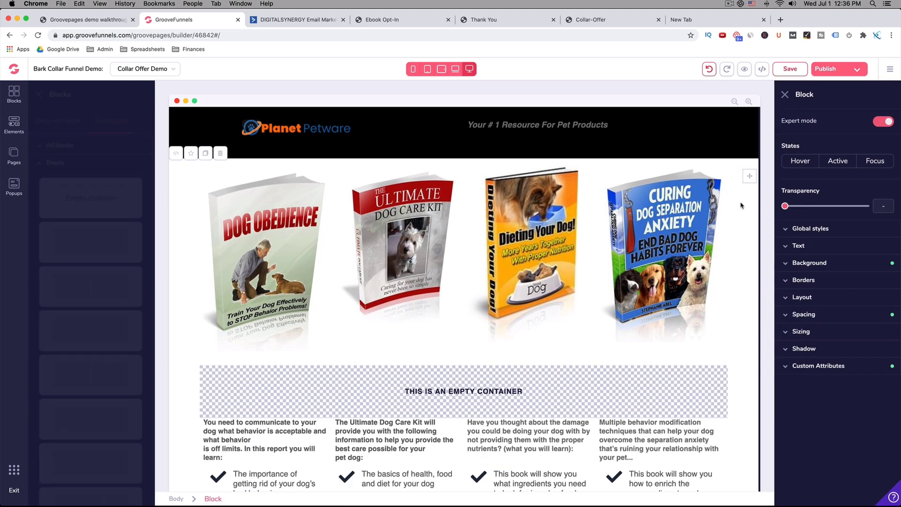
drag(749, 180, 741, 469)
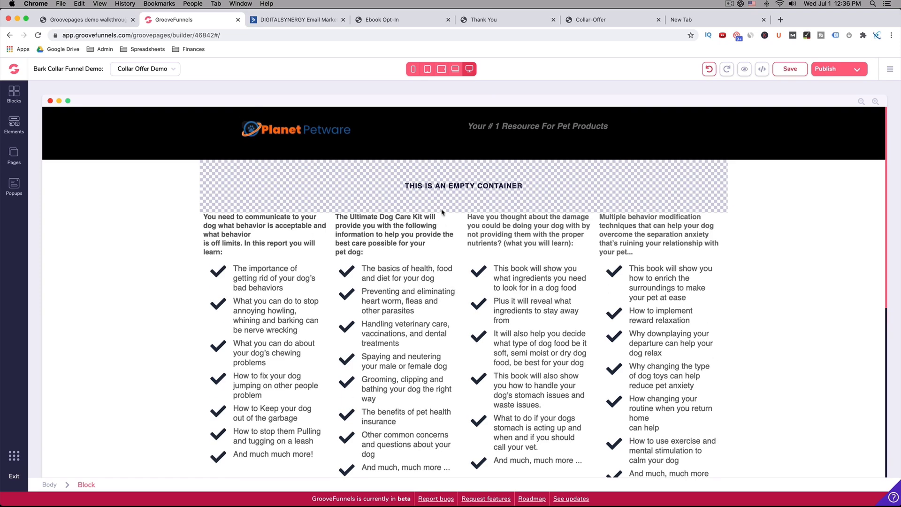
- Set the top margin of the block with the four bold ebook descriptions to 4.5rem
click(429, 192)
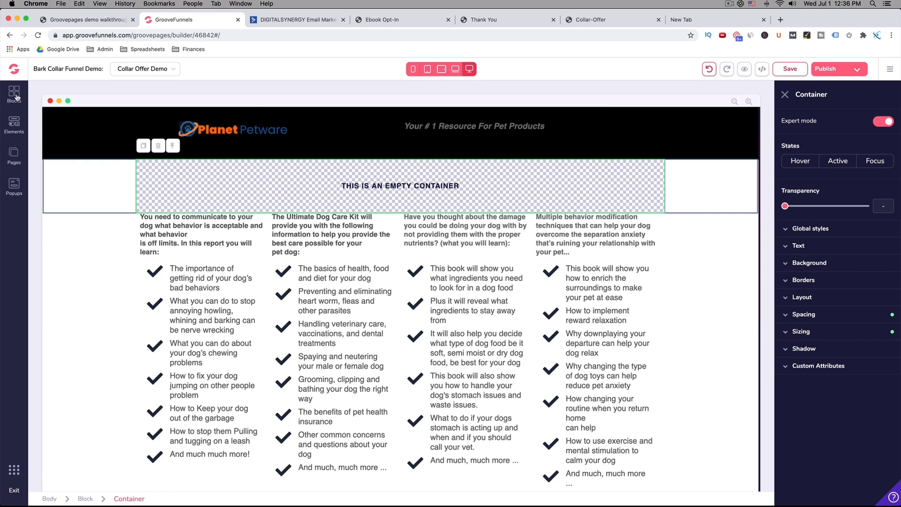
click(302, 296)
click(124, 275)
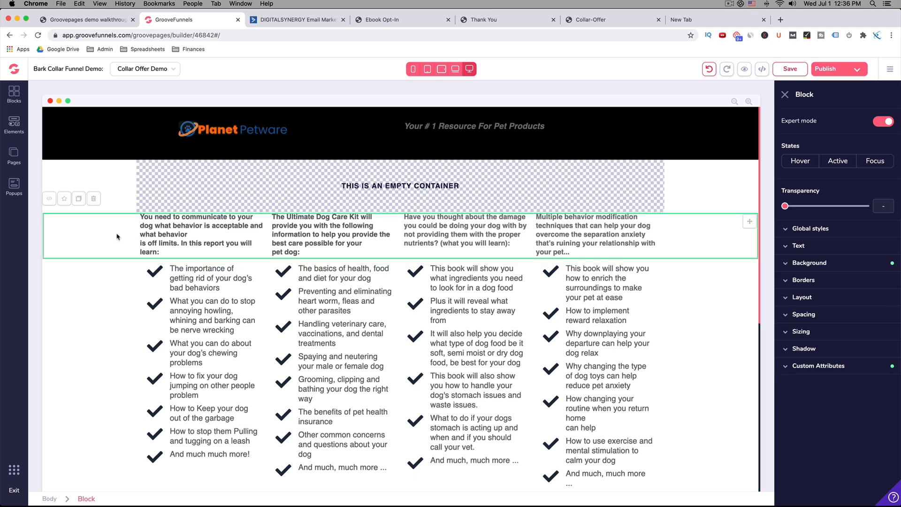
click(787, 315)
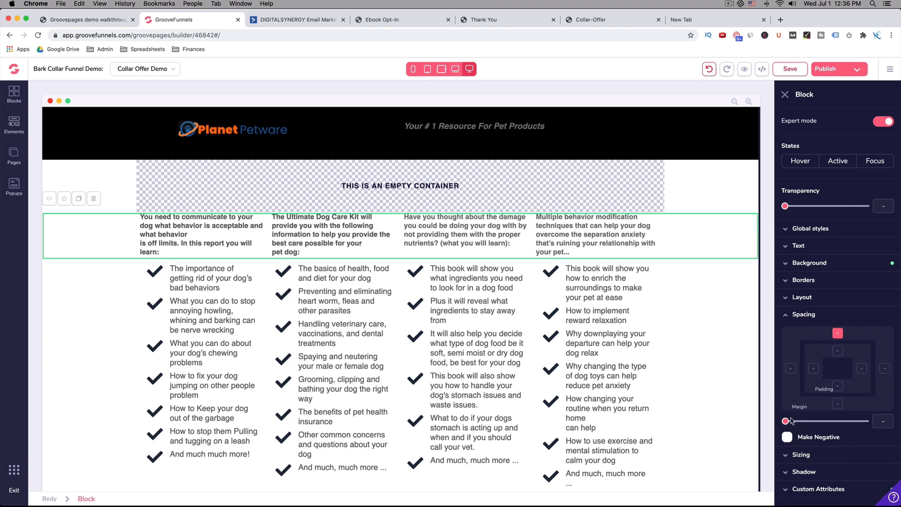
drag(791, 420, 842, 422)
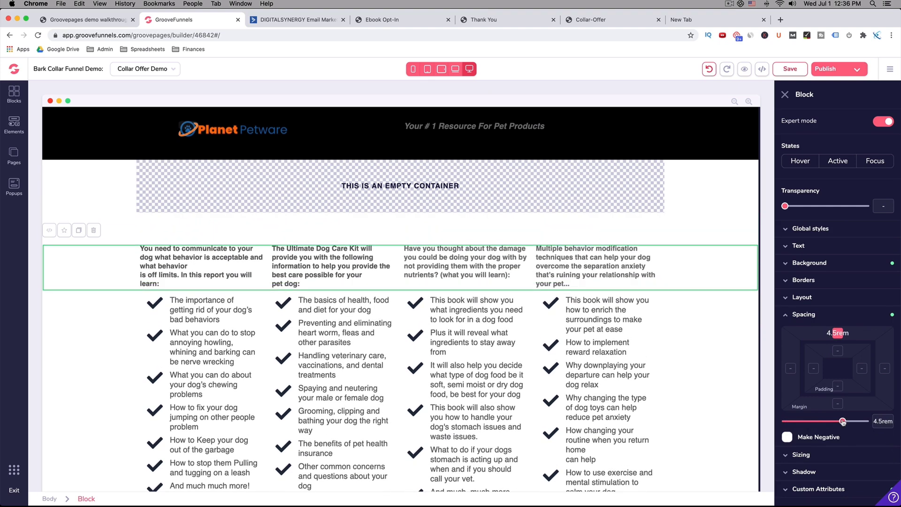
- Move the original Collar-Offer browser tab beside the GrooveFunnels builder tab and return to the builder
click(337, 204)
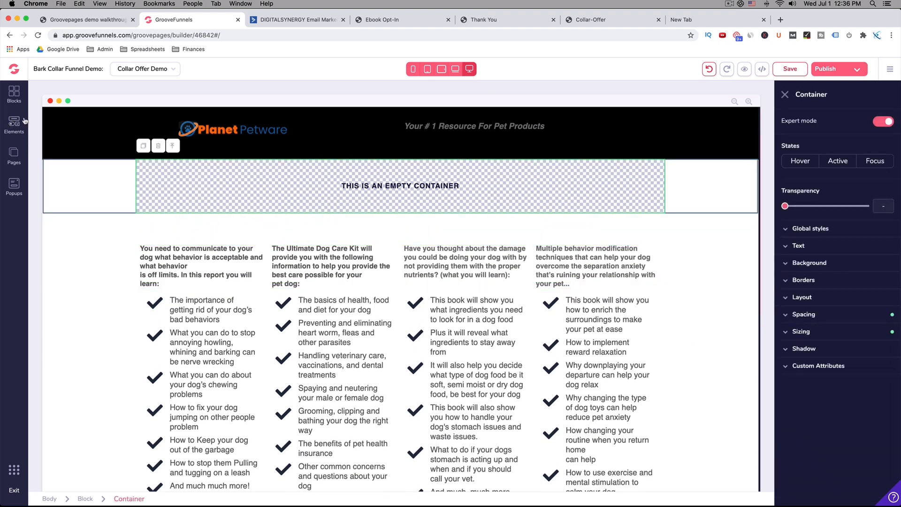
click(498, 21)
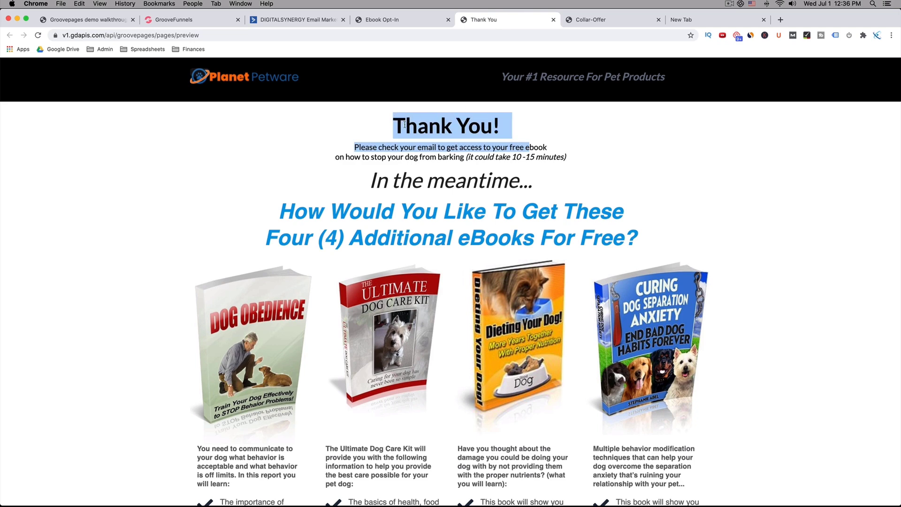
click(589, 20)
drag(582, 22, 275, 18)
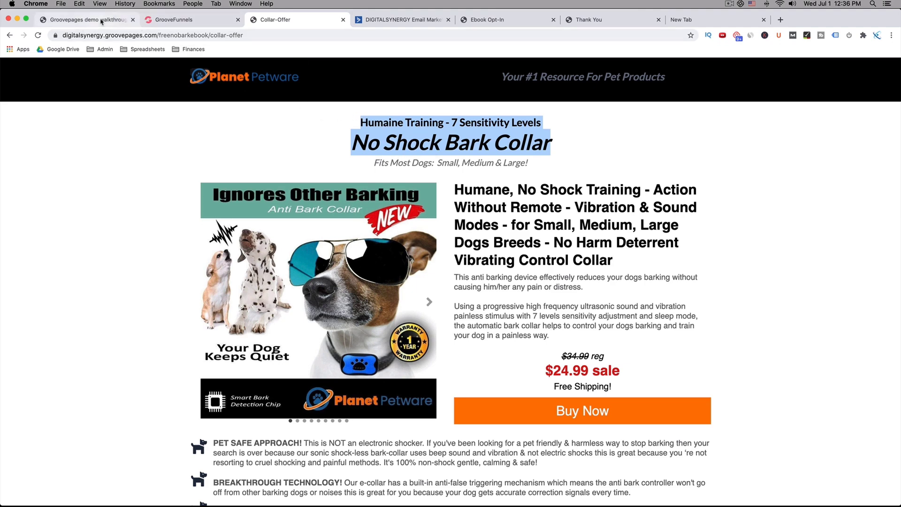
click(199, 22)
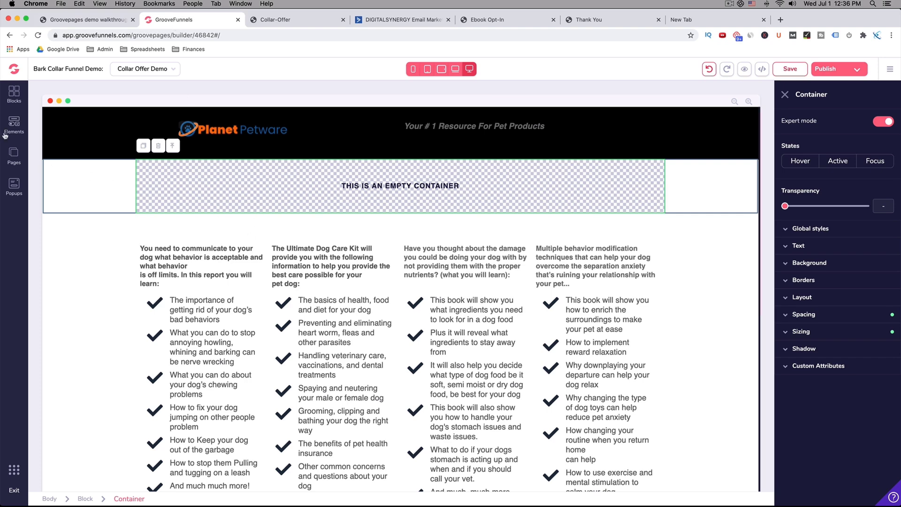
- Insert a 1 Column layout element into the empty container below the header
click(15, 96)
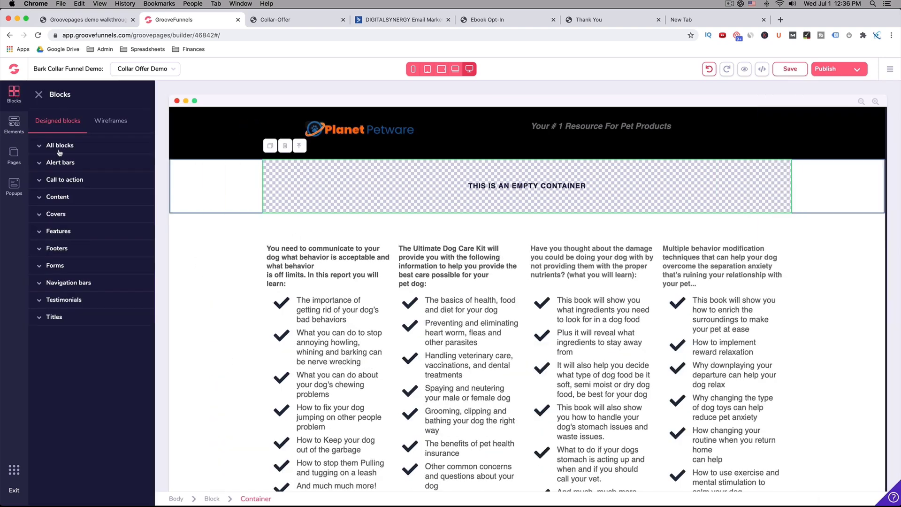
click(11, 123)
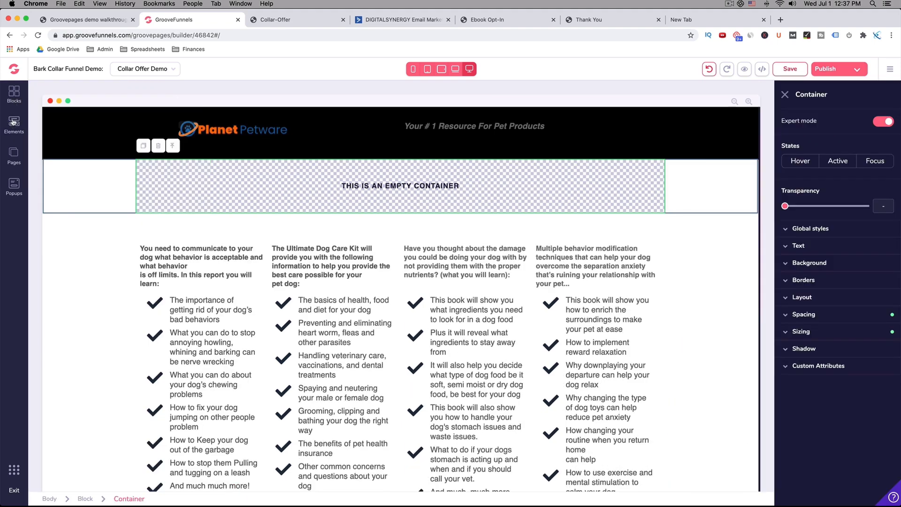
click(13, 122)
drag(92, 153, 498, 203)
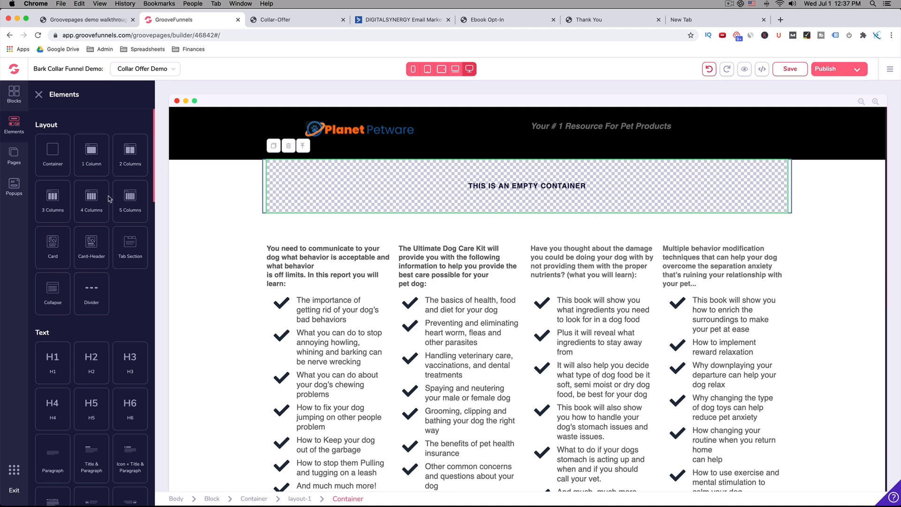
- Add a Paragraph element inside the column and an H2 heading directly below it
scroll(108, 199, down, 2)
scroll(86, 300, down, 1)
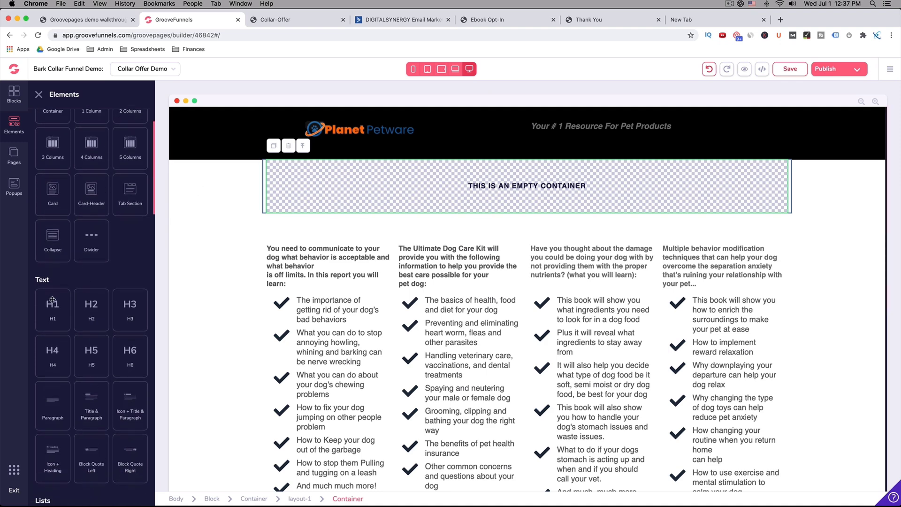
scroll(51, 302, down, 2)
scroll(52, 296, down, 2)
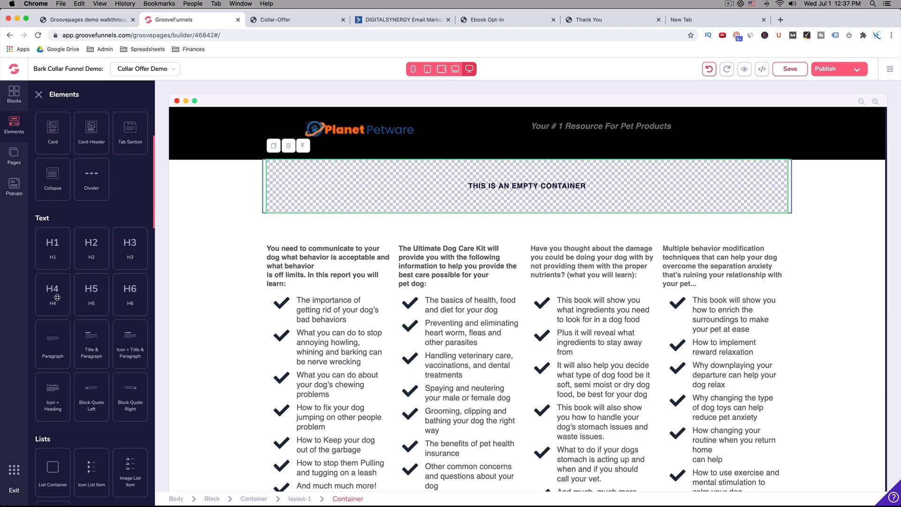
drag(53, 348, 484, 206)
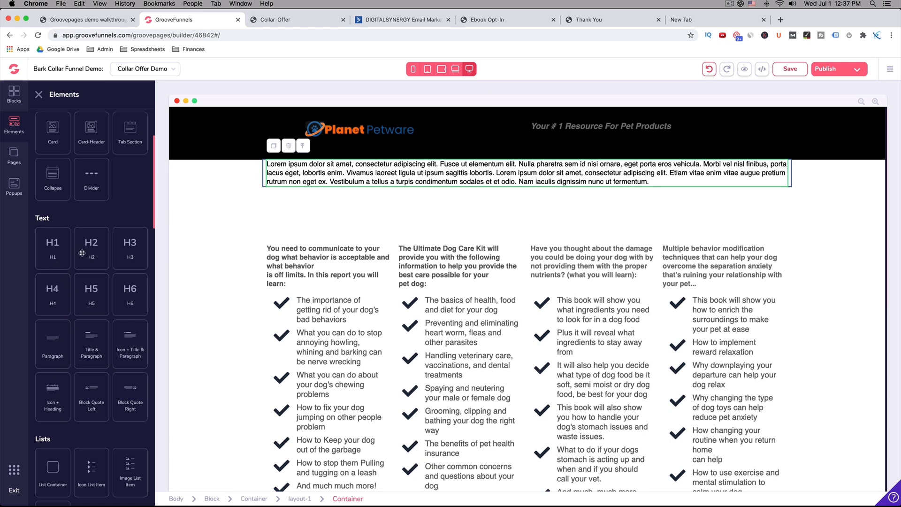
drag(82, 253, 529, 153)
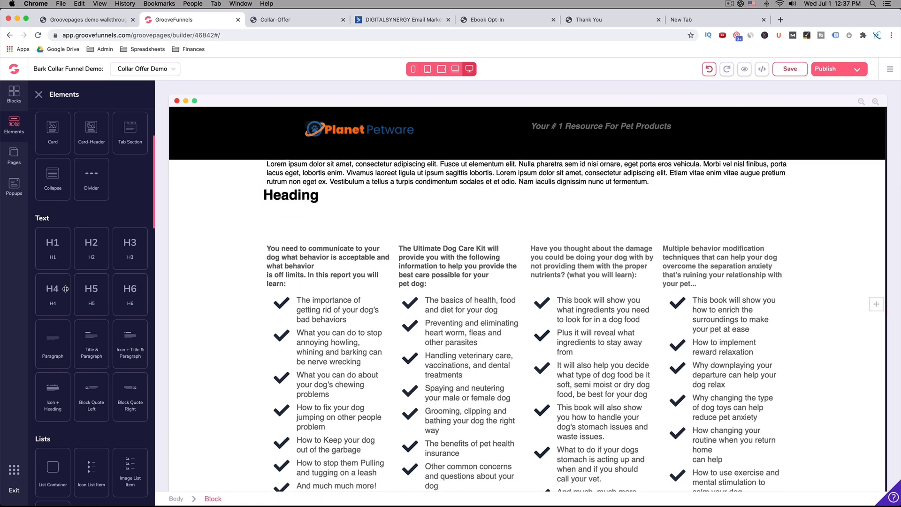
- Check the original Collar-Offer page's three-line headline and add a second Paragraph element below the H2 heading
click(586, 23)
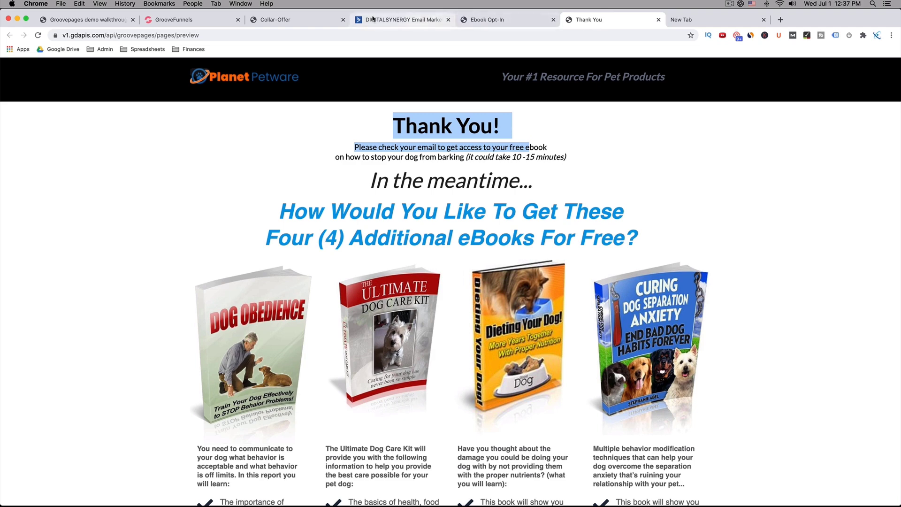
click(303, 19)
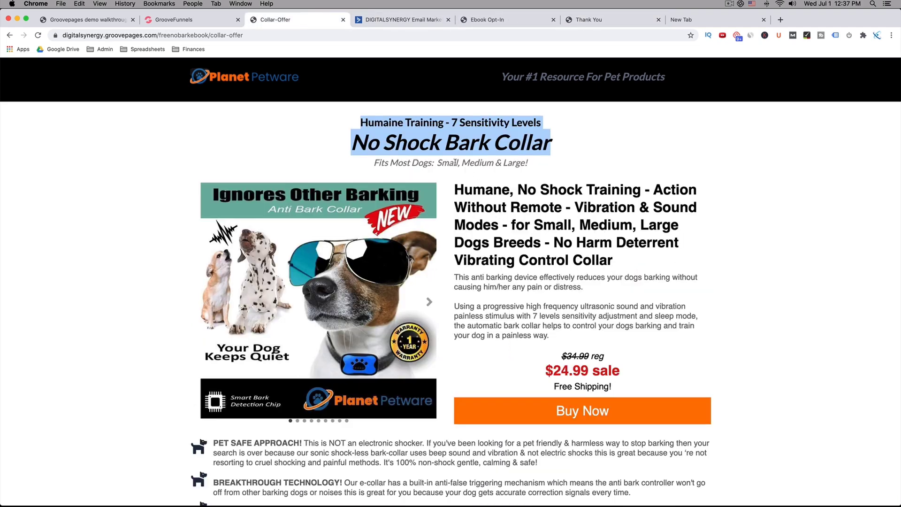
click(194, 23)
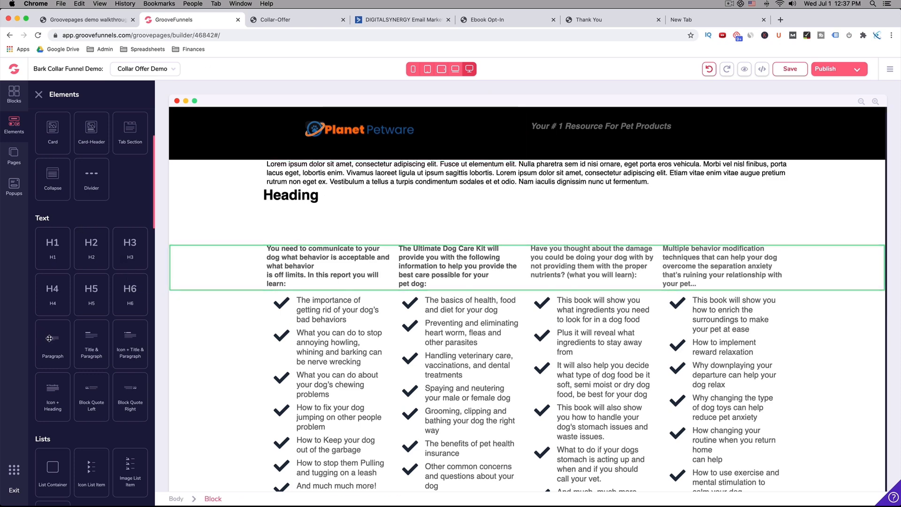
drag(52, 338, 321, 222)
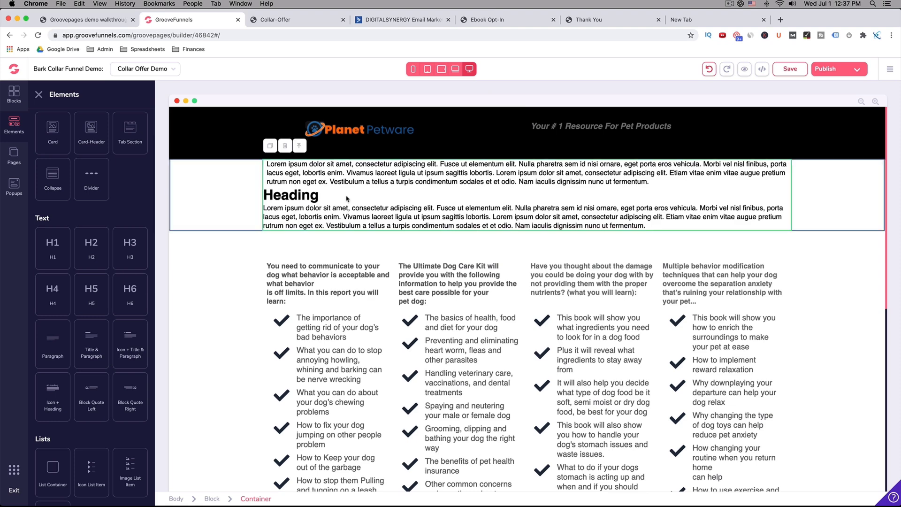
- Replace the first paragraph's placeholder with "Humaine Training - 7 Sensitivity Levels" copied from the original Collar-Offer page
click(306, 19)
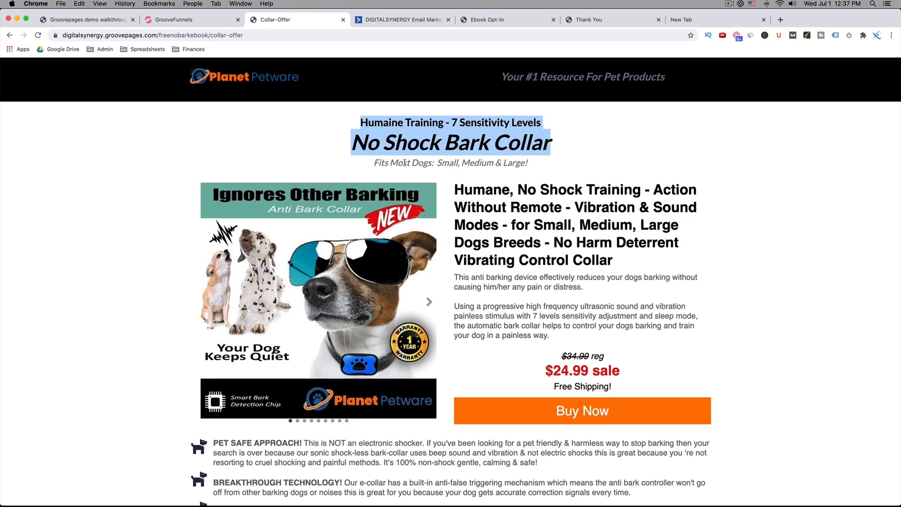
click(402, 131)
drag(360, 123, 544, 130)
key(super+c)
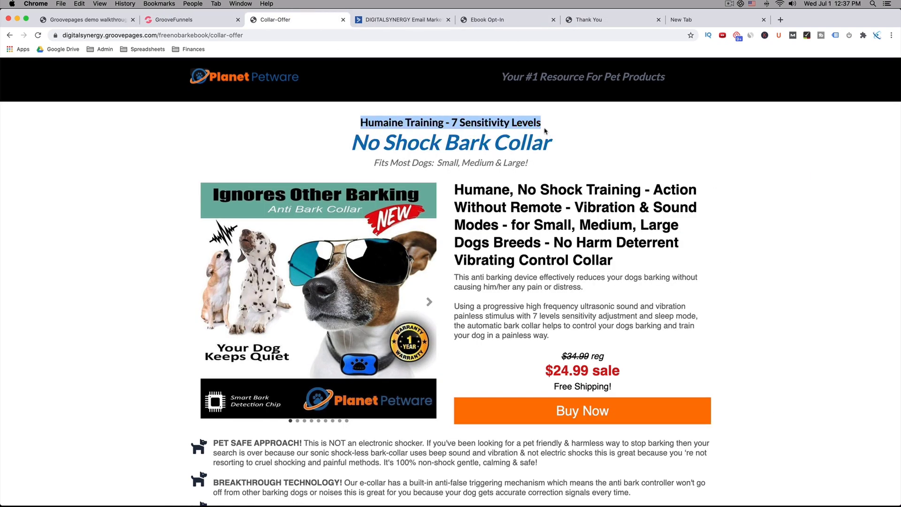
click(187, 19)
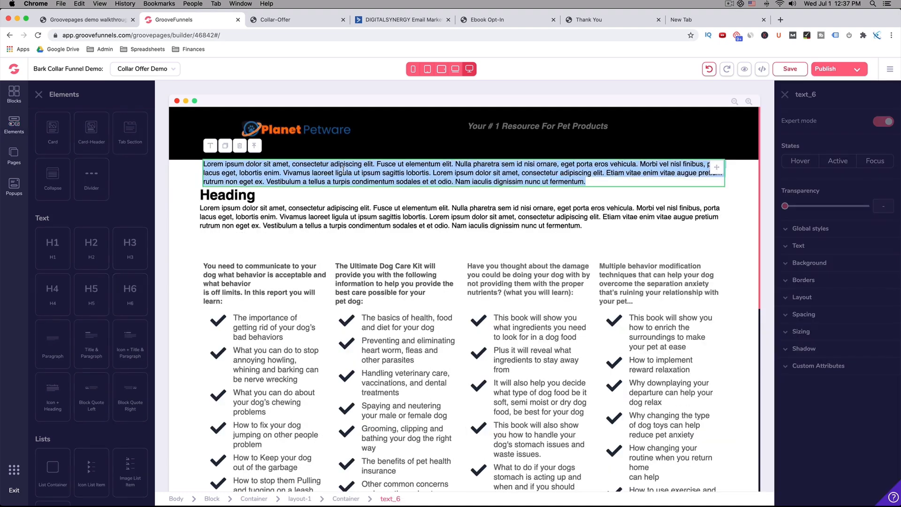
click(343, 168)
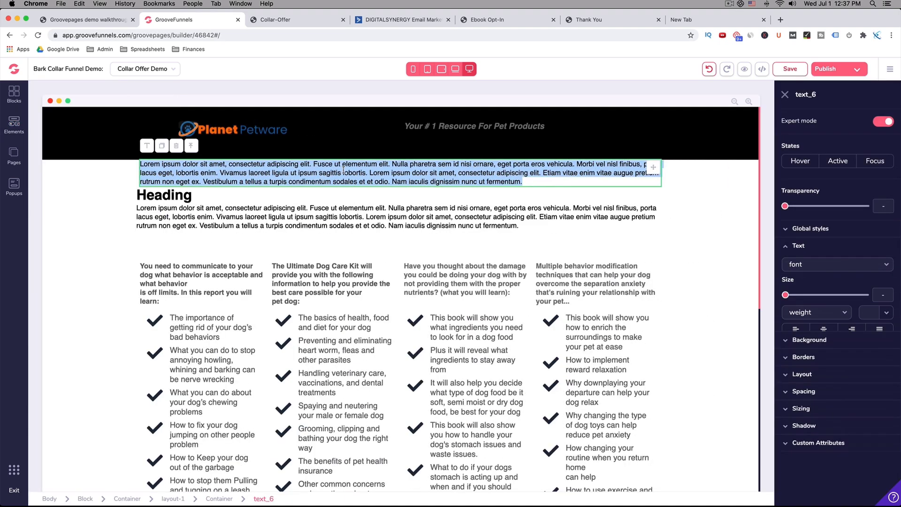
double_click(317, 177)
key(super+v)
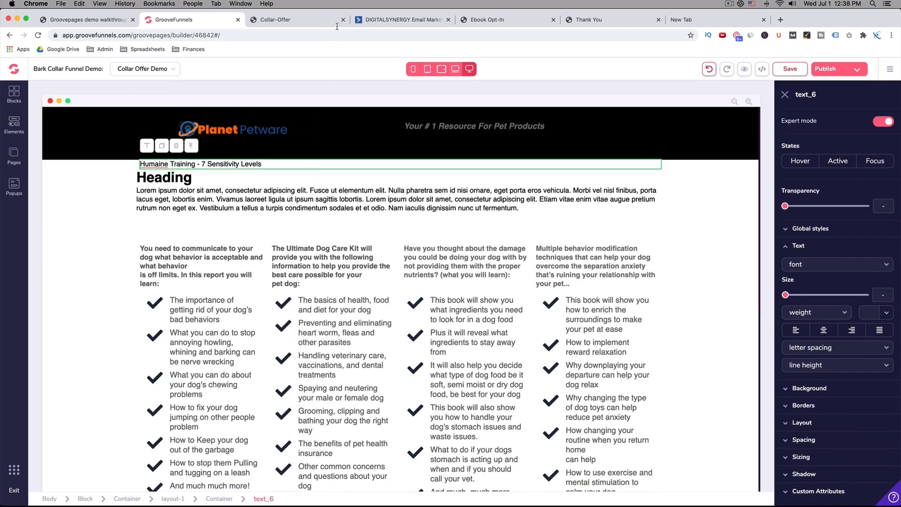
- Copy the "No Shock Bark Collar" title from the Collar-Offer reference page and replace the builder page's Heading placeholder with it
click(310, 19)
drag(353, 142, 549, 145)
key(super+c)
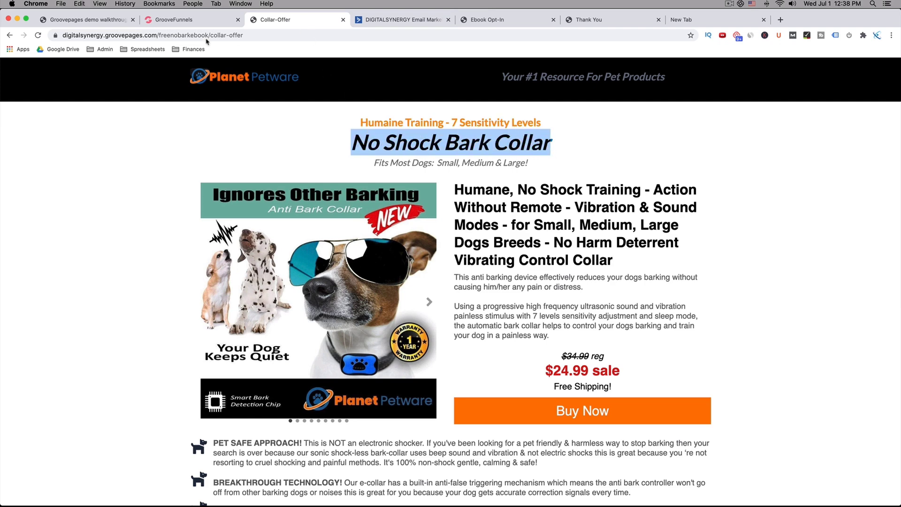
click(184, 20)
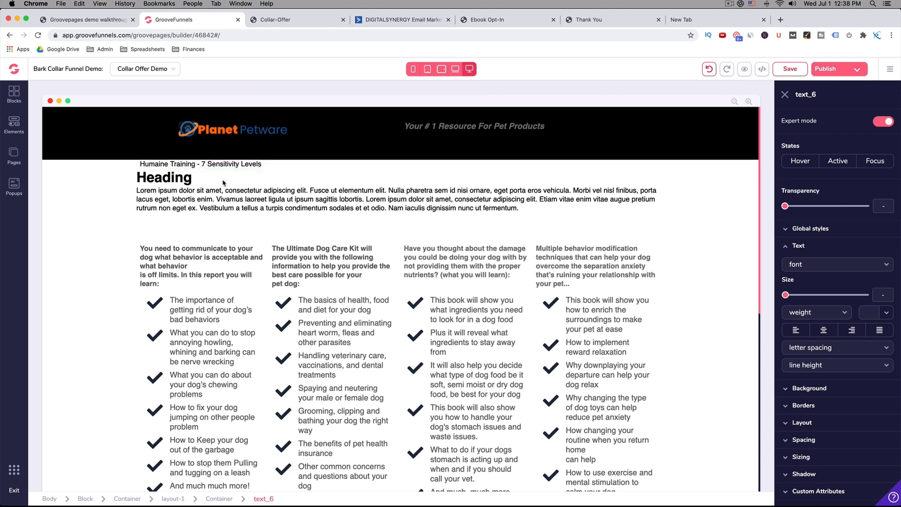
double_click(190, 180)
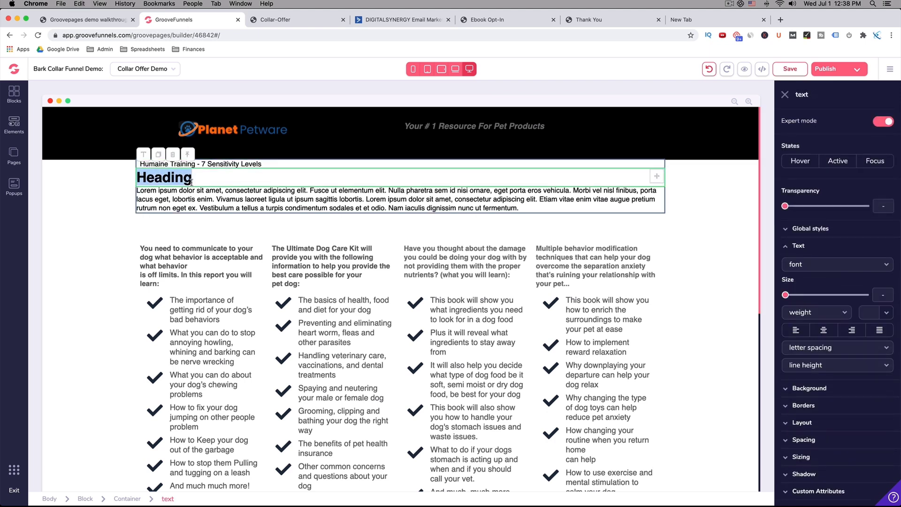
key(super+v)
- Copy "Fits Most Dogs: Small, Medium & Large!" from the reference page and replace the lorem ipsum paragraph under the heading with it
click(331, 17)
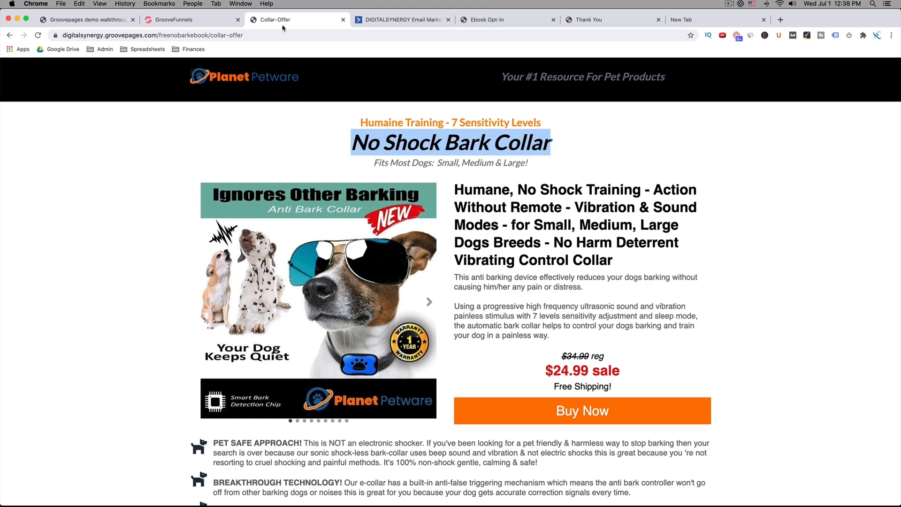
triple_click(428, 161)
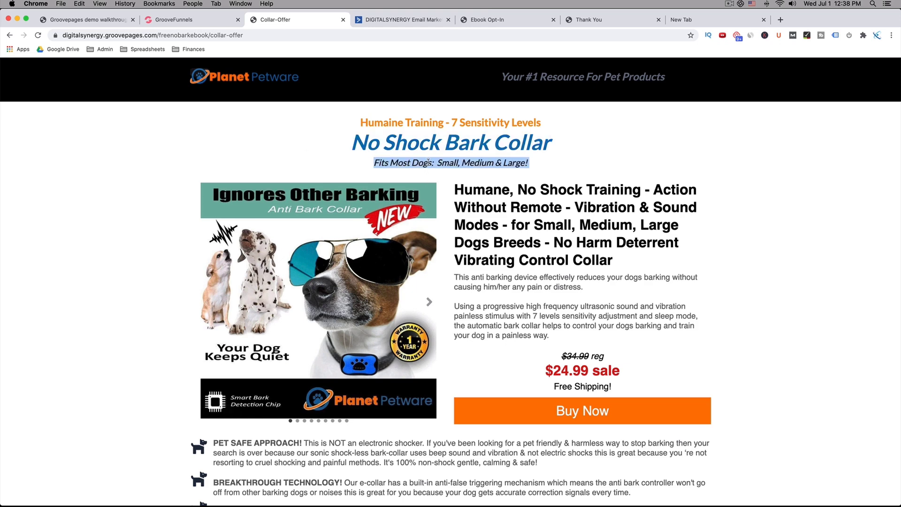
key(super+c)
click(211, 19)
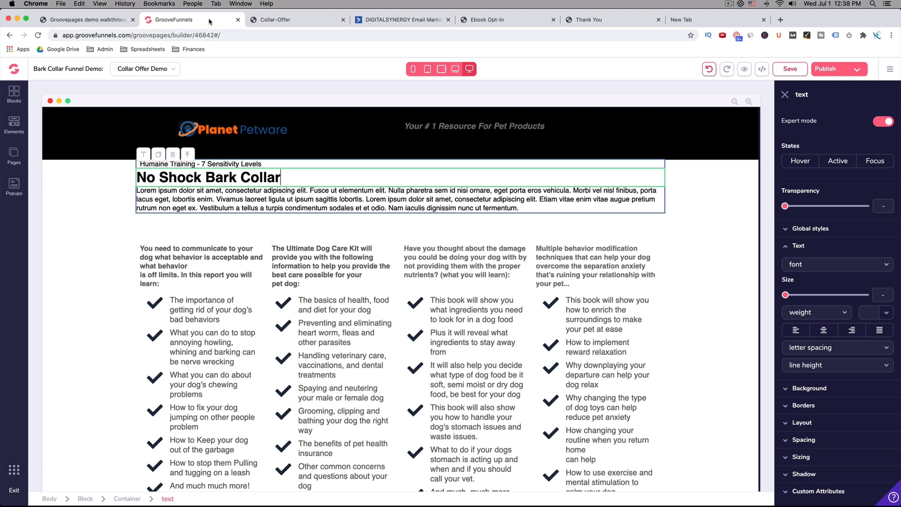
triple_click(255, 194)
key(super+v)
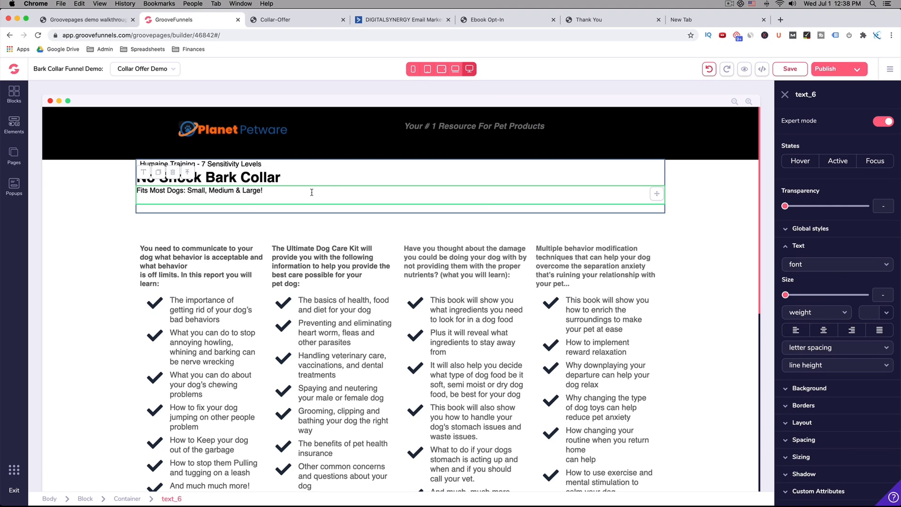
- Make the "Humaine Training - 7 Sensitivity Levels" line dark orange and bold
triple_click(243, 164)
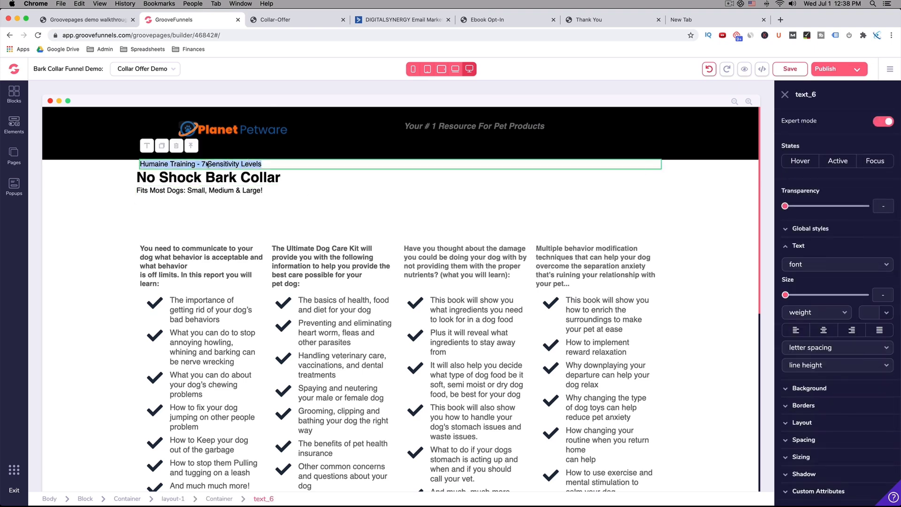
triple_click(223, 167)
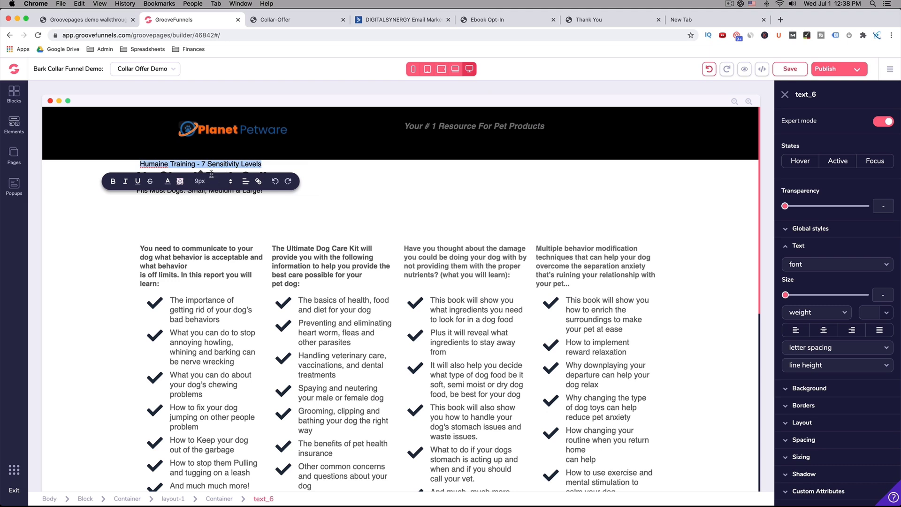
click(168, 181)
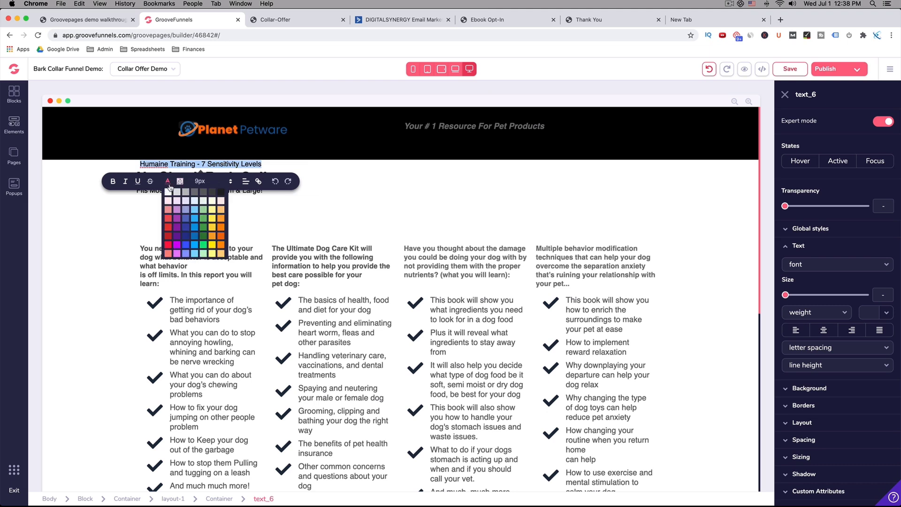
click(221, 237)
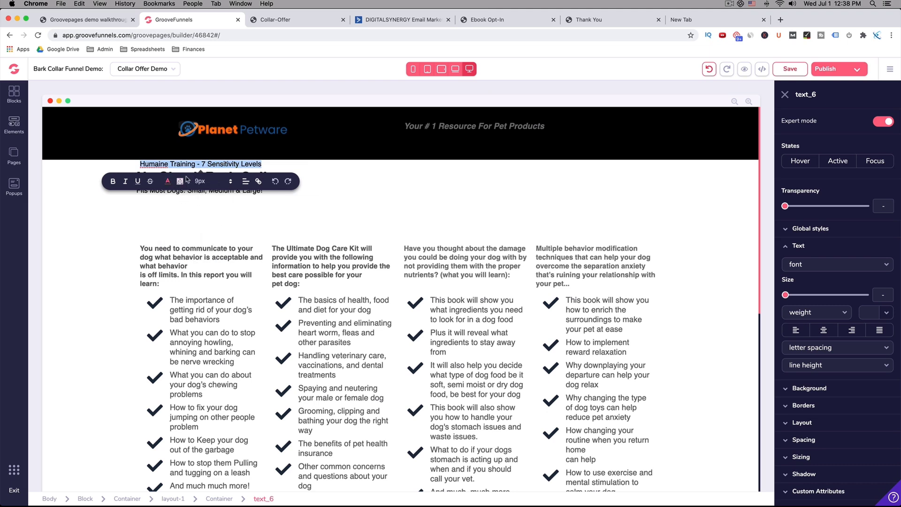
click(112, 181)
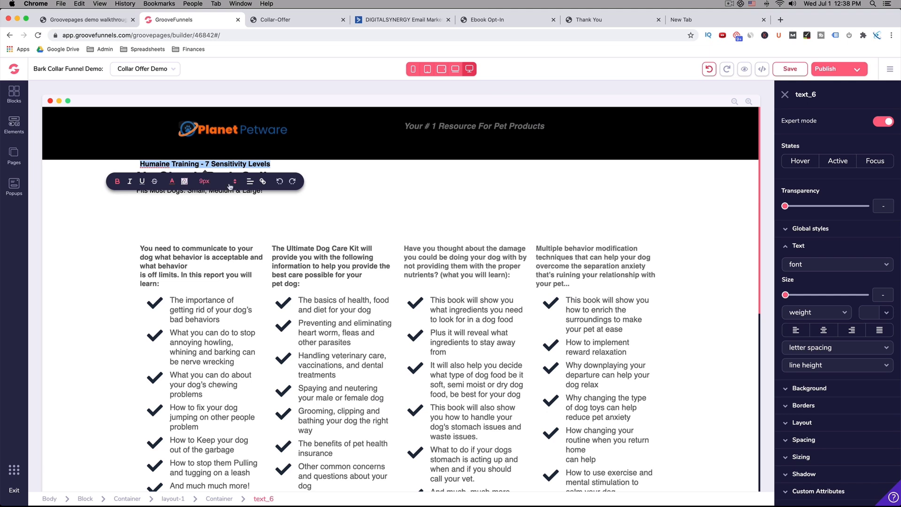
- Set the "Humaine Training - 7 Sensitivity Levels" line to the lato font at 1.5rem and centre it
click(810, 269)
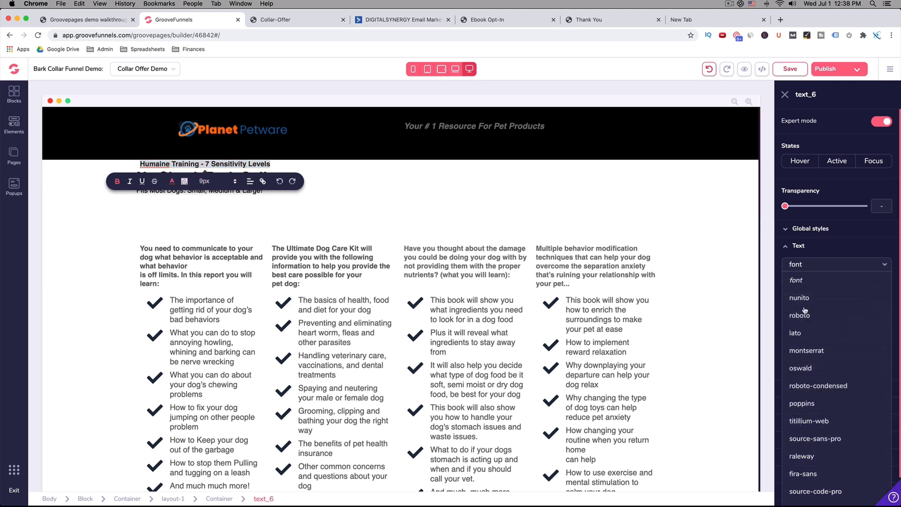
click(813, 332)
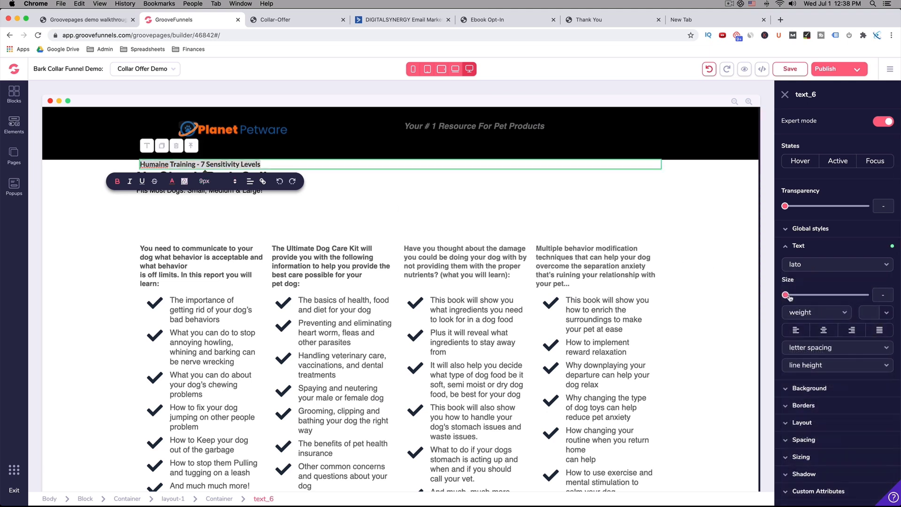
drag(786, 297, 825, 295)
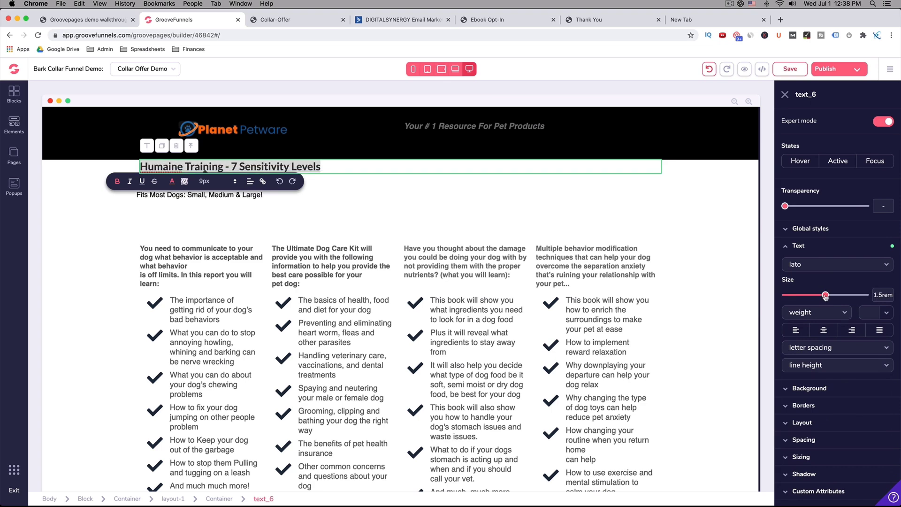
click(827, 332)
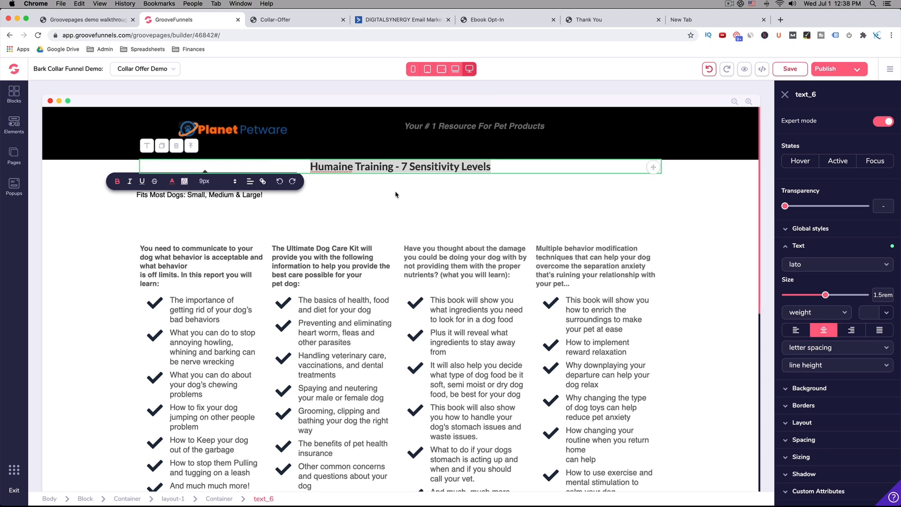
- Centre the "No Shock Bark Collar" heading and set it to the lato font at 3rem, using the Collar-Offer page as reference
click(292, 20)
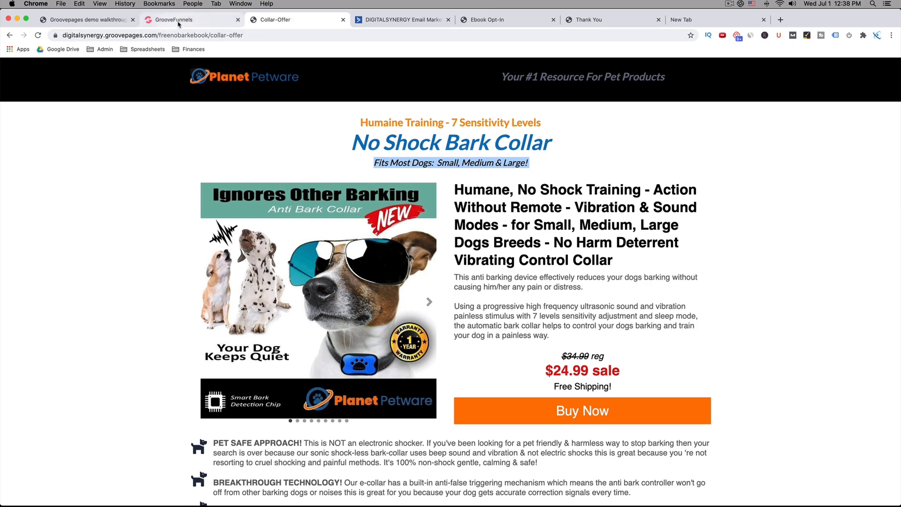
click(196, 23)
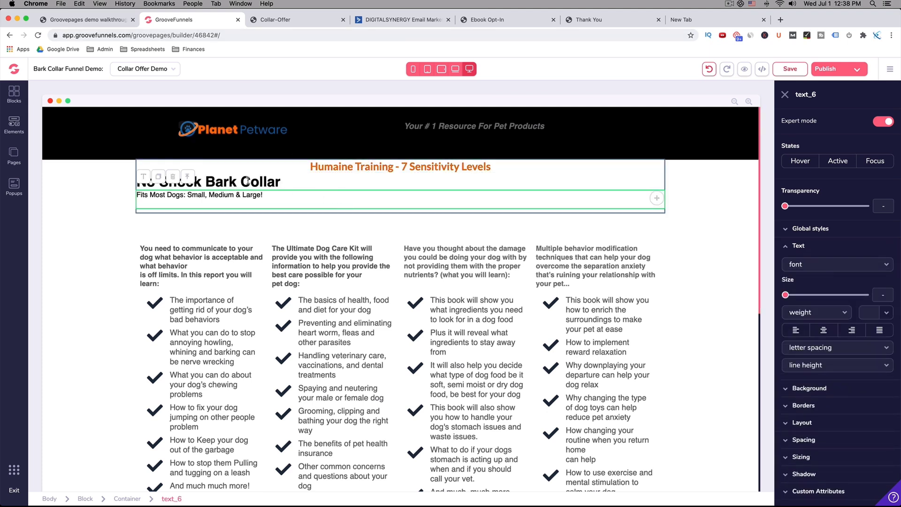
triple_click(276, 183)
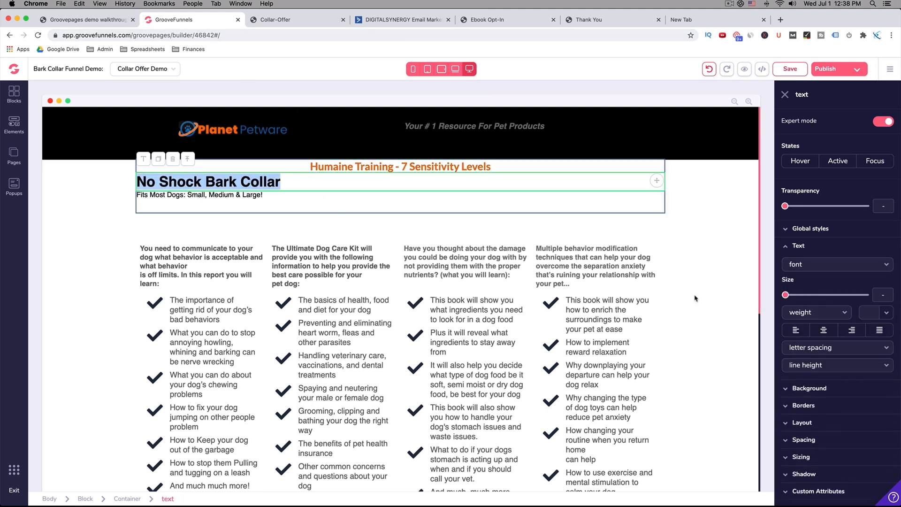
click(825, 330)
click(810, 267)
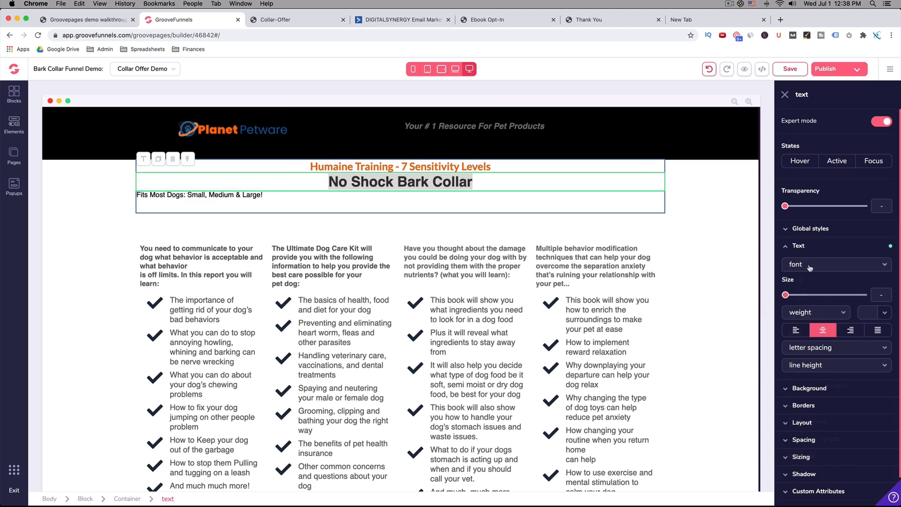
click(829, 332)
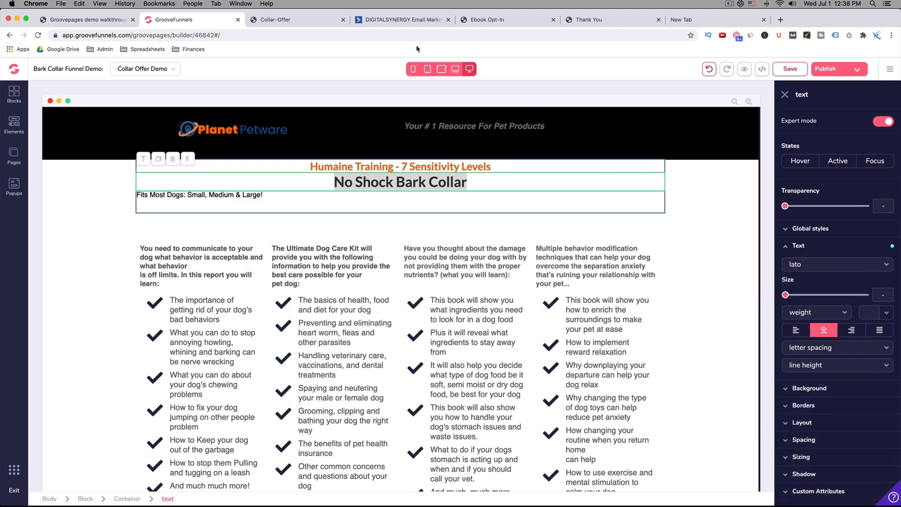
click(289, 20)
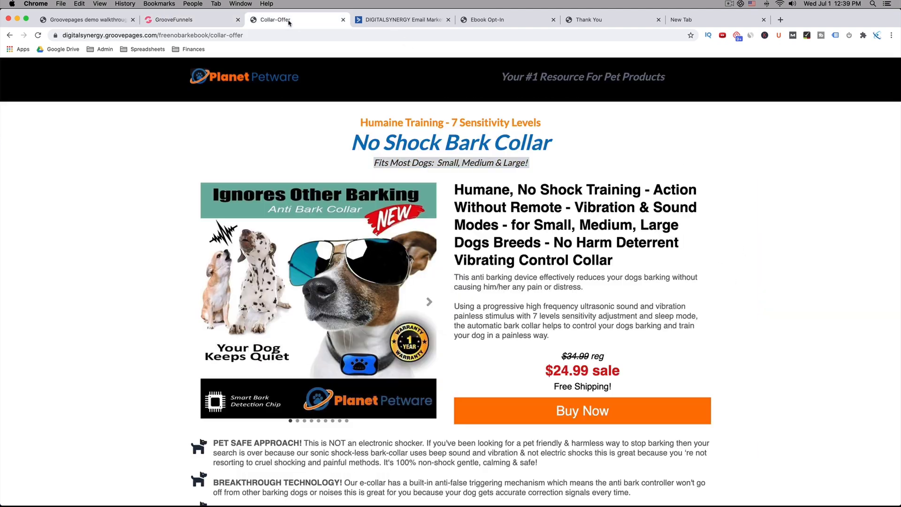
click(170, 23)
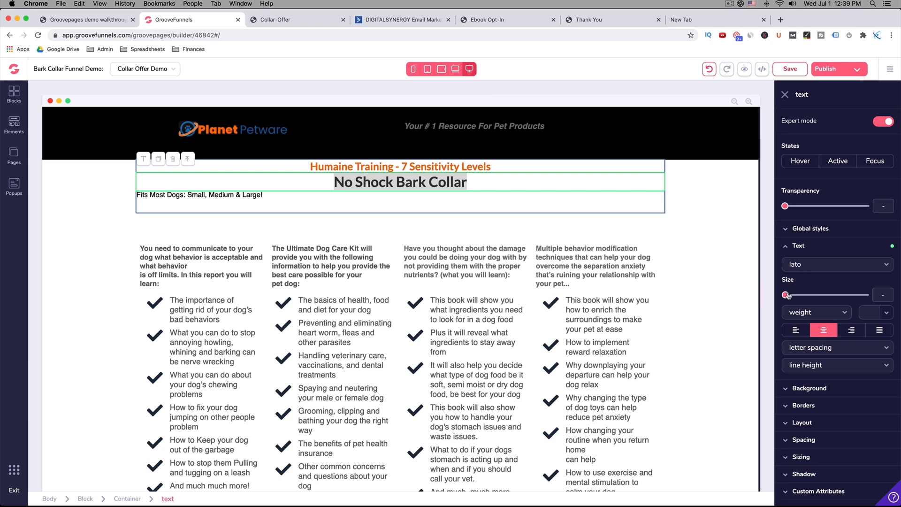
drag(787, 296, 849, 290)
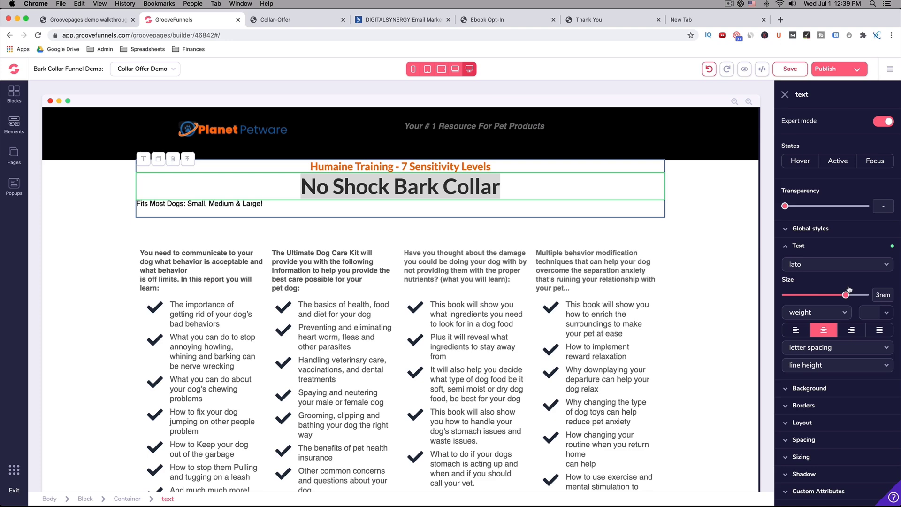
- Colour the "No Shock Bark Collar" heading text blue
double_click(347, 189)
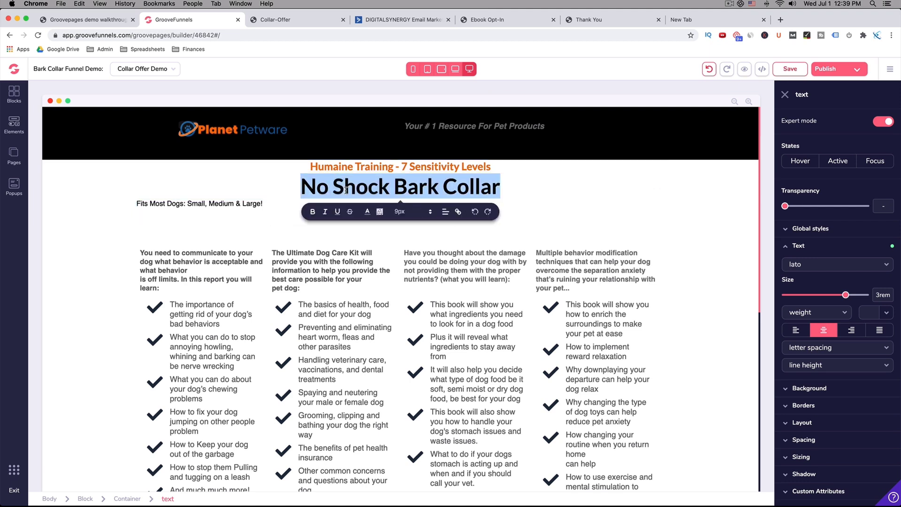
click(367, 211)
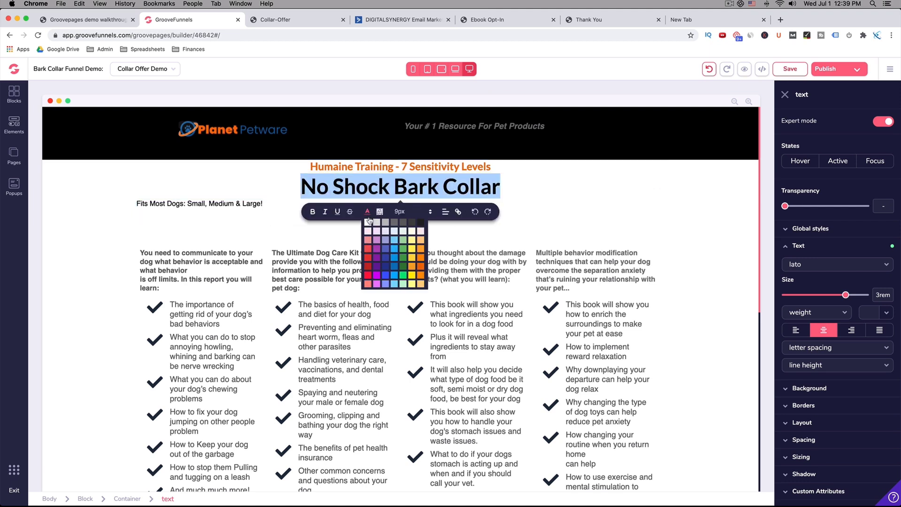
click(397, 263)
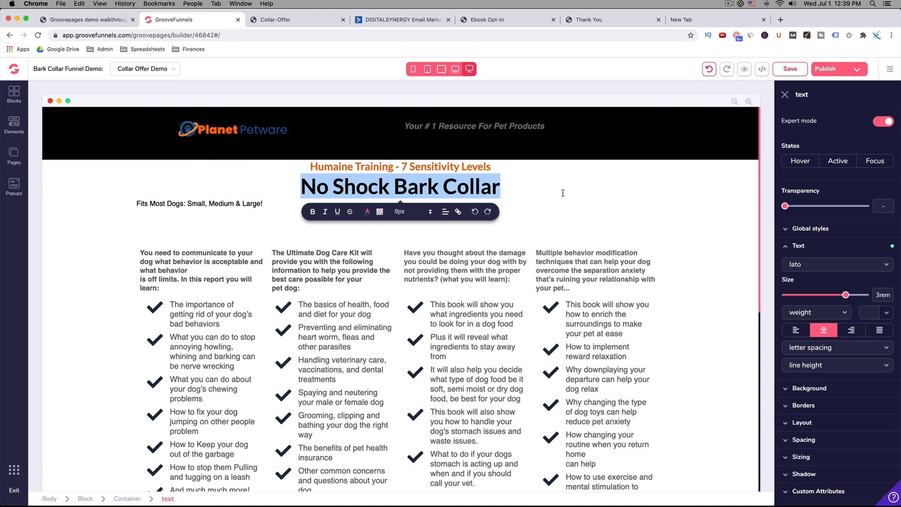
click(562, 192)
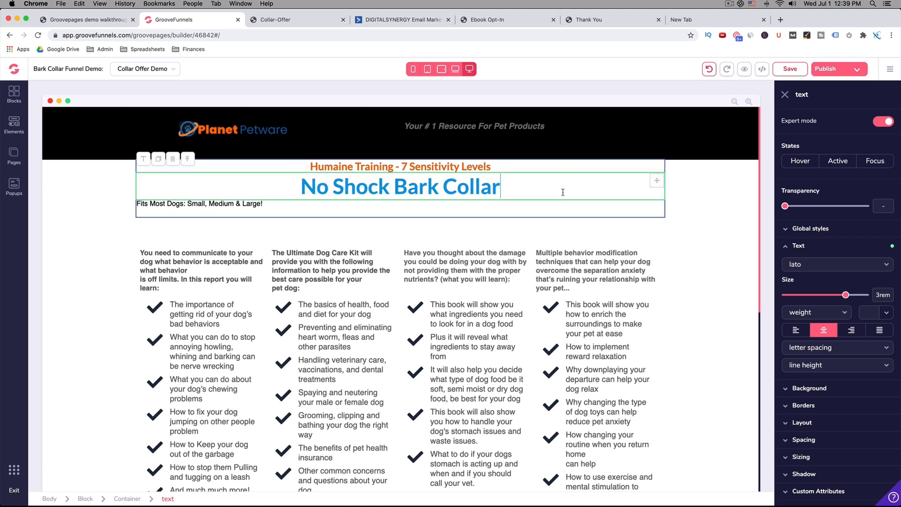
- Format the "Fits Most Dogs: Small, Medium & Large!" line as centred, italic lato text at 1.5rem, matching the reference page
triple_click(240, 206)
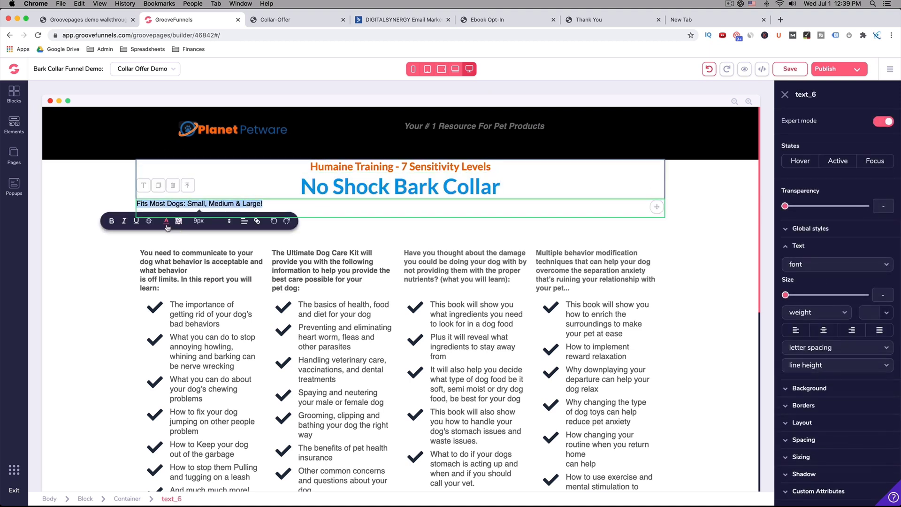
click(308, 23)
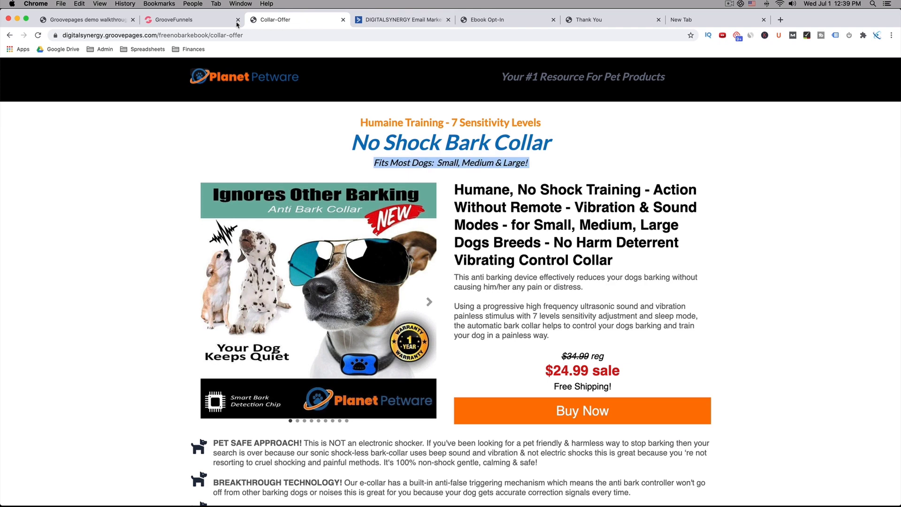
click(181, 23)
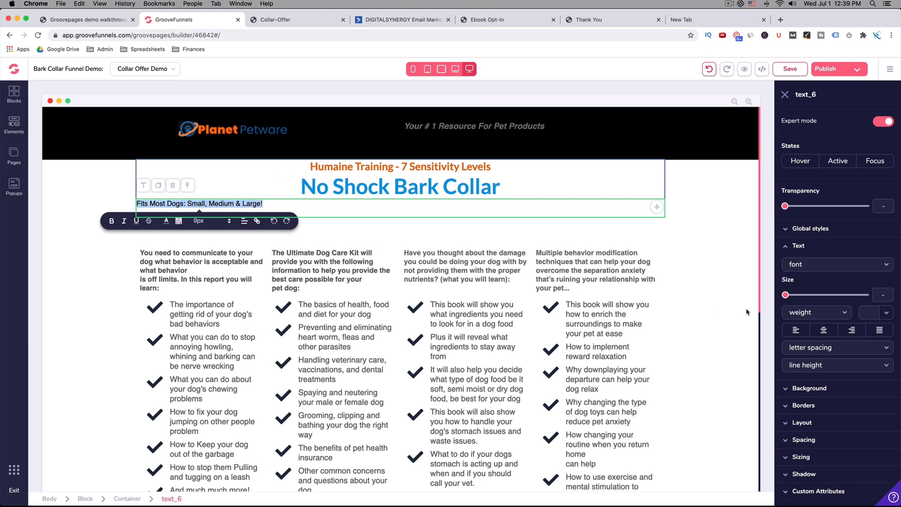
click(824, 330)
click(820, 266)
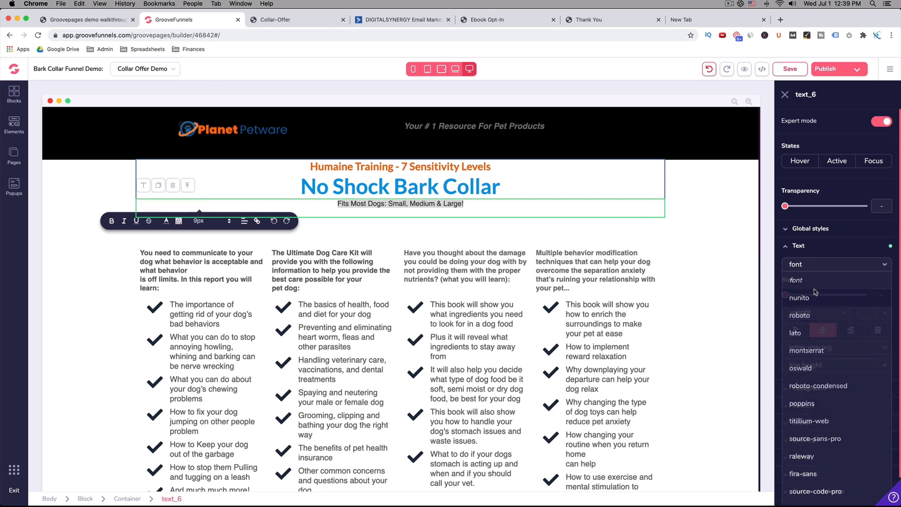
click(824, 333)
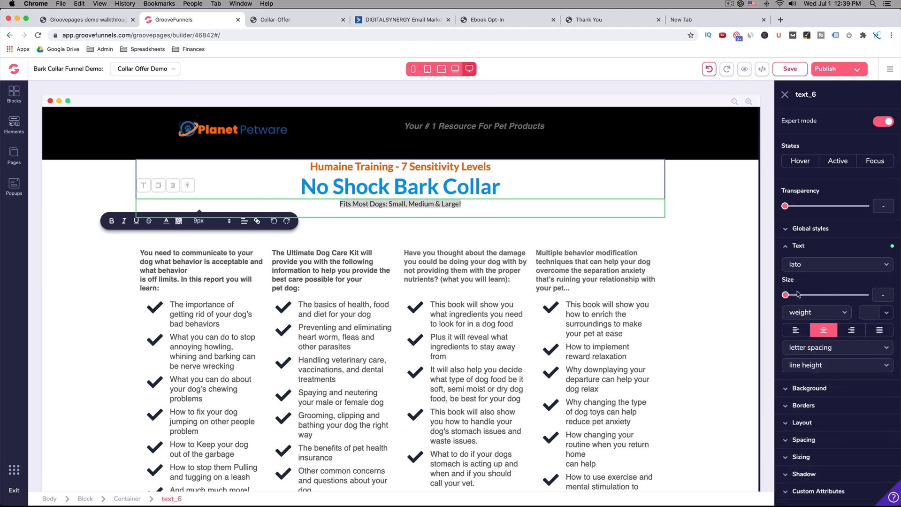
drag(787, 296, 824, 292)
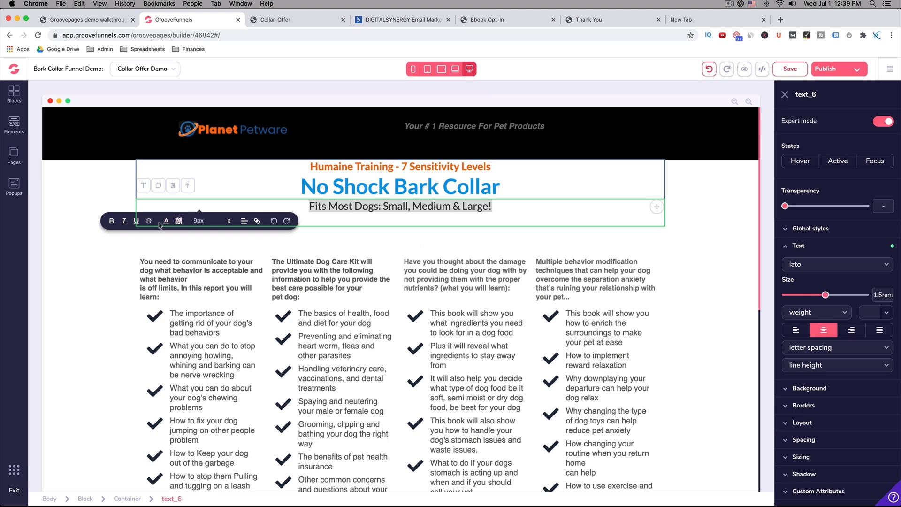
click(124, 221)
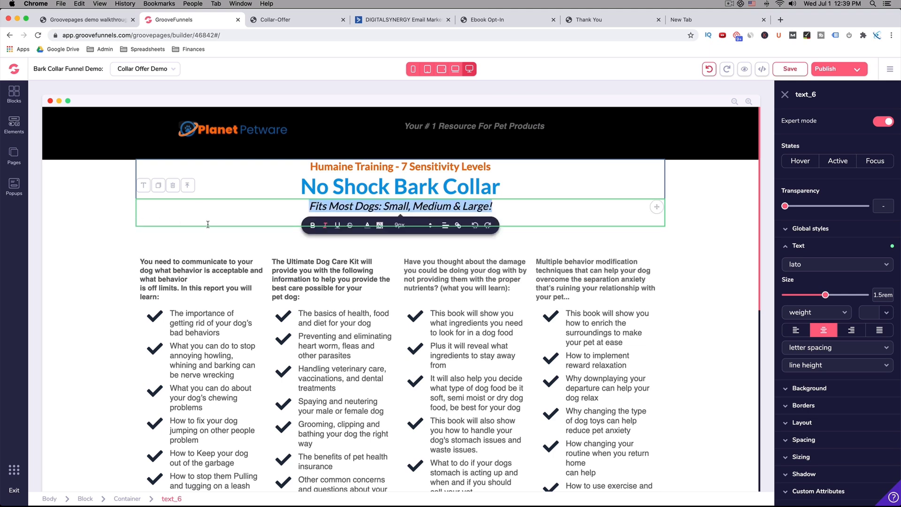
- Set the top margin of the "No Shock Bark Collar" headline block to 1.5rem, using the Collar-Offer page as reference
click(129, 262)
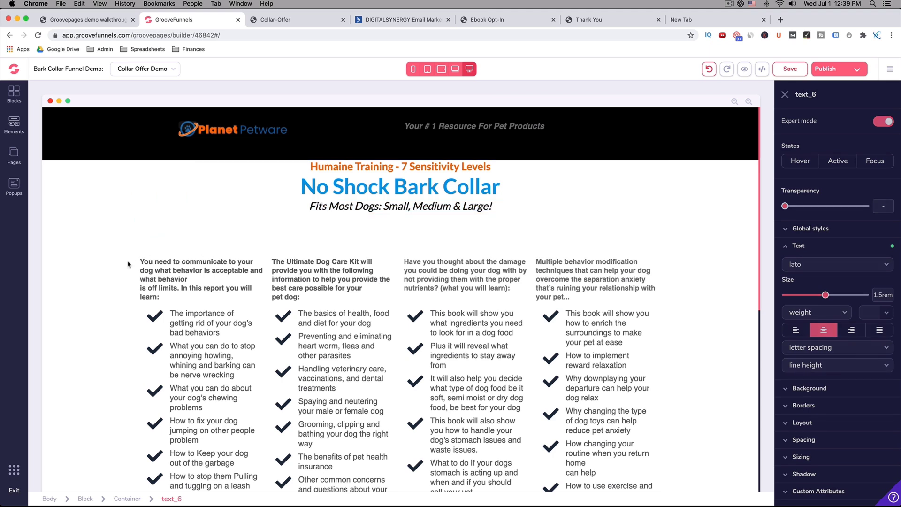
click(269, 175)
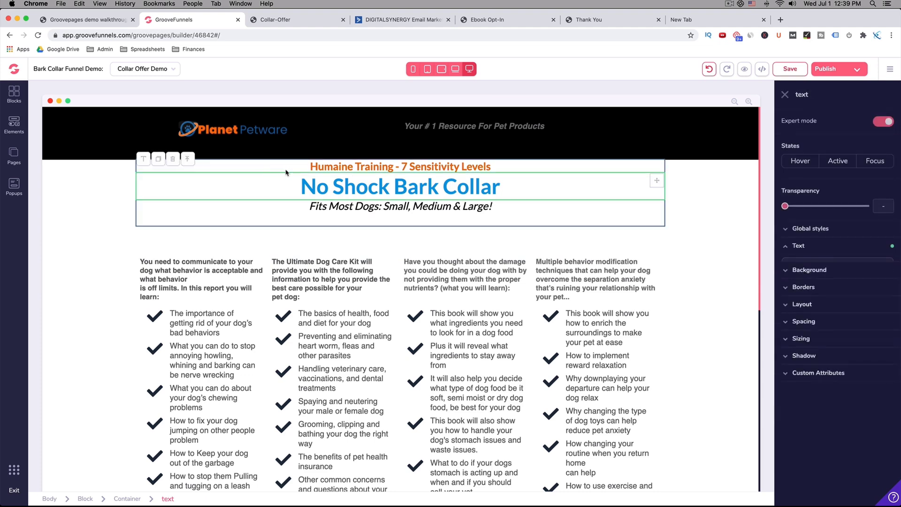
click(97, 188)
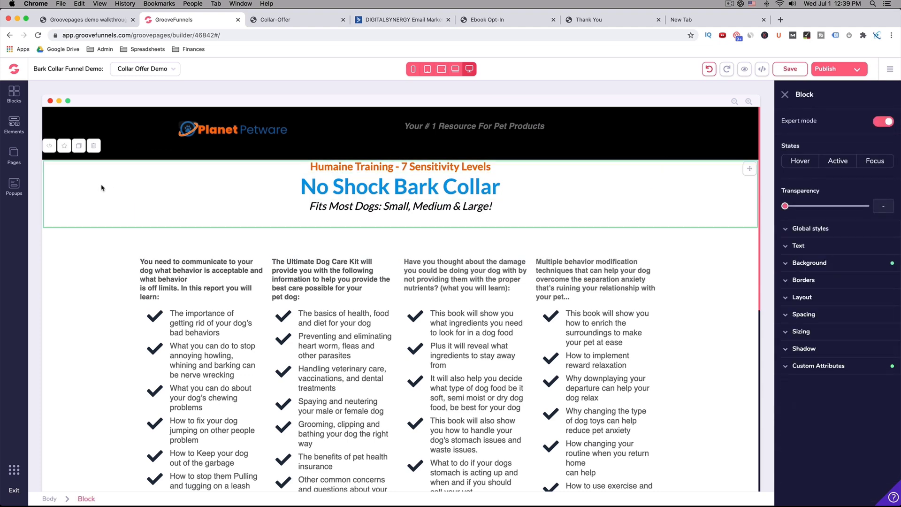
click(788, 319)
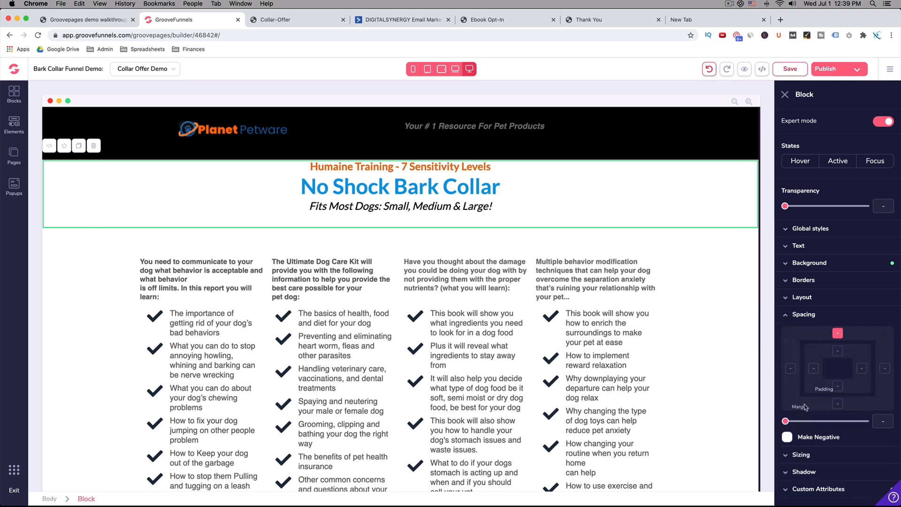
drag(785, 421, 800, 421)
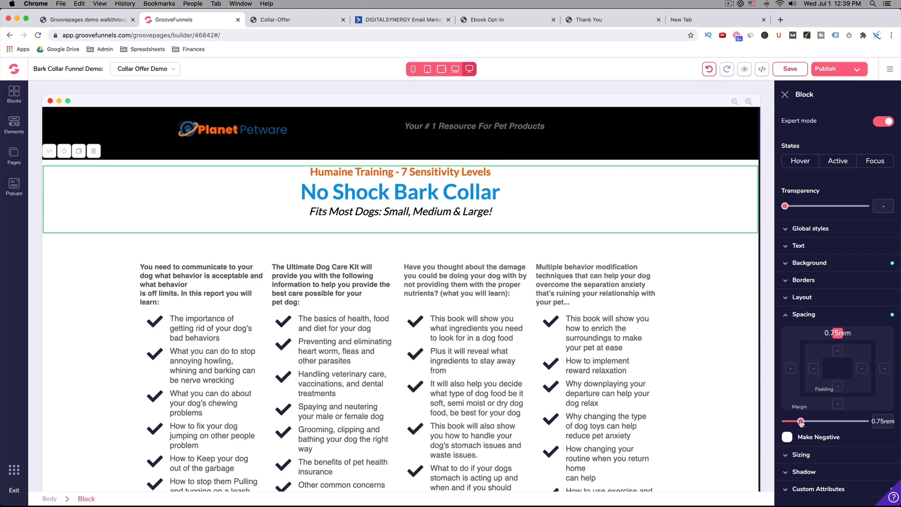
click(298, 20)
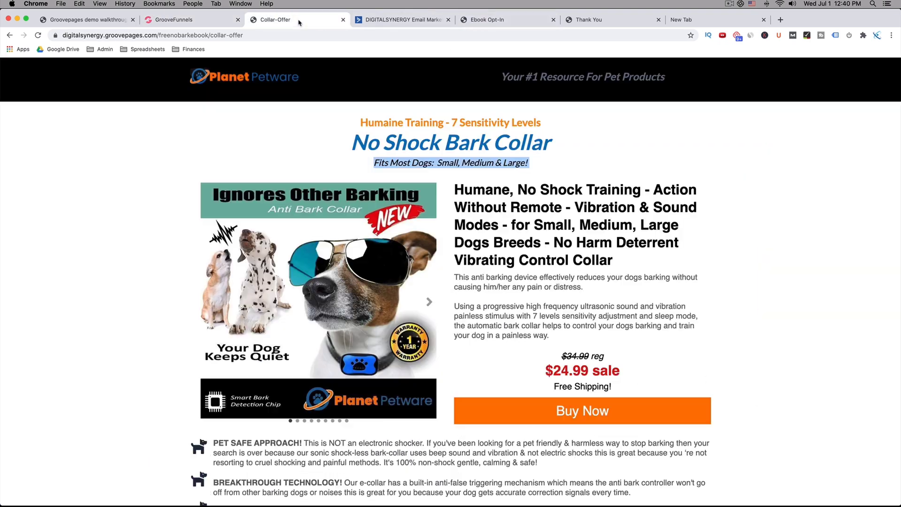
click(159, 23)
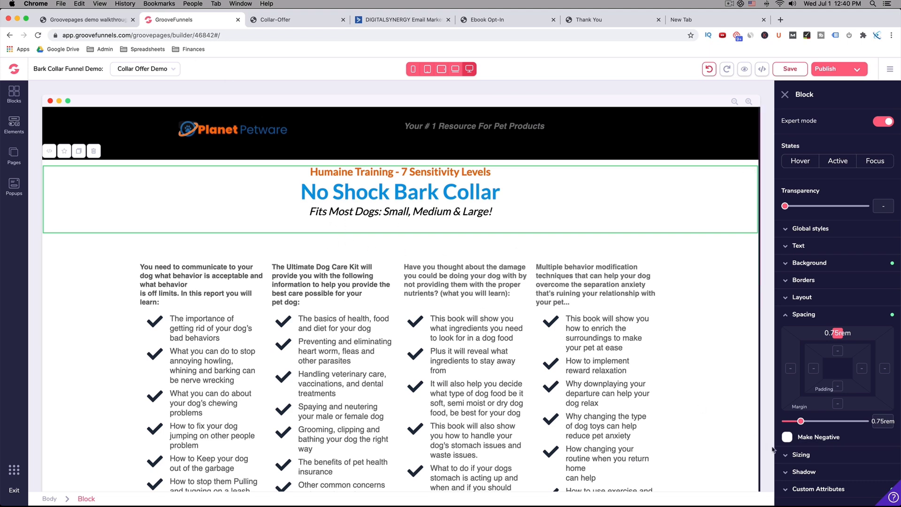
drag(801, 422, 812, 424)
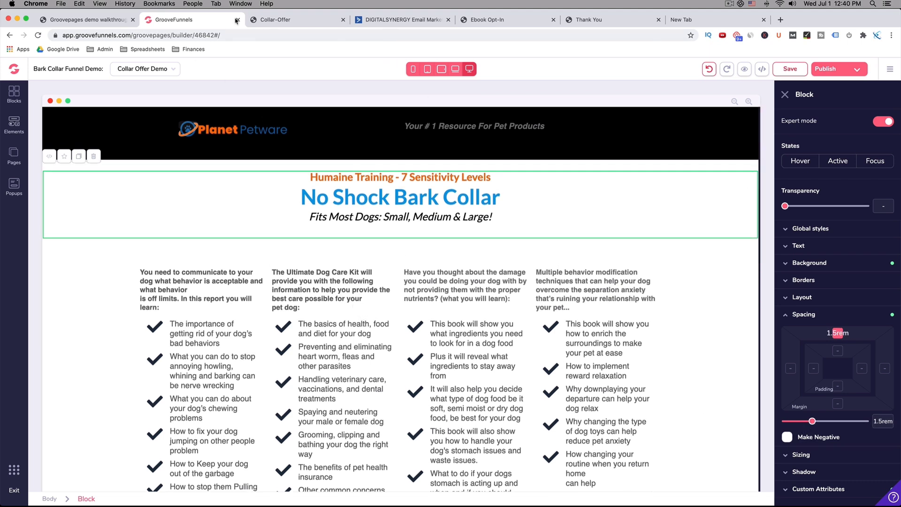
- Examine the published Collar-Offer page's product section, feature list and free ebooks section as the model for the rebuild
click(275, 21)
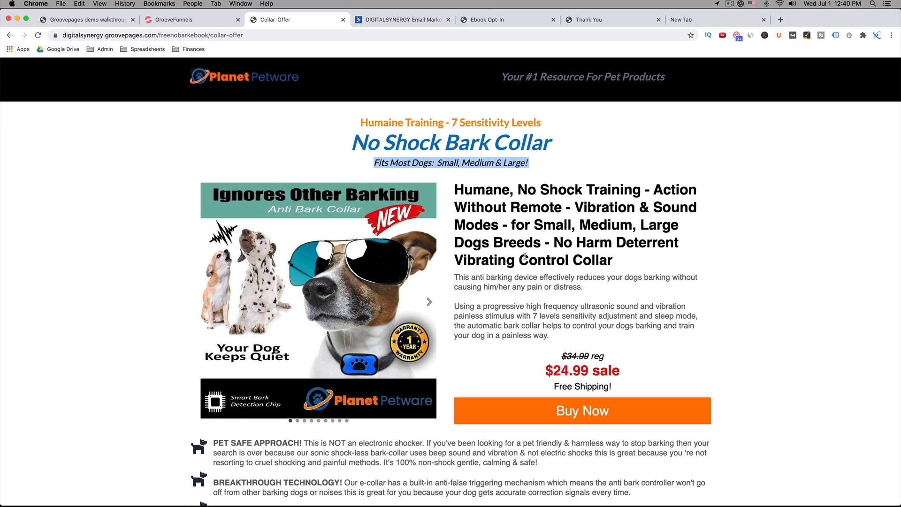
scroll(525, 256, down, 3)
scroll(530, 256, up, 2)
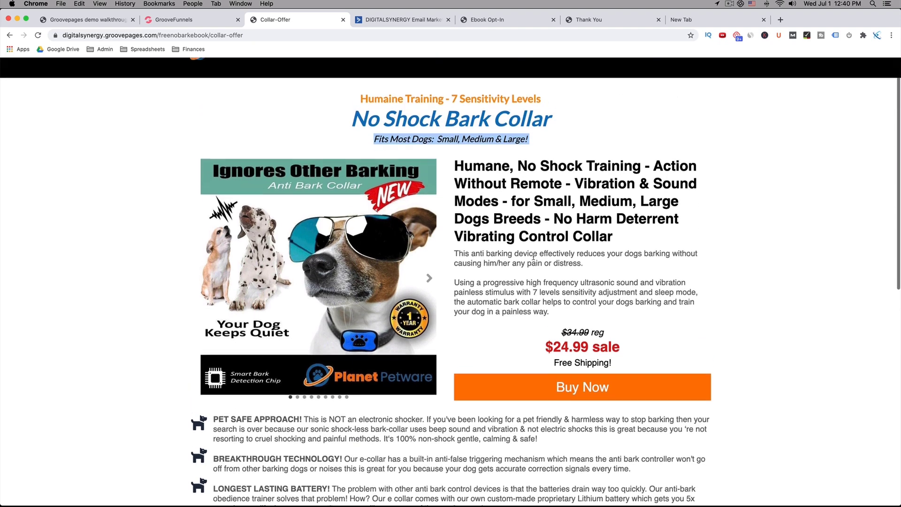
scroll(532, 256, up, 1)
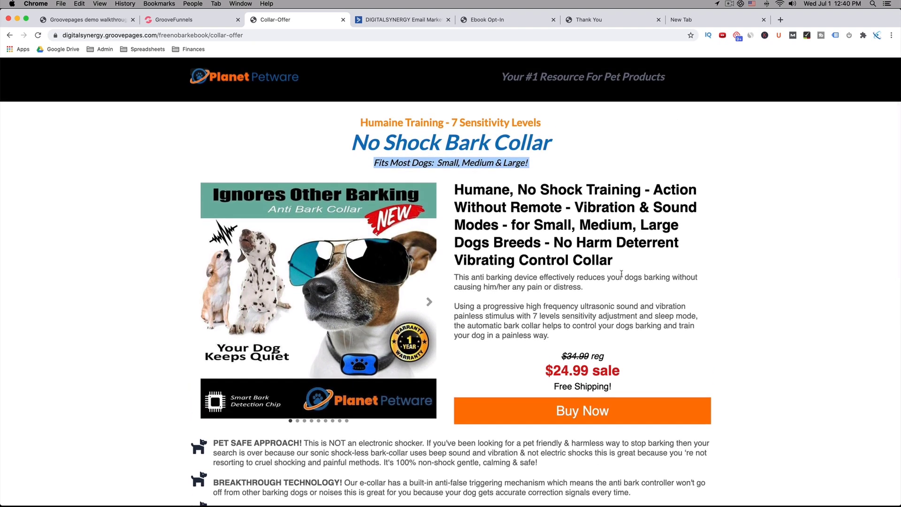
scroll(622, 274, down, 3)
scroll(621, 274, down, 1)
scroll(621, 274, down, 5)
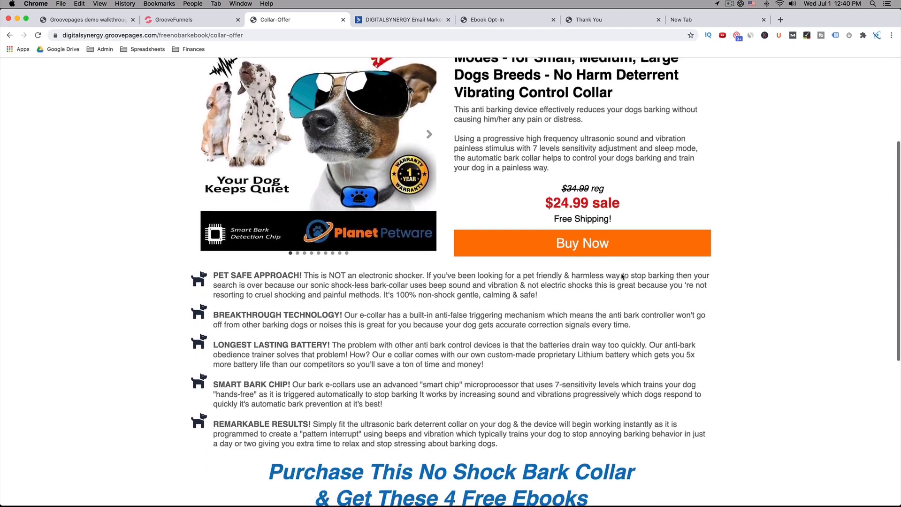
scroll(610, 277, up, 5)
scroll(468, 230, up, 3)
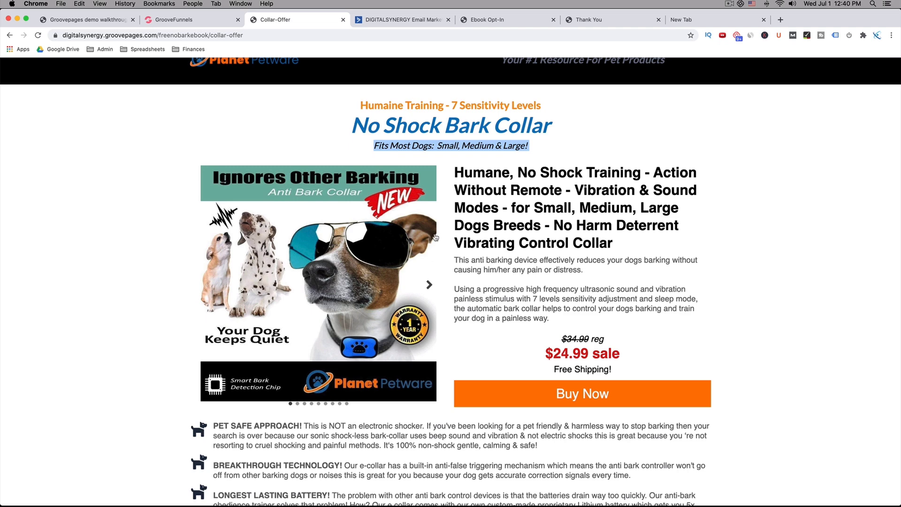
scroll(578, 234, down, 5)
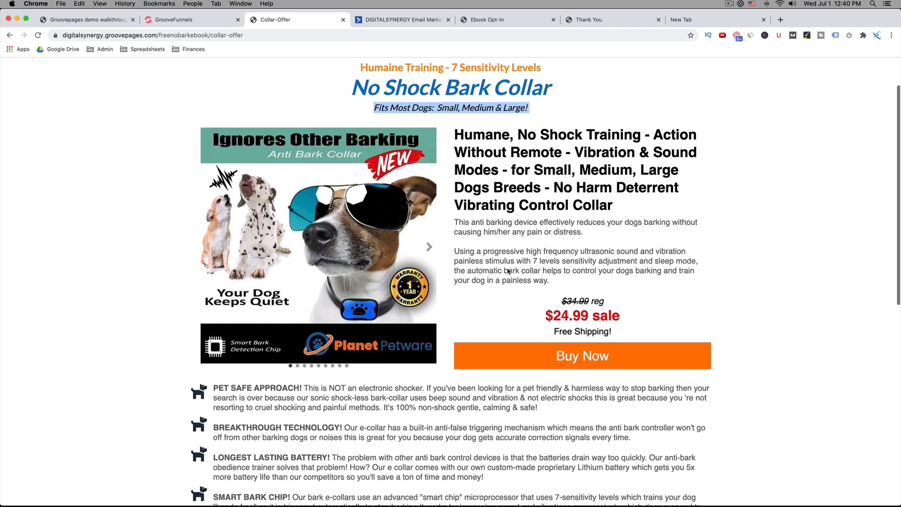
scroll(339, 229, down, 4)
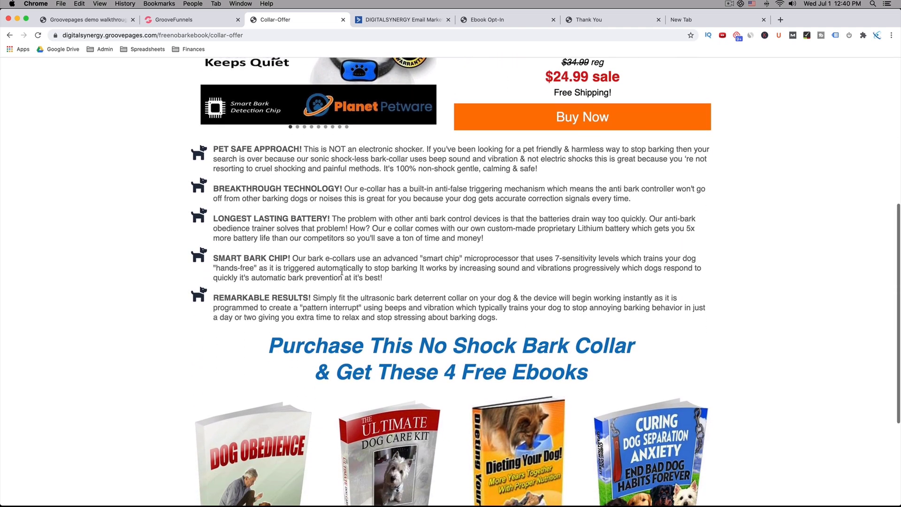
scroll(347, 276, up, 3)
scroll(348, 275, up, 7)
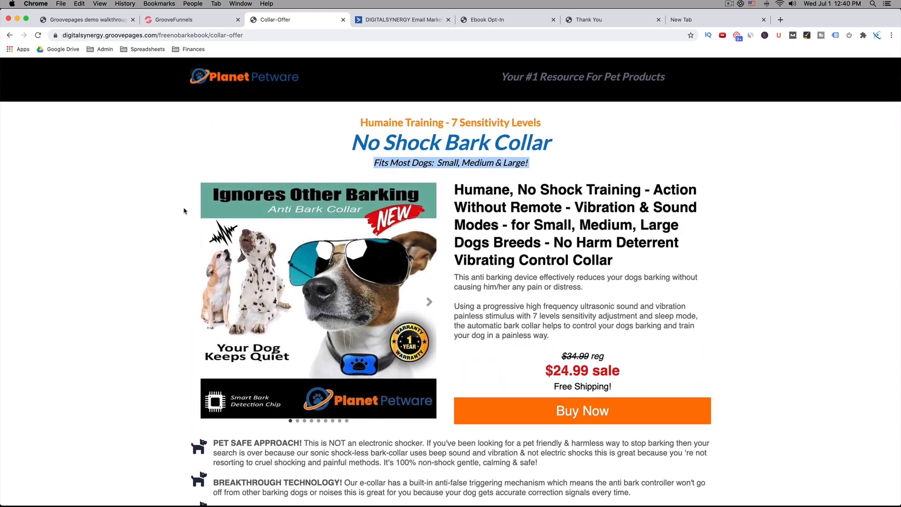
- Return to the GroovePages builder and display the empty wireframe layouts available as blocks
click(175, 20)
click(17, 99)
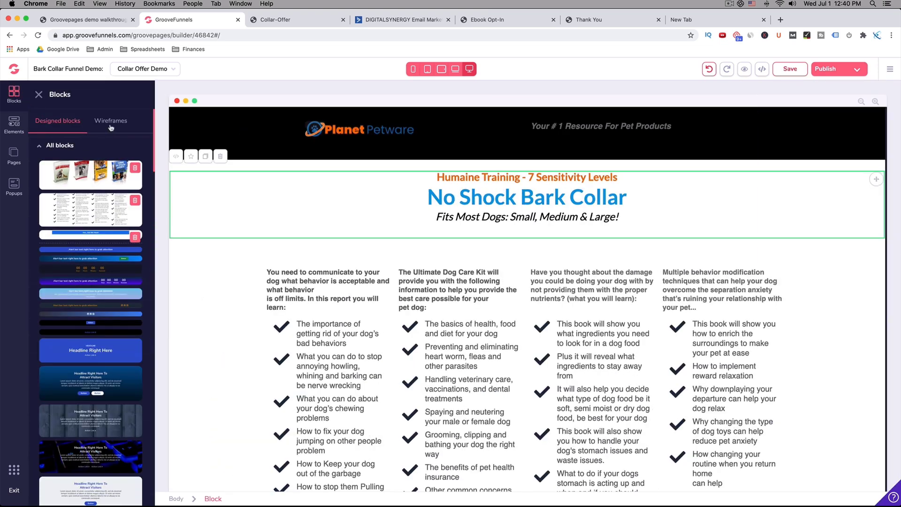
click(111, 123)
click(60, 163)
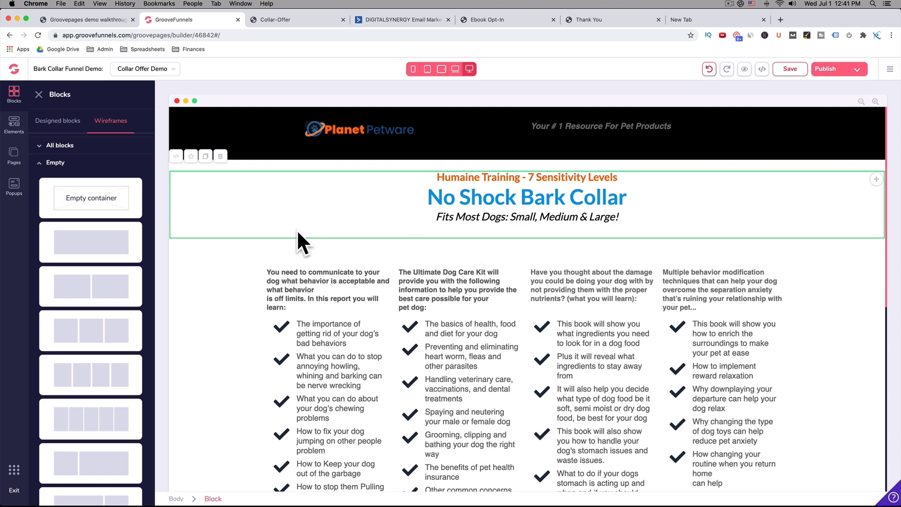
- Open the "Stop Dog Bark (Free Ebook)" site in the GroovePages editor and switch to its Collar-Offer page
click(13, 69)
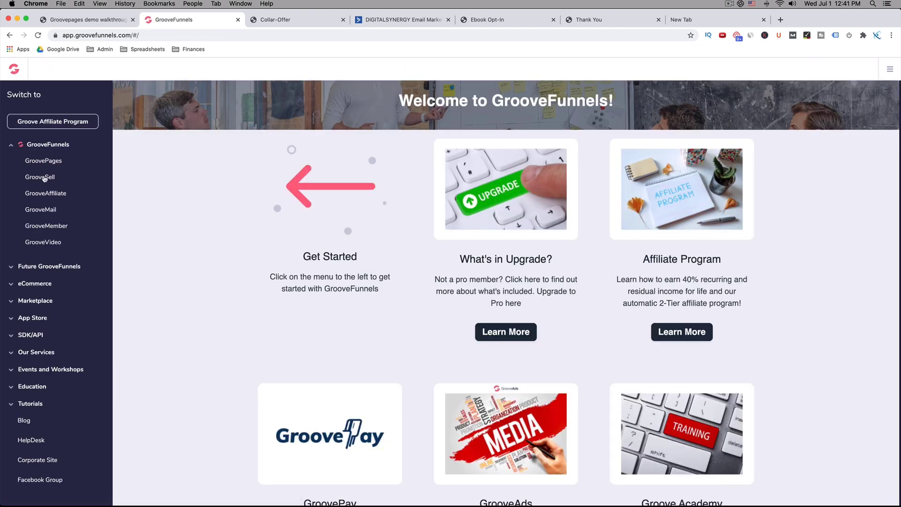
click(53, 166)
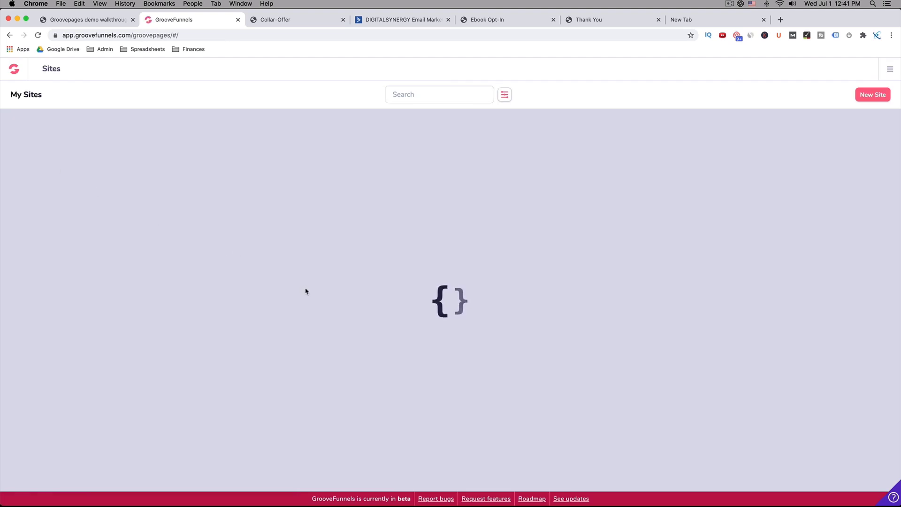
scroll(306, 290, down, 5)
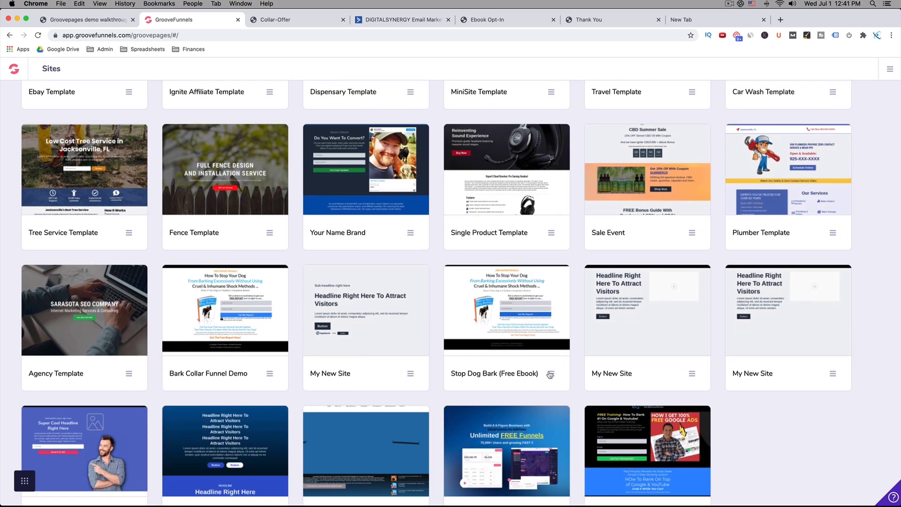
click(549, 373)
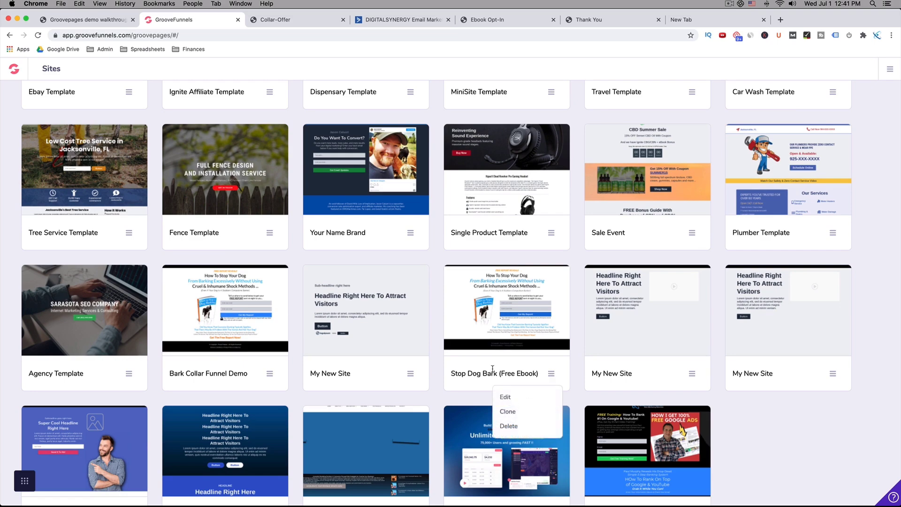
click(513, 313)
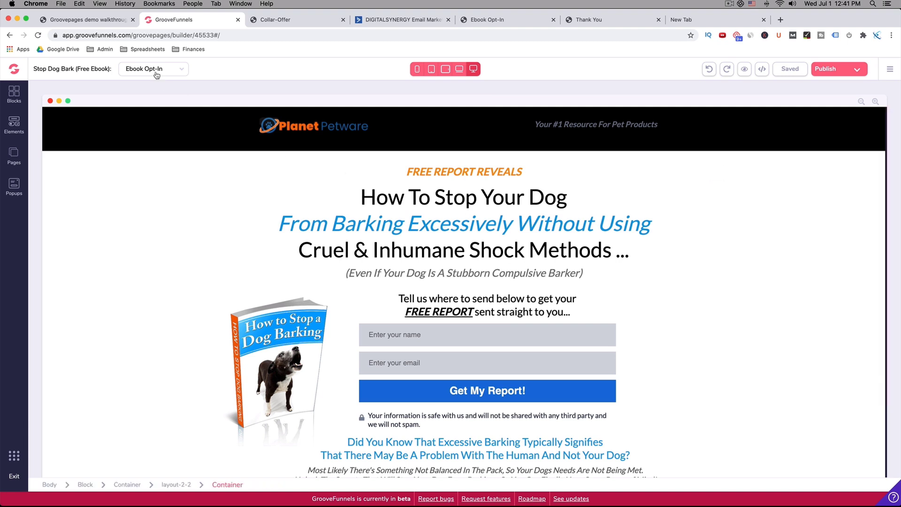
click(155, 70)
click(145, 100)
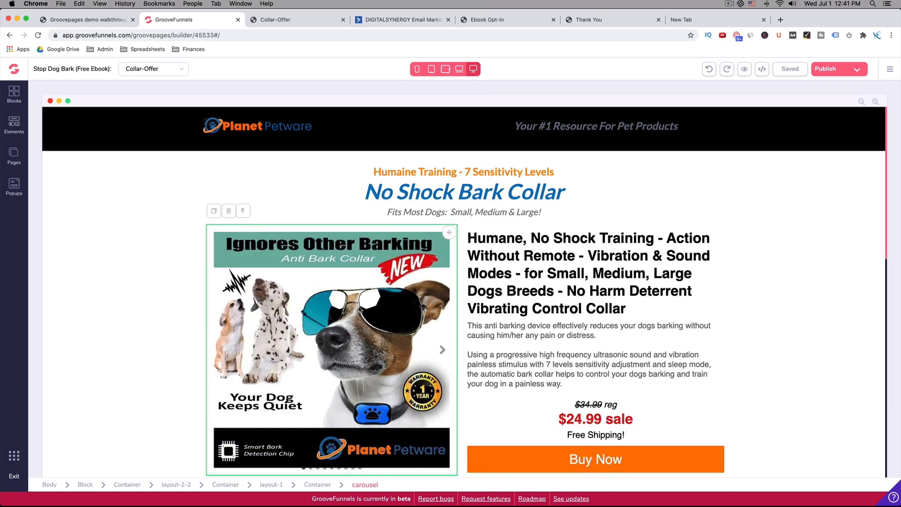
- Save the product block with the image carousel and Buy Now button as a reusable block under No Category
click(154, 280)
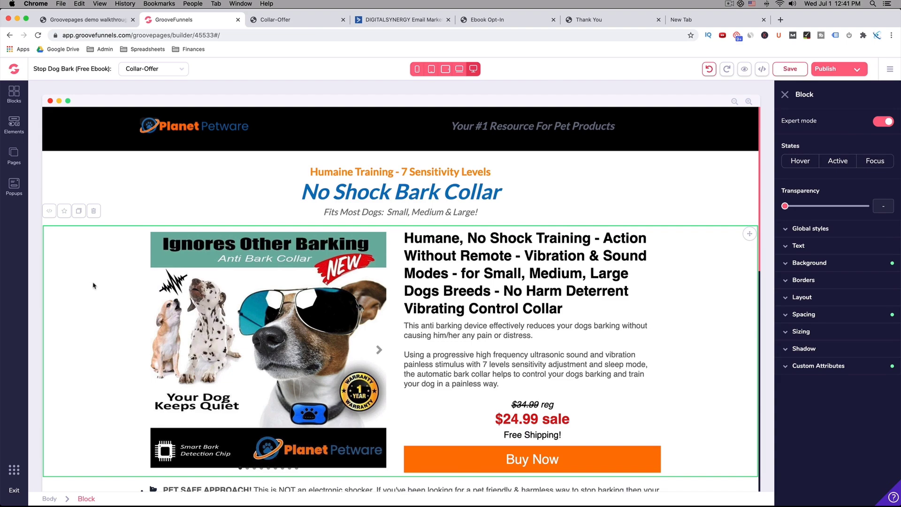
click(64, 211)
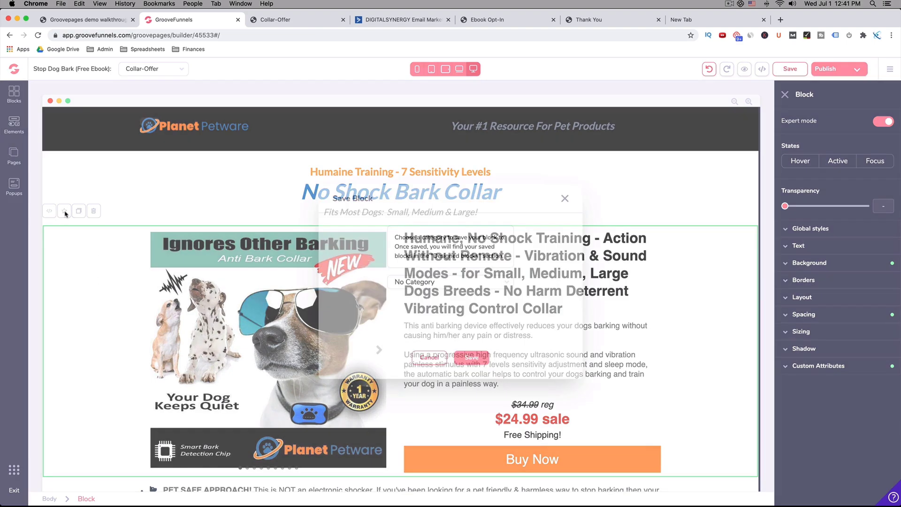
click(488, 358)
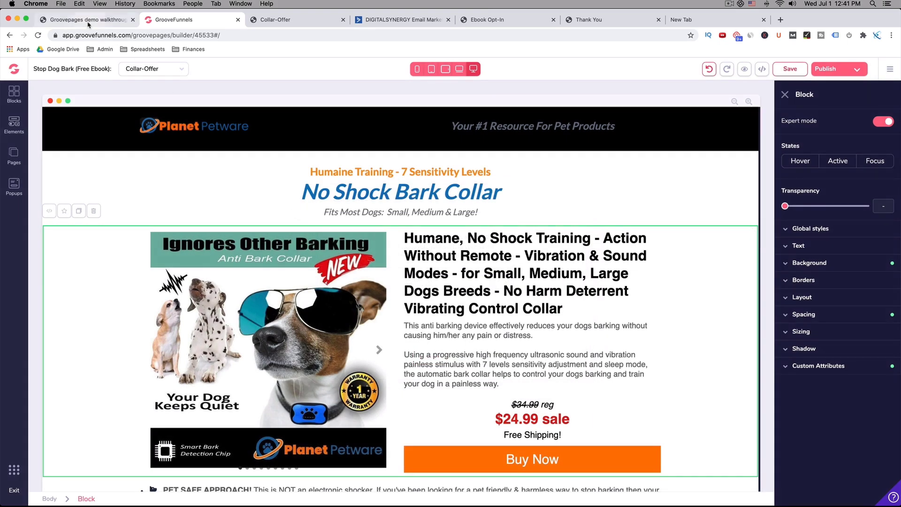
- Reopen the "Bark Collar Funnel Demo" site in the GroovePages editor and switch to its Collar Offer Demo page
click(14, 69)
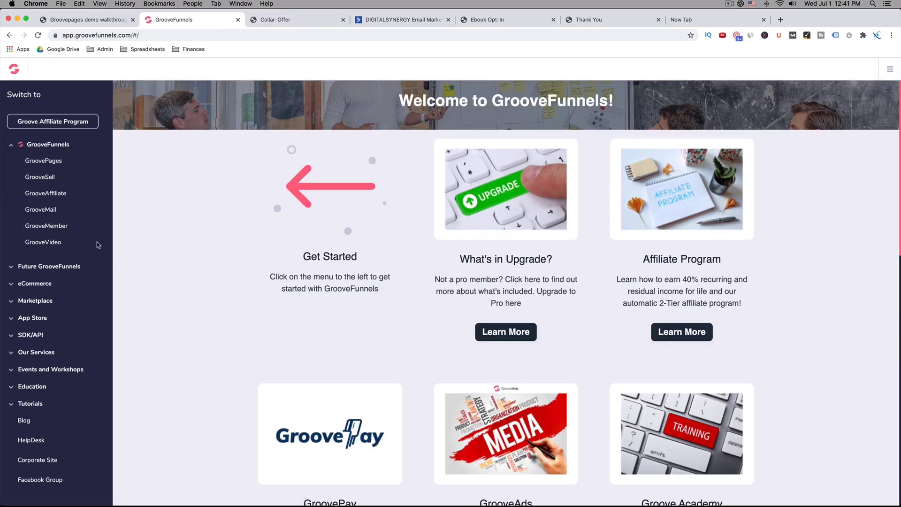
click(45, 163)
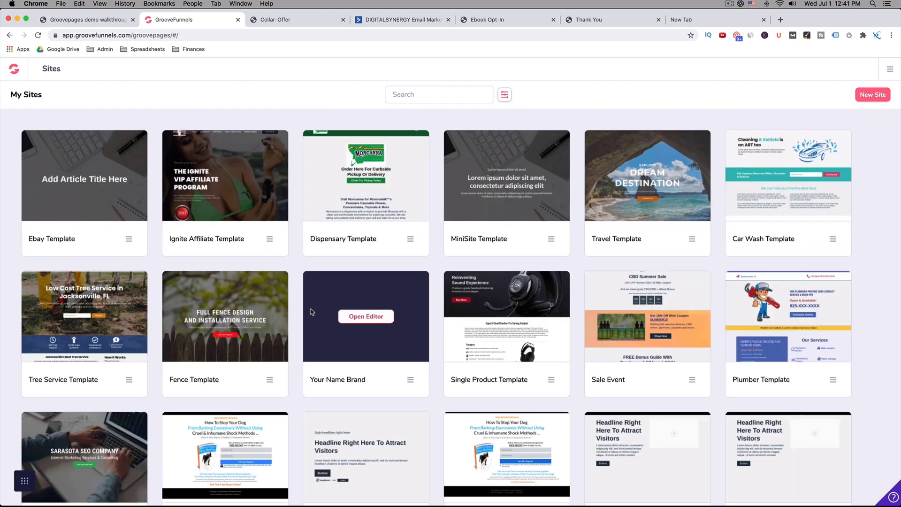
scroll(235, 408, down, 3)
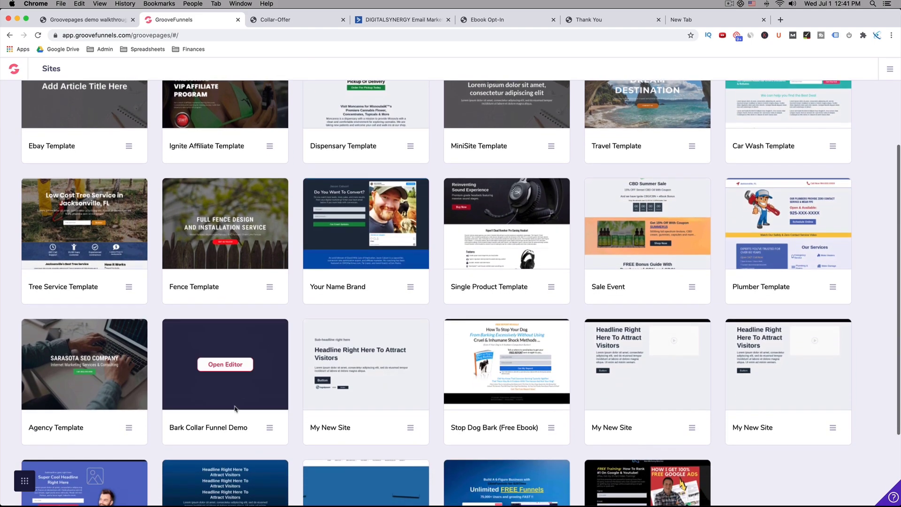
click(222, 368)
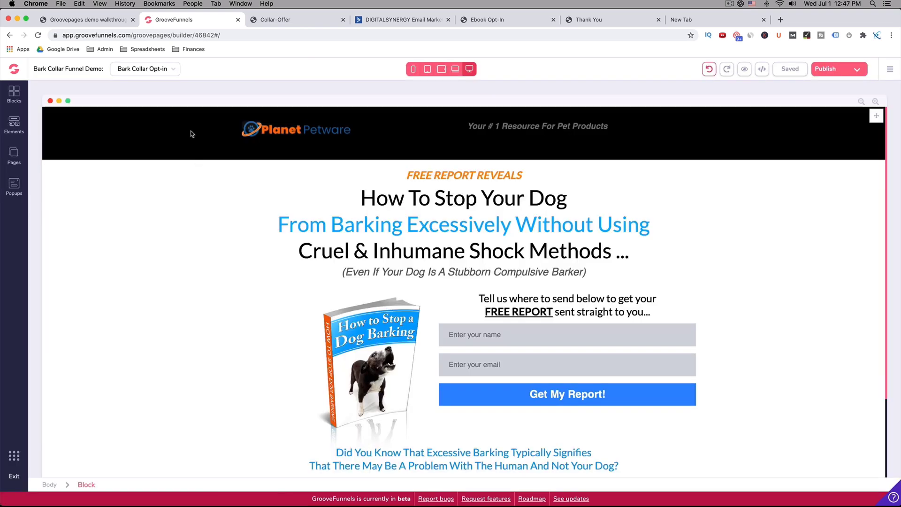
click(169, 70)
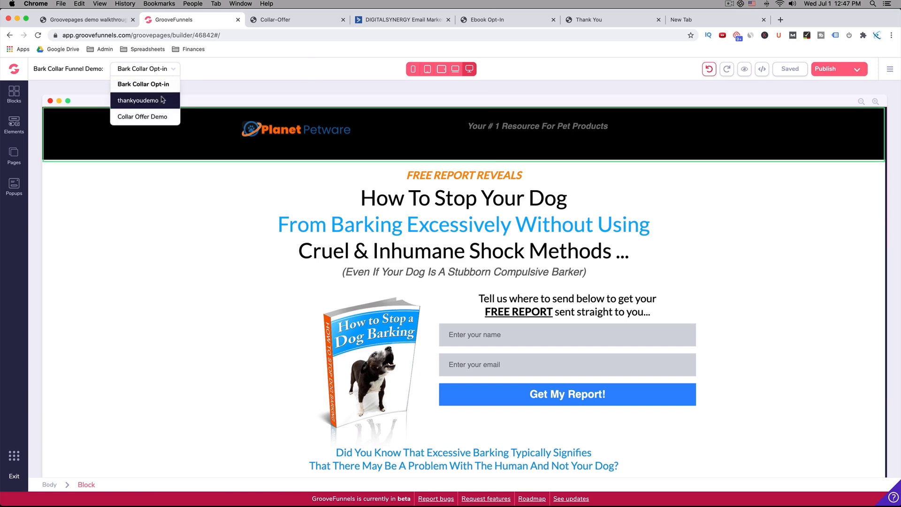
click(161, 117)
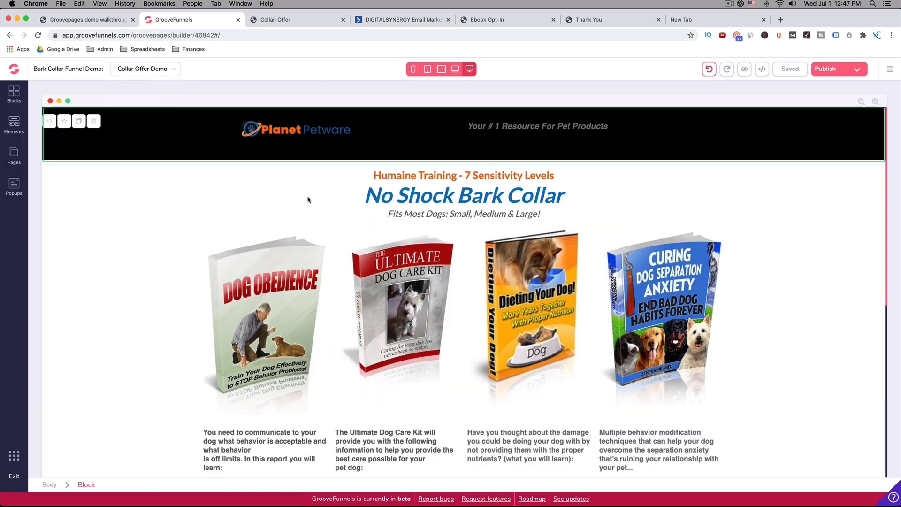
- Insert the saved product block with the image carousel and Buy Now button between the bark collar headlines and the four ebook covers
click(14, 93)
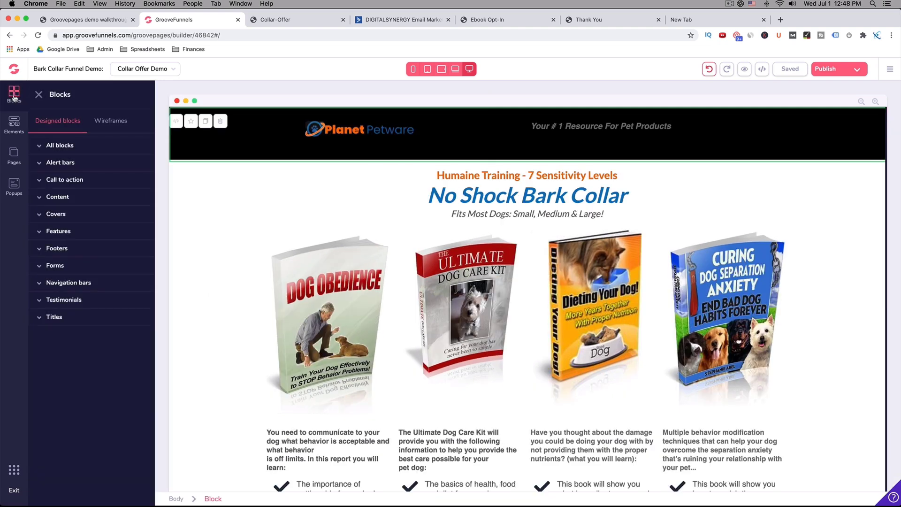
click(113, 123)
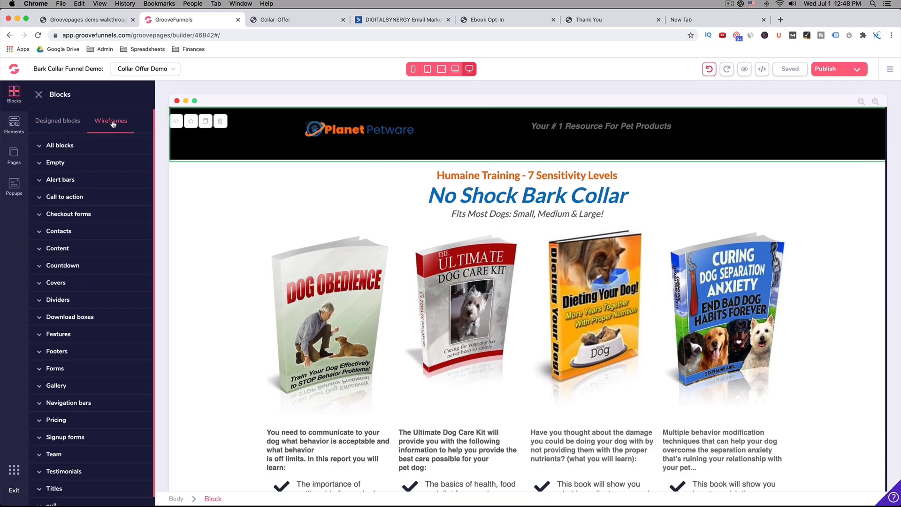
click(58, 146)
click(63, 123)
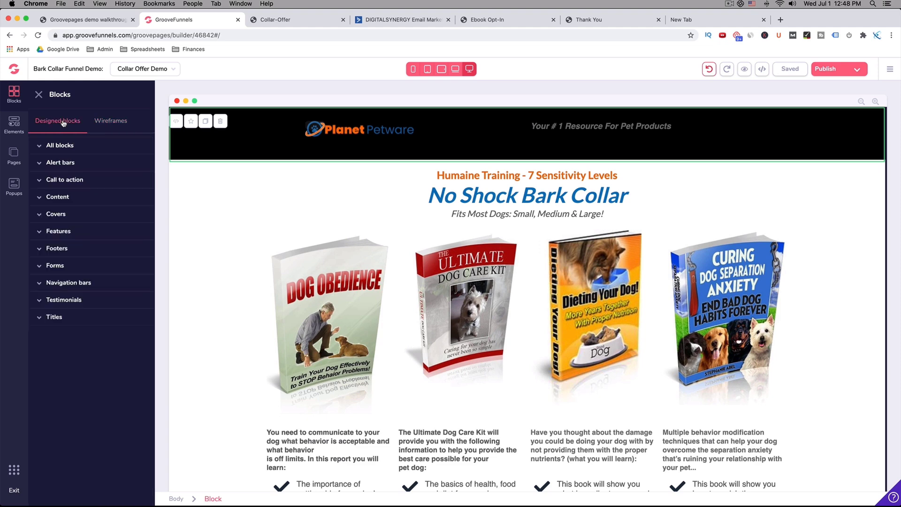
click(53, 148)
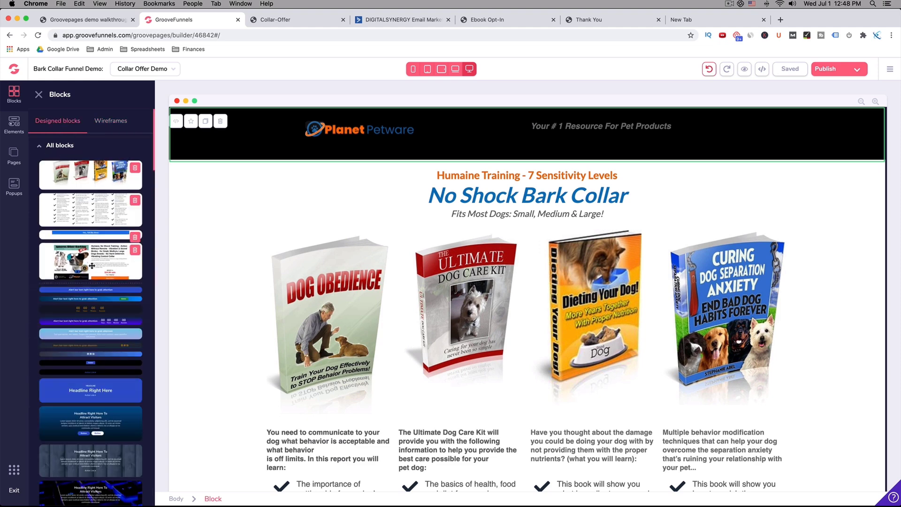
drag(88, 261, 605, 298)
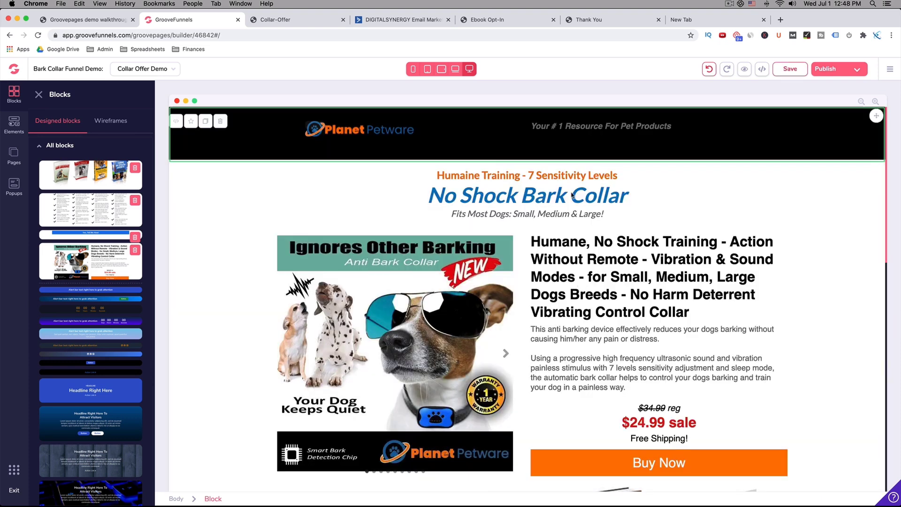
- Compare the inserted product section with the published Collar-Offer page and check how it sits between the headlines and ebooks
click(604, 20)
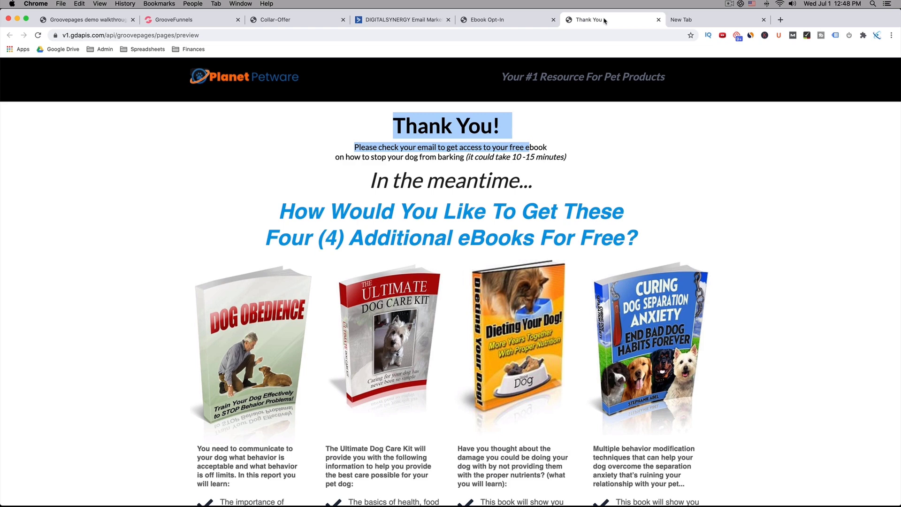
click(306, 21)
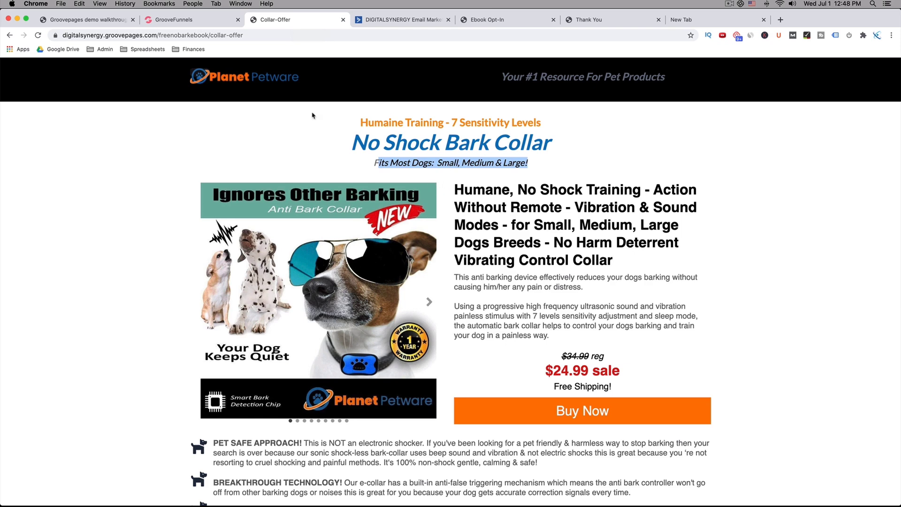
click(188, 21)
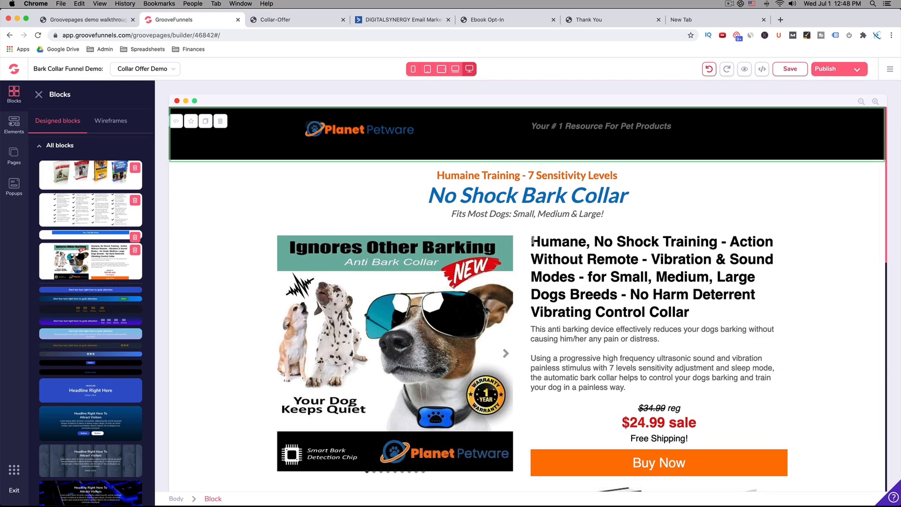
scroll(521, 230, down, 5)
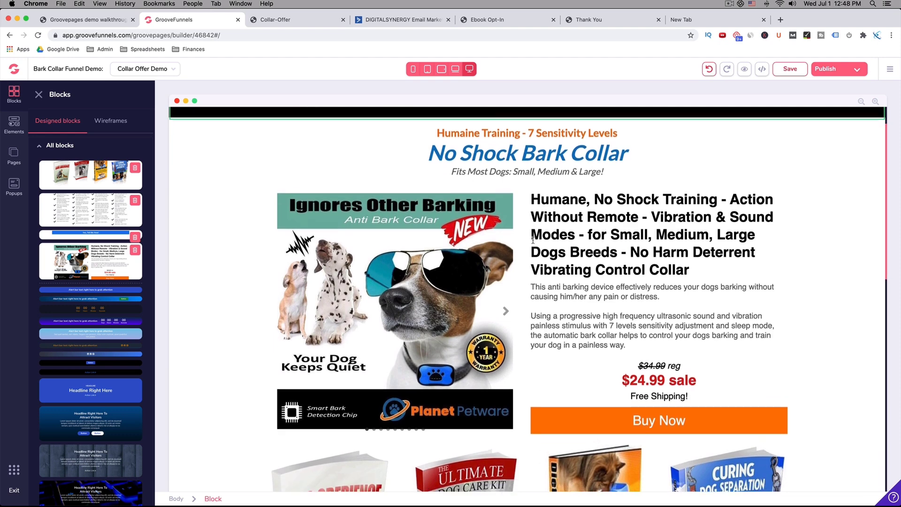
scroll(514, 220, up, 4)
scroll(514, 220, up, 1)
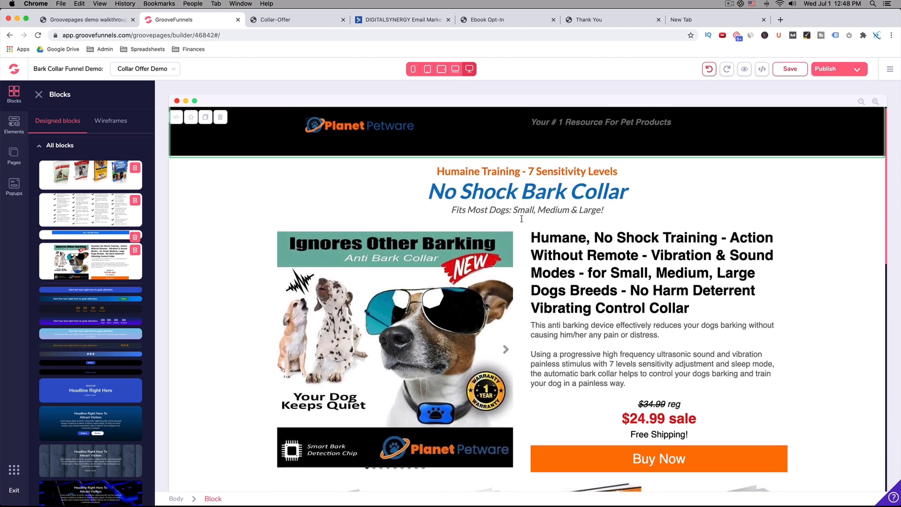
scroll(464, 264, down, 5)
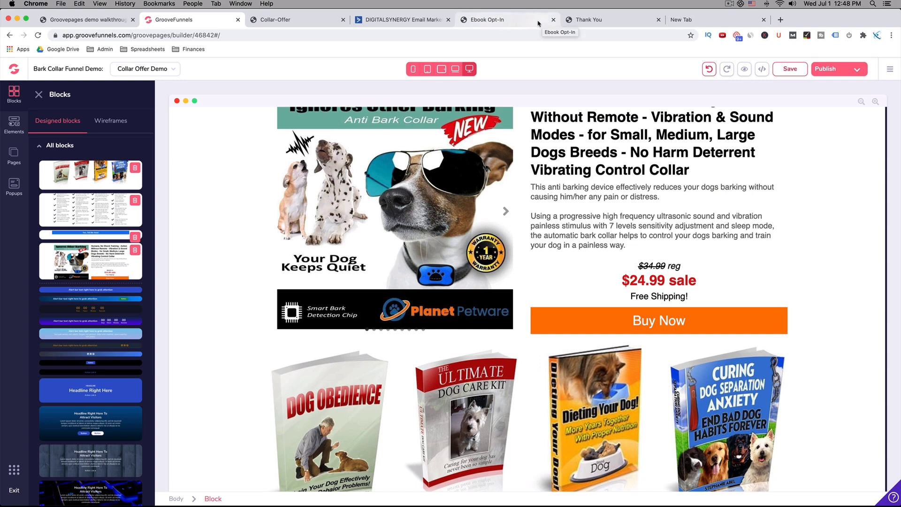
- Examine which content sits between the Buy Now section and the ebook covers on the published Collar-Offer page, compared with the demo page
click(276, 19)
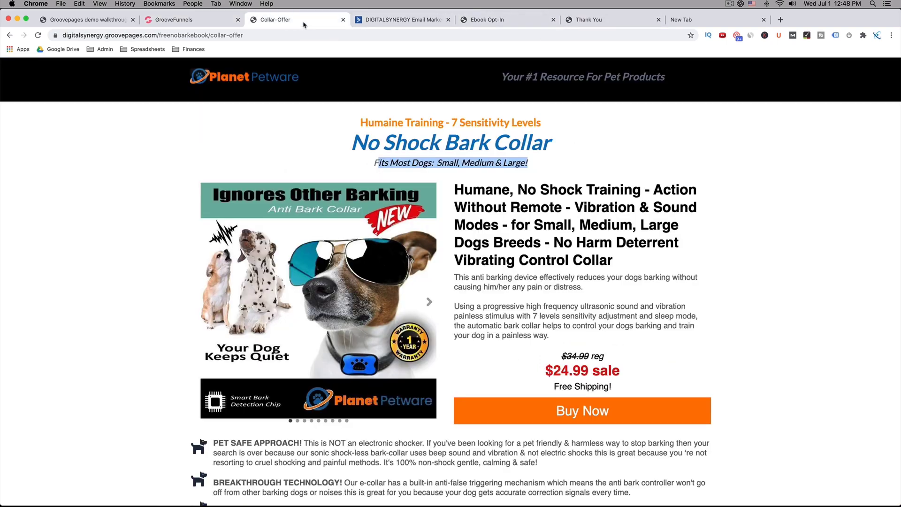
scroll(400, 243, down, 8)
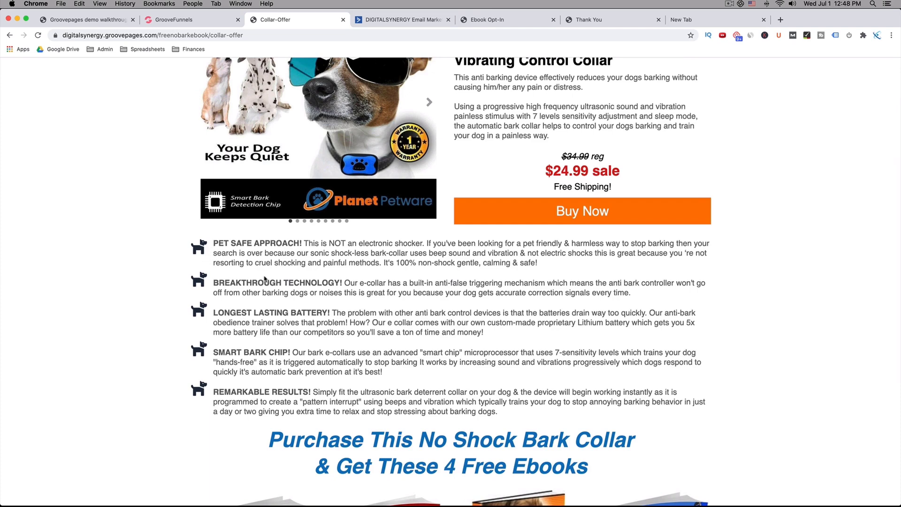
scroll(264, 279, up, 1)
scroll(264, 279, down, 3)
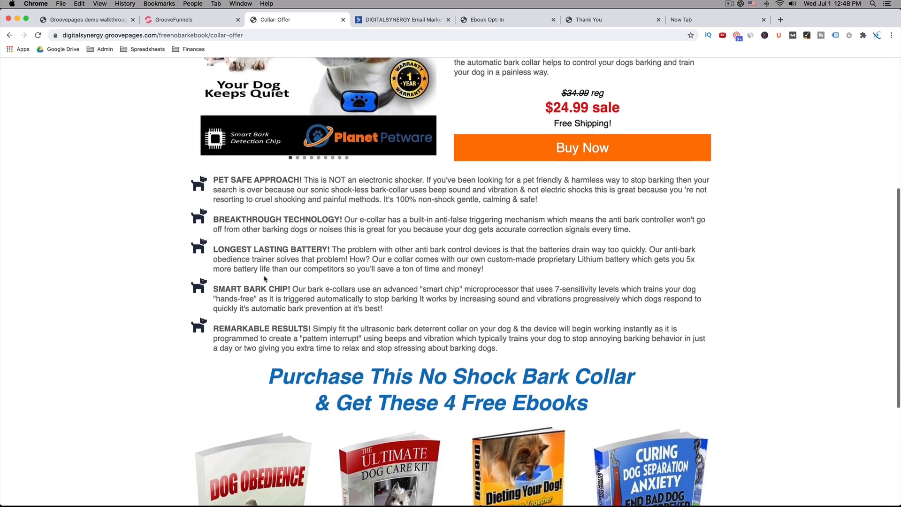
scroll(265, 279, down, 2)
scroll(264, 276, up, 3)
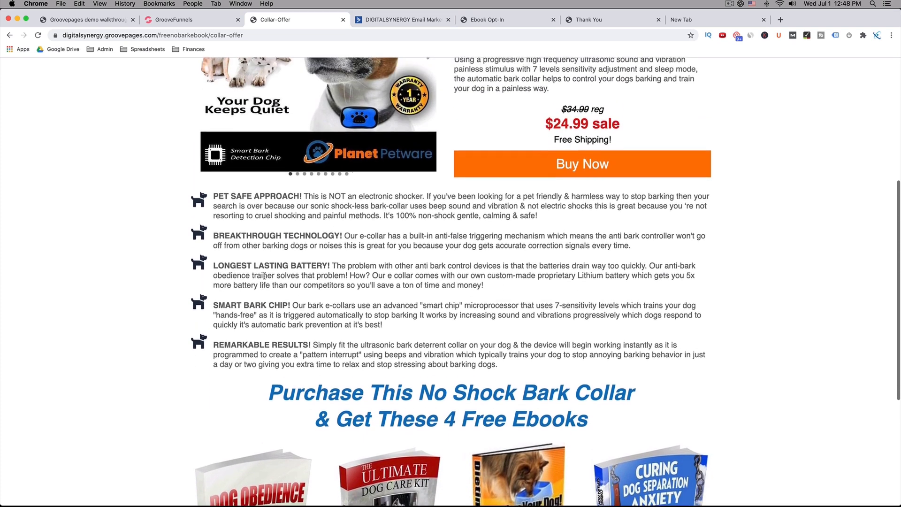
click(221, 20)
scroll(375, 334, down, 3)
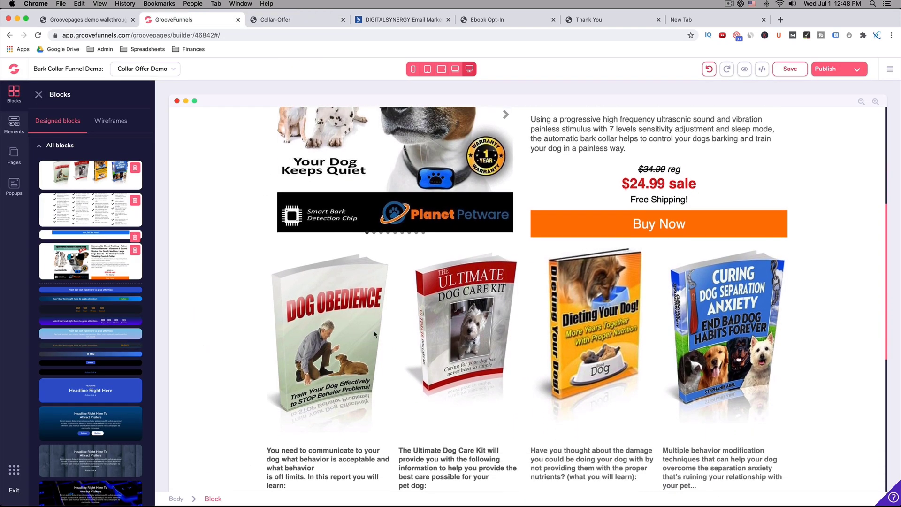
scroll(375, 334, up, 2)
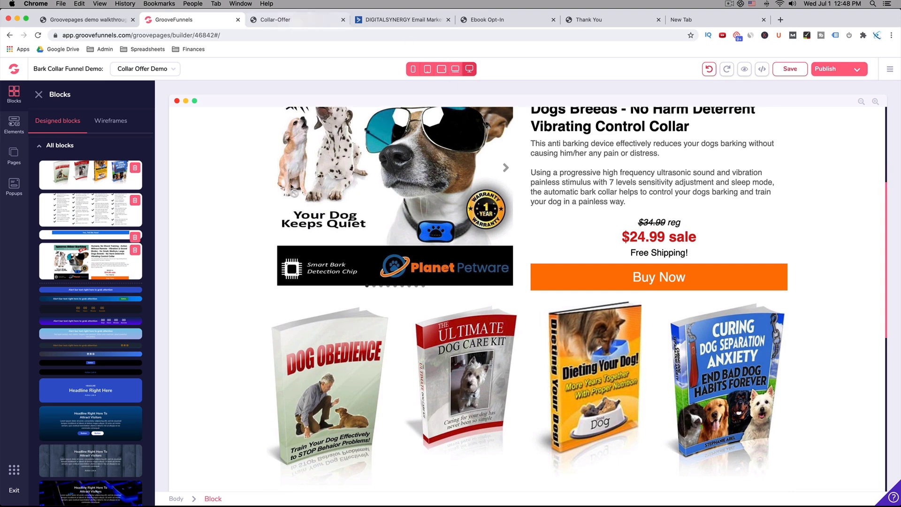
scroll(345, 247, down, 1)
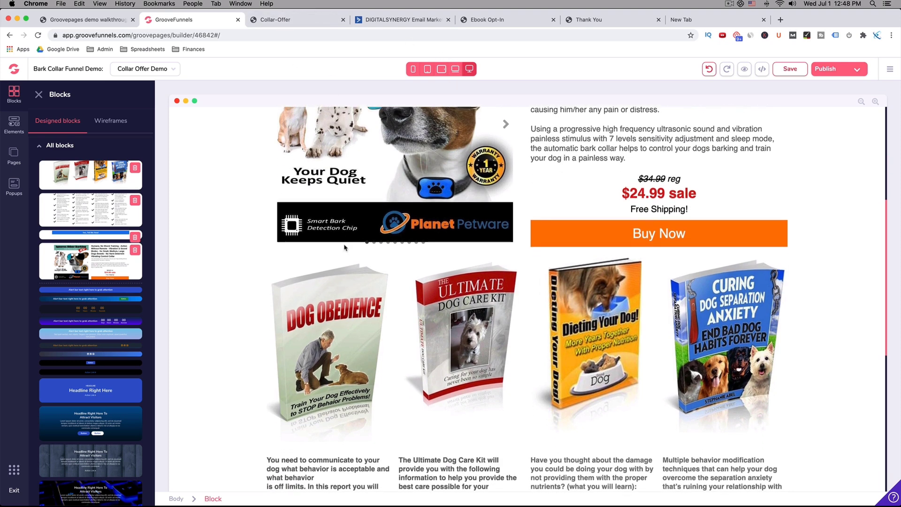
click(287, 21)
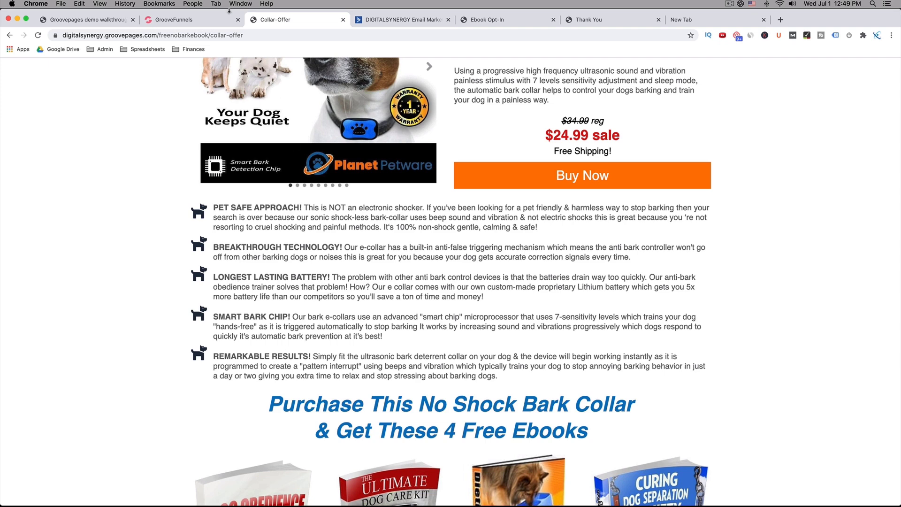
- Return to the GroovePages builder and add an Empty container wireframe block between the product section and the ebook covers
click(177, 23)
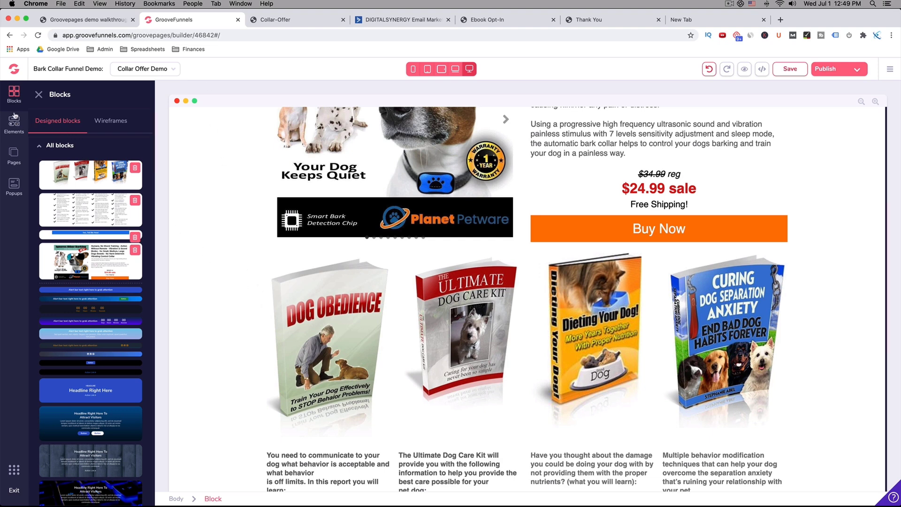
click(106, 122)
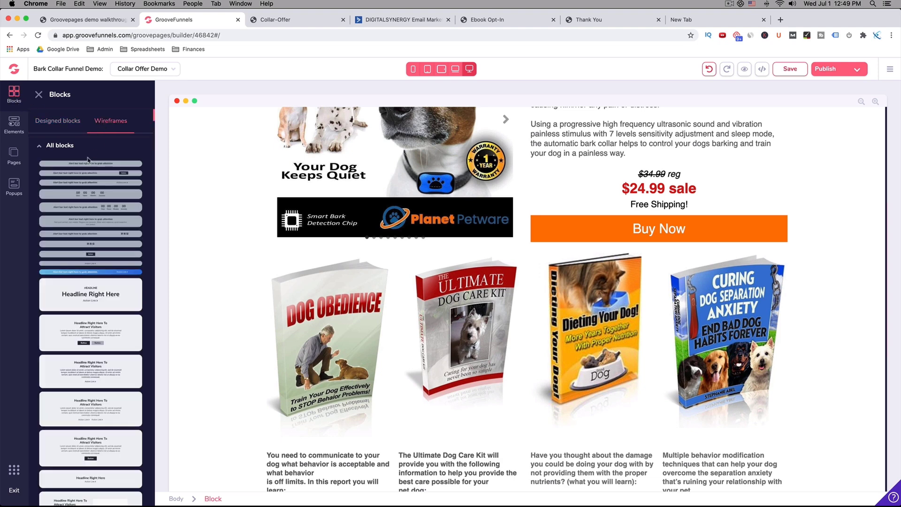
click(66, 147)
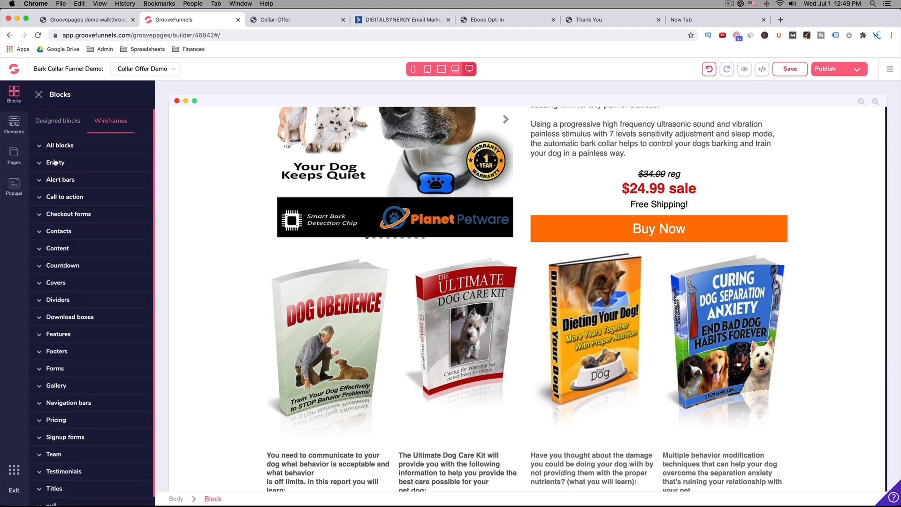
click(55, 162)
drag(90, 199, 514, 340)
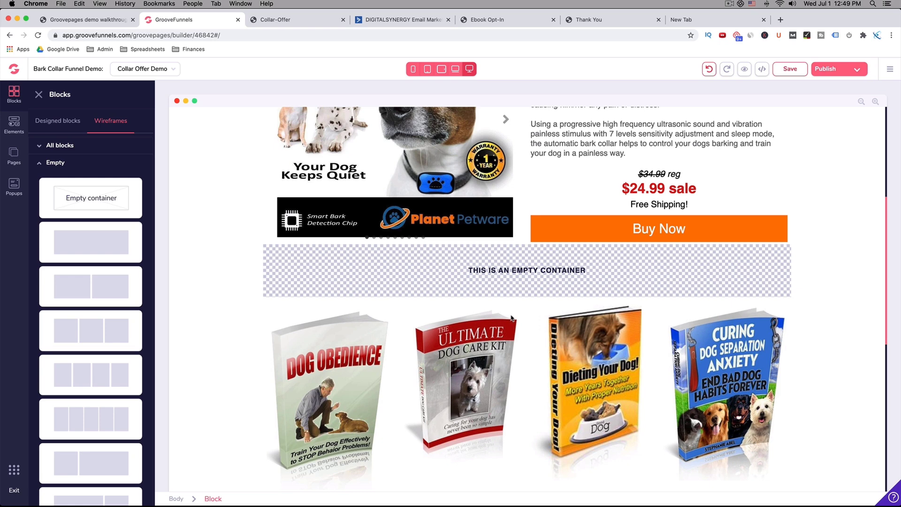
- Place a 1 Column layout in the empty container and add an Icon List Item inside it
click(14, 124)
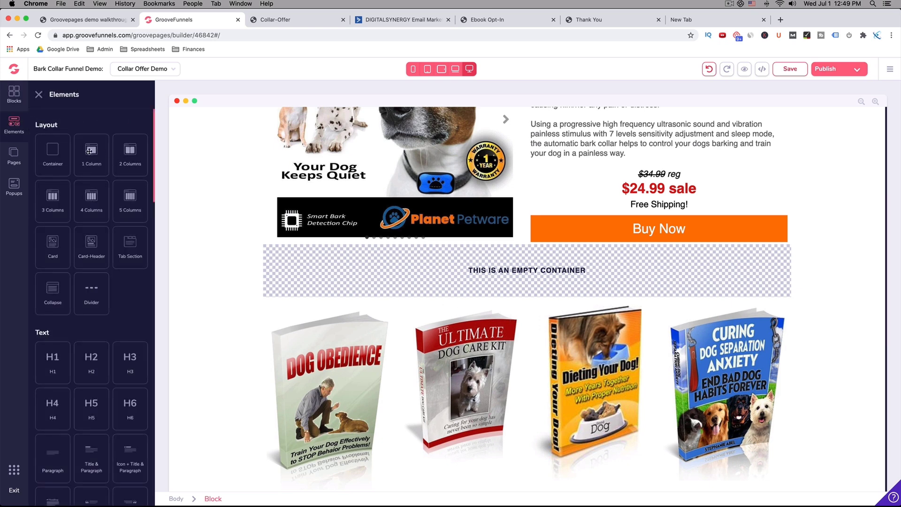
drag(90, 151, 531, 271)
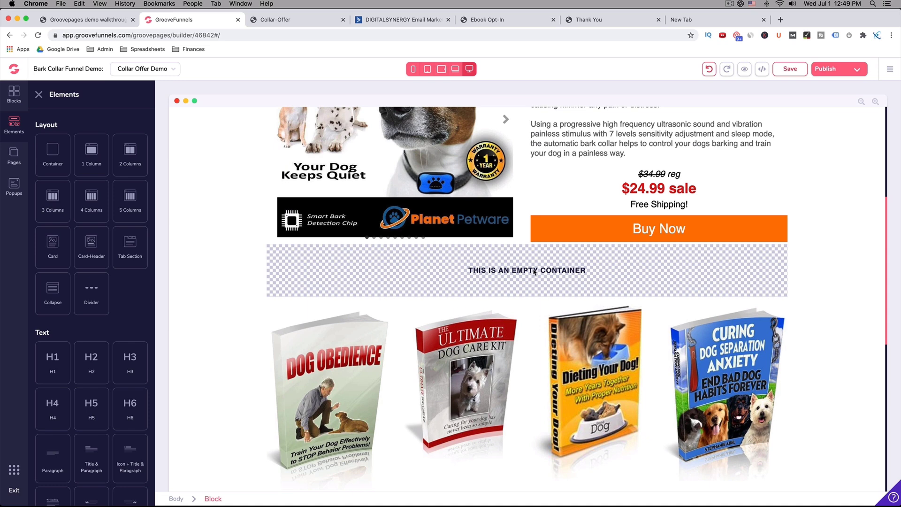
scroll(94, 260, down, 2)
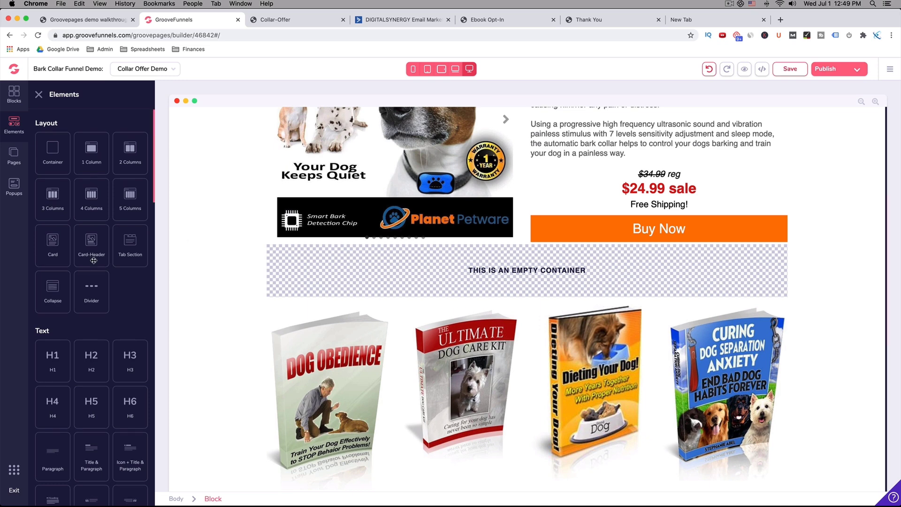
scroll(94, 260, down, 10)
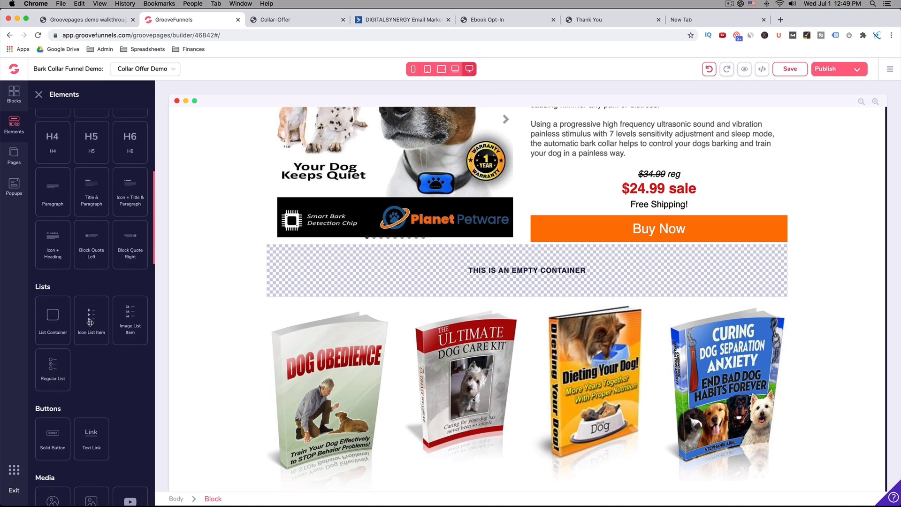
drag(91, 317, 539, 272)
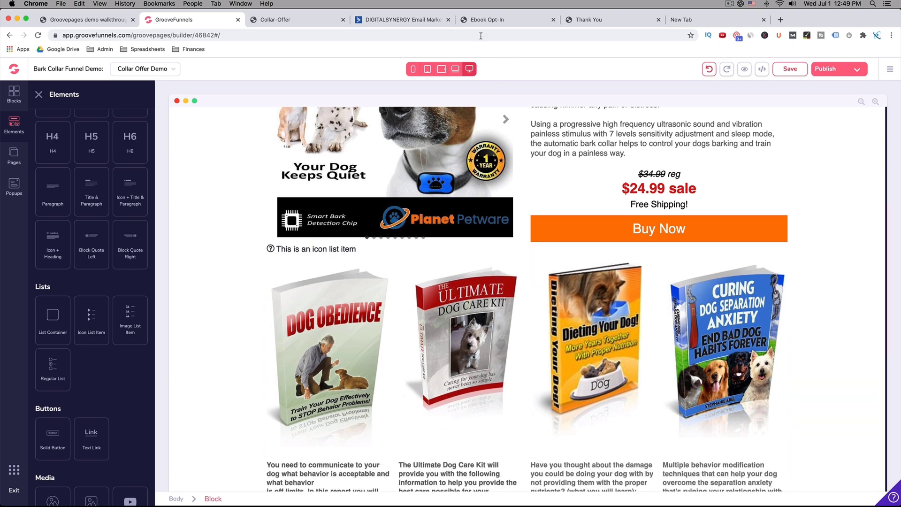
- Copy the full "PET SAFE APPROACH!" paragraph from the published Collar-Offer page
click(310, 19)
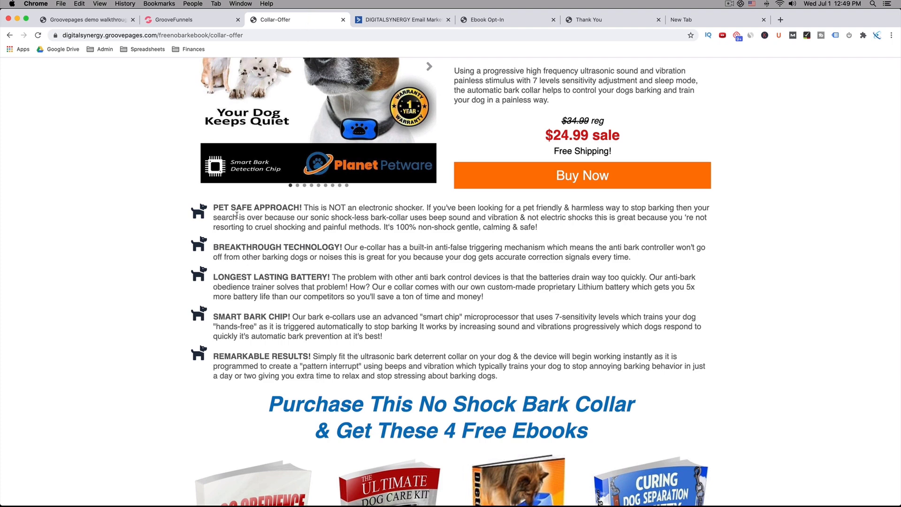
drag(213, 209, 558, 227)
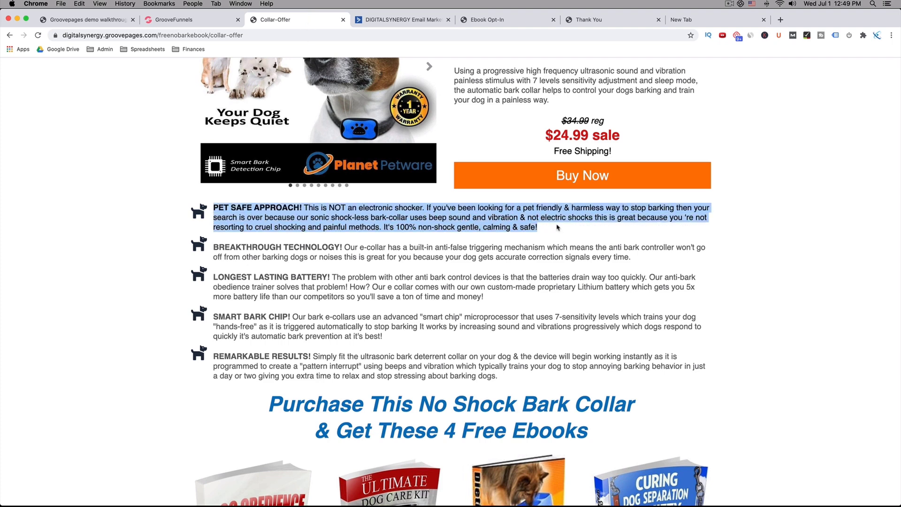
key(super+c)
- Replace the icon list item's placeholder text in the builder with the copied "PET SAFE APPROACH!" paragraph
click(189, 22)
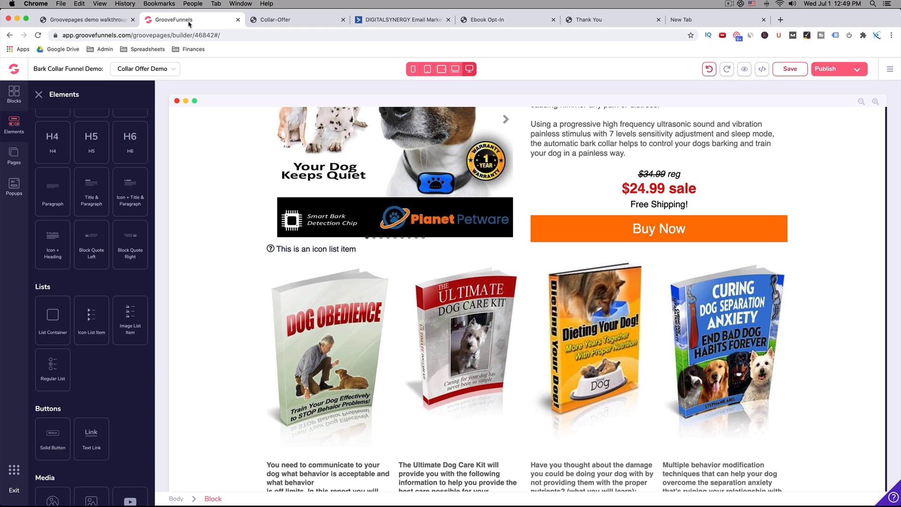
double_click(326, 248)
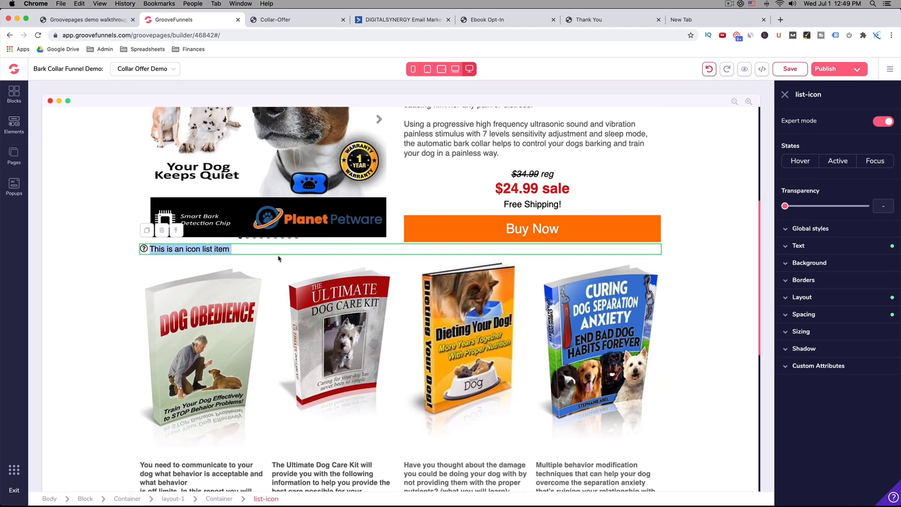
double_click(246, 251)
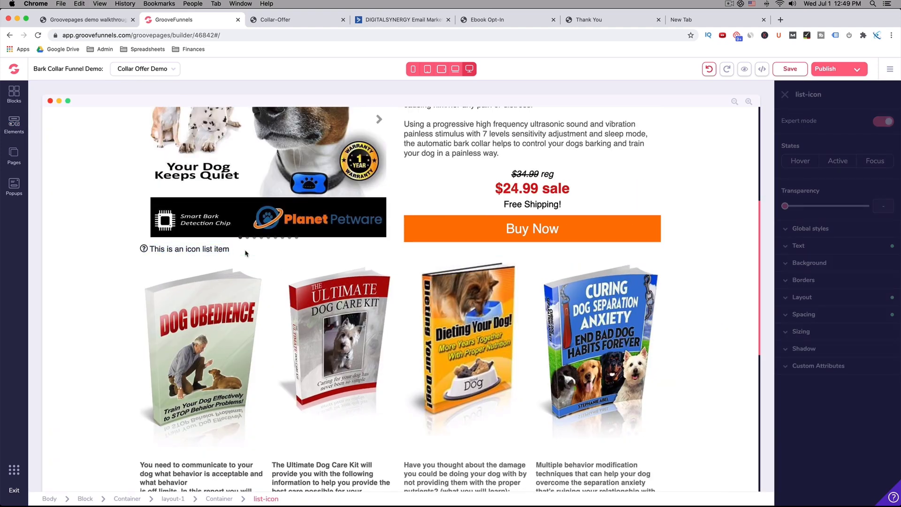
click(209, 249)
double_click(210, 249)
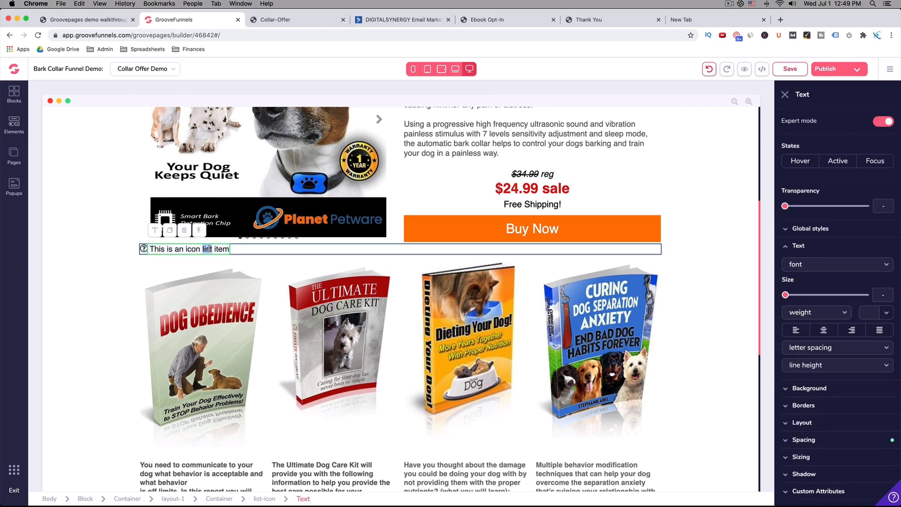
key(cmd+a)
key(cmd+v)
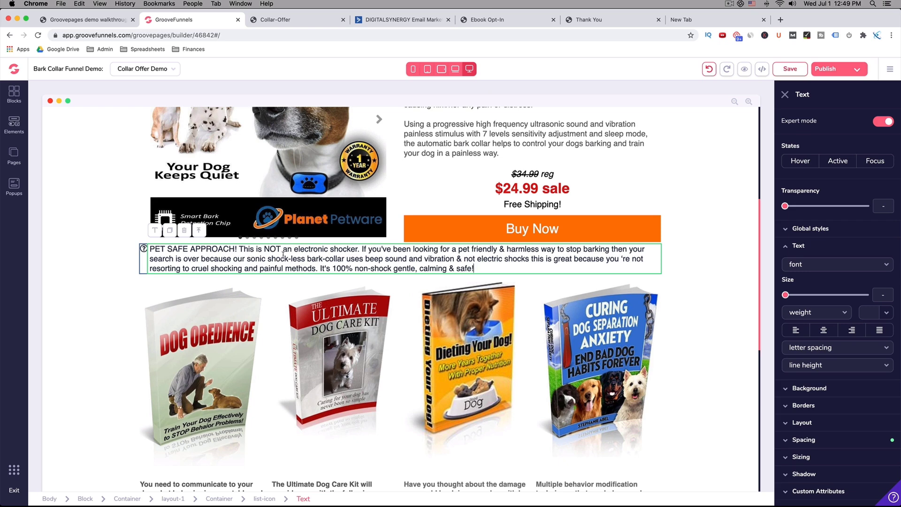
- Make the "PET SAFE APPROACH!" heading bold and colour the whole icon list paragraph dark gray
shift+click(153, 251)
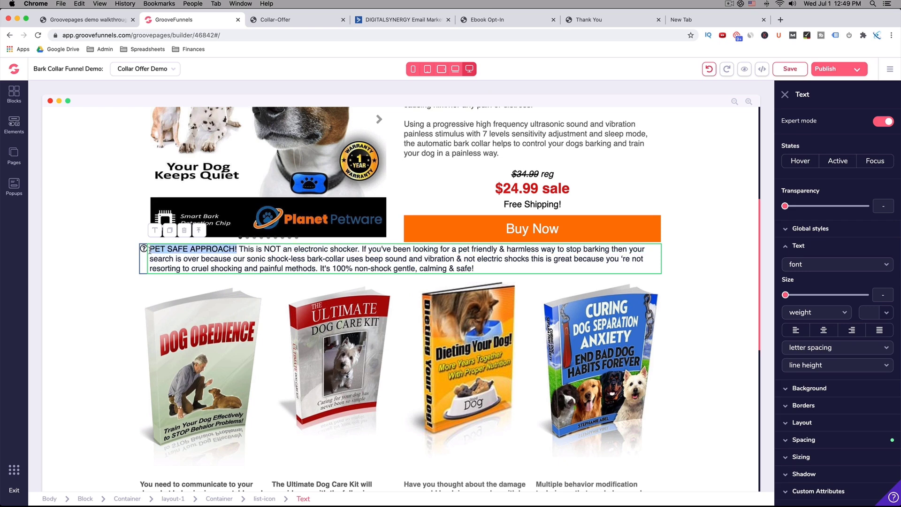
key(cmd+b)
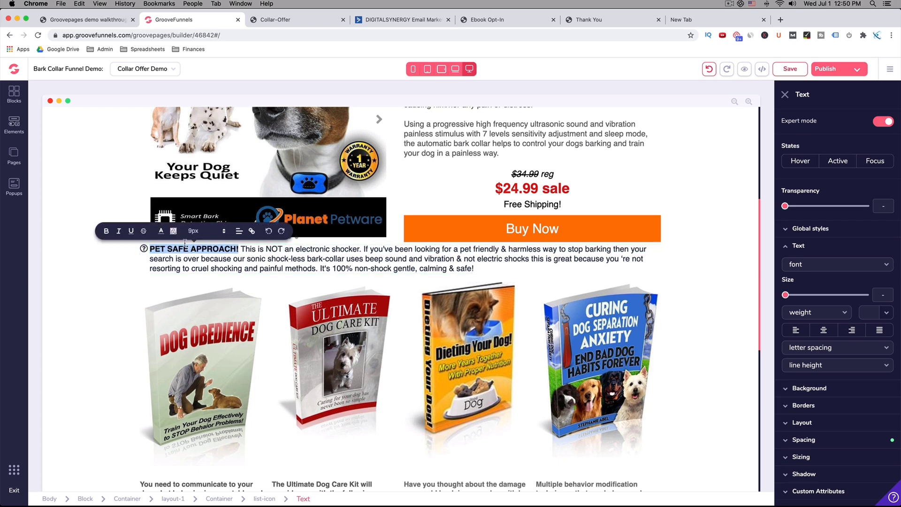
click(161, 232)
click(196, 247)
click(238, 260)
drag(483, 268, 172, 242)
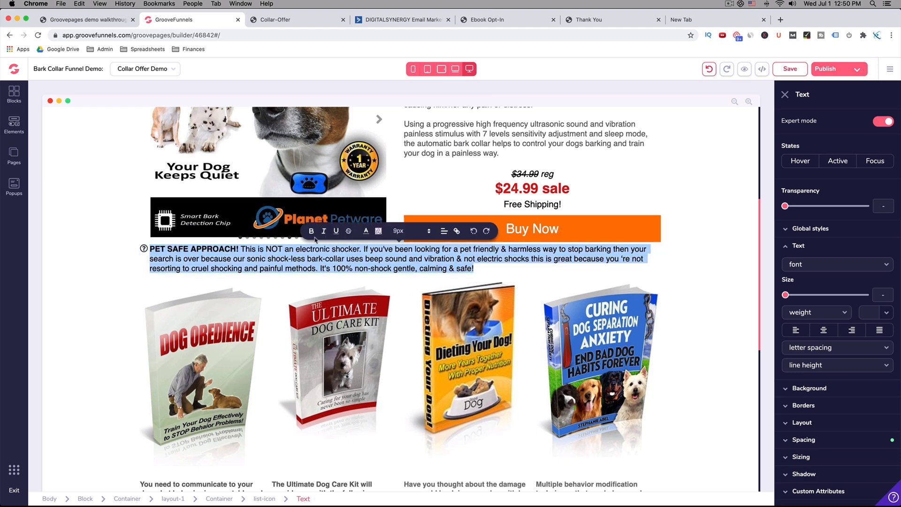
click(366, 231)
click(402, 242)
click(371, 270)
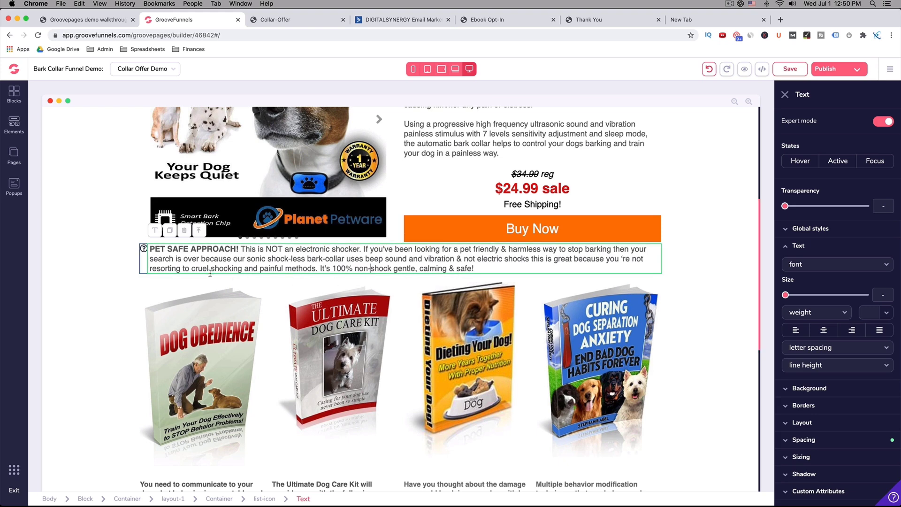
- Change the list item's question-circle icon to the dog icon (fas fa-dog), found by searching for "dog"
click(144, 251)
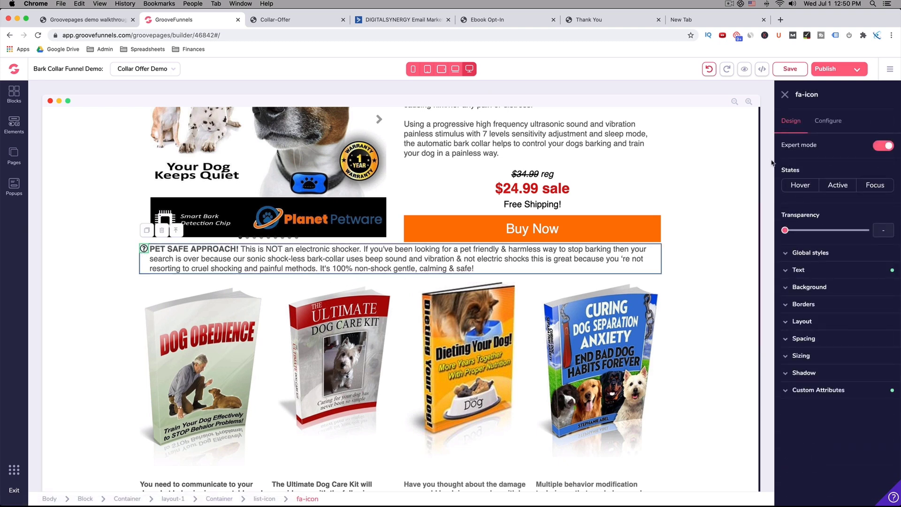
click(827, 123)
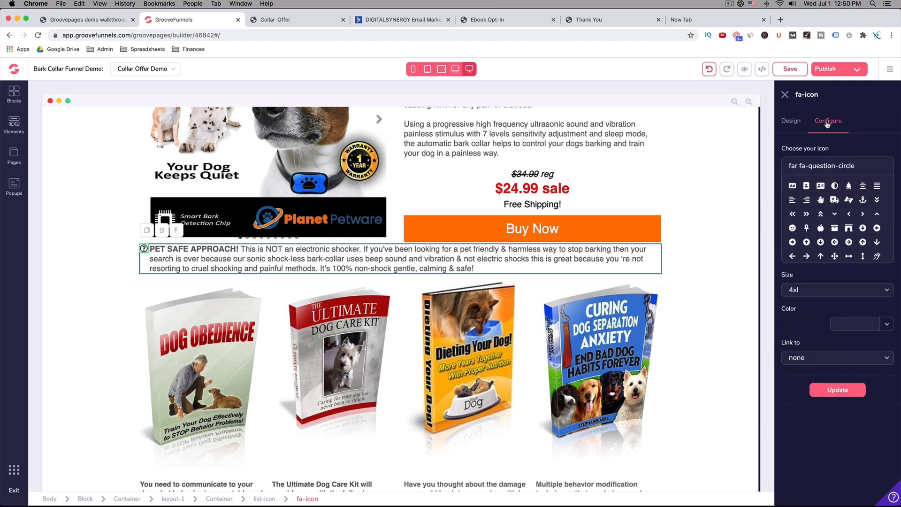
triple_click(830, 165)
text(dog)
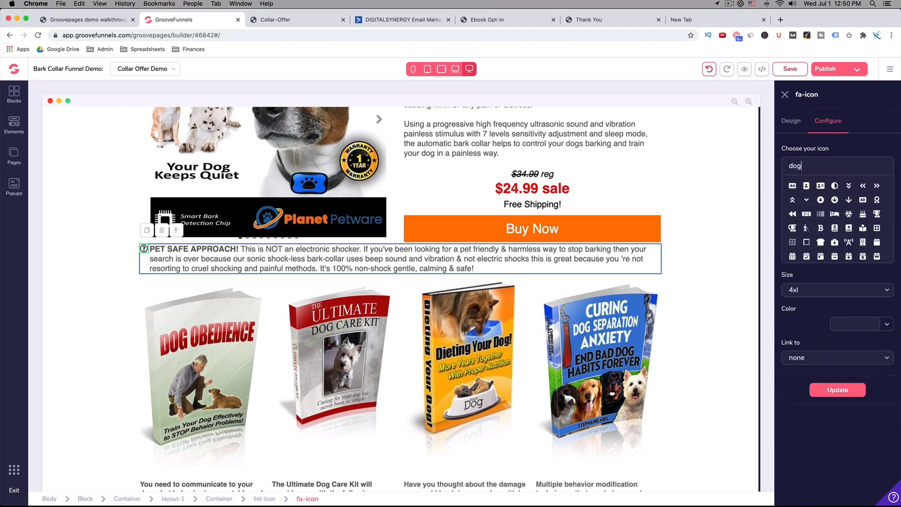
click(792, 186)
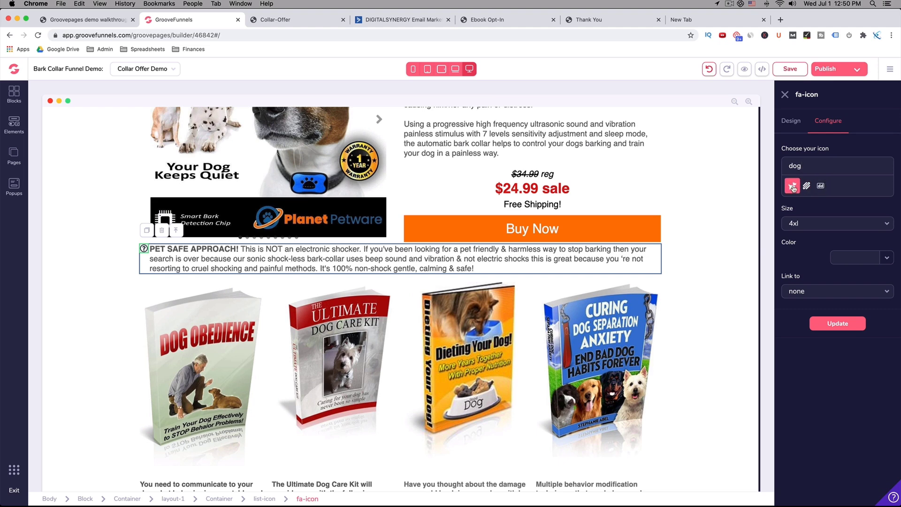
click(792, 186)
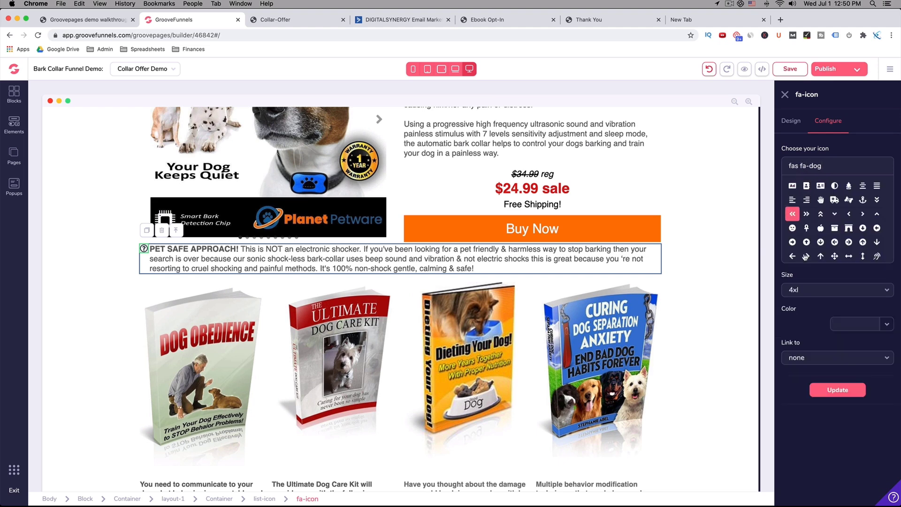
click(838, 390)
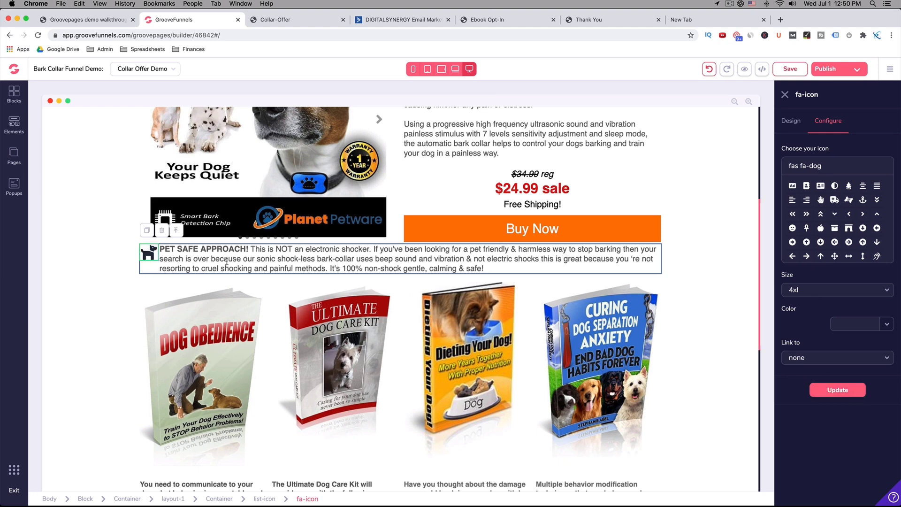
- Try to duplicate only the "PET SAFE APPROACH!" text element inside the icon list item, and undo the duplication
click(186, 257)
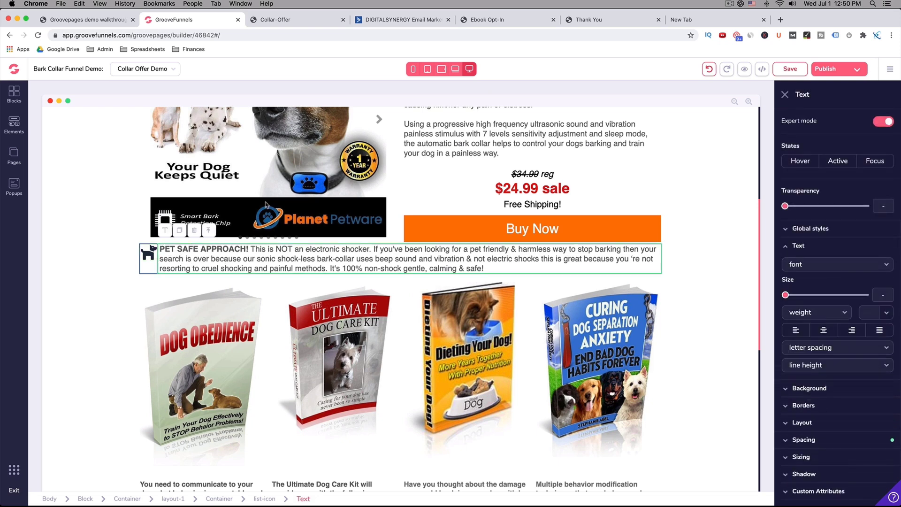
click(305, 20)
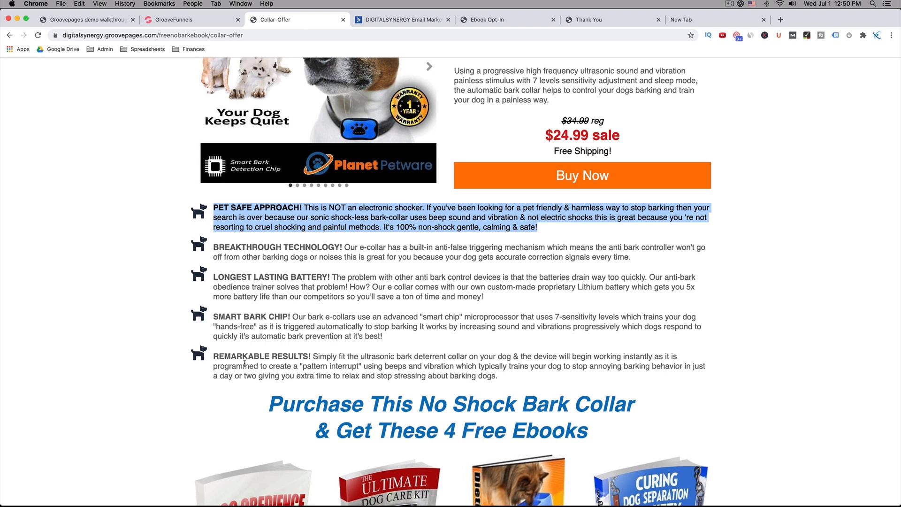
click(183, 22)
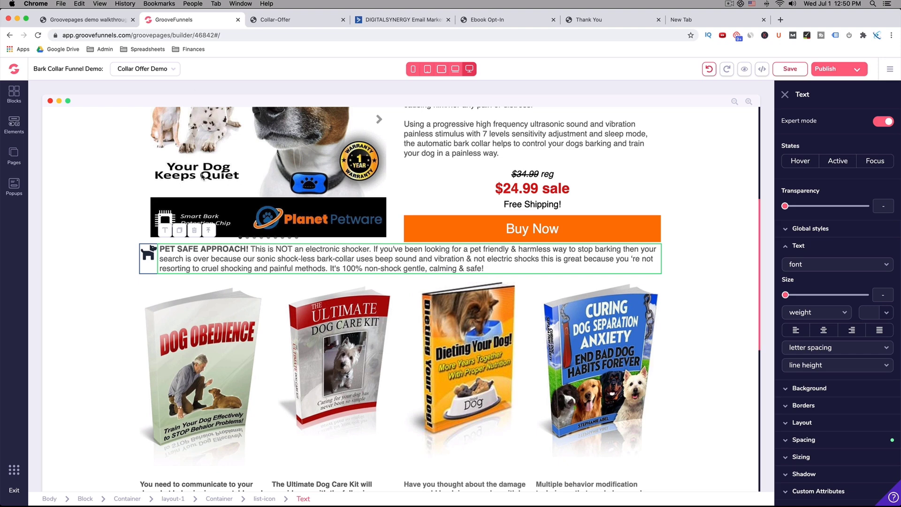
click(179, 231)
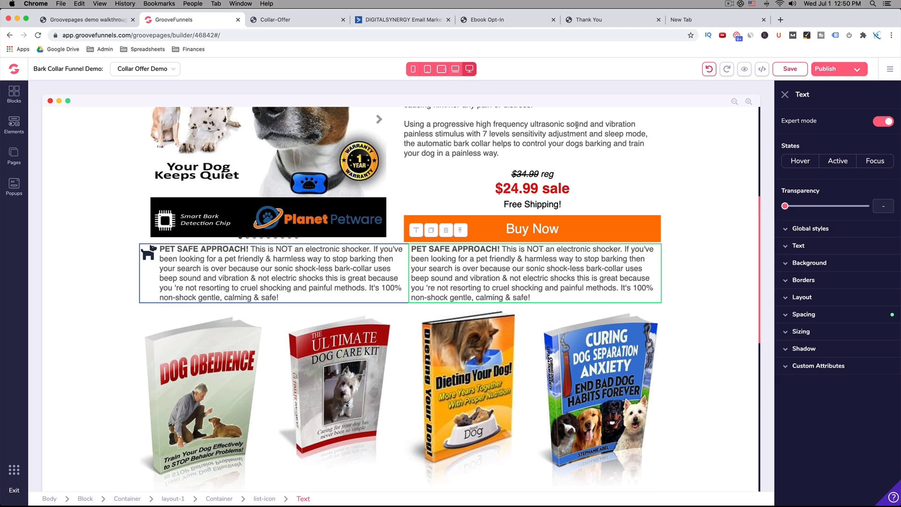
click(709, 70)
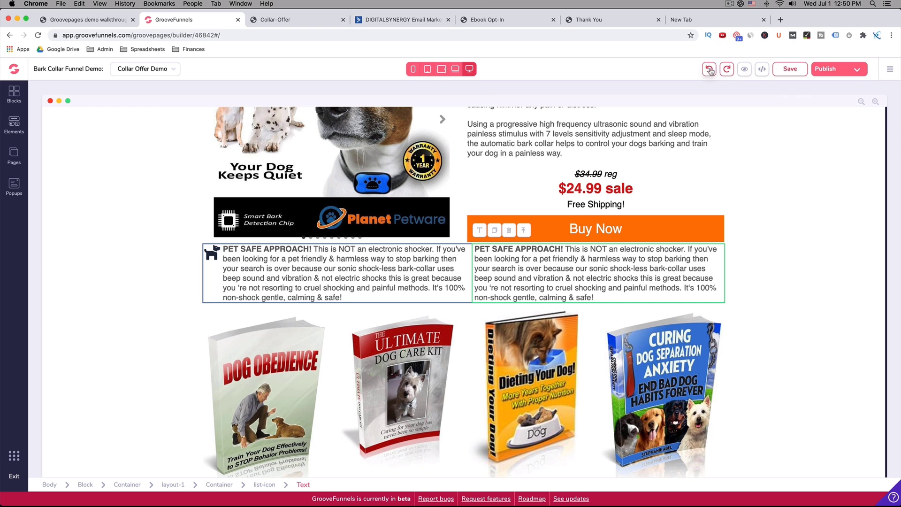
click(710, 70)
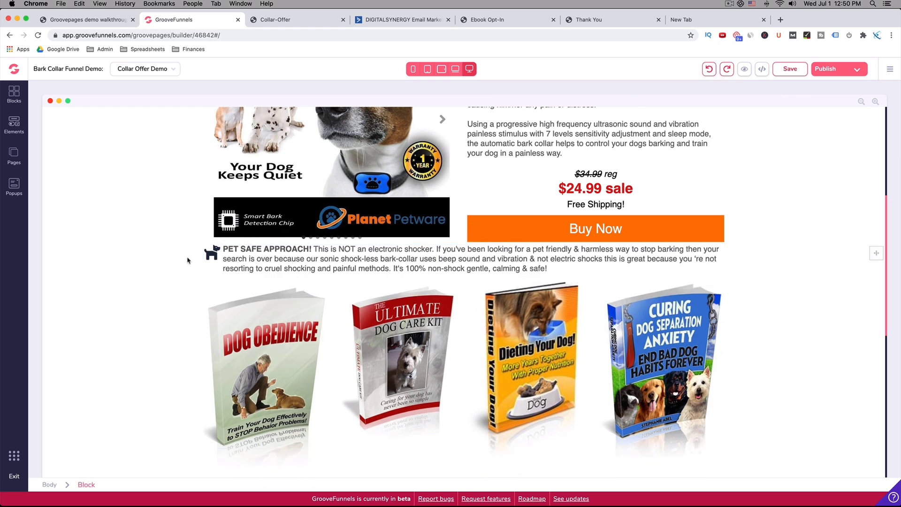
- Duplicate the whole block holding the dog icon list item until there are five stacked copies above the ebook covers
click(210, 256)
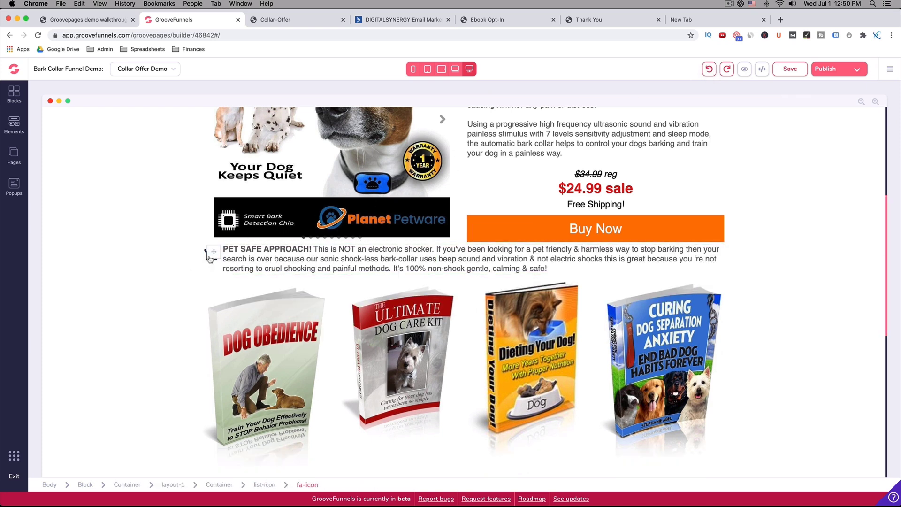
click(205, 257)
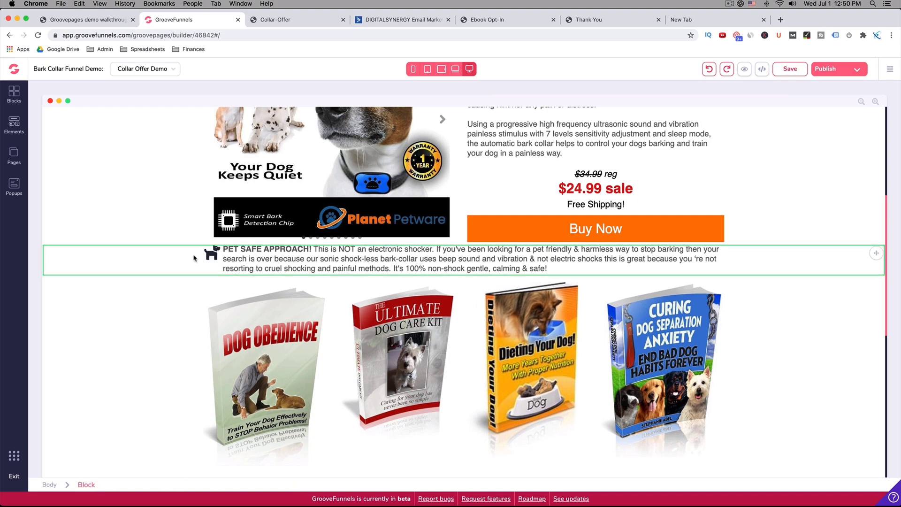
click(194, 258)
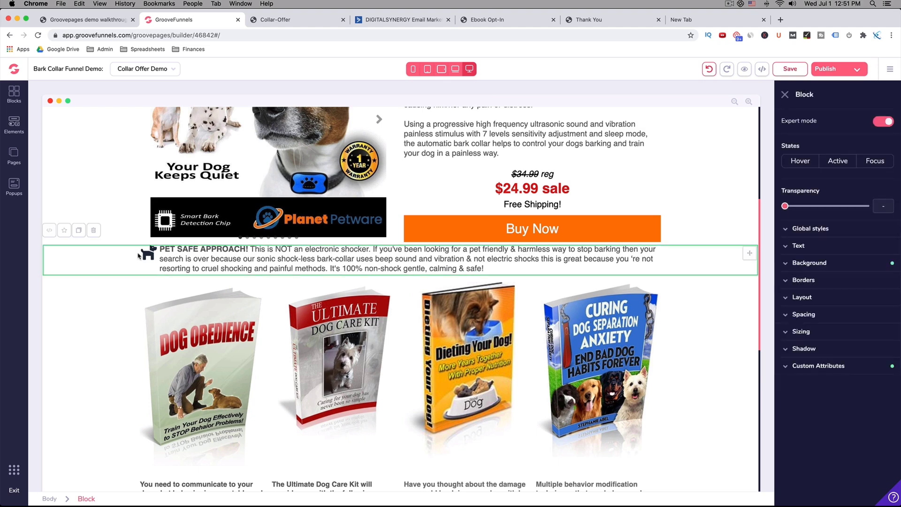
click(79, 230)
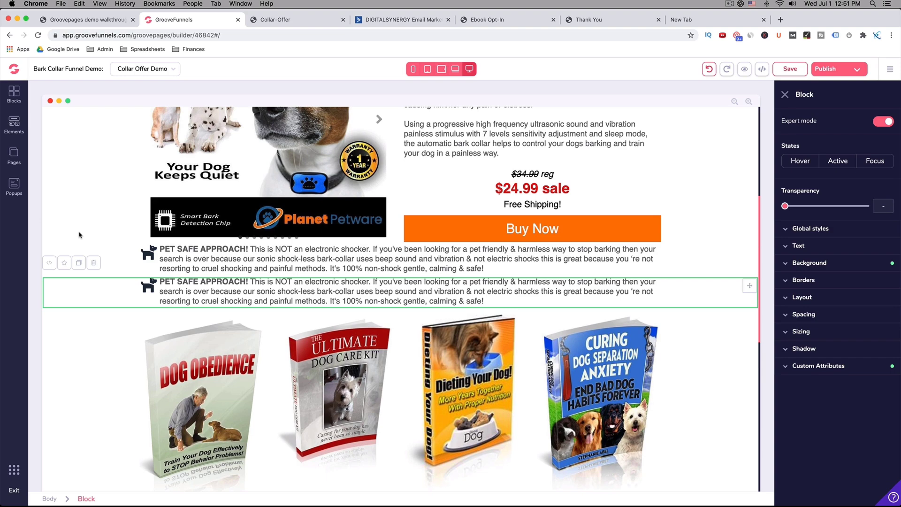
click(79, 264)
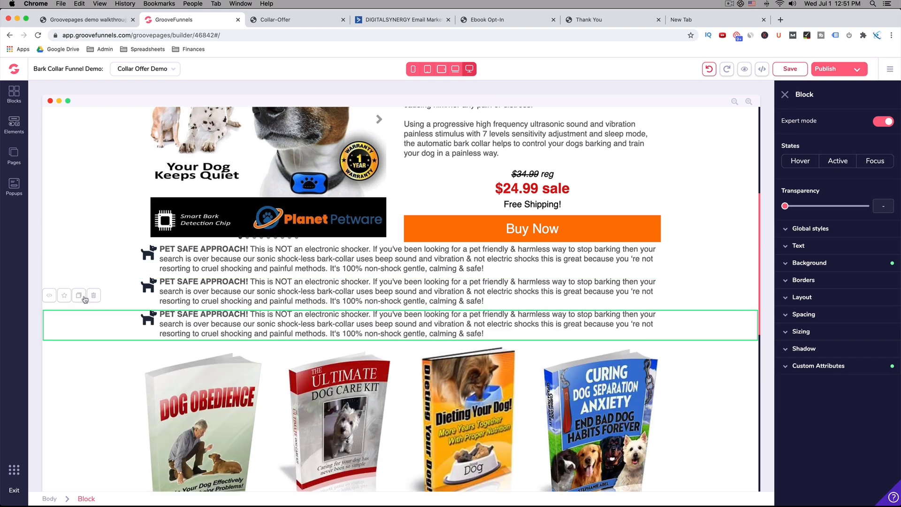
click(79, 295)
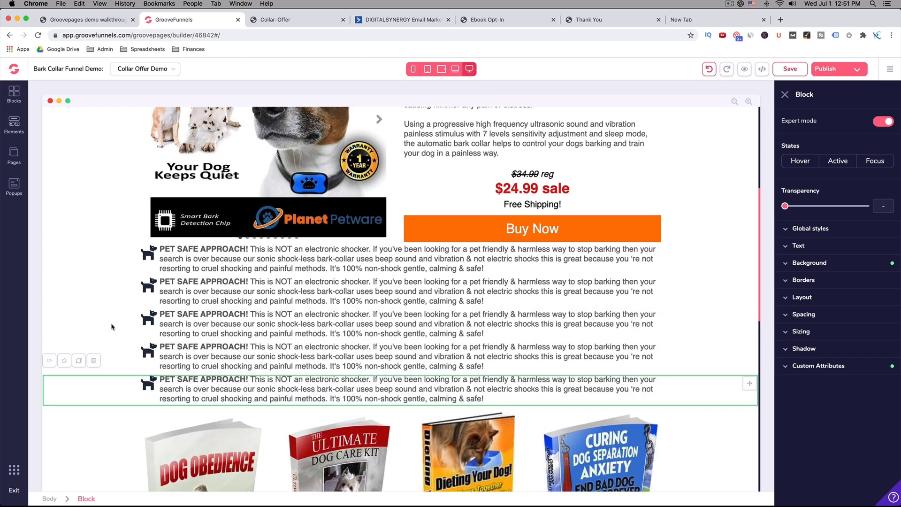
click(79, 329)
- Replace the second list item's text with the "BREAKTHROUGH TECHNOLOGY!" paragraph copied from the published Collar-Offer page
click(296, 19)
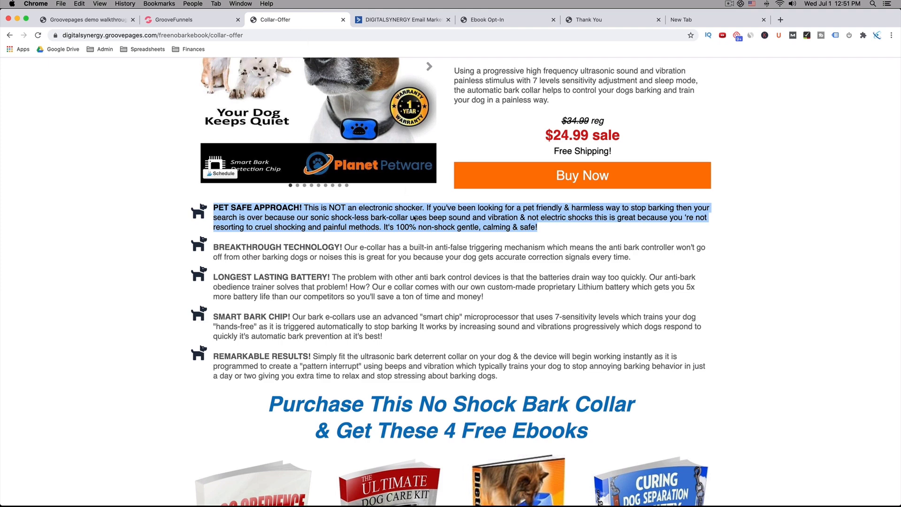
click(366, 259)
drag(629, 257, 211, 241)
key(super+c)
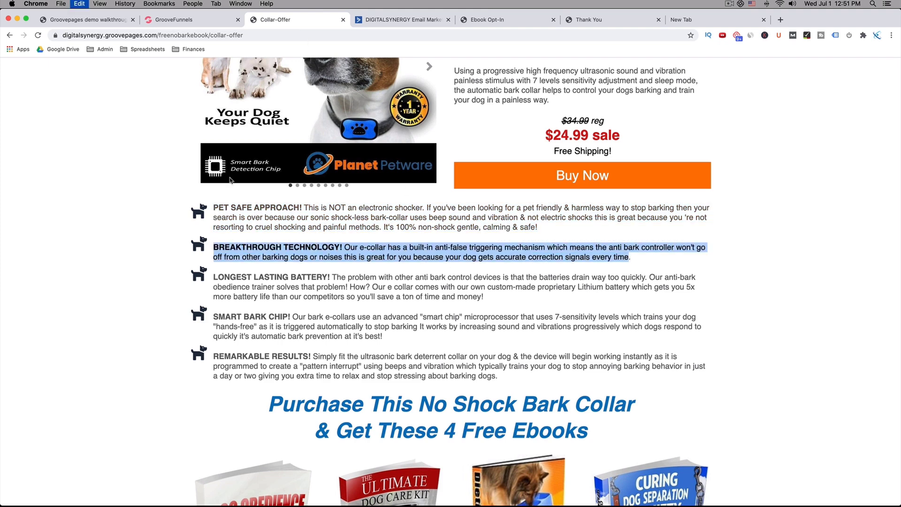
click(178, 19)
triple_click(218, 285)
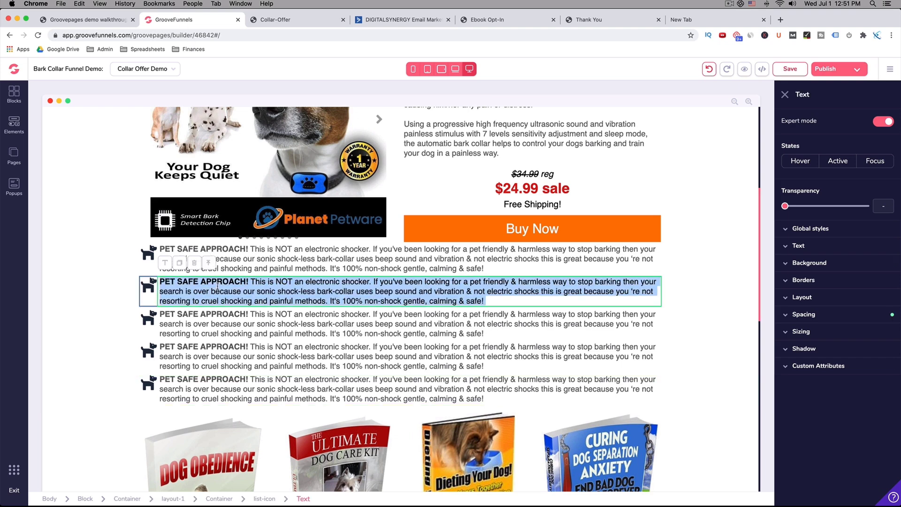
triple_click(218, 285)
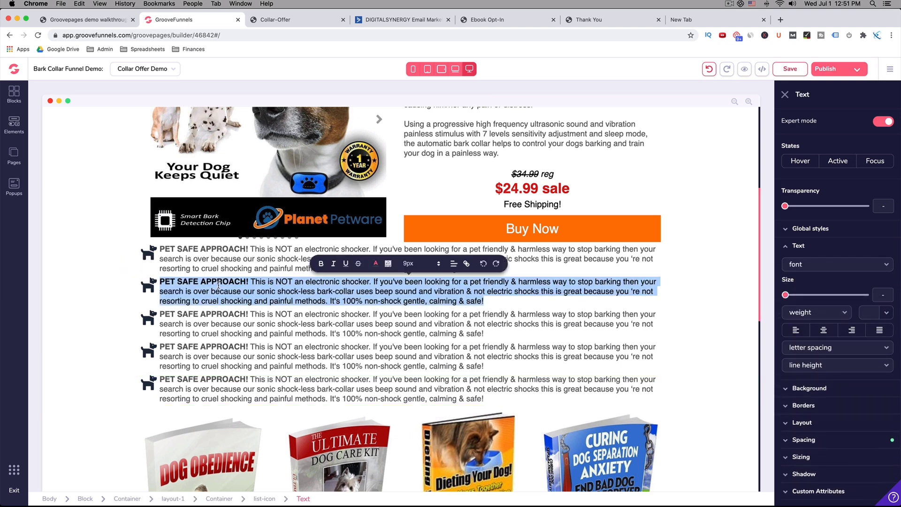
key(super+v)
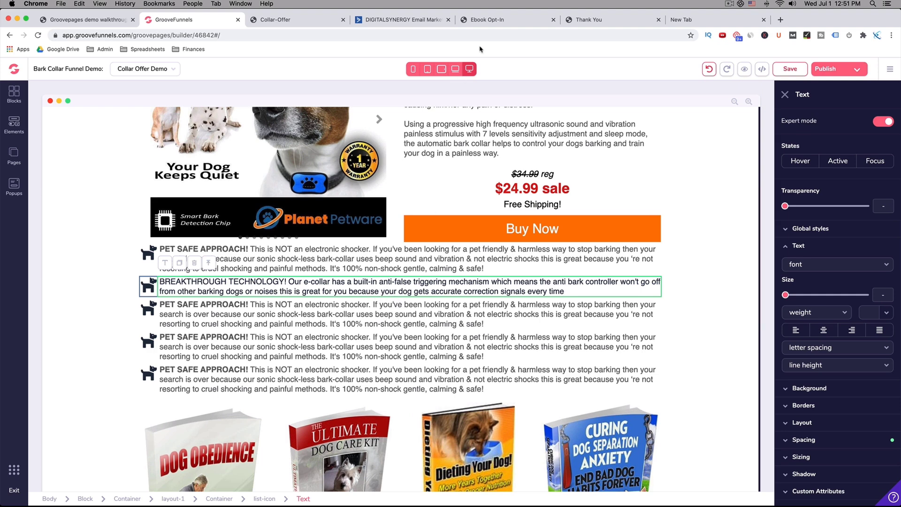
- Replace the third list item's text with the "LONGEST LASTING BATTERY!" paragraph copied from the published Collar-Offer page
click(496, 21)
click(287, 21)
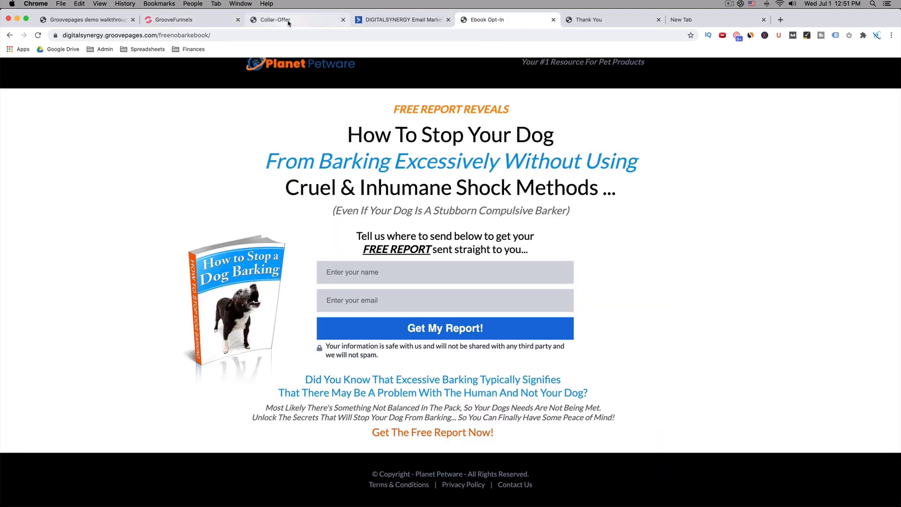
click(406, 301)
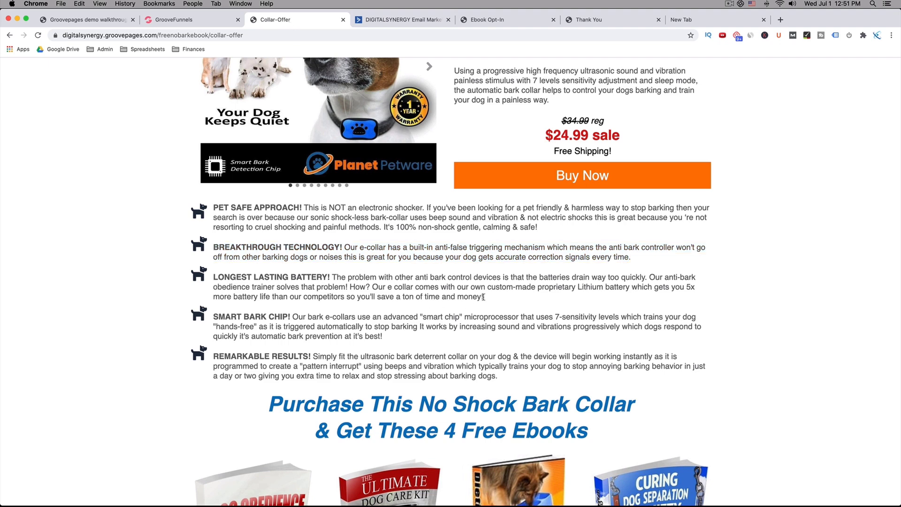
drag(483, 296, 216, 278)
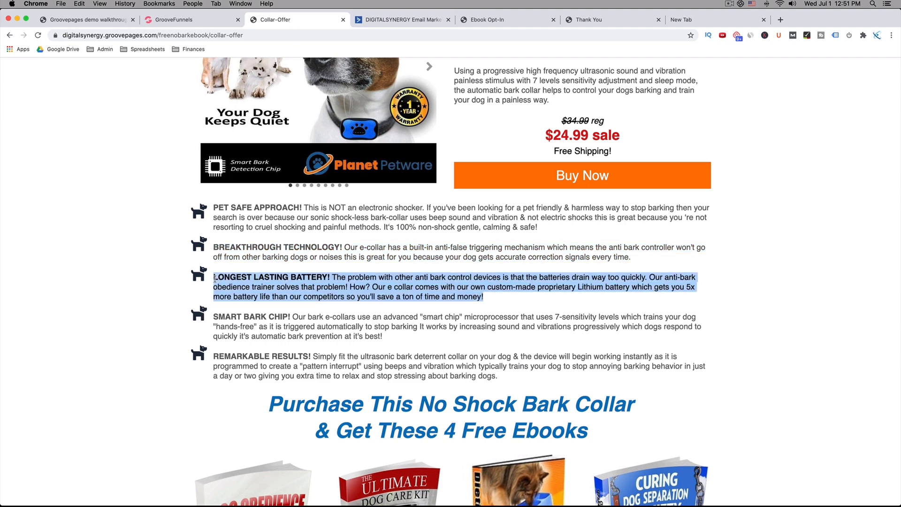
key(super+c)
click(187, 18)
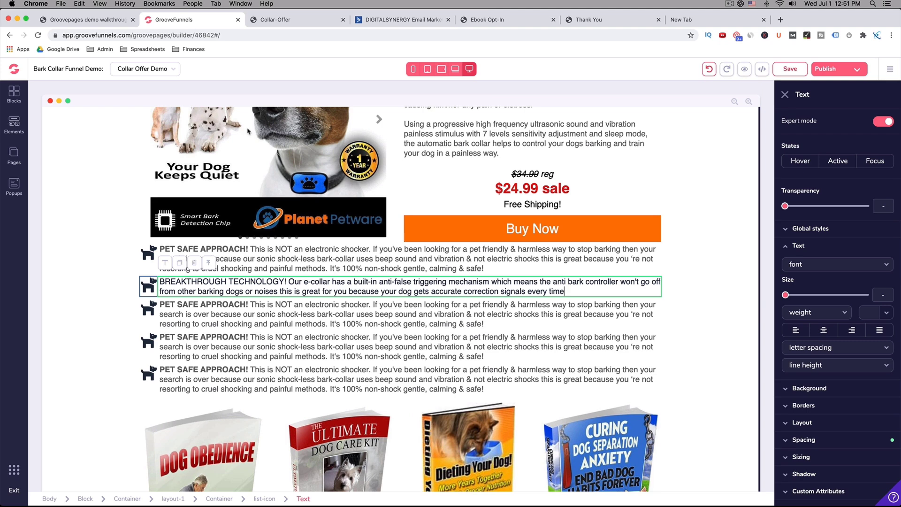
triple_click(263, 317)
triple_click(264, 316)
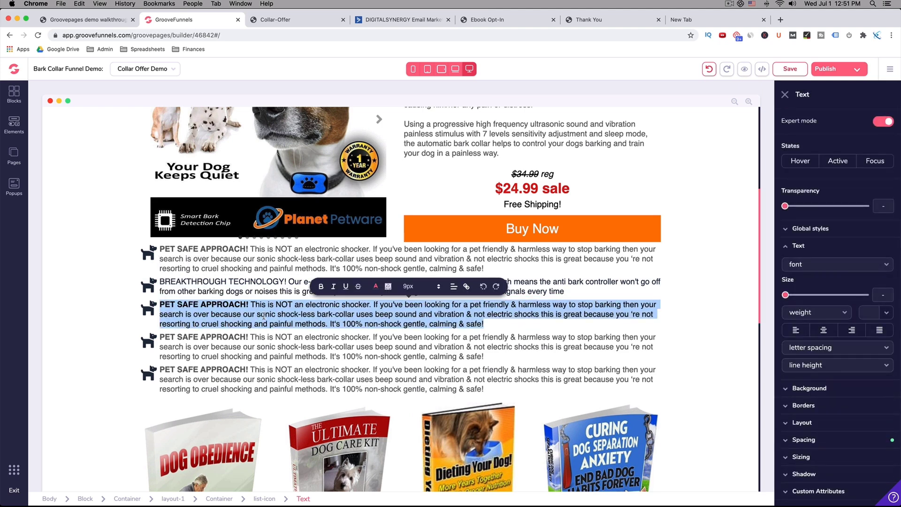
key(super+v)
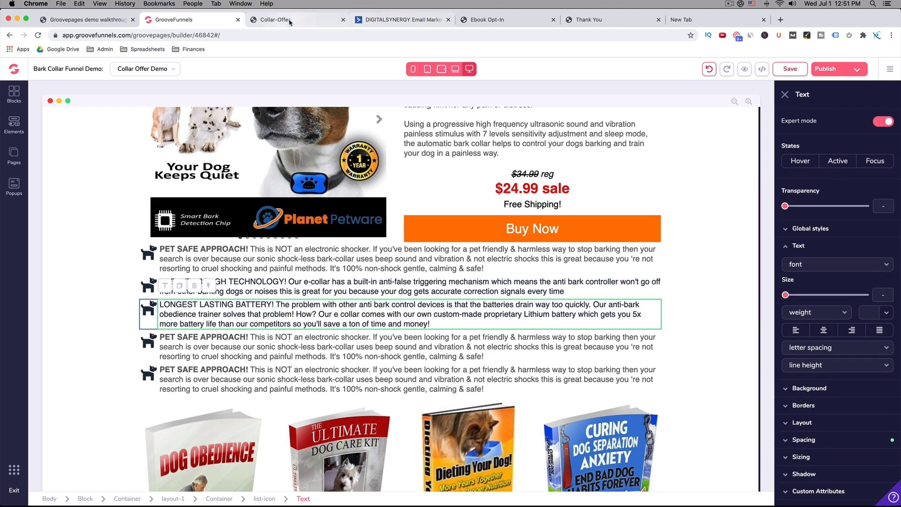
- Replace the fourth list item's text with the "SMART BARK CHIP!" paragraph copied from the published Collar-Offer page
click(318, 20)
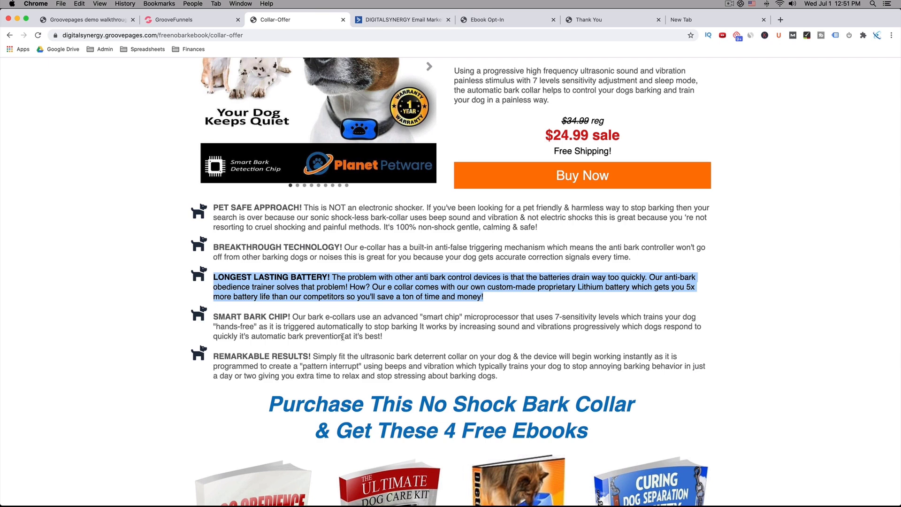
drag(383, 336, 214, 319)
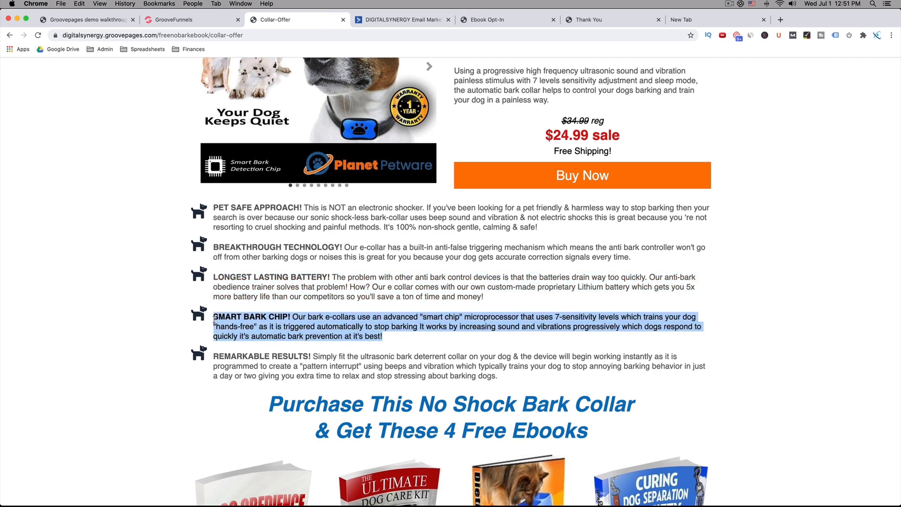
click(201, 19)
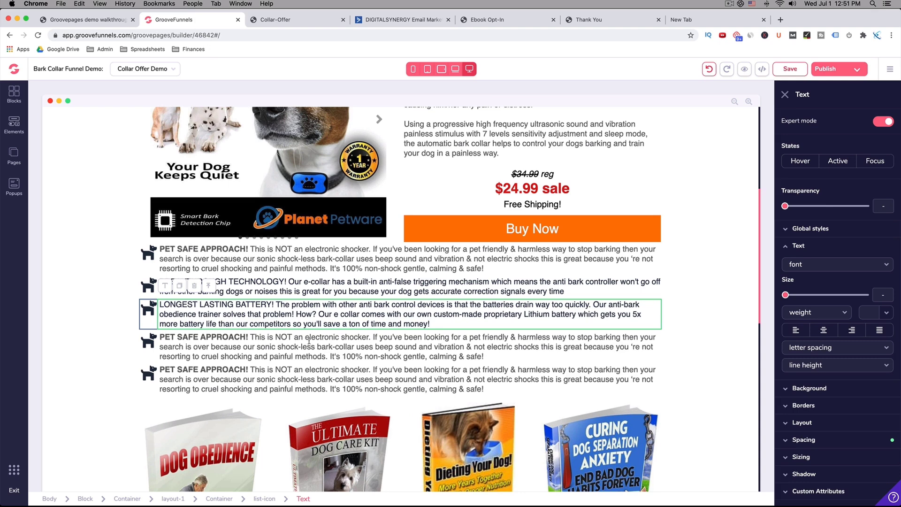
triple_click(304, 348)
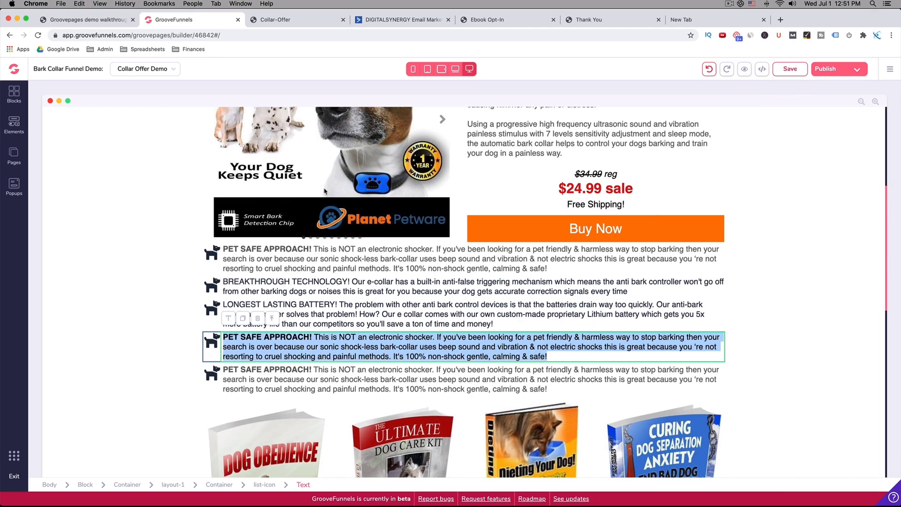
triple_click(372, 344)
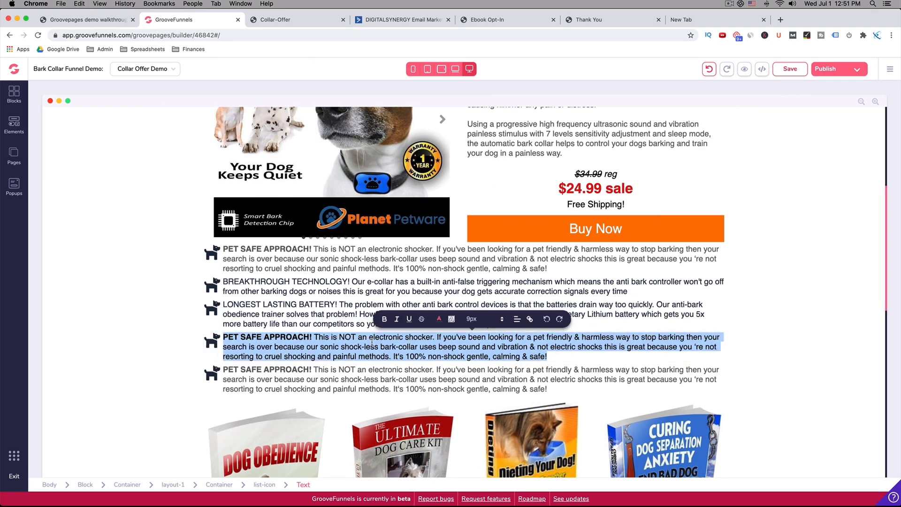
key(super+v)
- Replace the fifth list item's text with the "REMARKABLE RESULTS!" paragraph copied from the published Collar-Offer page, without a trailing empty line
click(303, 21)
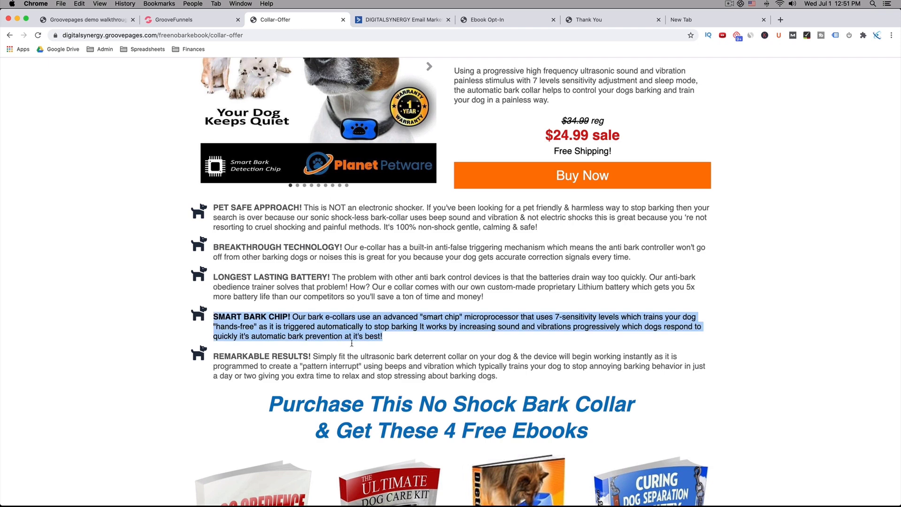
triple_click(357, 364)
key(super+c)
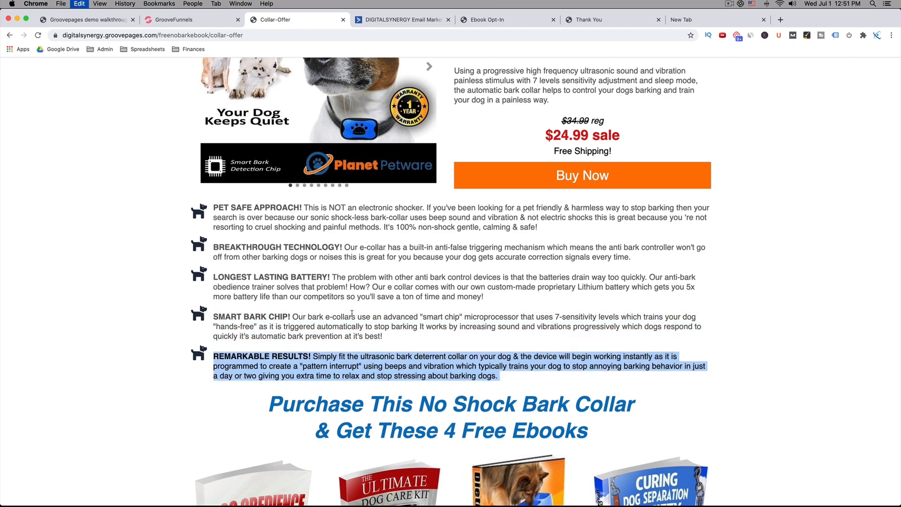
key(super+alt+Left)
triple_click(350, 373)
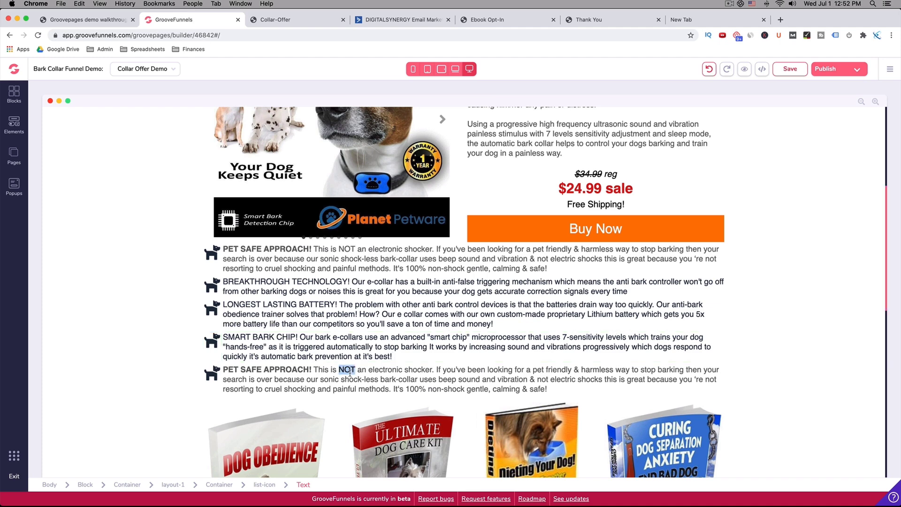
triple_click(350, 373)
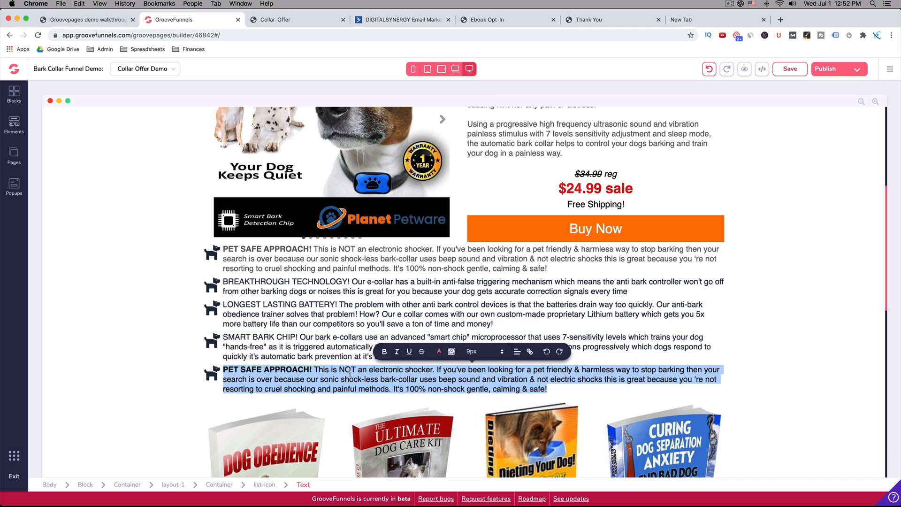
key(super+v)
key(BackSpace)
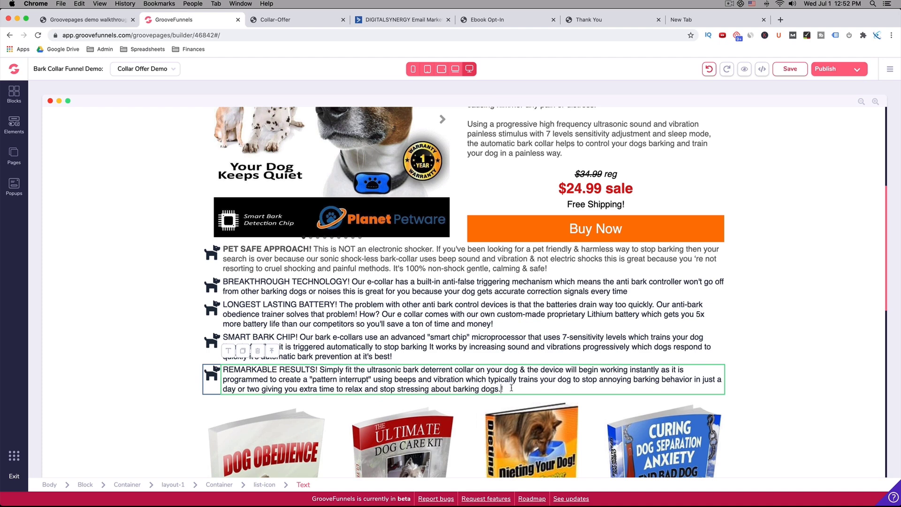
- Change the text color of the "REMARKABLE RESULTS!" and "SMART BARK CHIP!" paragraphs to dark gray
drag(510, 387, 224, 370)
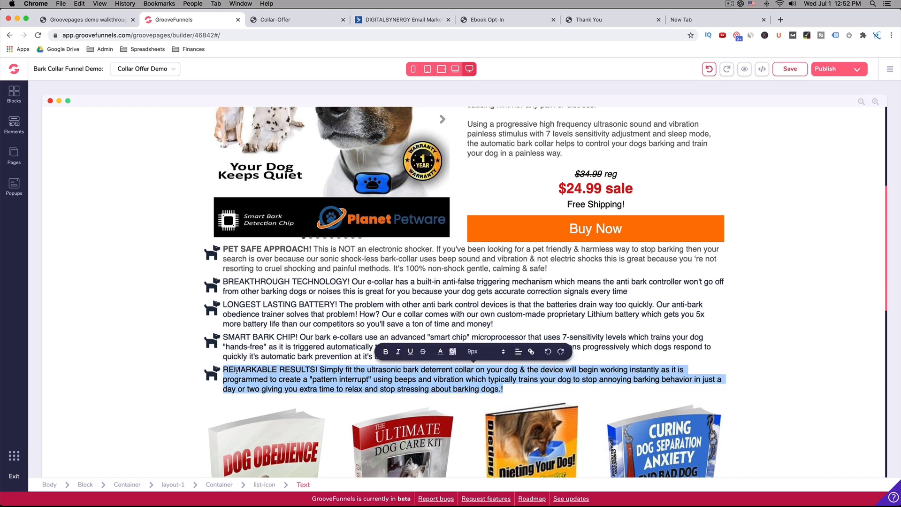
click(440, 352)
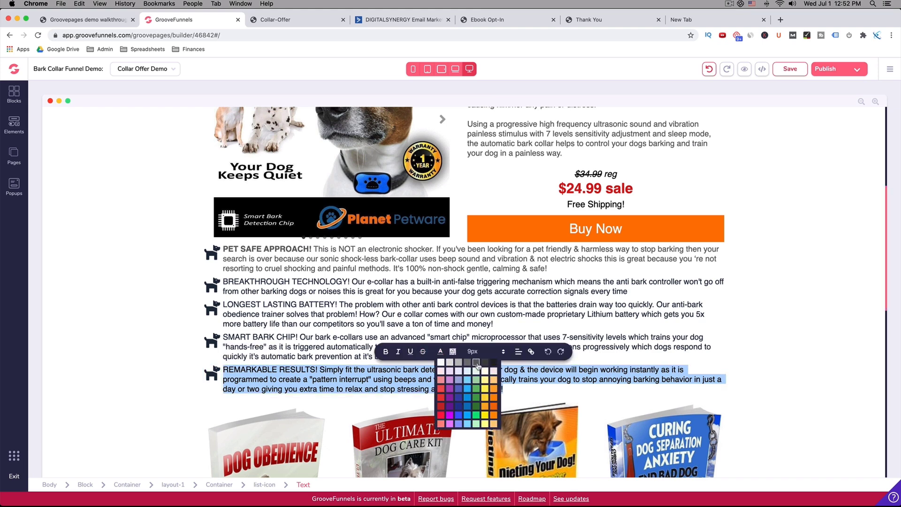
triple_click(321, 353)
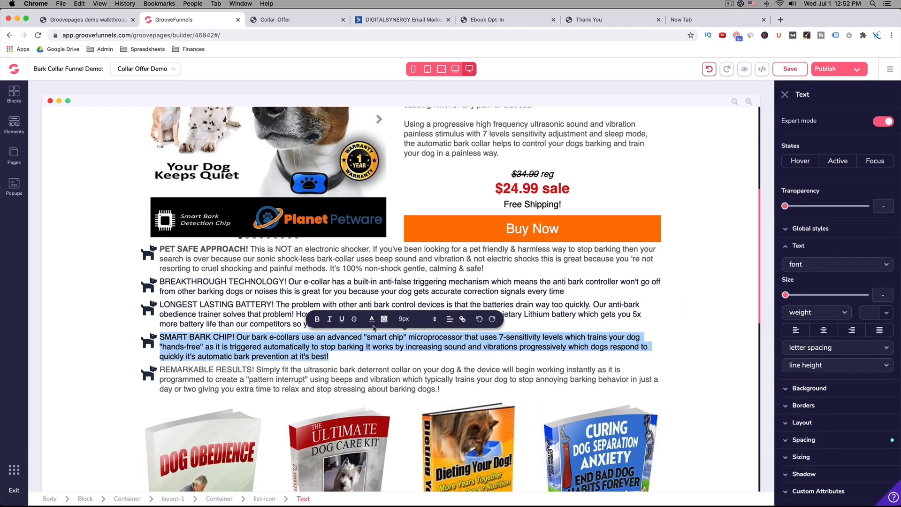
click(371, 318)
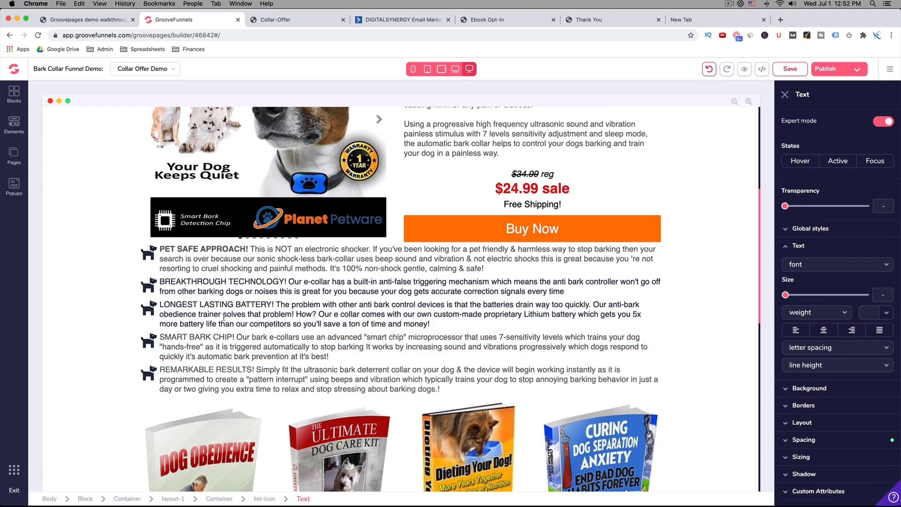
- Change the text color of the "LONGEST LASTING BATTERY!" and "BREAKTHROUGH TECHNOLOGY!" paragraphs to the same dark gray
triple_click(307, 315)
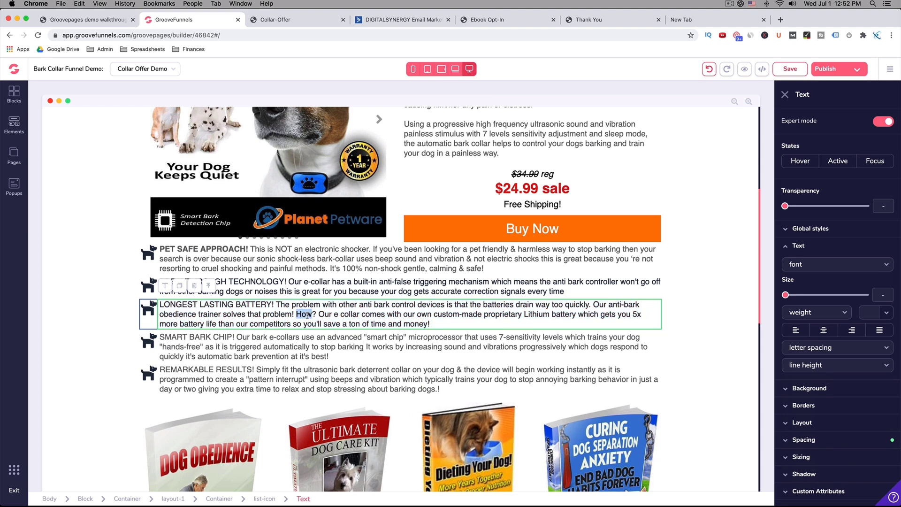
click(371, 291)
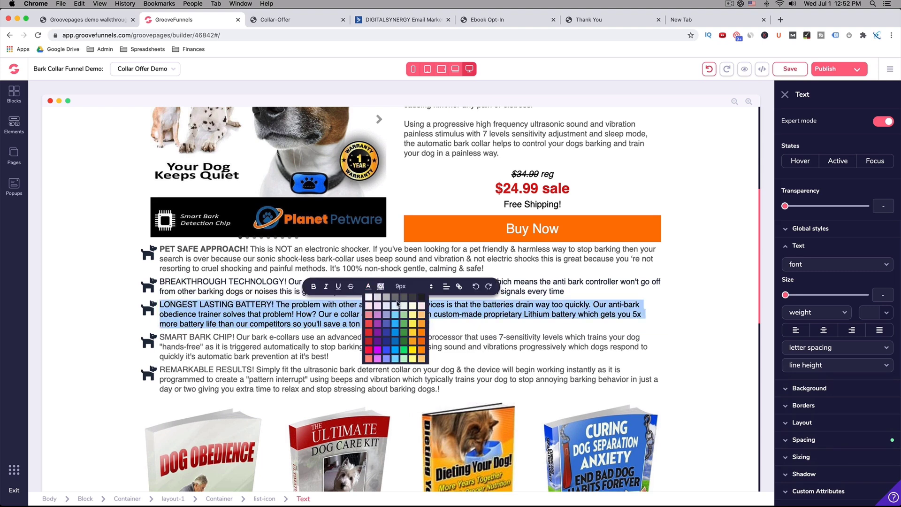
double_click(231, 281)
triple_click(231, 282)
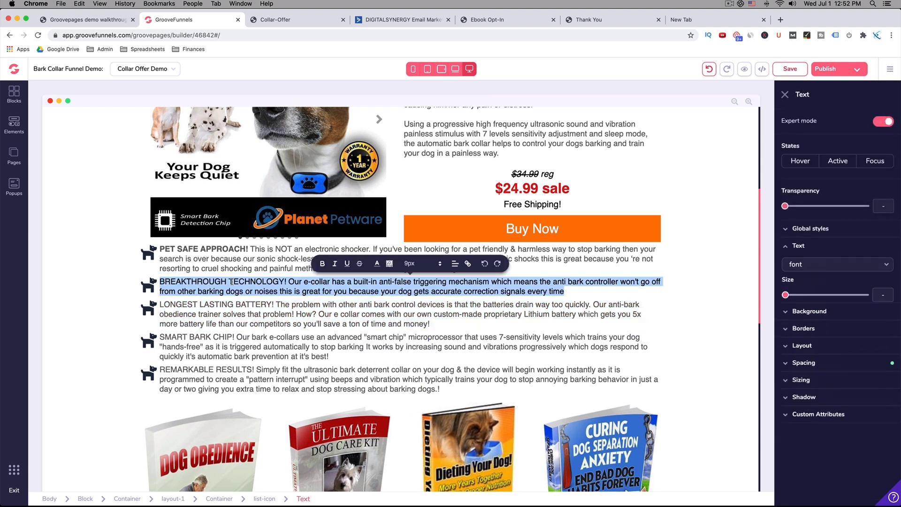
click(377, 264)
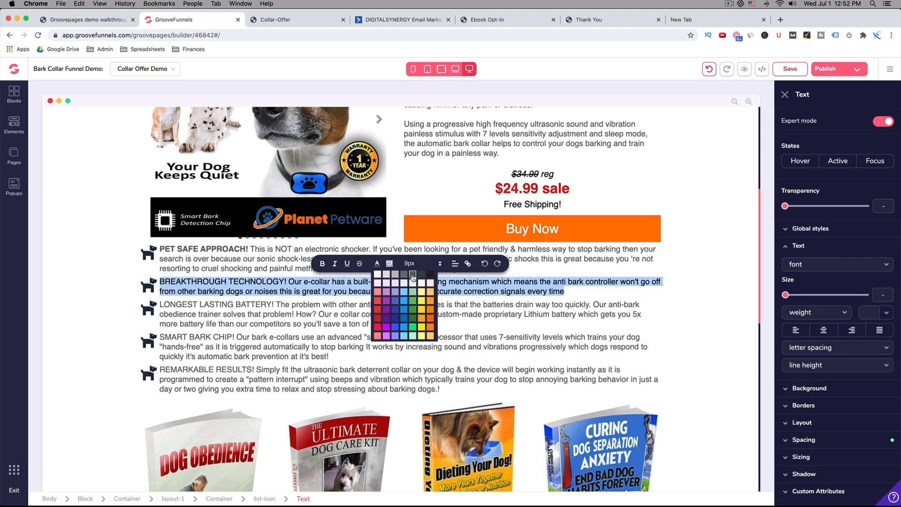
click(413, 275)
click(257, 266)
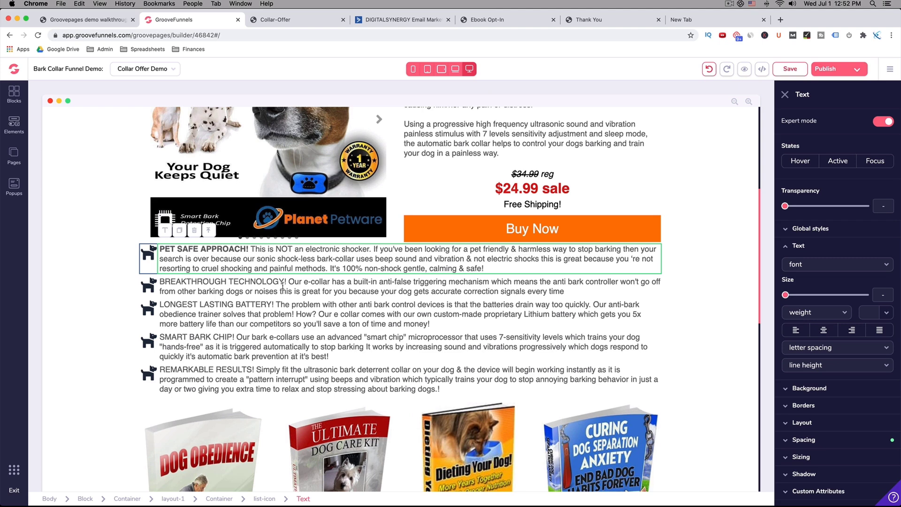
- Make the lead-in phrases "BREAKTHROUGH TECHNOLOGY!" and "LONGEST LASTING BATTERY!" bold in the second and third list items
drag(285, 280, 160, 282)
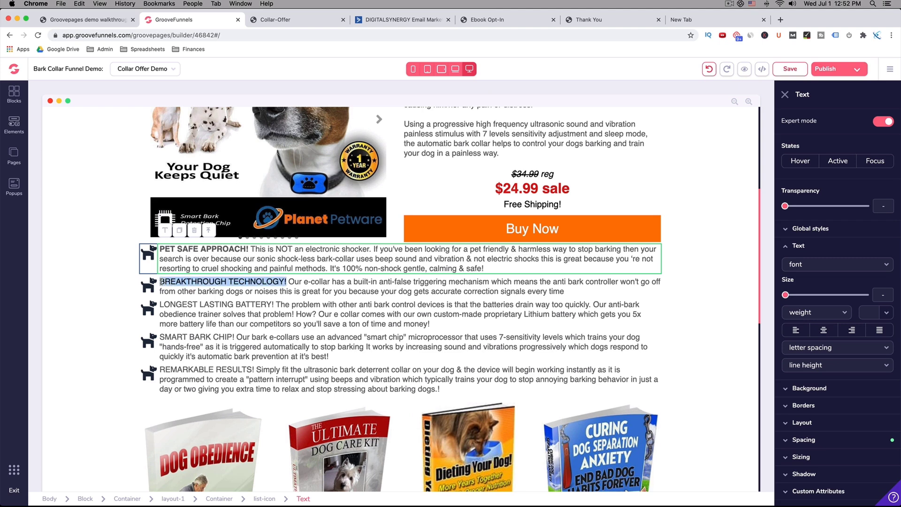
click(160, 281)
double_click(182, 281)
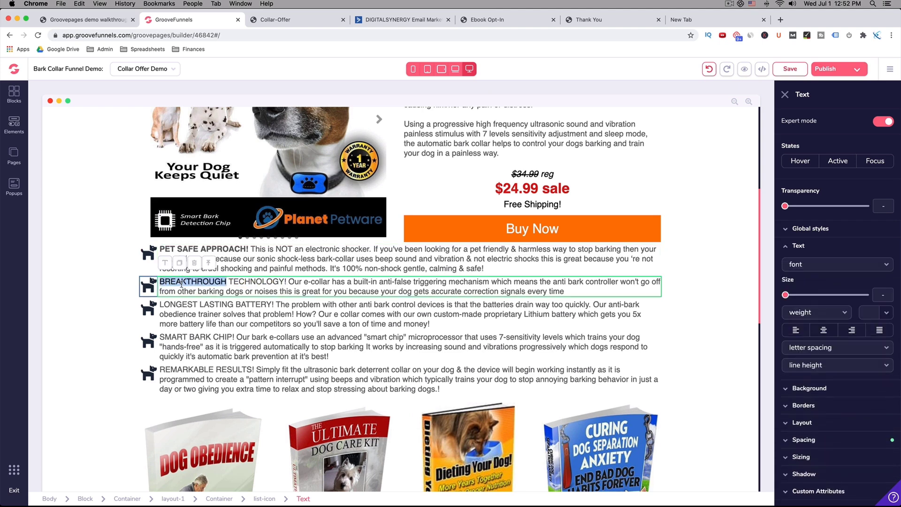
drag(285, 281, 159, 281)
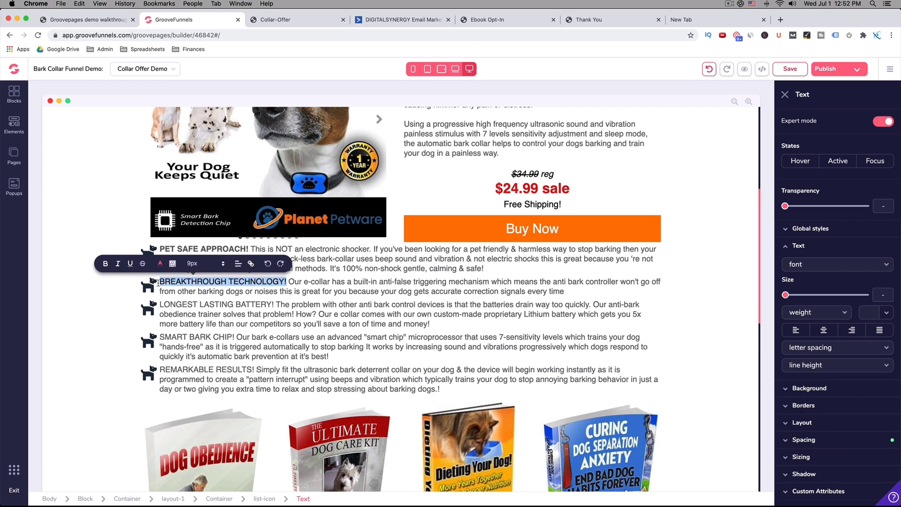
click(137, 263)
click(212, 302)
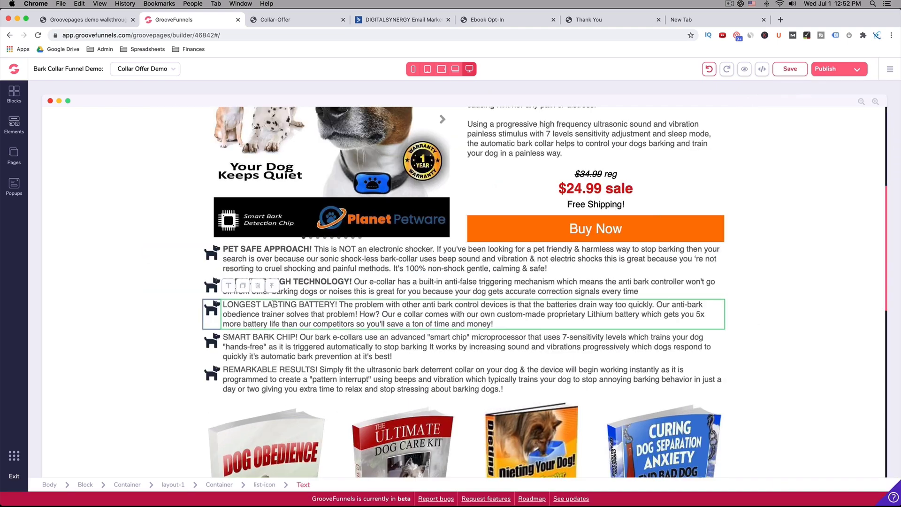
drag(336, 304, 222, 305)
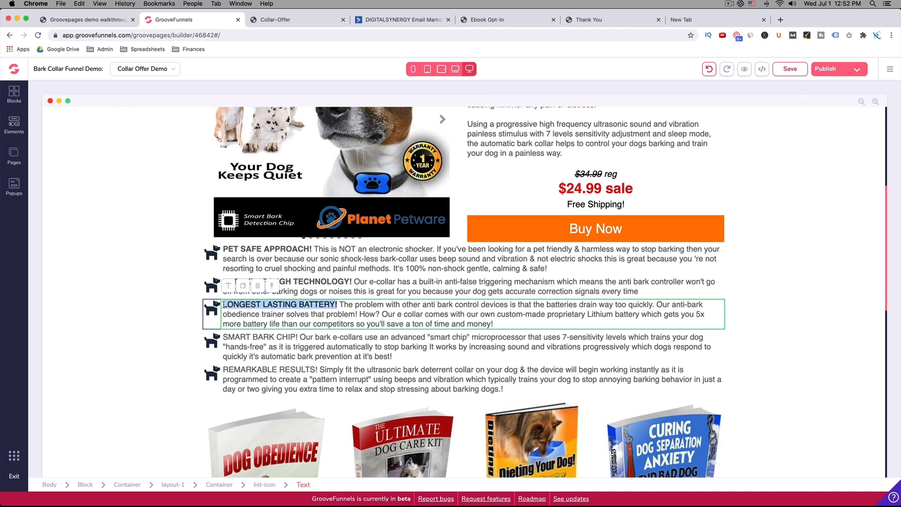
click(192, 287)
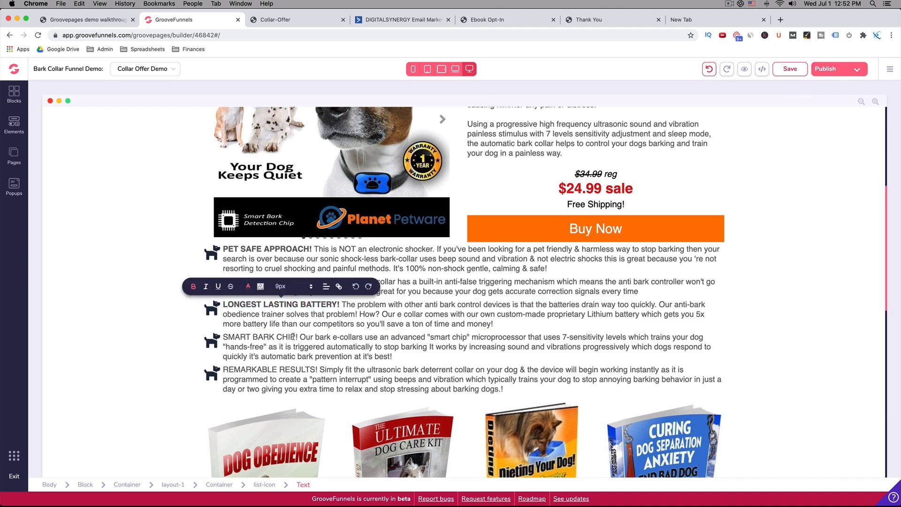
- Make the lead-in phrases "SMART BARK CHIP!" and "REMARKABLE RESULTS!" bold in the fourth and fifth list items
drag(296, 337, 158, 337)
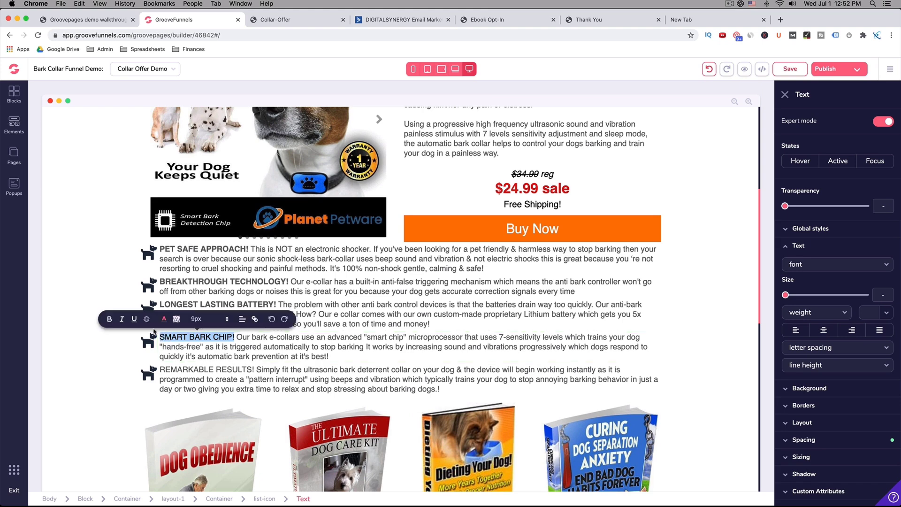
click(108, 320)
drag(254, 370, 160, 371)
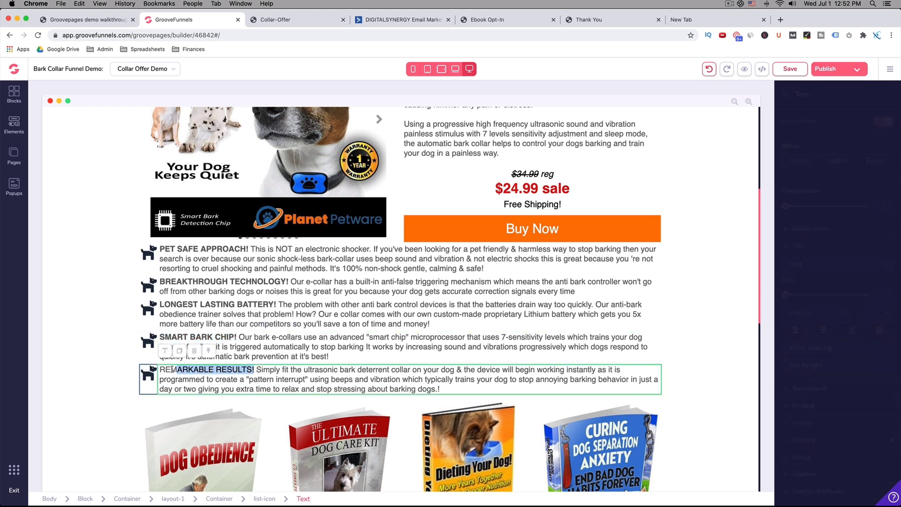
click(241, 373)
drag(223, 370, 317, 373)
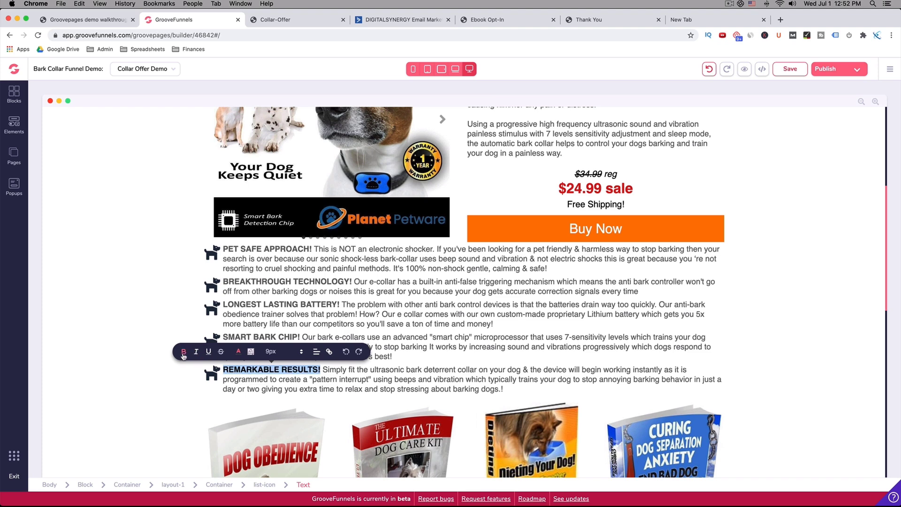
click(150, 352)
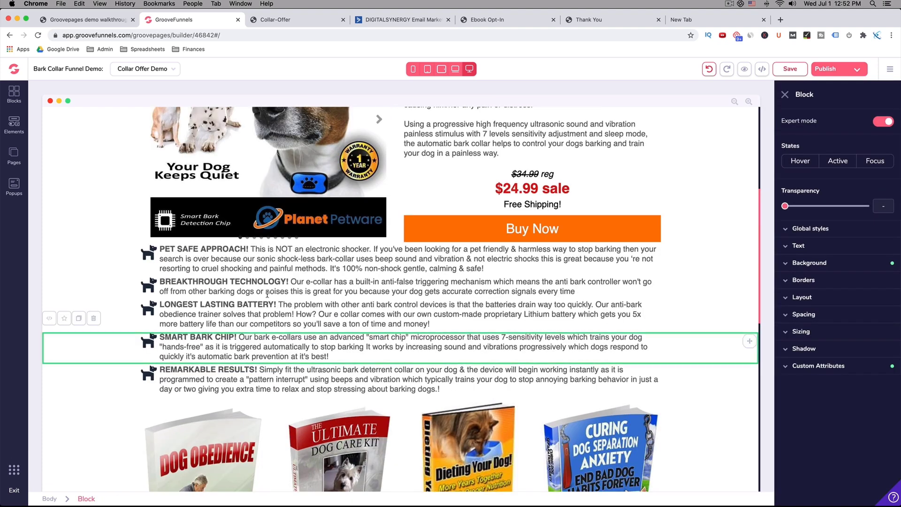
click(257, 294)
click(119, 266)
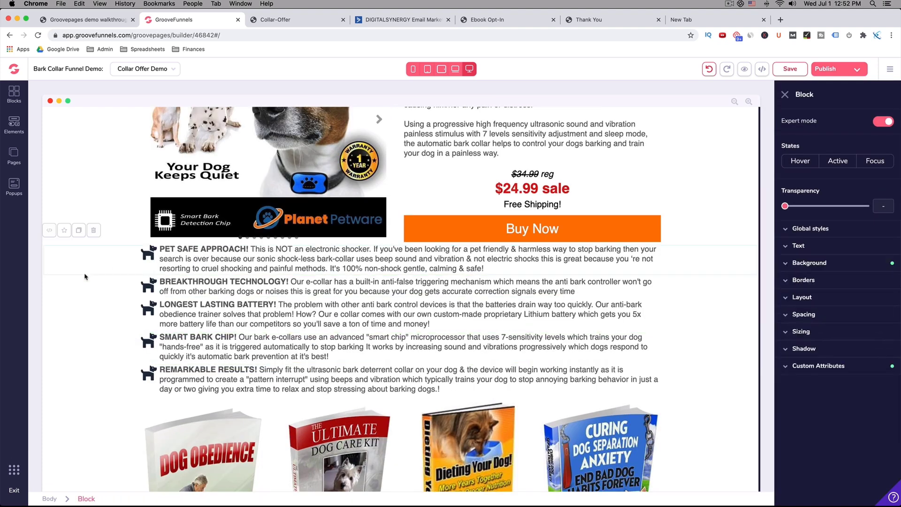
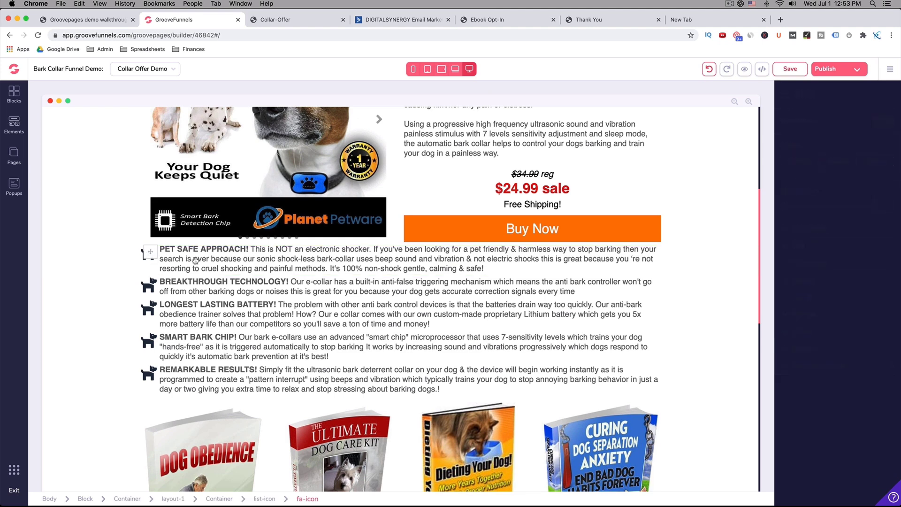
click(146, 254)
click(97, 264)
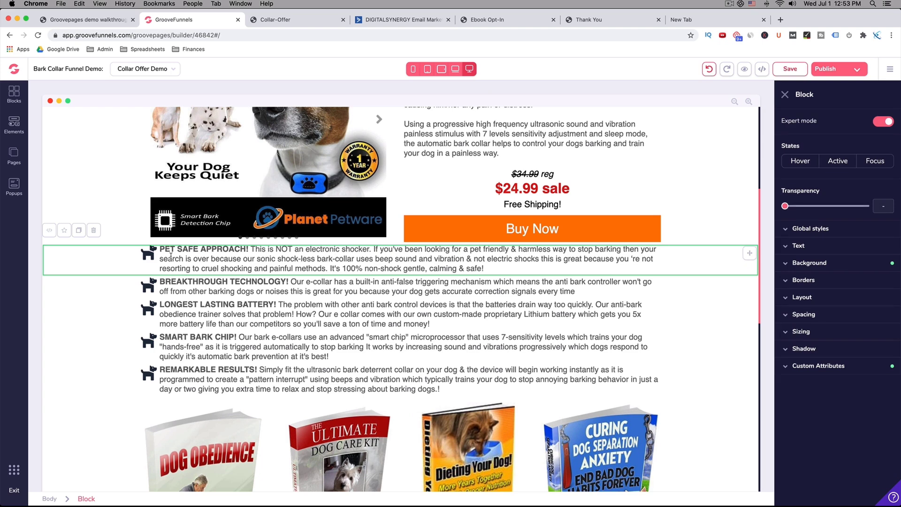
- Duplicate the whole list-icon element holding the "PET SAFE APPROACH!" text inside its own block
click(180, 266)
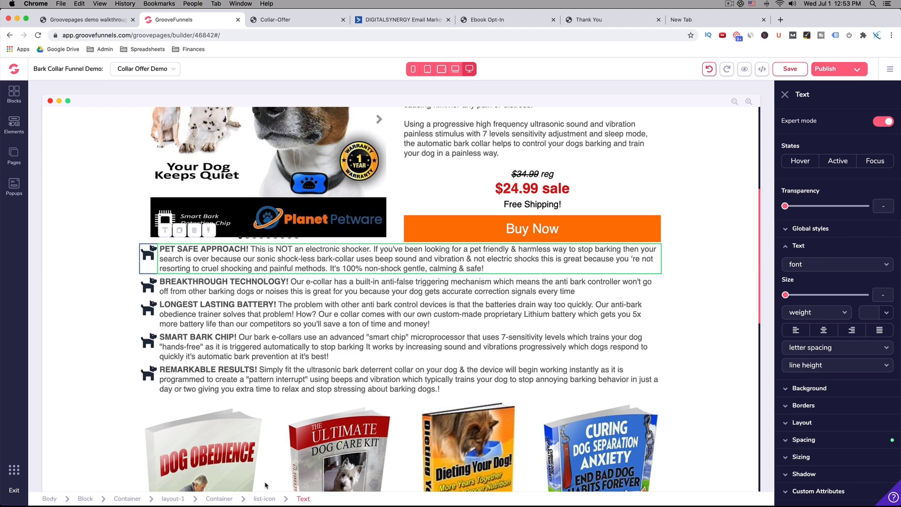
click(264, 499)
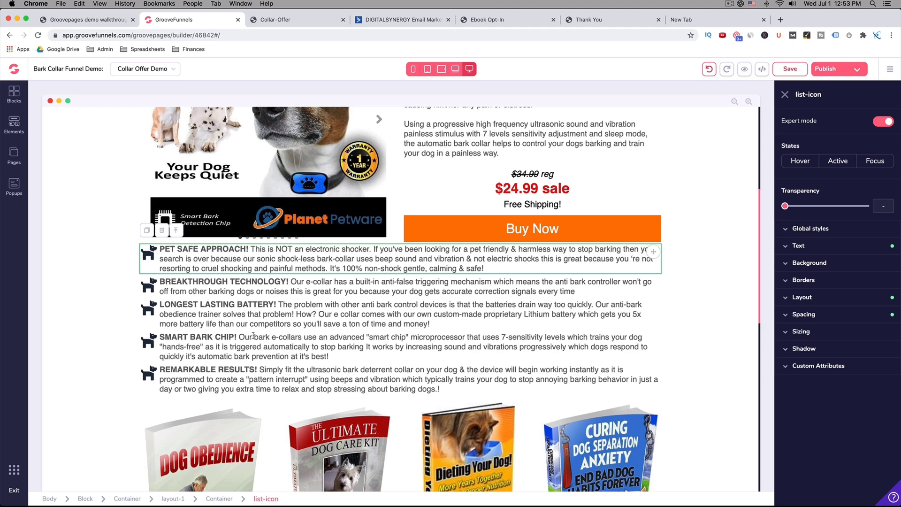
click(146, 231)
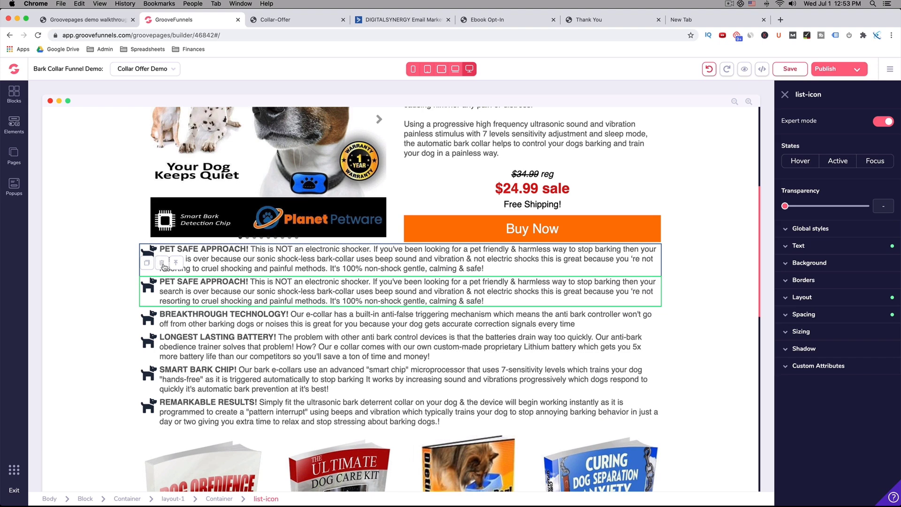
- Duplicate the "PET SAFE APPROACH!" list-icon element four more times inside the same block
click(147, 265)
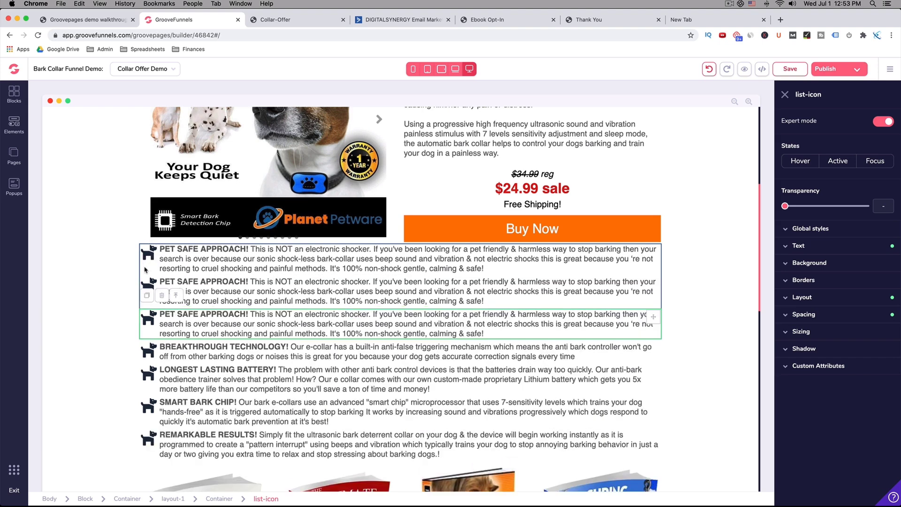
click(148, 296)
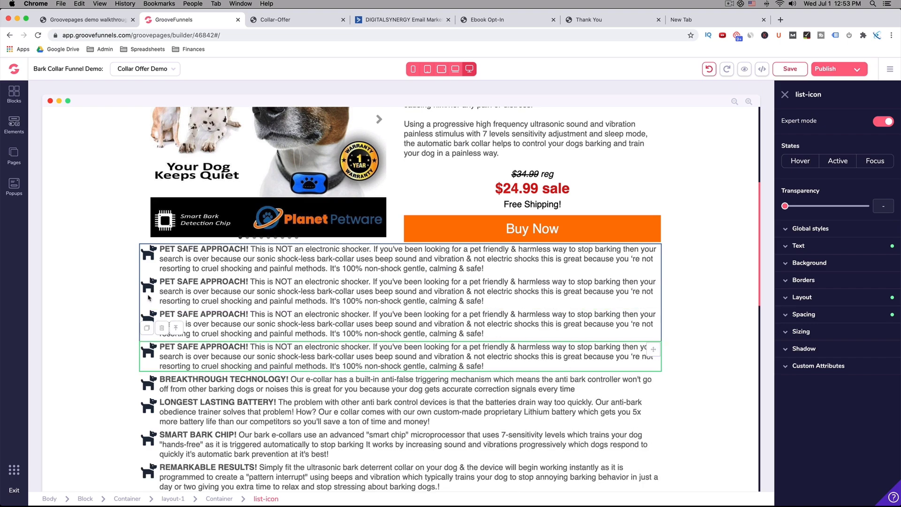
click(147, 328)
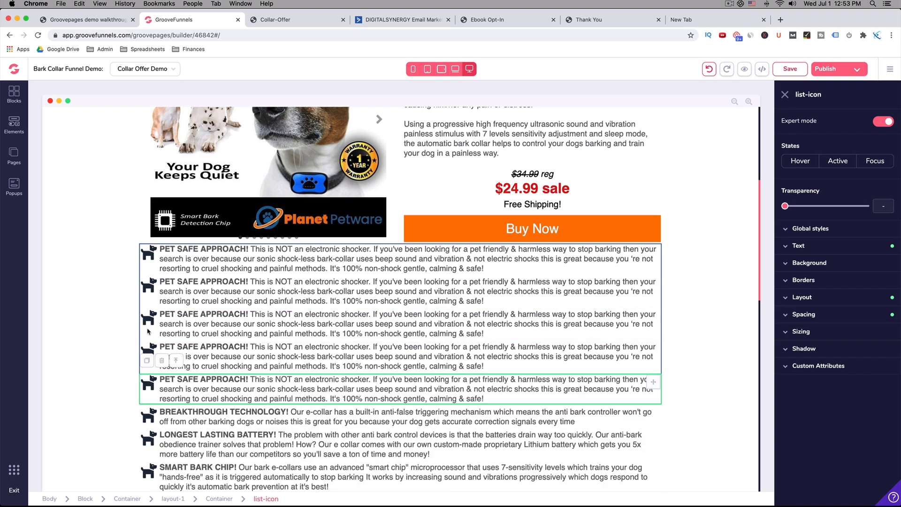
click(146, 362)
- Delete the separate blocks holding the "BREAKTHROUGH TECHNOLOGY!" and "LONGEST LASTING BATTERY!" items
scroll(189, 241, down, 3)
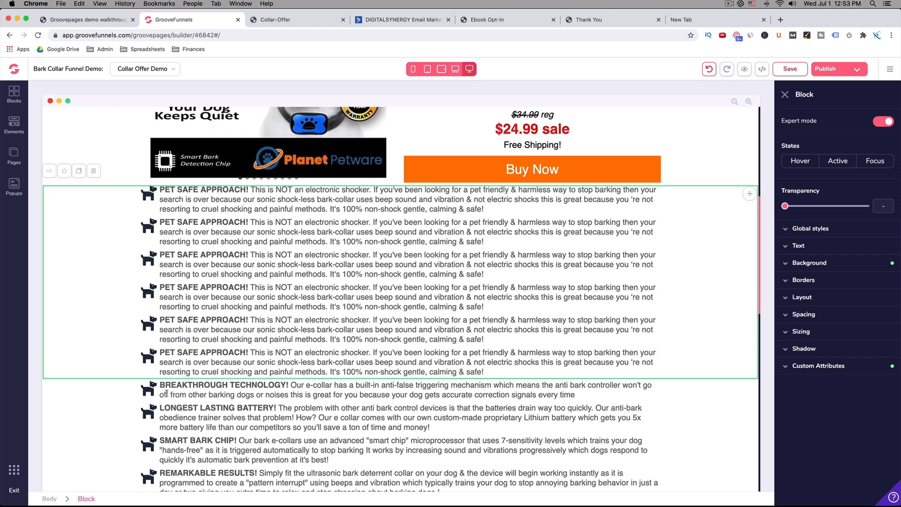
click(165, 393)
click(123, 399)
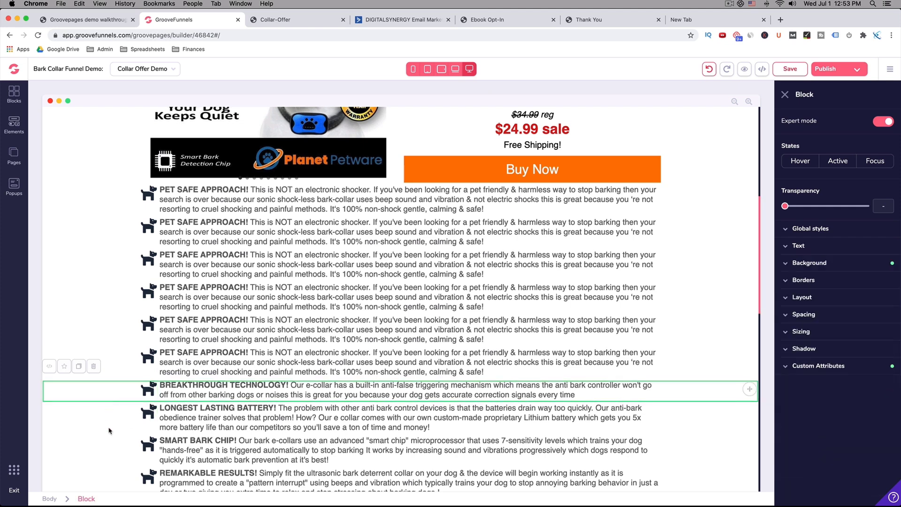
click(117, 404)
click(132, 393)
scroll(183, 408, down, 1)
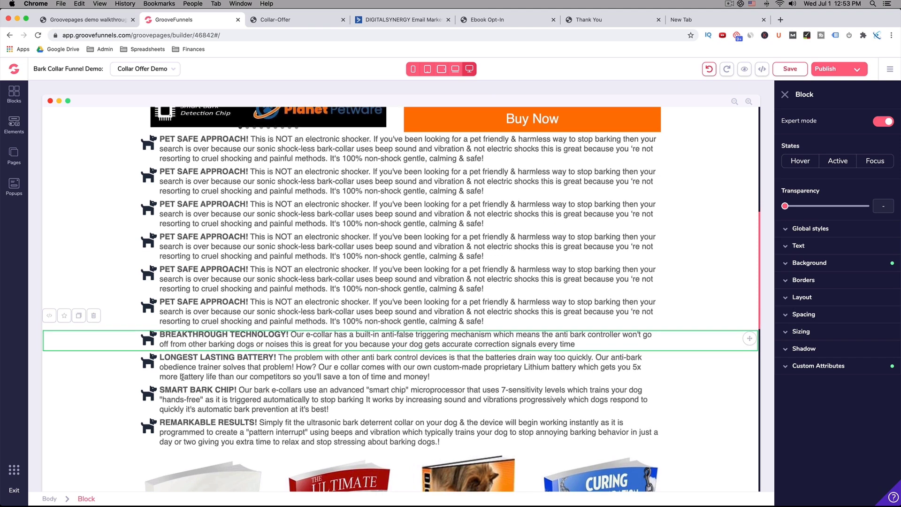
click(126, 311)
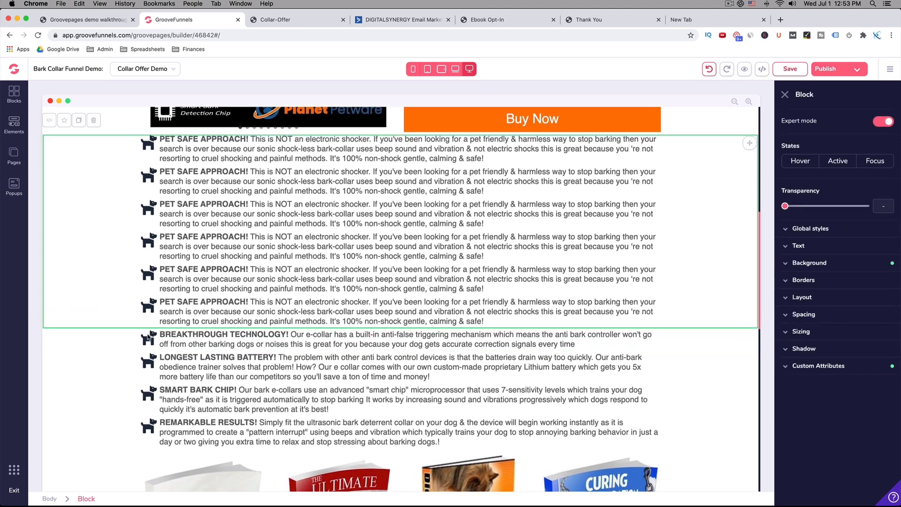
click(150, 337)
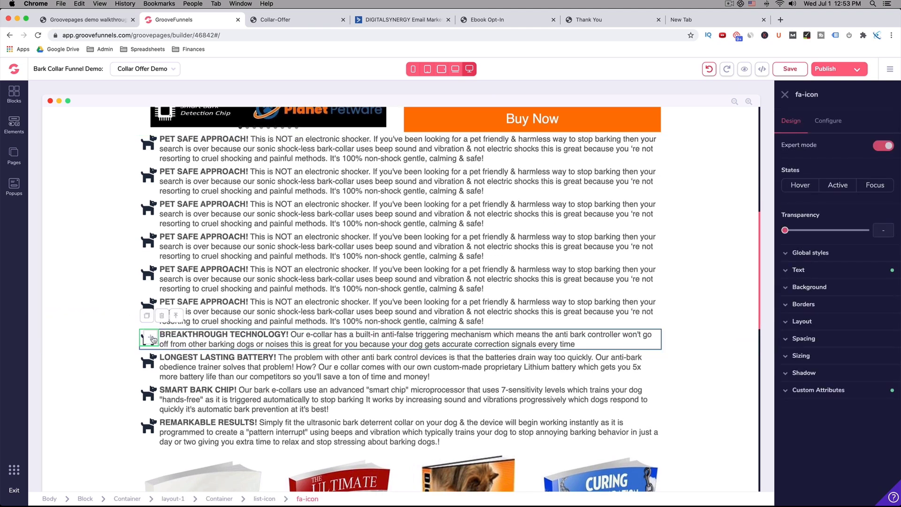
click(121, 340)
click(92, 315)
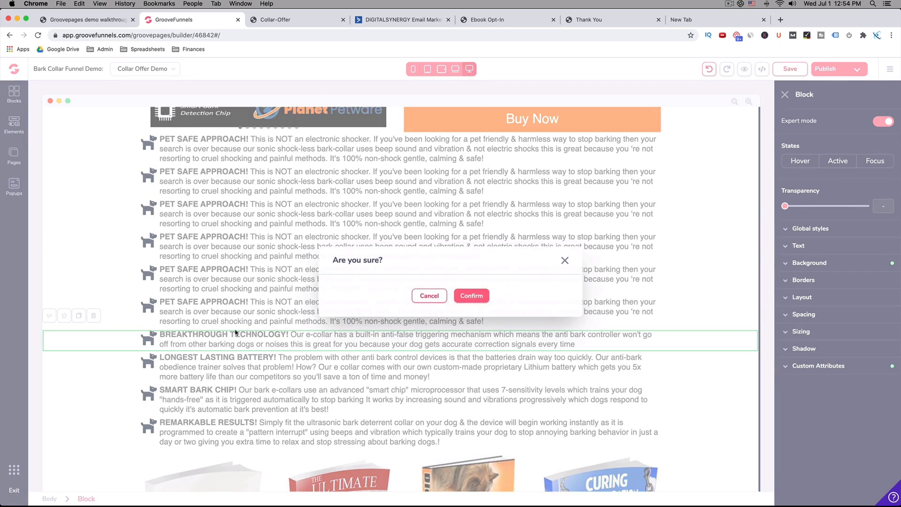
click(469, 296)
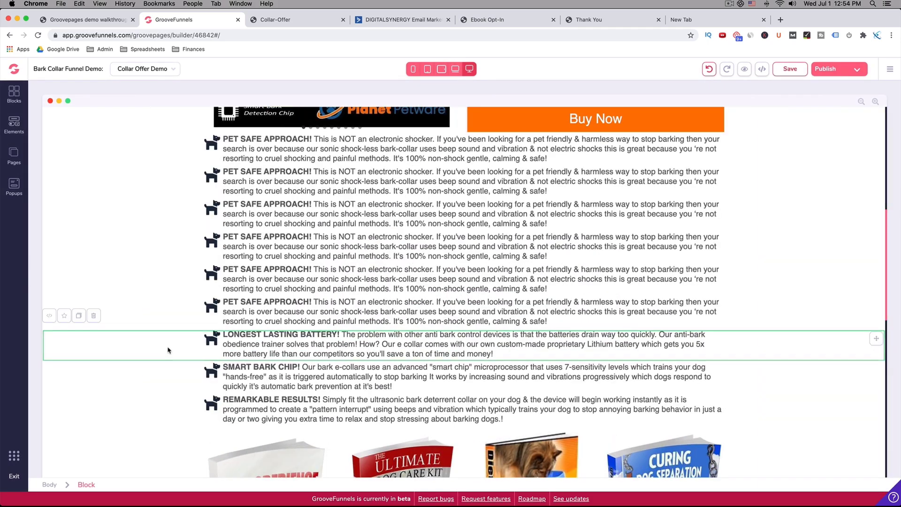
click(93, 316)
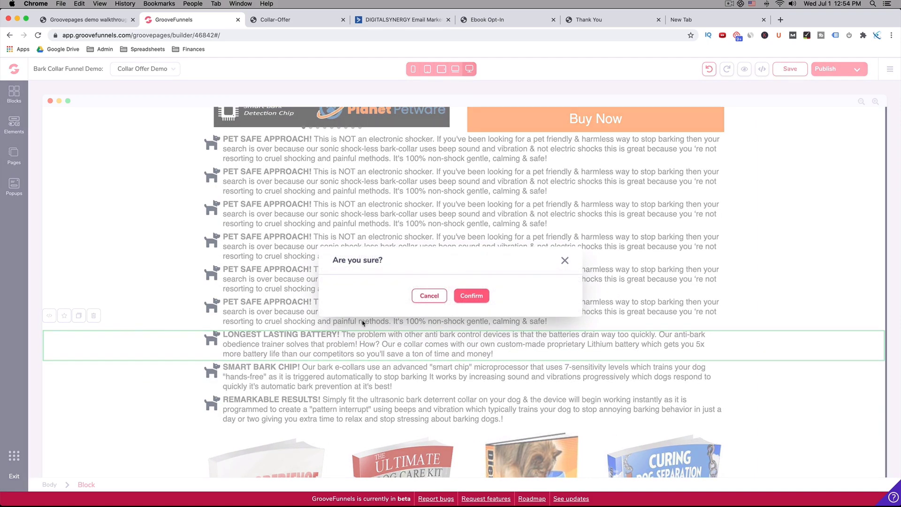
click(469, 296)
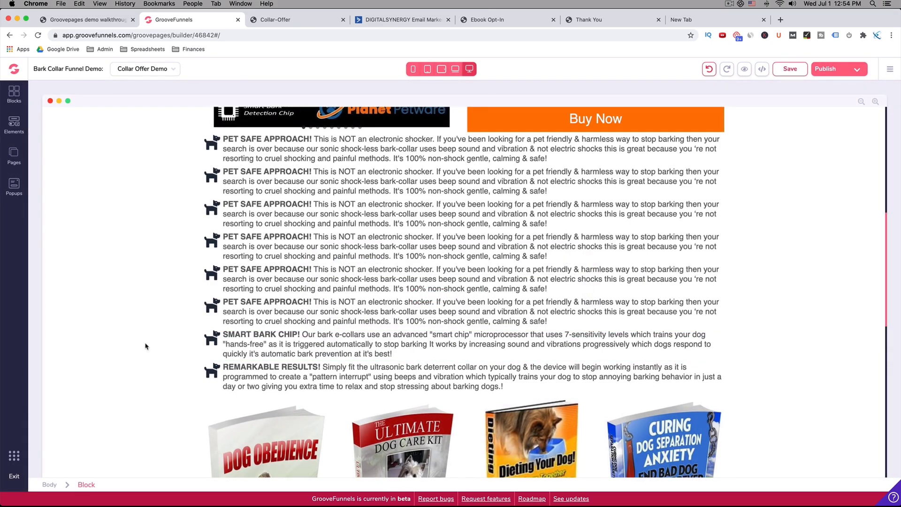
- Delete the separate blocks holding the "SMART BARK CHIP!" and "REMARKABLE RESULTS!" items
click(145, 346)
click(93, 316)
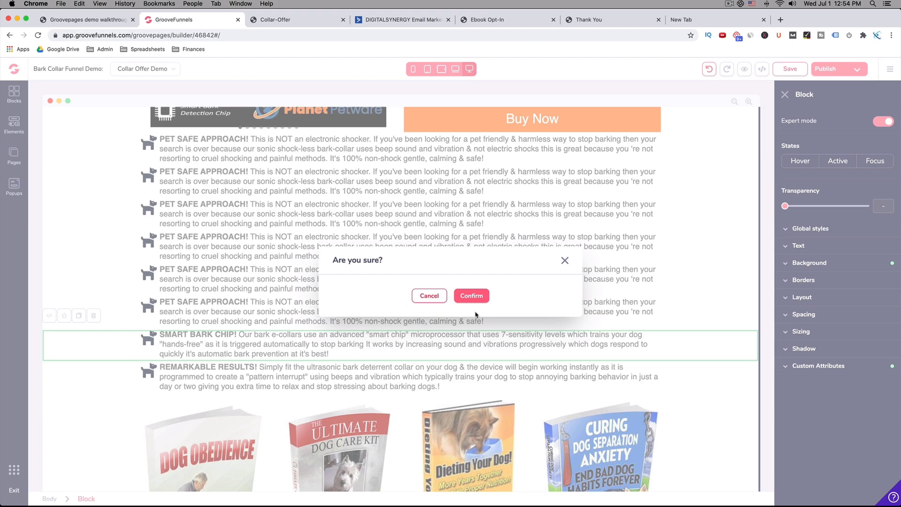
click(471, 300)
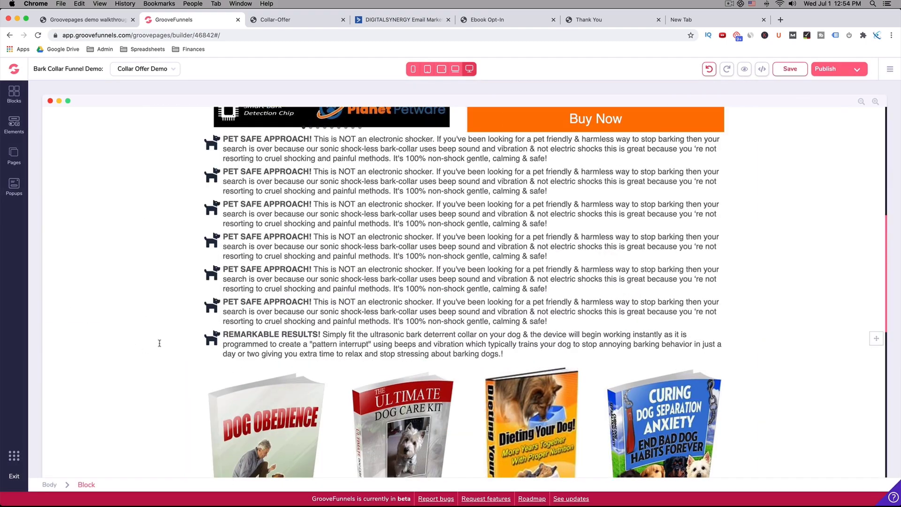
click(159, 343)
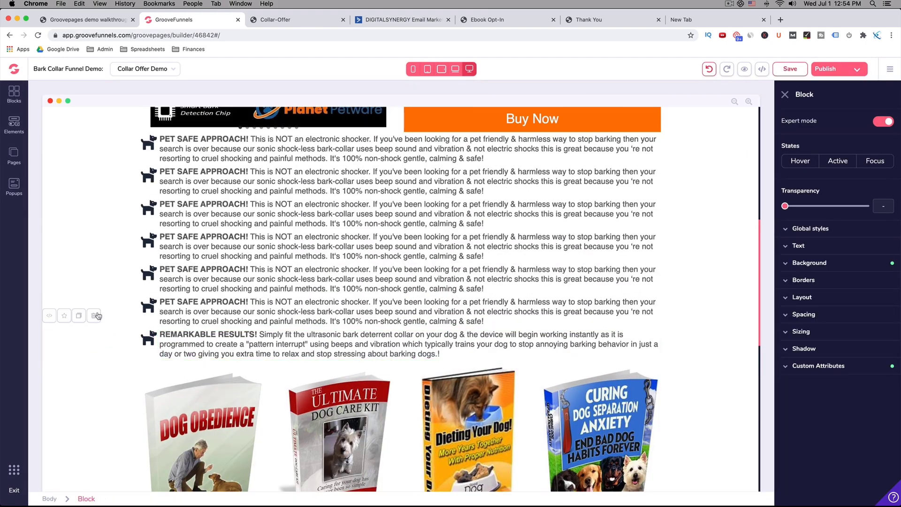
click(95, 316)
click(470, 295)
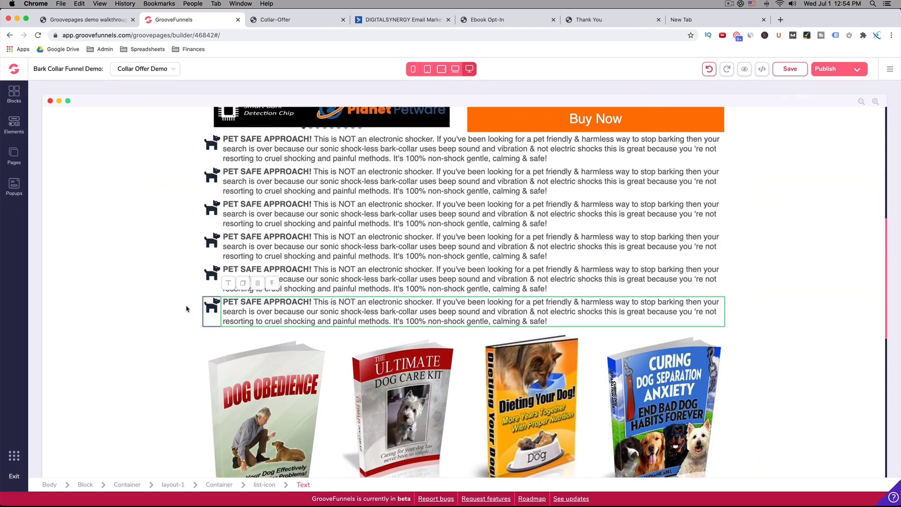
- Set the top margin of the block containing the dog-icon list to 2rem
click(186, 309)
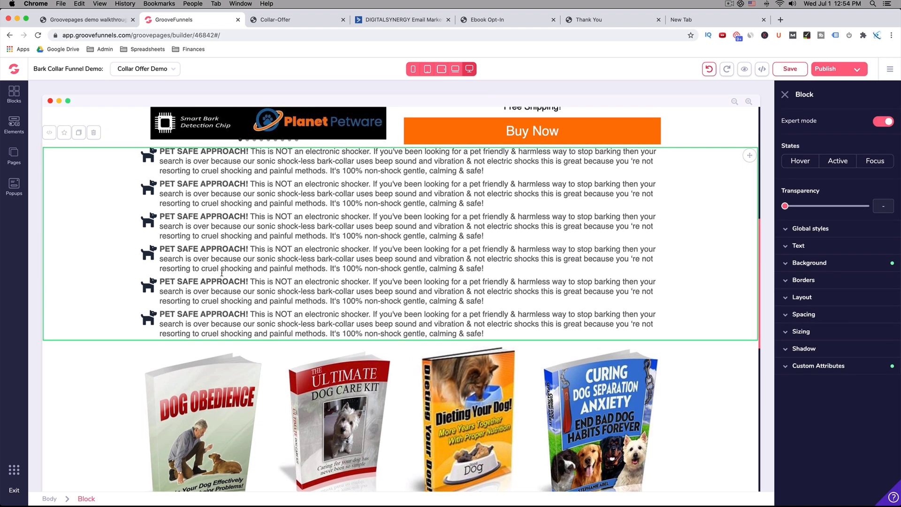
scroll(176, 187, up, 2)
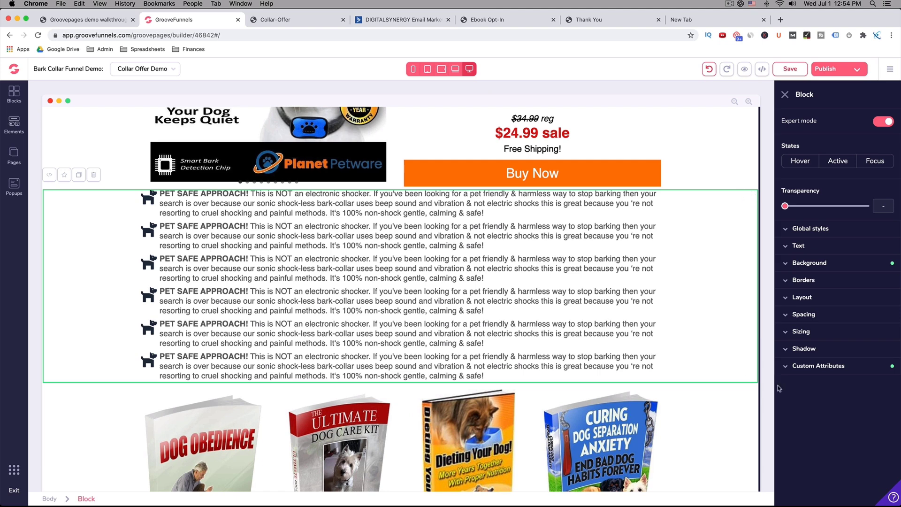
click(792, 318)
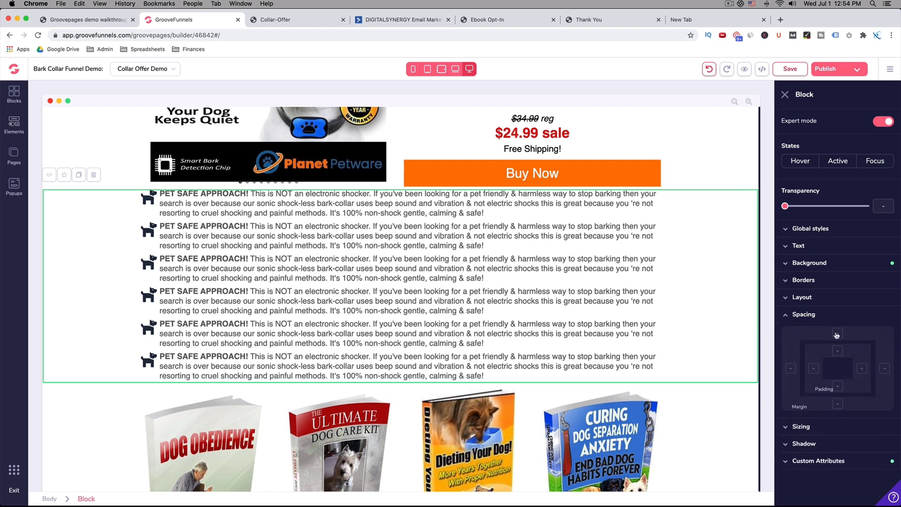
click(837, 333)
drag(785, 421, 819, 421)
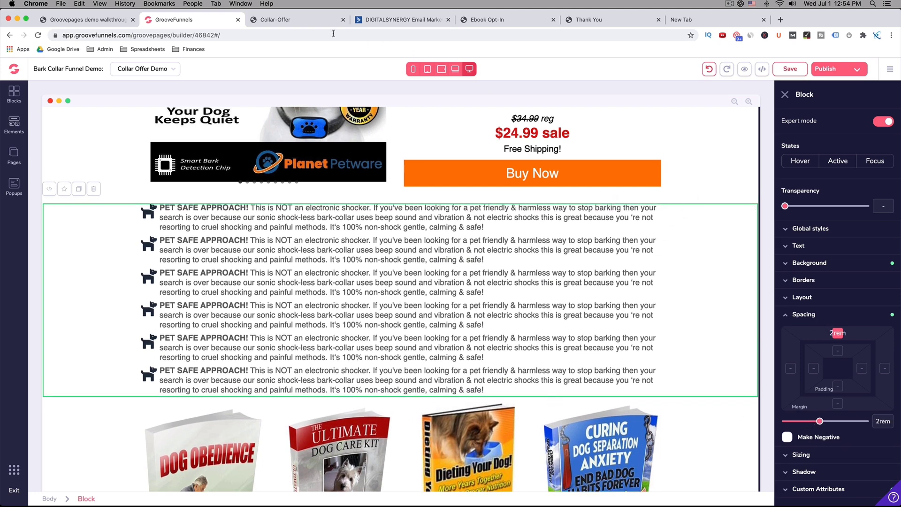
- Compare the list spacing, the blue heading above the ebooks and the closing section on the Collar-Offer page with the page in the builder
click(281, 21)
scroll(453, 207, down, 3)
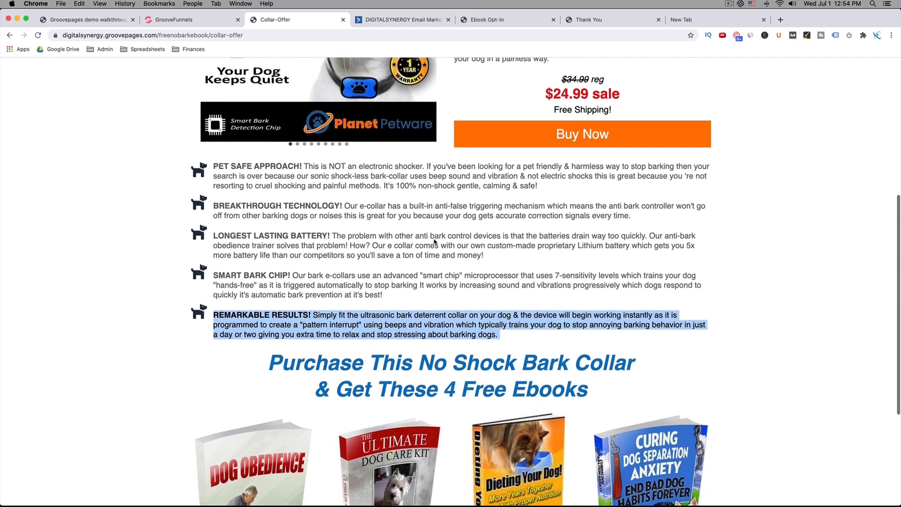
scroll(452, 207, down, 1)
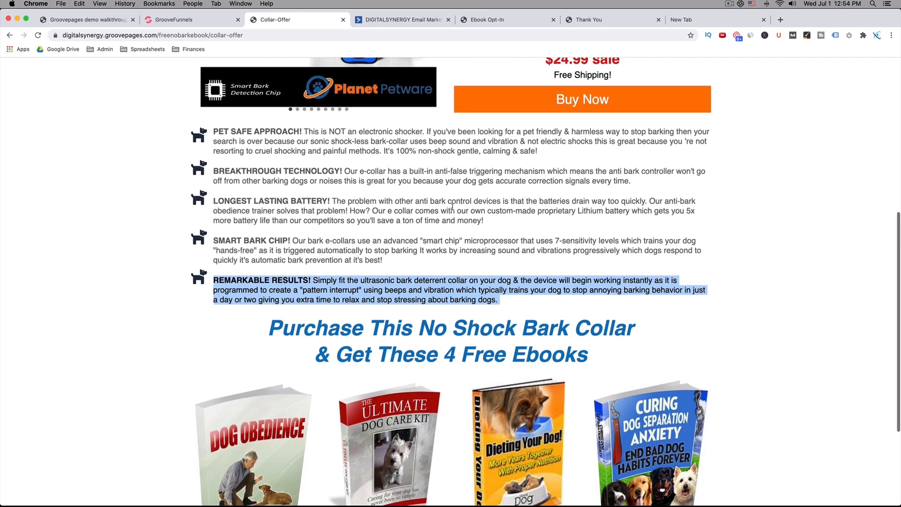
click(429, 342)
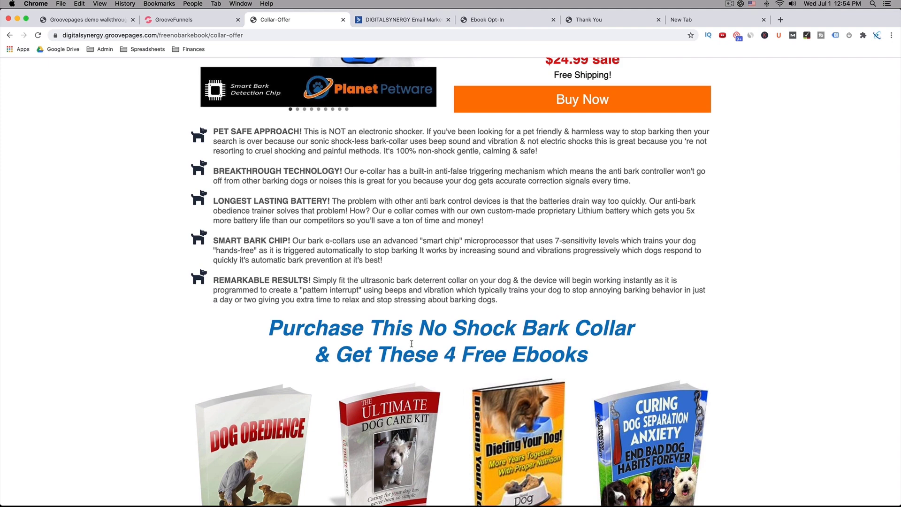
scroll(412, 344, down, 6)
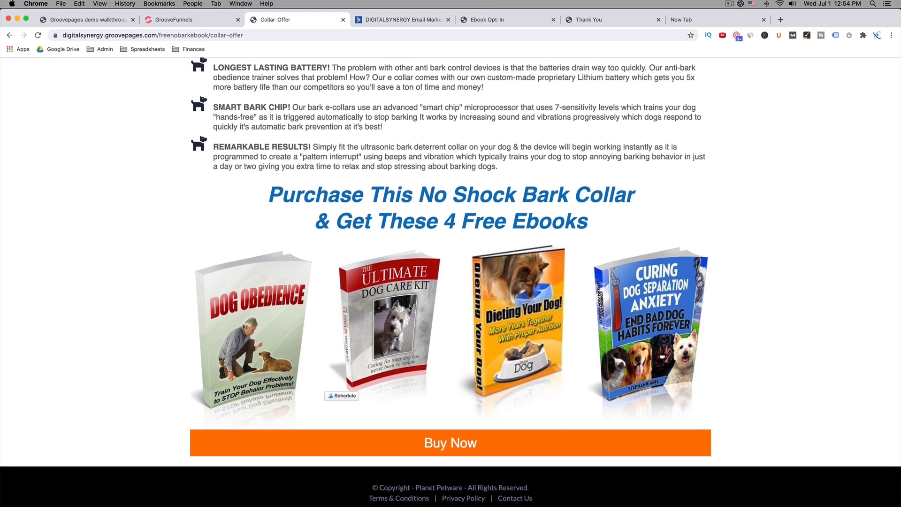
scroll(410, 308, down, 1)
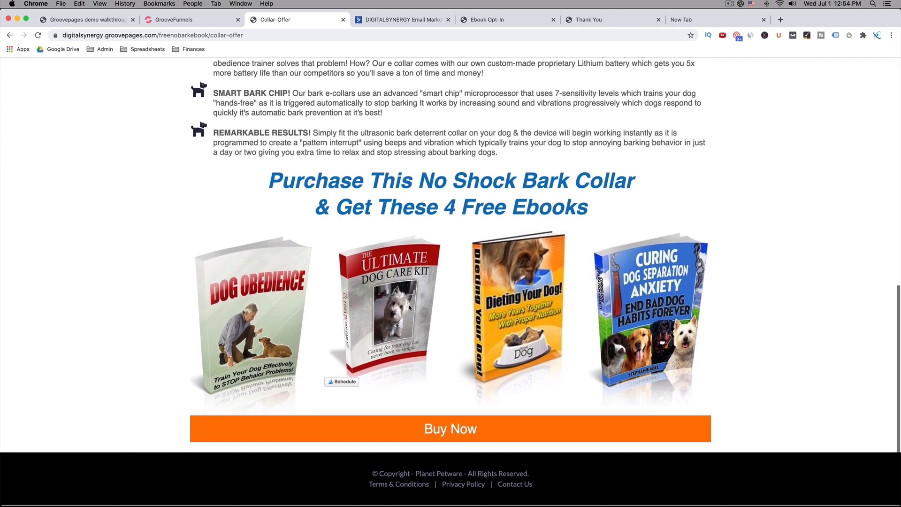
click(193, 17)
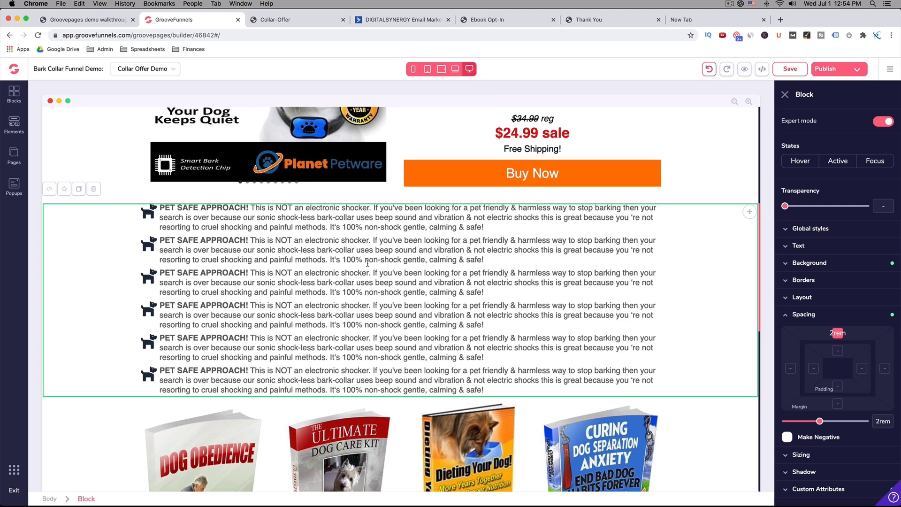
scroll(367, 263, down, 2)
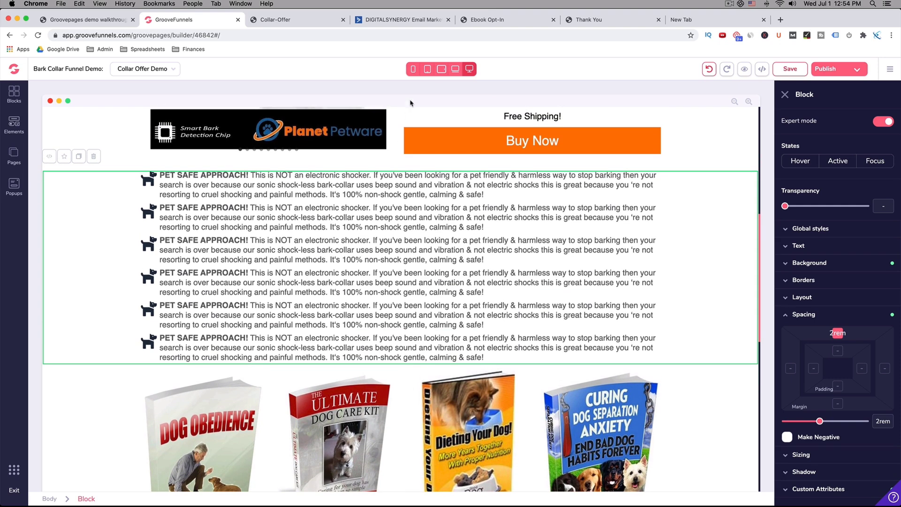
click(275, 21)
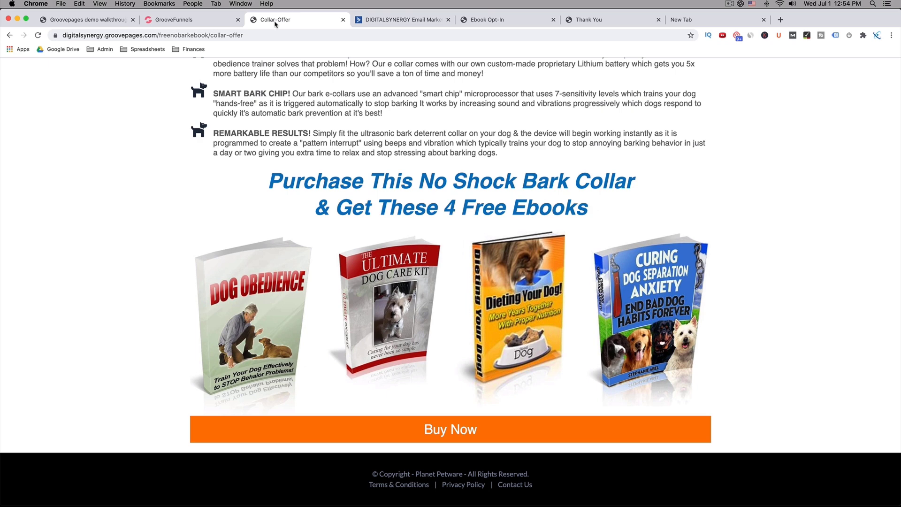
click(174, 22)
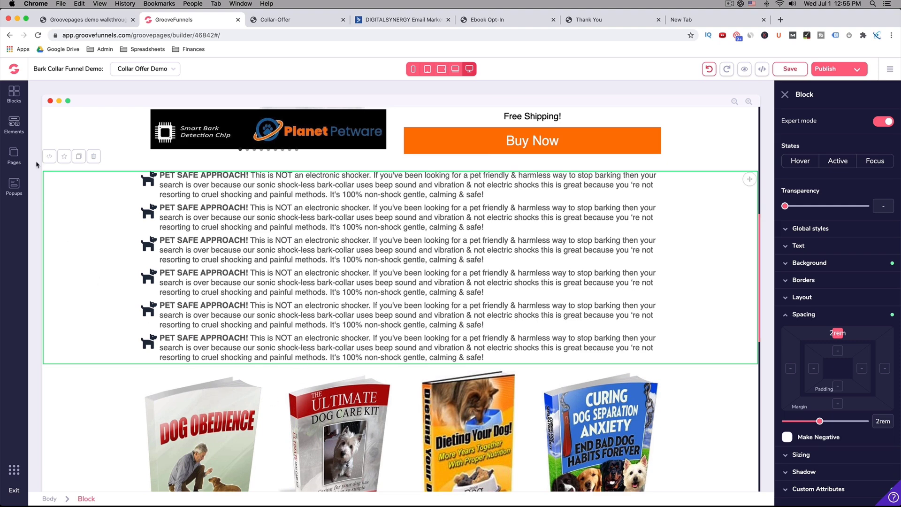
- Insert an empty container wireframe block between the dog-icon list and the ebook images, and place a 1 Column layout in it
click(15, 96)
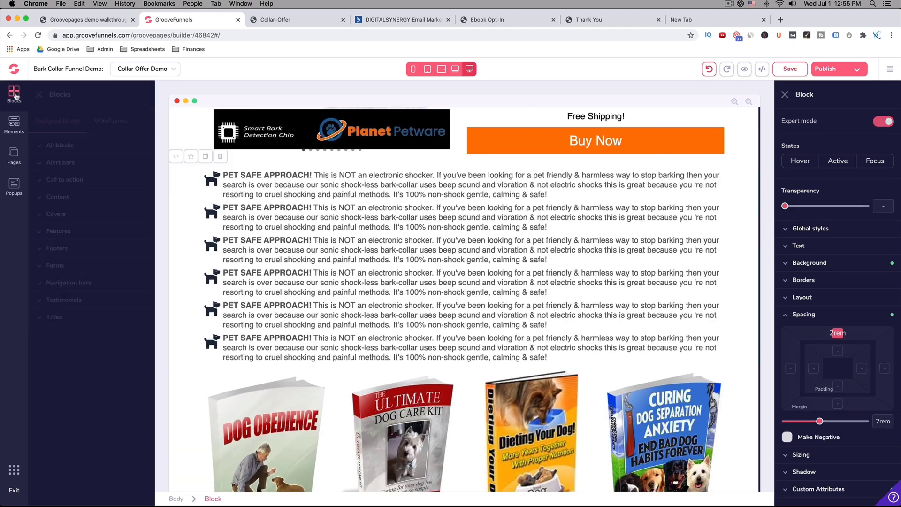
click(77, 150)
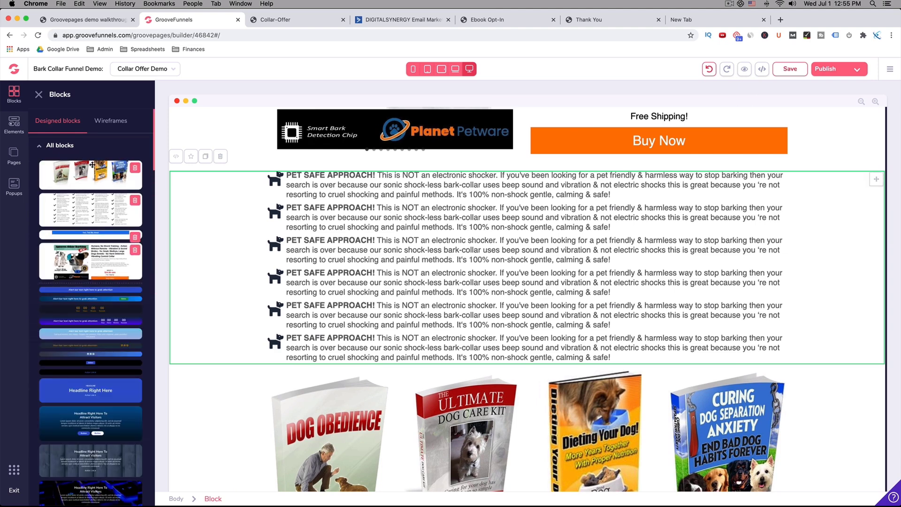
click(112, 122)
click(55, 162)
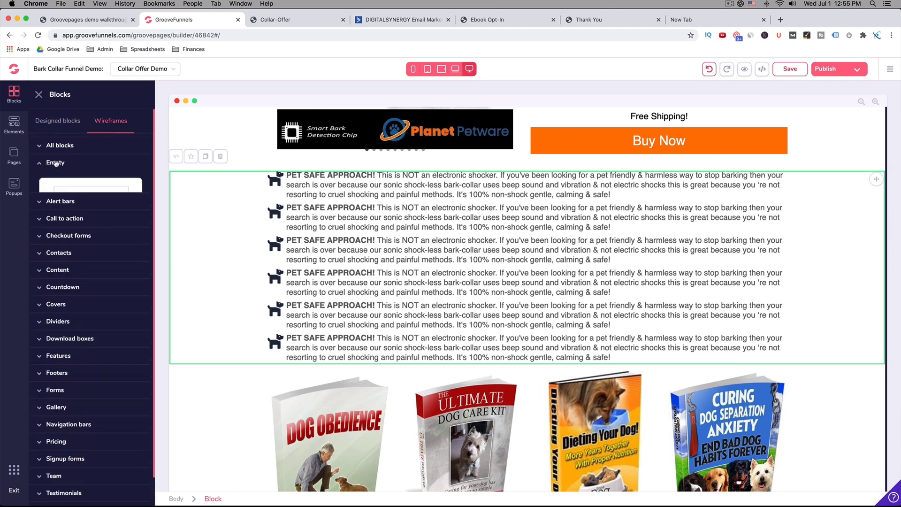
drag(90, 197, 551, 382)
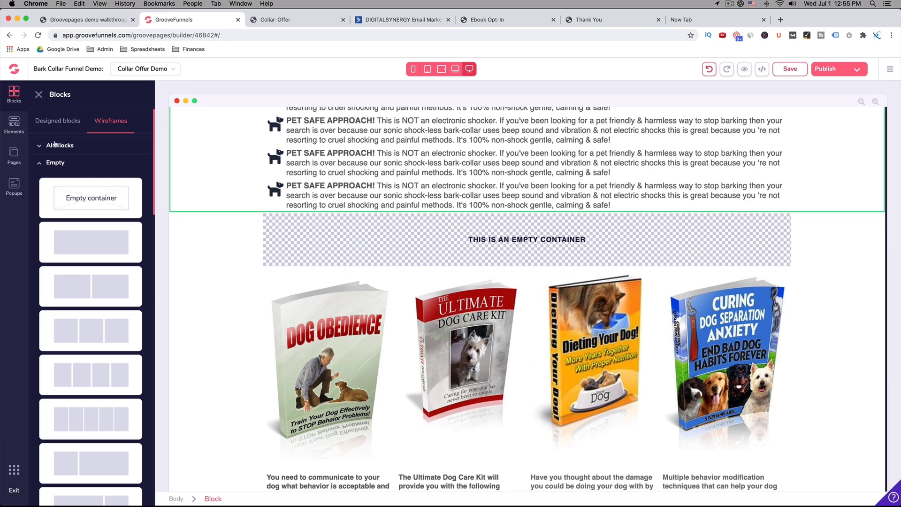
click(14, 125)
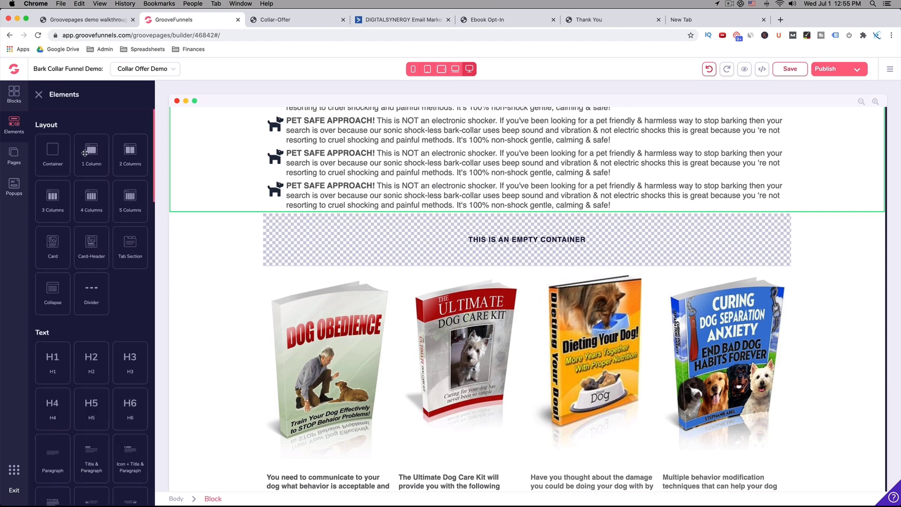
drag(91, 154, 488, 237)
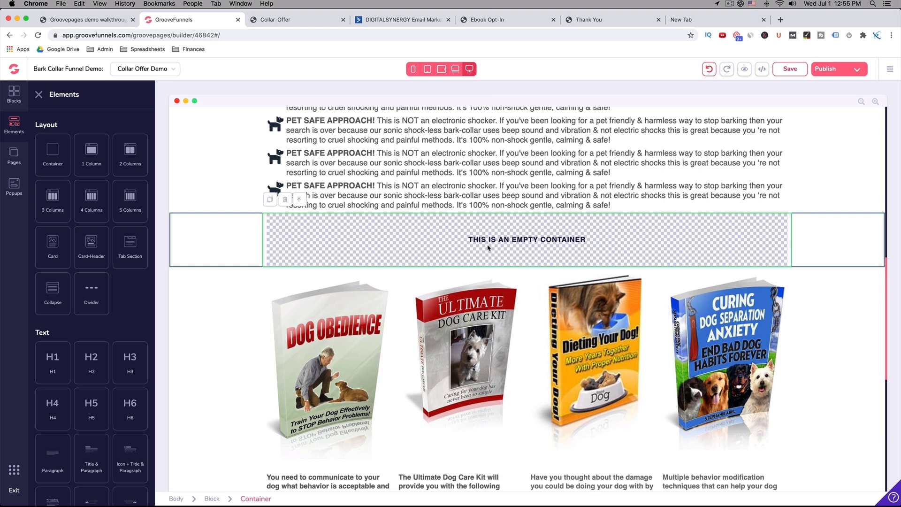
- Add an H1 heading to the empty container above the ebooks reading "Purchase This No Shock Bark Collar & Get These 4 Free Ebooks", copied from the Collar-Offer page
scroll(73, 328, down, 2)
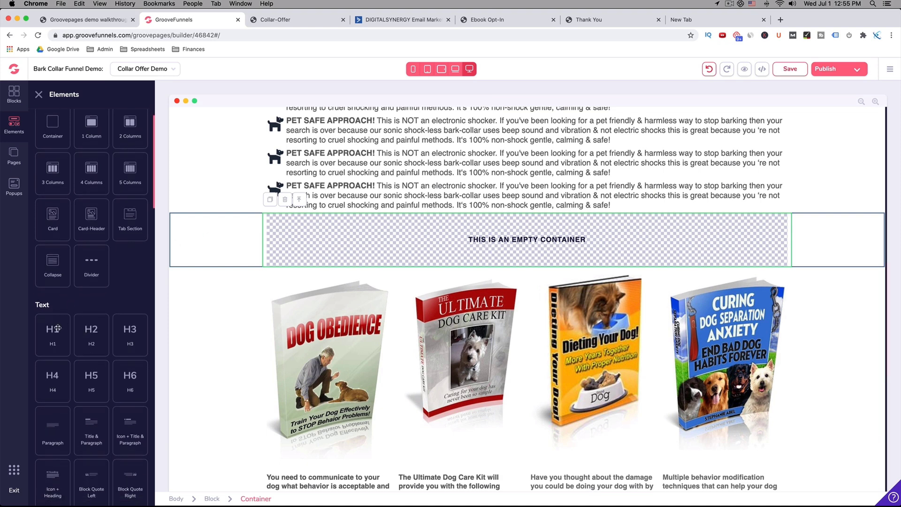
drag(56, 329, 487, 229)
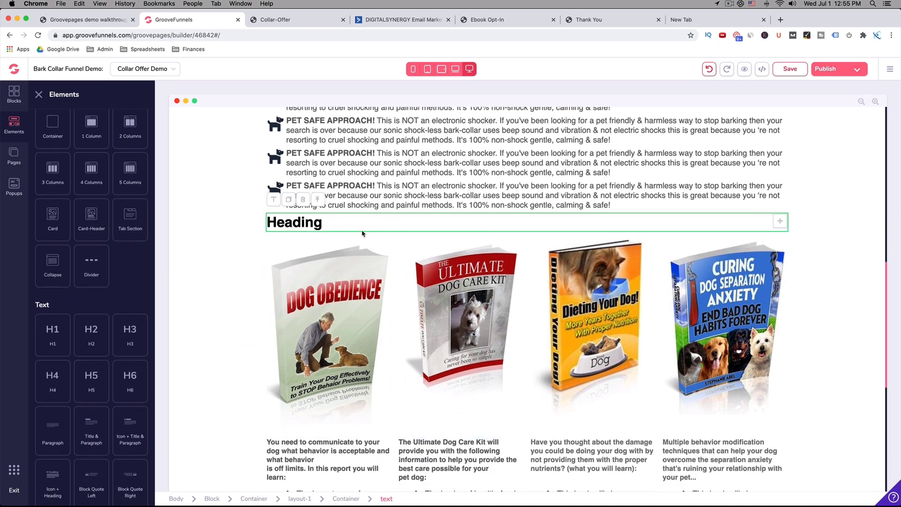
click(284, 19)
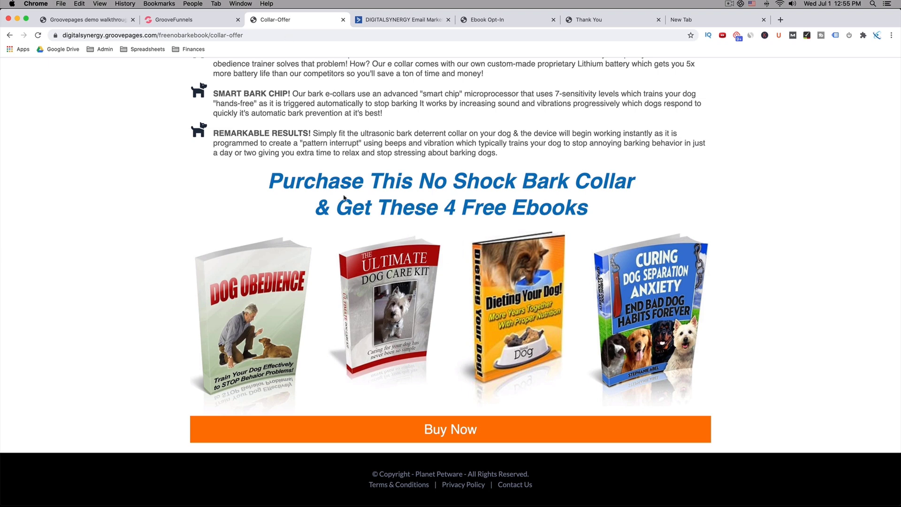
drag(272, 177, 591, 203)
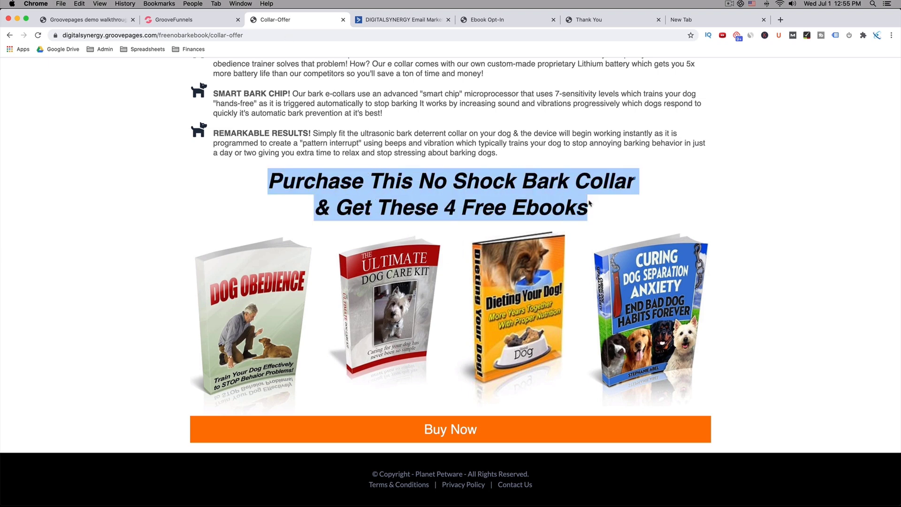
click(174, 20)
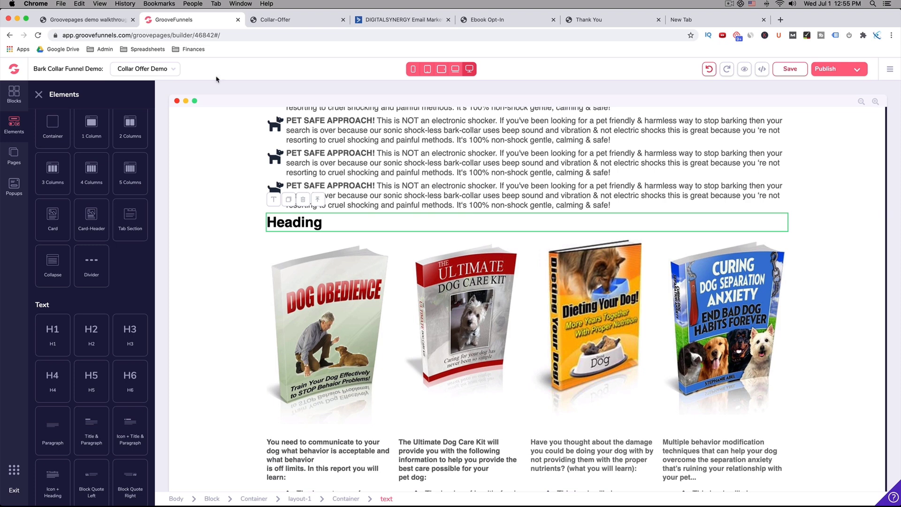
double_click(318, 224)
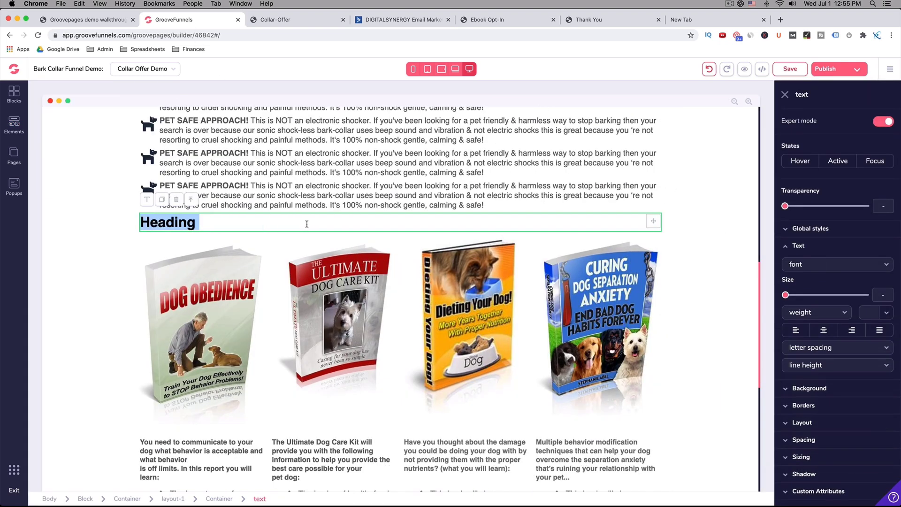
double_click(306, 224)
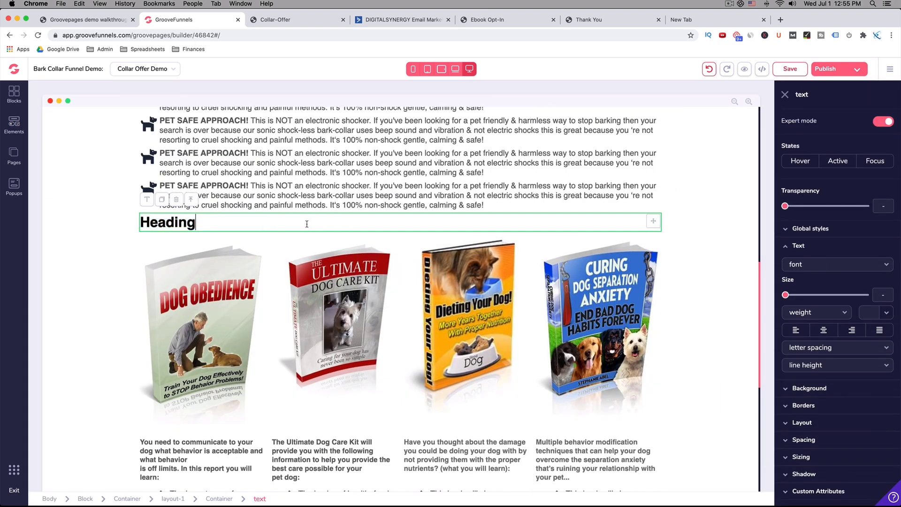
key(super+v)
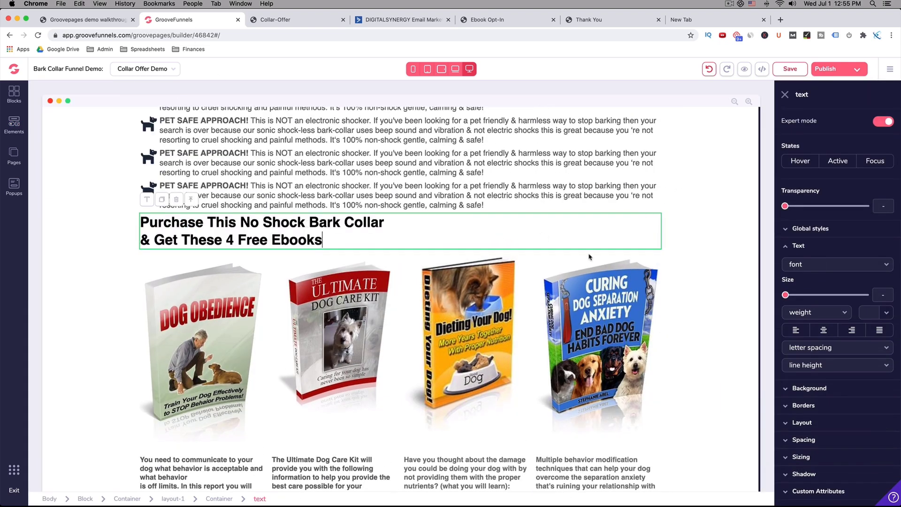
- Center the heading above the ebook images and color its text blue
click(832, 332)
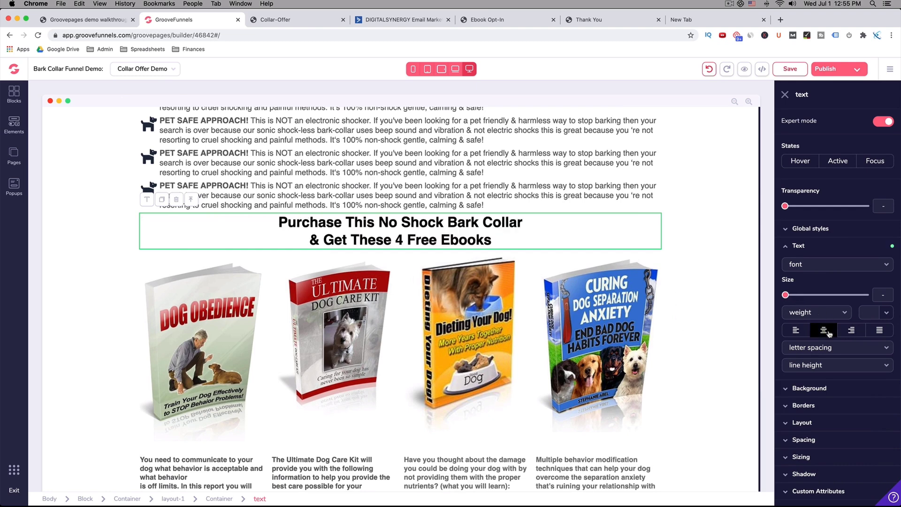
drag(495, 238, 289, 219)
click(367, 202)
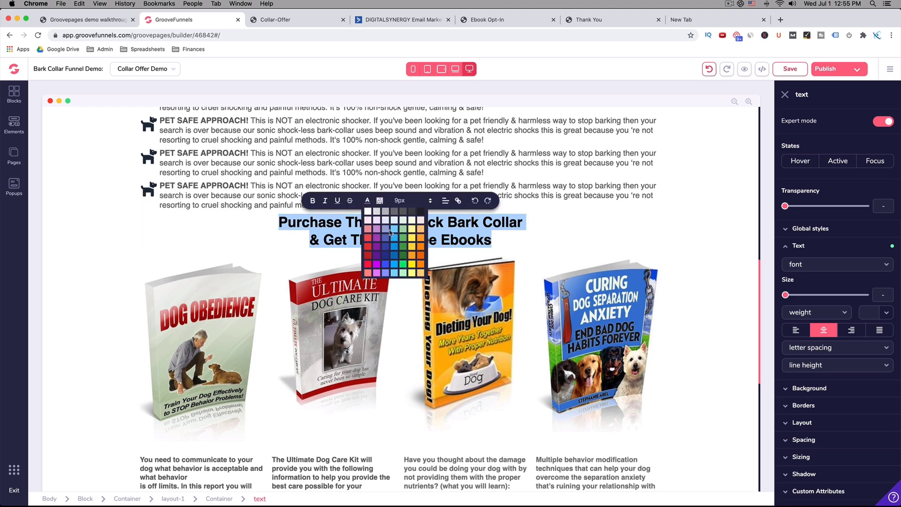
click(394, 247)
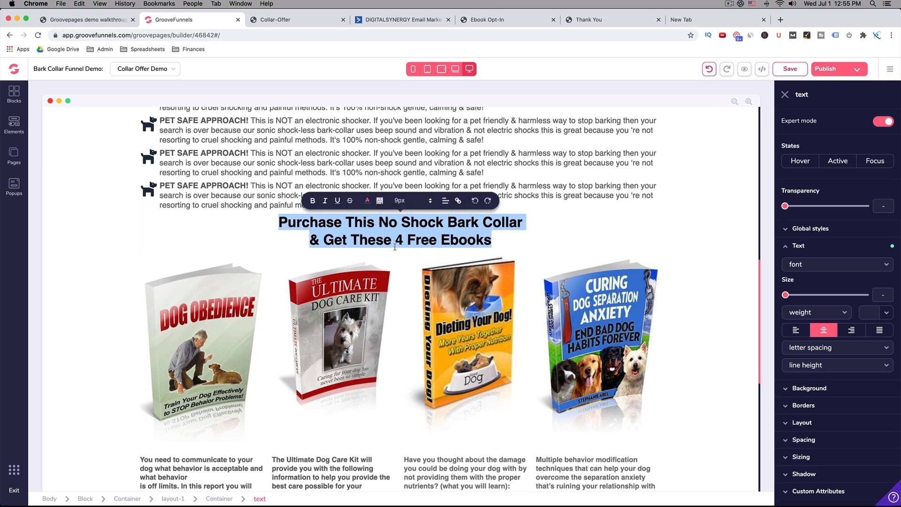
- Set the ebook heading's font to lato and its size to 3rem
click(801, 265)
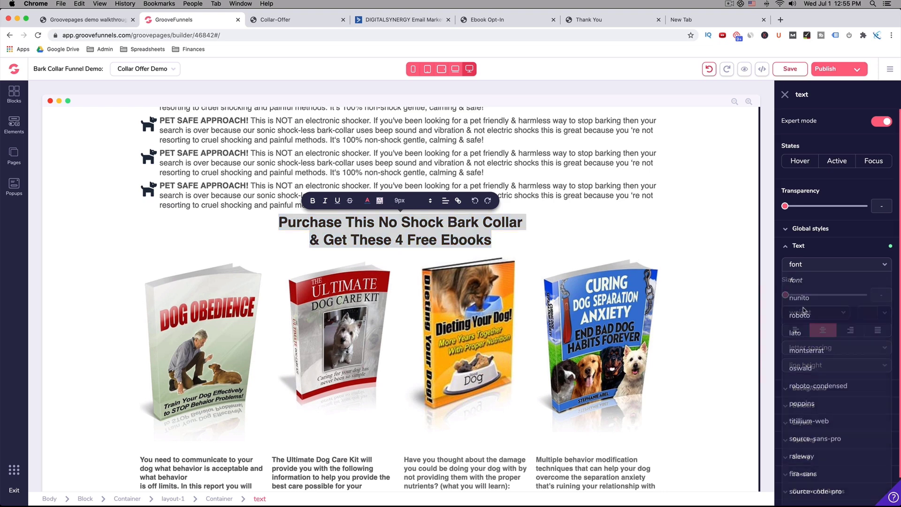
click(792, 299)
drag(791, 297, 845, 294)
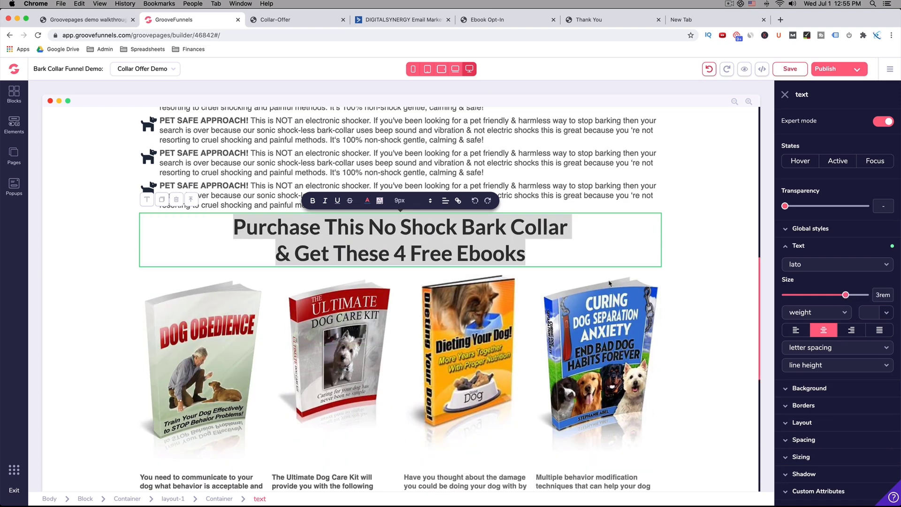
- Check the heading style on the Collar-Offer page, and match it in the builder by italicizing the ebook heading and reapplying a blue text color
click(277, 21)
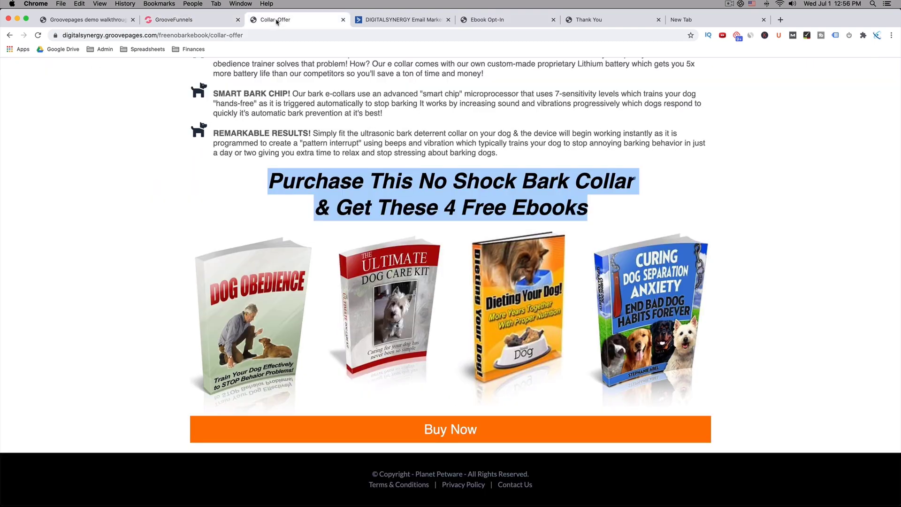
click(108, 190)
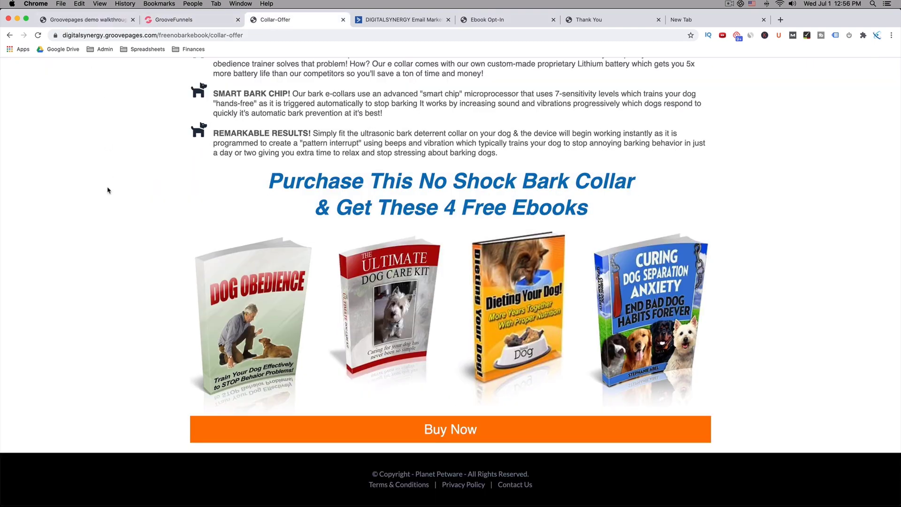
click(181, 20)
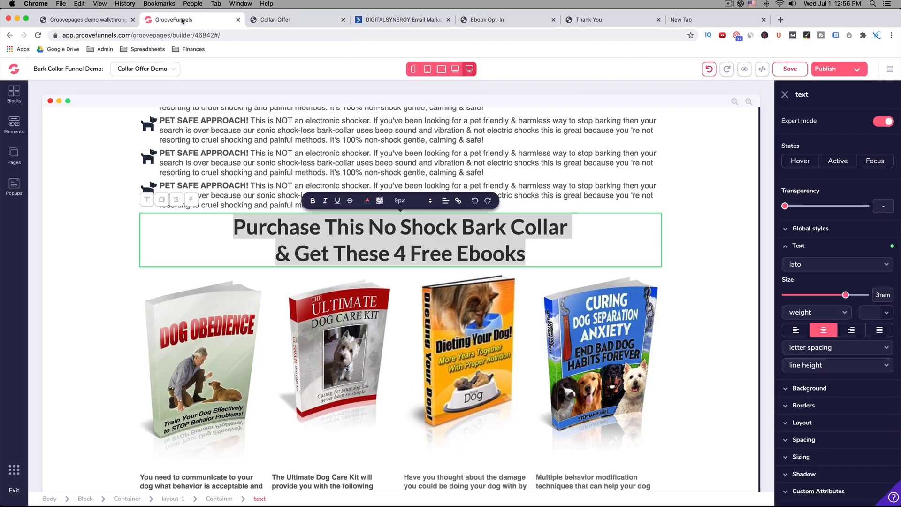
click(324, 201)
click(367, 201)
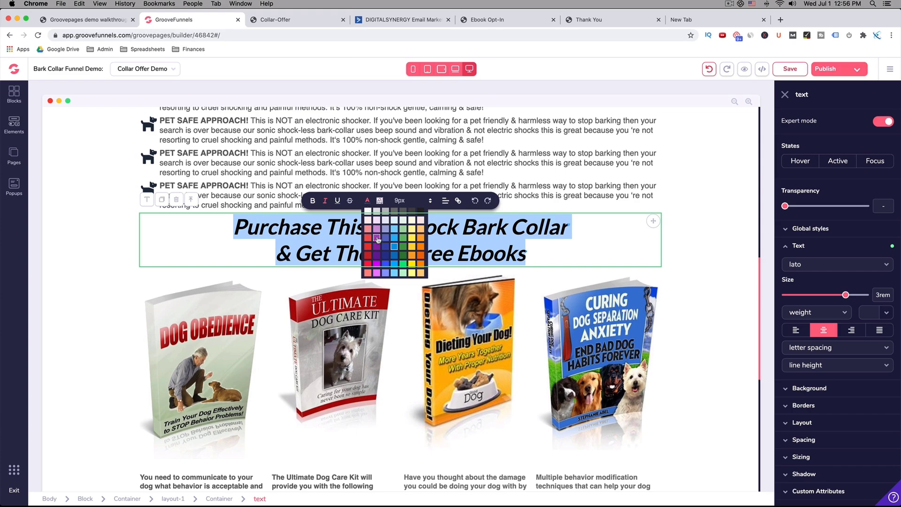
click(385, 249)
click(112, 280)
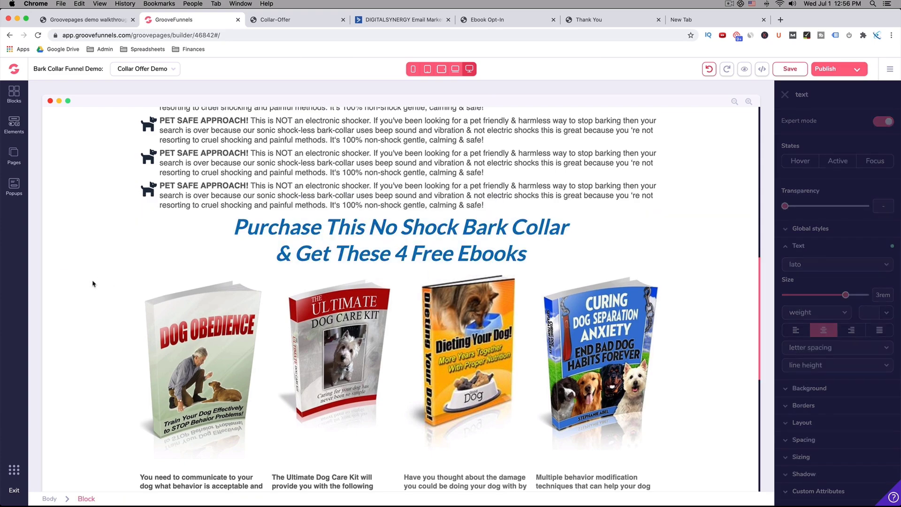
- Delete the two blocks below the ebook images that hold the bold descriptions and the checkmark lists
scroll(333, 330, down, 5)
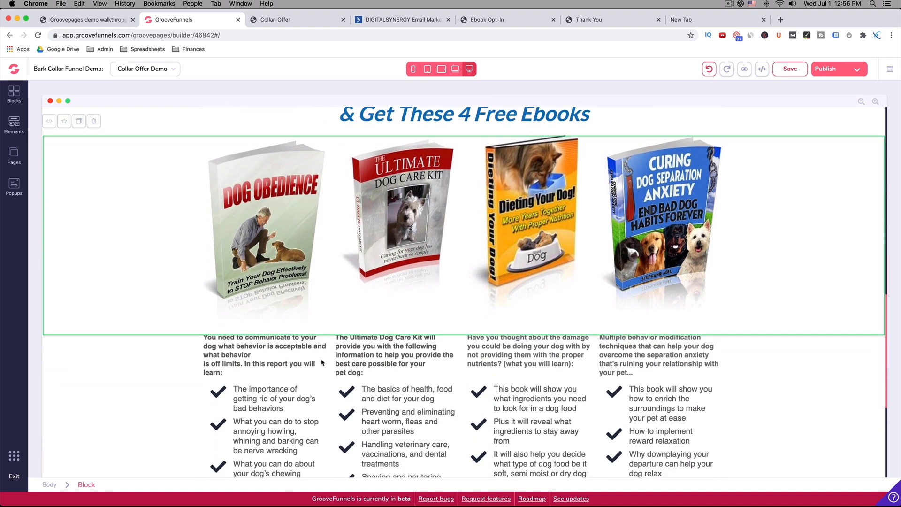
scroll(325, 328, up, 10)
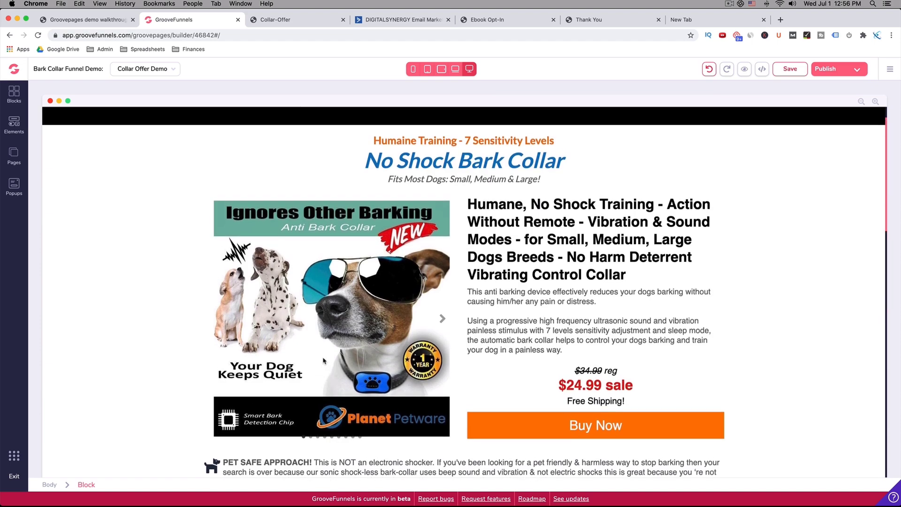
scroll(328, 329, down, 10)
scroll(361, 234, down, 5)
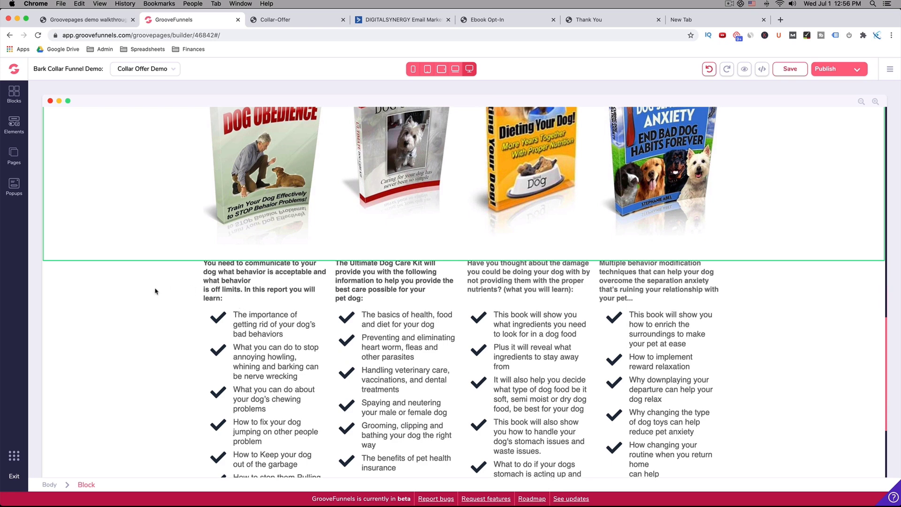
click(155, 291)
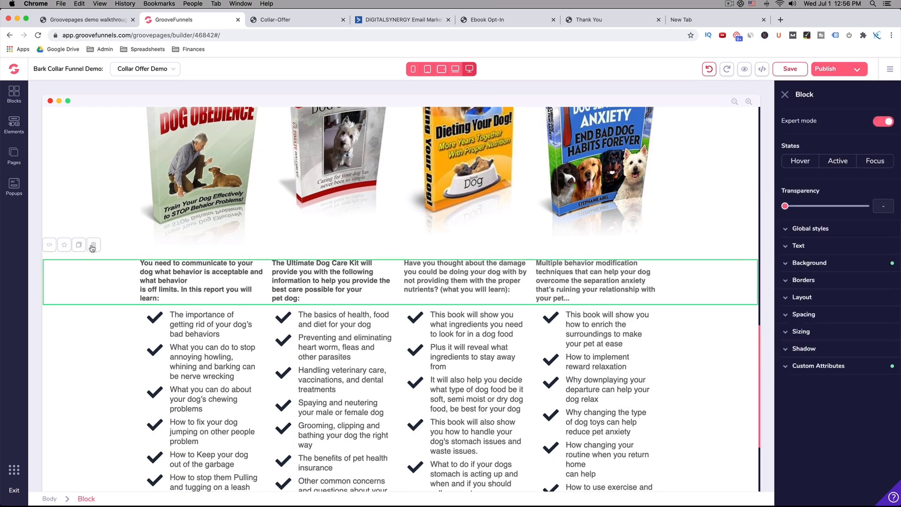
click(92, 246)
click(469, 297)
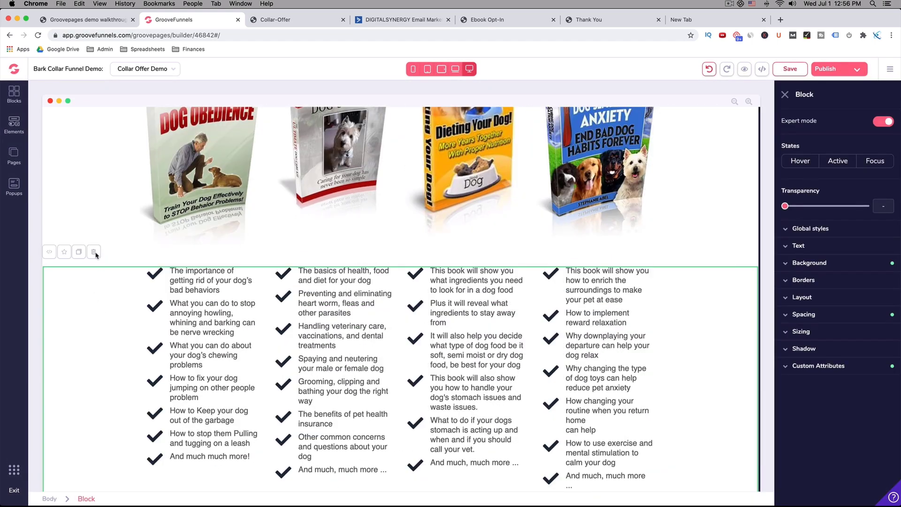
click(94, 253)
click(471, 296)
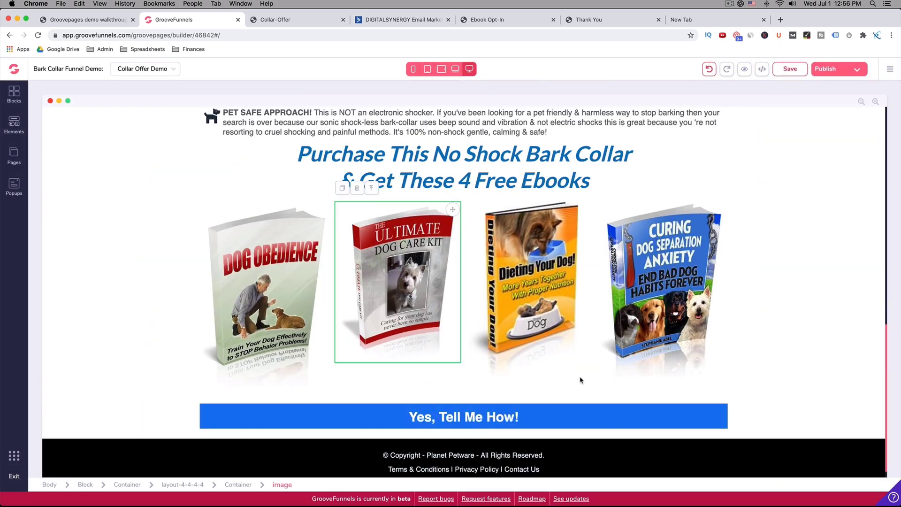
- Compare the closing ebook and button section in the builder with the Thank You preview and the Collar-Offer page
scroll(581, 380, down, 1)
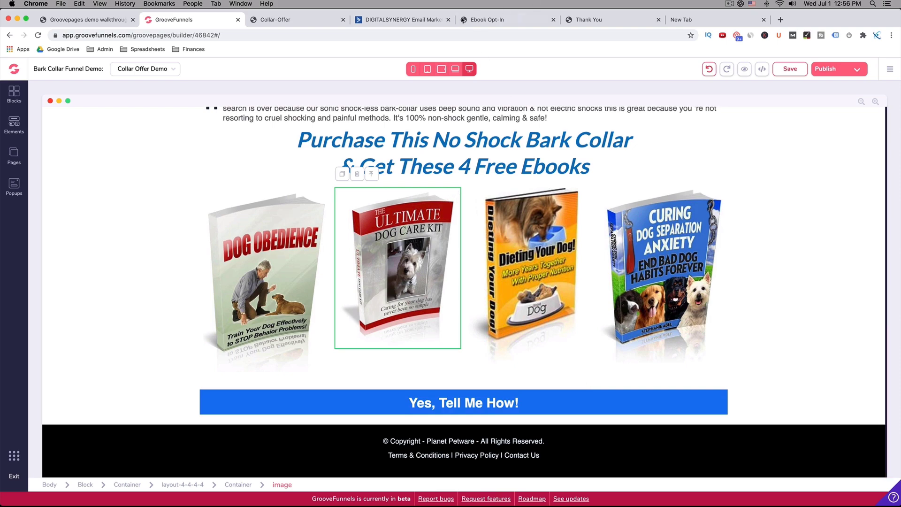
click(595, 21)
scroll(568, 186, down, 7)
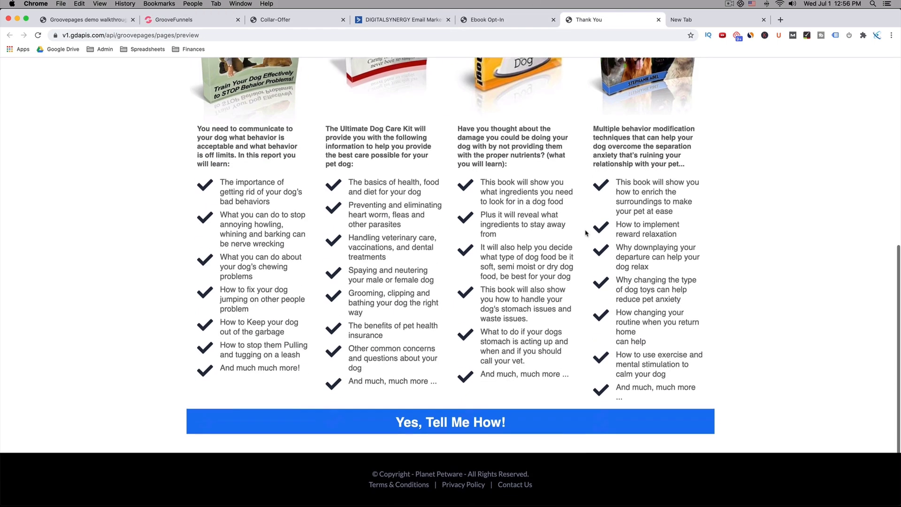
click(291, 19)
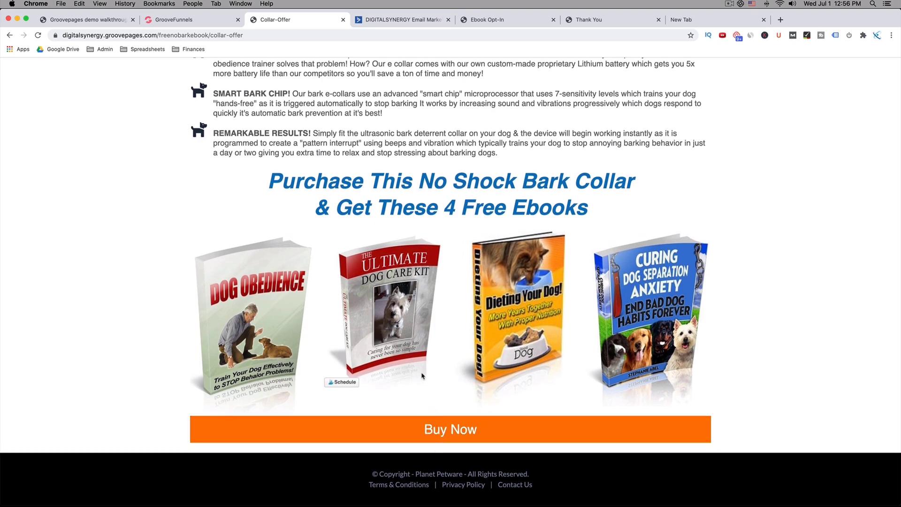
scroll(421, 355, up, 3)
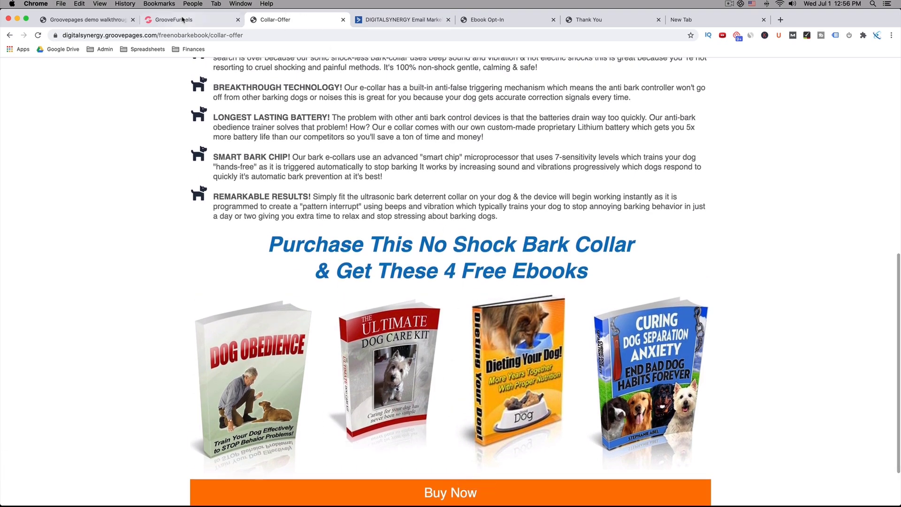
click(182, 19)
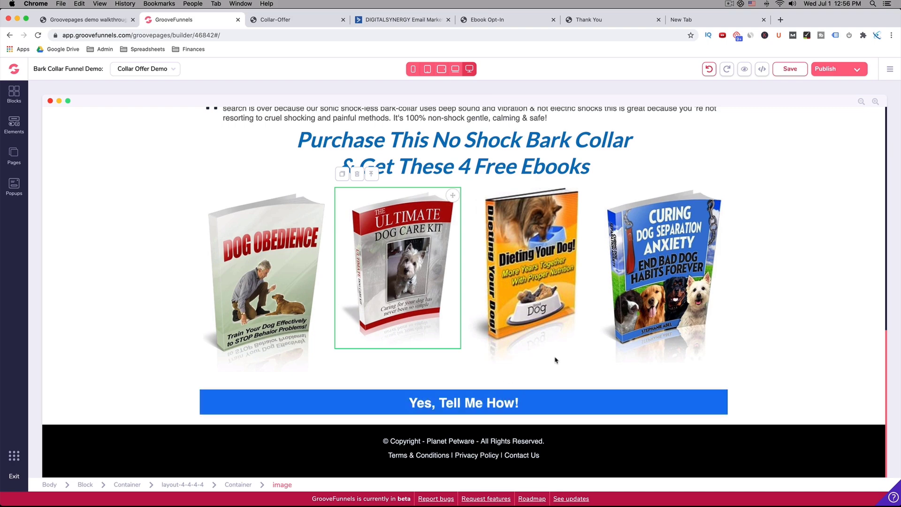
- Set the top margin of the block containing the blue ebook heading to 1.5rem
scroll(557, 361, up, 3)
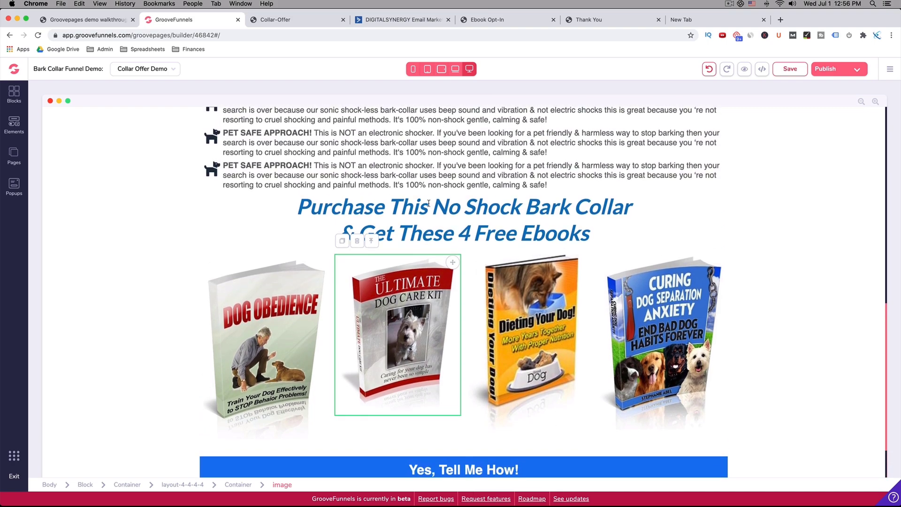
click(110, 228)
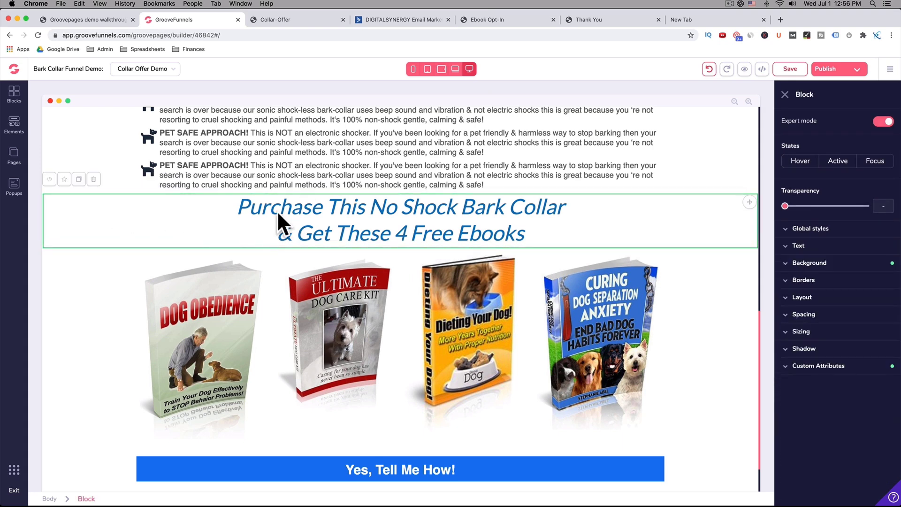
click(798, 314)
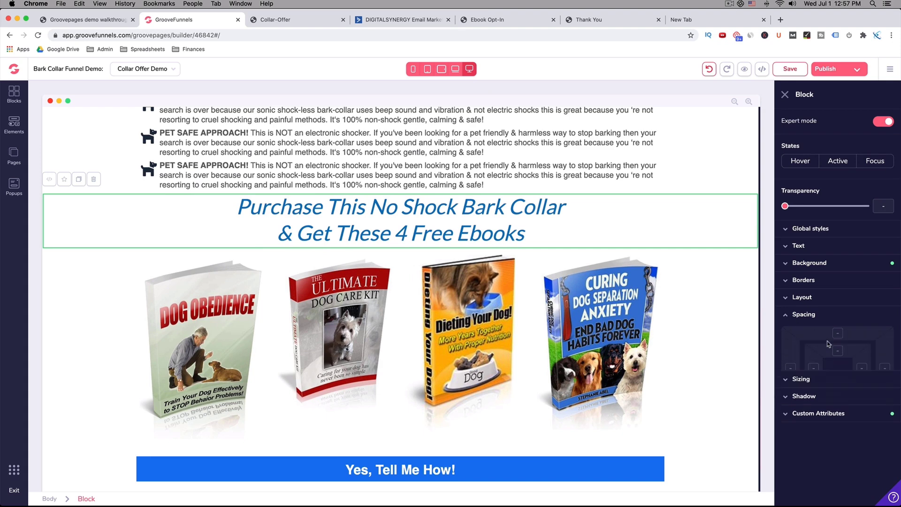
click(837, 333)
drag(789, 425, 811, 423)
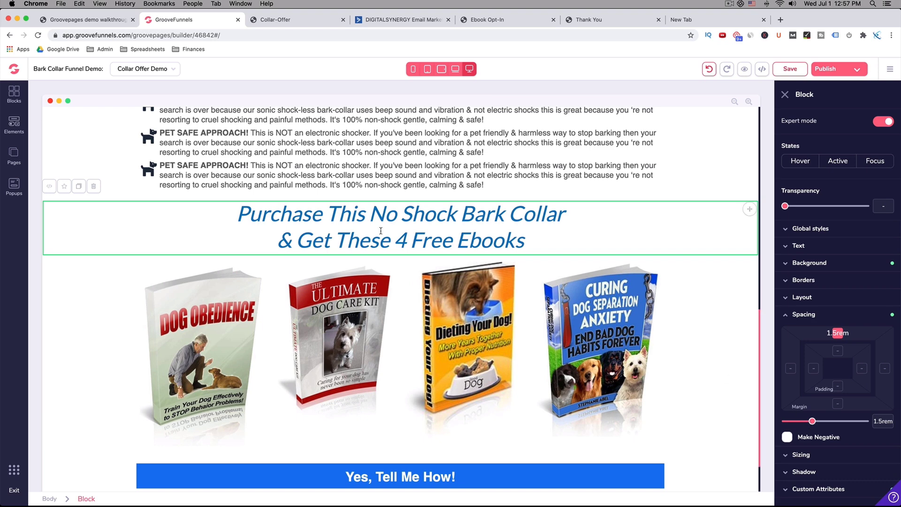
- Make both lines of the blue "Purchase This No Shock Bark Collar & Get These 4 Free Ebooks" heading bold
drag(531, 241, 253, 212)
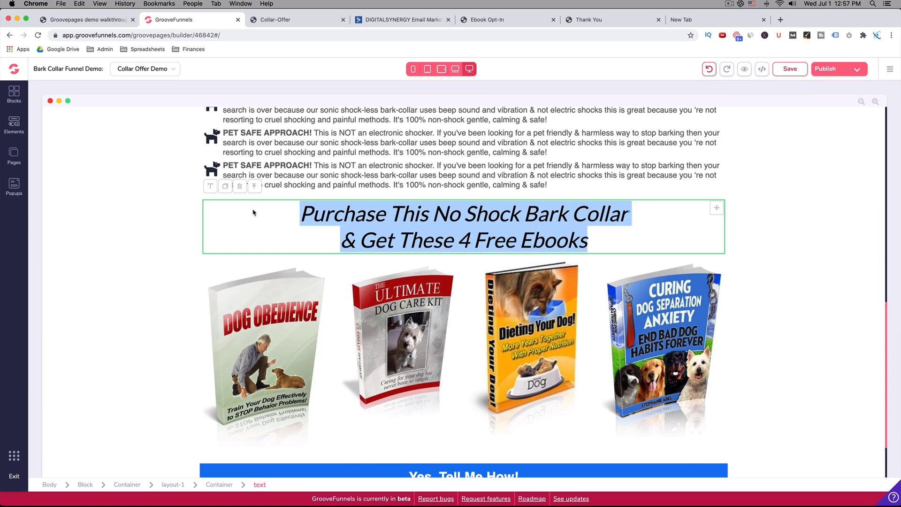
triple_click(292, 211)
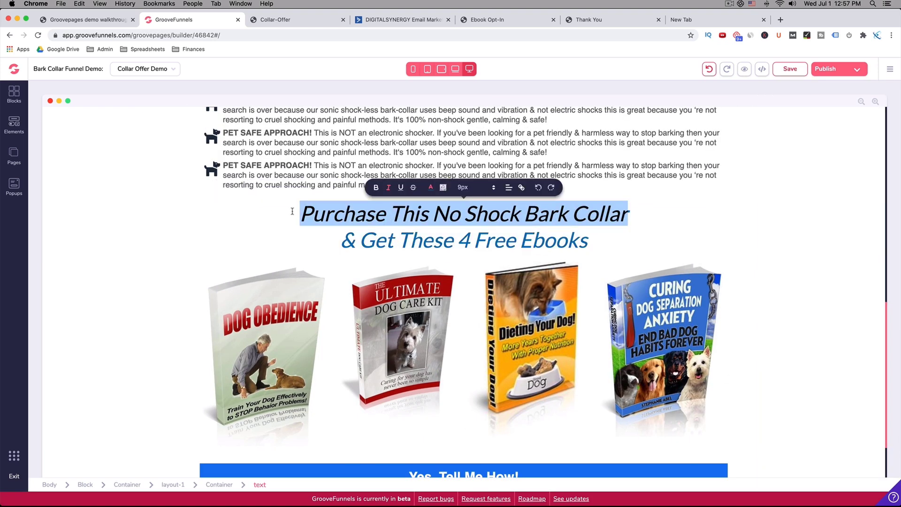
triple_click(411, 213)
shift+click(308, 213)
drag(301, 214, 593, 249)
click(375, 188)
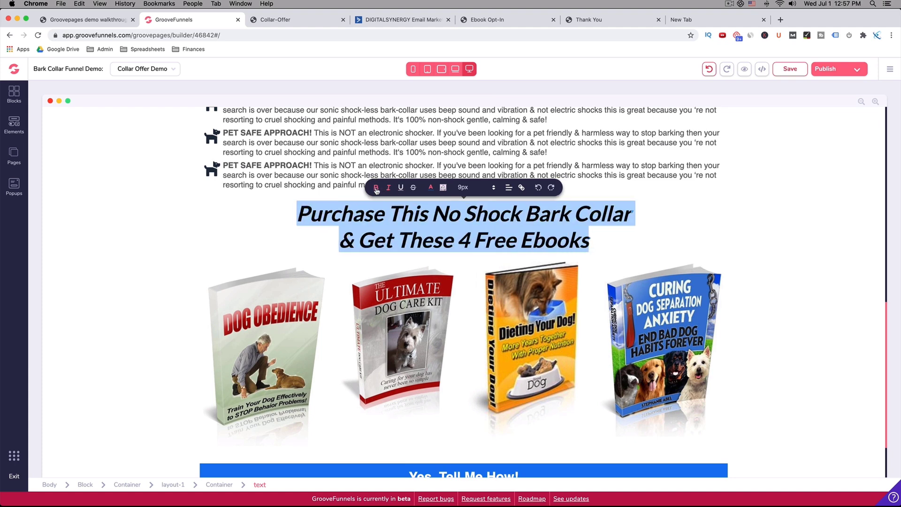
click(671, 235)
- Set the background color of the "Yes, Tell Me How!" button below the ebooks to dark orange #CC8800
scroll(739, 276, down, 2)
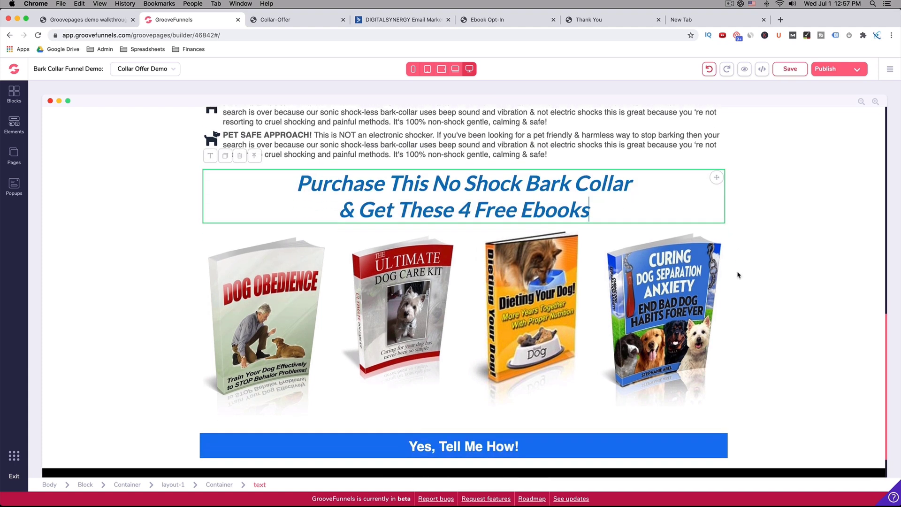
click(561, 438)
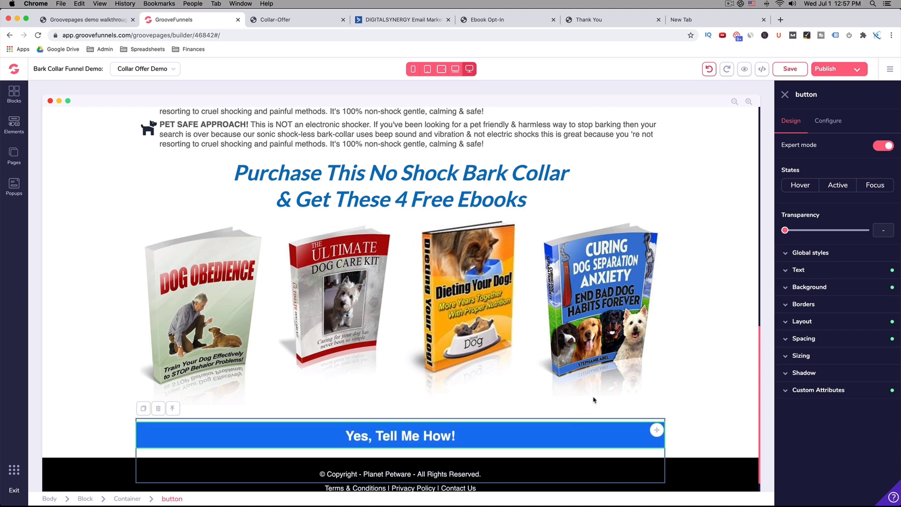
click(816, 290)
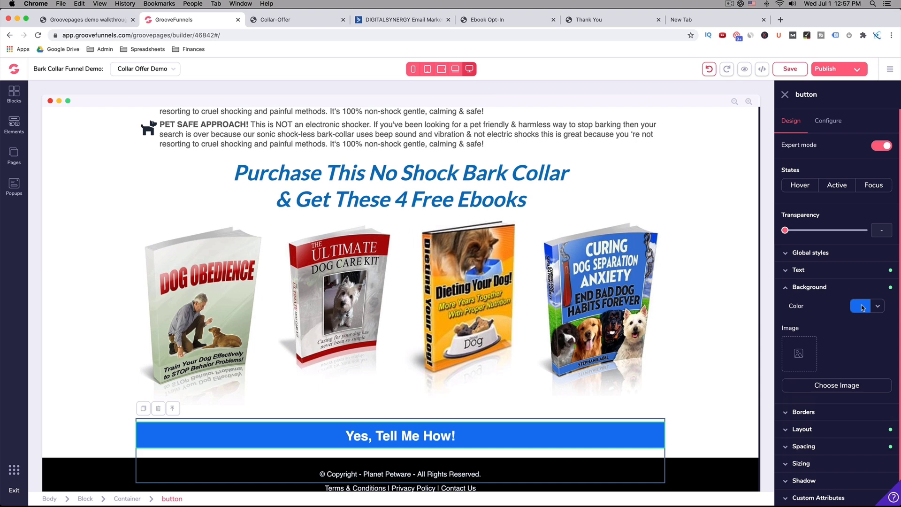
click(862, 307)
mouse_move(820, 370)
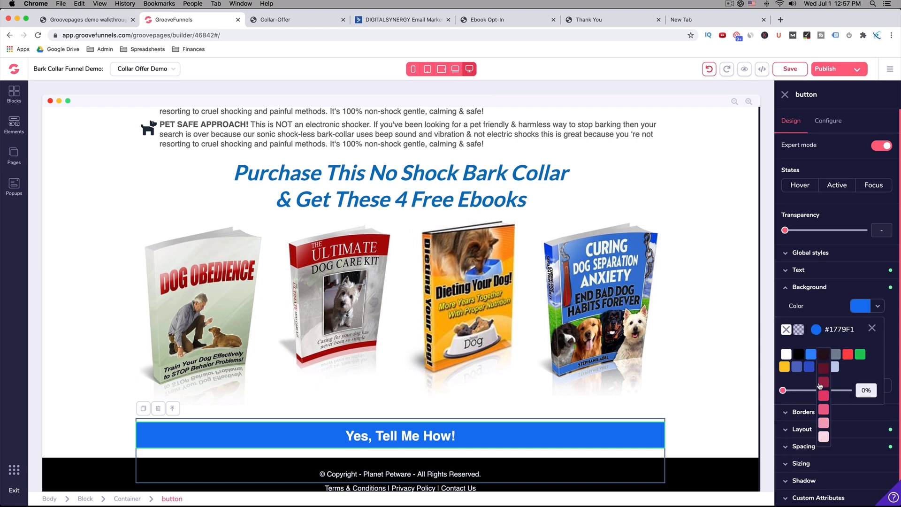
mouse_move(784, 369)
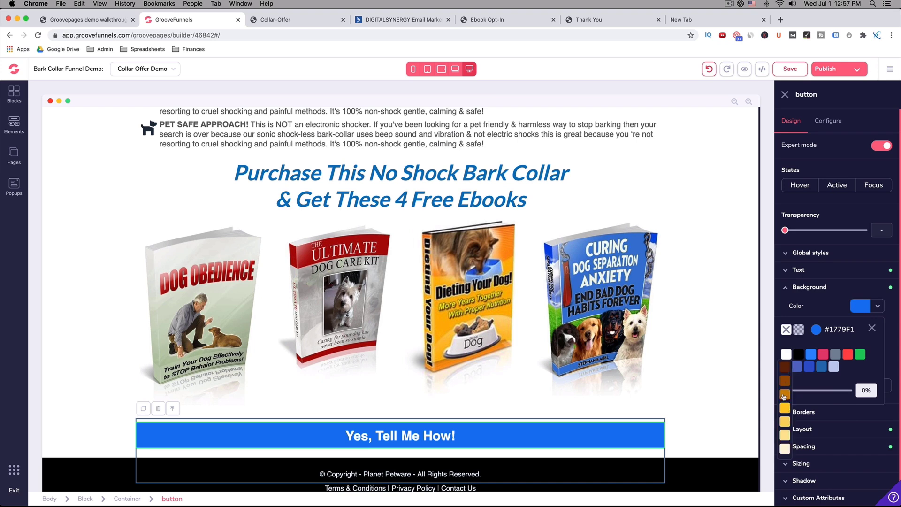
click(783, 395)
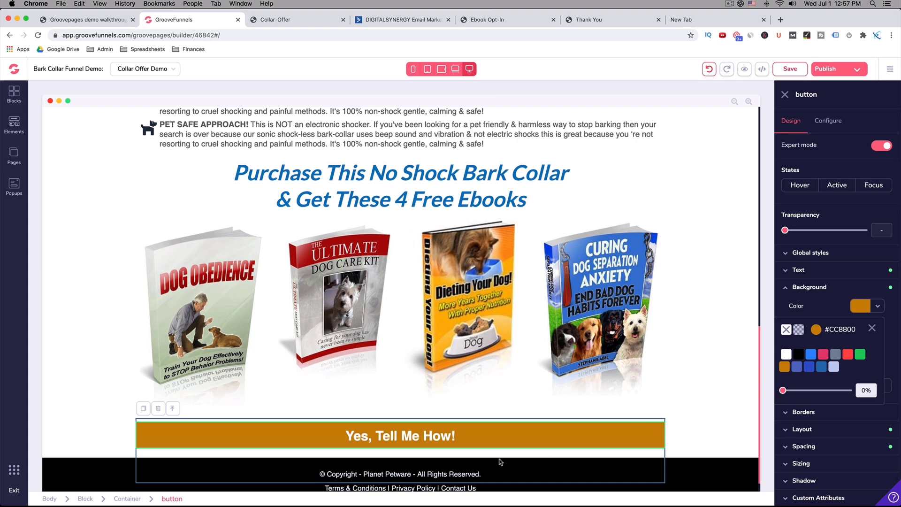
- Change the text of the button below the ebooks to "Buy Now" and update it
click(828, 123)
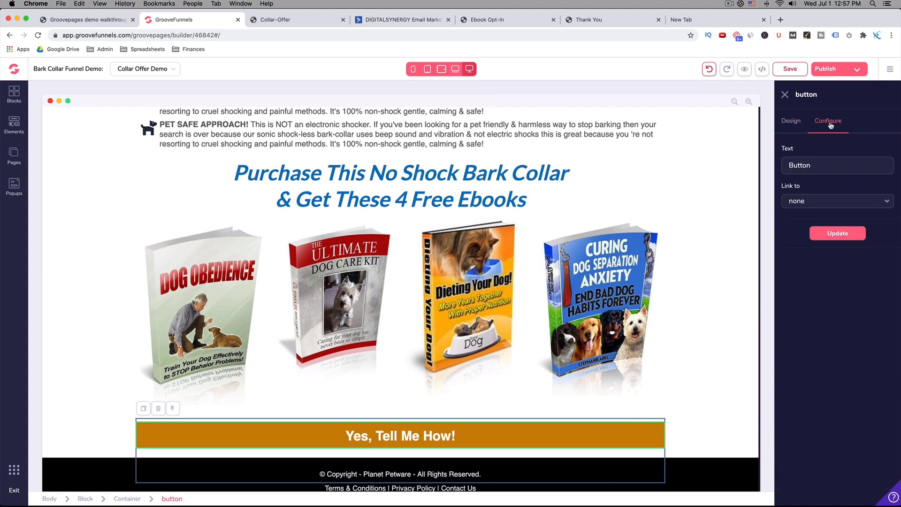
double_click(812, 172)
text(Bu)
click(838, 233)
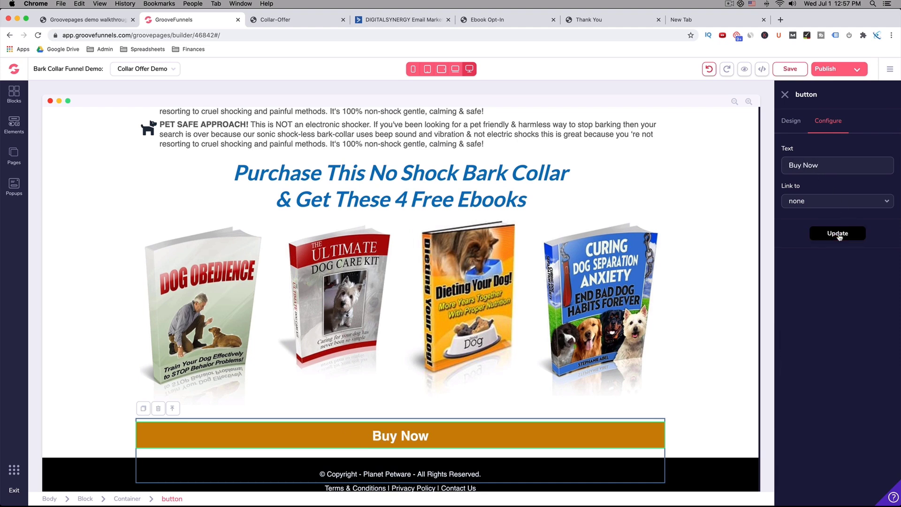
- Check the Buy Now button styling on the Collar-Offer page and return to the builder
click(287, 19)
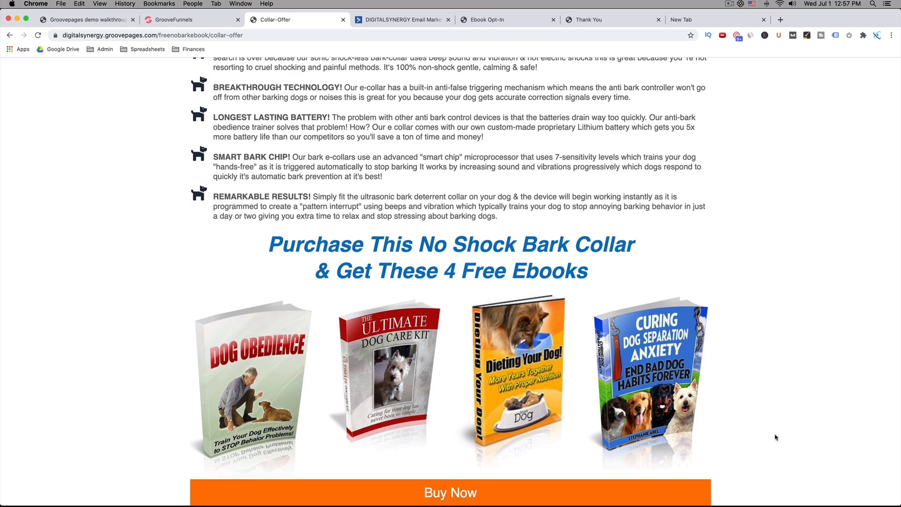
scroll(775, 438, down, 3)
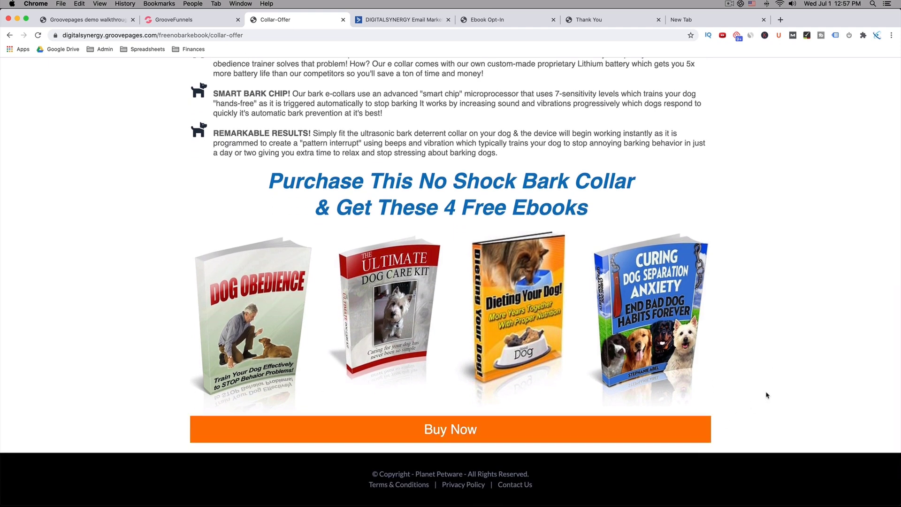
scroll(766, 395, up, 10)
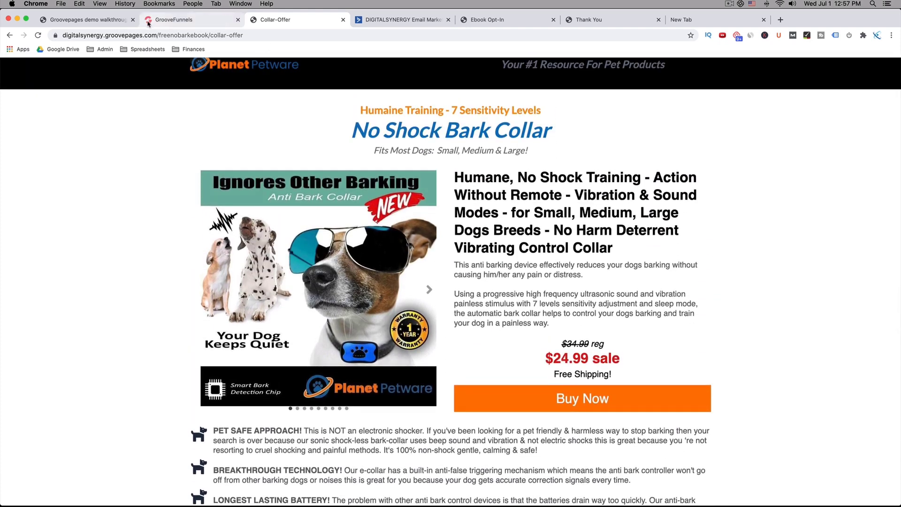
click(199, 23)
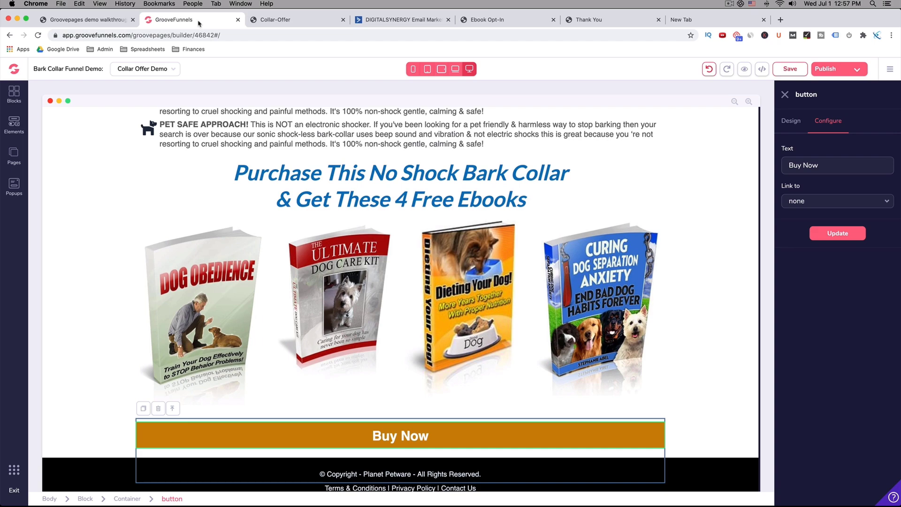
- Copy the hex background color code from the Buy Now button below the sale price
click(608, 436)
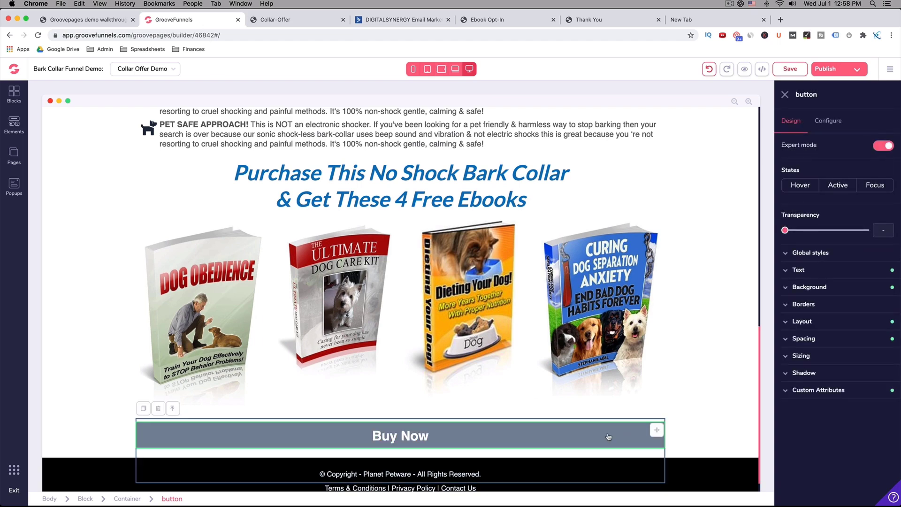
scroll(609, 436, up, 15)
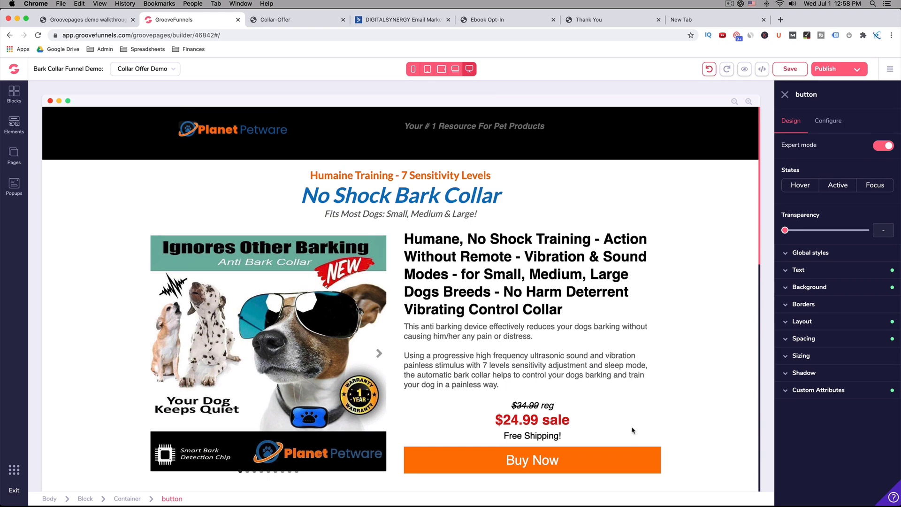
click(610, 462)
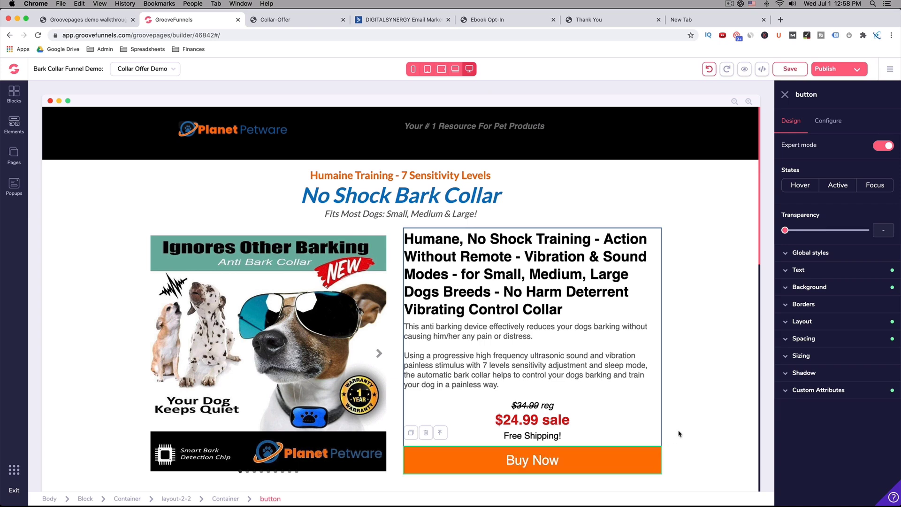
click(680, 434)
click(619, 463)
click(810, 288)
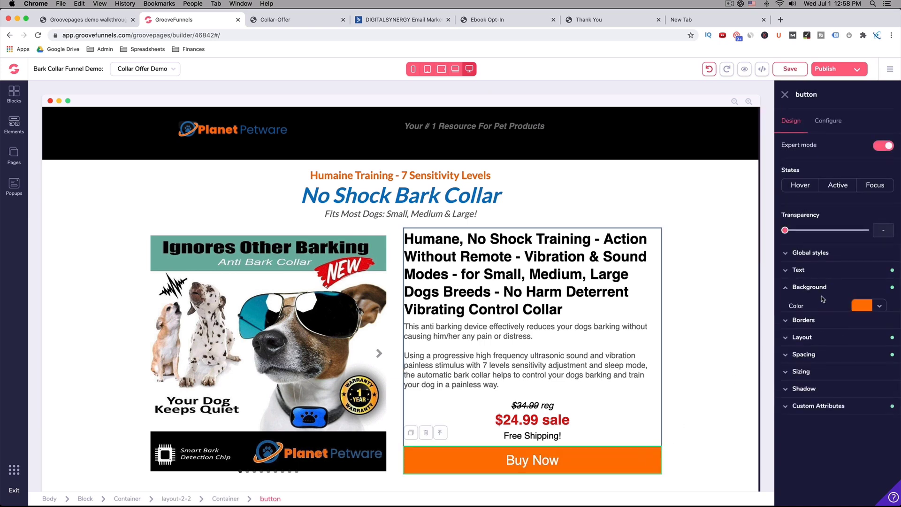
click(859, 308)
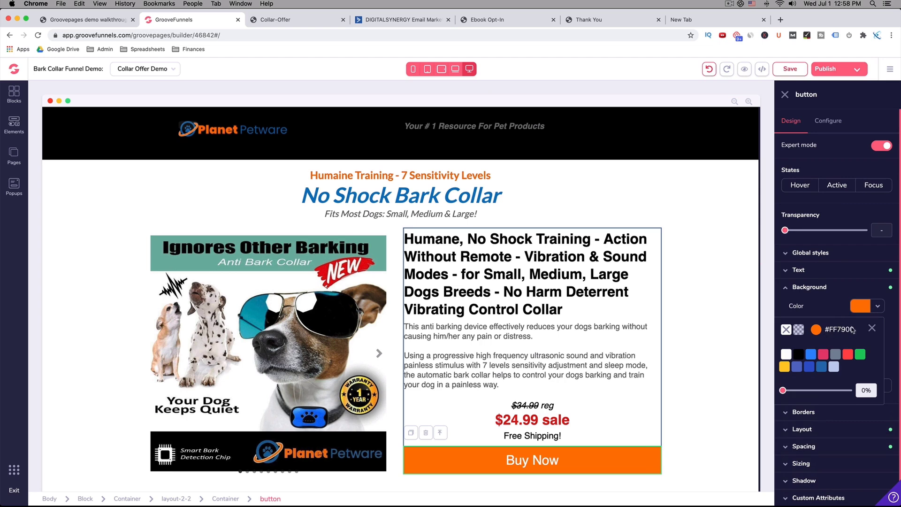
click(816, 330)
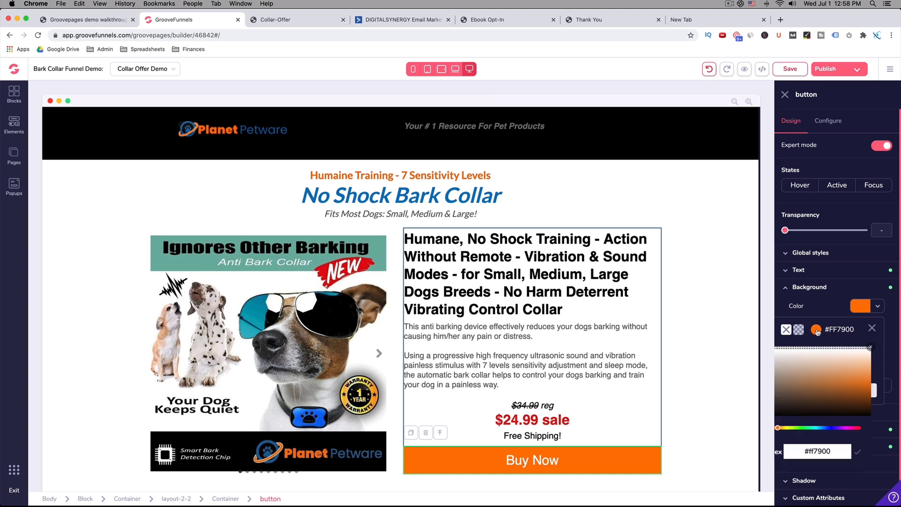
triple_click(818, 452)
right_click(818, 451)
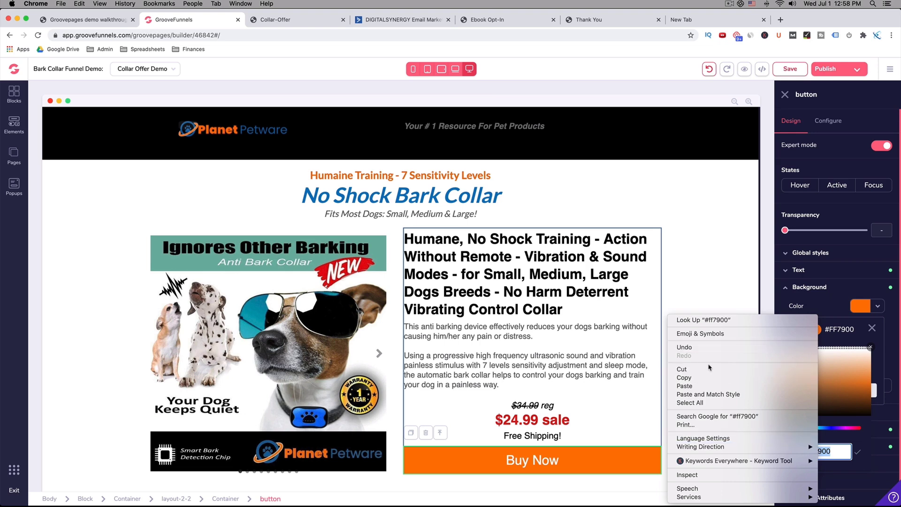
click(711, 378)
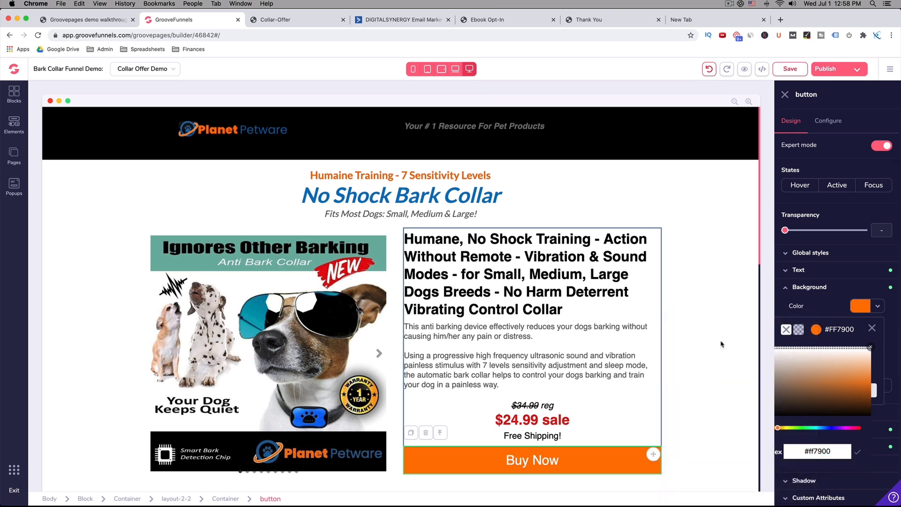
- Set the background color of the Buy Now button below the ebooks to #ff7900
click(721, 344)
scroll(699, 369, down, 6)
scroll(698, 368, down, 6)
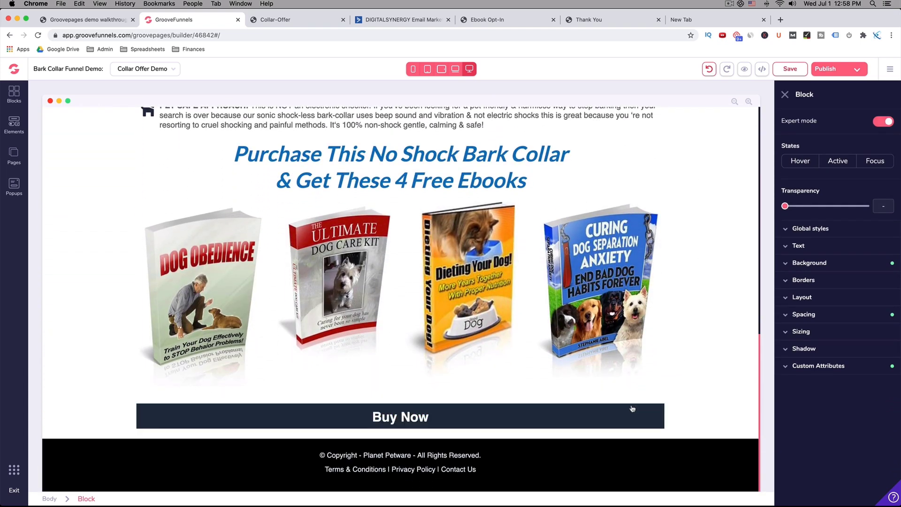
click(632, 409)
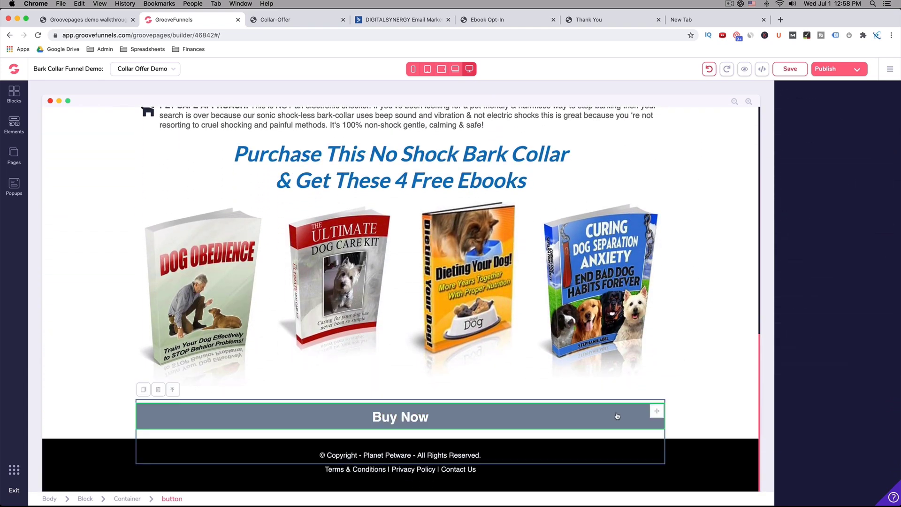
click(863, 288)
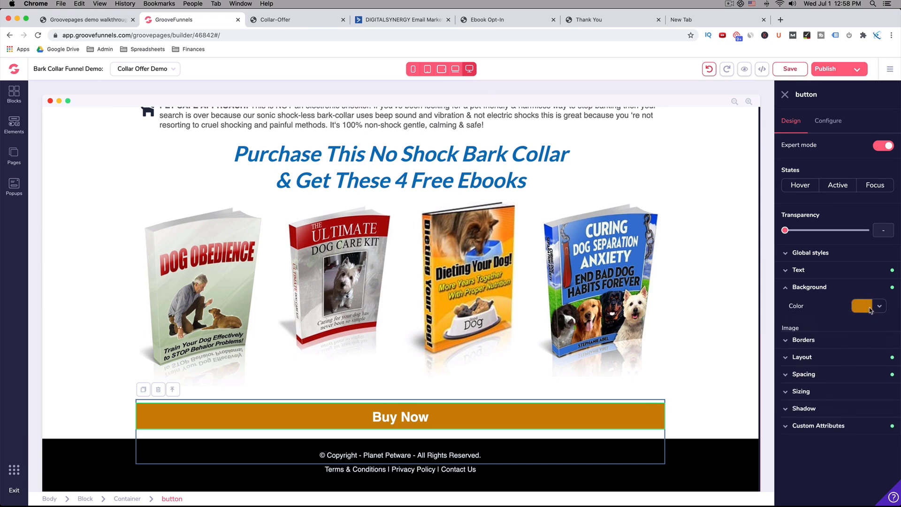
click(866, 308)
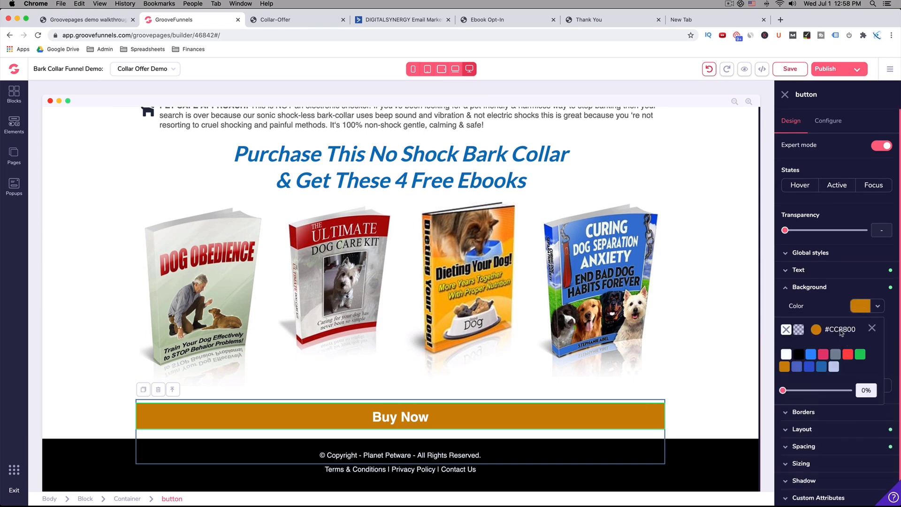
click(816, 331)
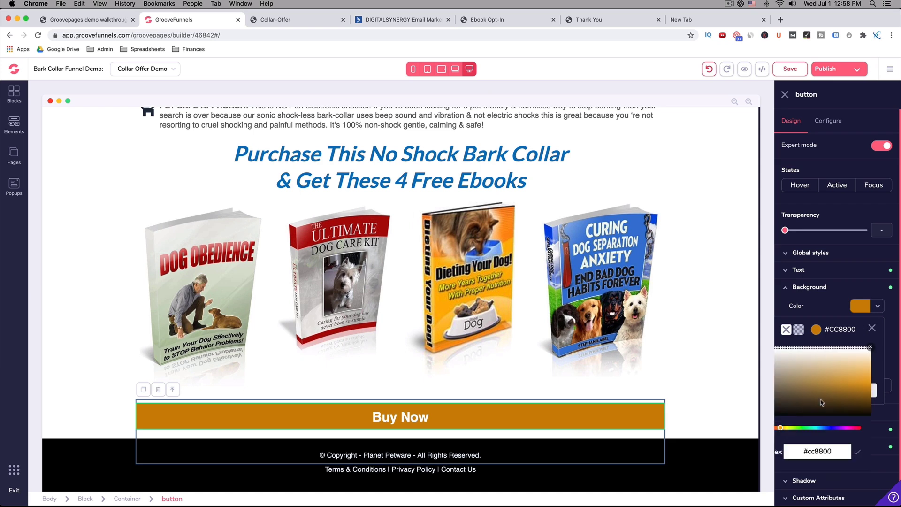
triple_click(819, 451)
text(#ff7900)
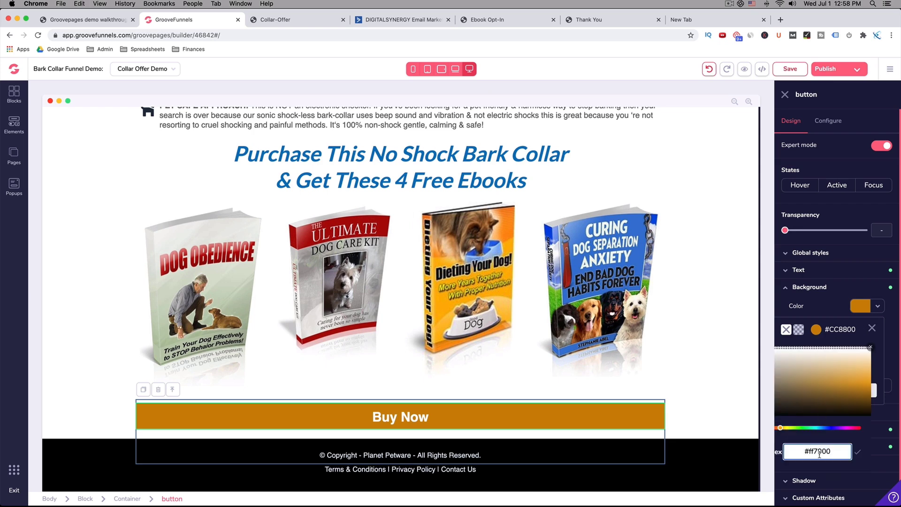
key(Return)
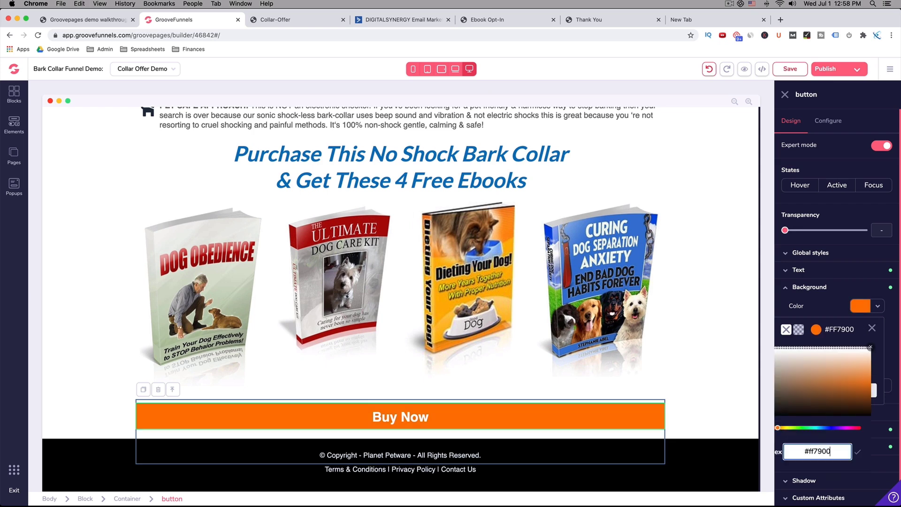
click(707, 361)
- Compare the rebuilt offer page in the builder with the Collar-Offer page from header to closing ebook section
scroll(707, 361, up, 15)
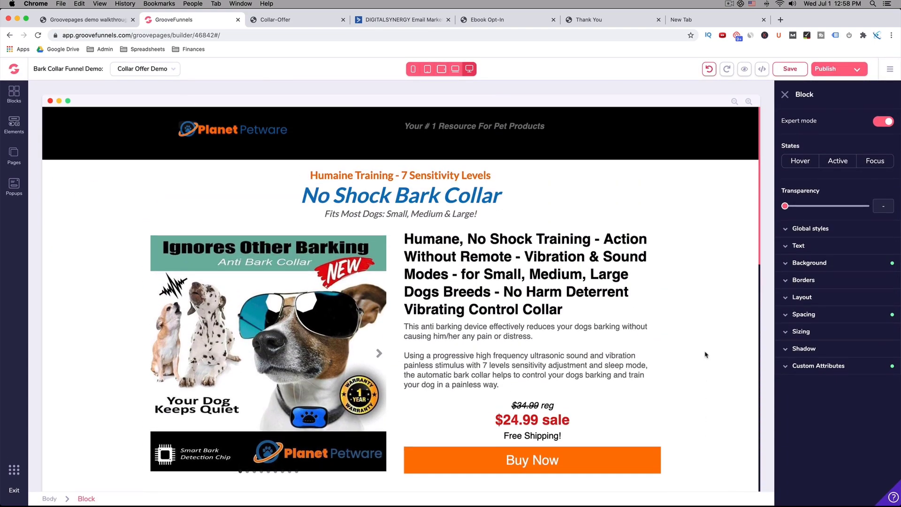
scroll(678, 323, down, 5)
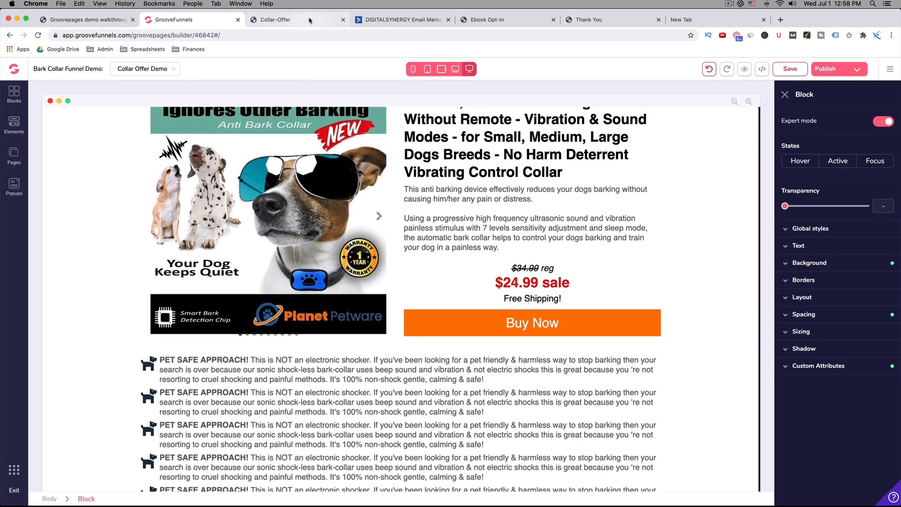
click(307, 22)
scroll(530, 237, down, 10)
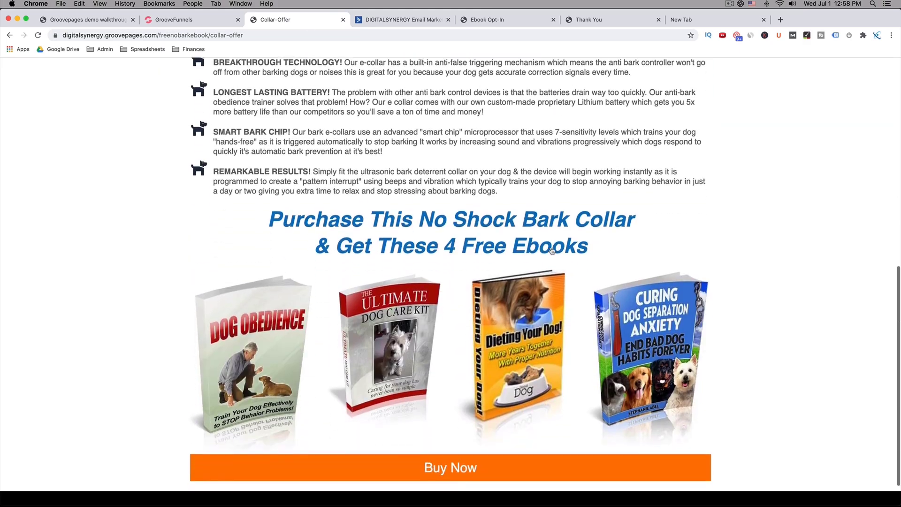
scroll(552, 250, up, 10)
key(ctrl+shift+Tab)
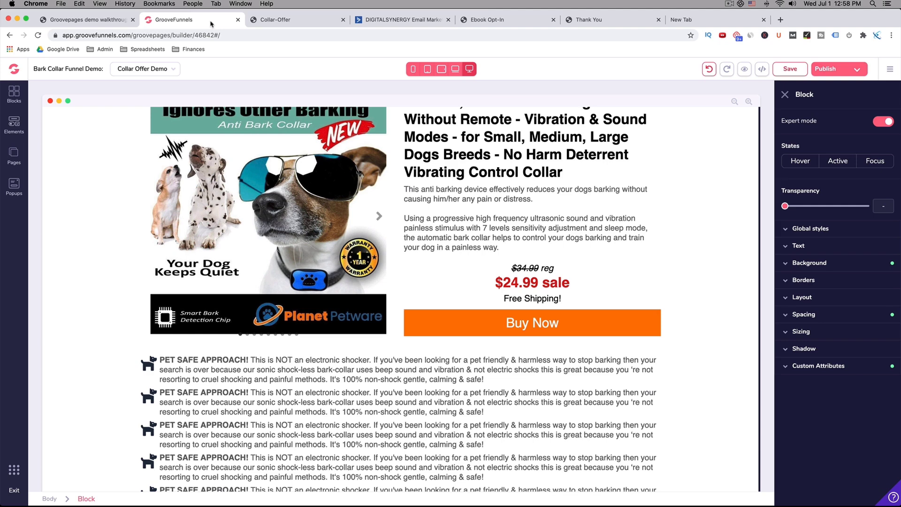
scroll(372, 220, up, 3)
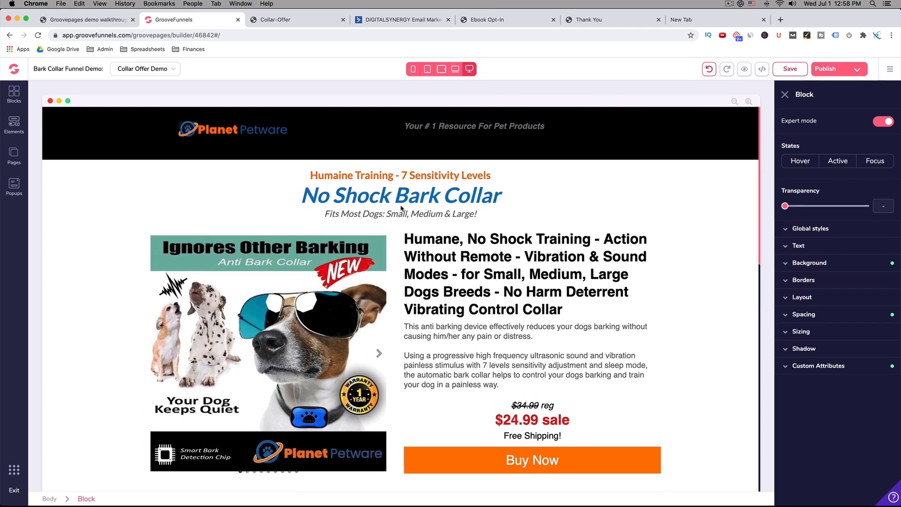
- Save the collar offer page and open the funnel's Bark Collar Opt-in page in the builder
click(791, 69)
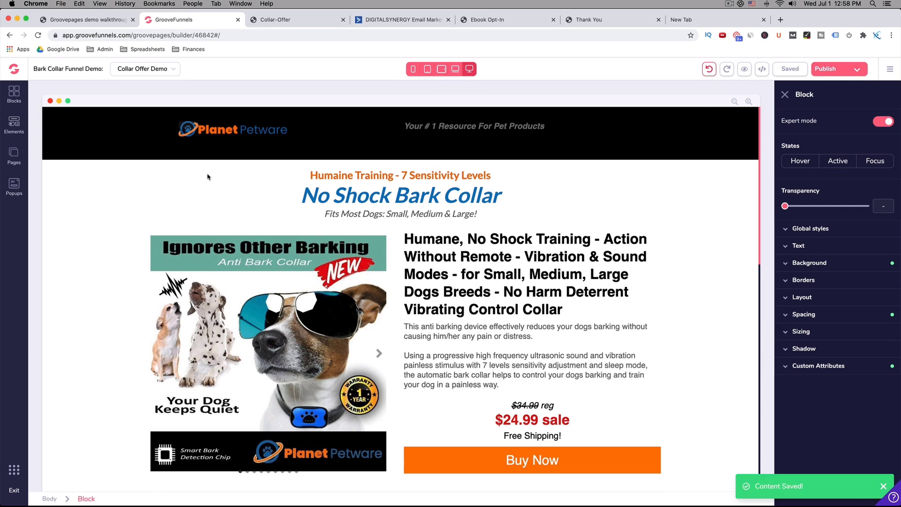
click(173, 71)
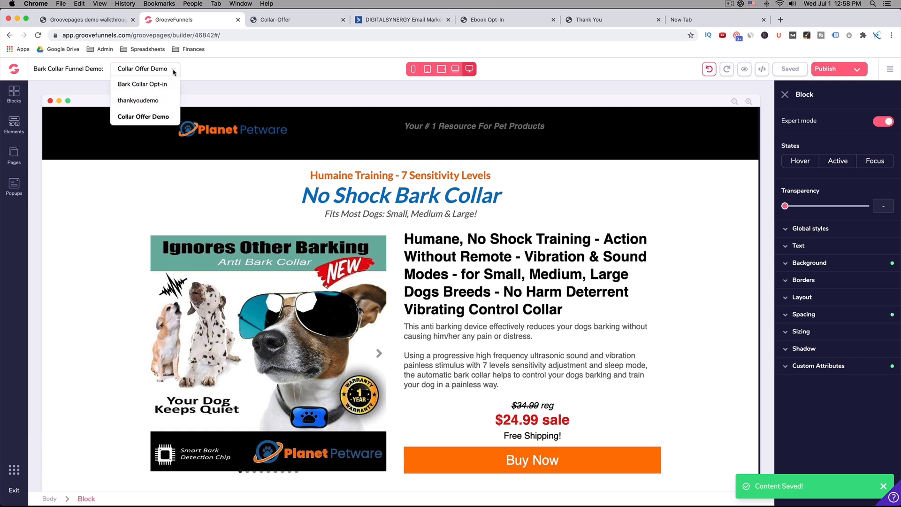
click(153, 86)
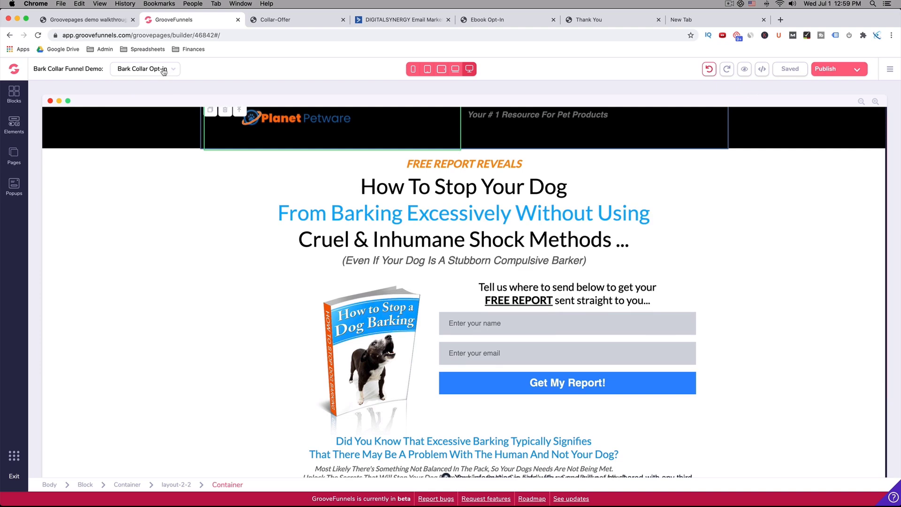
- Open the funnel's thankyoudemo page and look through it down to the footer
click(164, 70)
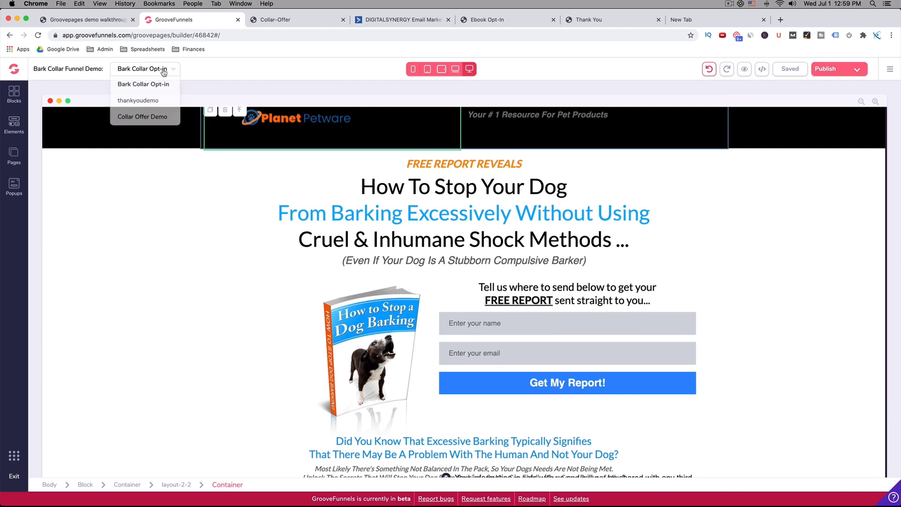
click(160, 101)
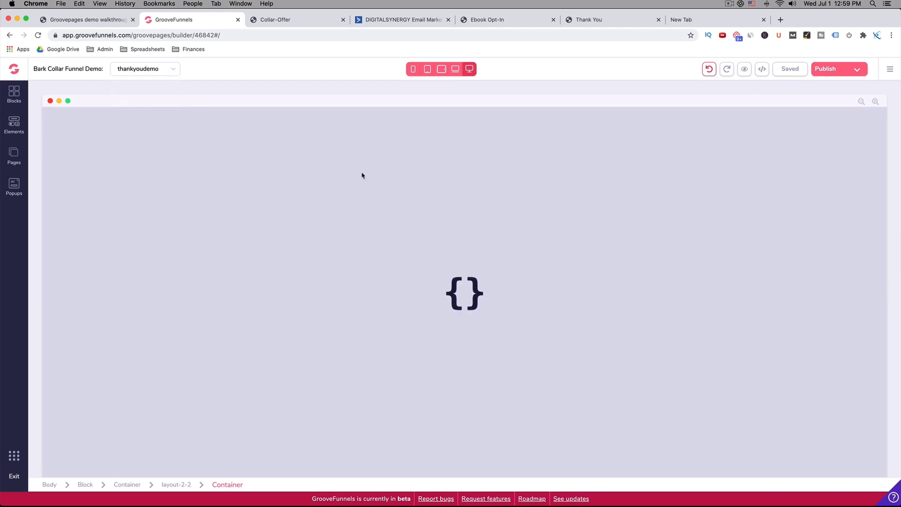
scroll(368, 176, down, 10)
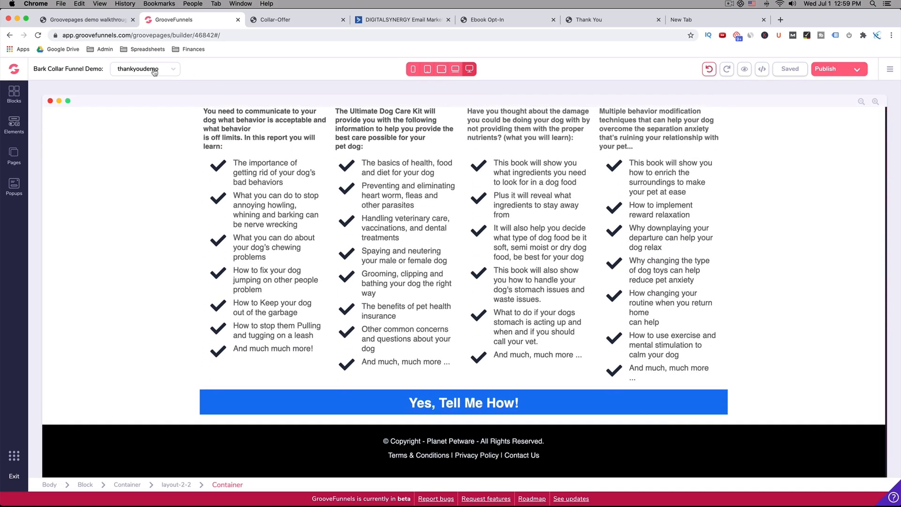
- Return to the Collar Offer Demo page and review its header, product section and dog-icon list
click(155, 70)
click(149, 121)
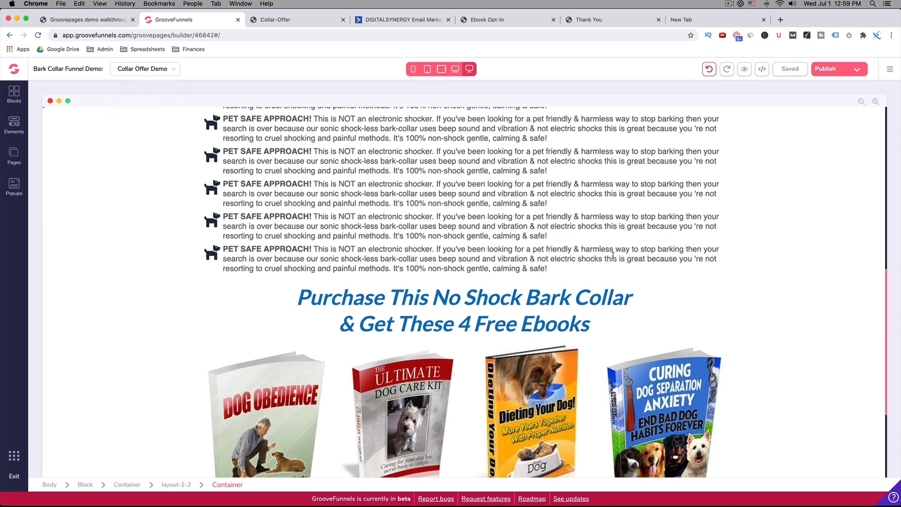
scroll(613, 256, up, 10)
scroll(613, 255, up, 3)
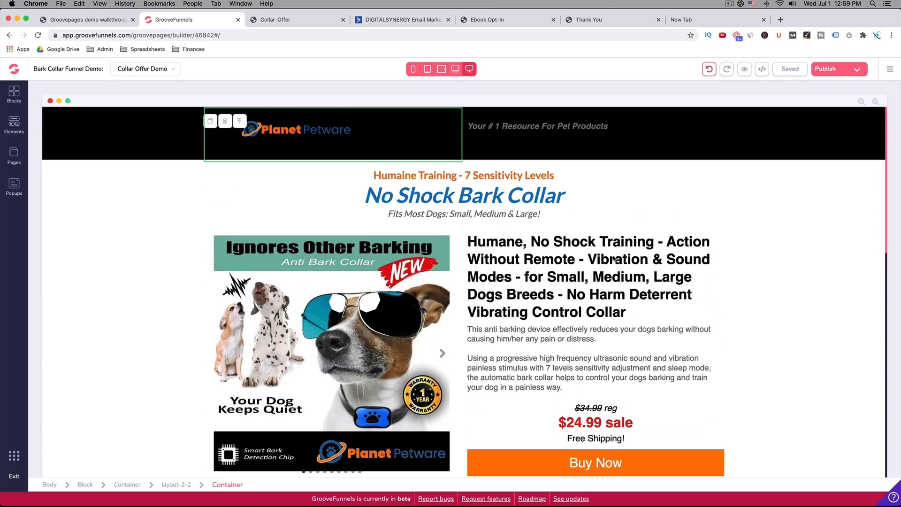
click(195, 198)
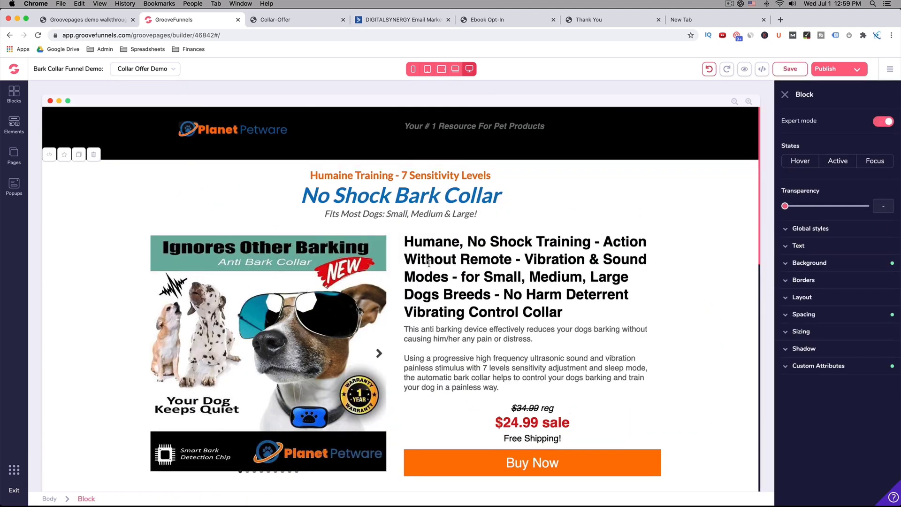
scroll(629, 279, down, 5)
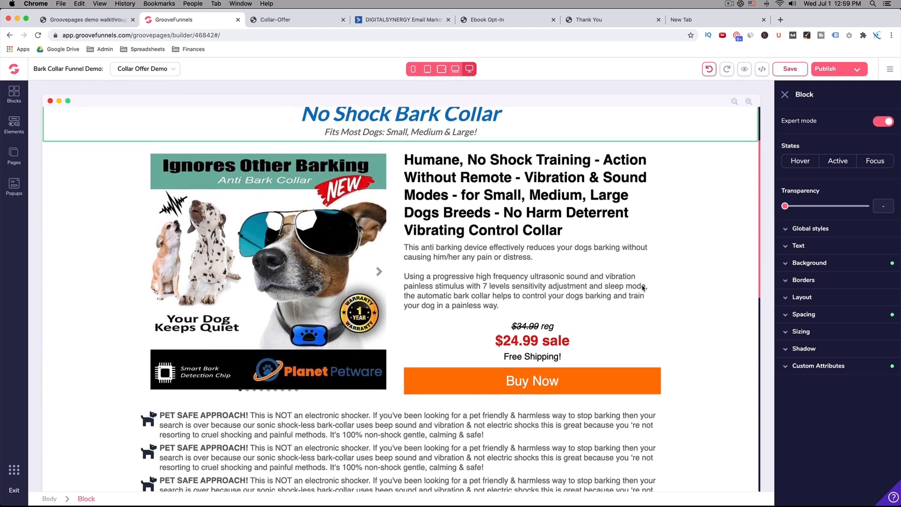
scroll(642, 285, down, 4)
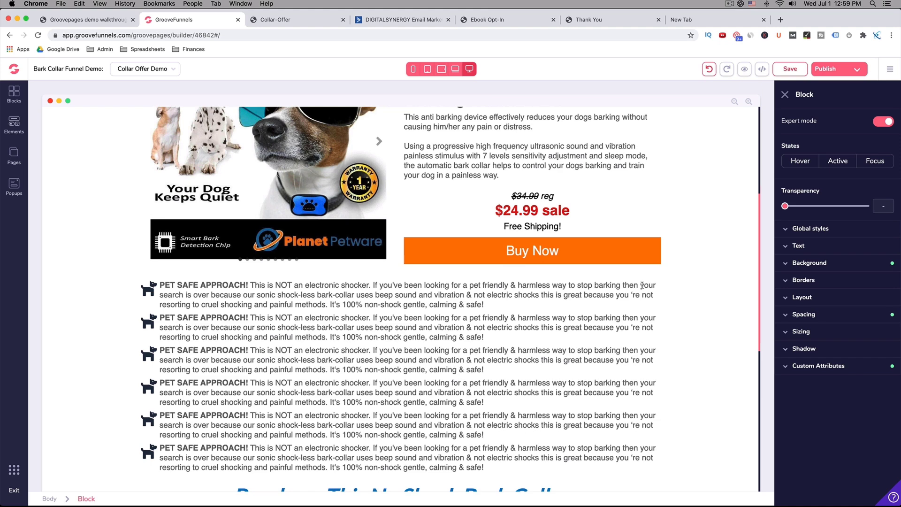
scroll(642, 285, up, 4)
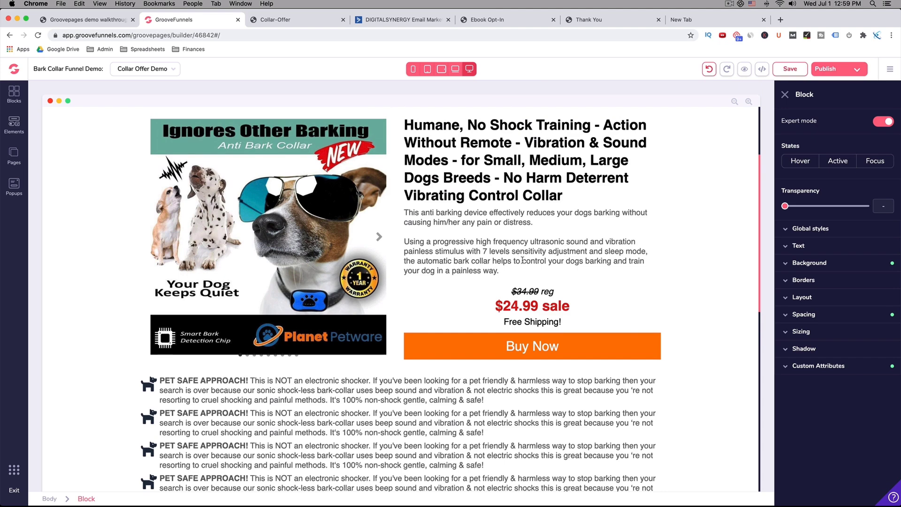
- Leave the builder and reopen the Bark Collar Funnel Demo site in the editor from the GroovePages sites
click(14, 69)
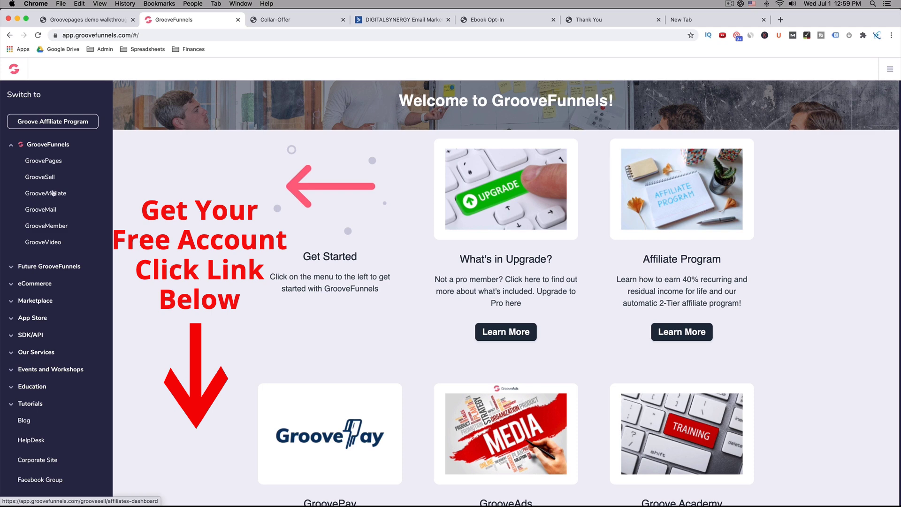
click(52, 161)
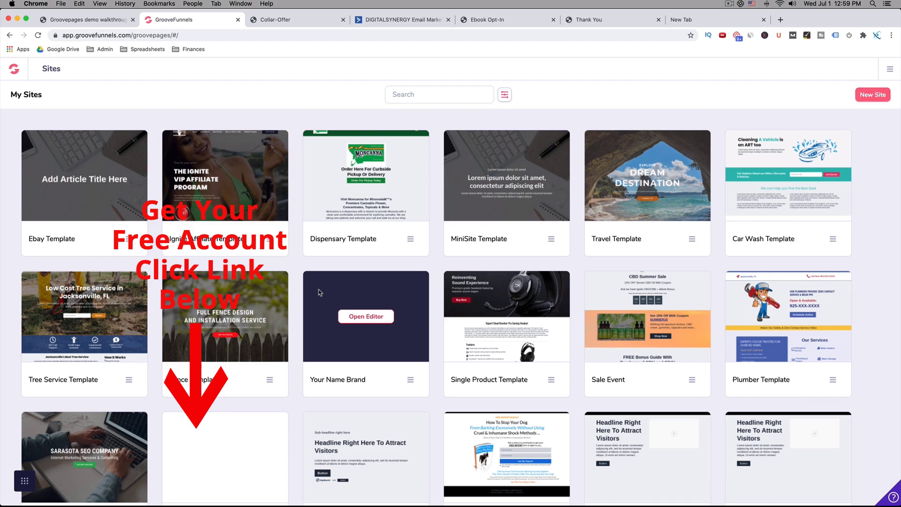
scroll(301, 310, down, 3)
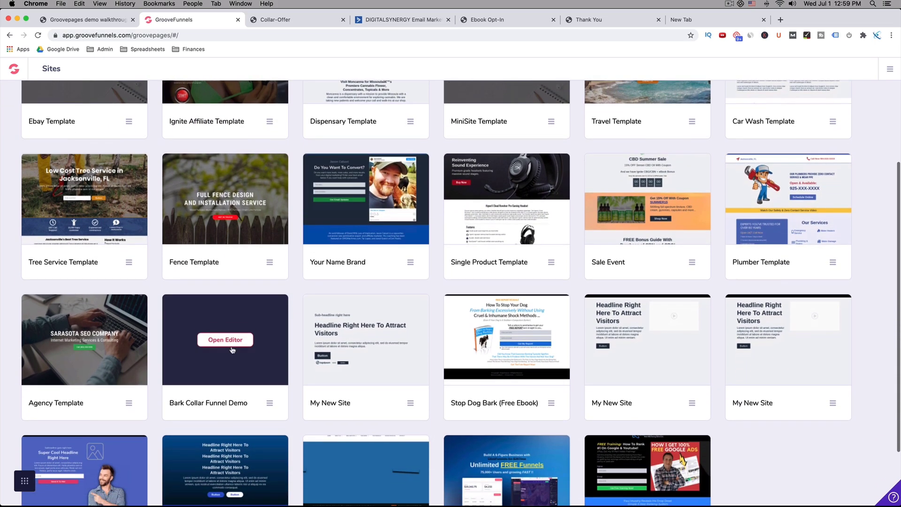
click(229, 344)
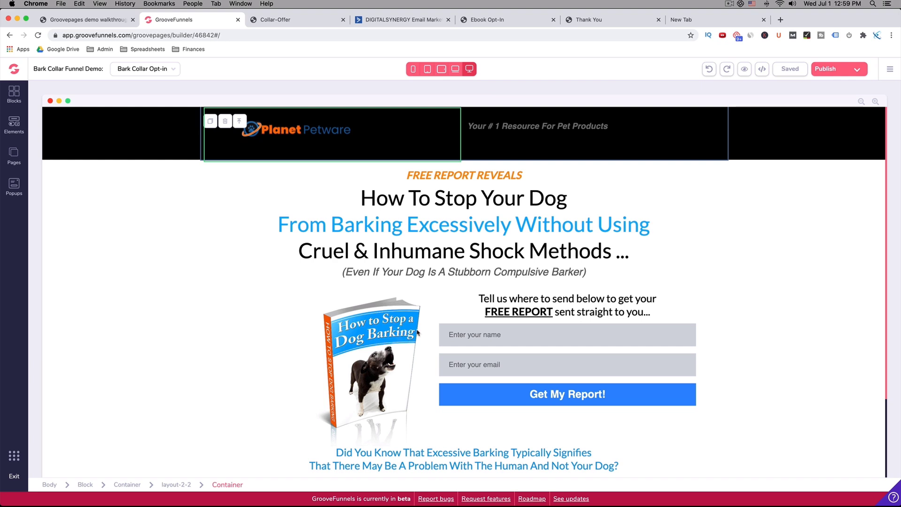
- Open the Collar Offer Demo page and examine its saved content from the header to the free ebooks section
click(167, 69)
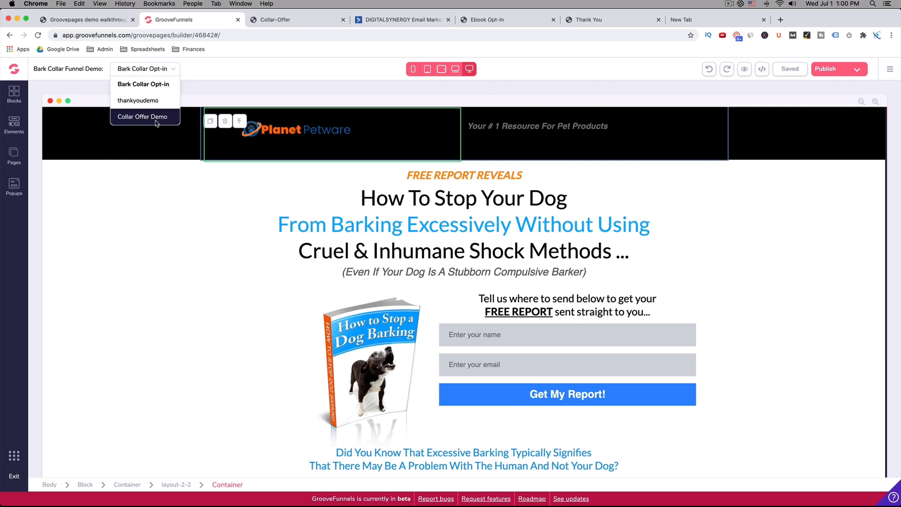
click(157, 123)
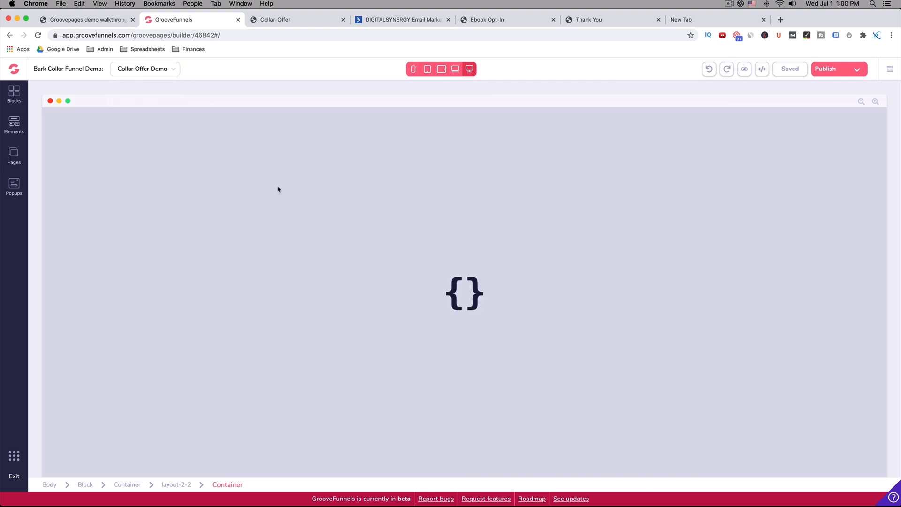
scroll(351, 202, down, 1)
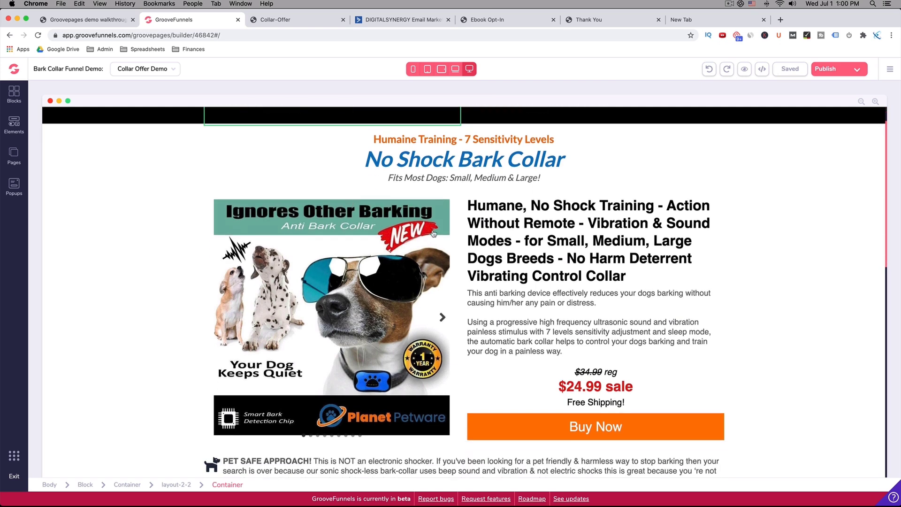
scroll(433, 233, down, 1)
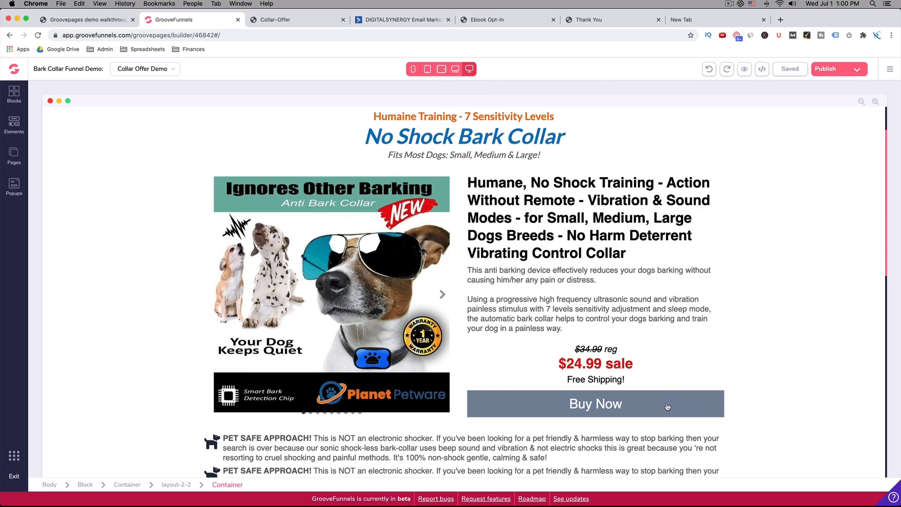
scroll(667, 407, down, 10)
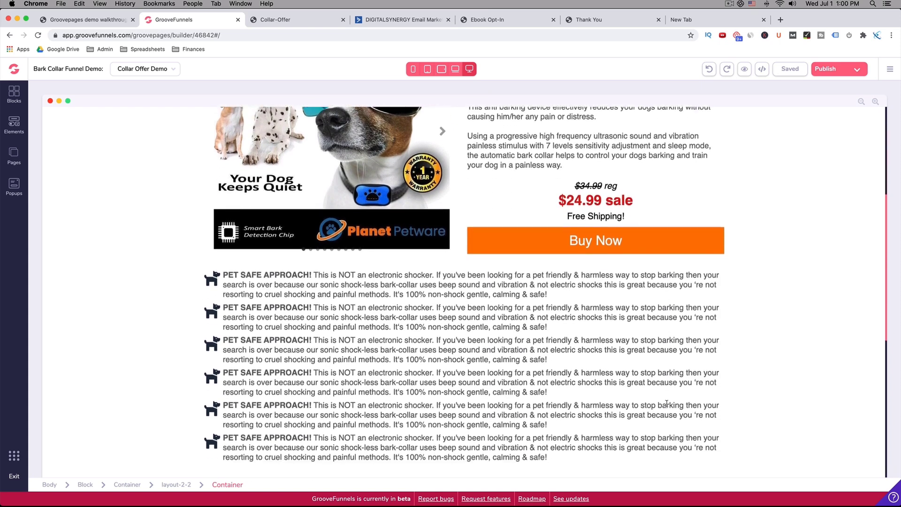
scroll(624, 373, down, 4)
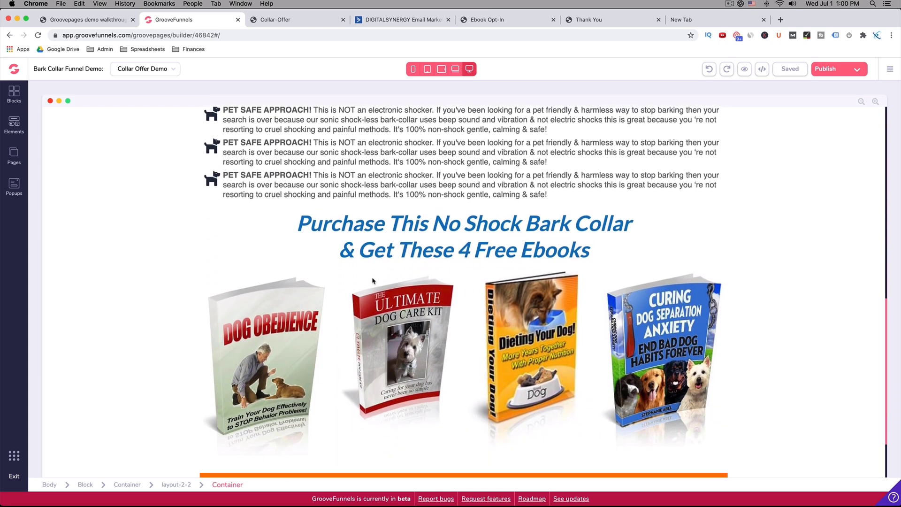
scroll(418, 296, down, 1)
scroll(441, 285, up, 3)
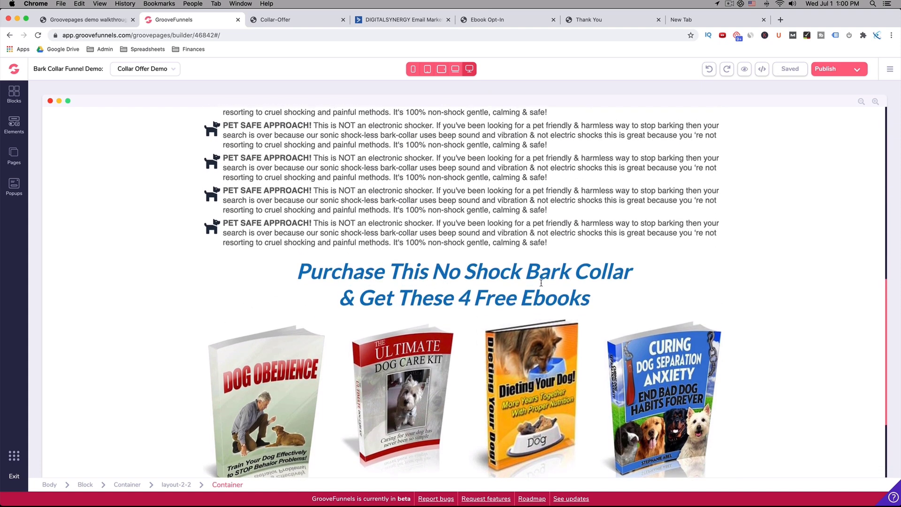
scroll(671, 282, up, 12)
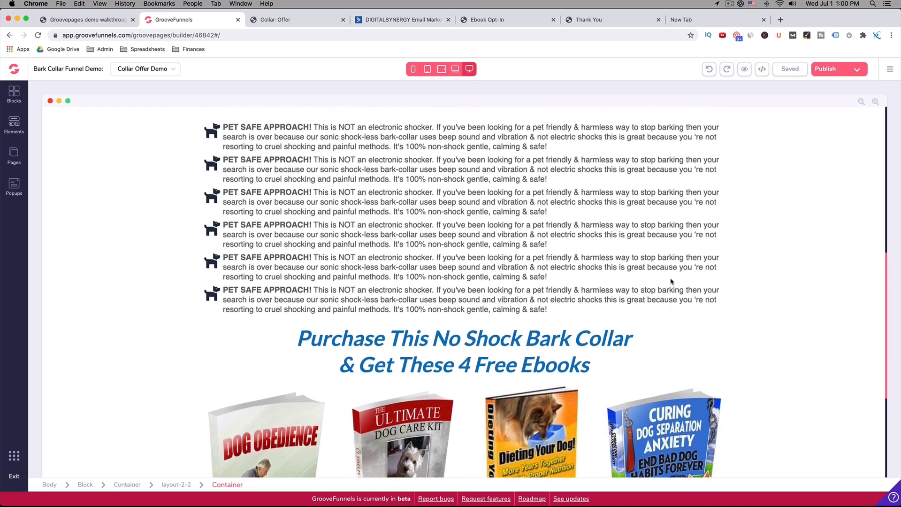
scroll(671, 279, up, 3)
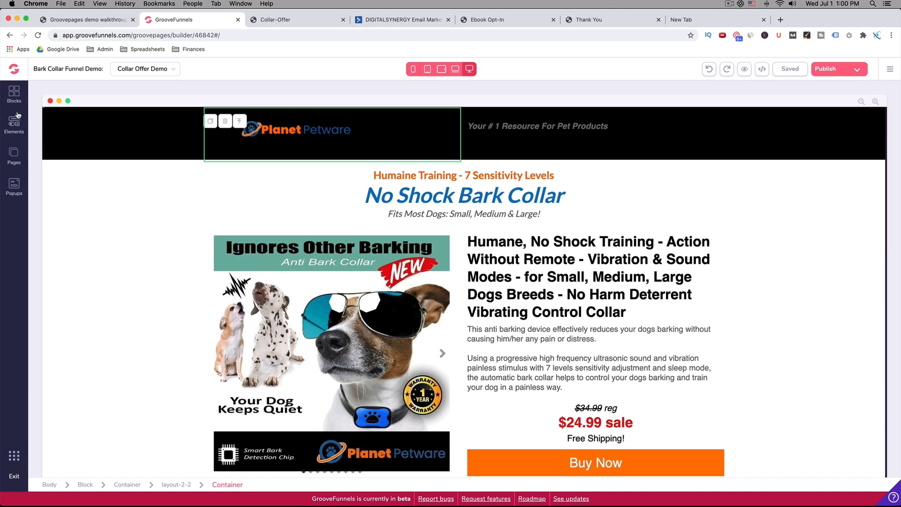
- Leave the builder for the GrooveFunnels dashboard and look over its welcome page
click(15, 75)
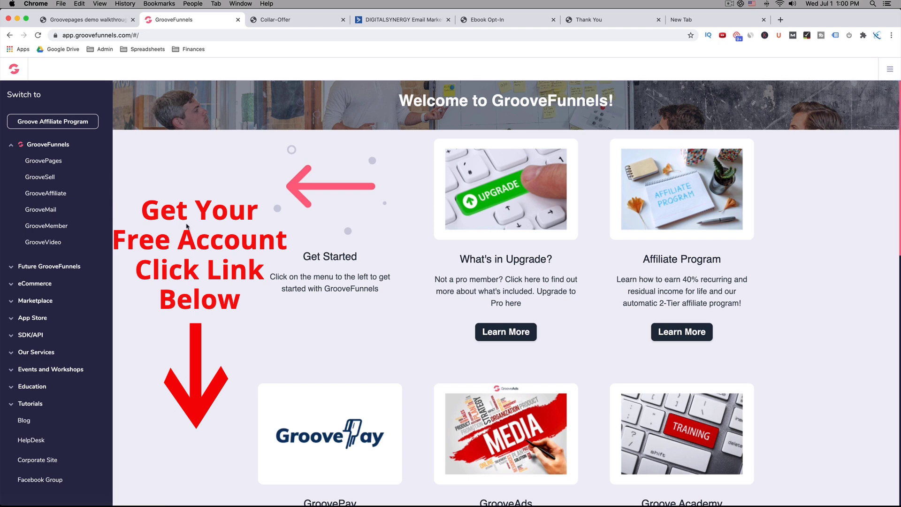
scroll(187, 227, down, 1)
scroll(187, 226, down, 1)
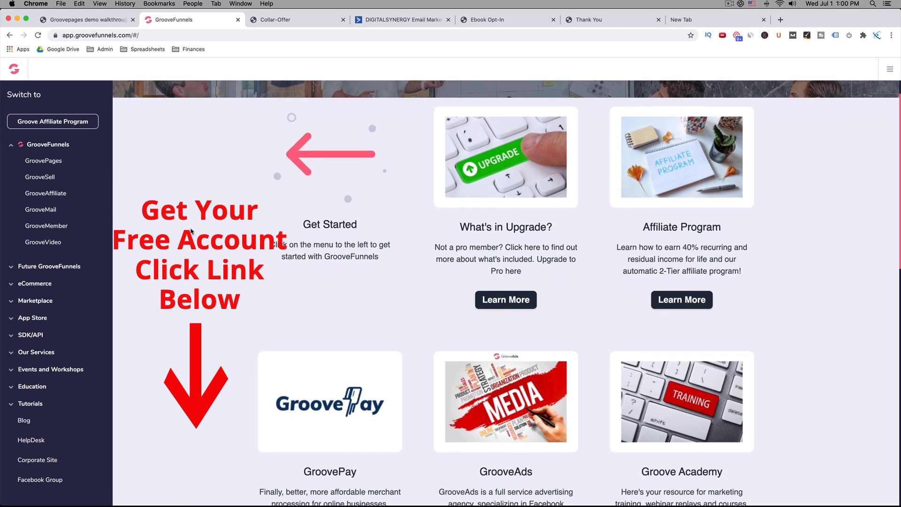
scroll(193, 232, up, 1)
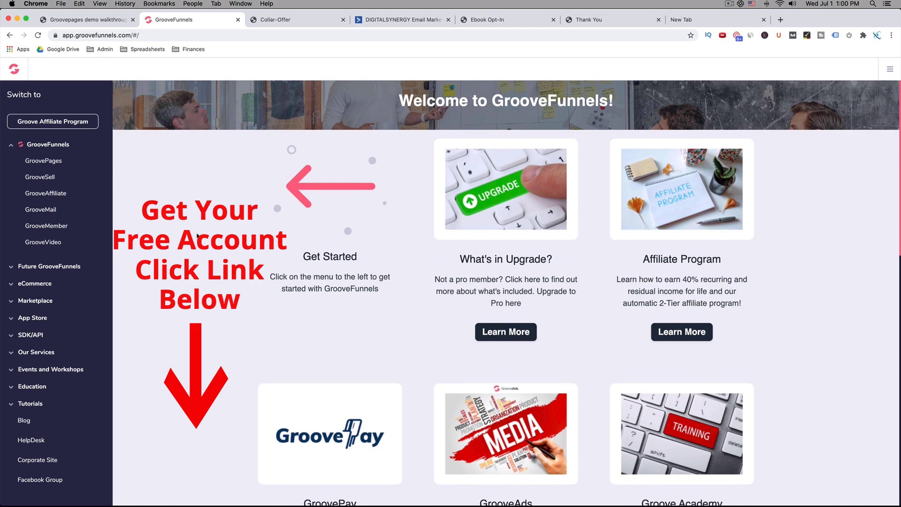